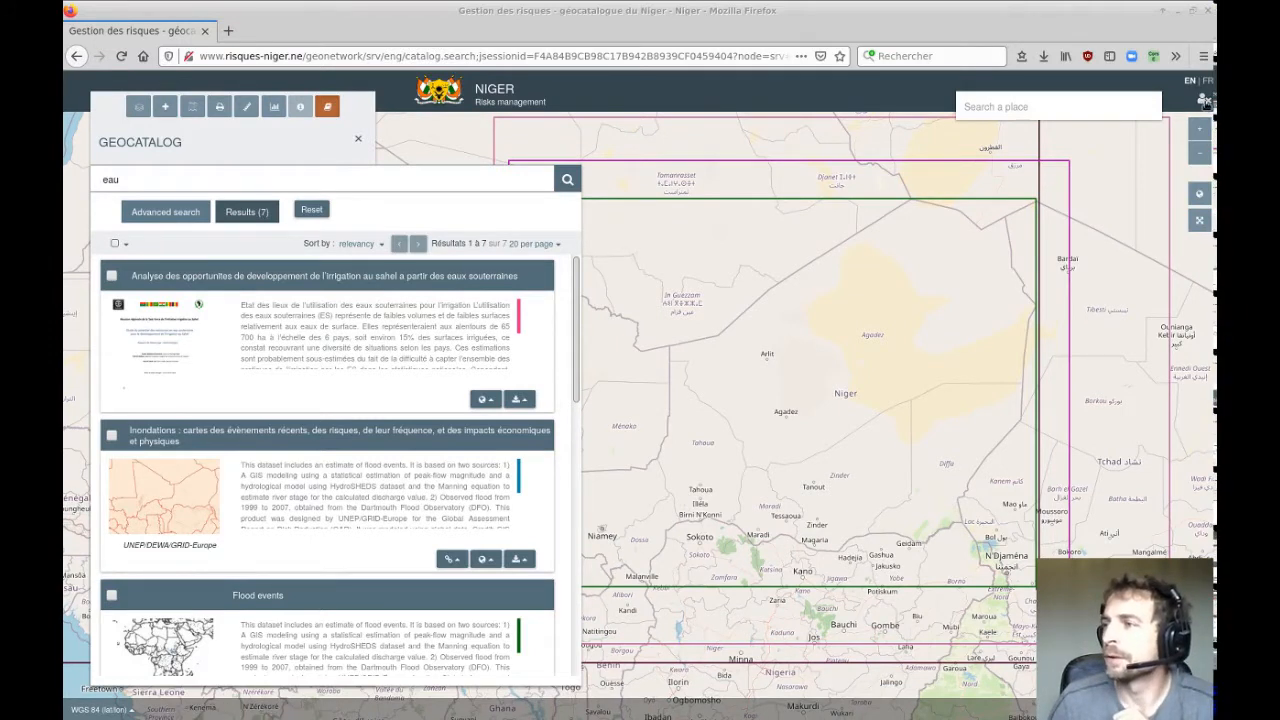
# Sign in with the user's credentials without saving the password, and switch the interface to French.
pyautogui.click(1205, 100)
pyautogui.click(1133, 105)
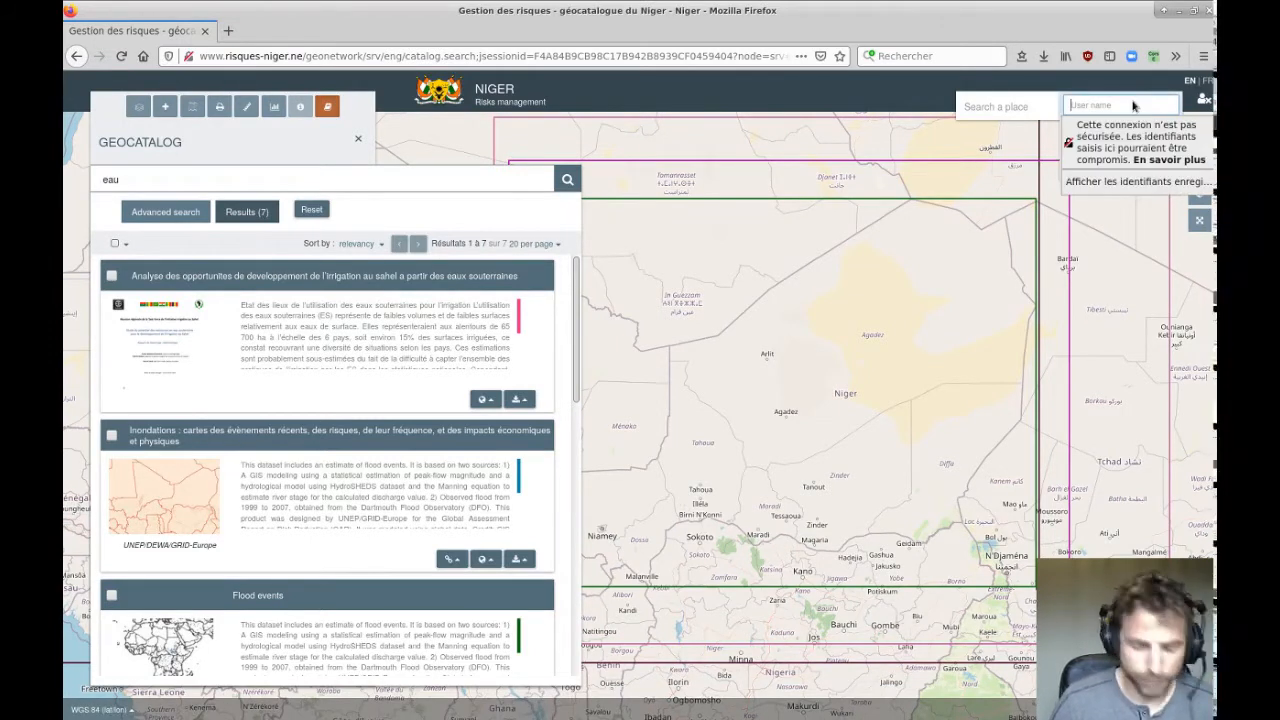
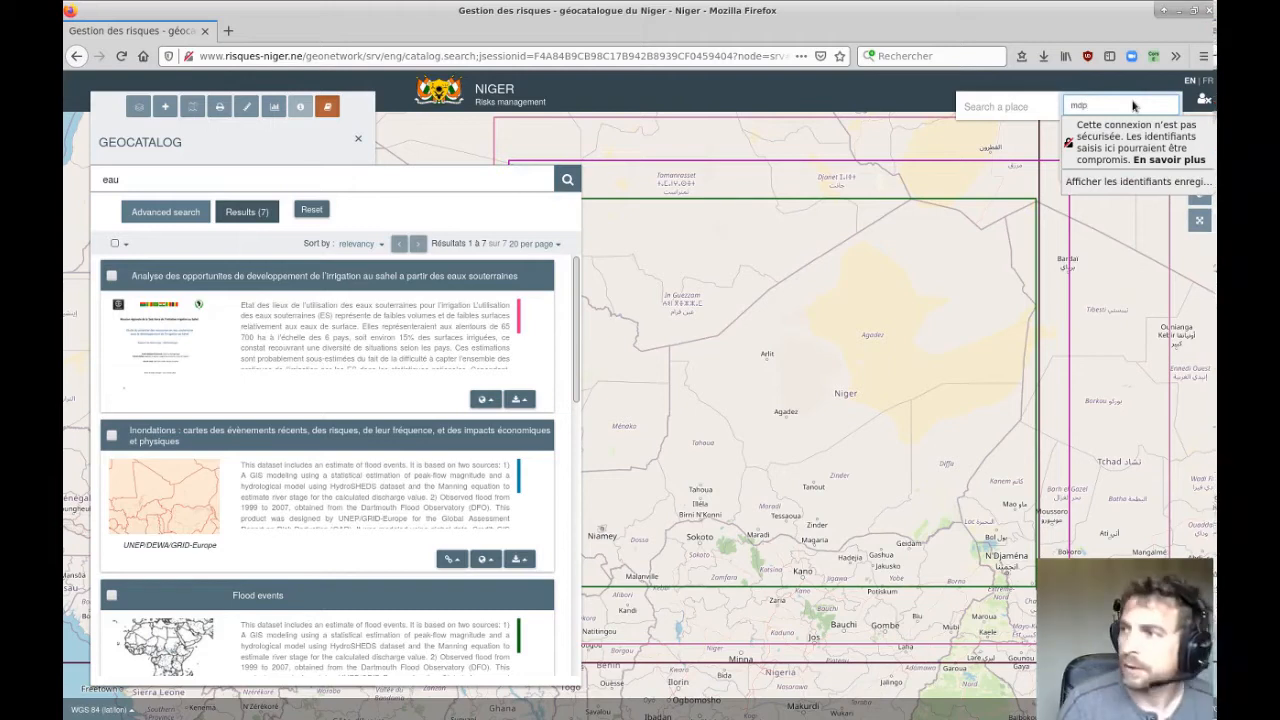
pyautogui.press('Tab')
pyautogui.write('***')
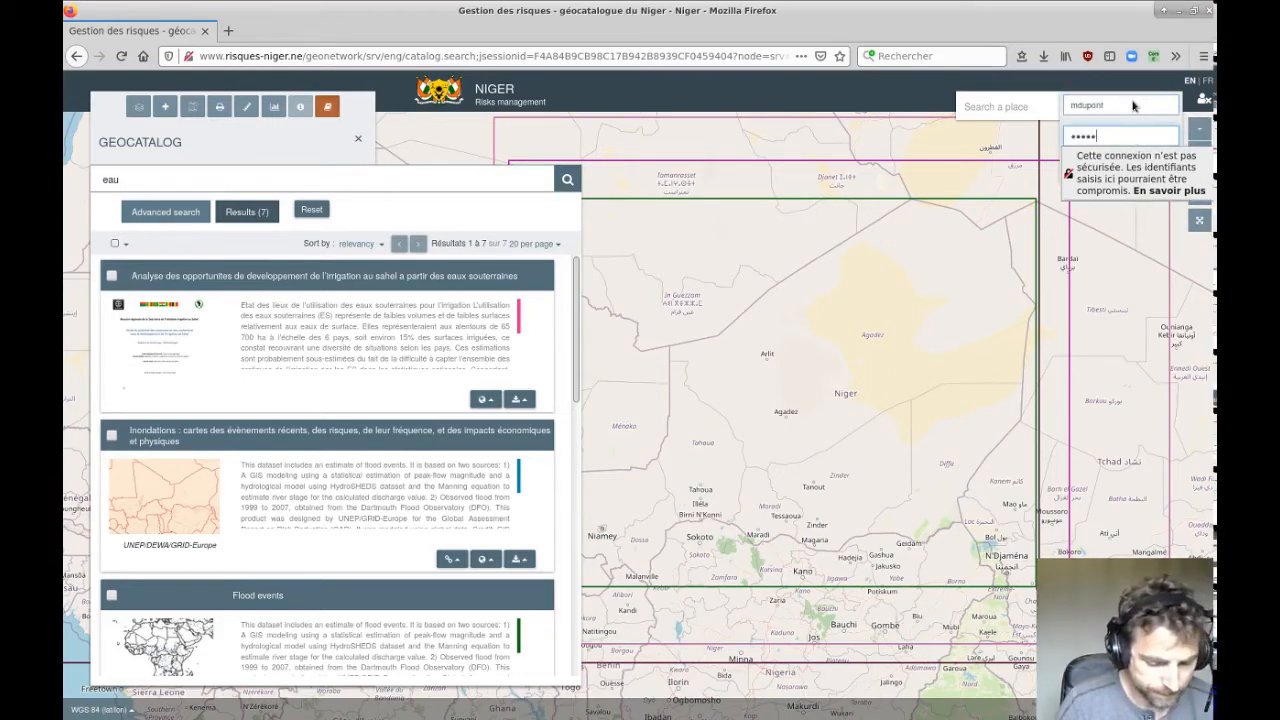
pyautogui.press('Return')
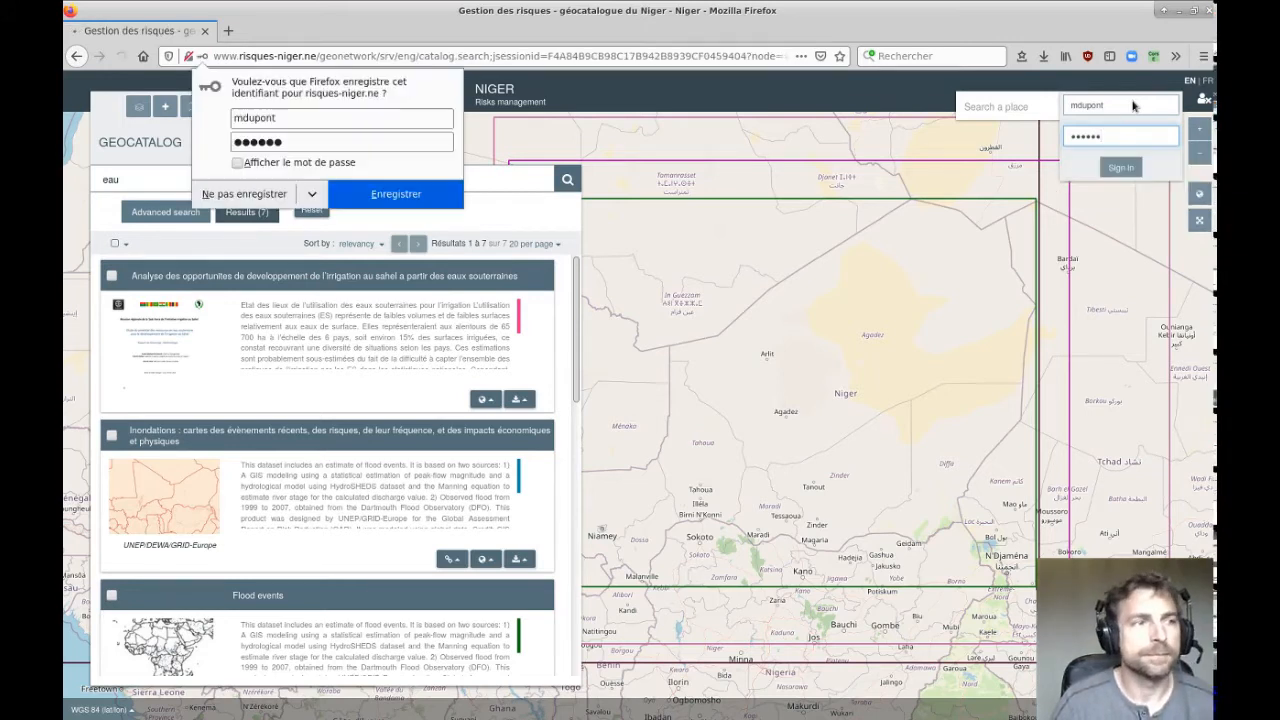
pyautogui.click(244, 194)
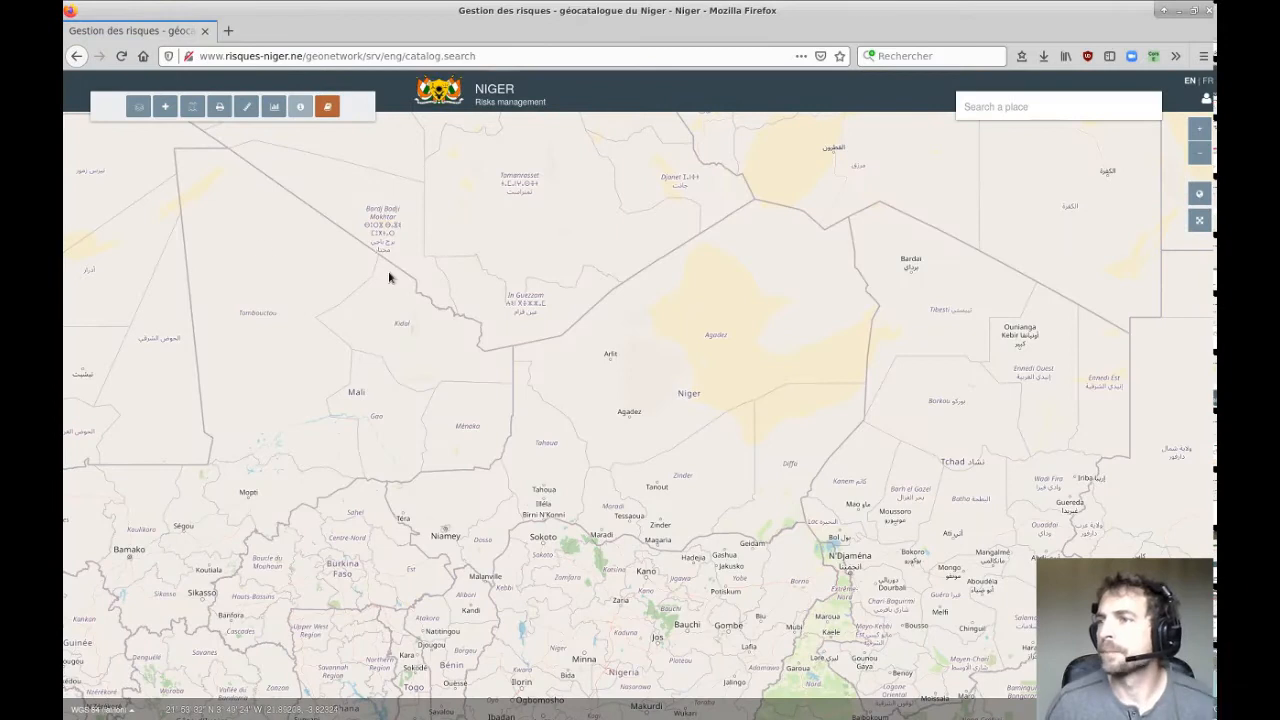
pyautogui.click(1208, 82)
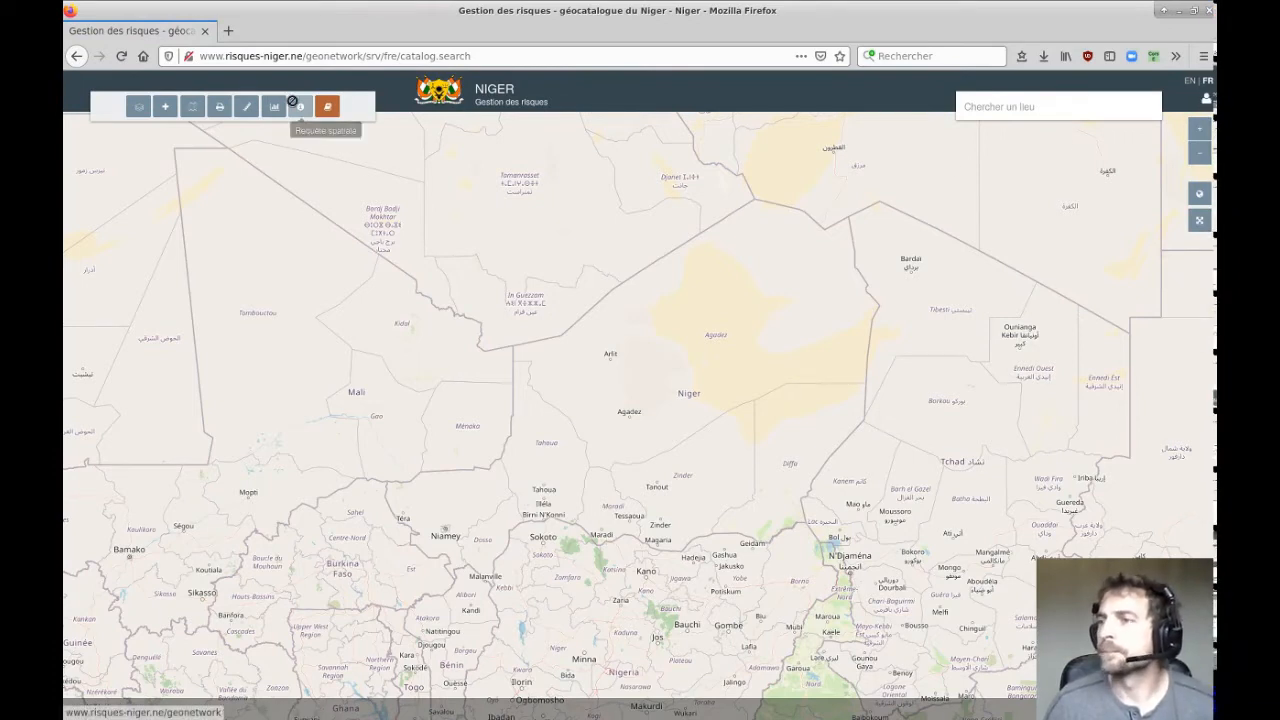
pyautogui.click(1206, 98)
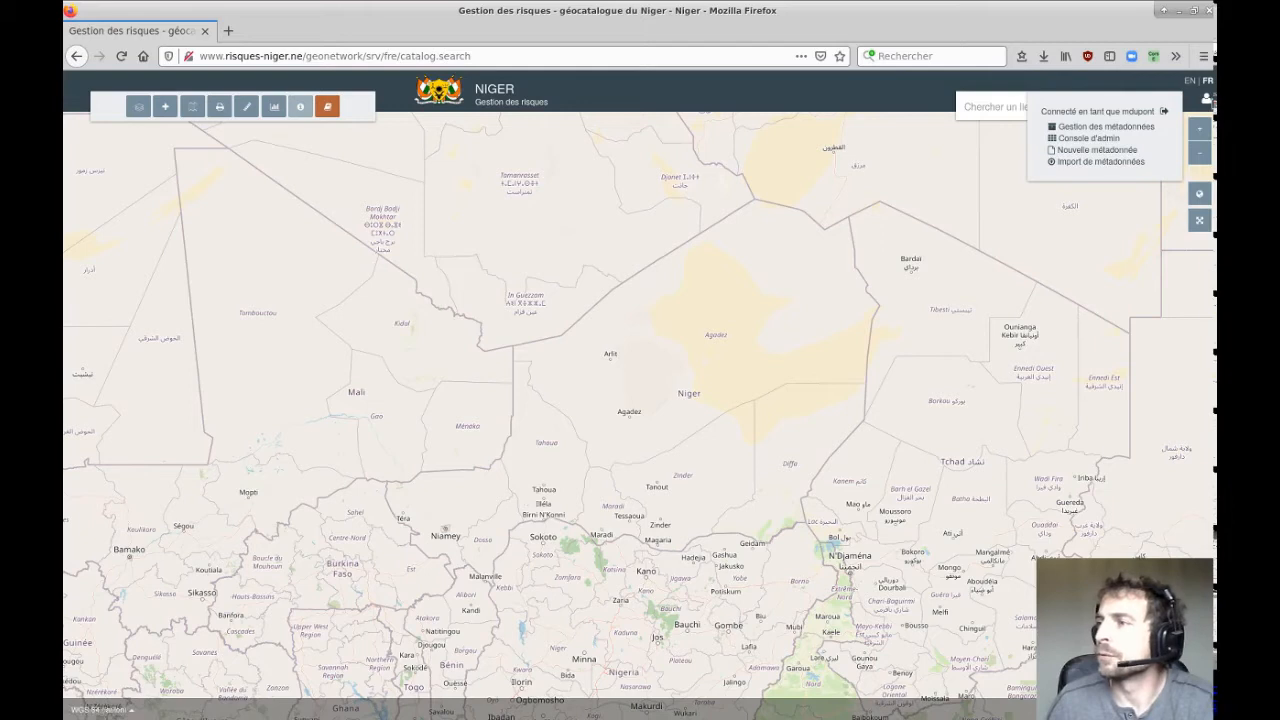
# From the account menu, open Gestion des métadonnées in a new tab, listing the 67 catalogue records.
pyautogui.click(1207, 102)
pyautogui.click(1207, 102)
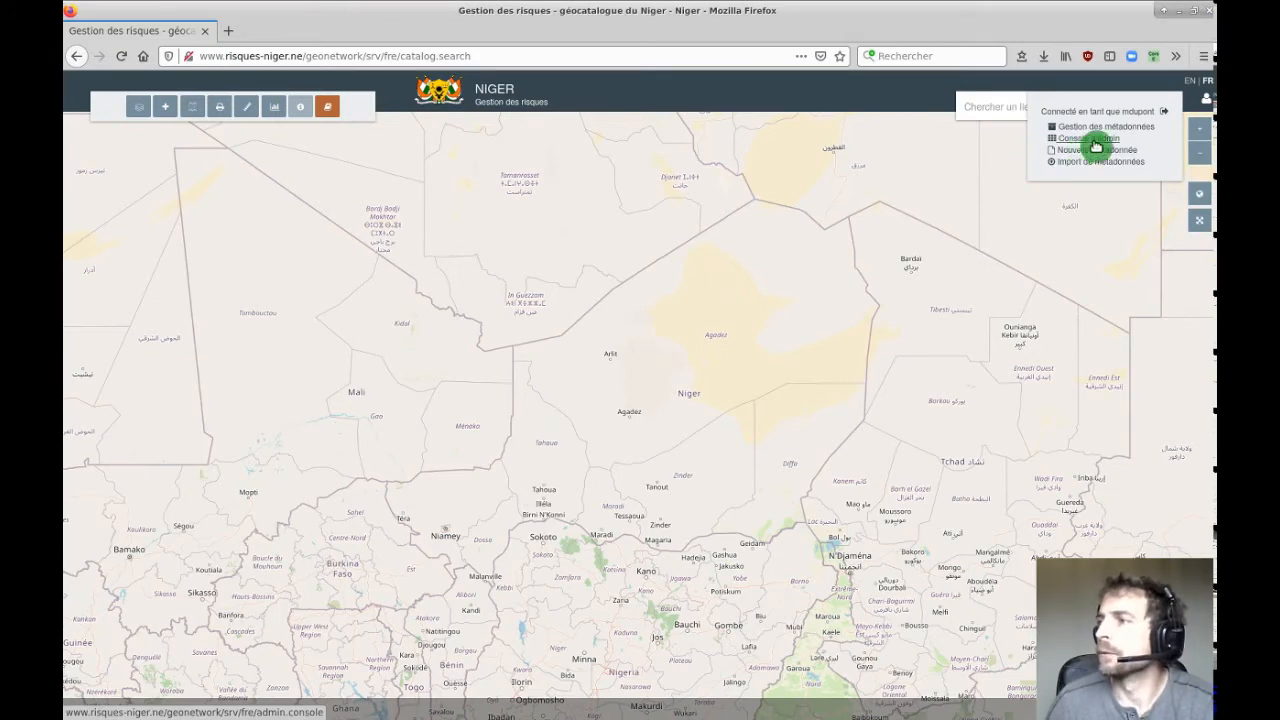
pyautogui.click(1207, 103)
pyautogui.click(1207, 103)
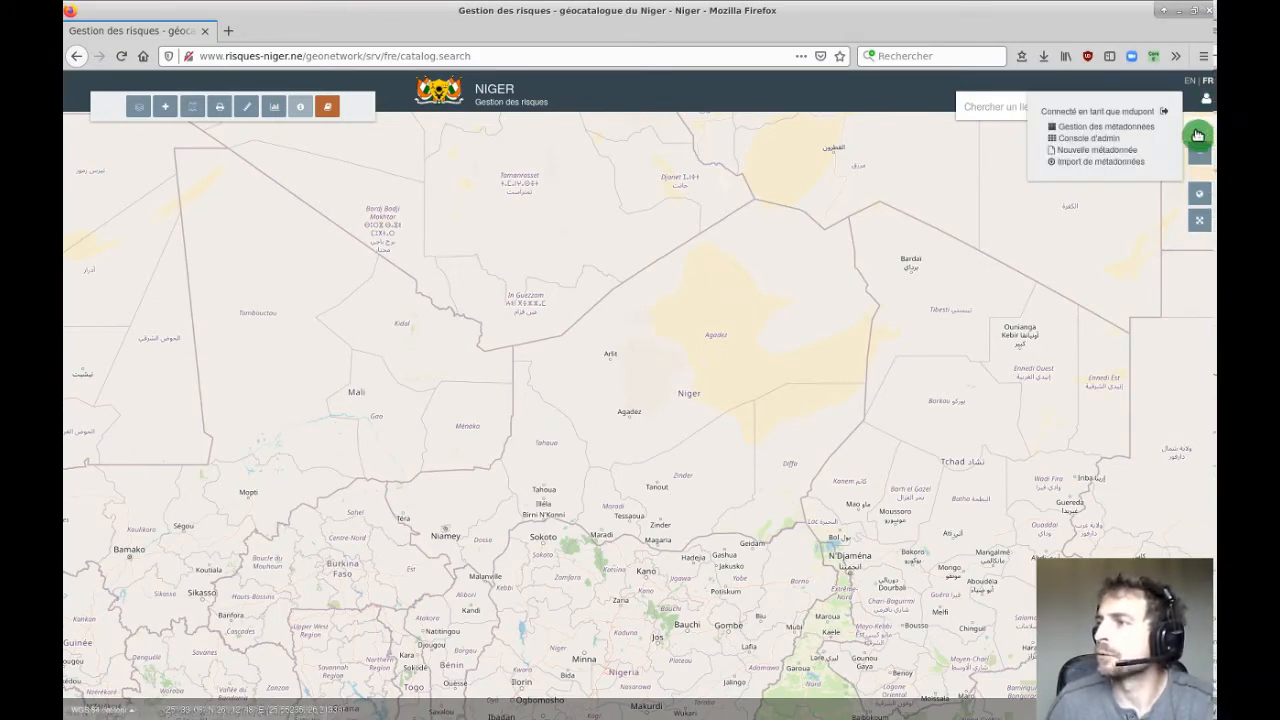
pyautogui.click(1093, 131)
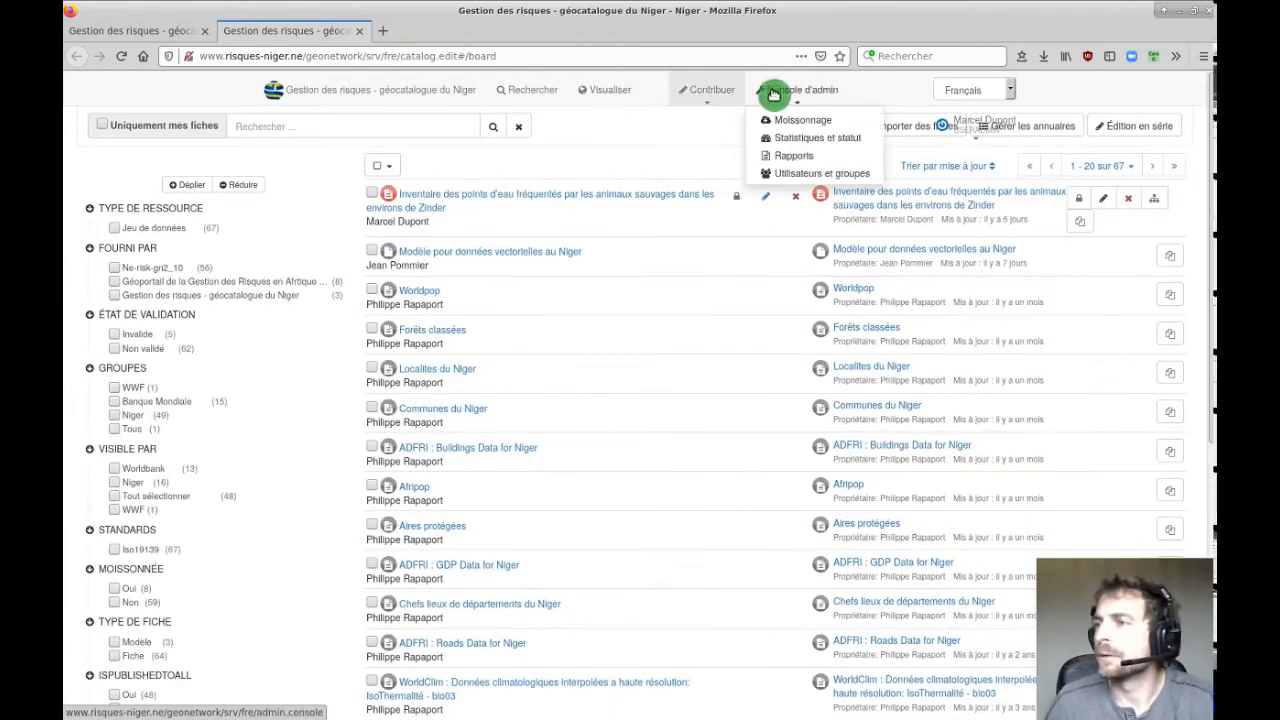
# Tick Uniquement mes fiches, then choose Ajouter une fiche under Contribuer.
pyautogui.moveTo(688, 93)
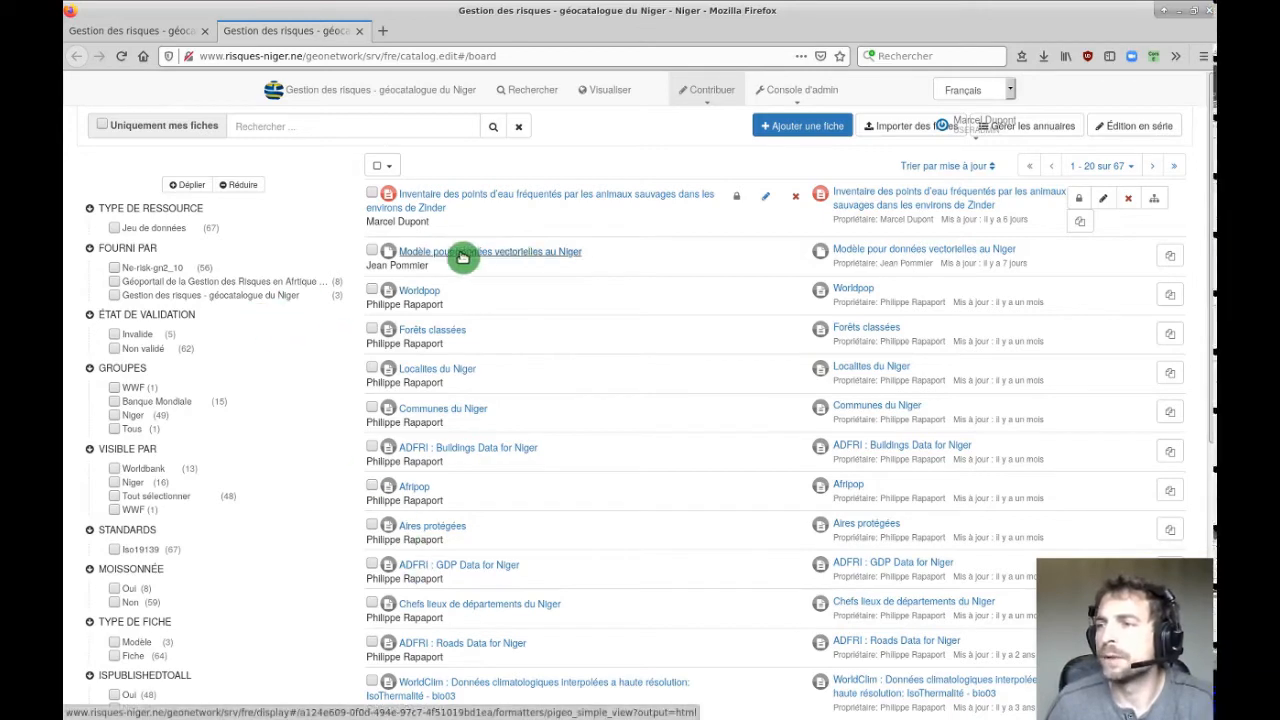
pyautogui.click(103, 127)
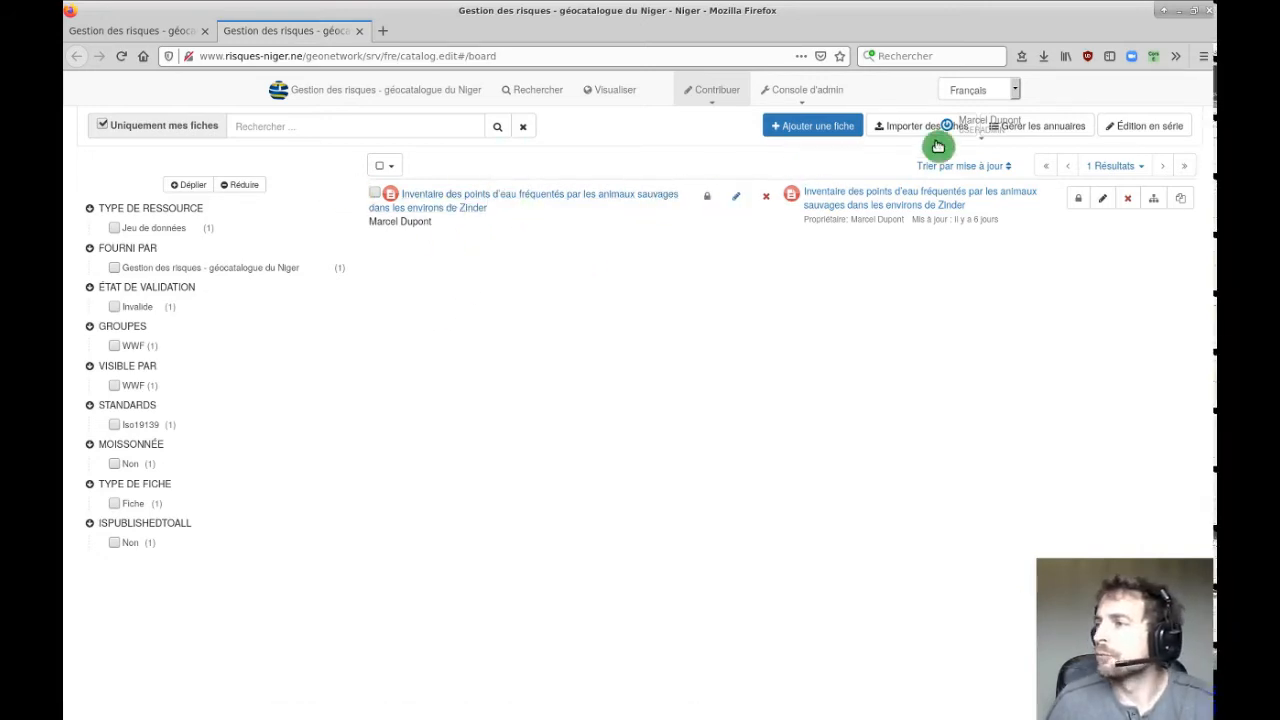
pyautogui.moveTo(968, 124)
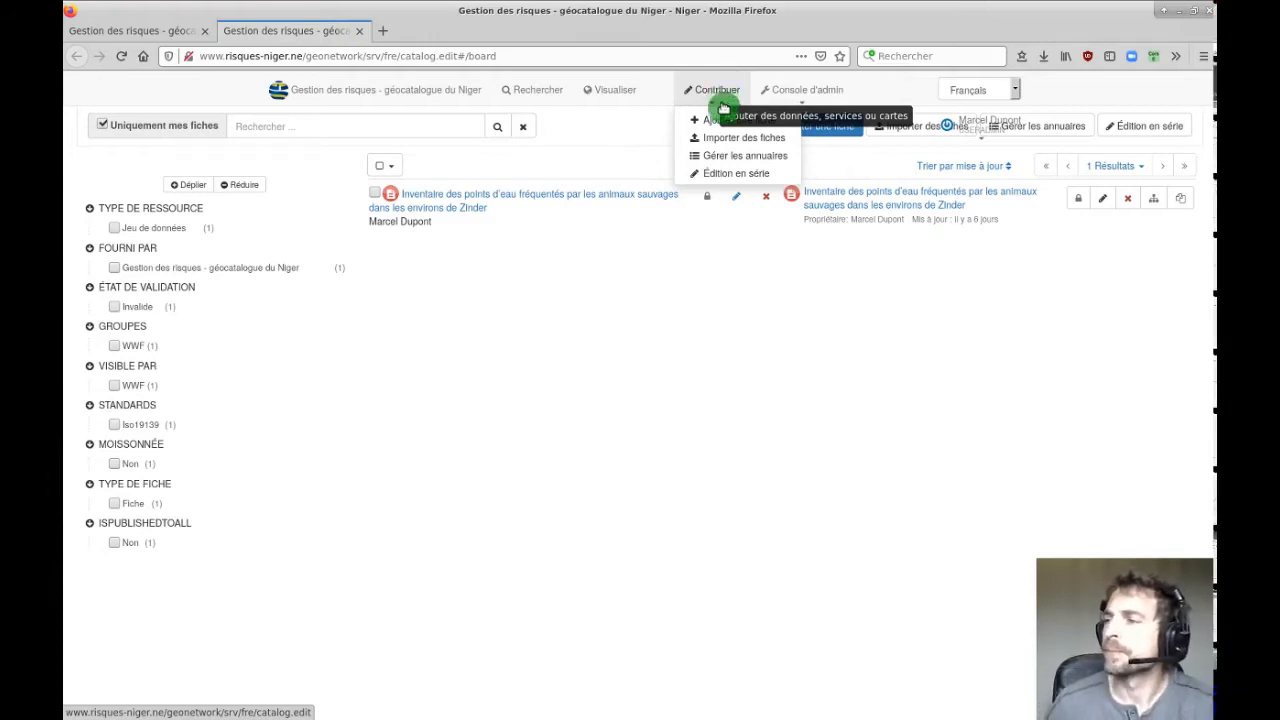
pyautogui.moveTo(985, 120)
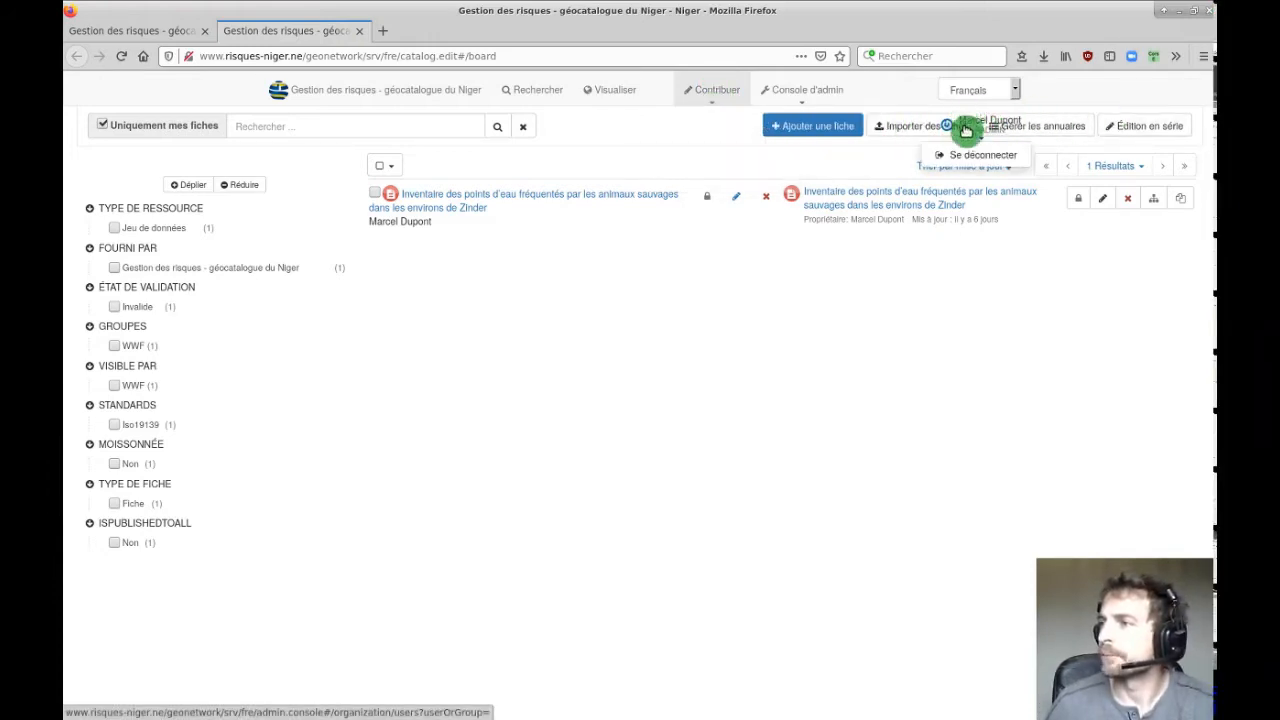
pyautogui.moveTo(713, 93)
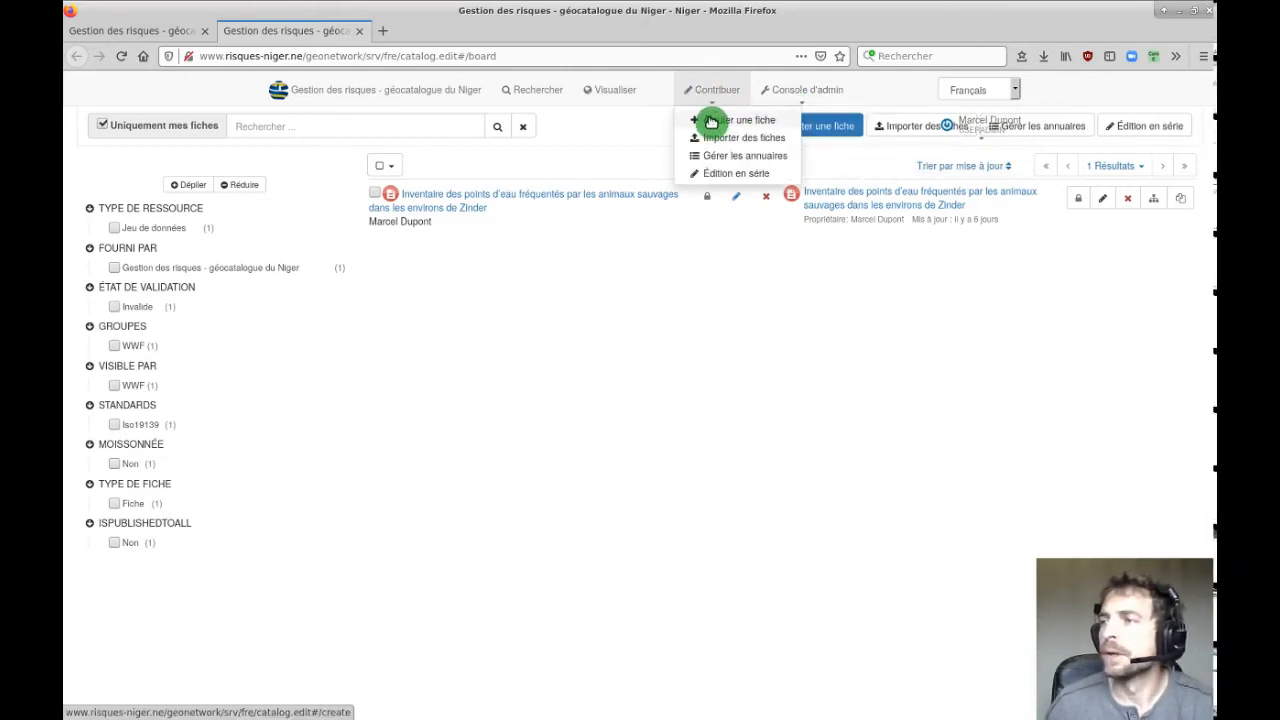
pyautogui.click(711, 122)
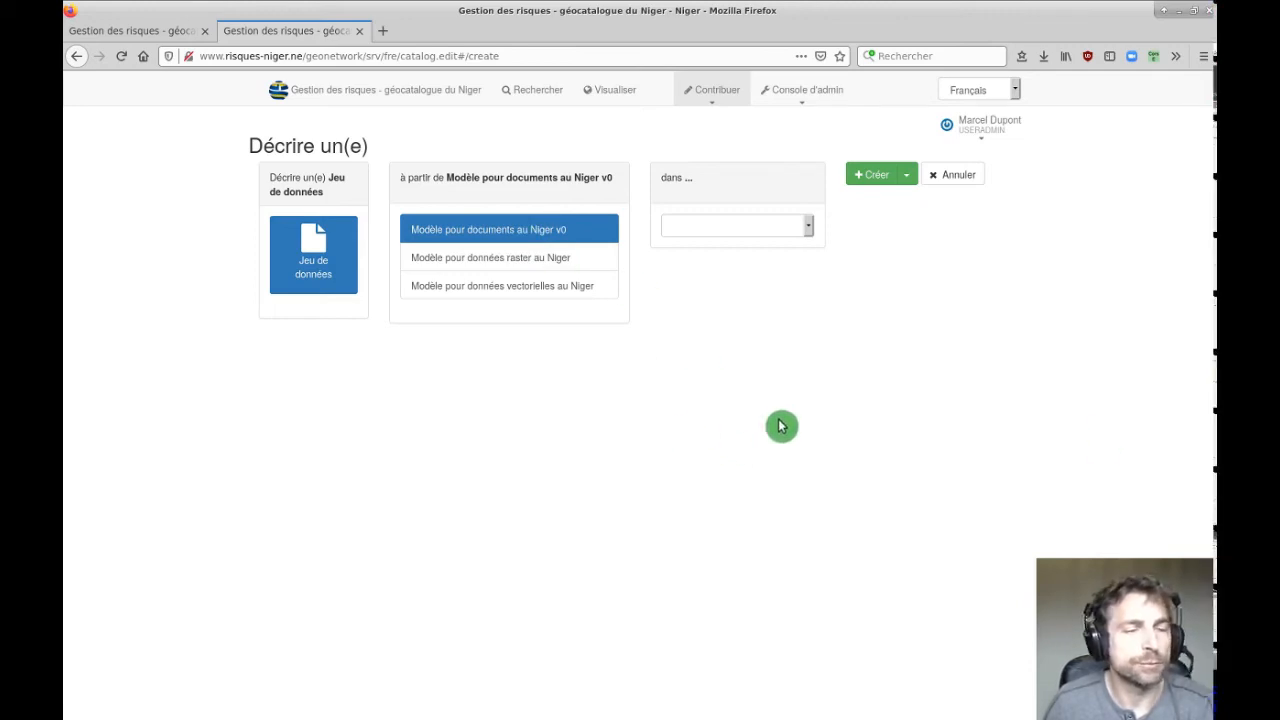
# Choose the 'Modèle pour données vectorielles au Niger' template for the new dataset record.
pyautogui.click(479, 289)
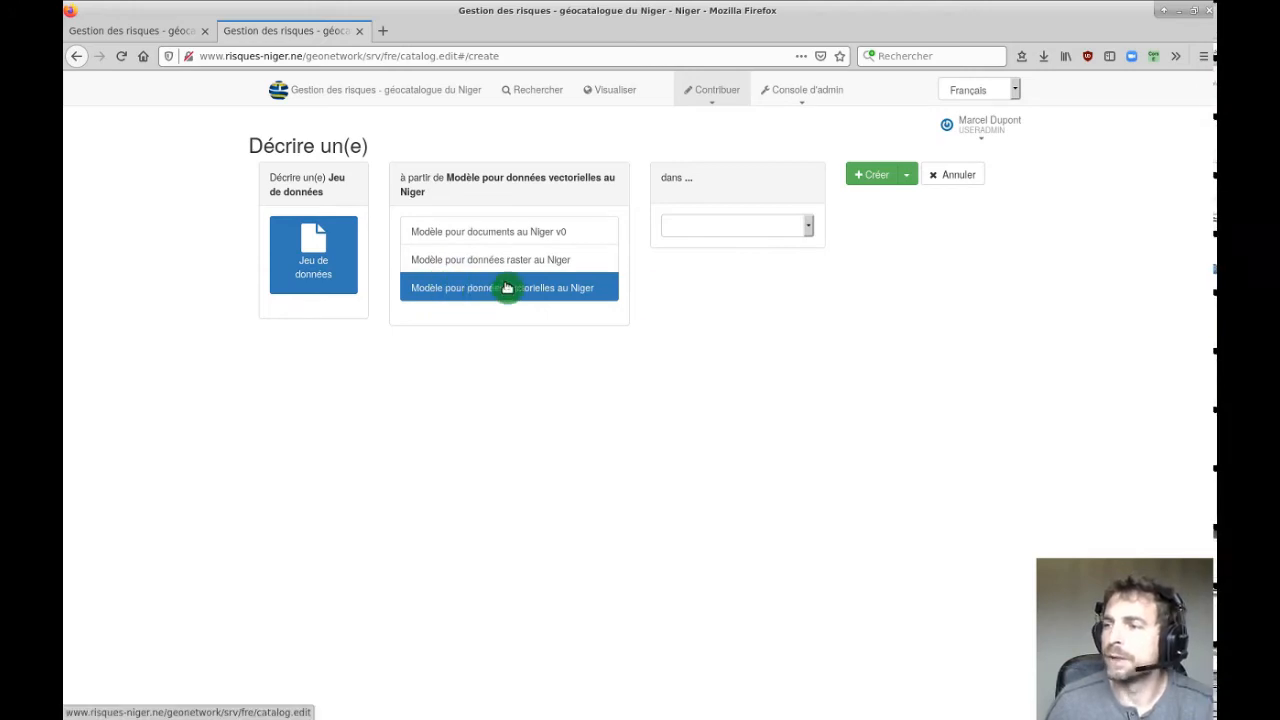
pyautogui.click(809, 230)
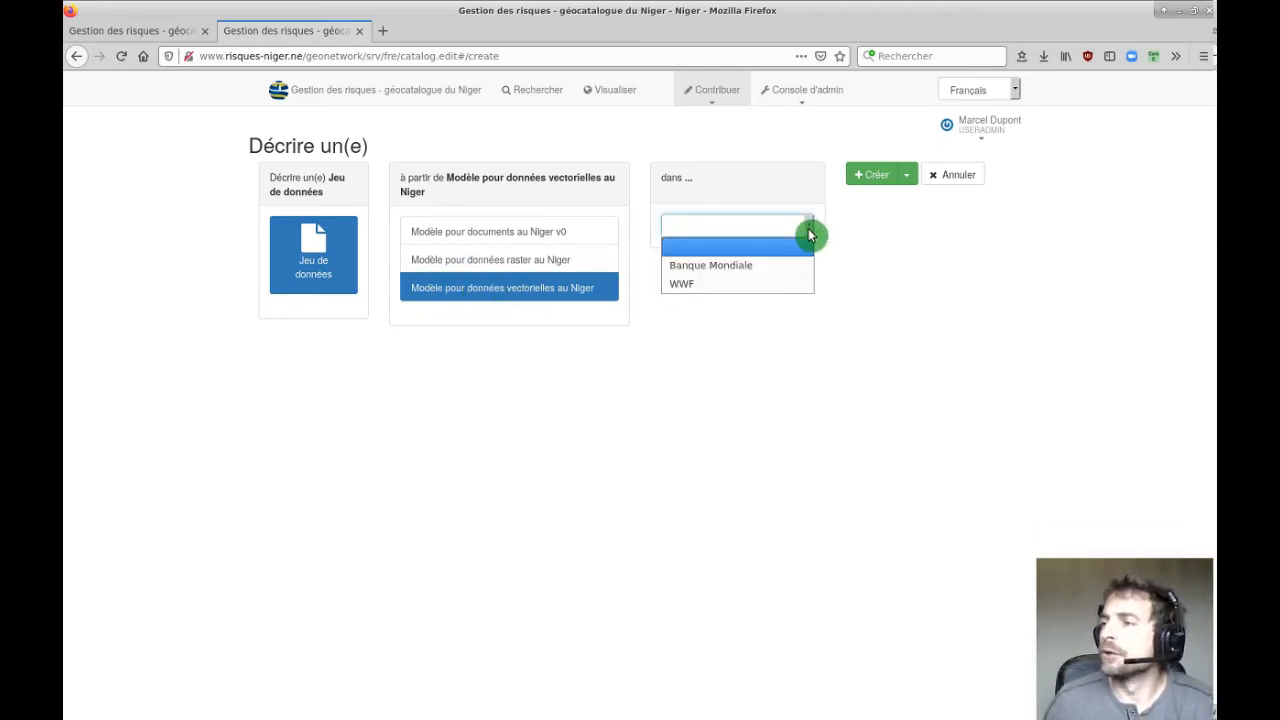
# Assign the new record to the Banque Mondiale group and create it from the template.
pyautogui.click(689, 267)
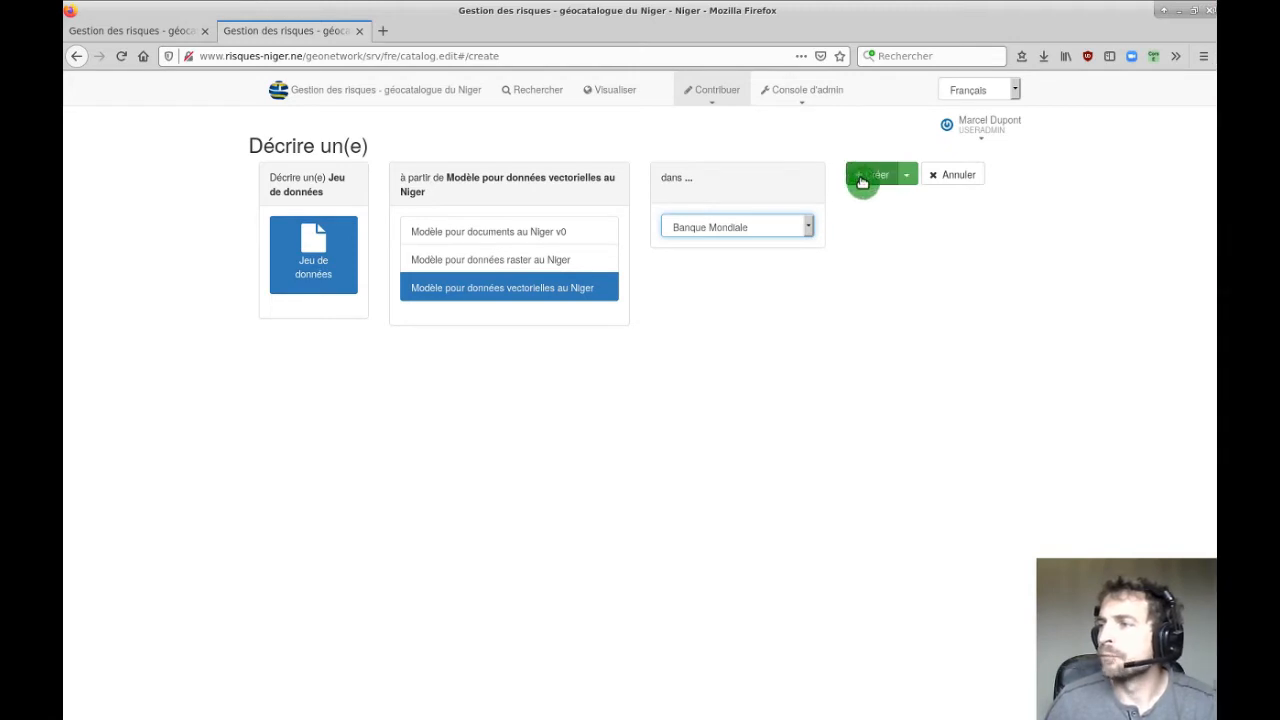
pyautogui.click(905, 178)
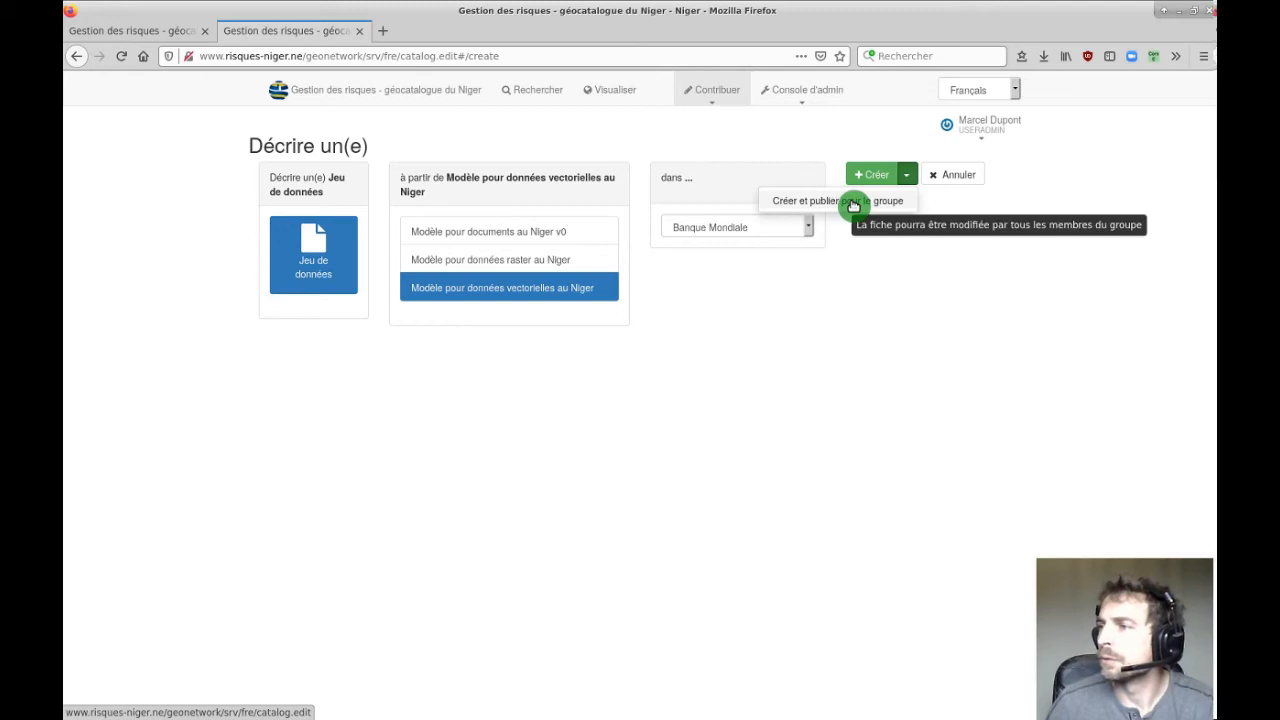
pyautogui.click(888, 297)
pyautogui.click(868, 174)
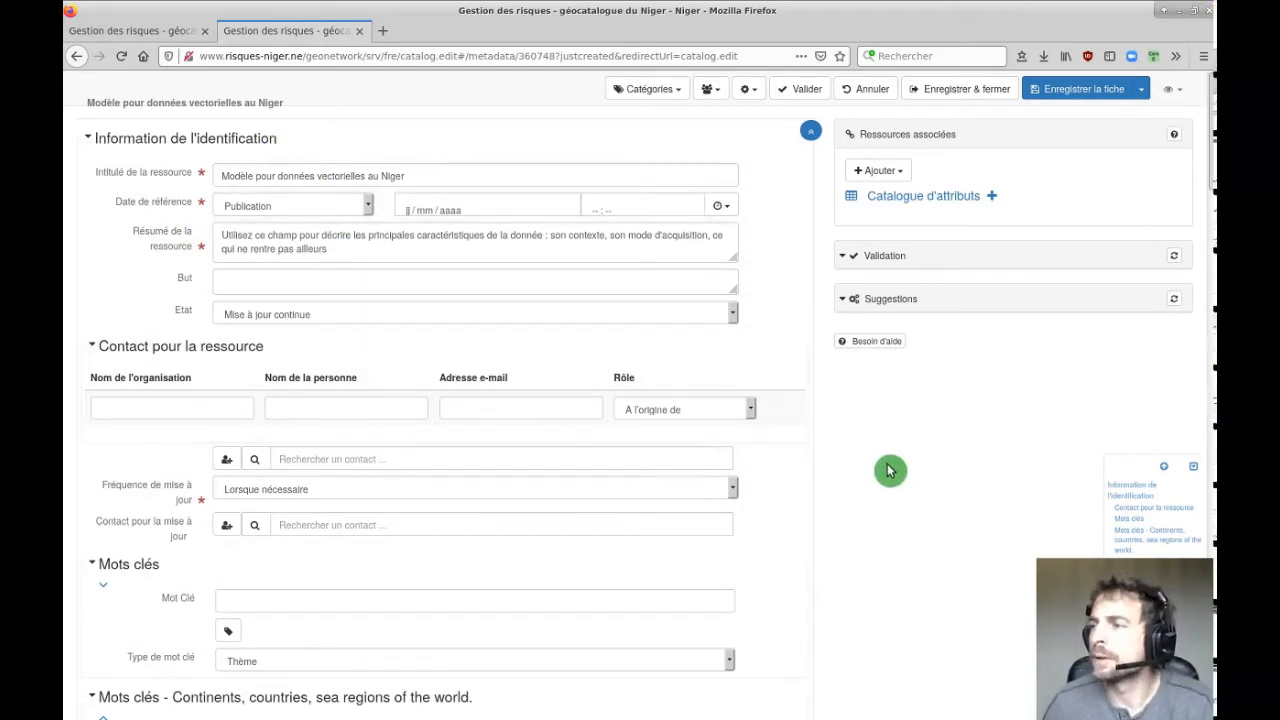
# Change the resource title to '[MTDGA] Zones d'epérimentations contre la désertification'.
pyautogui.click(443, 177)
pyautogui.moveTo(476, 178); pyautogui.dragTo(286, 166)
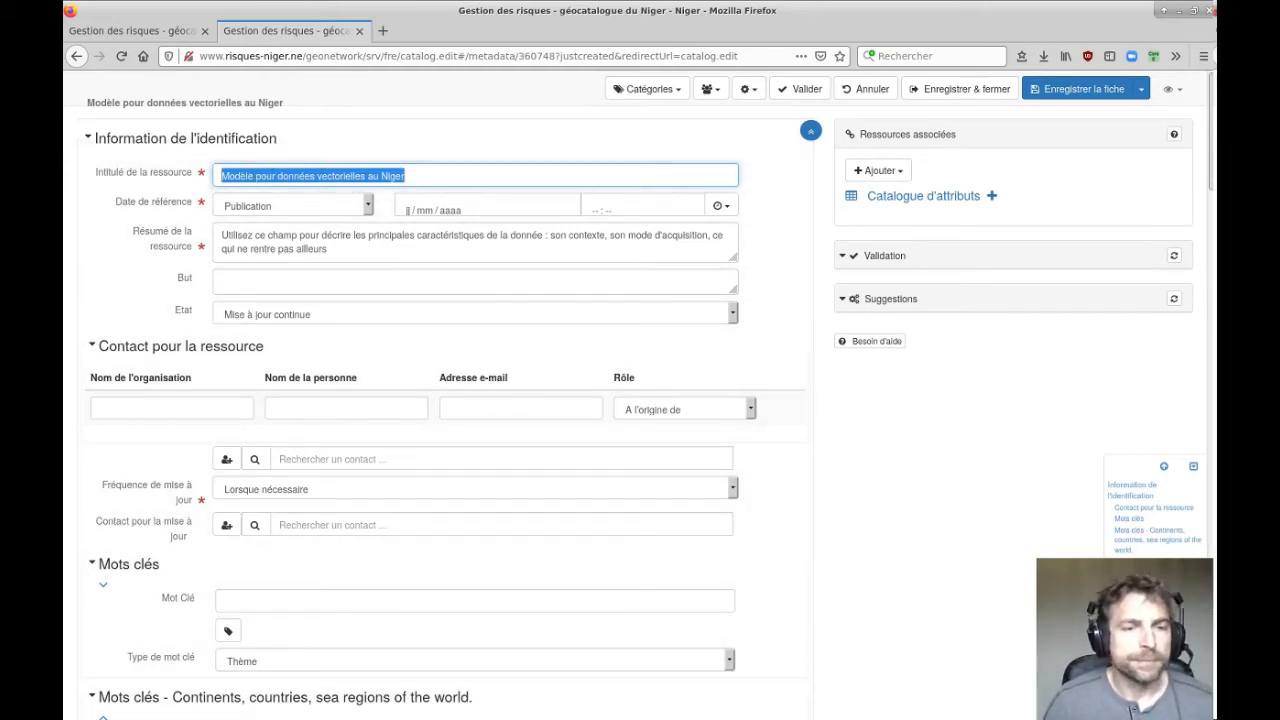
pyautogui.moveTo(506, 171); pyautogui.dragTo(227, 176)
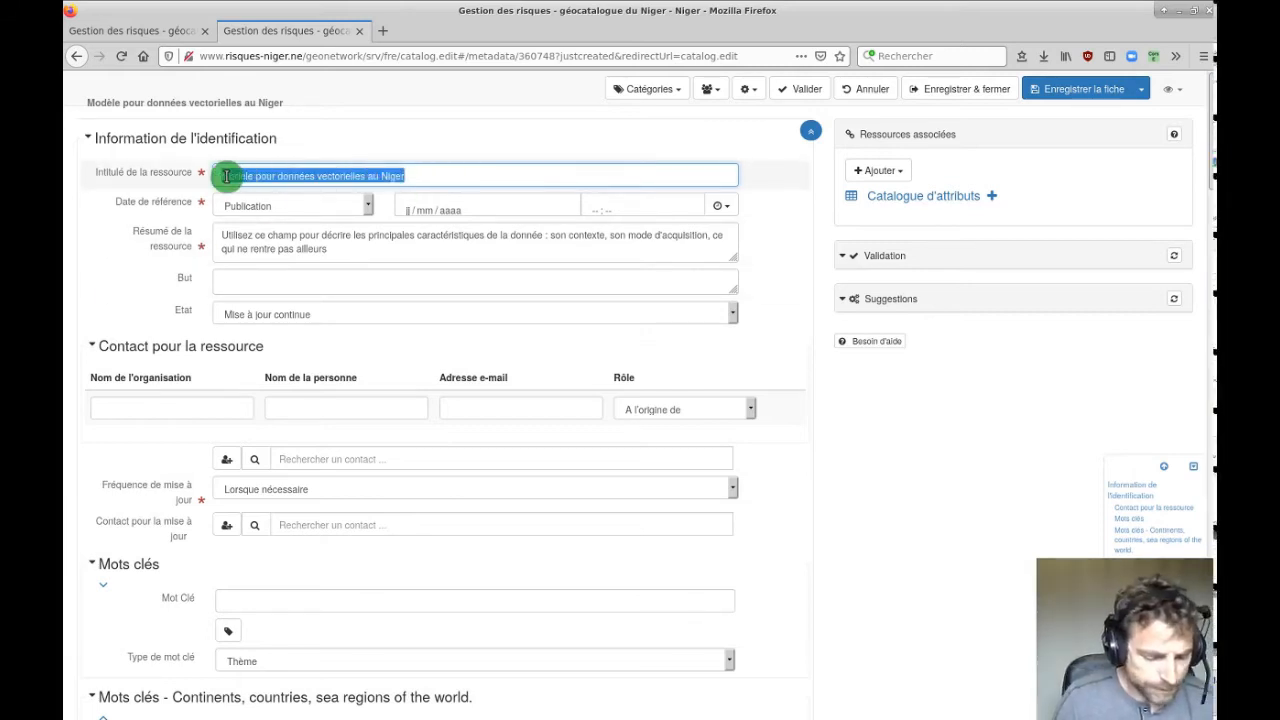
pyautogui.press('BackSpace')
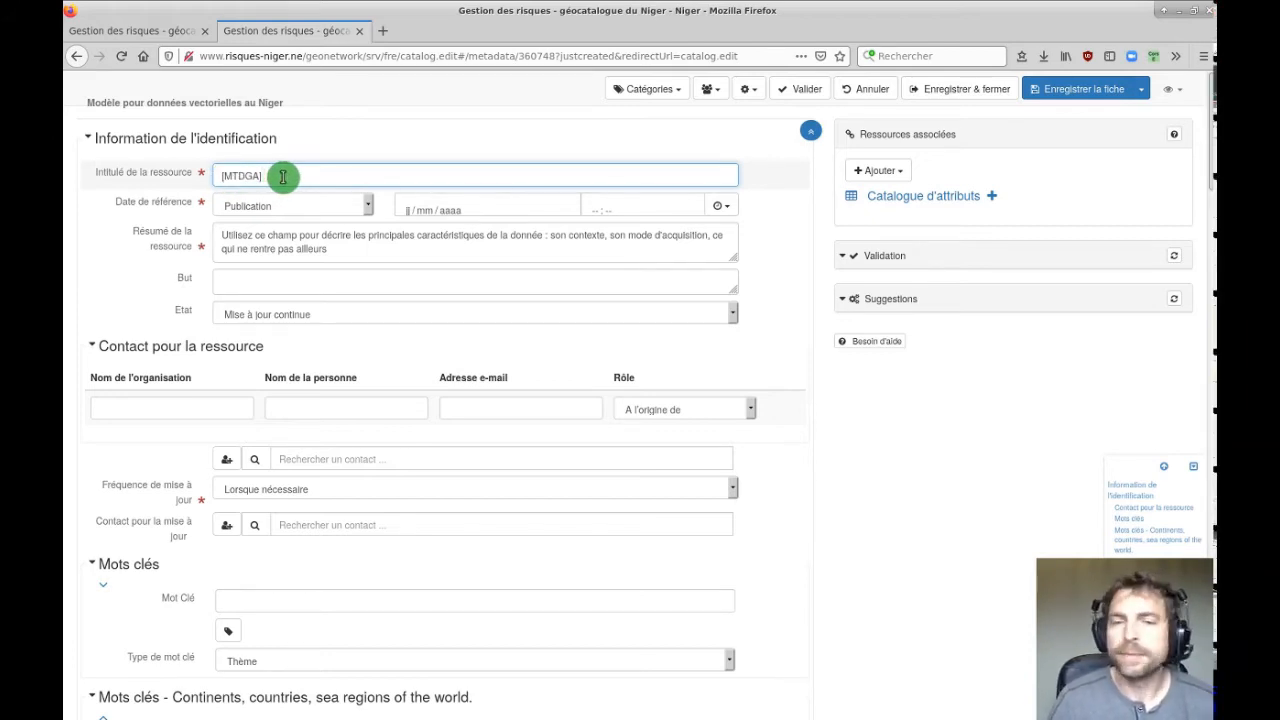
pyautogui.write('Z')
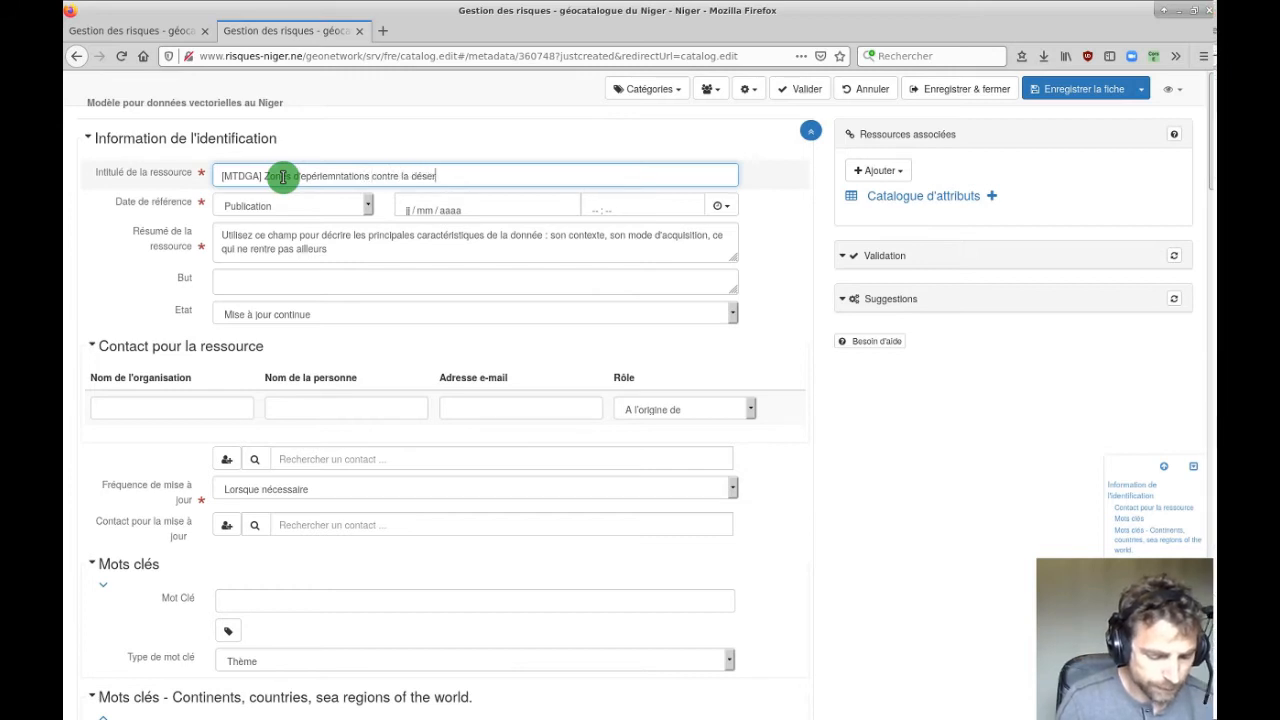
pyautogui.write('on')
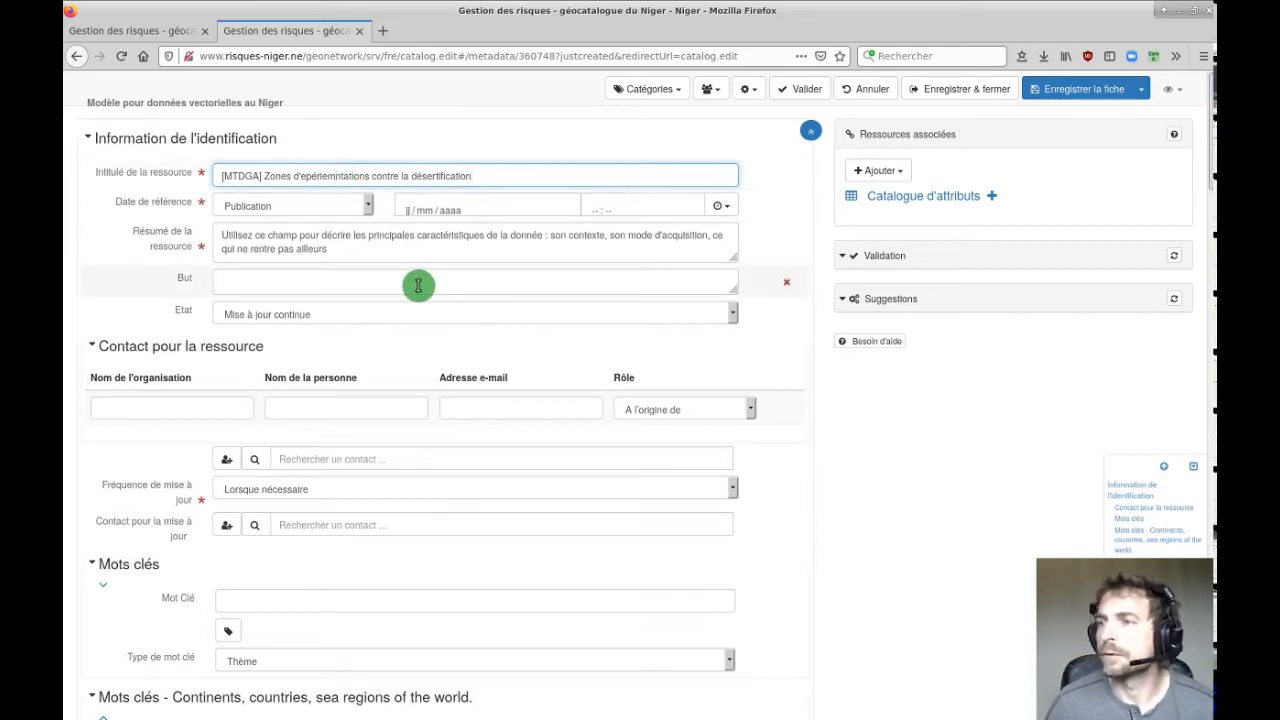
pyautogui.press('BackSpace')
pyautogui.press('BackSpace')
pyautogui.write('me')
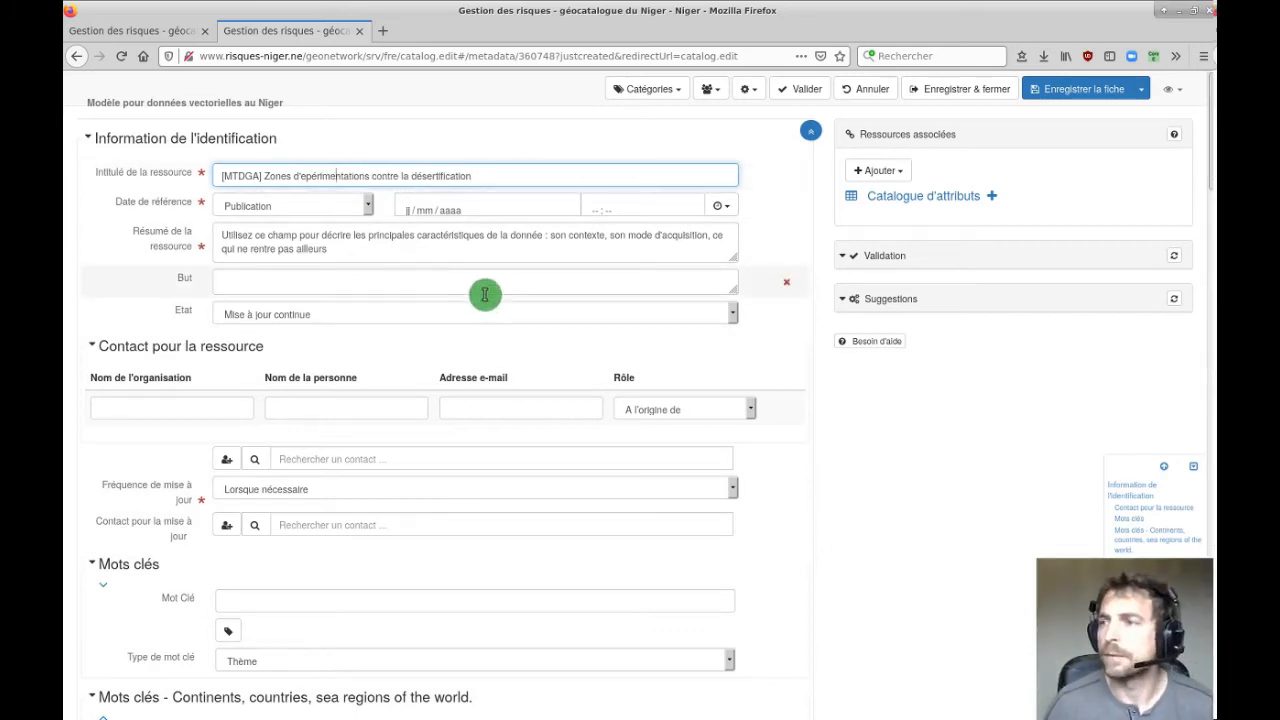
pyautogui.click(458, 214)
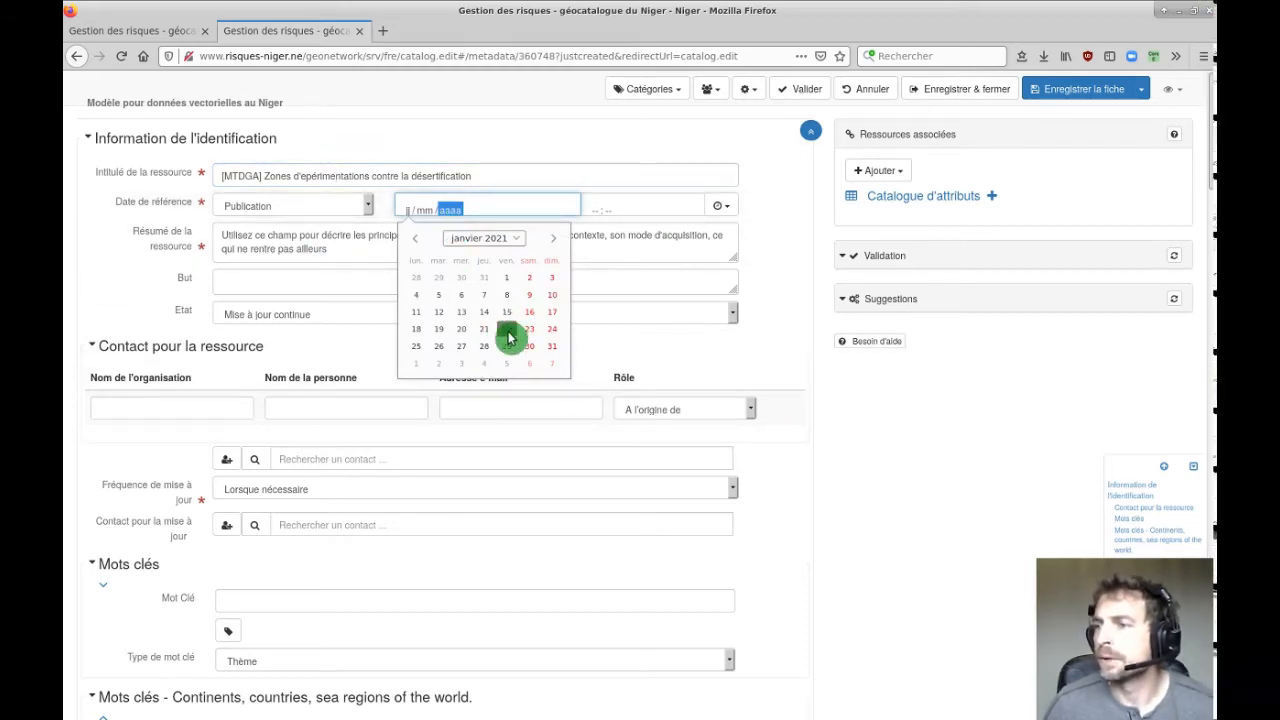
# Pick 22 January 2021 as the publication reference date.
pyautogui.click(509, 333)
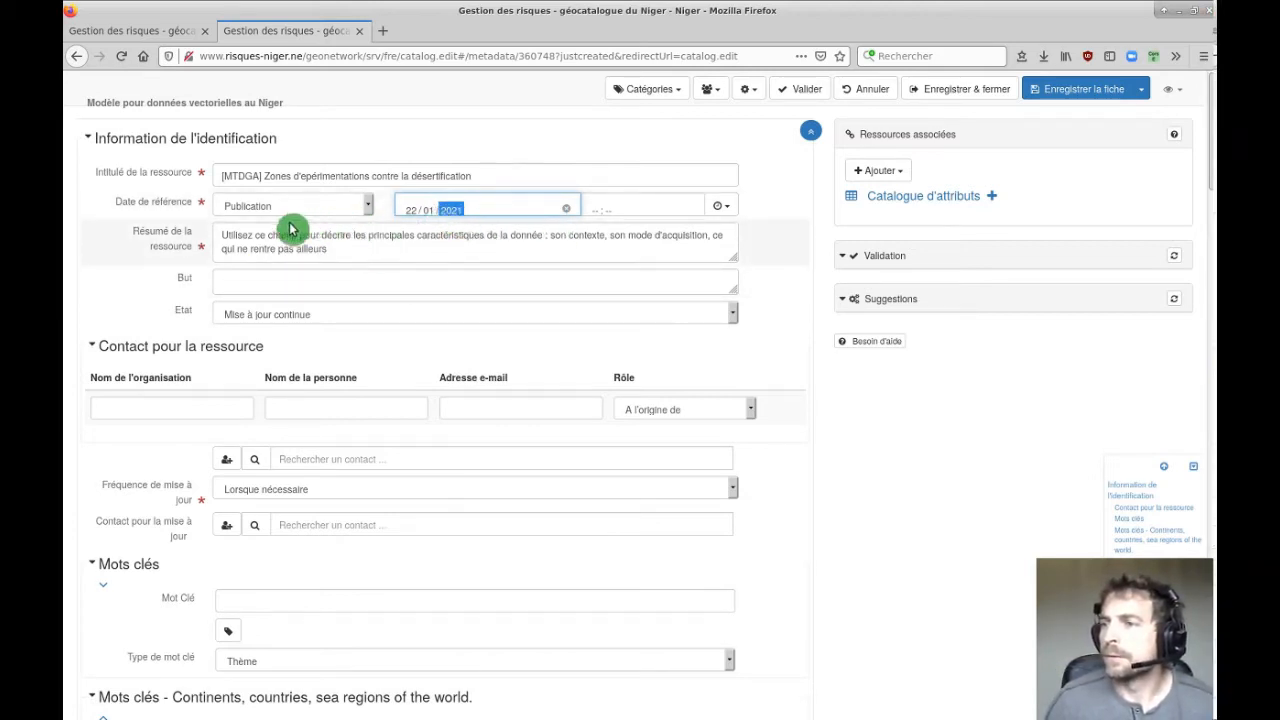
pyautogui.moveTo(391, 251)
pyautogui.mouseDown()
pyautogui.moveTo(201, 242)
pyautogui.moveTo(375, 256)
pyautogui.mouseUp()
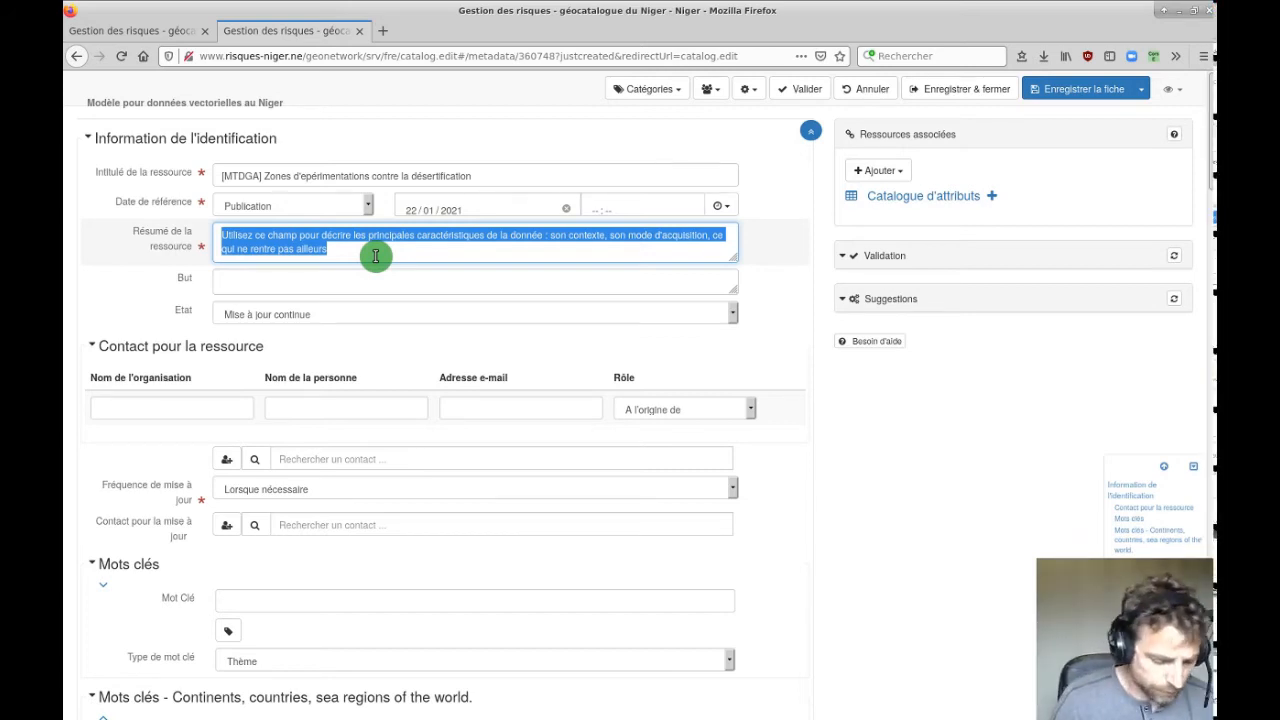
# Type the Résumé text on desertification experimentation zones, citing Zaï creation and other procedures.
pyautogui.write("Zones d'é")
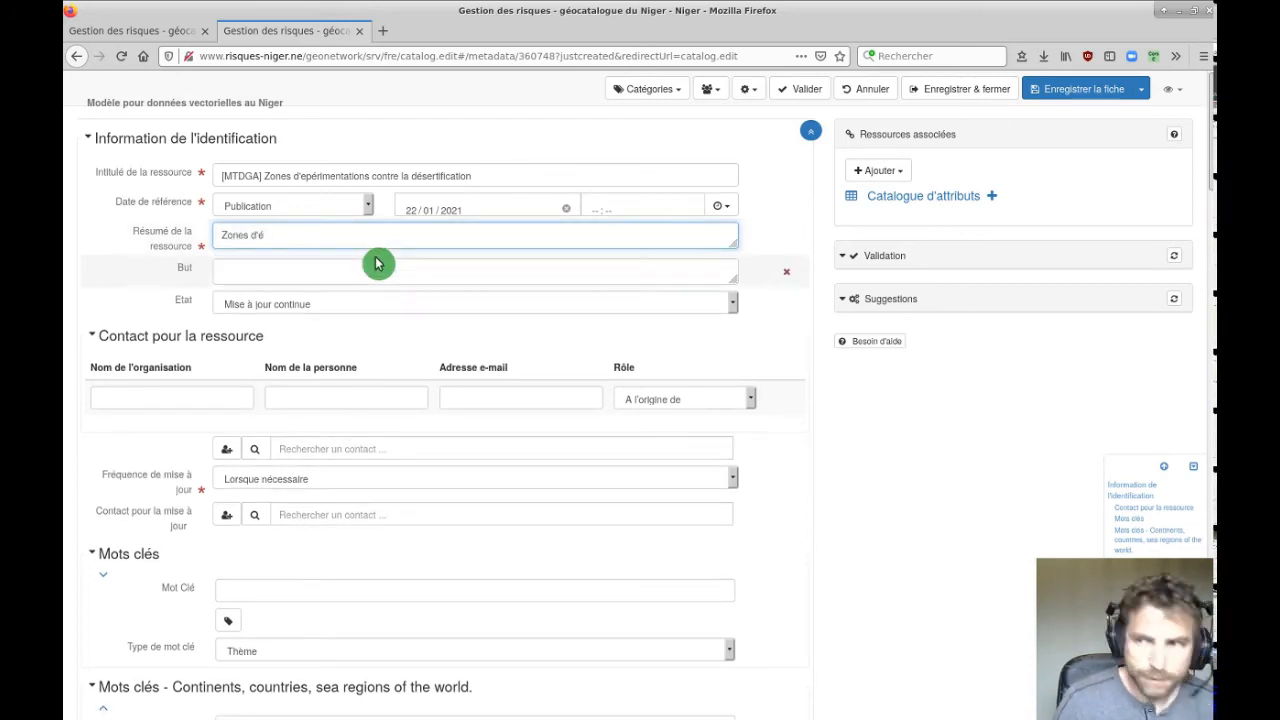
pyautogui.press('BackSpace')
pyautogui.write('expéri')
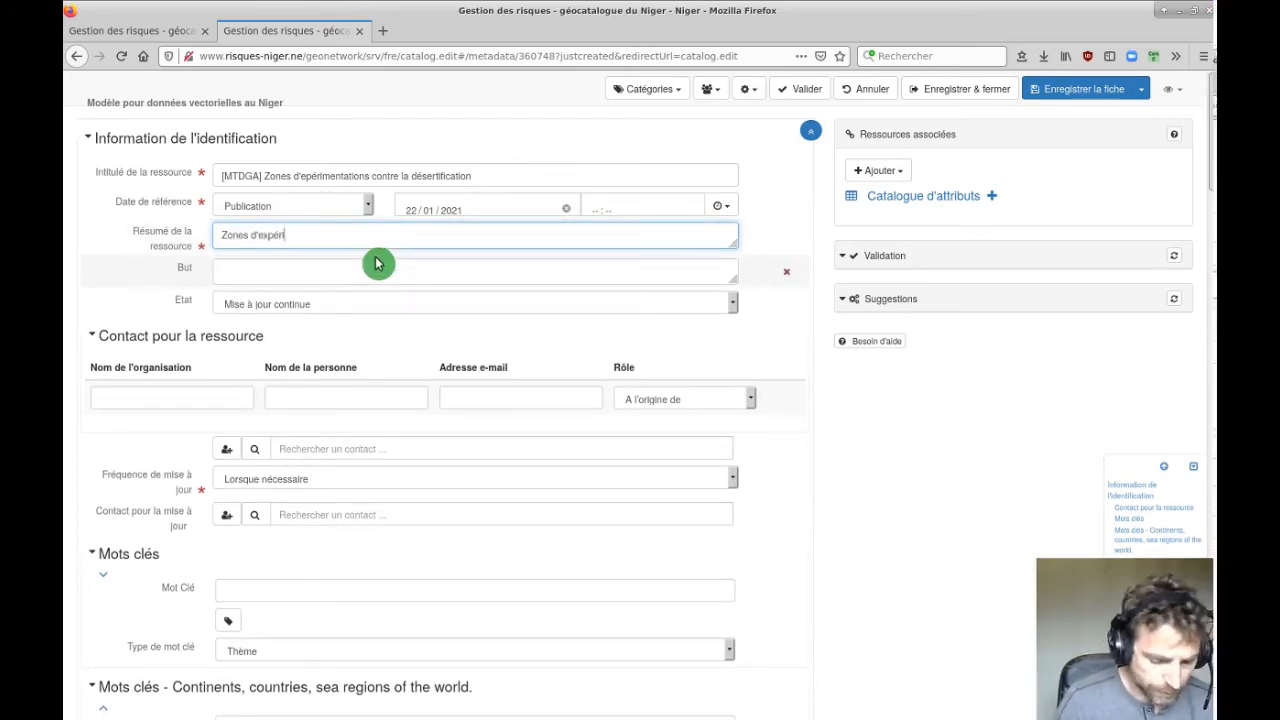
pyautogui.write('mentations po')
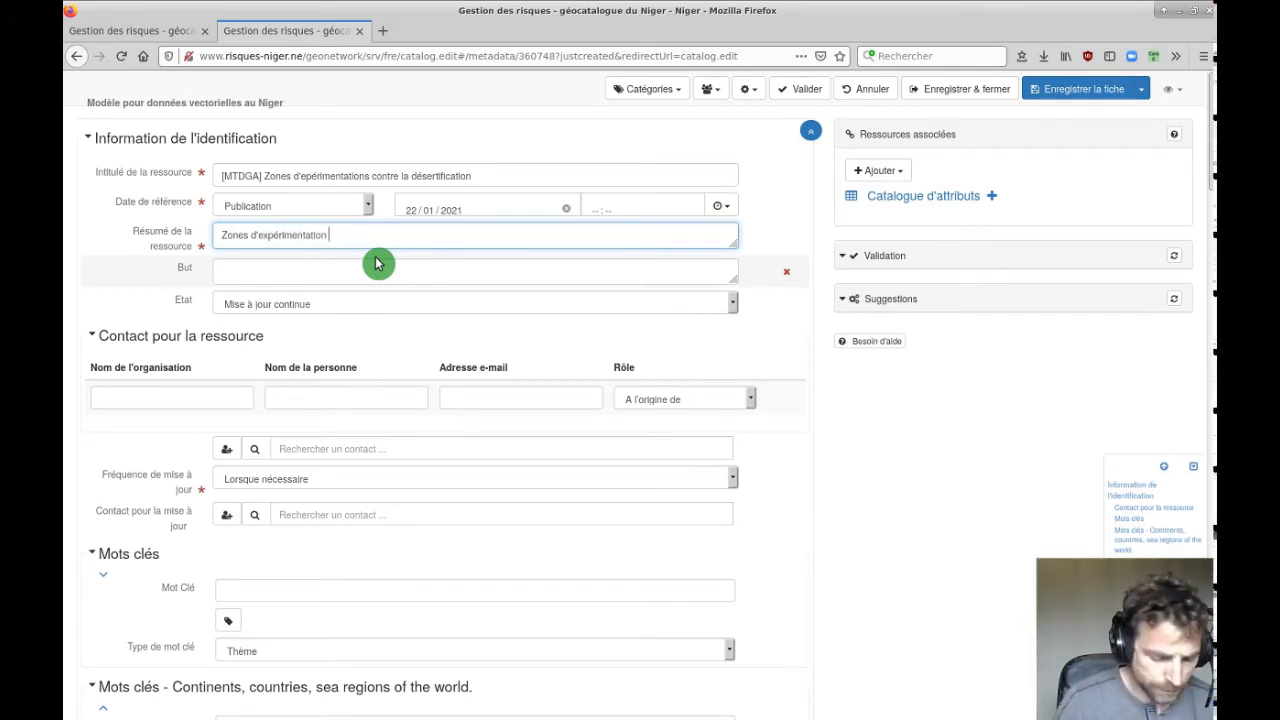
pyautogui.write('pour la lutte')
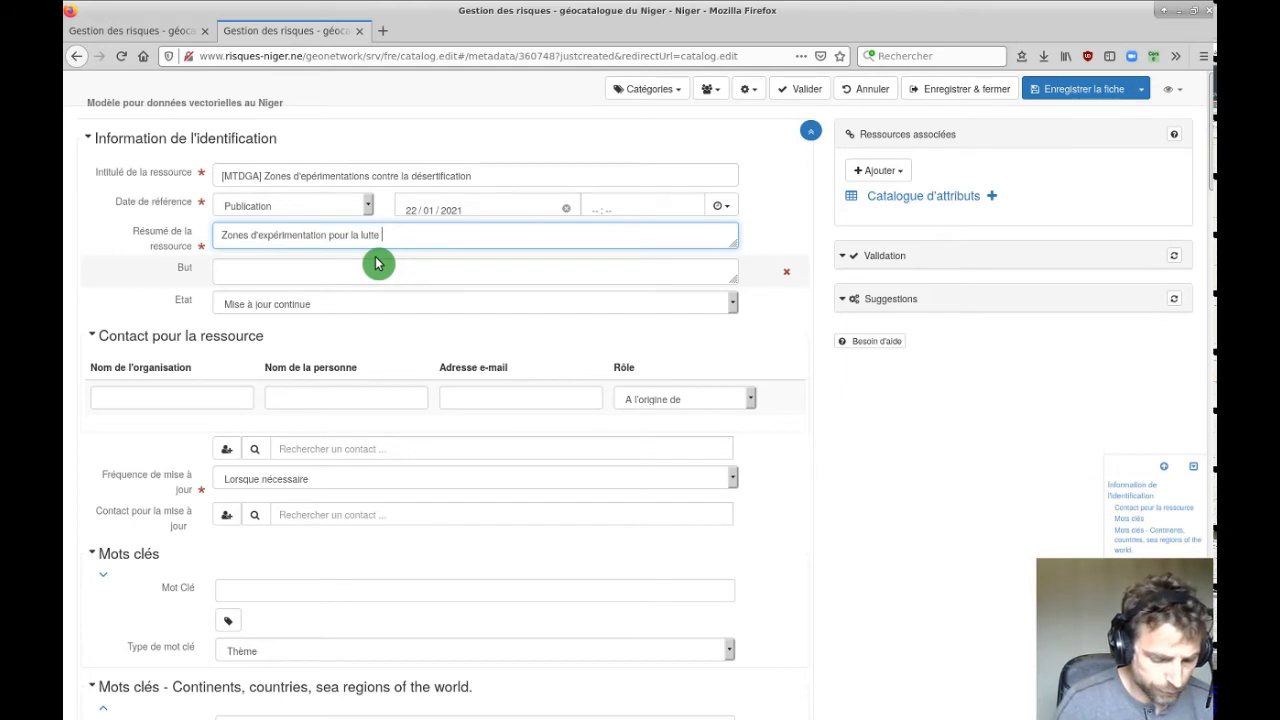
pyautogui.write('contre la désert')
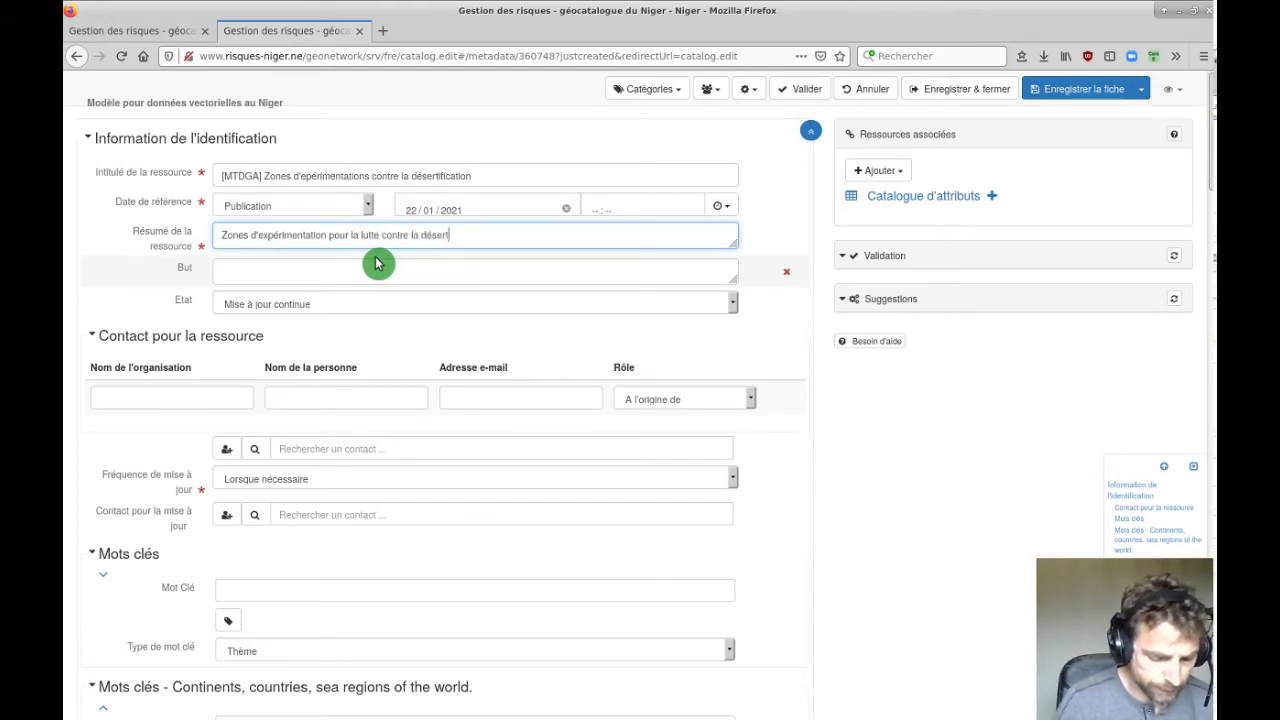
pyautogui.write('ificati')
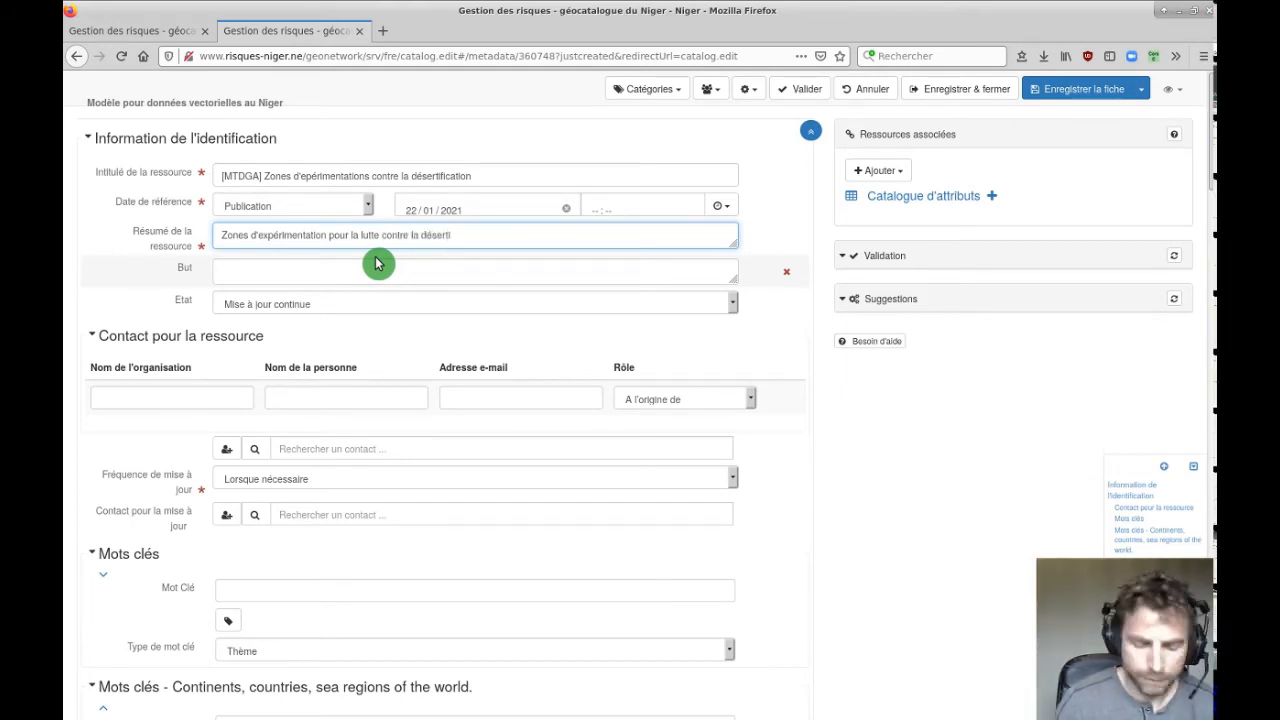
pyautogui.write('ons, inclu')
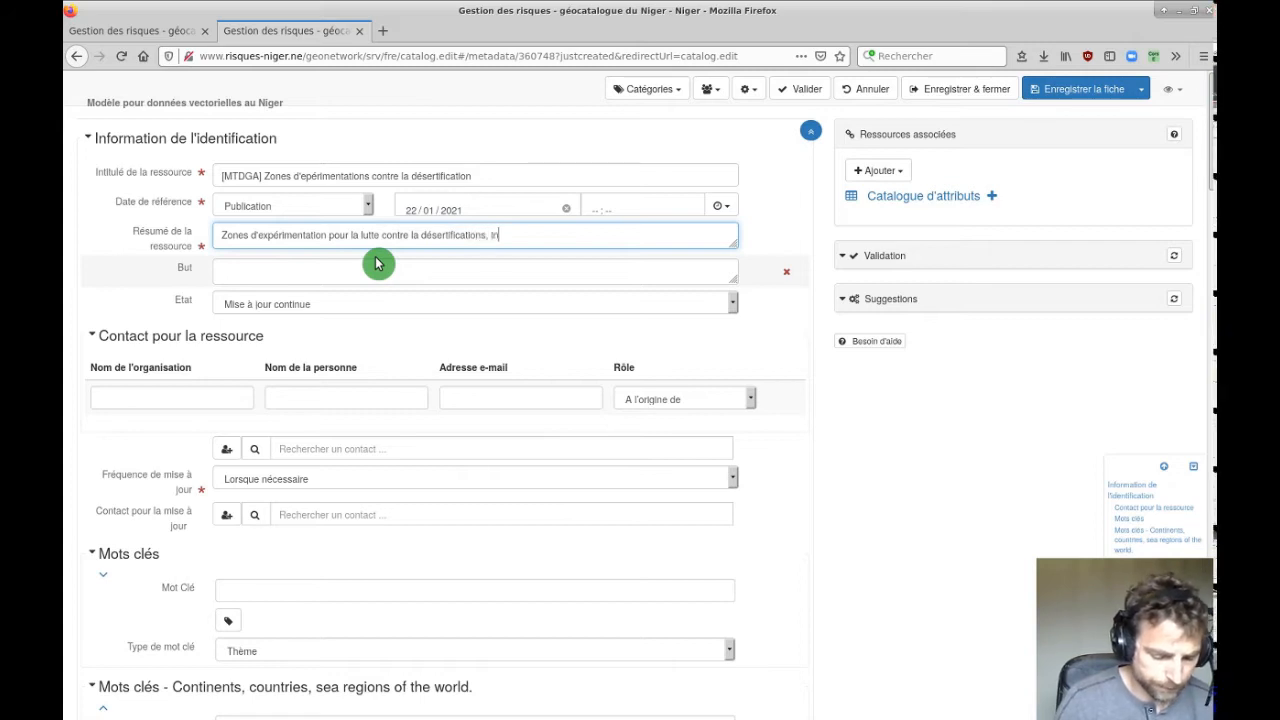
pyautogui.write('ant ')
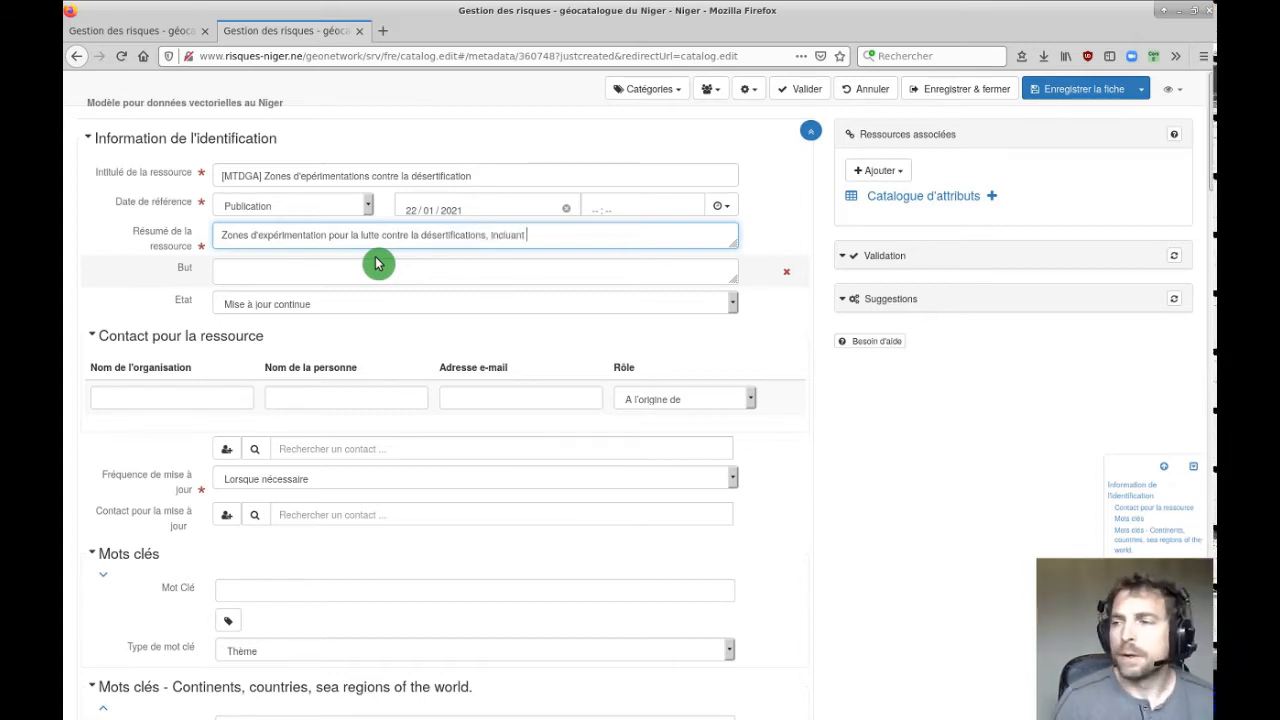
pyautogui.write('la cré')
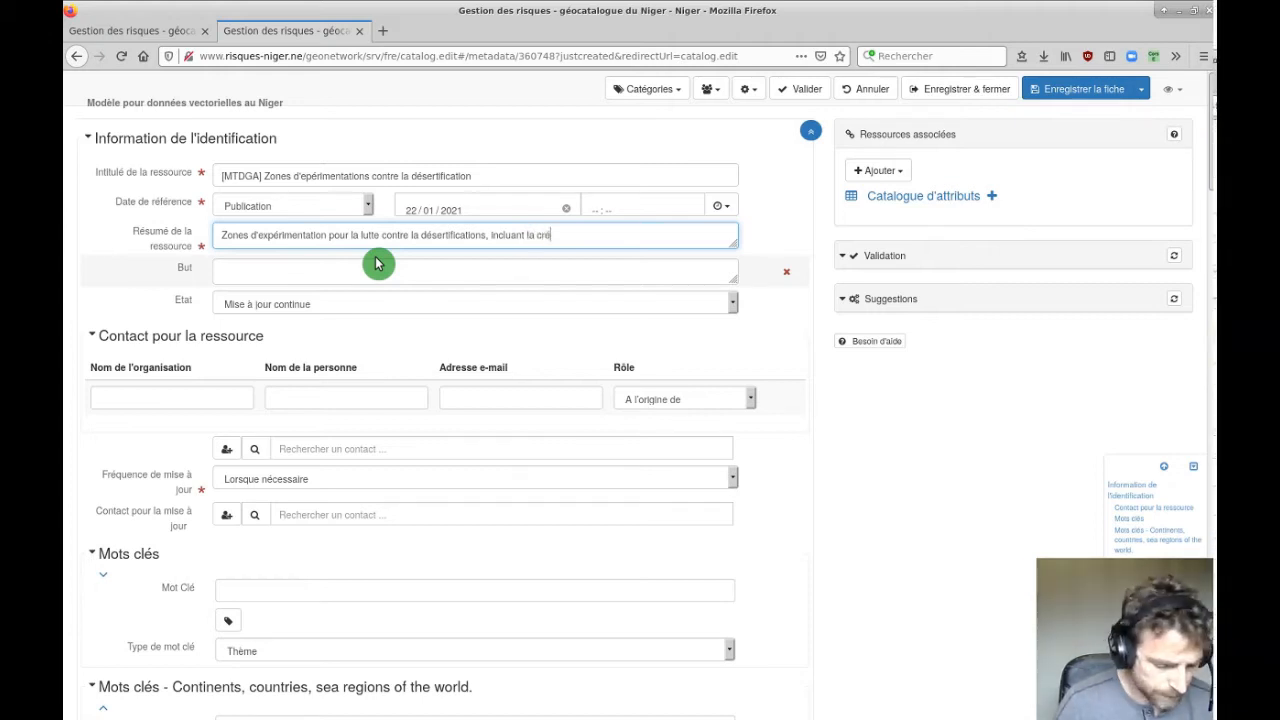
pyautogui.write('ations de Zaï')
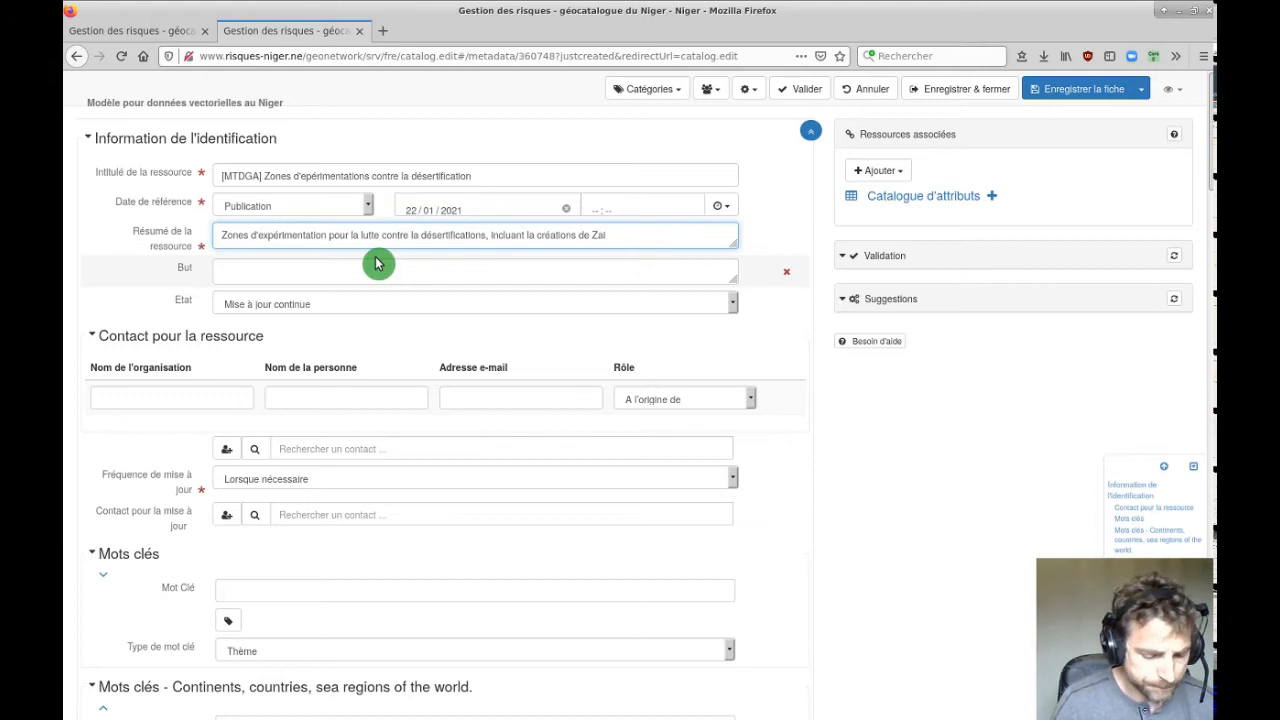
pyautogui.write('Zai, la permaculture, et autre')
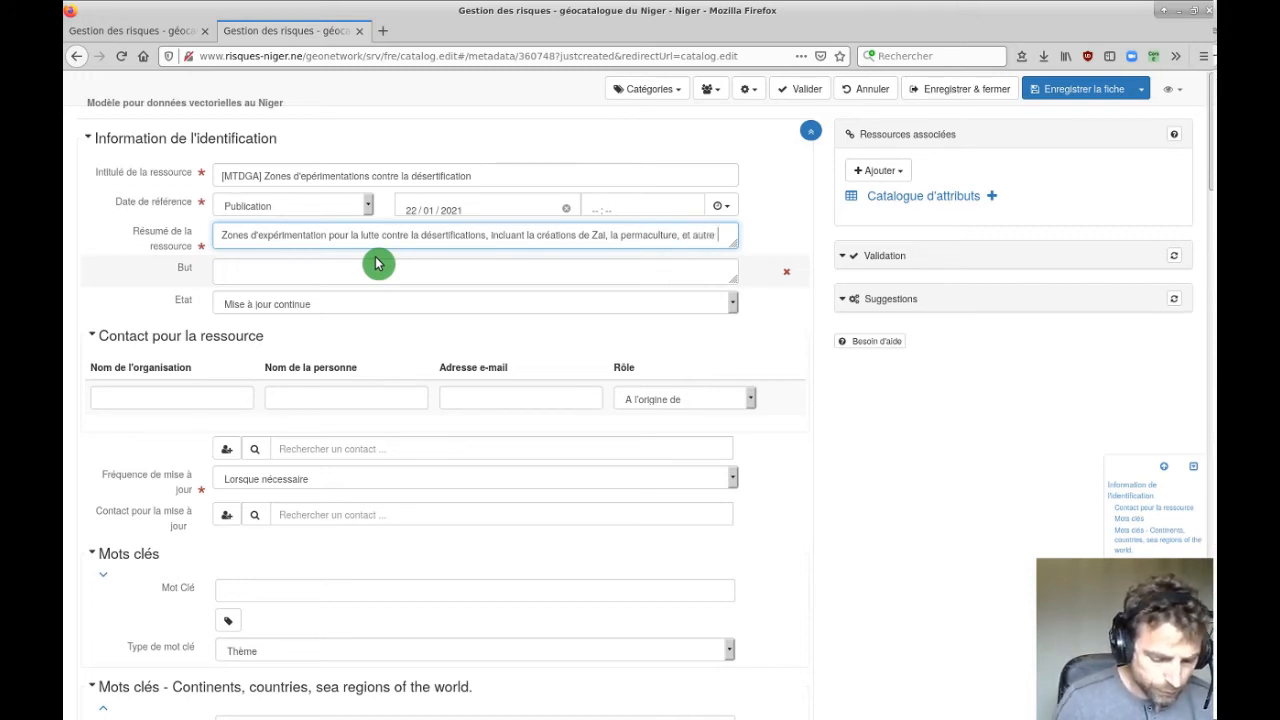
pyautogui.write('s procéd')
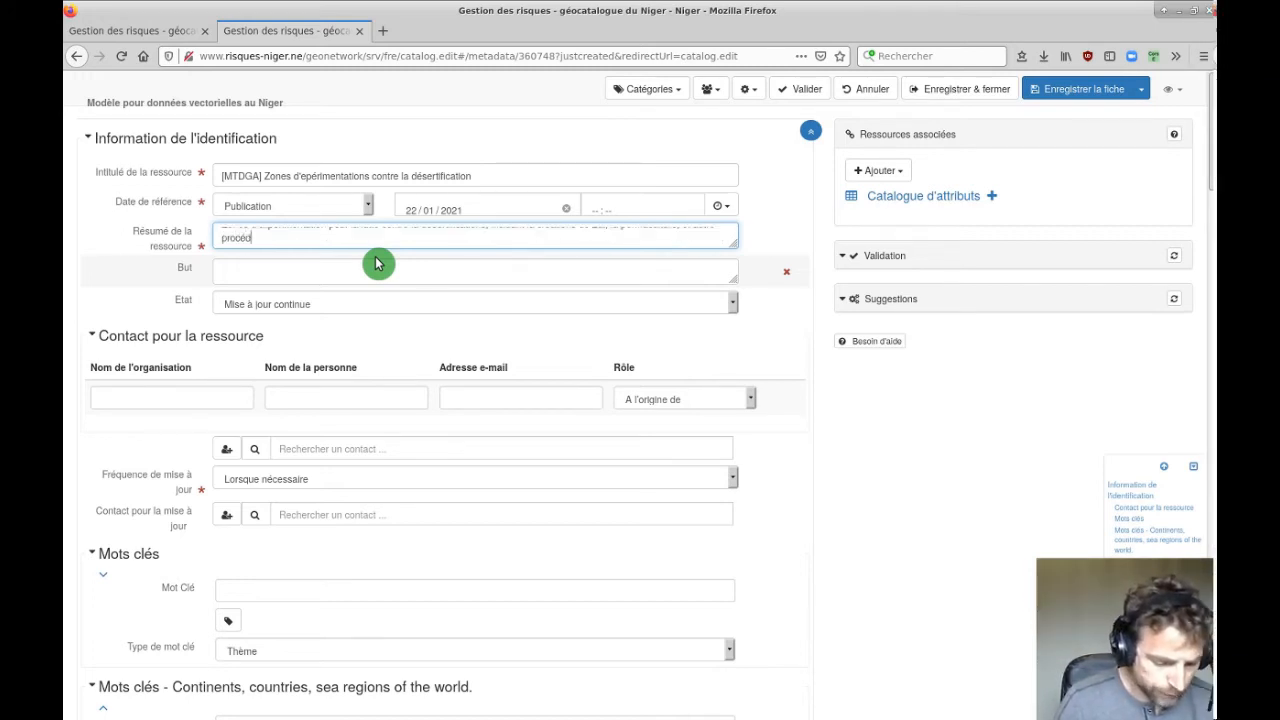
pyautogui.press('BackSpace')
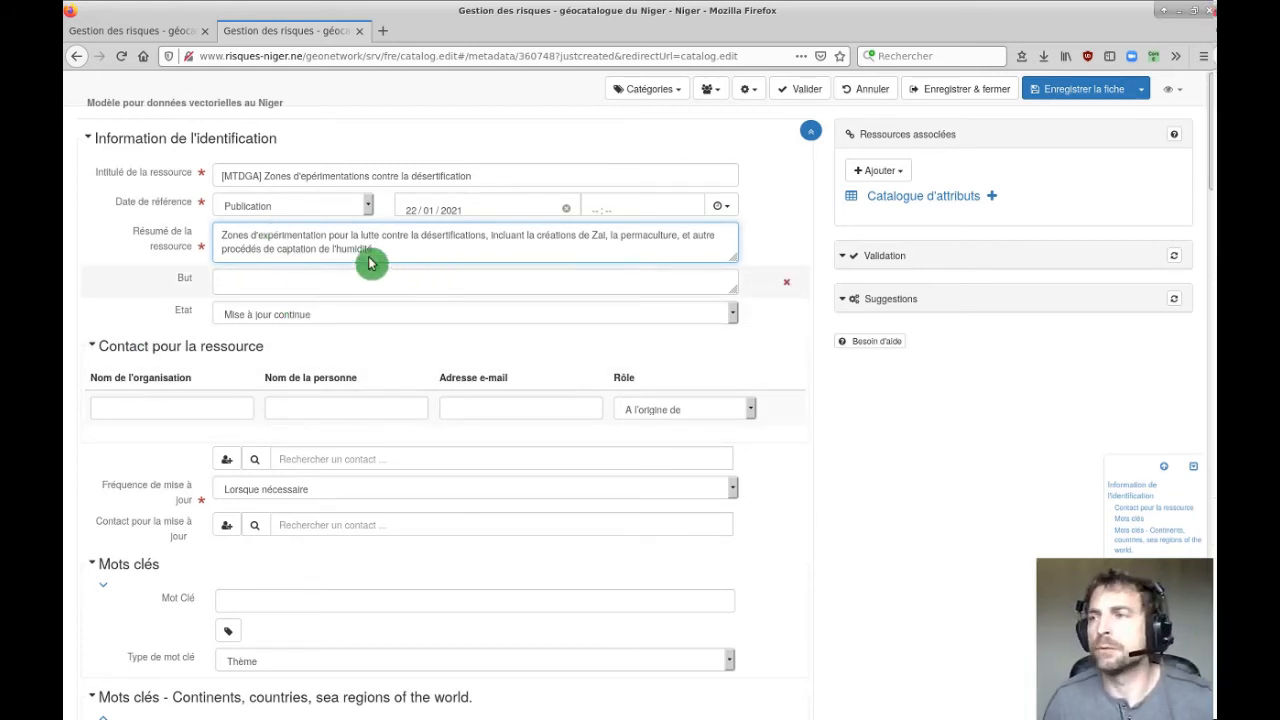
pyautogui.click(170, 30)
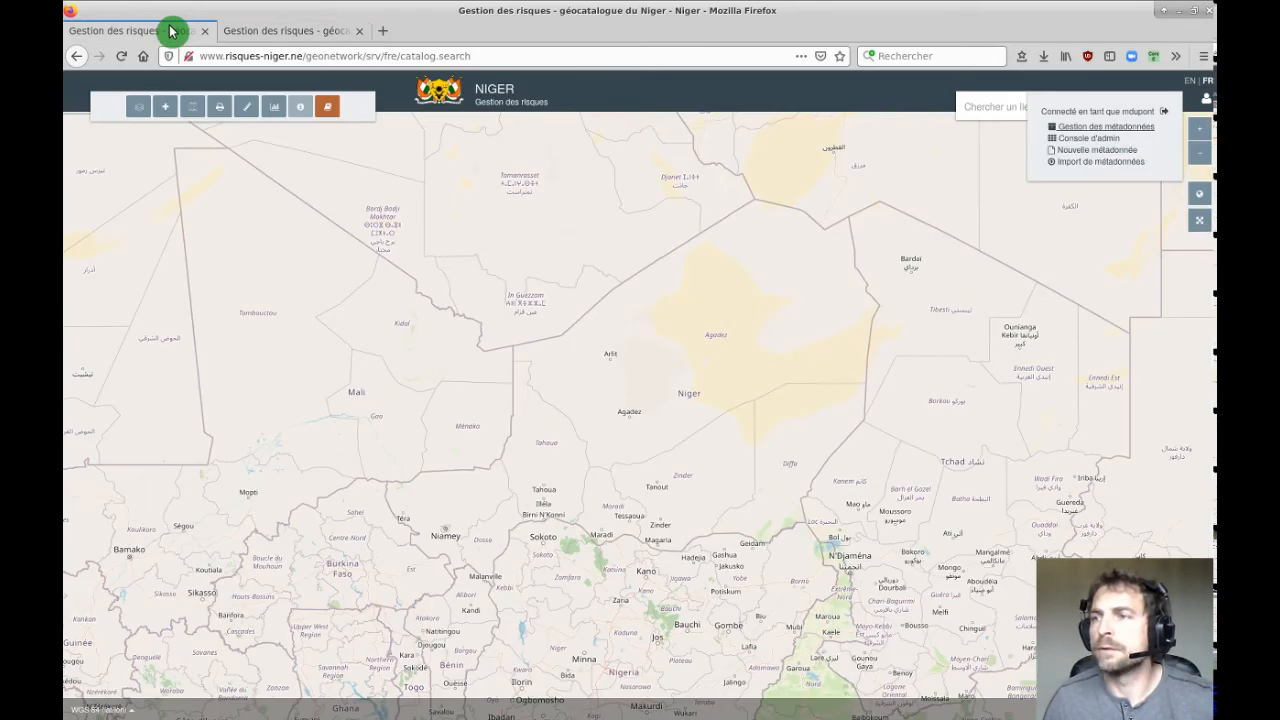
pyautogui.click(327, 107)
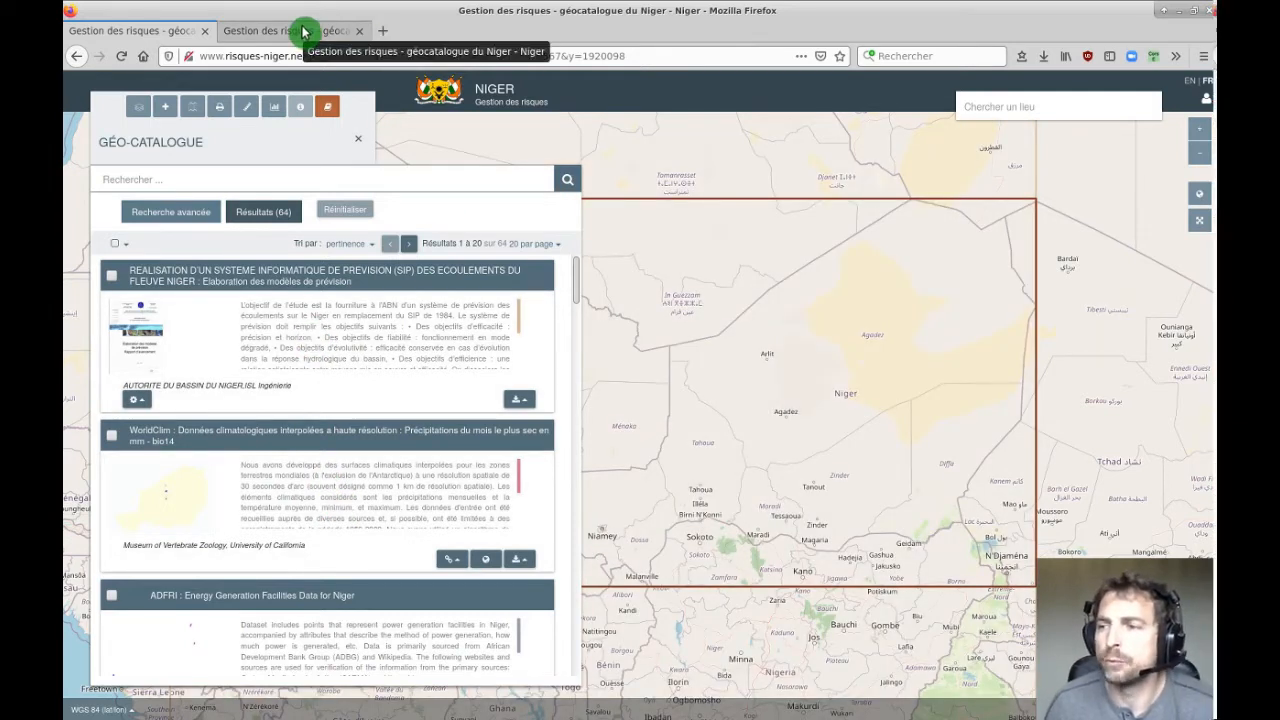
pyautogui.click(301, 31)
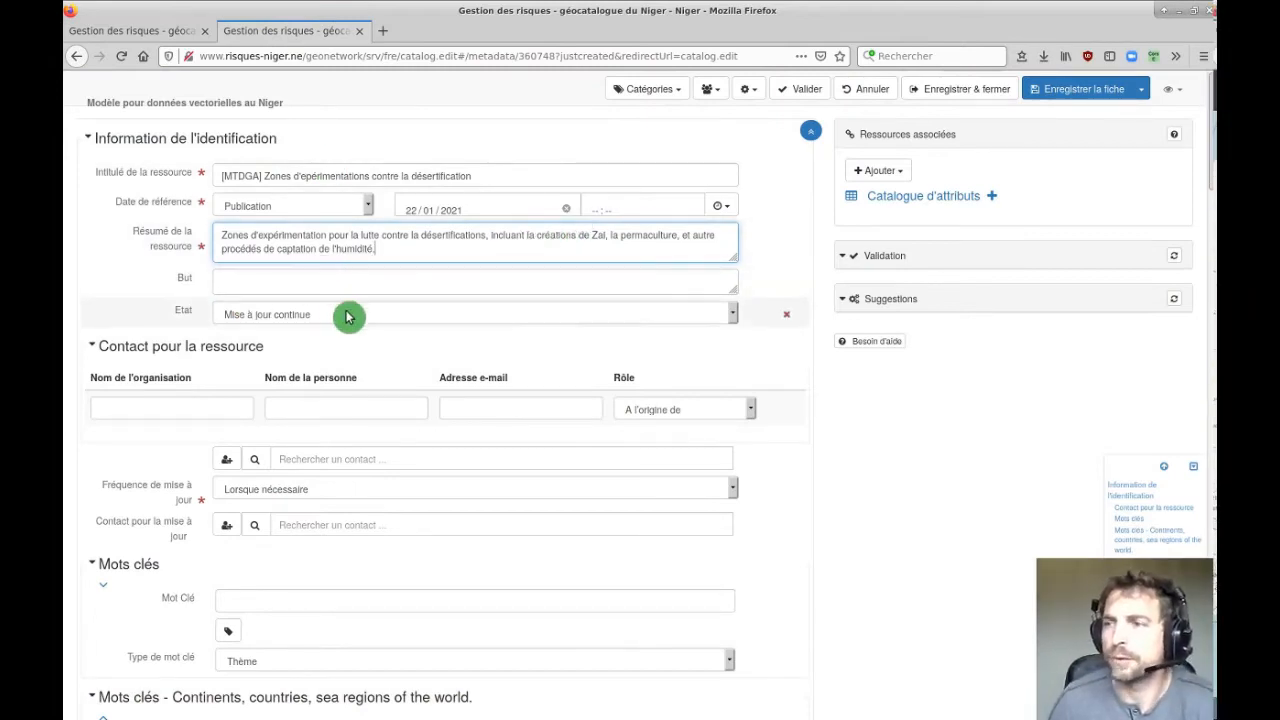
pyautogui.click(307, 318)
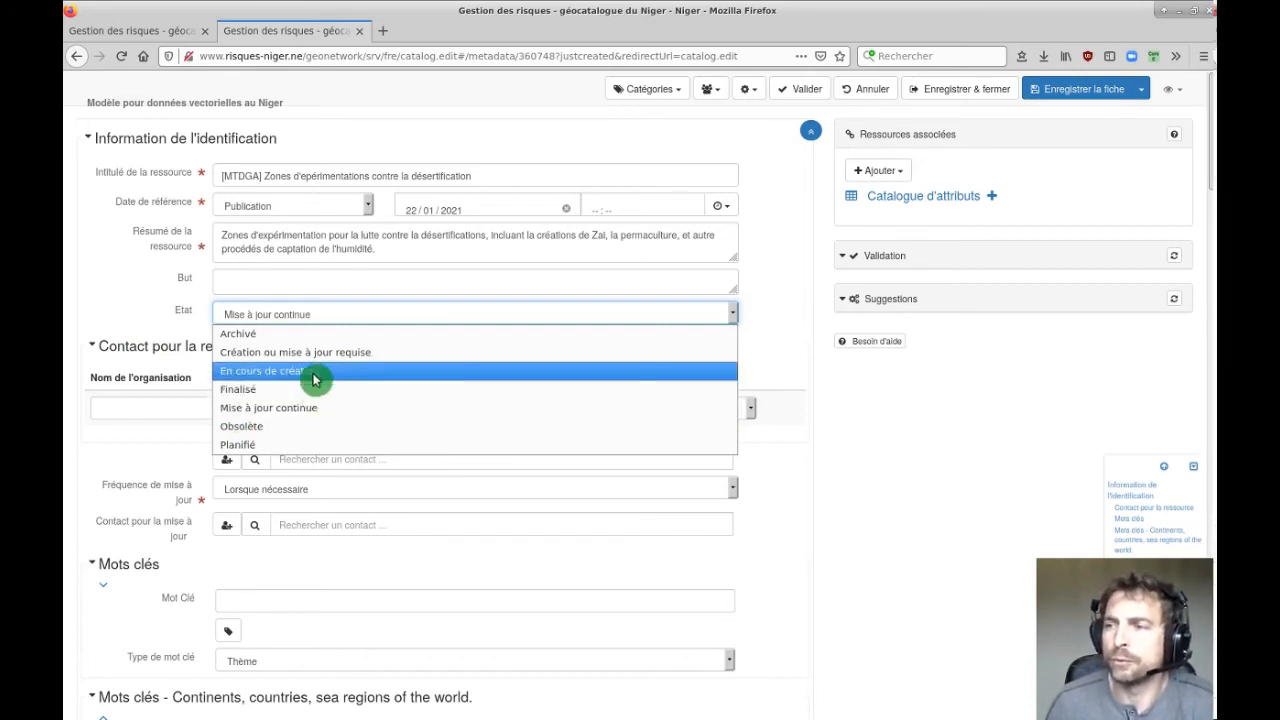
pyautogui.click(264, 389)
pyautogui.scroll(-2, 860, 425)
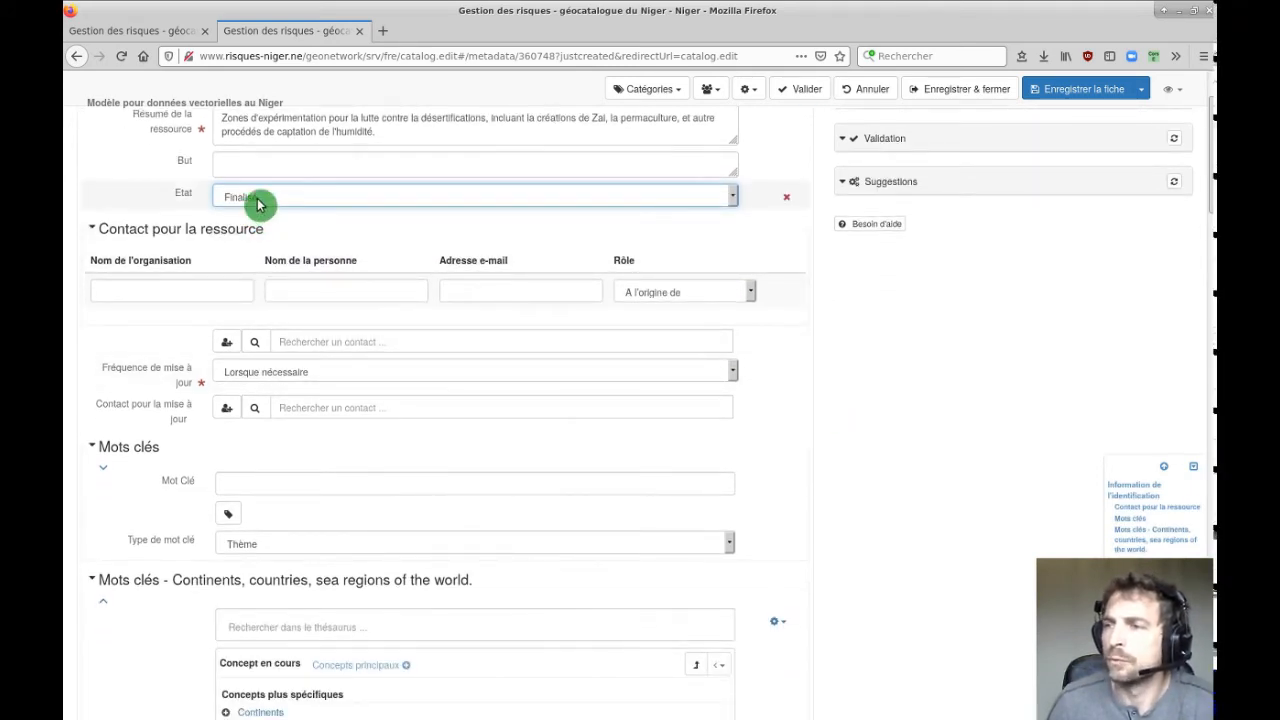
pyautogui.click(260, 203)
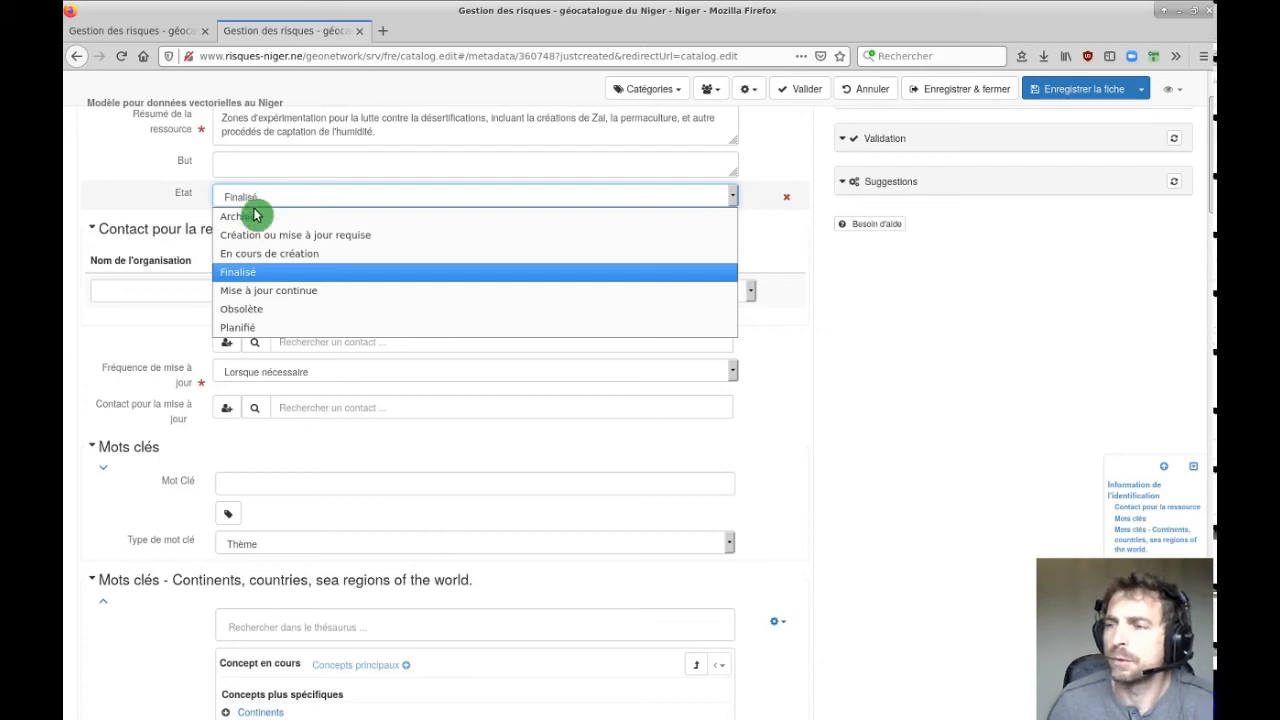
pyautogui.click(256, 292)
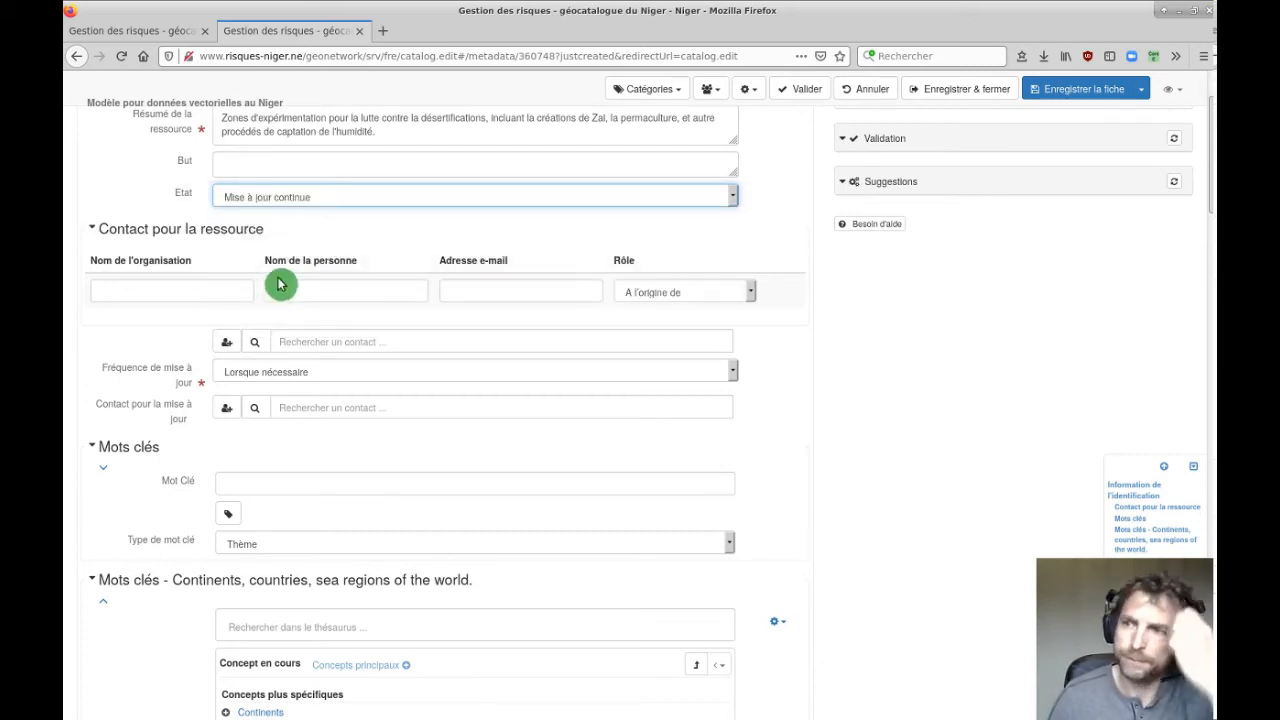
# Enter Banque Mondiale as the contact organisation with role Point de contact.
pyautogui.click(172, 298)
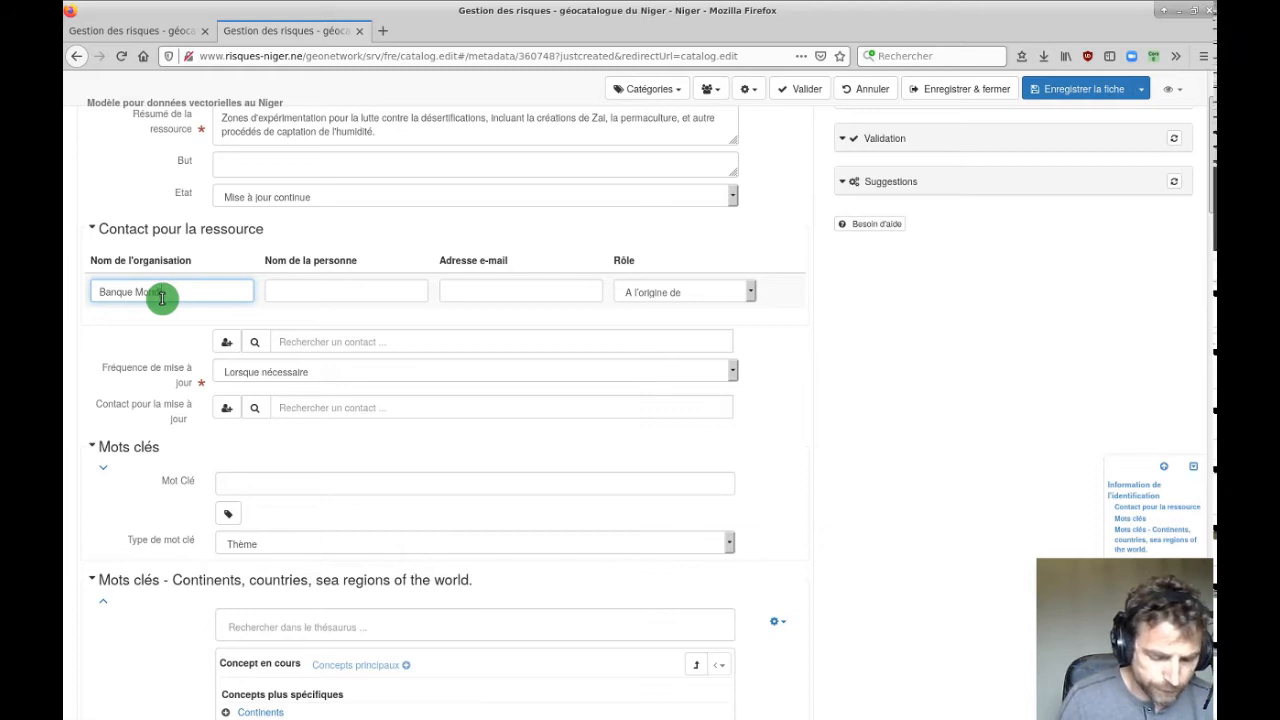
pyautogui.click(336, 296)
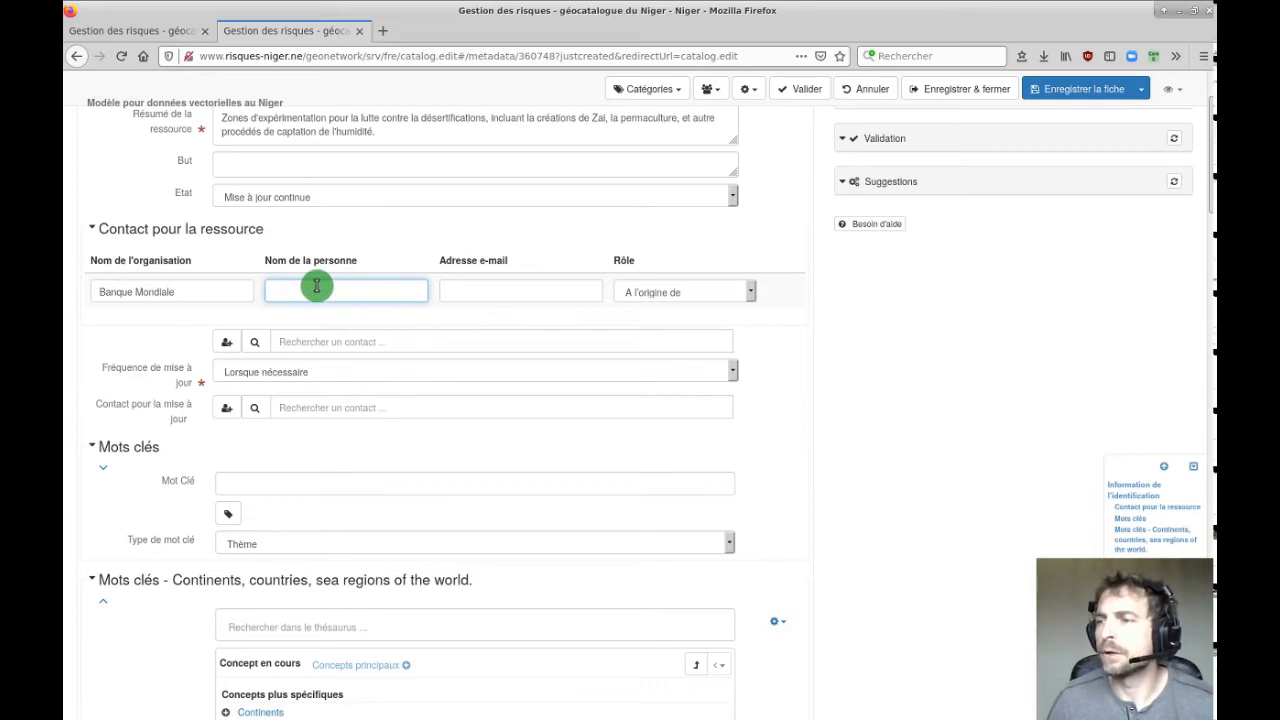
pyautogui.click(677, 291)
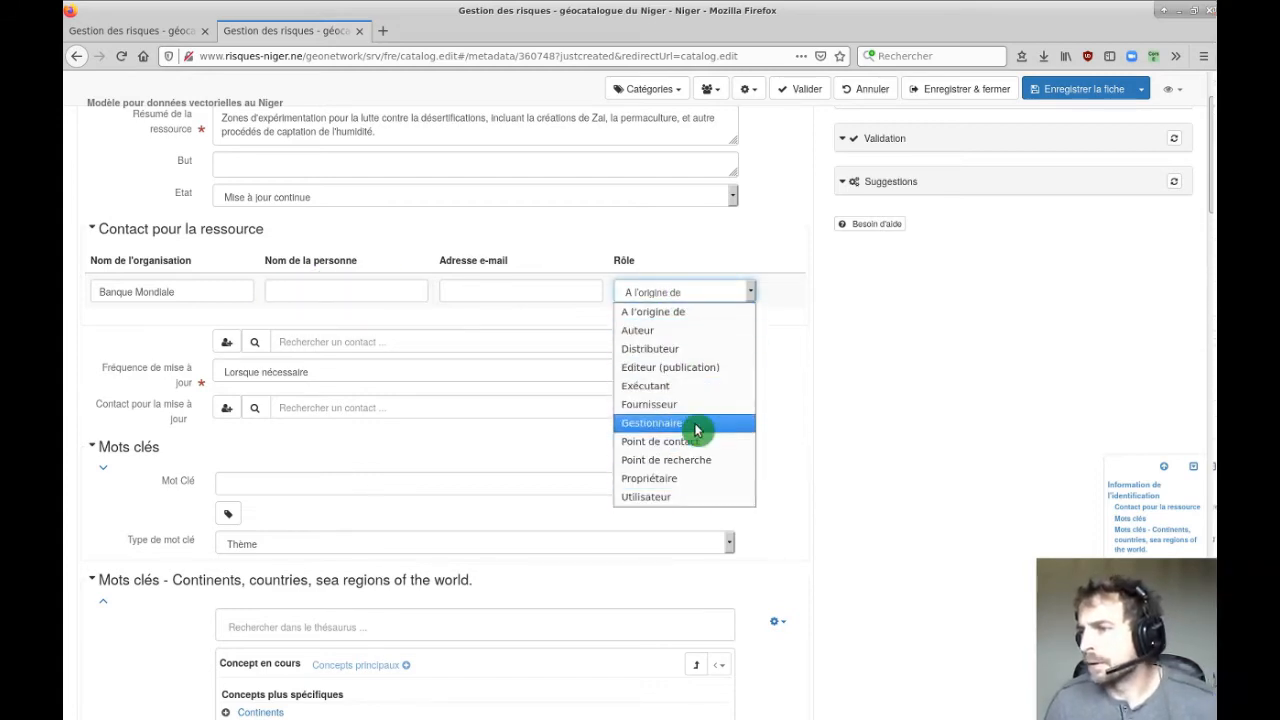
pyautogui.click(665, 441)
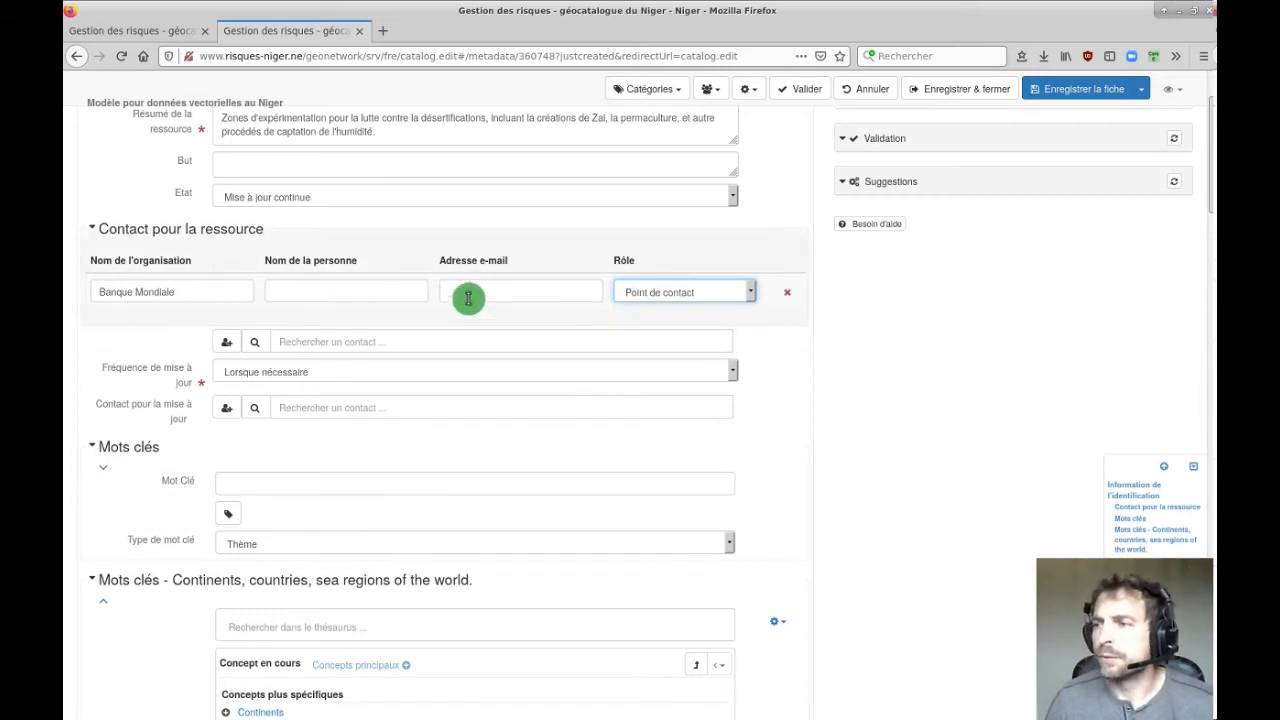
pyautogui.click(660, 294)
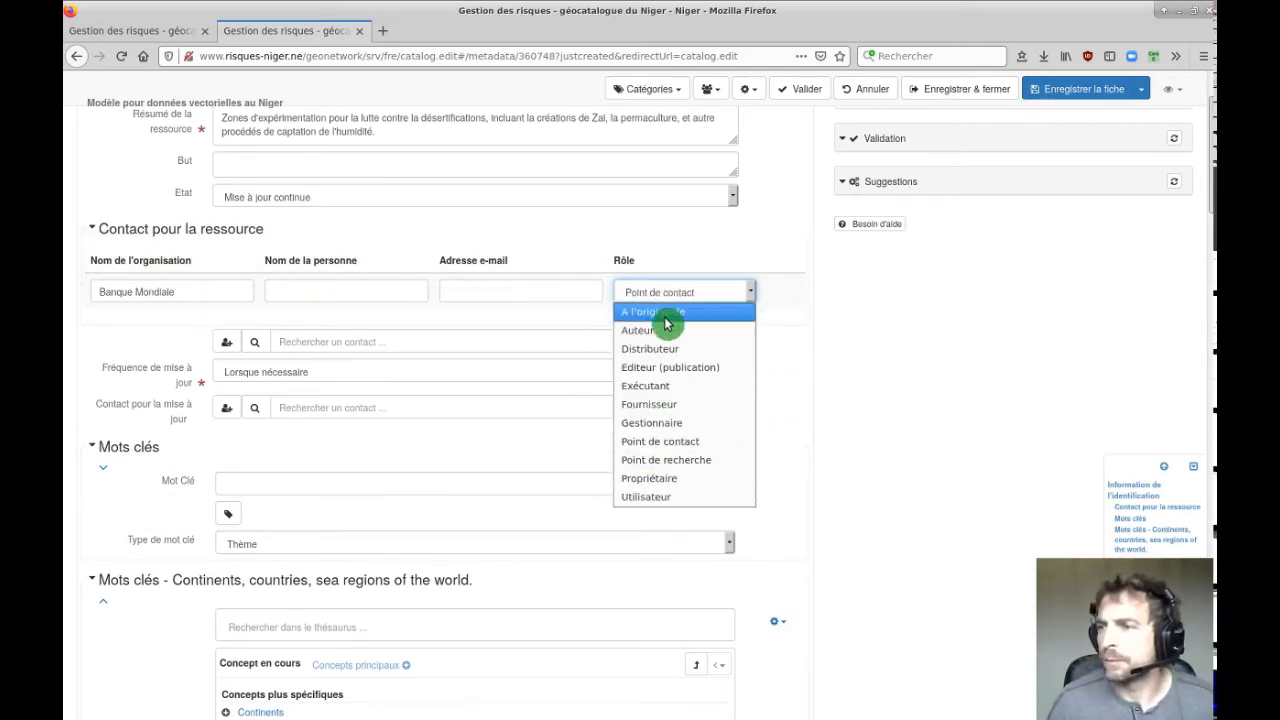
pyautogui.click(366, 292)
# Fill in the contact person's full name and e-mail address.
pyautogui.click(367, 293)
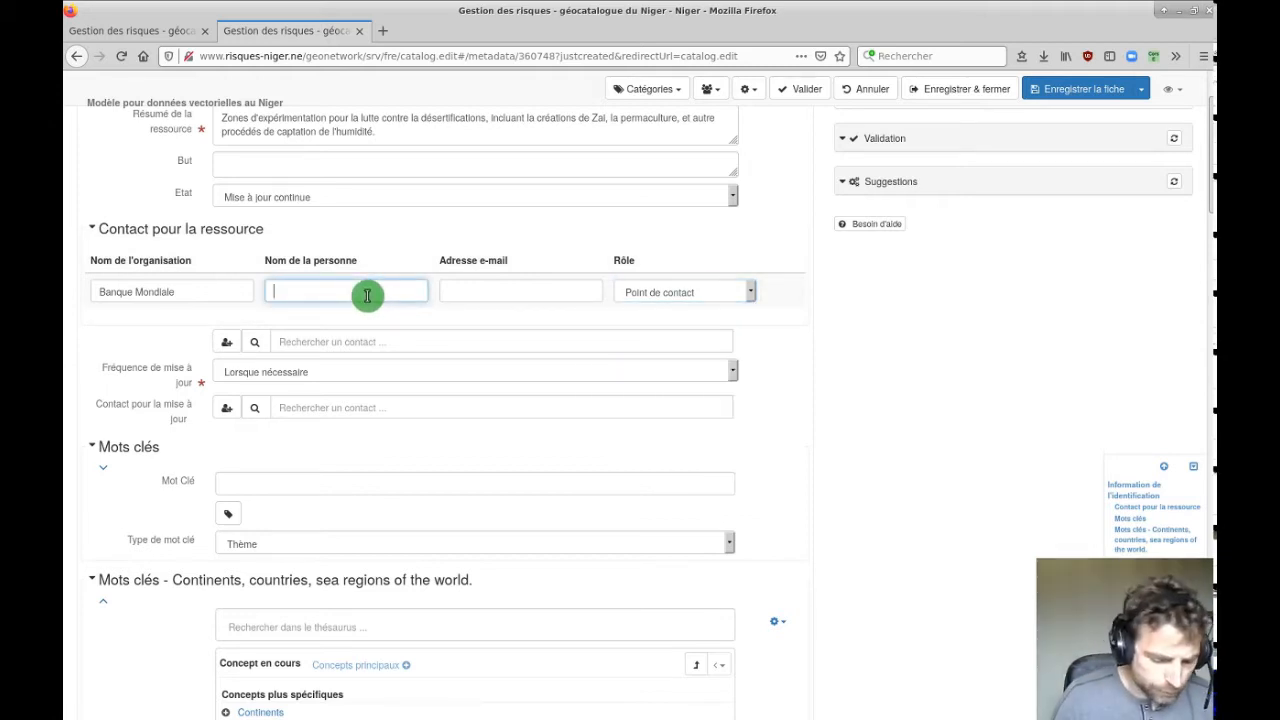
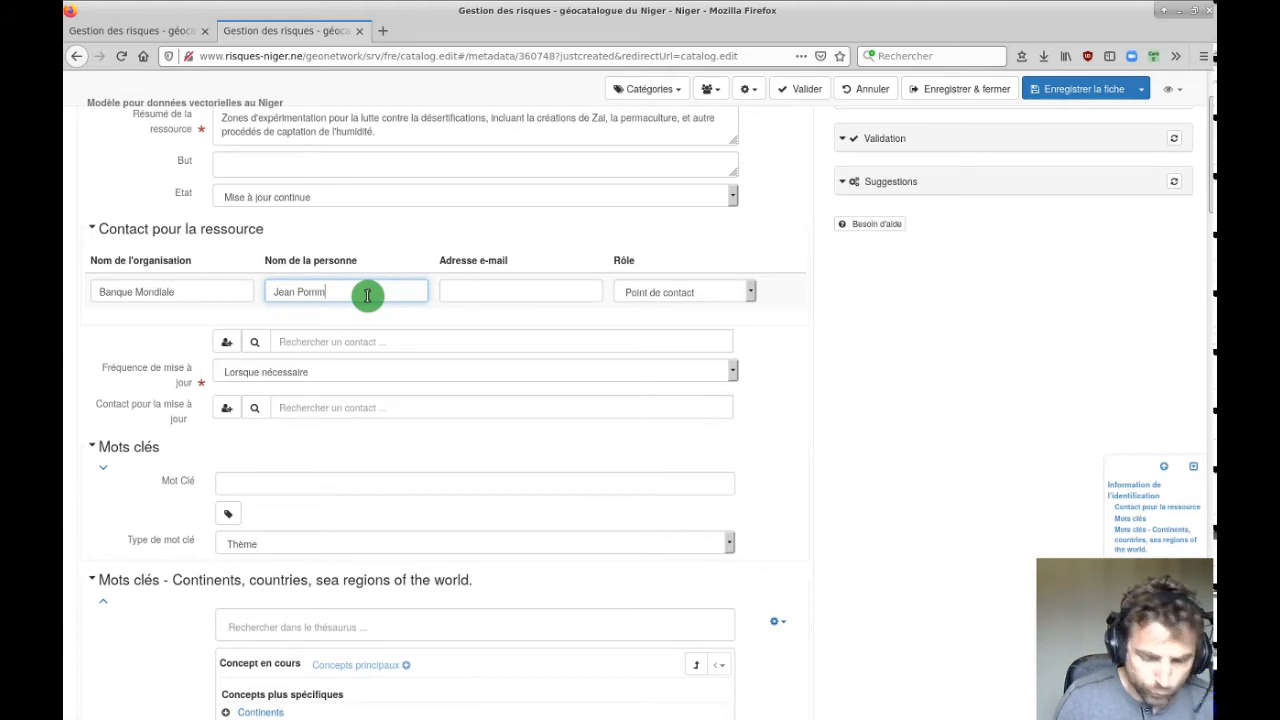
pyautogui.click(491, 301)
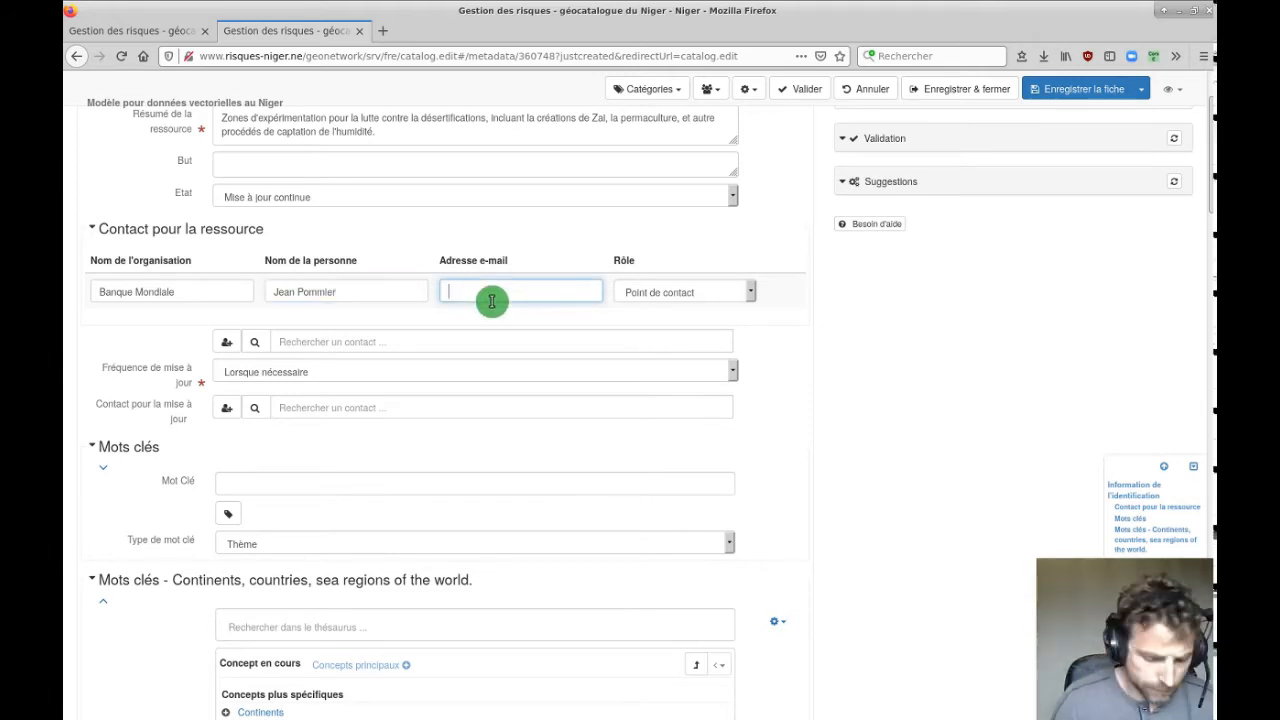
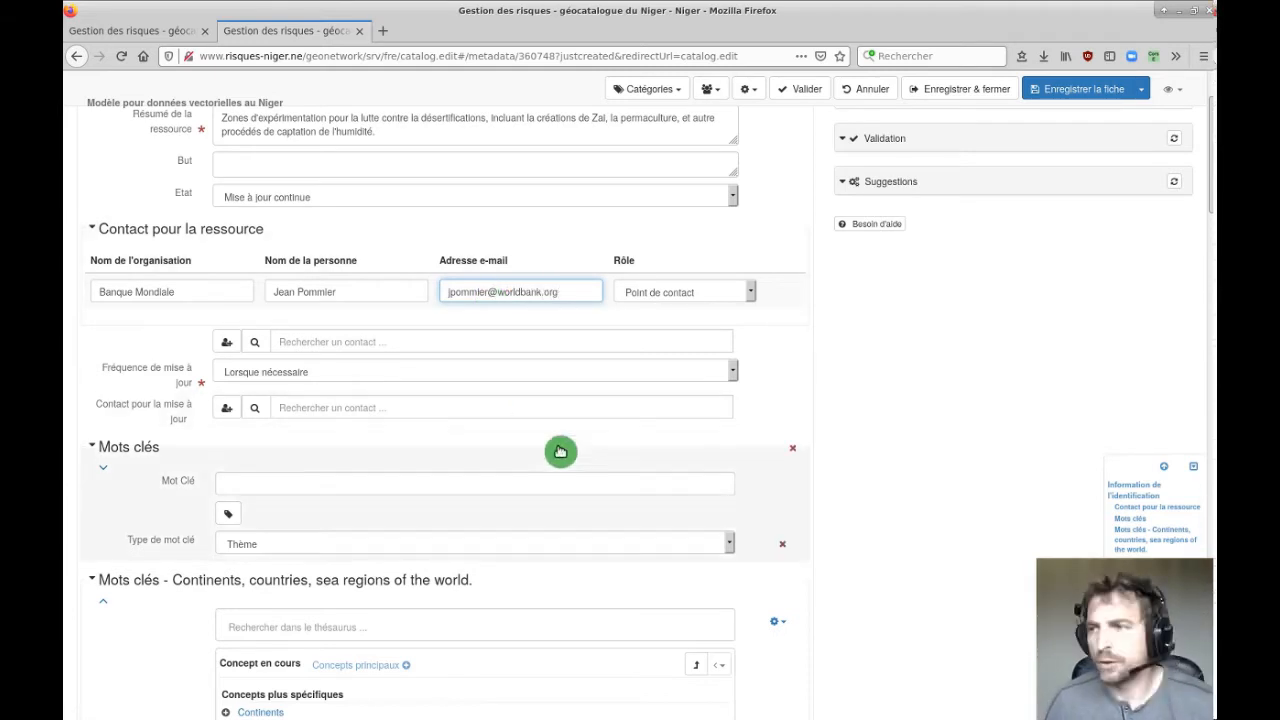
pyautogui.scroll(2, 580, 363)
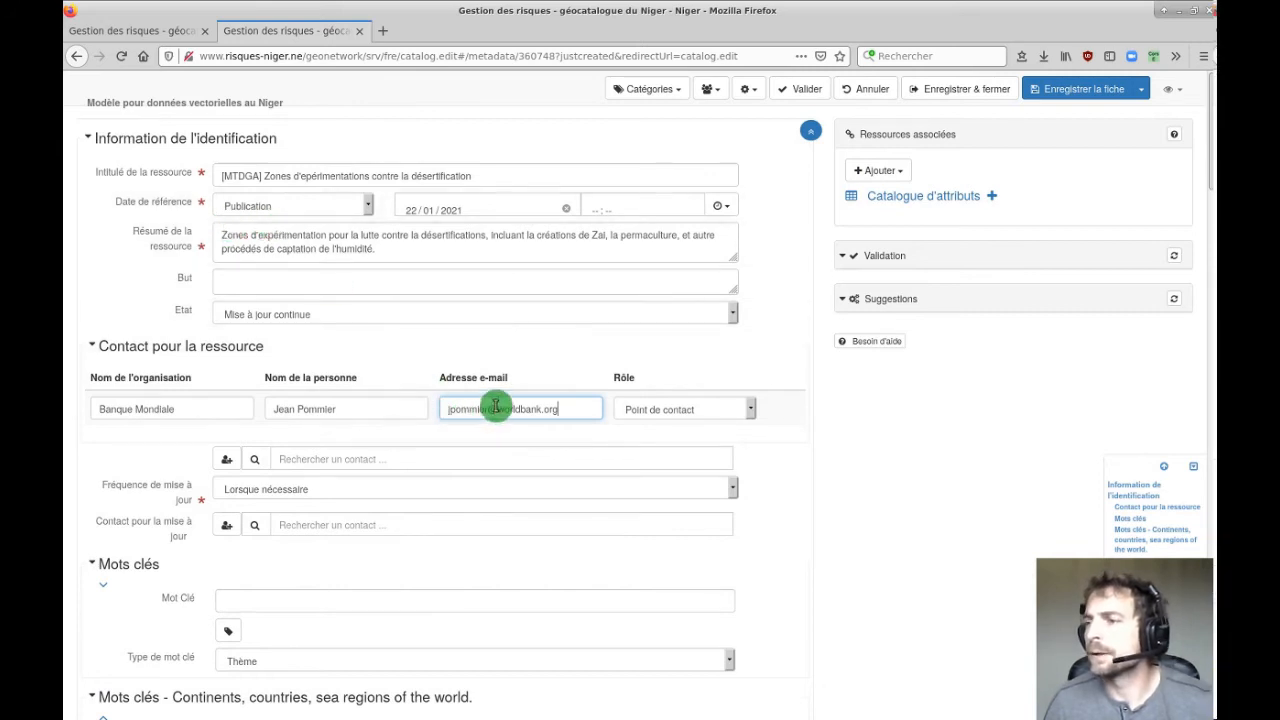
# Replace the name part of the contact e-mail with the generic project mailbox name.
pyautogui.moveTo(489, 409); pyautogui.dragTo(403, 406)
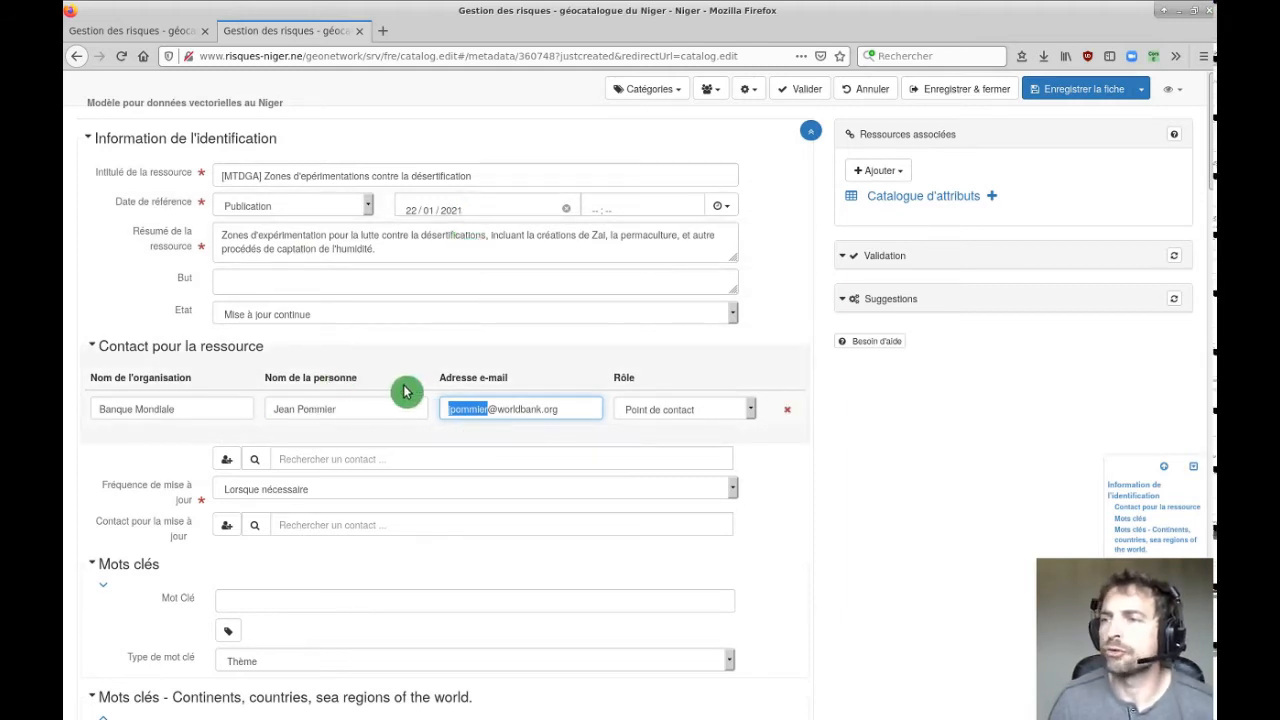
pyautogui.write('m')
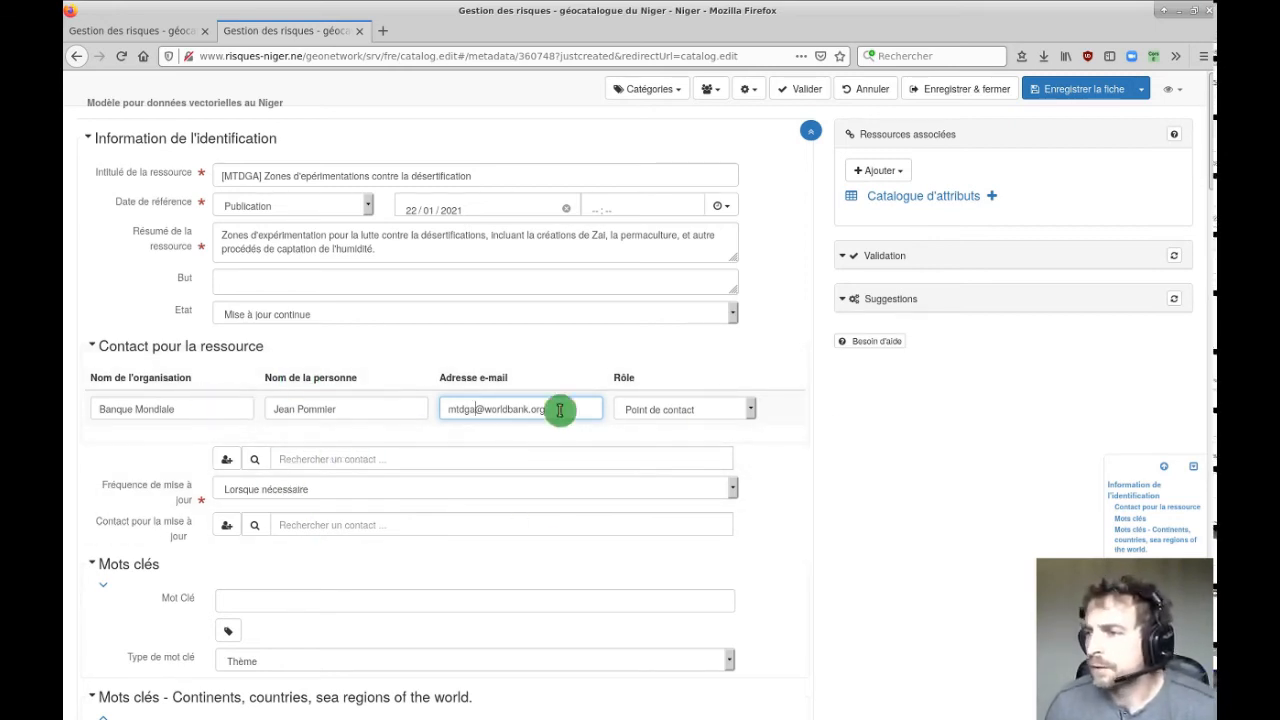
pyautogui.scroll(-2, 700, 480)
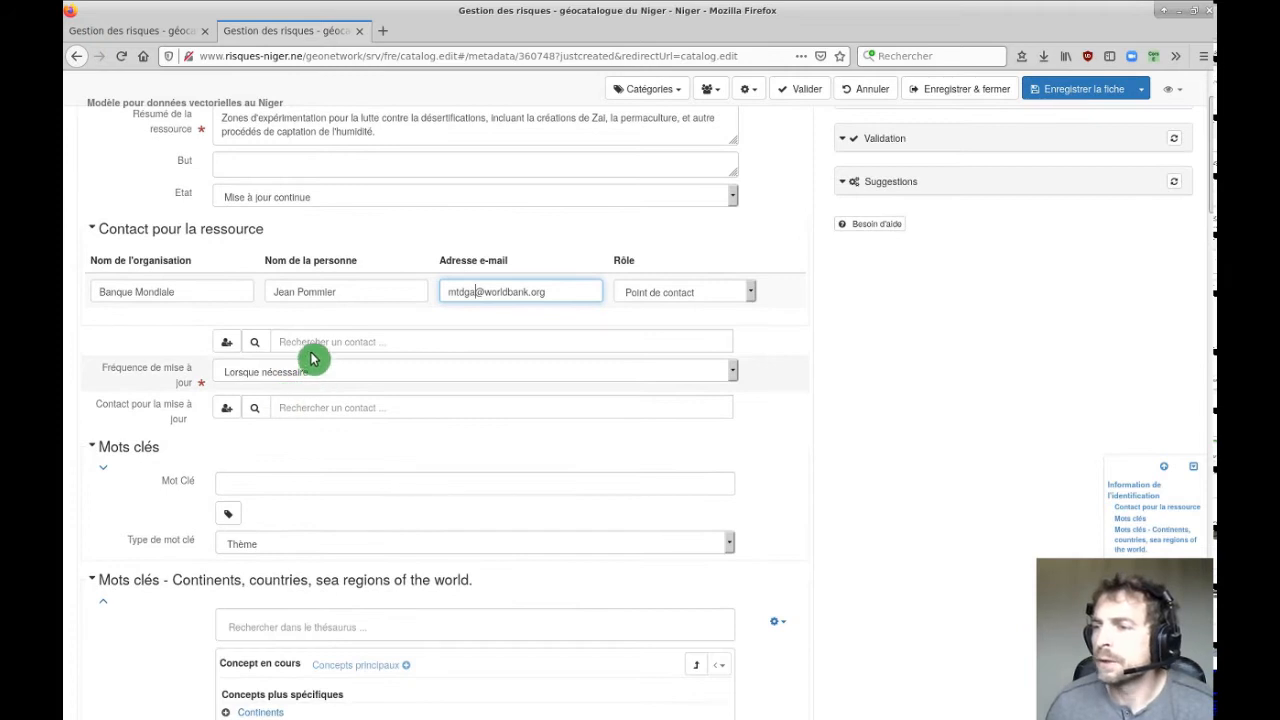
# Pick WWF from the contact directory and add it with role 'A l'origine de'.
pyautogui.click(312, 342)
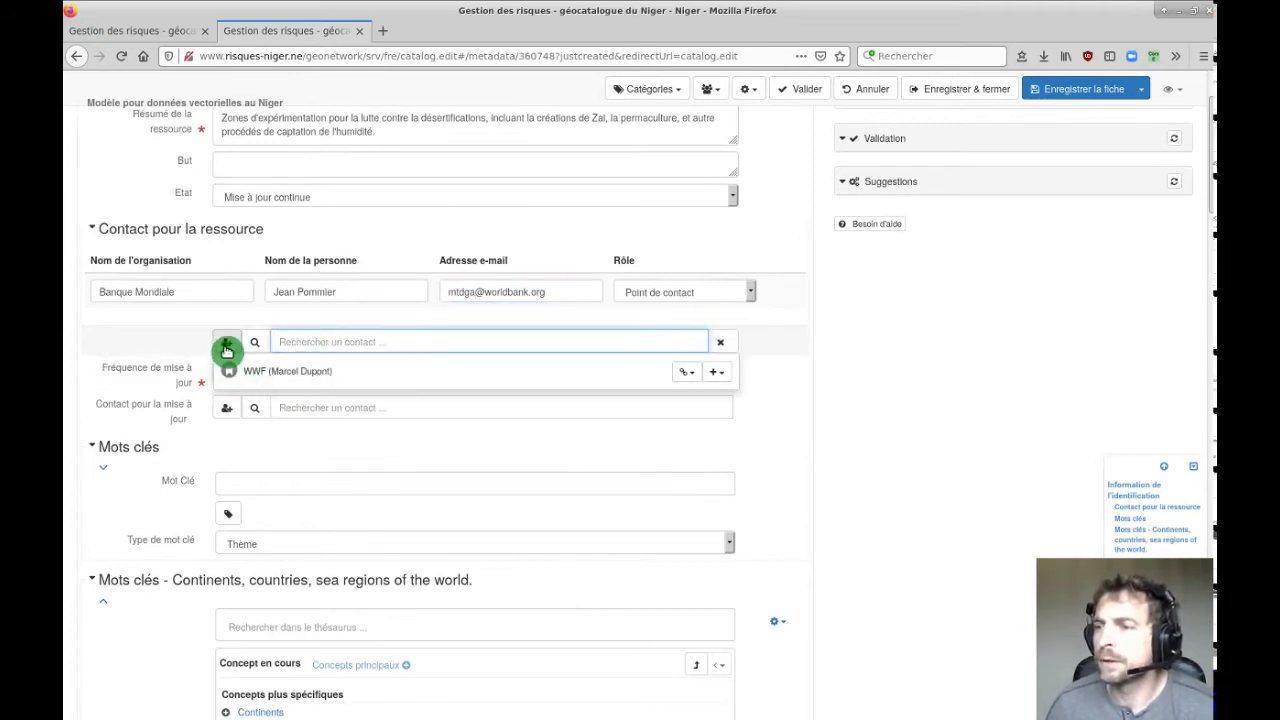
pyautogui.click(303, 374)
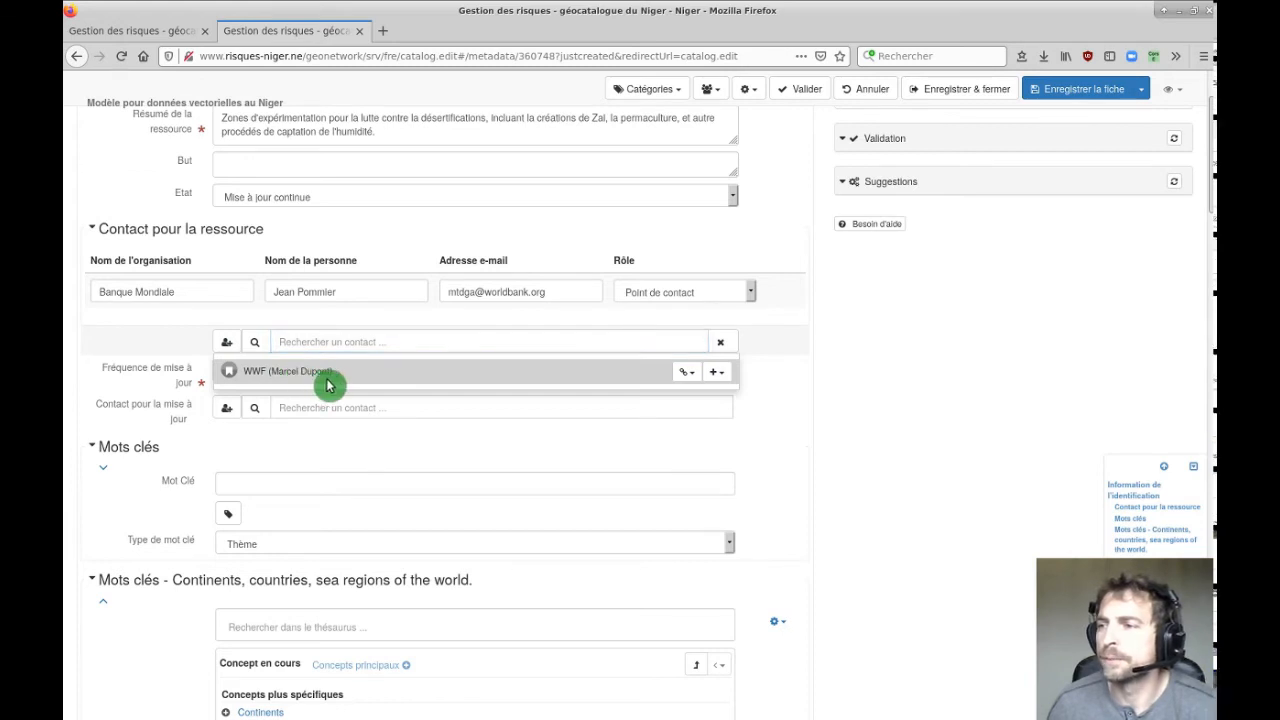
pyautogui.click(712, 374)
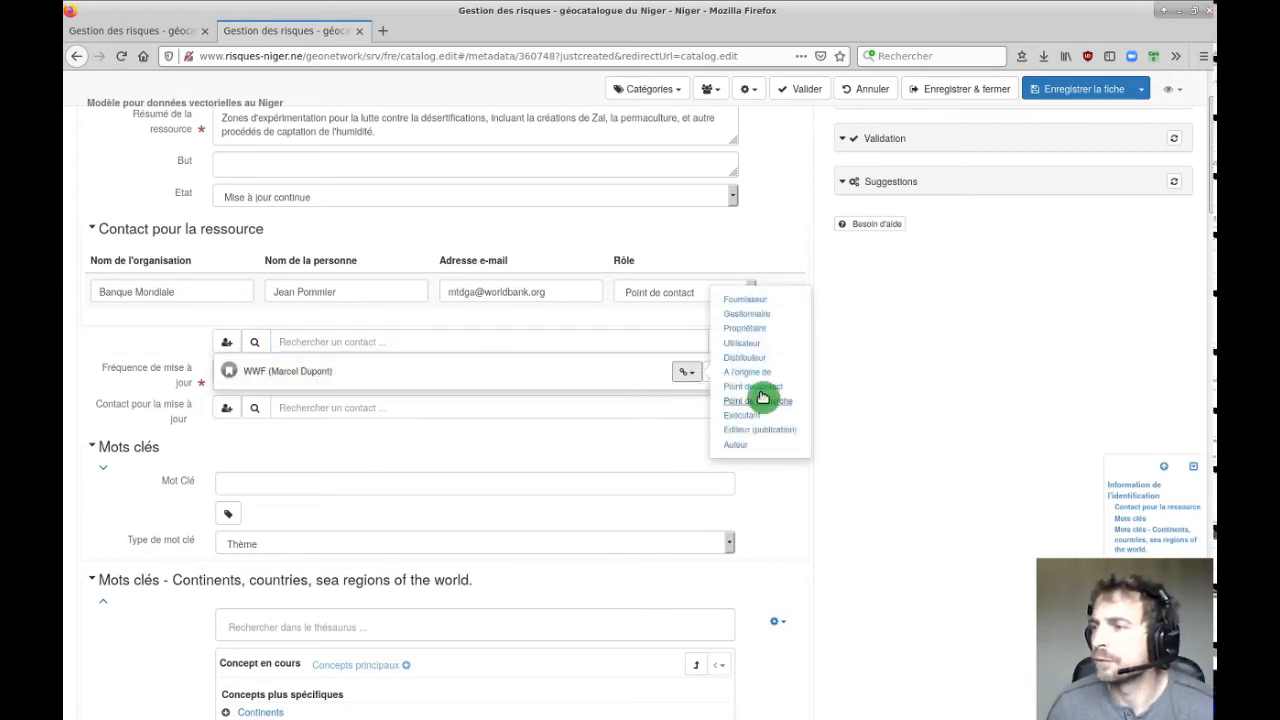
pyautogui.click(626, 384)
pyautogui.click(723, 376)
pyautogui.click(690, 380)
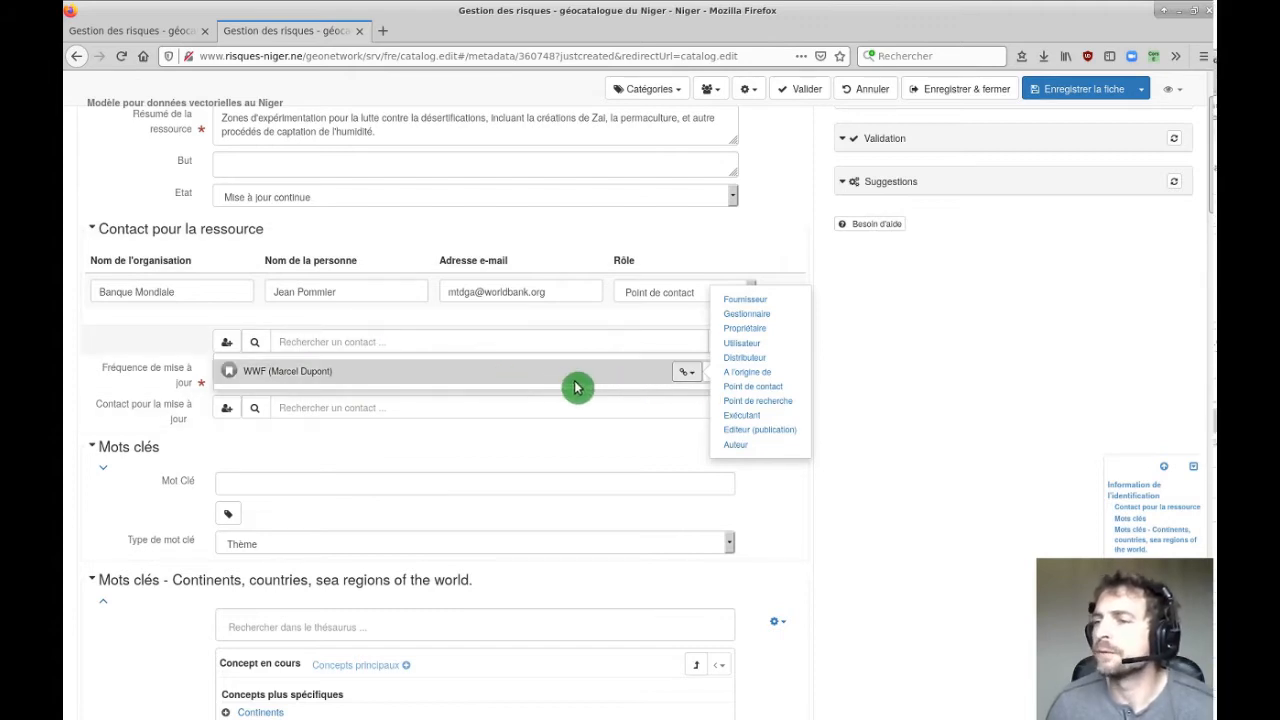
pyautogui.click(764, 374)
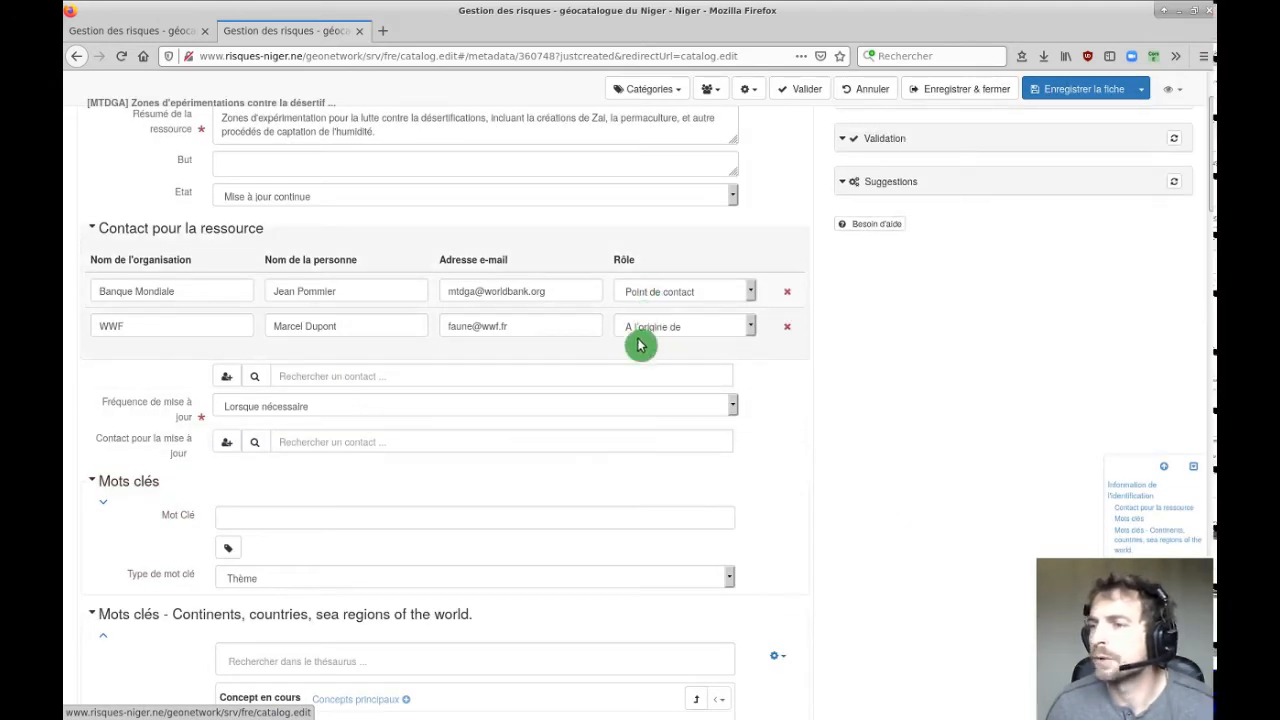
# Check the update frequency and leave it at Lorsque nécessaire.
pyautogui.scroll(-2, 935, 440)
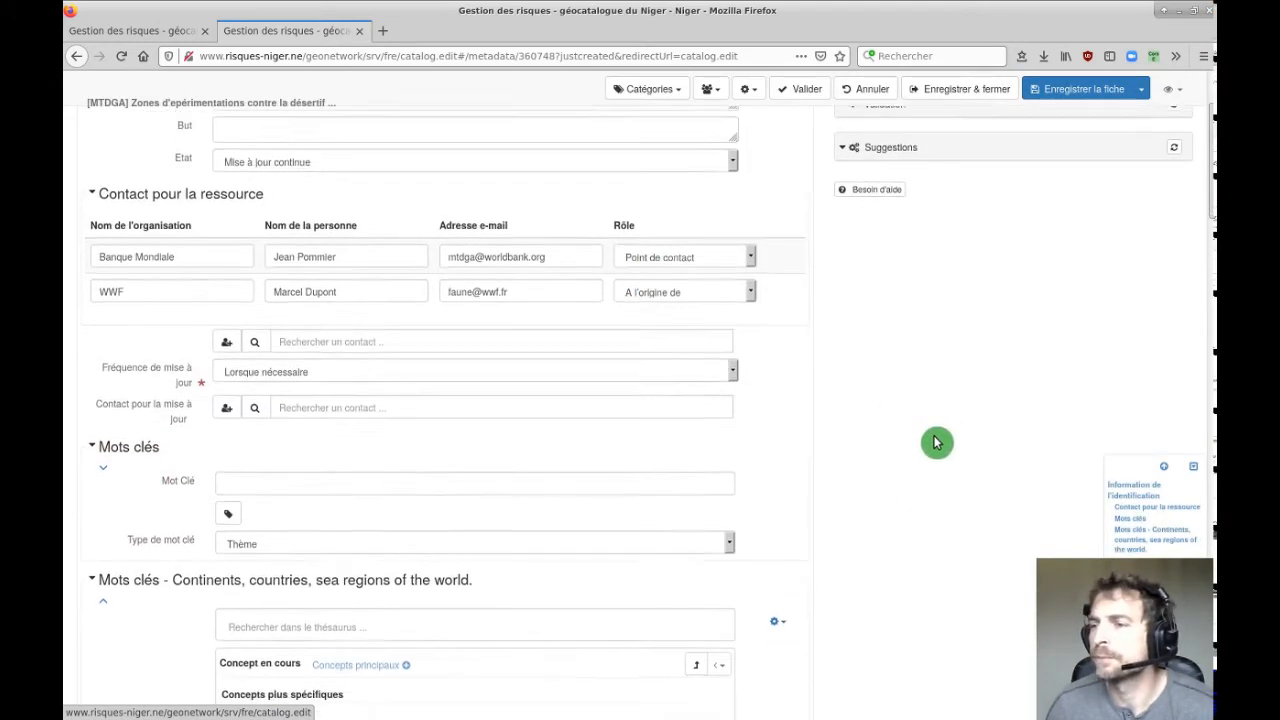
pyautogui.click(736, 292)
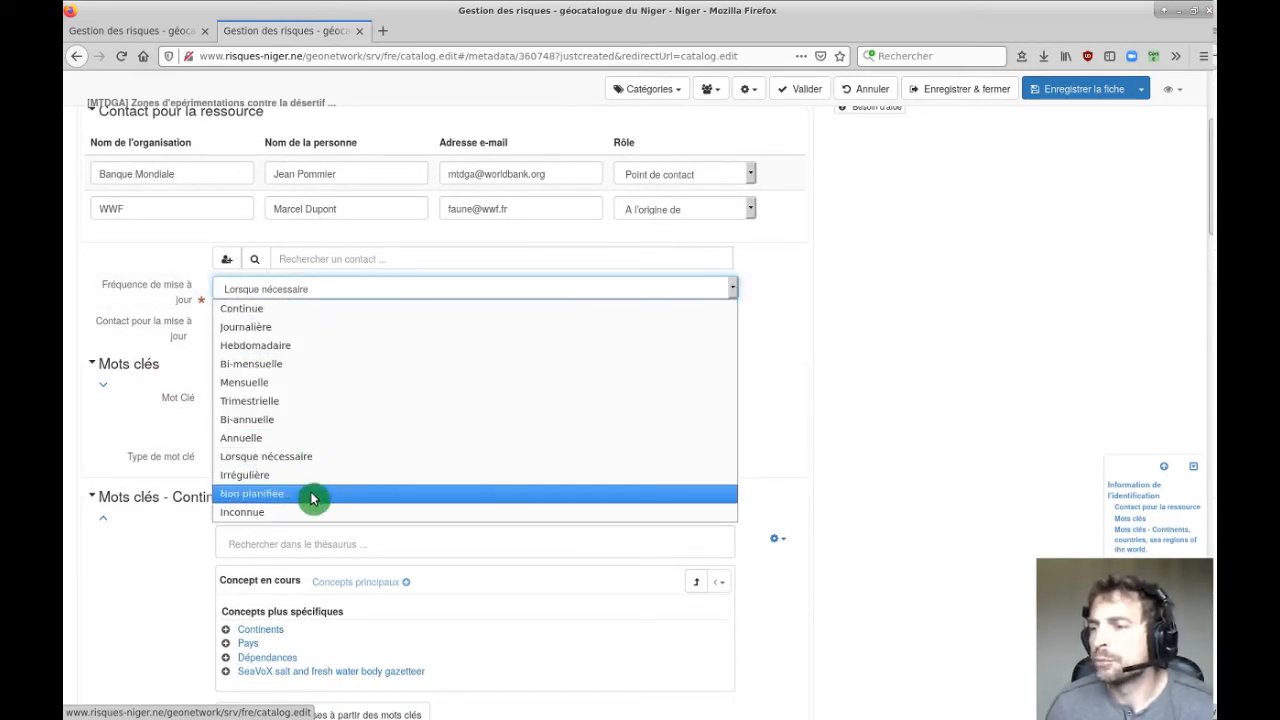
pyautogui.click(931, 350)
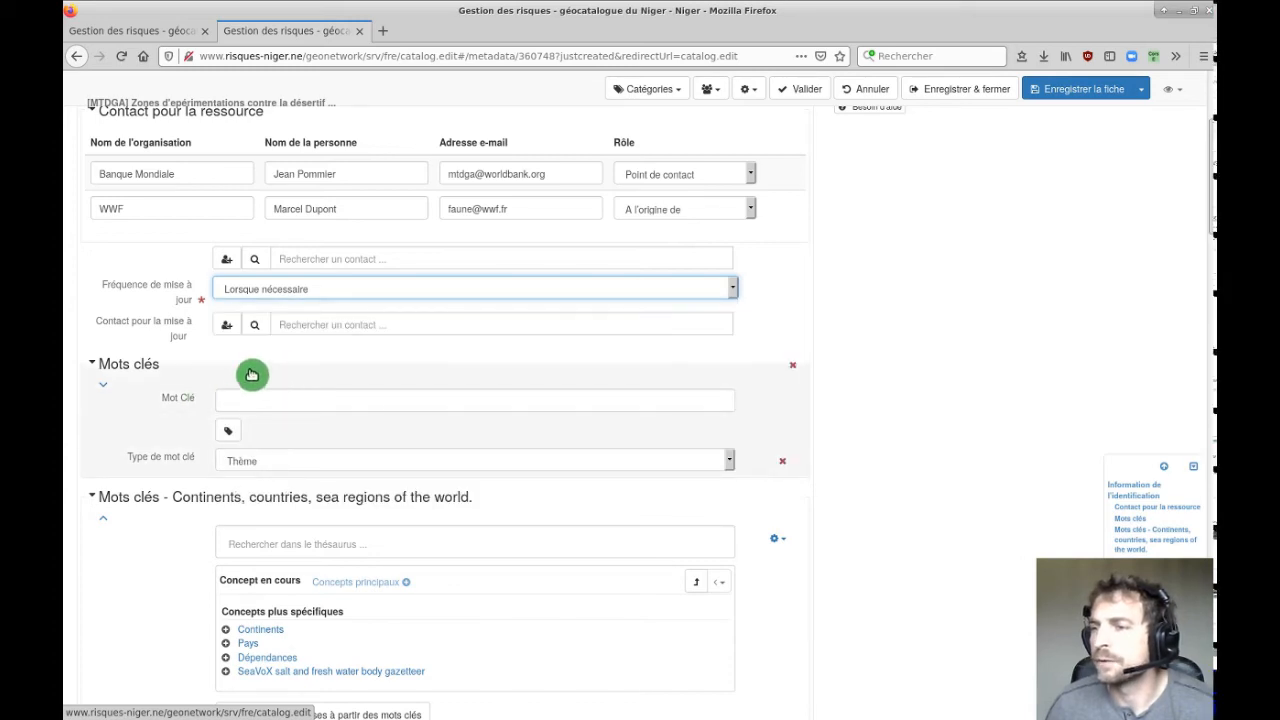
# Add WWF as the Contact pour la mise à jour with role Point de contact.
pyautogui.scroll(-3, 190, 362)
pyautogui.scroll(3, 300, 262)
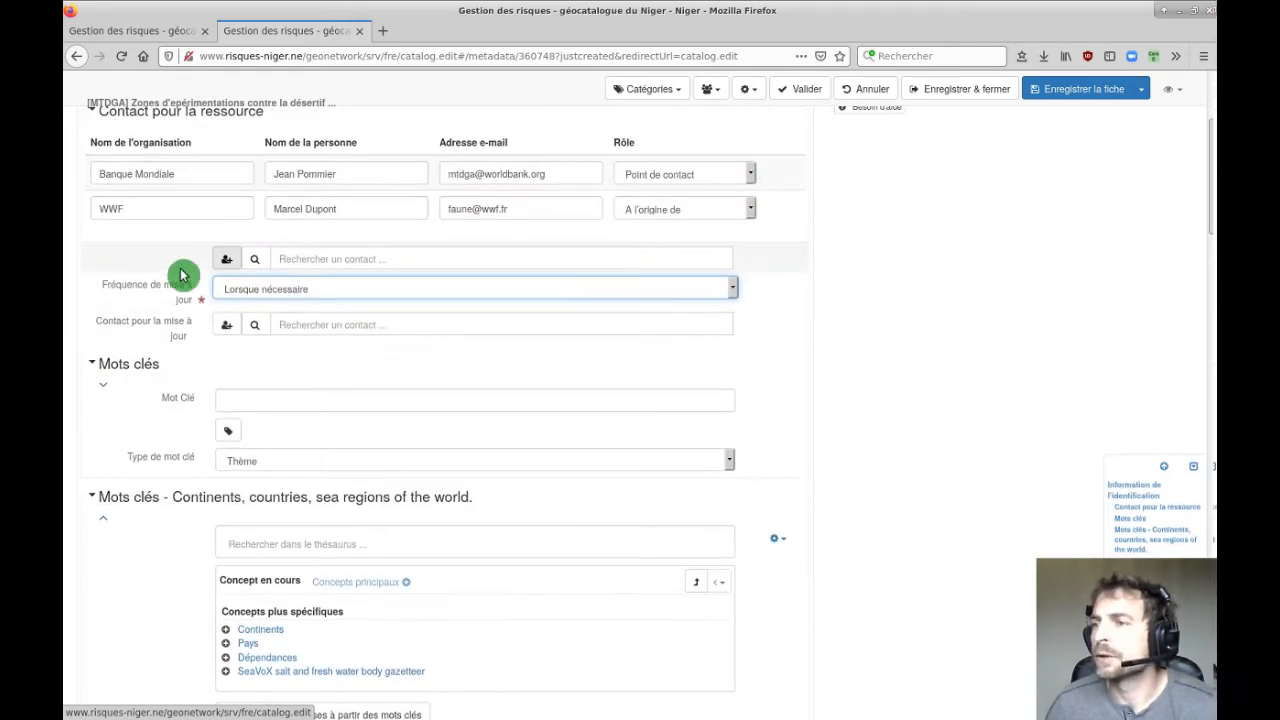
pyautogui.click(387, 326)
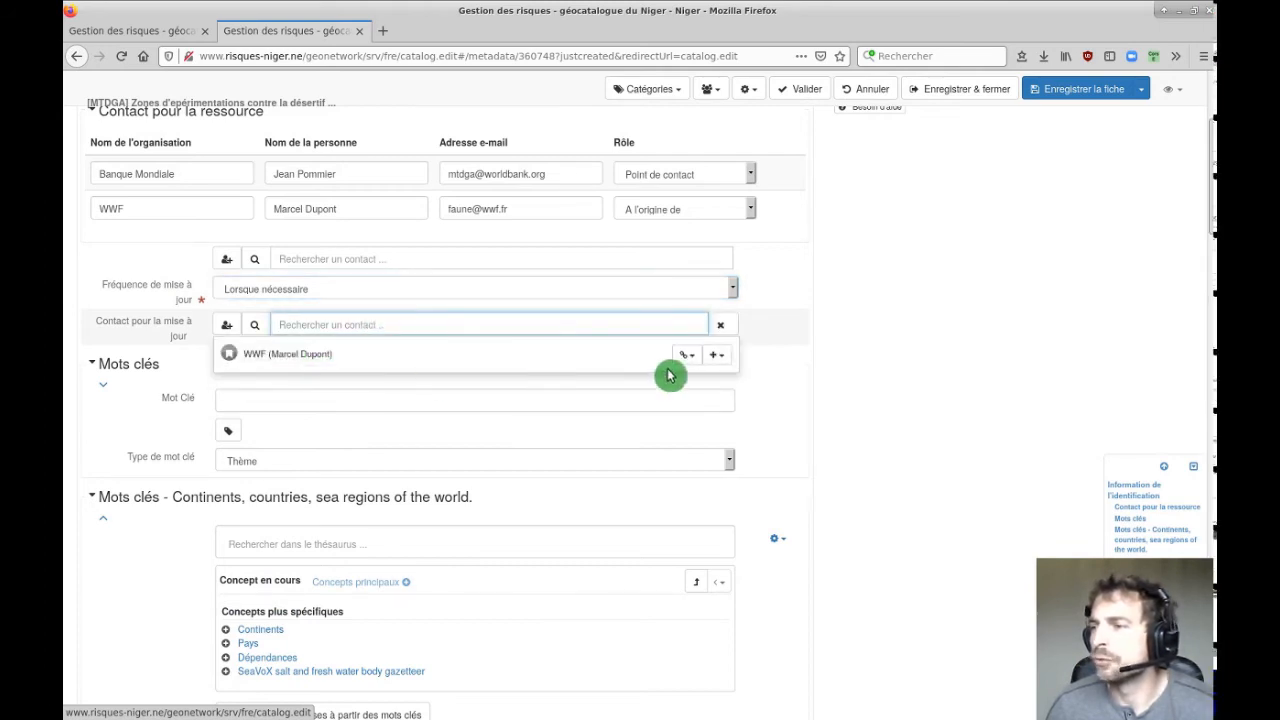
pyautogui.click(688, 355)
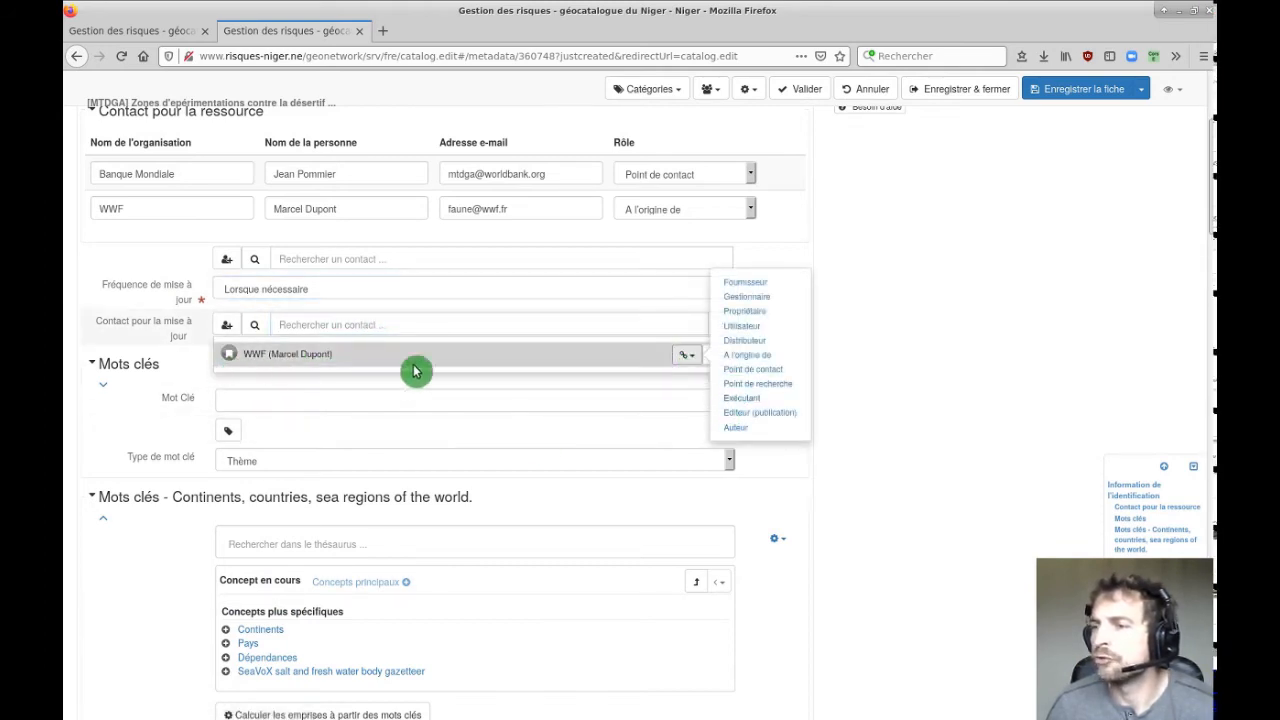
pyautogui.click(762, 366)
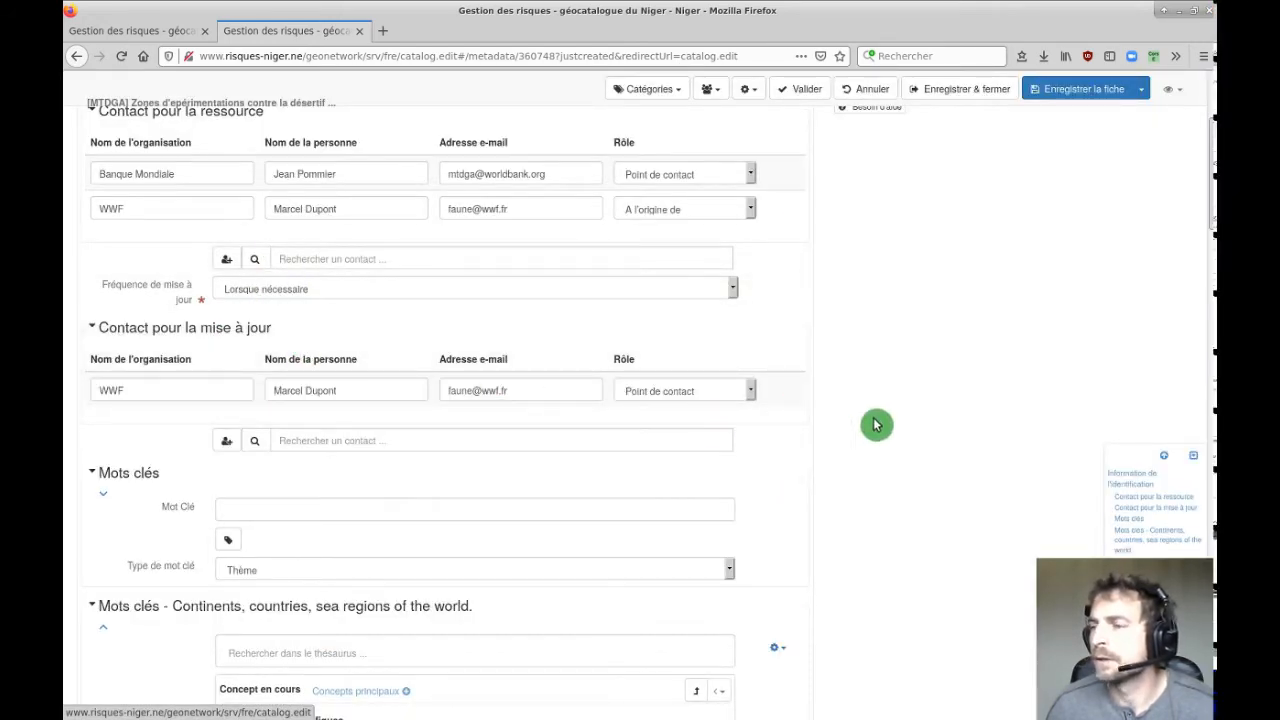
pyautogui.scroll(-5, 878, 426)
# Keep the Mots clés keyword type as Thème and add a second empty keyword field.
pyautogui.scroll(3, 523, 358)
pyautogui.scroll(-3, 523, 358)
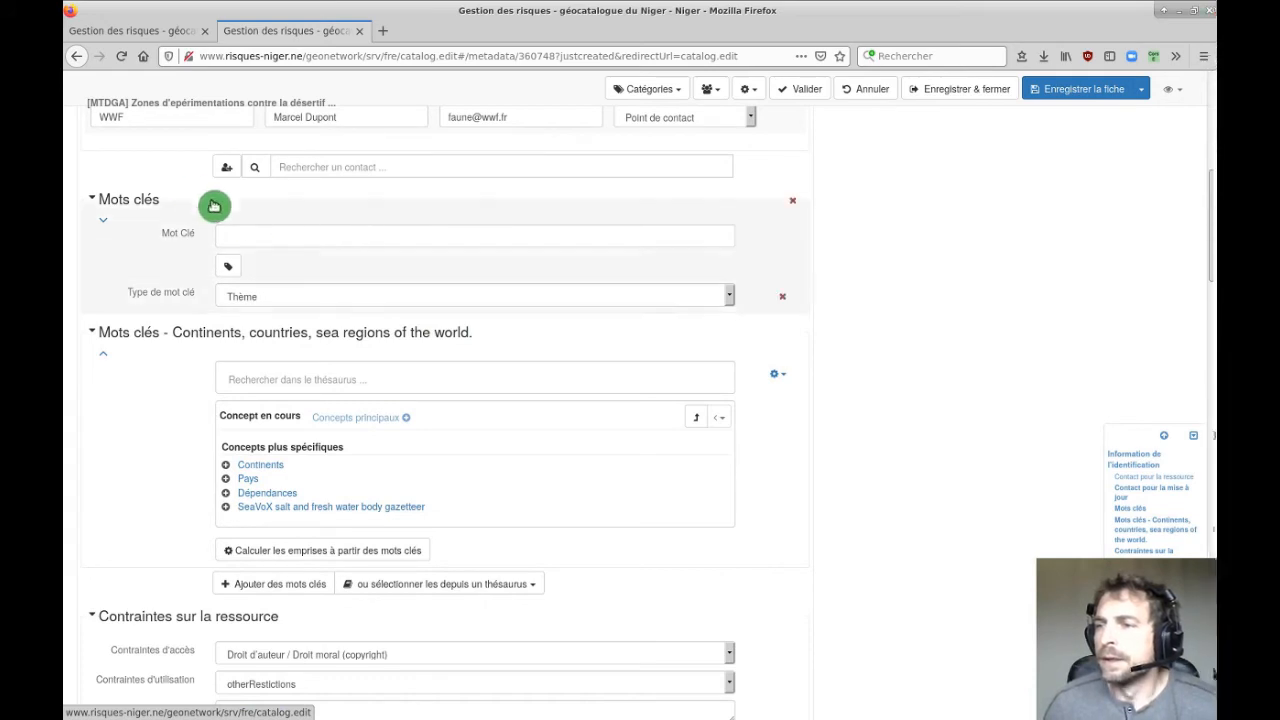
pyautogui.scroll(-3, 831, 303)
pyautogui.scroll(2, 831, 303)
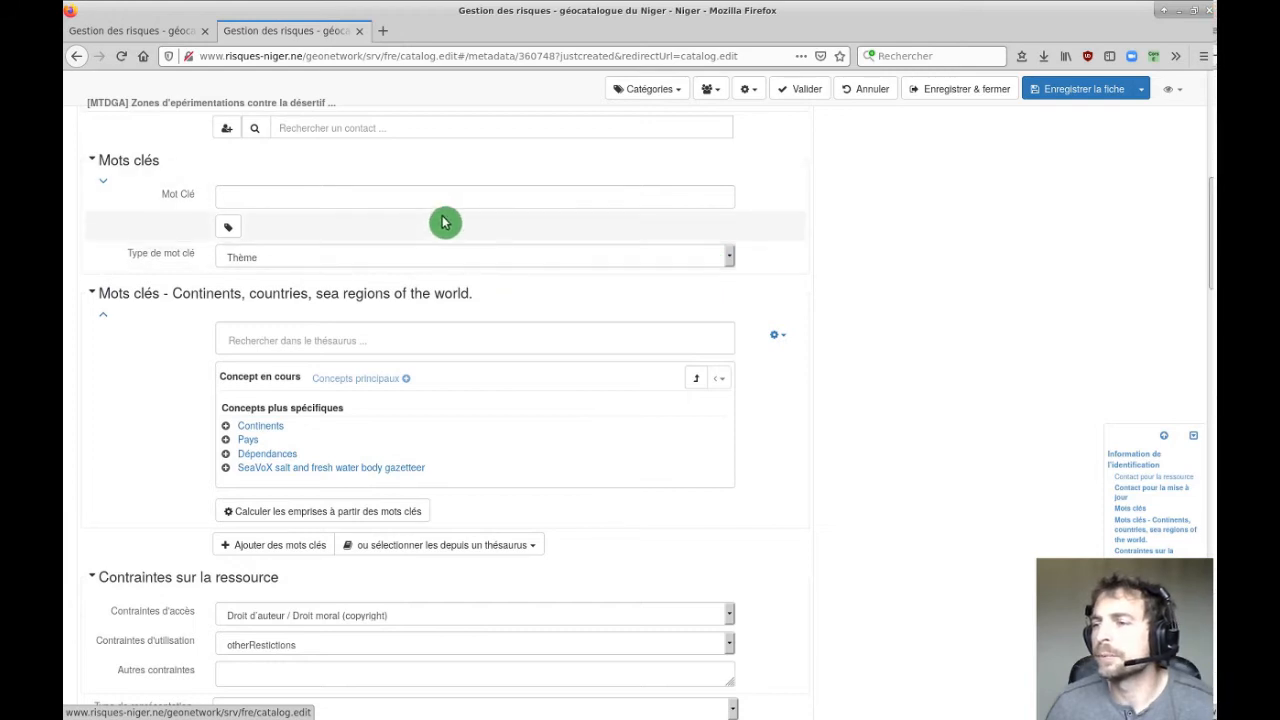
pyautogui.click(251, 196)
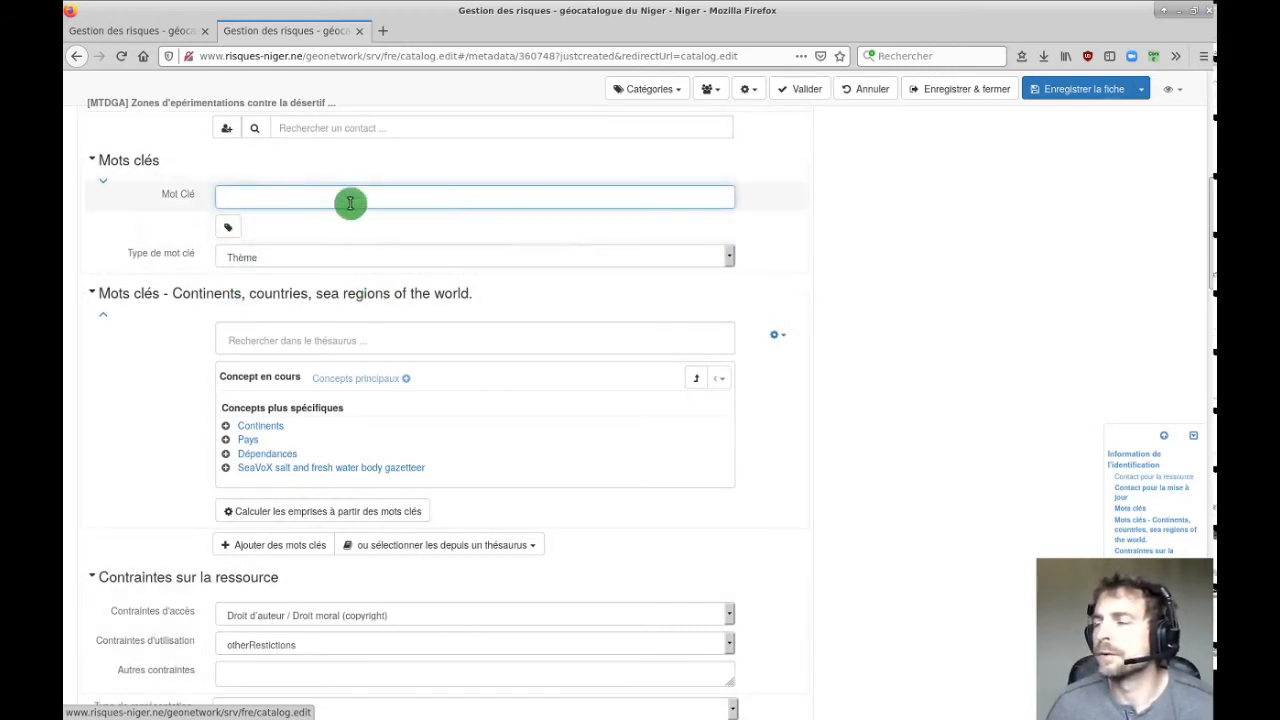
pyautogui.click(290, 260)
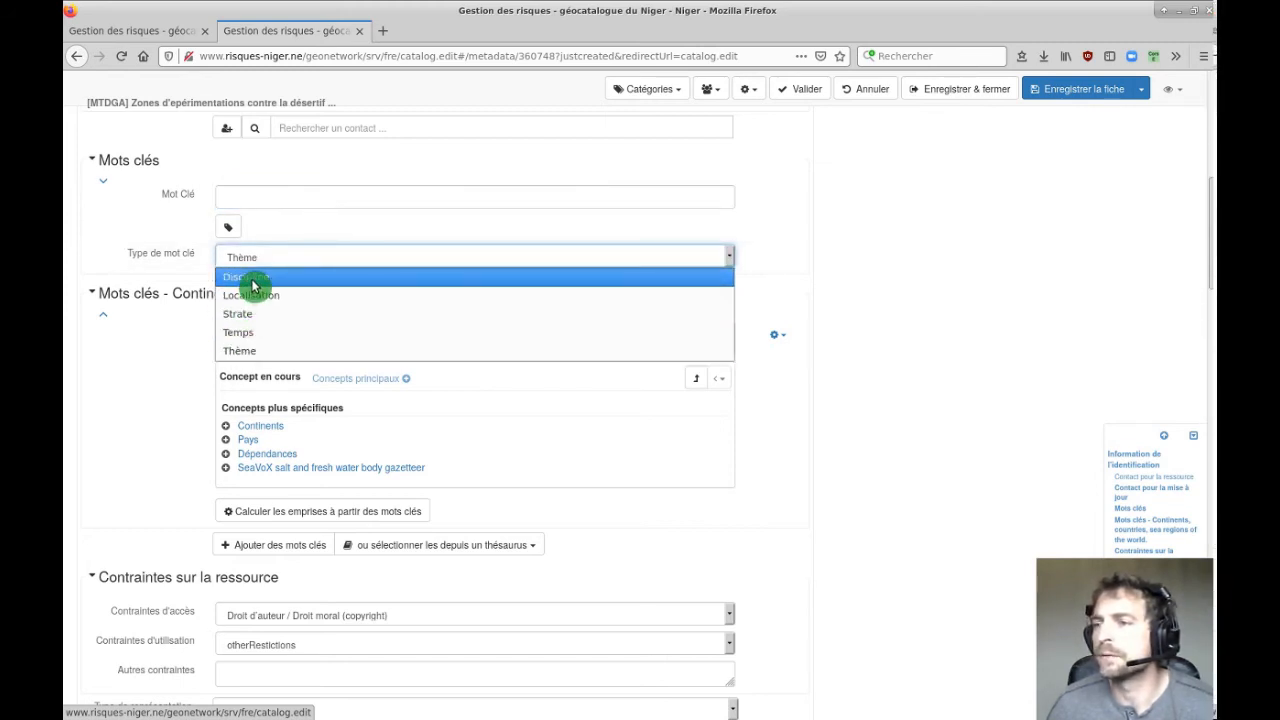
pyautogui.click(251, 351)
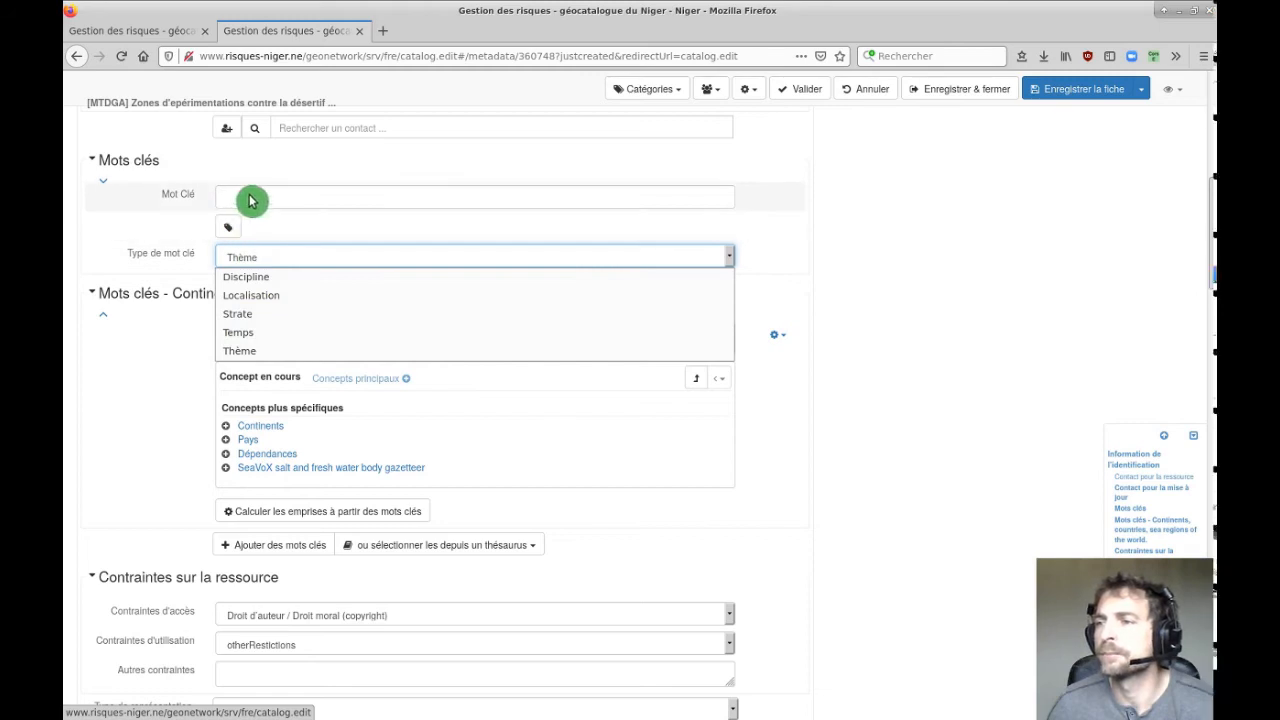
pyautogui.click(249, 194)
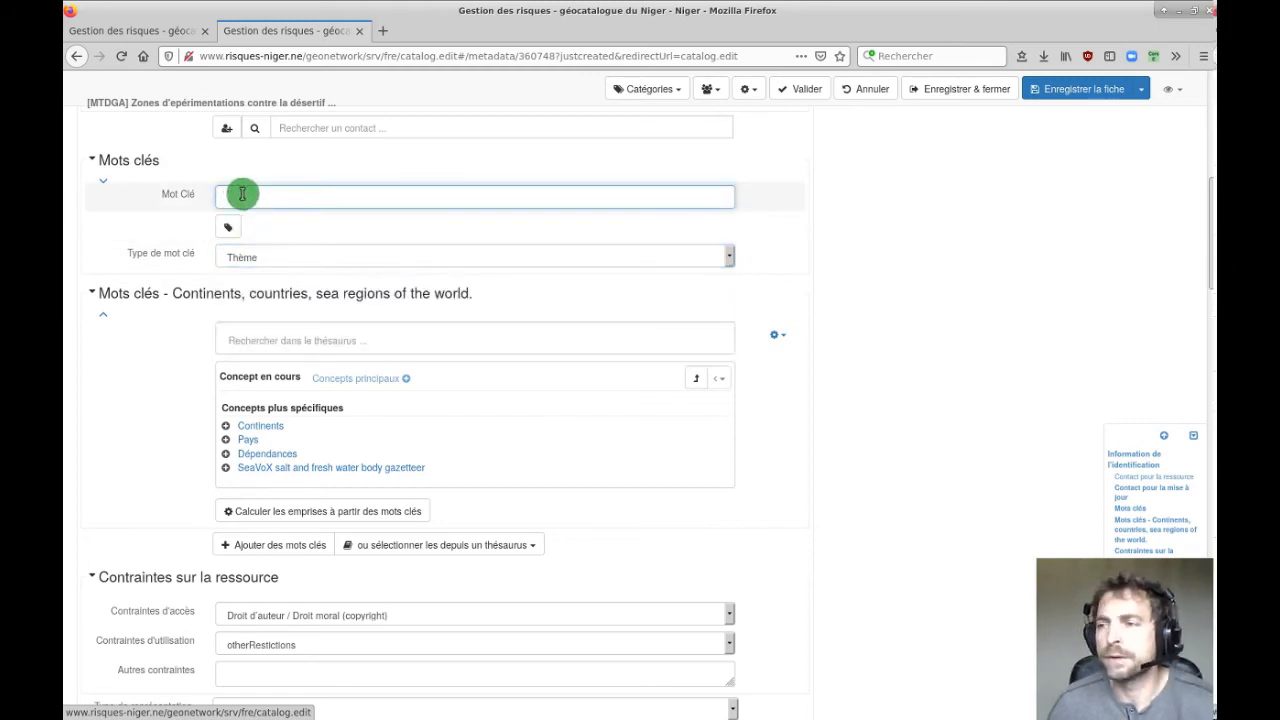
pyautogui.click(230, 229)
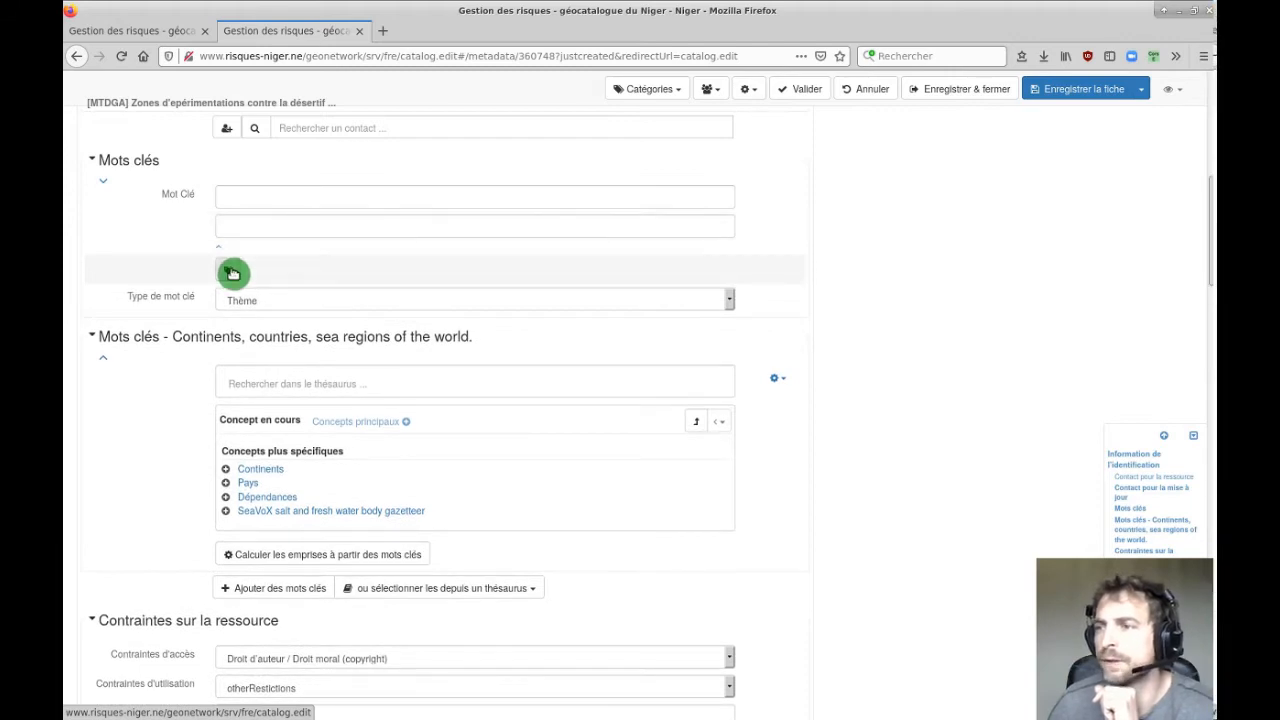
# Remove the extra empty keyword field and add Niger as a country keyword.
pyautogui.click(772, 236)
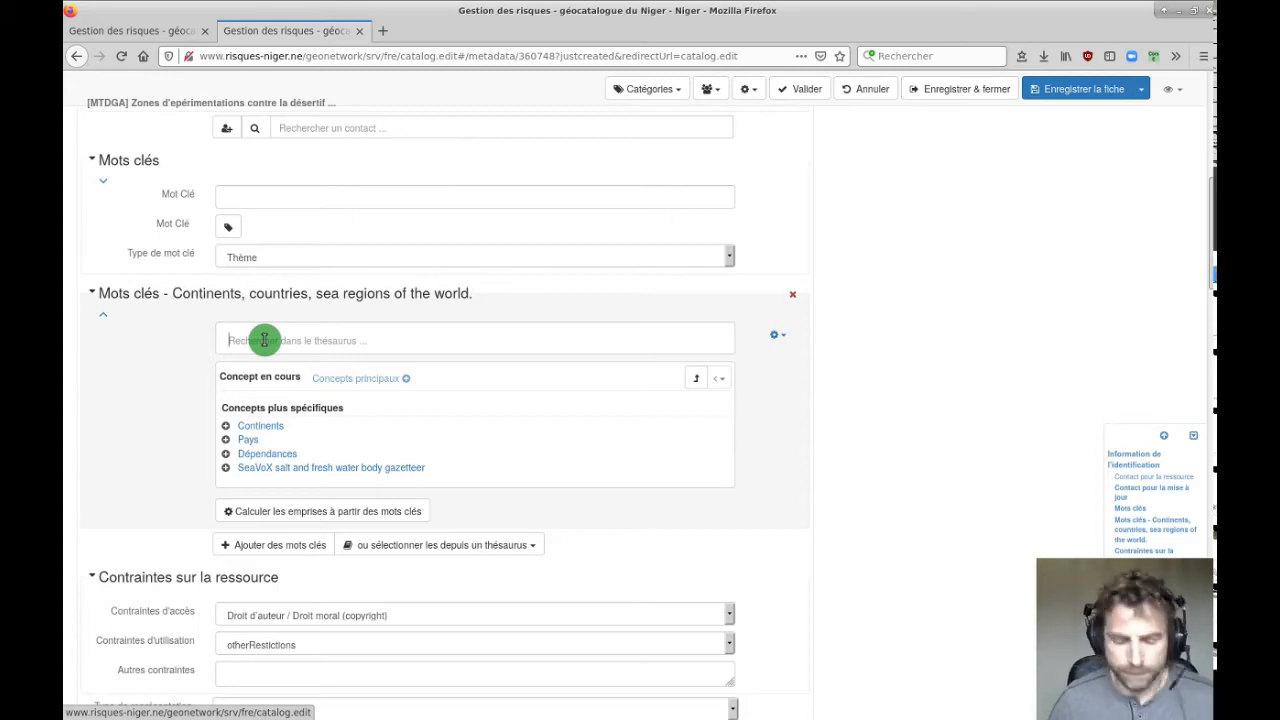
pyautogui.write('Ni')
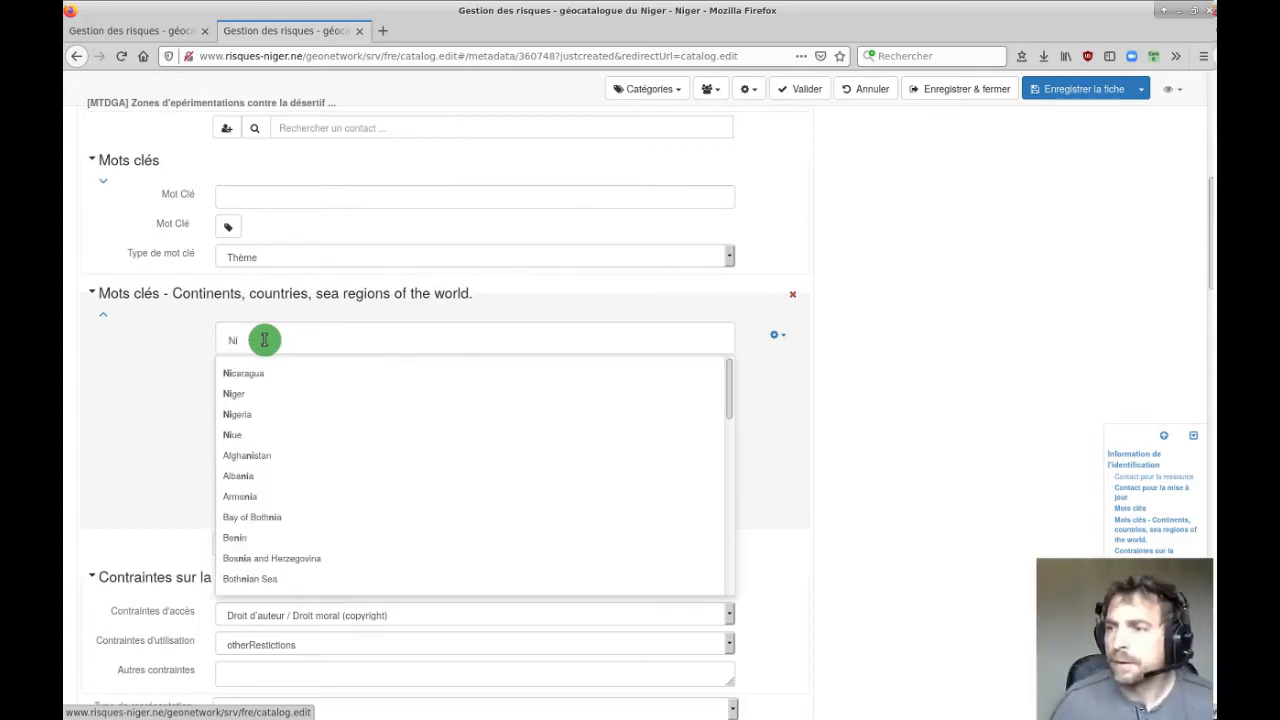
pyautogui.click(150, 346)
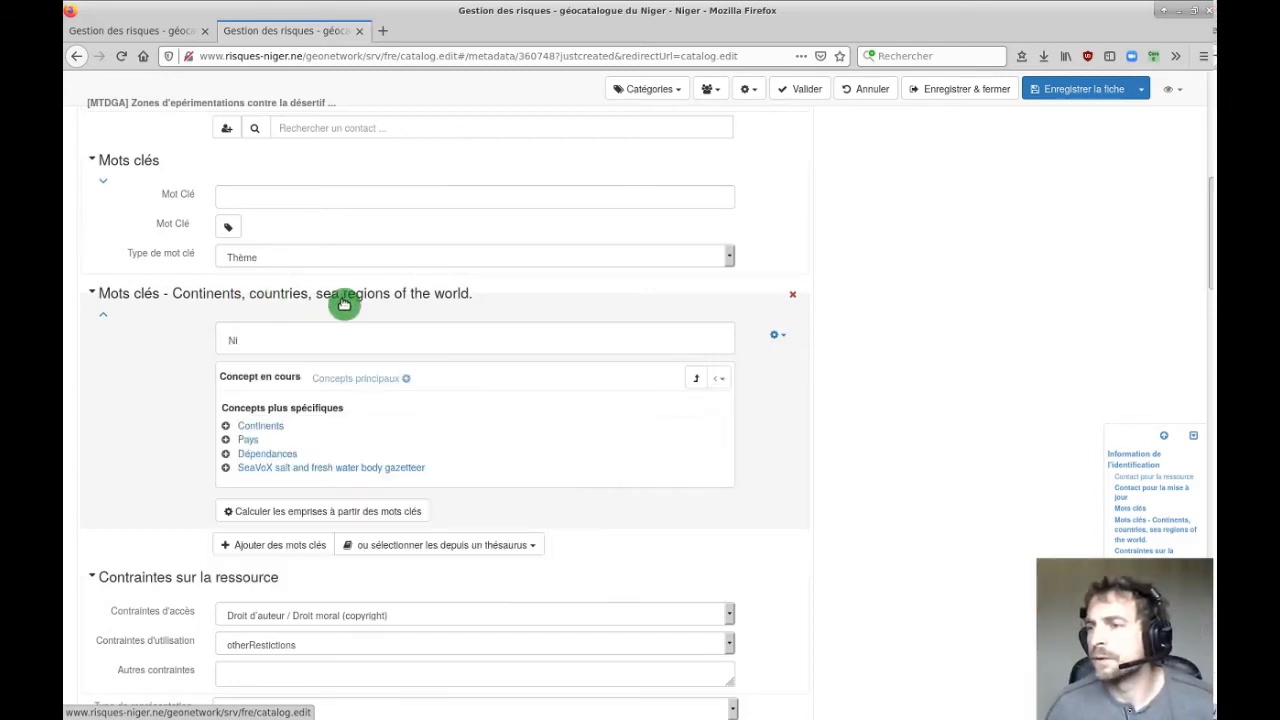
pyautogui.click(263, 345)
pyautogui.moveTo(264, 344); pyautogui.dragTo(214, 343)
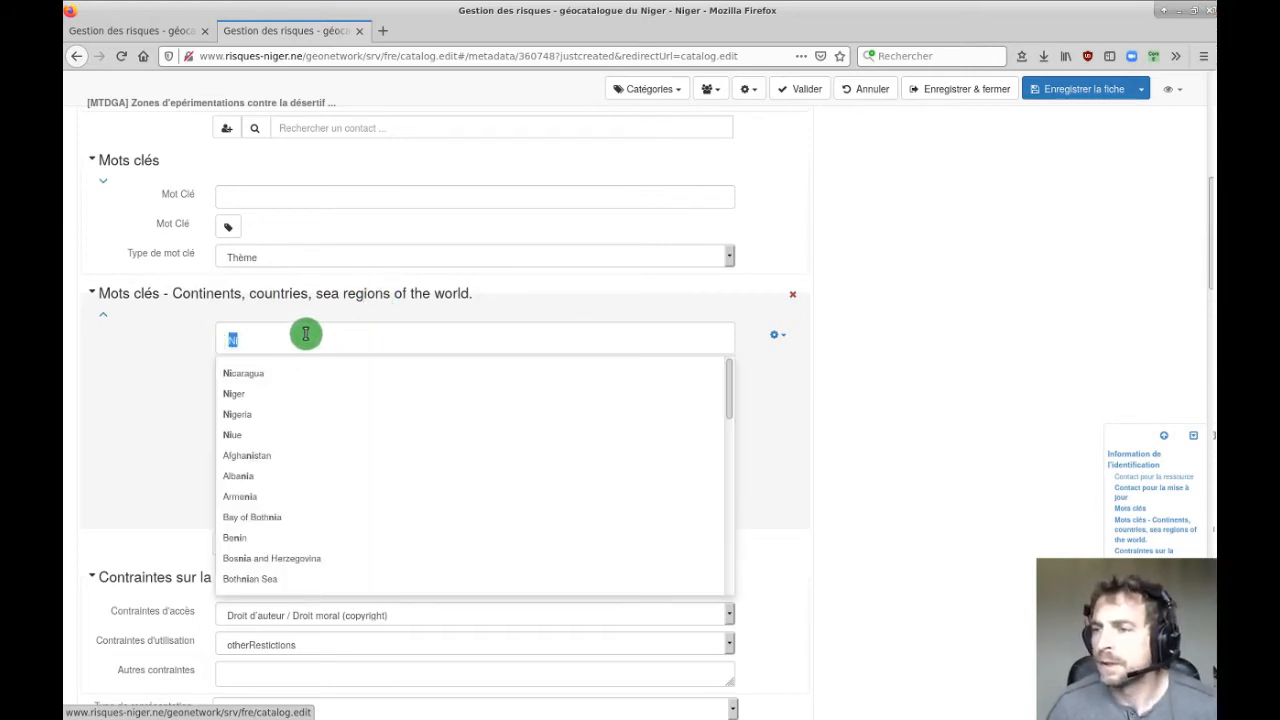
pyautogui.moveTo(302, 335); pyautogui.dragTo(207, 332)
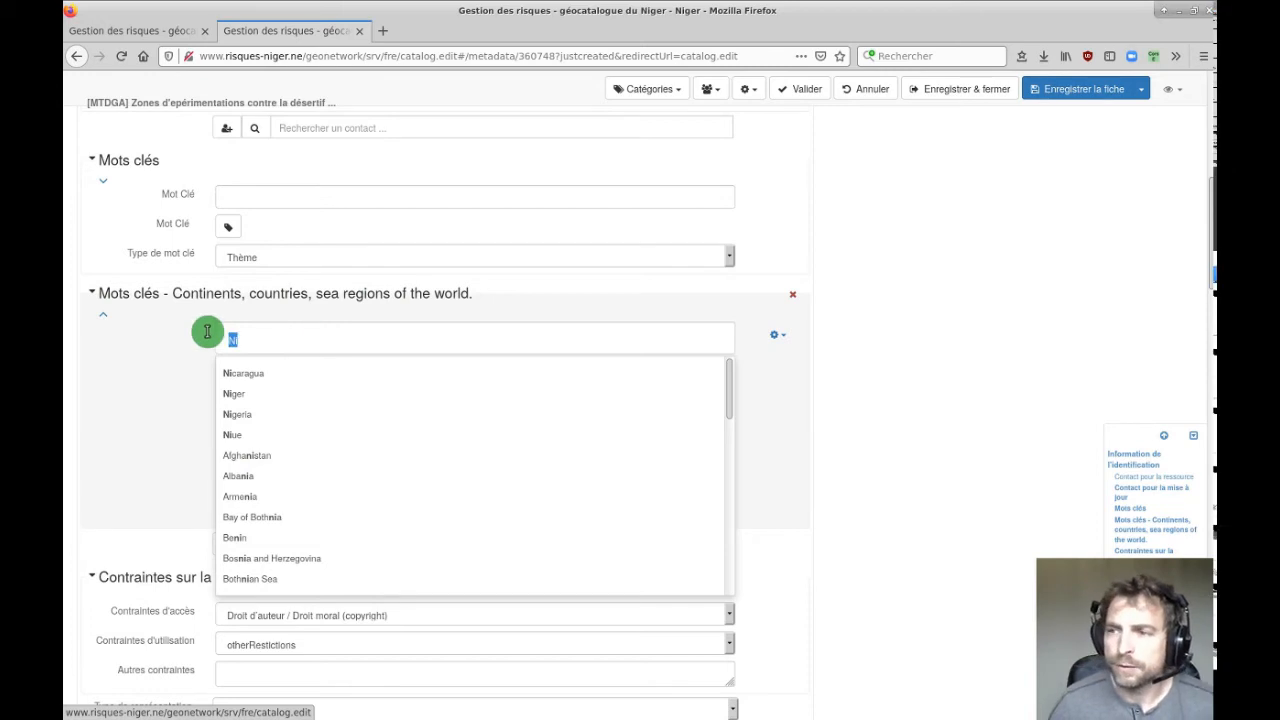
pyautogui.click(232, 394)
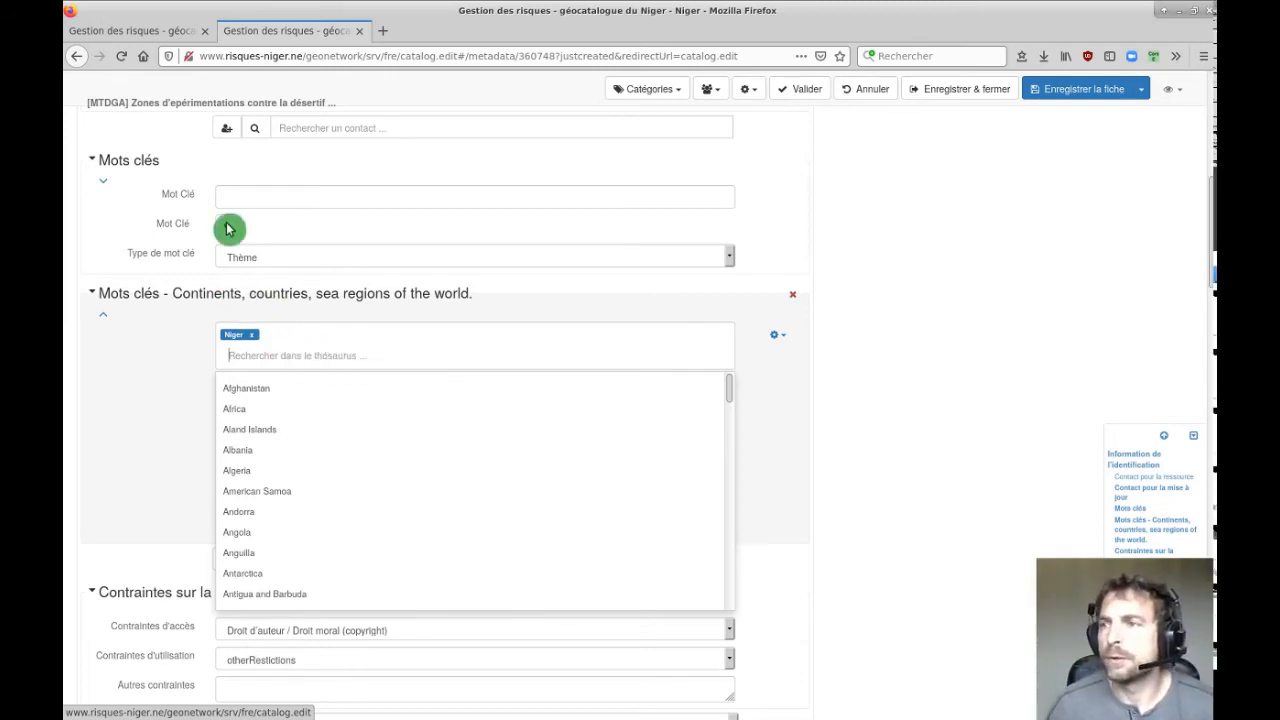
# Re-add Niger as the country keyword and bring up the list of thesauri including GEMET.
pyautogui.click(181, 35)
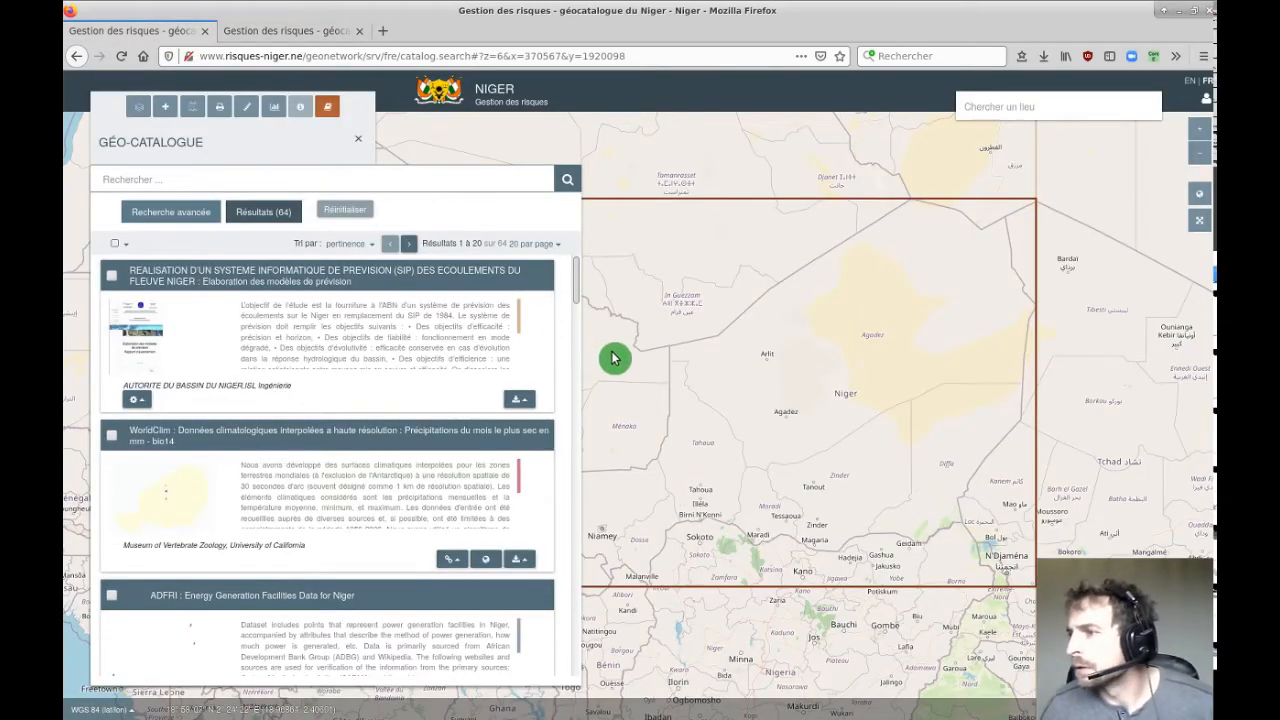
pyautogui.click(318, 33)
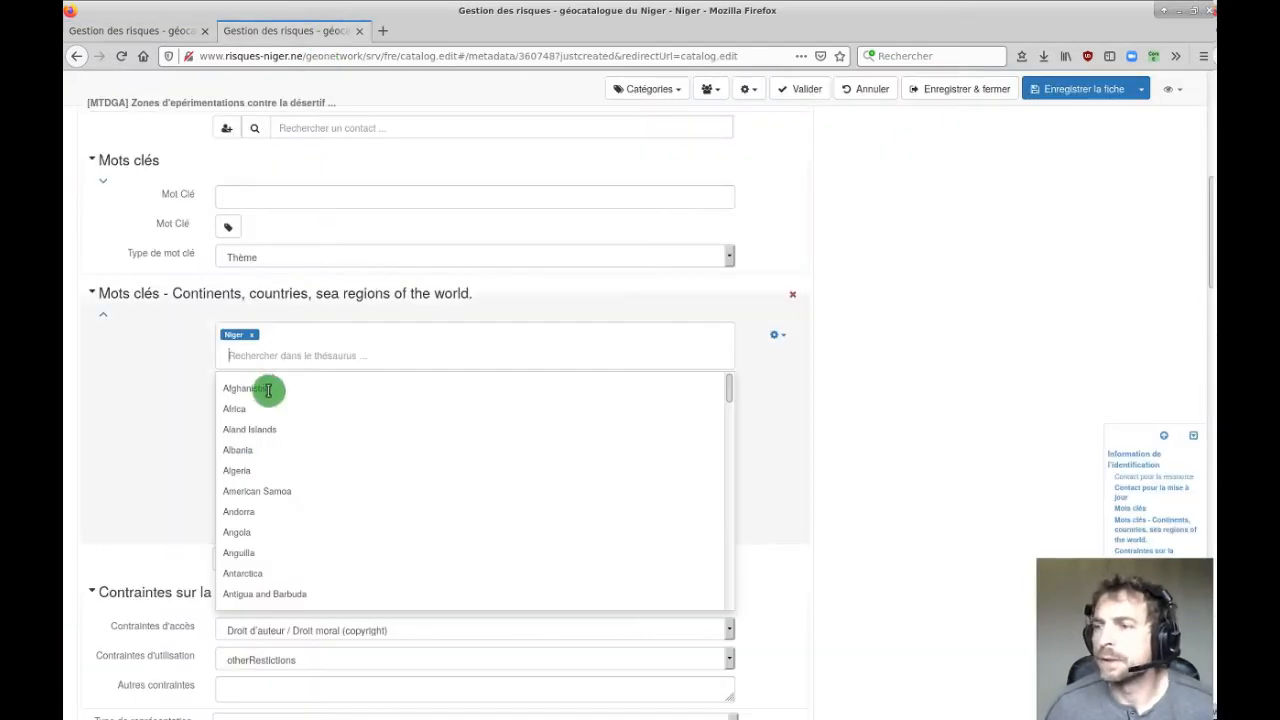
pyautogui.write('Ag')
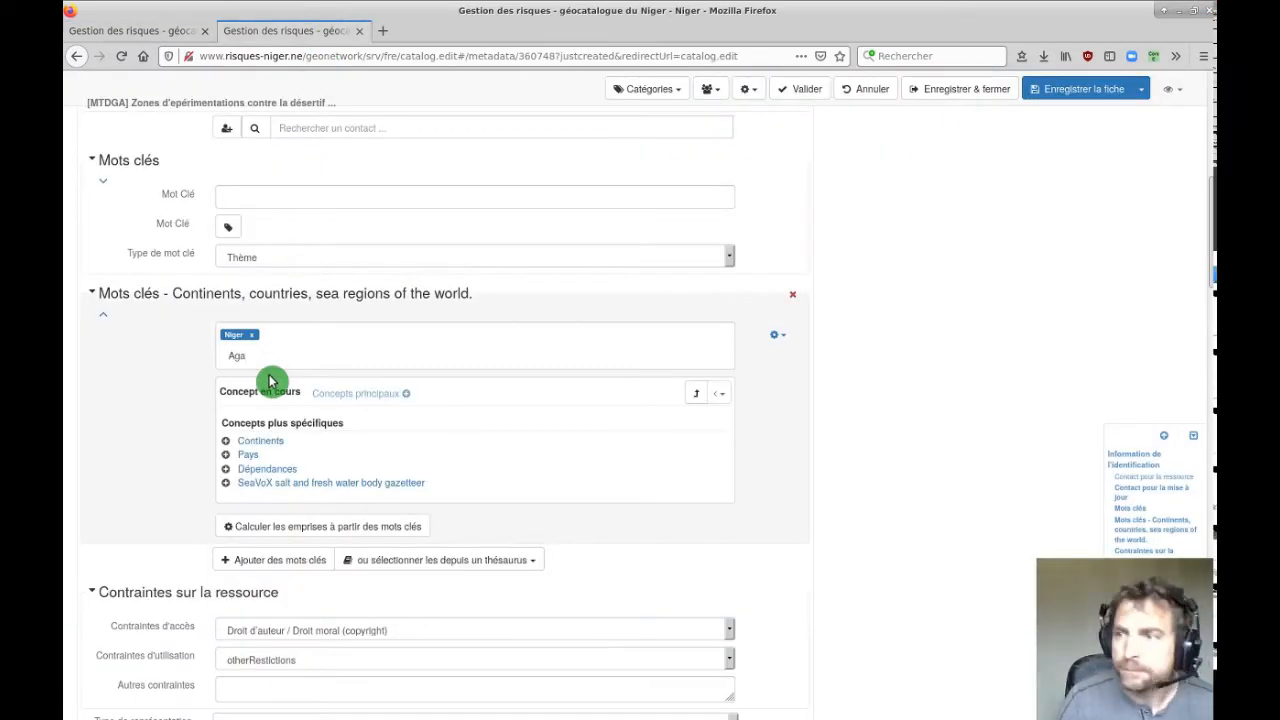
pyautogui.write('a')
pyautogui.press('BackSpace')
pyautogui.press('BackSpace')
pyautogui.press('BackSpace')
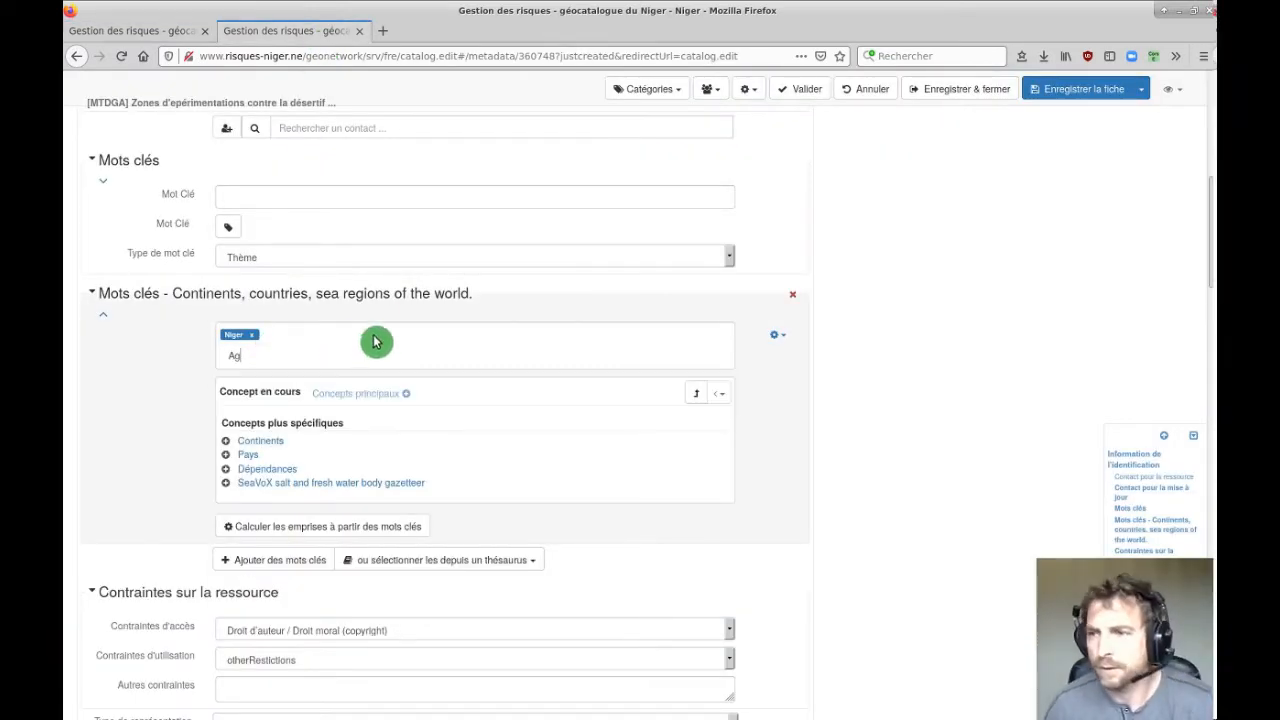
pyautogui.press('BackSpace')
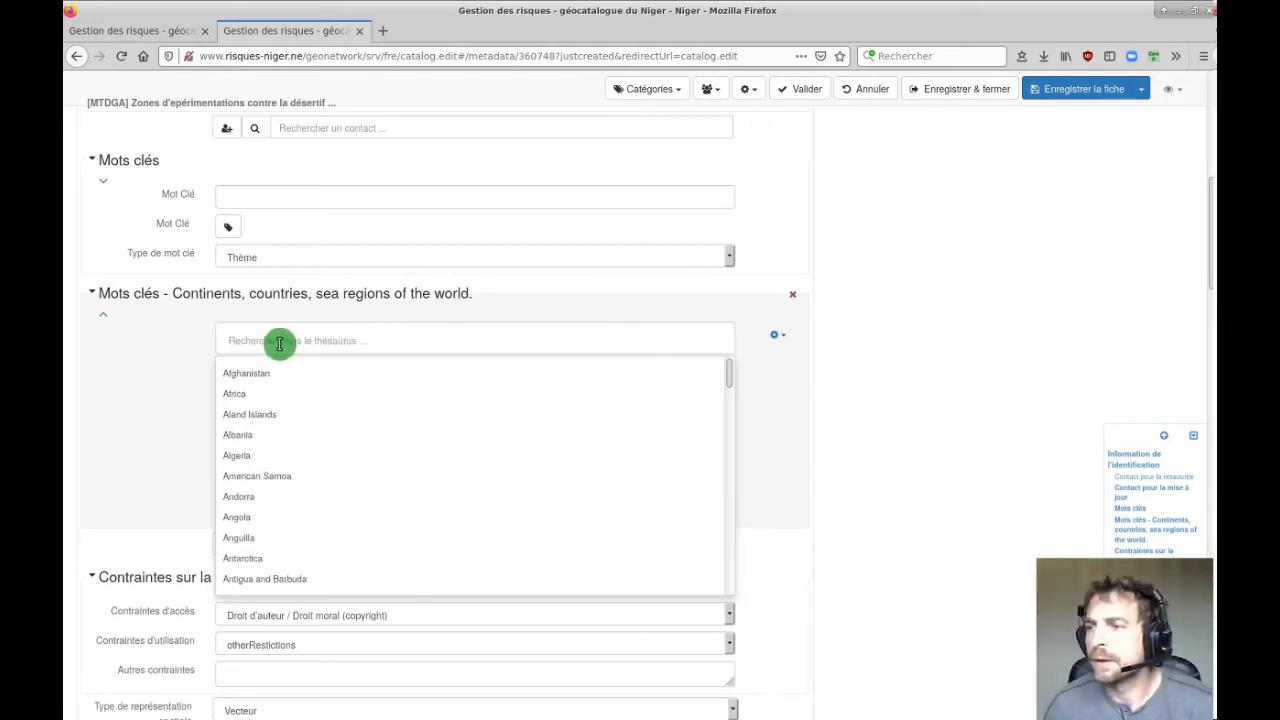
pyautogui.write('Niger')
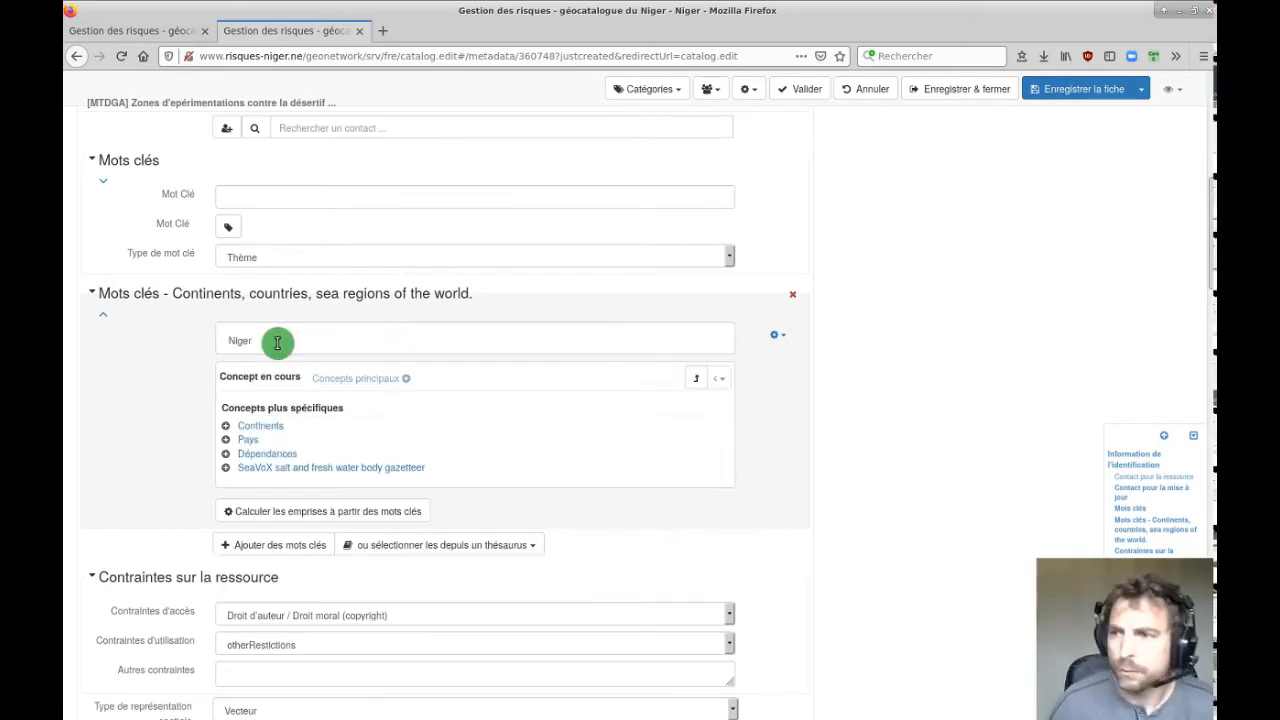
pyautogui.click(242, 374)
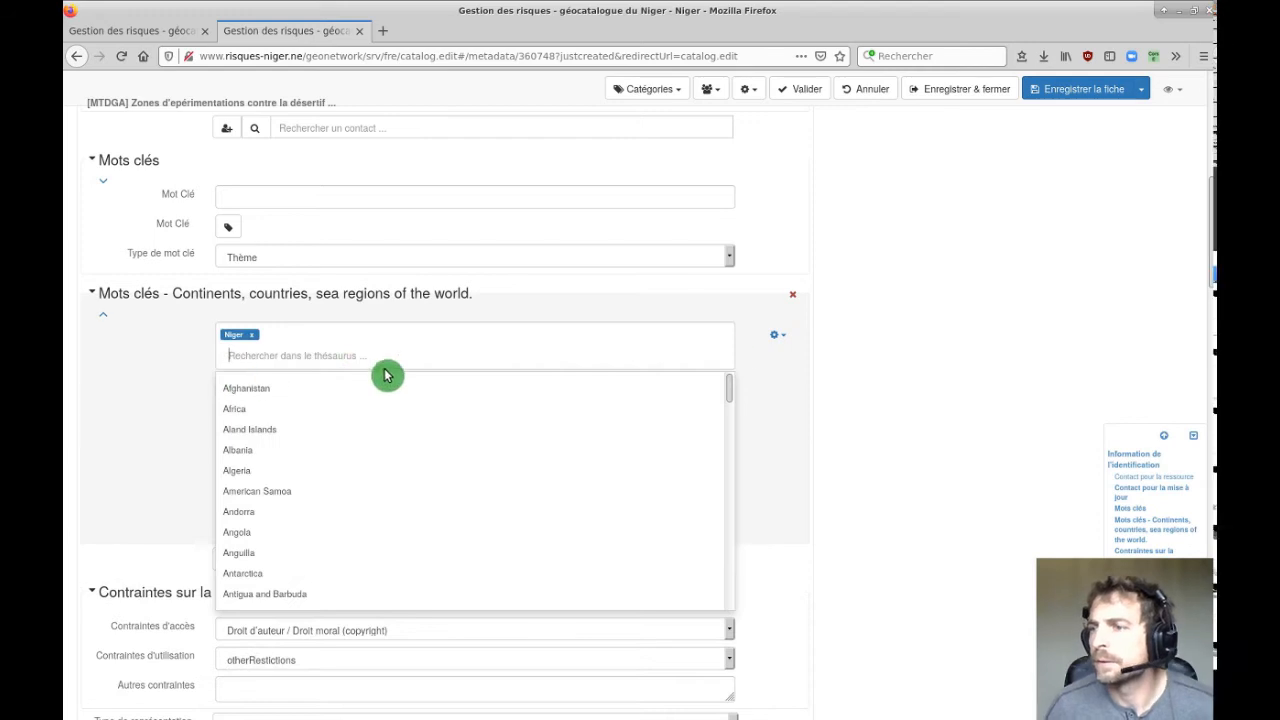
pyautogui.click(841, 406)
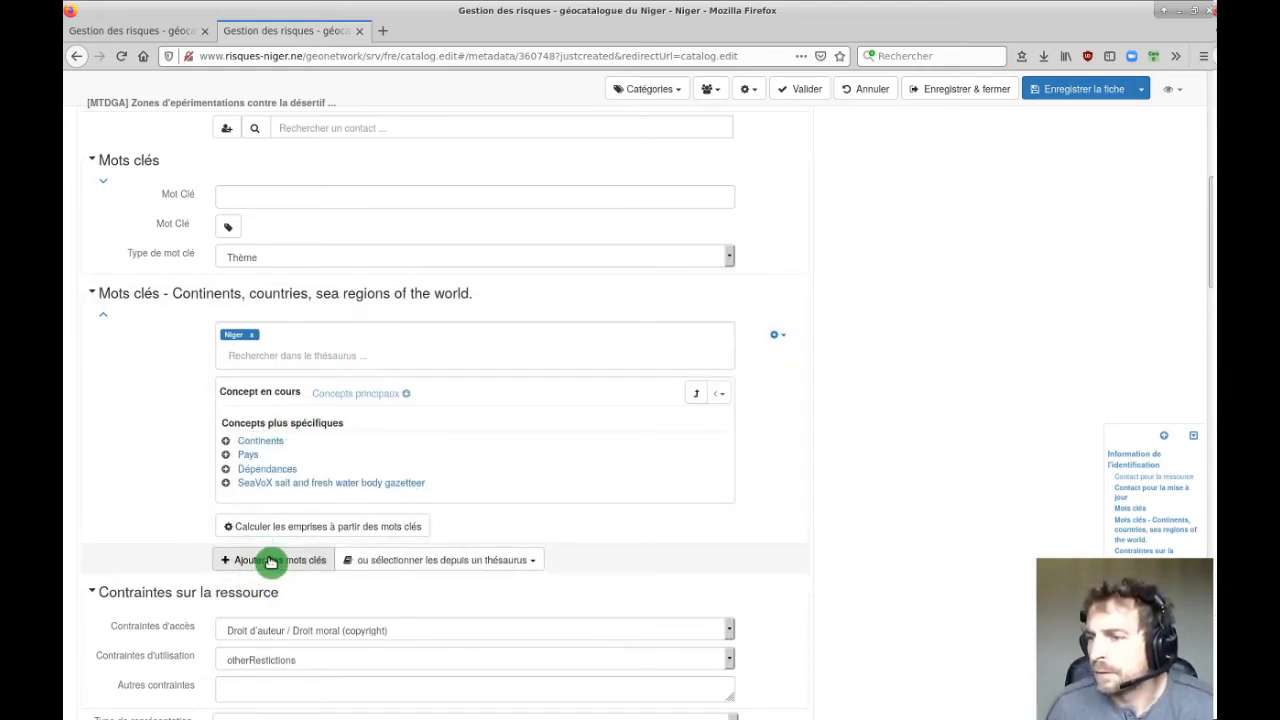
pyautogui.click(465, 566)
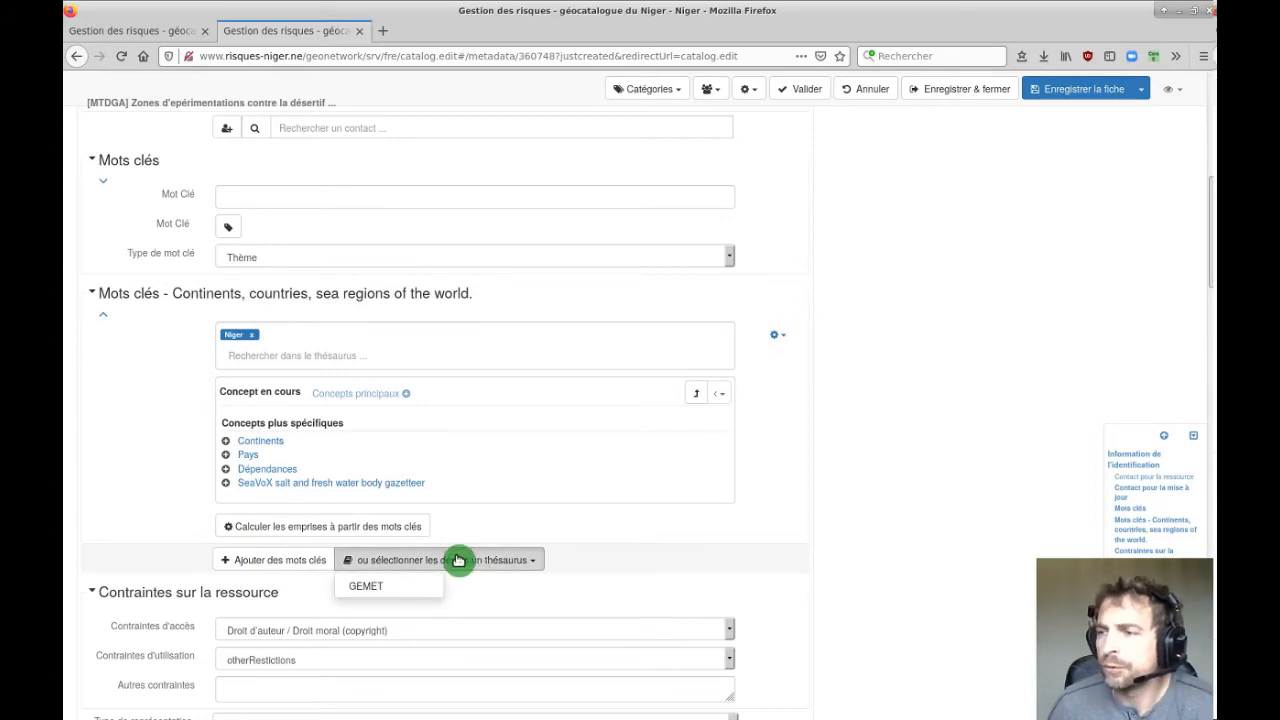
# Add a GEMET keyword section with politique environnementale and désertification.
pyautogui.click(380, 590)
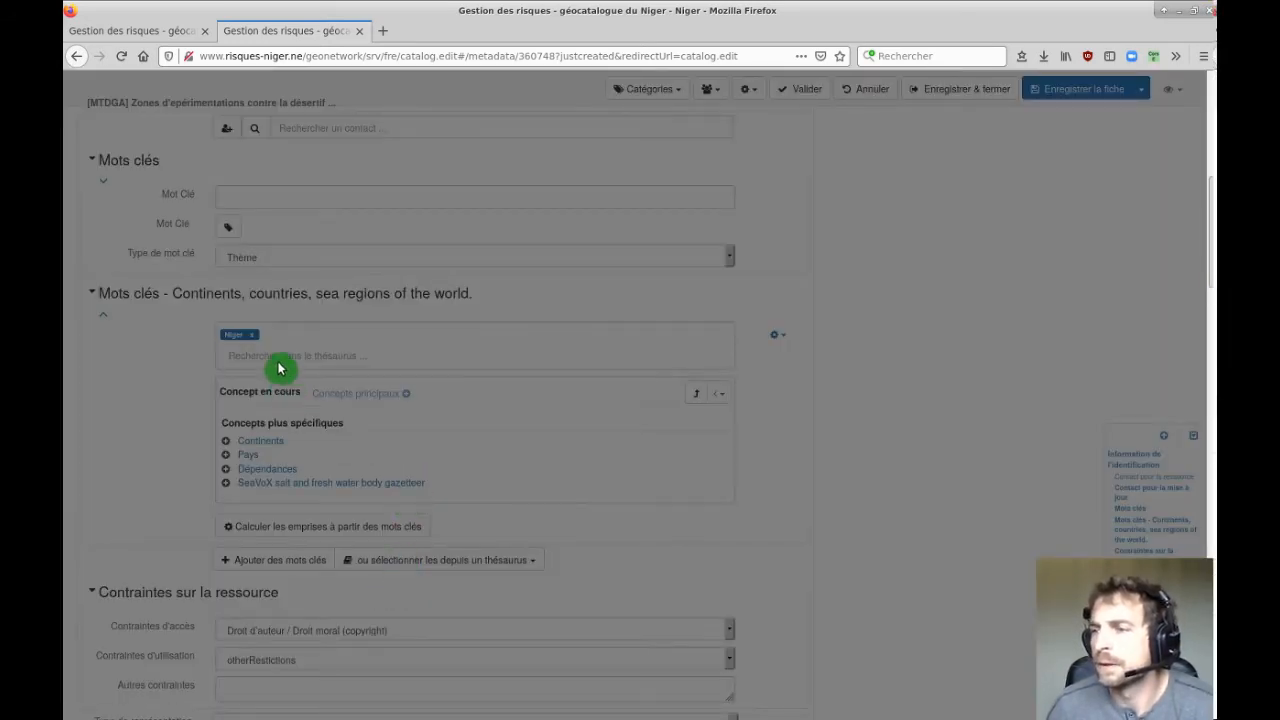
pyautogui.scroll(-3, 166, 457)
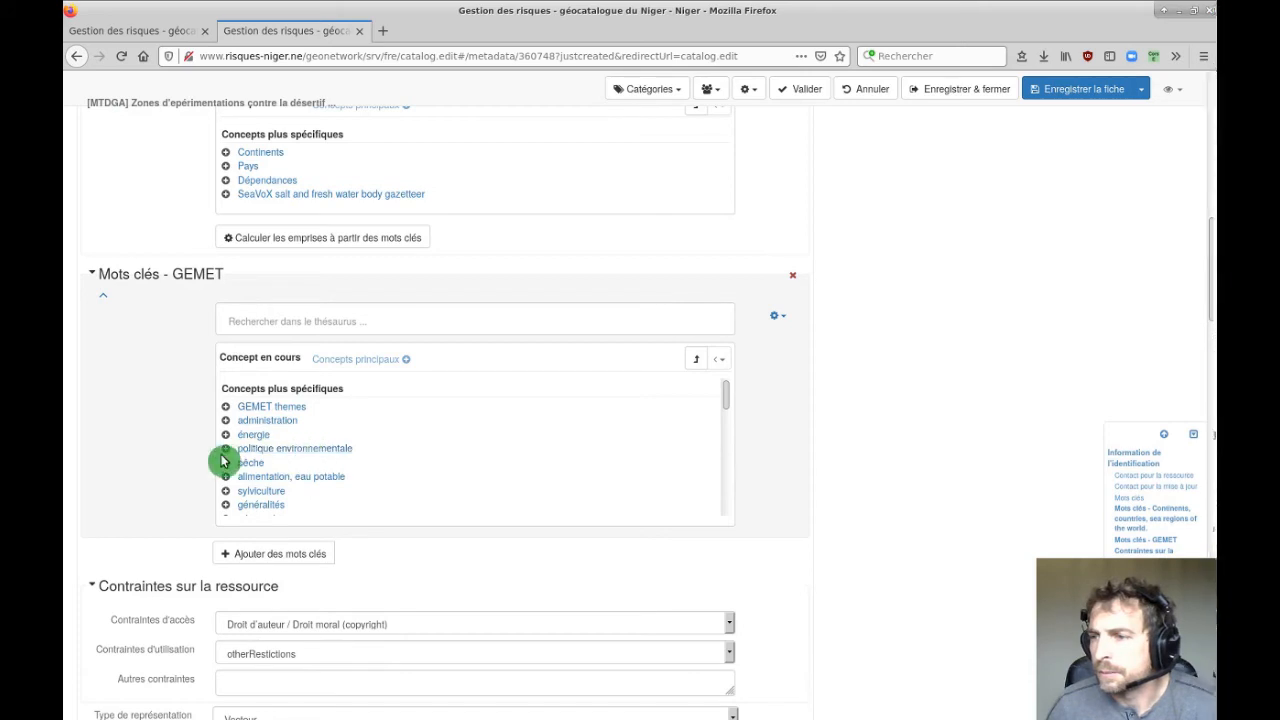
pyautogui.click(227, 451)
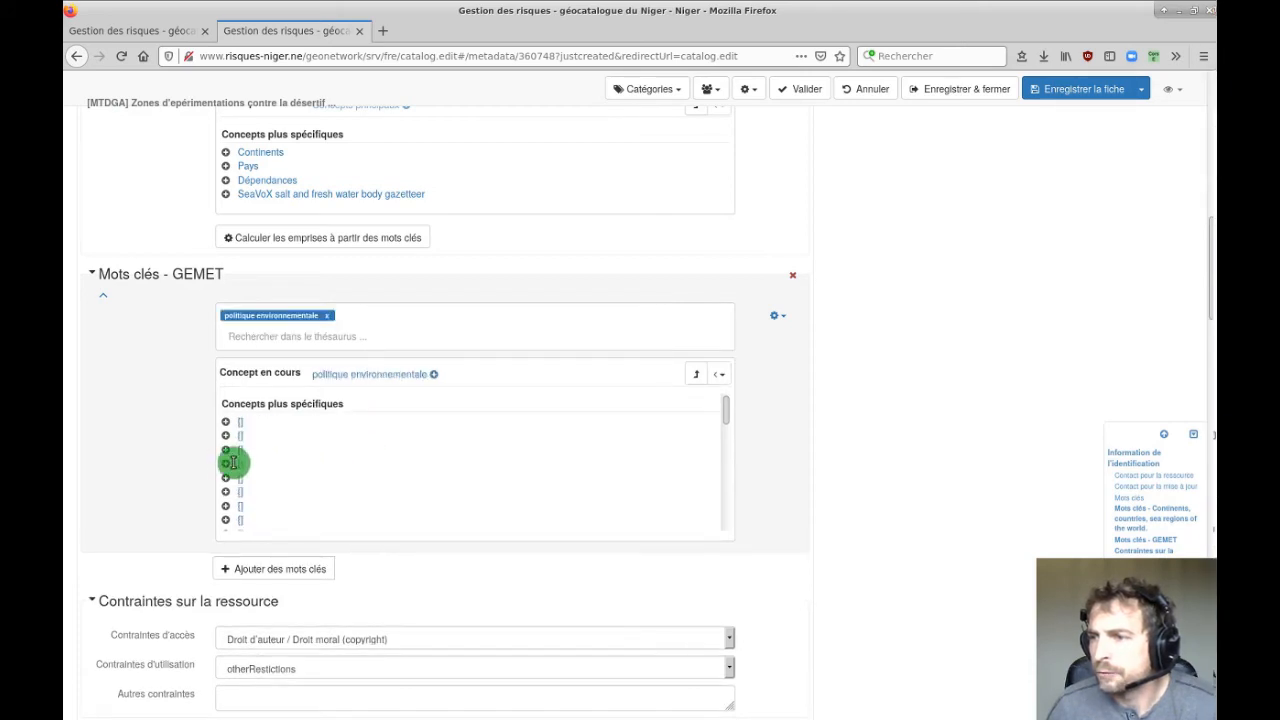
pyautogui.scroll(-5, 320, 465)
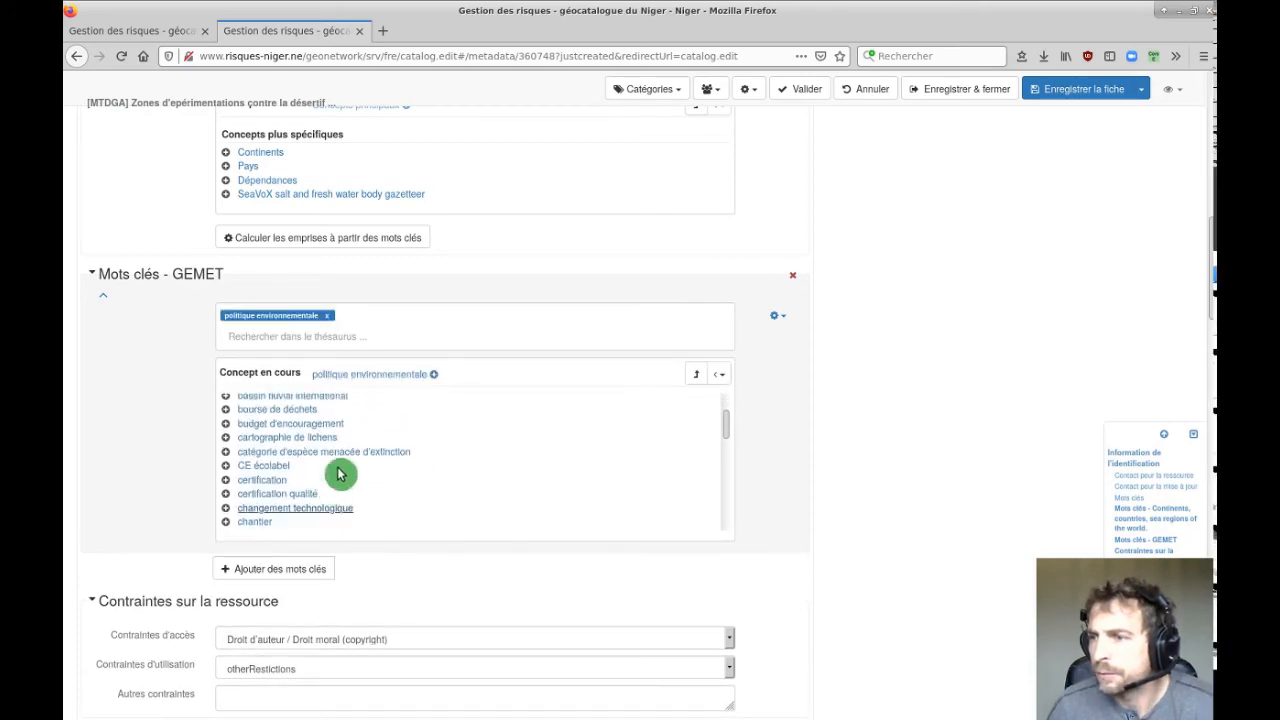
pyautogui.scroll(-3, 389, 477)
pyautogui.click(337, 335)
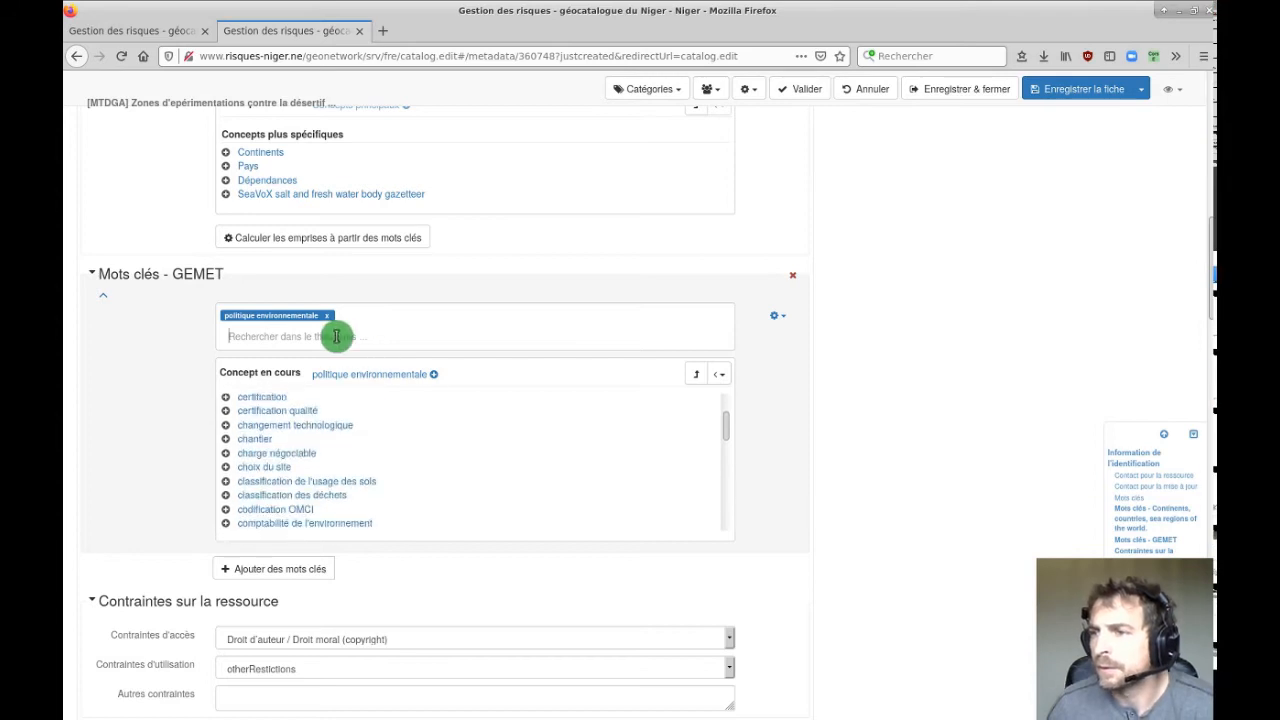
pyautogui.write('déser')
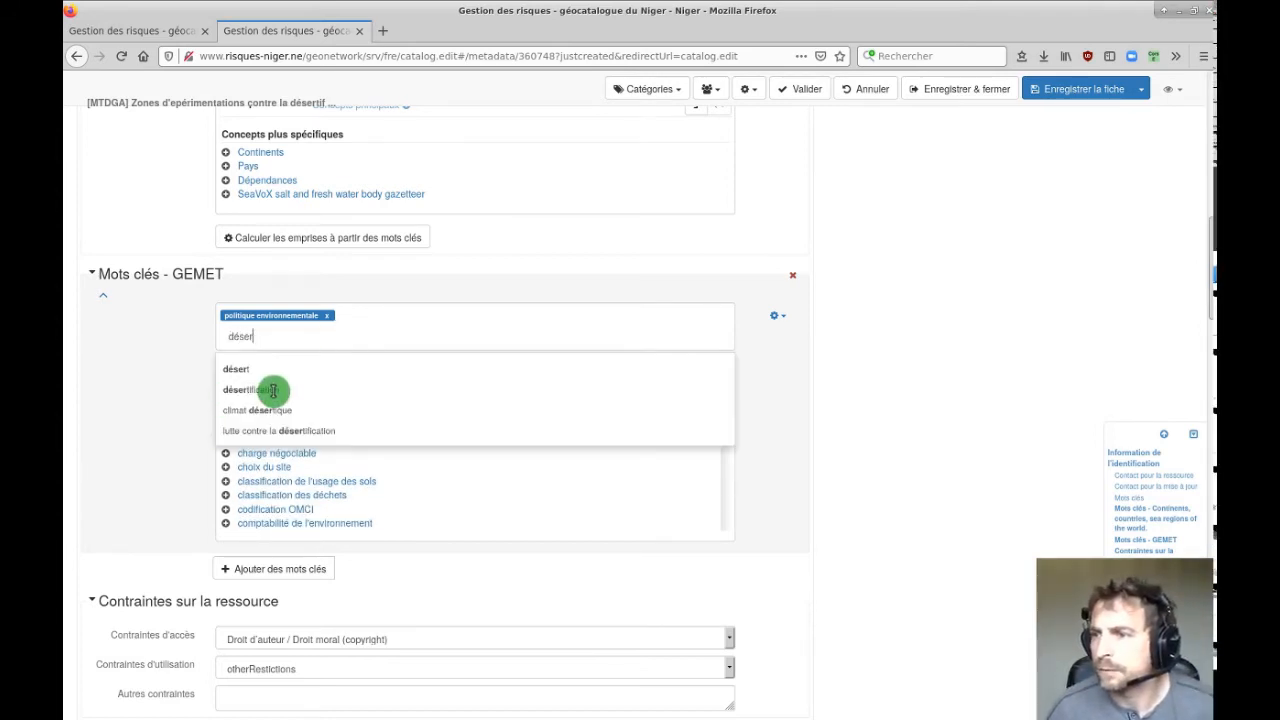
pyautogui.click(273, 390)
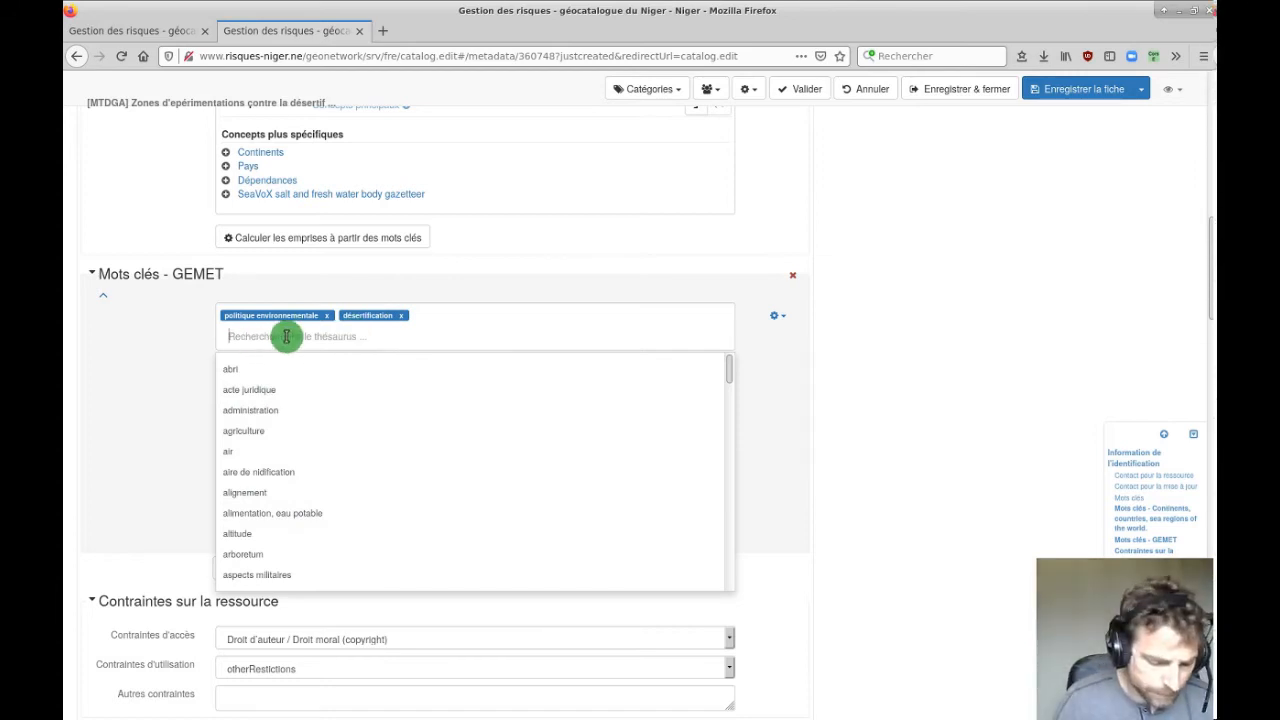
# Search GEMET for 'envir' and add protection de l'environnement.
pyautogui.write('environn')
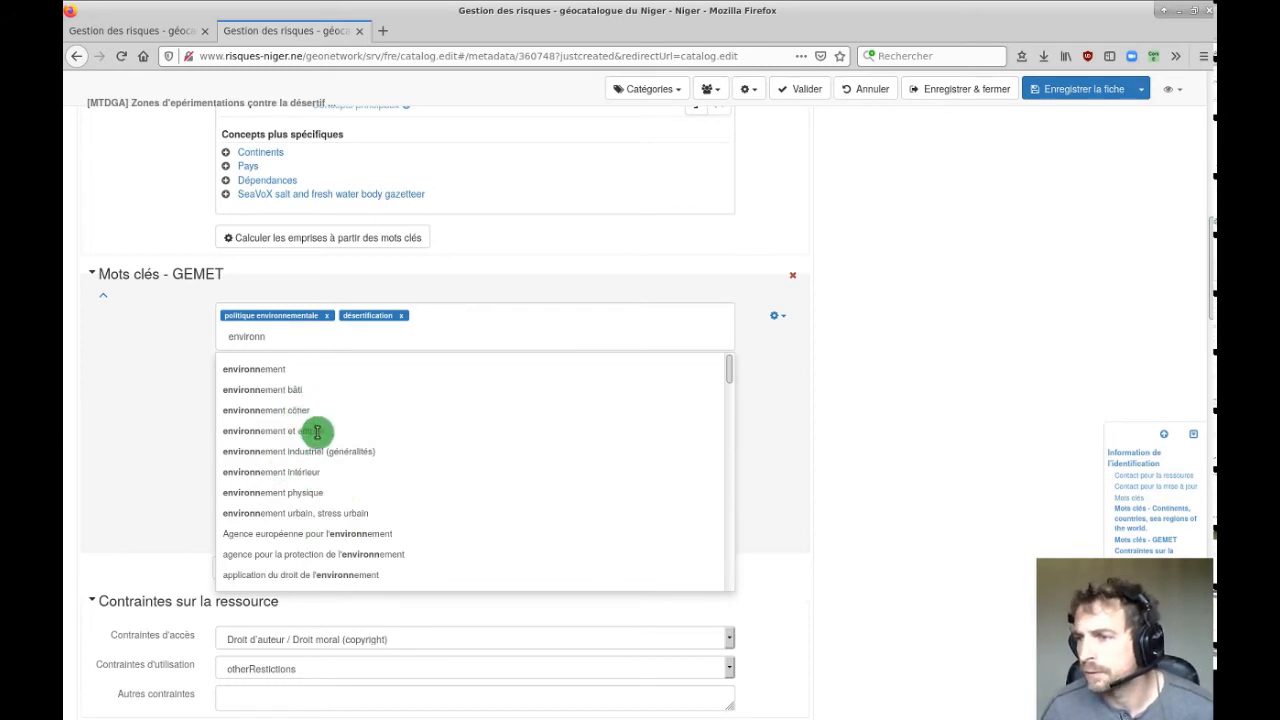
pyautogui.scroll(-3, 397, 484)
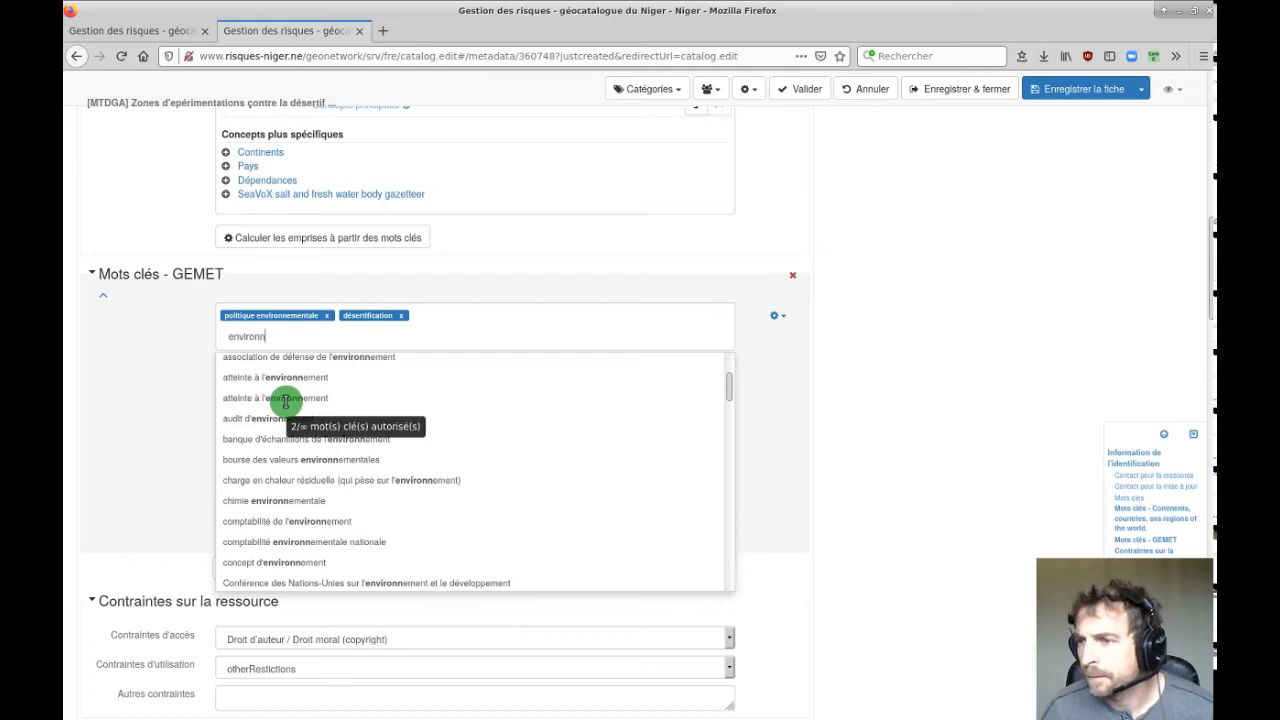
pyautogui.scroll(-3, 286, 405)
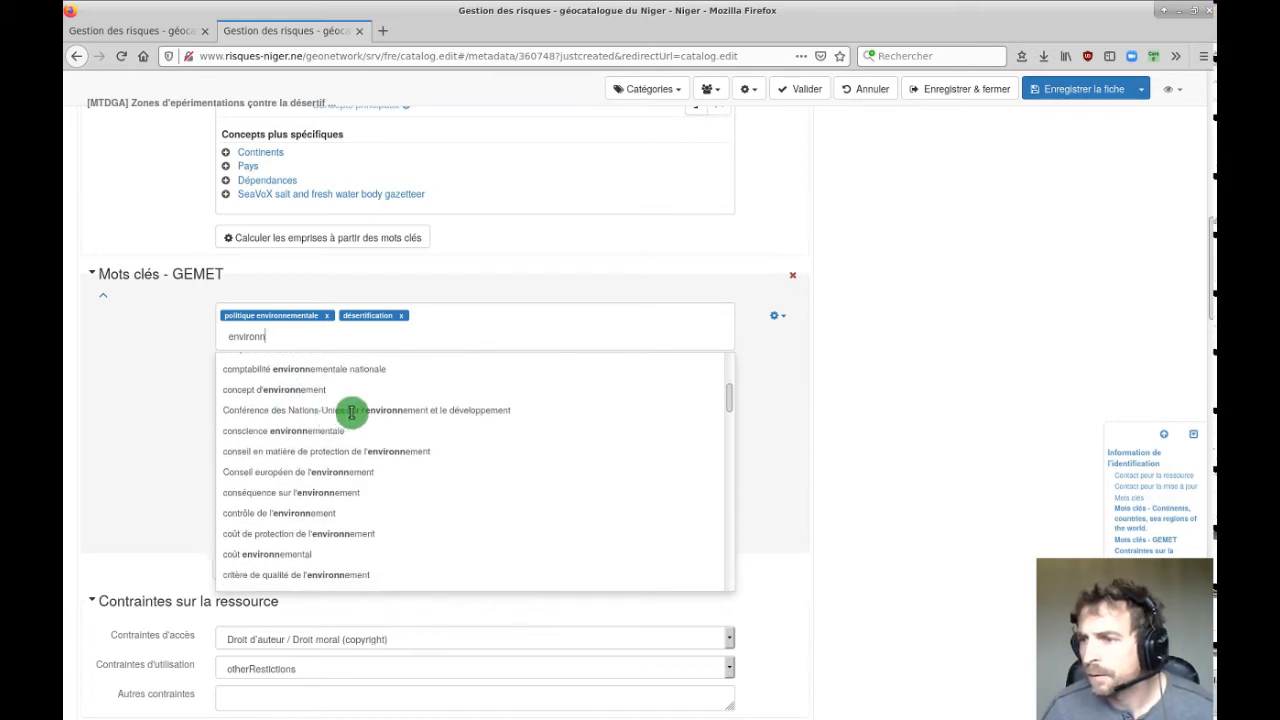
pyautogui.scroll(-1, 351, 412)
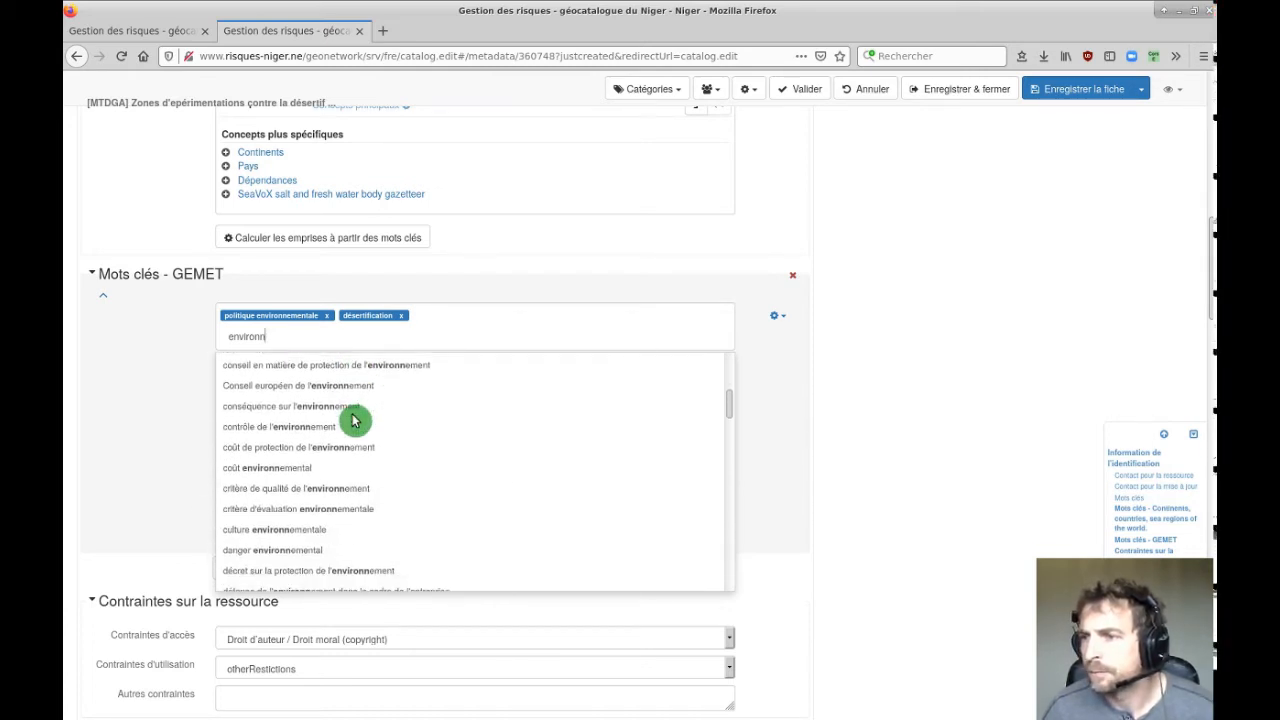
pyautogui.scroll(-10, 352, 420)
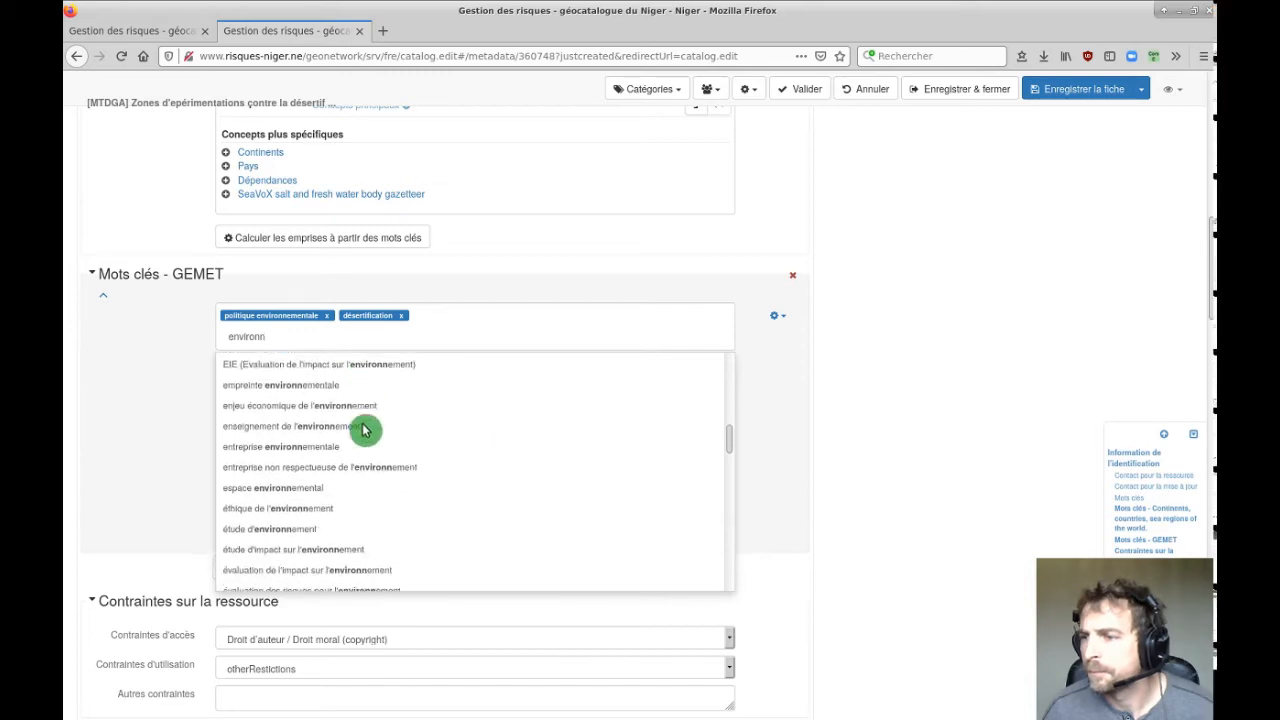
pyautogui.scroll(-10, 368, 425)
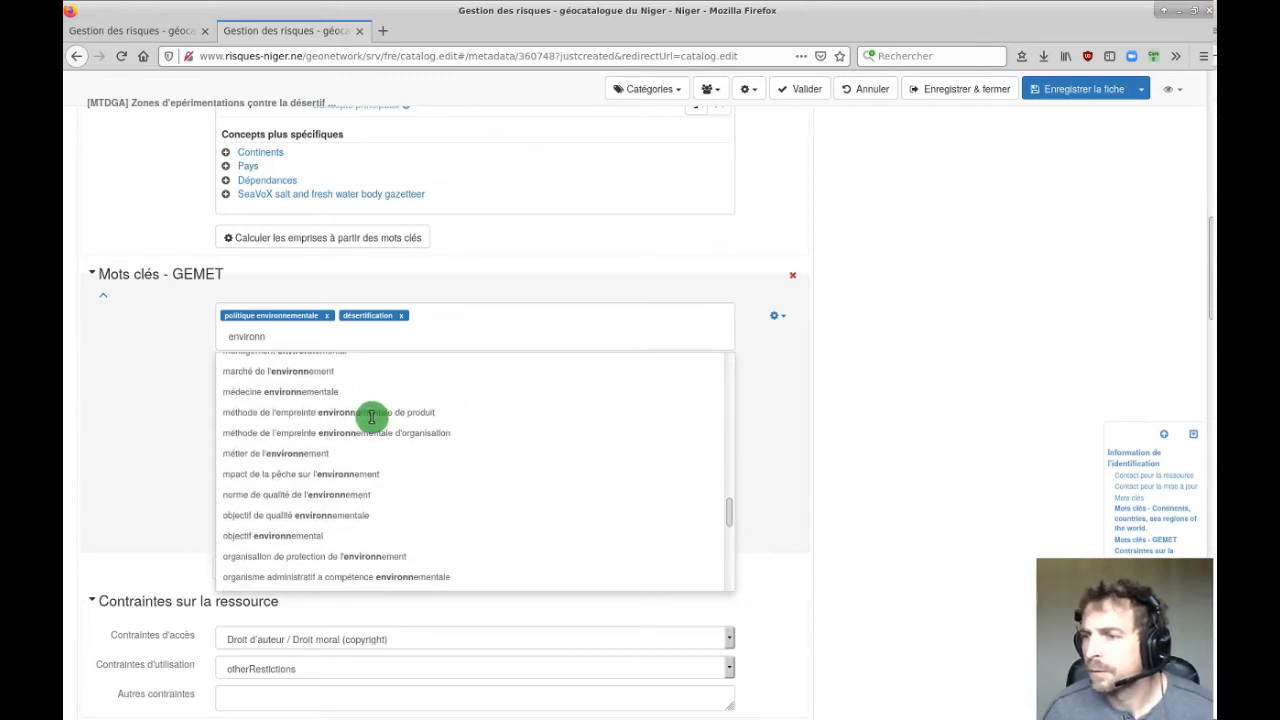
pyautogui.scroll(-4, 372, 420)
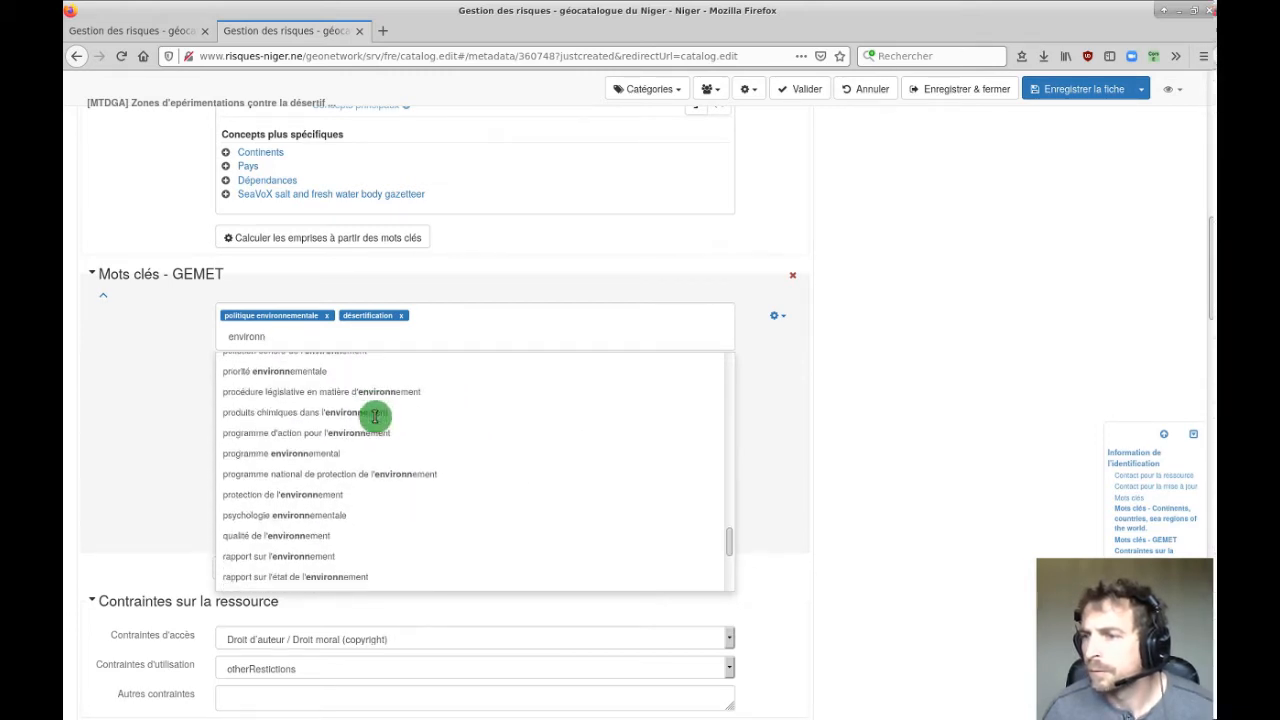
pyautogui.click(276, 495)
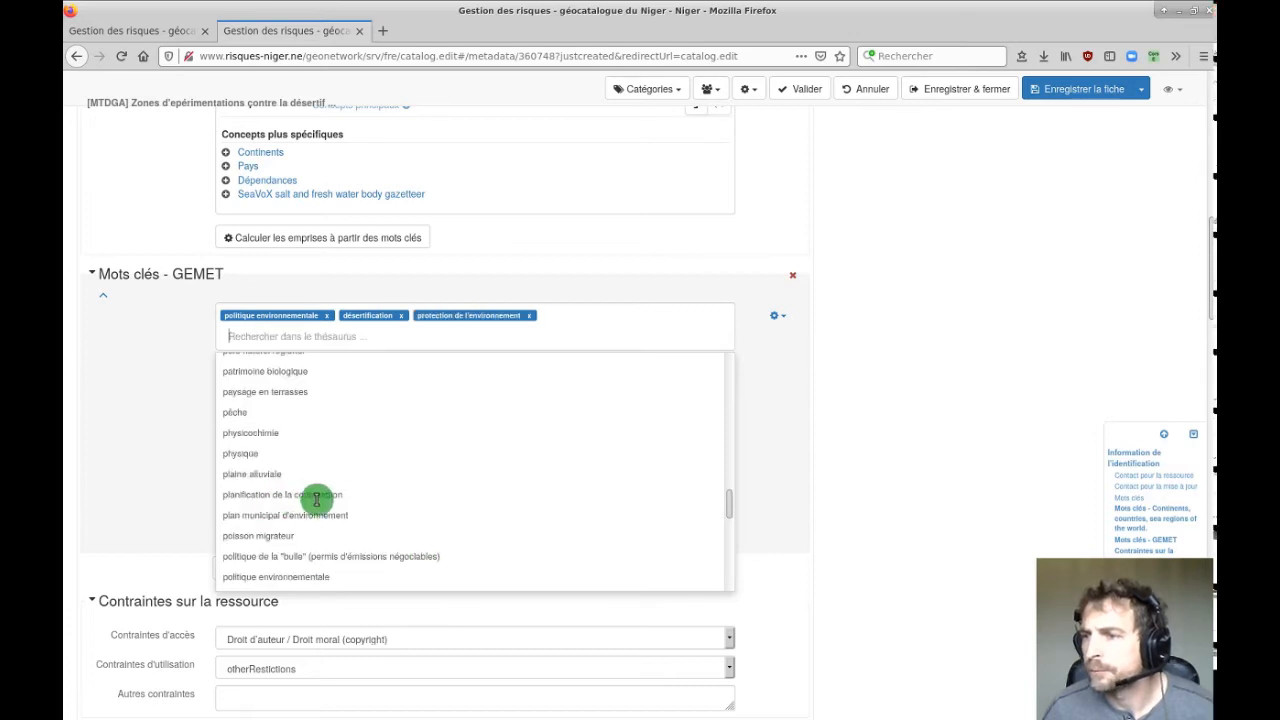
pyautogui.click(155, 358)
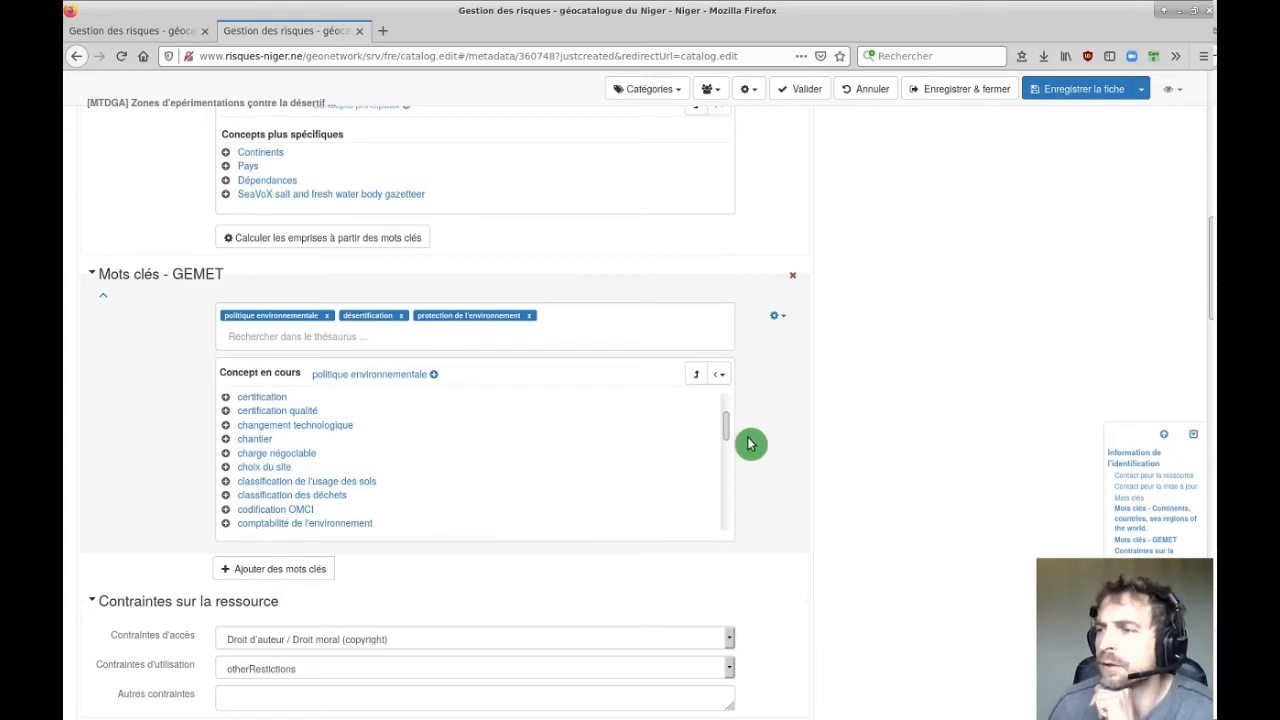
# Start another GEMET search for 'za', then clear the partial text.
pyautogui.click(380, 337)
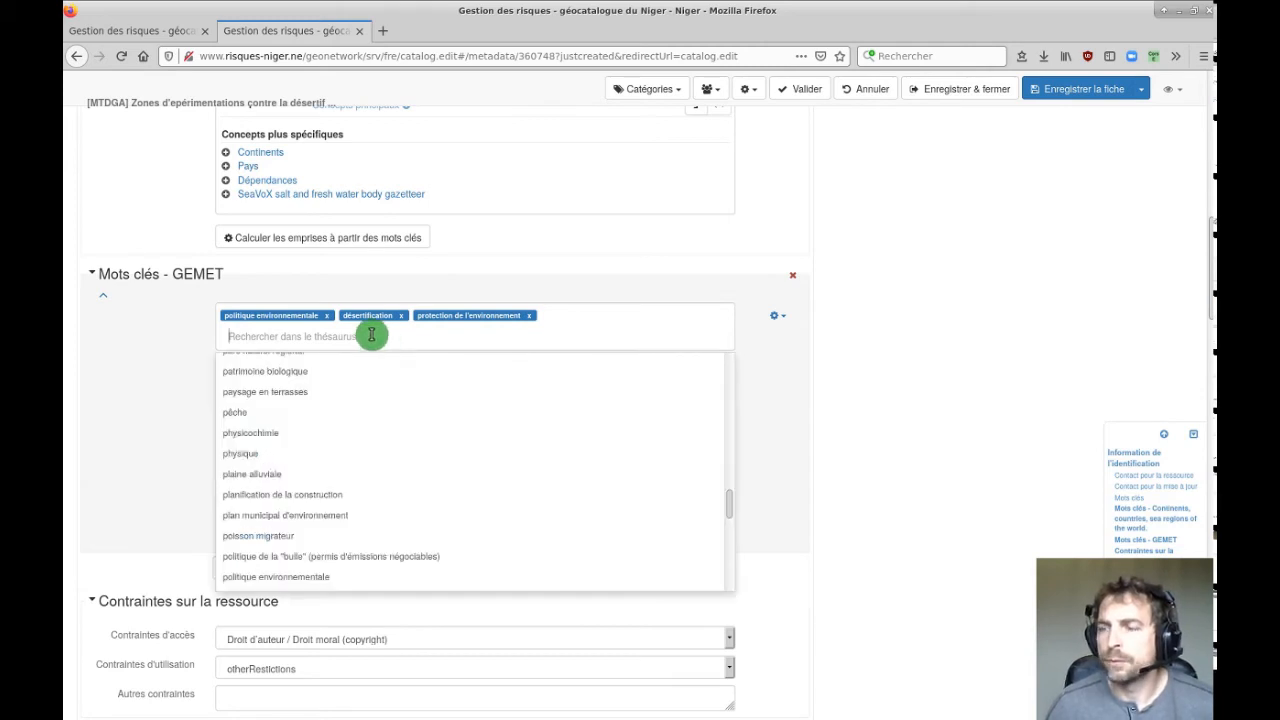
pyautogui.write('zai')
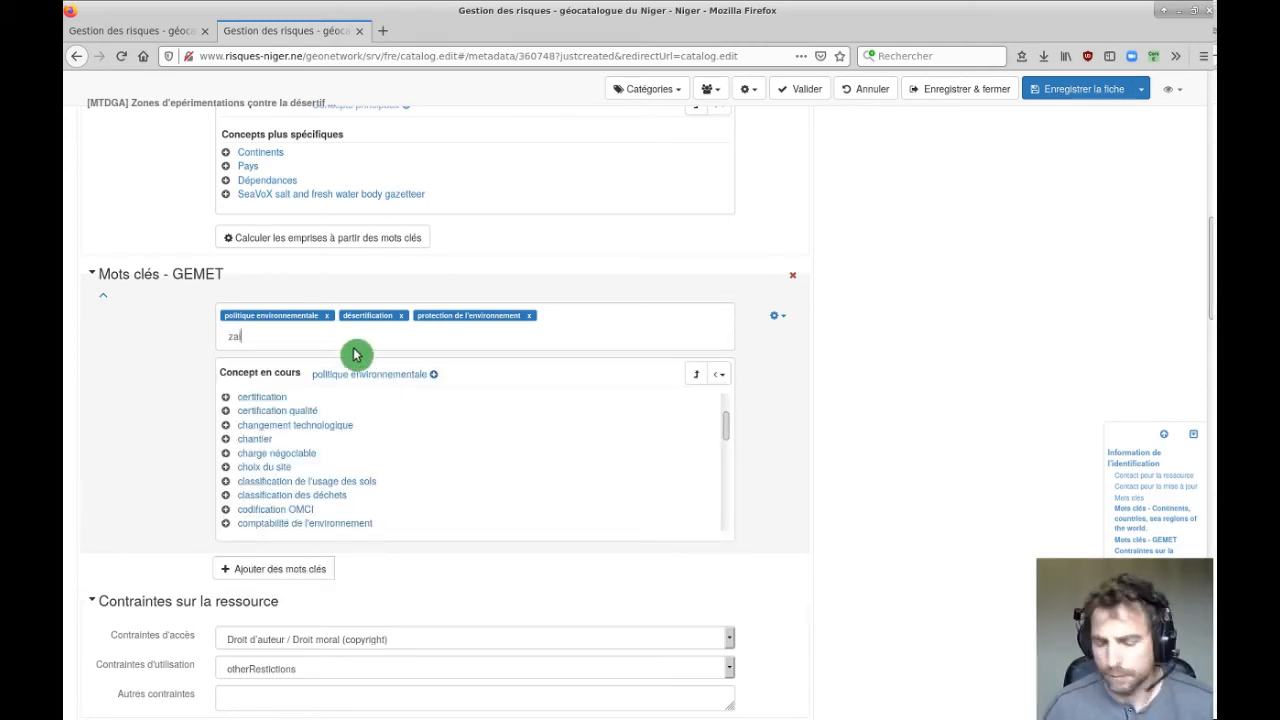
pyautogui.scroll(-5, 531, 440)
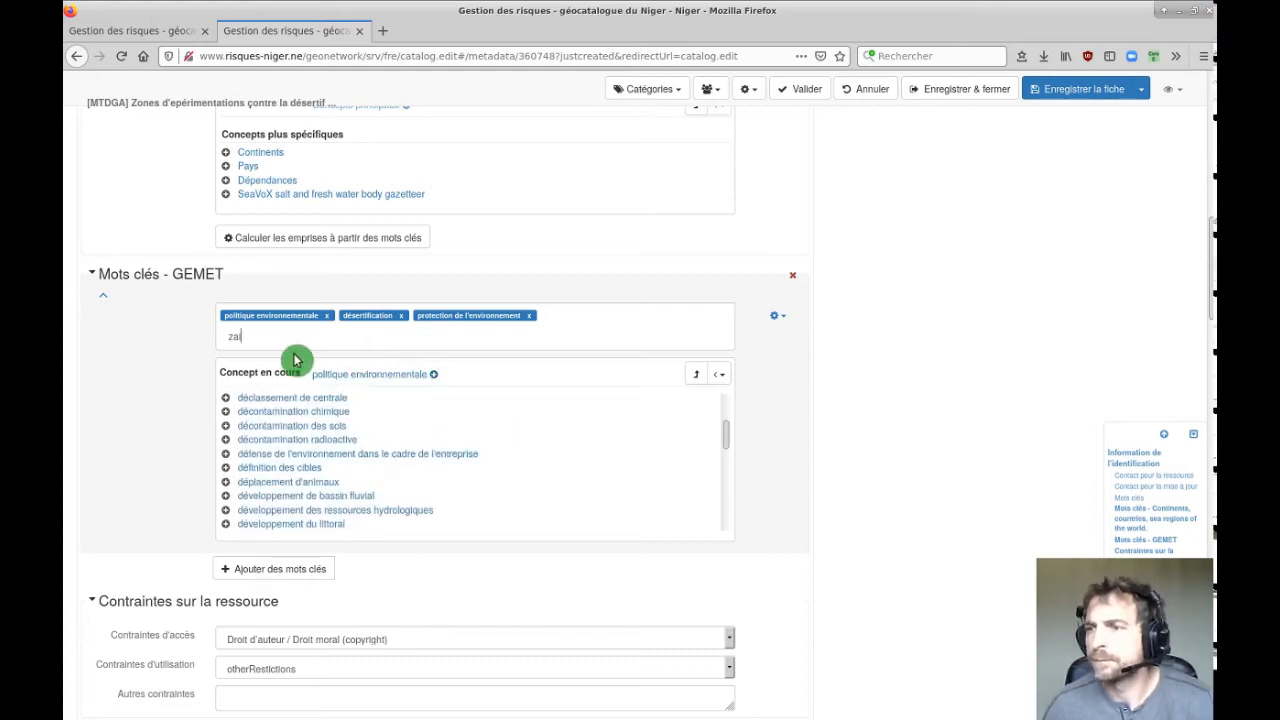
pyautogui.press('BackSpace')
pyautogui.scroll(4, 137, 371)
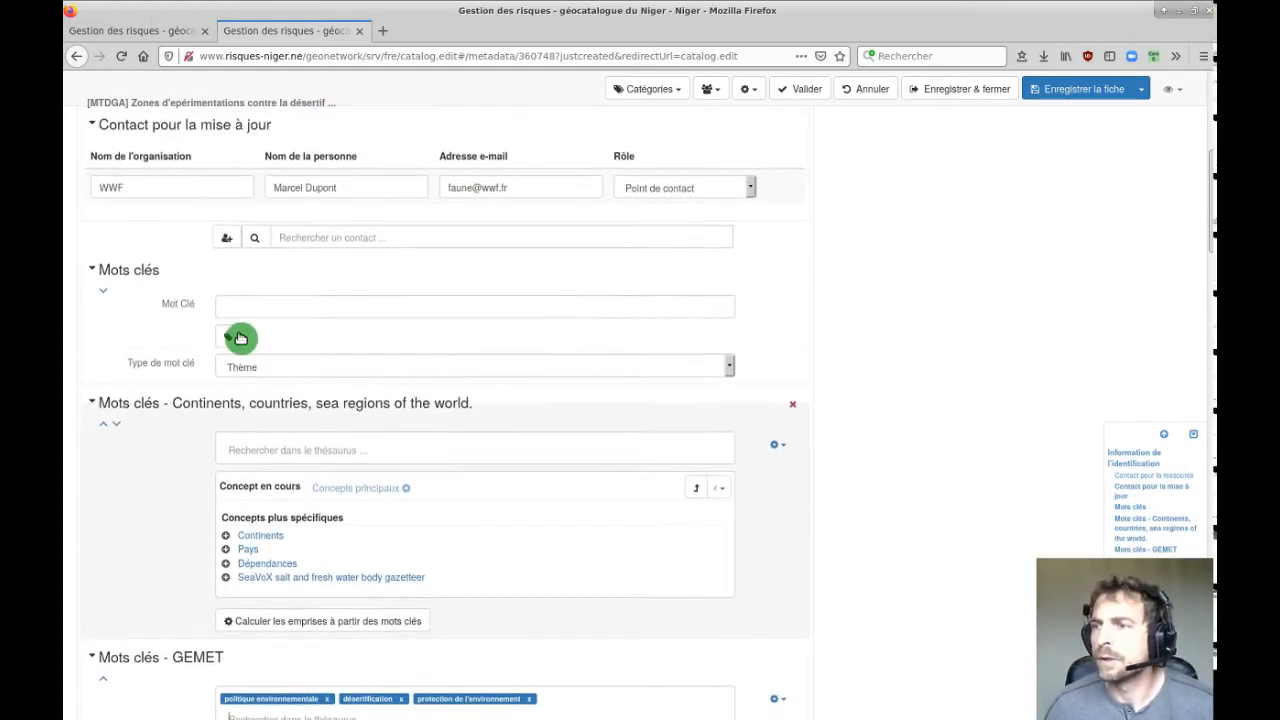
# Type 'zal' in the Mot Clé field and scroll through the GEMET keywords.
pyautogui.click(239, 318)
pyautogui.write('zal')
pyautogui.scroll(-4, 385, 380)
pyautogui.scroll(-3, 398, 390)
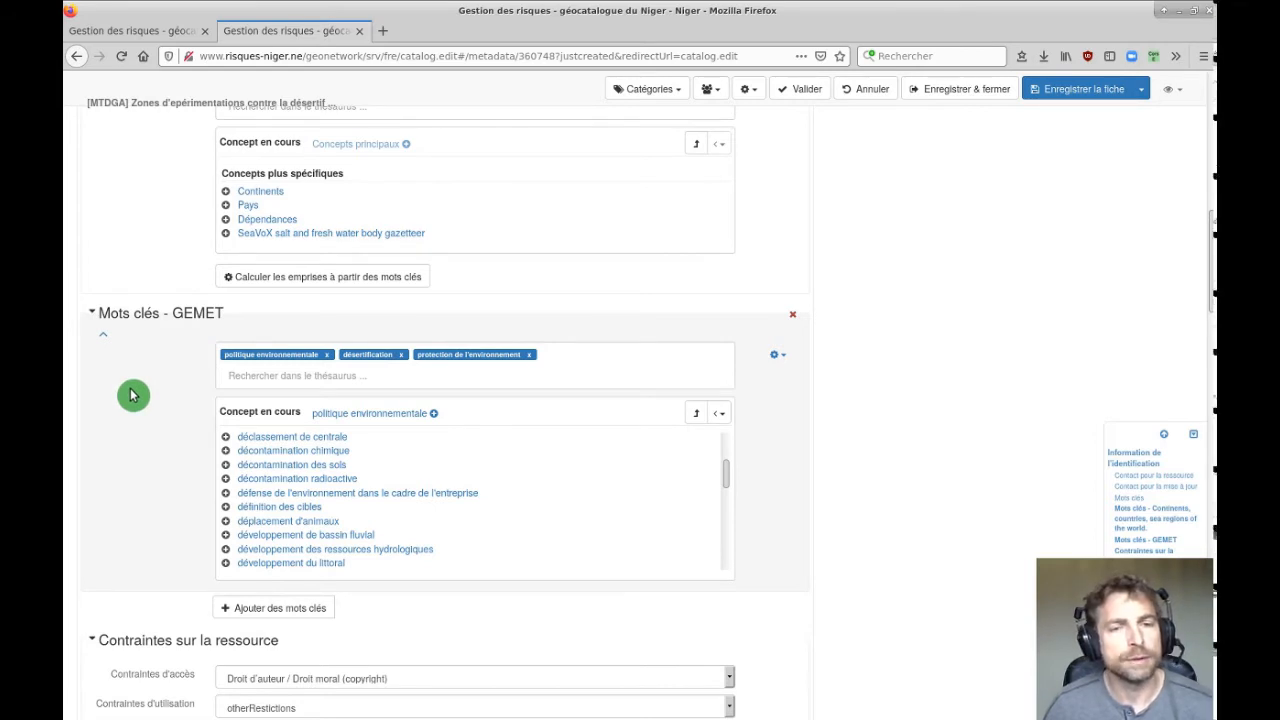
pyautogui.scroll(-5, 124, 390)
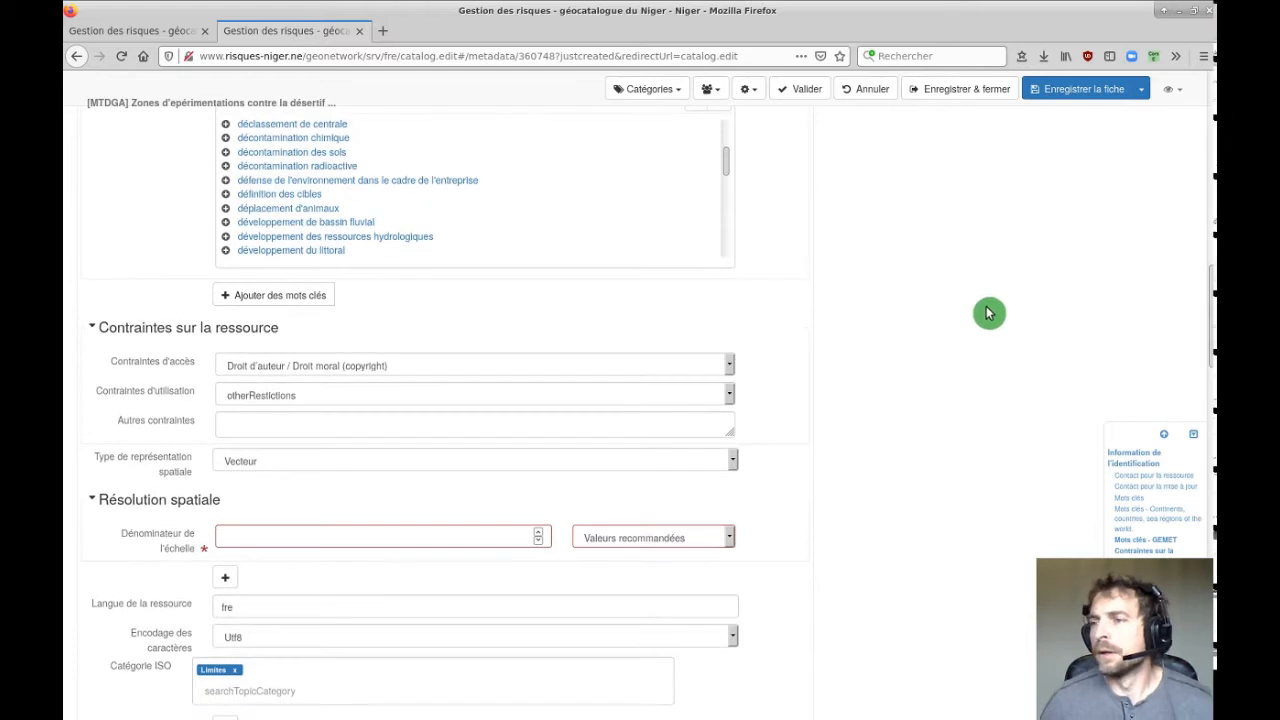
pyautogui.scroll(-3, 869, 300)
pyautogui.scroll(5, 876, 297)
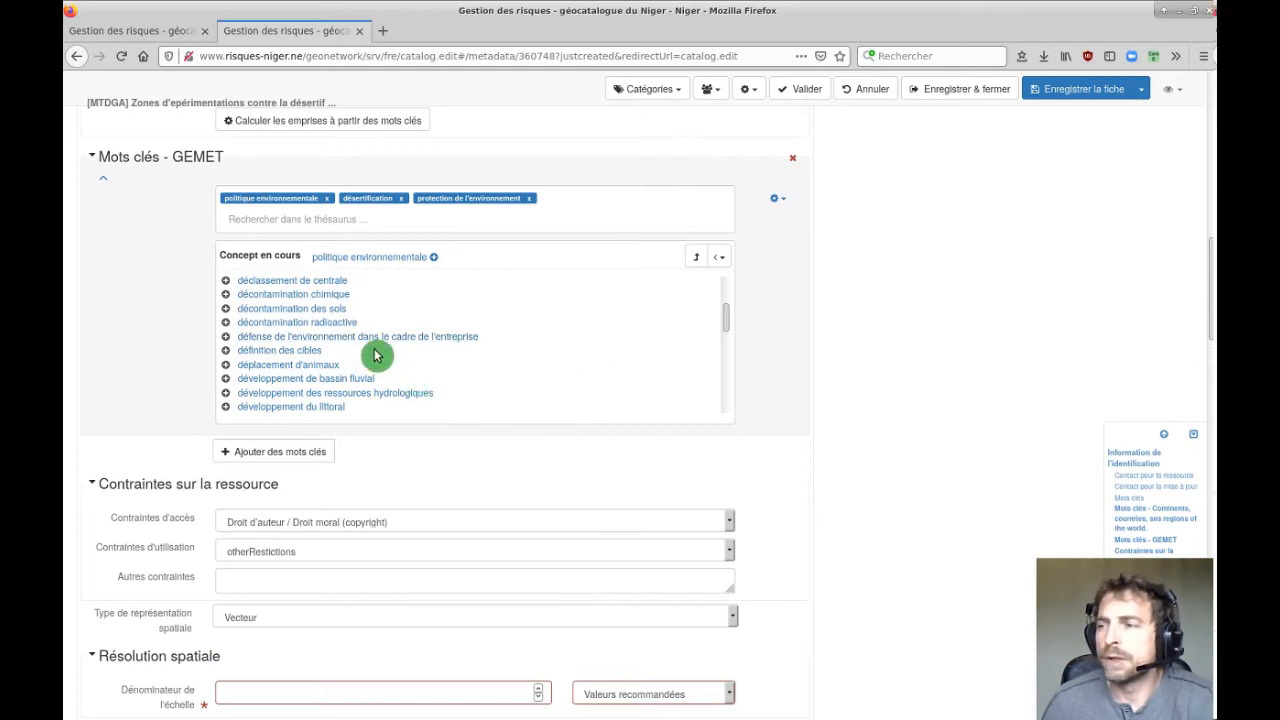
pyautogui.scroll(-5, 369, 354)
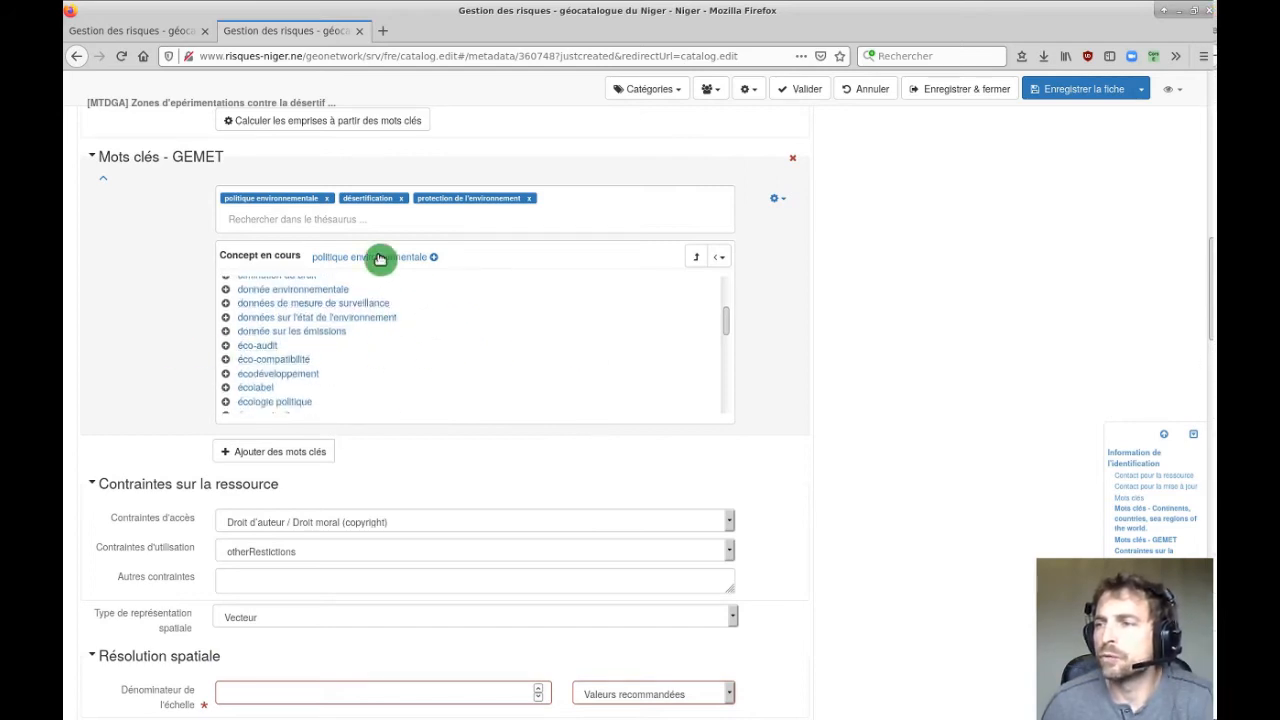
pyautogui.scroll(2, 1104, 346)
pyautogui.scroll(8, 1104, 346)
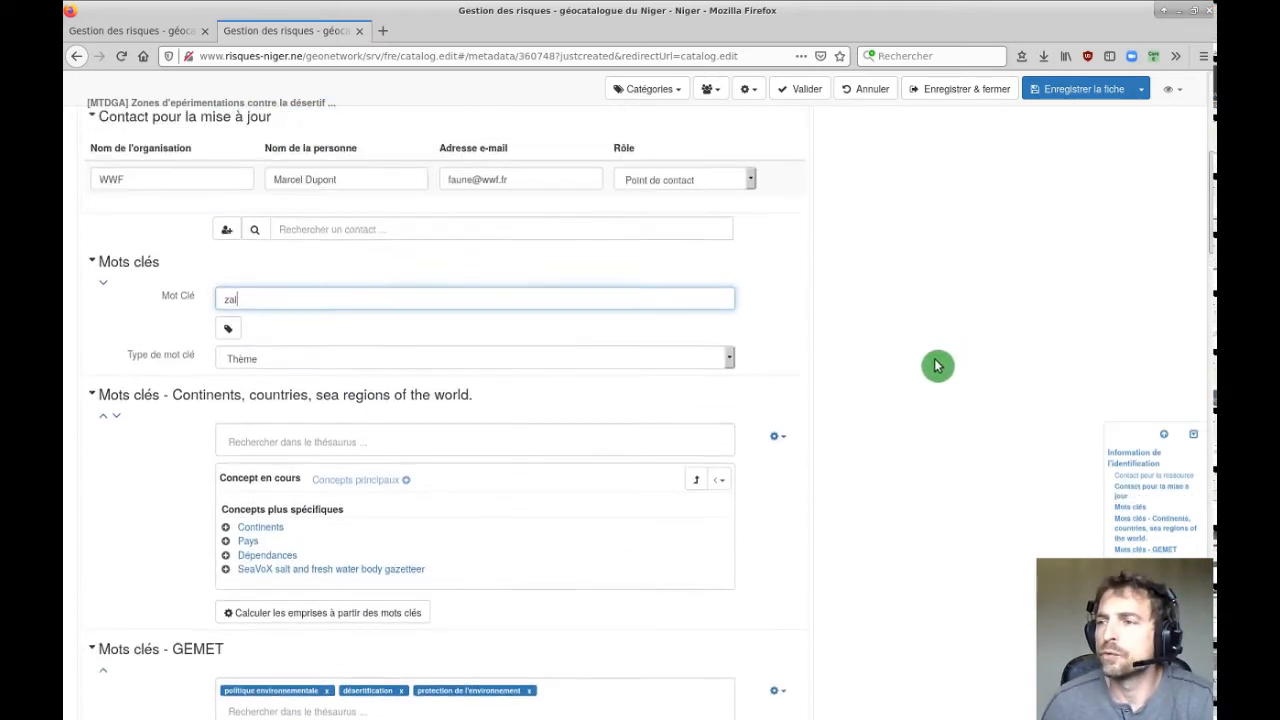
pyautogui.scroll(-16, 906, 393)
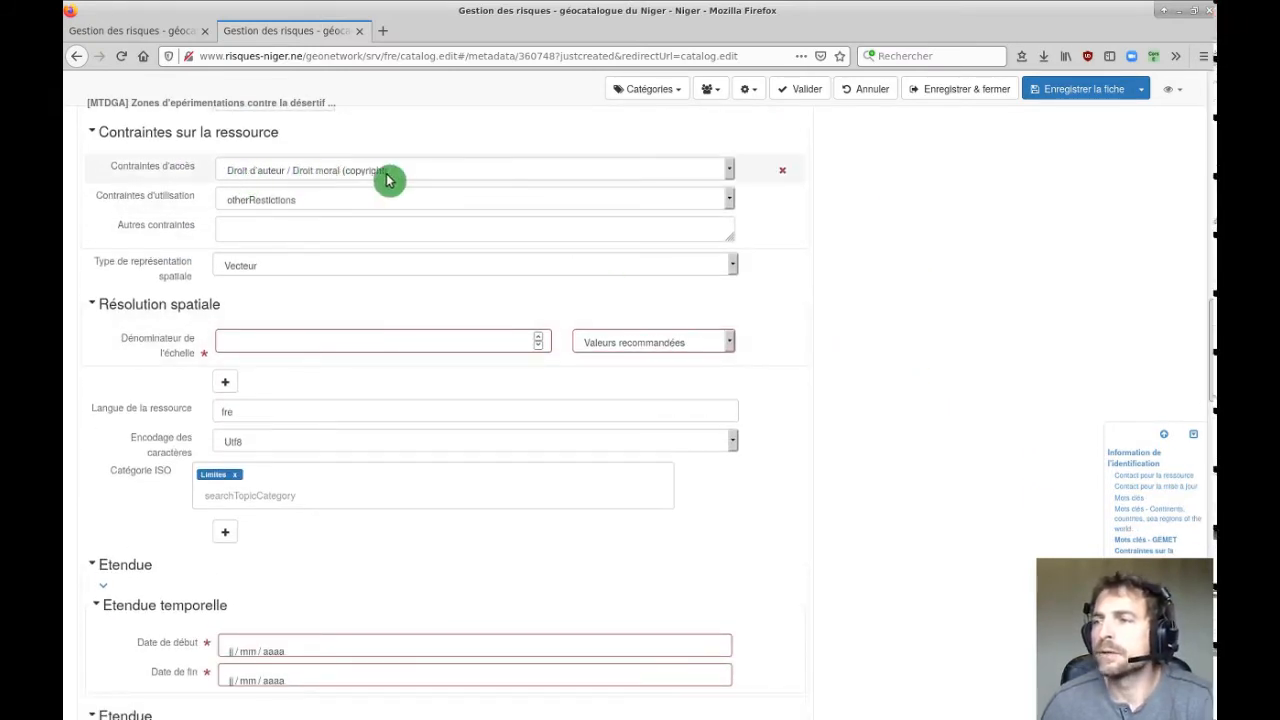
# Choose Autres restrictions for both Contraintes d'accès and Contraintes d'utilisation.
pyautogui.click(320, 175)
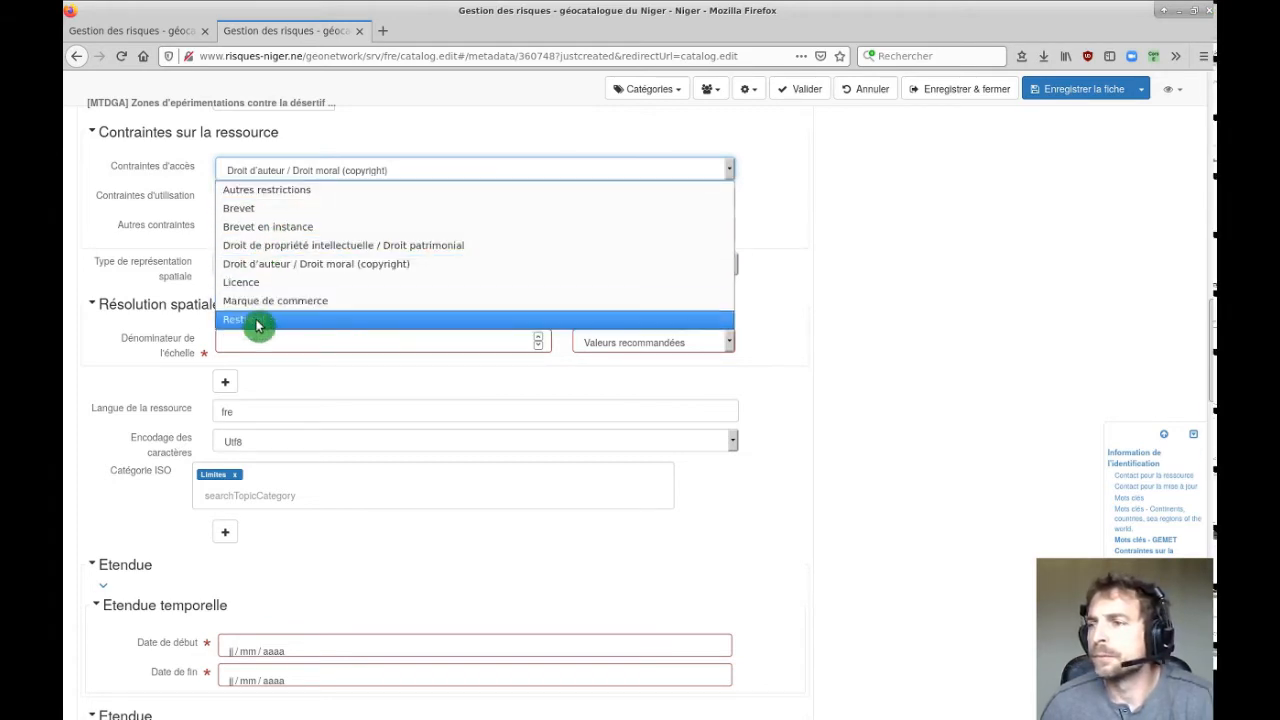
pyautogui.click(278, 192)
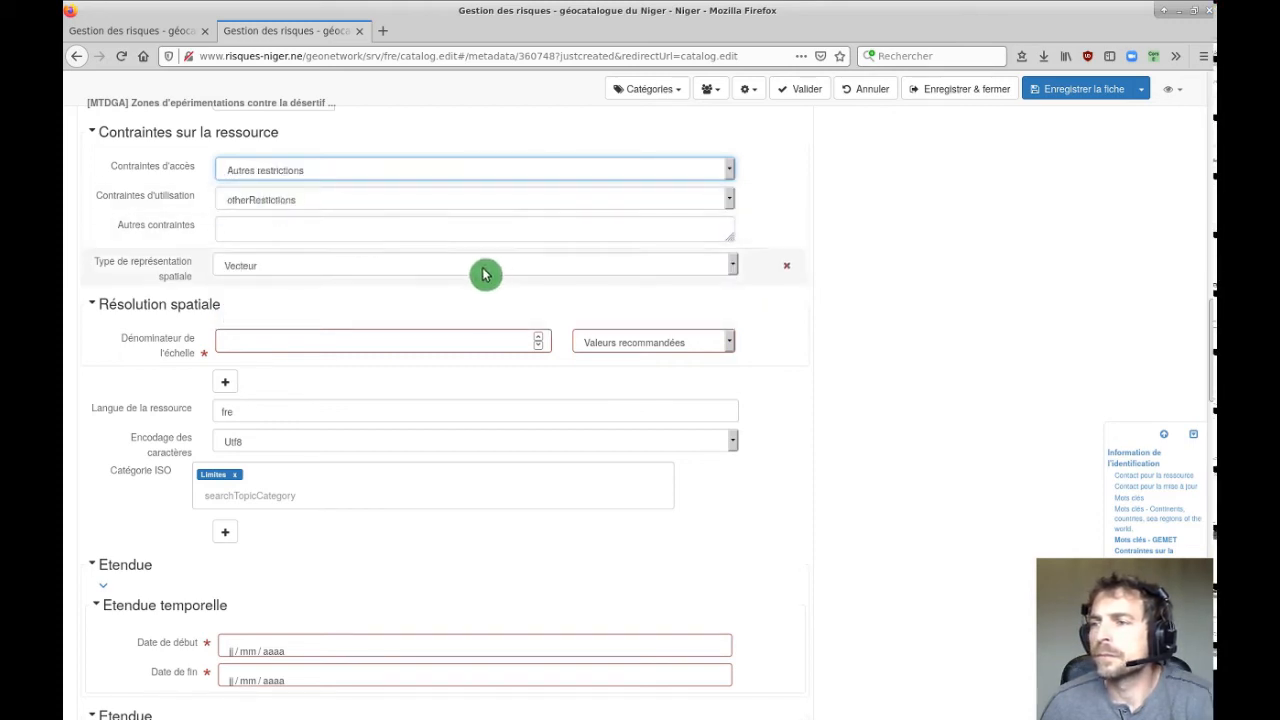
pyautogui.click(266, 203)
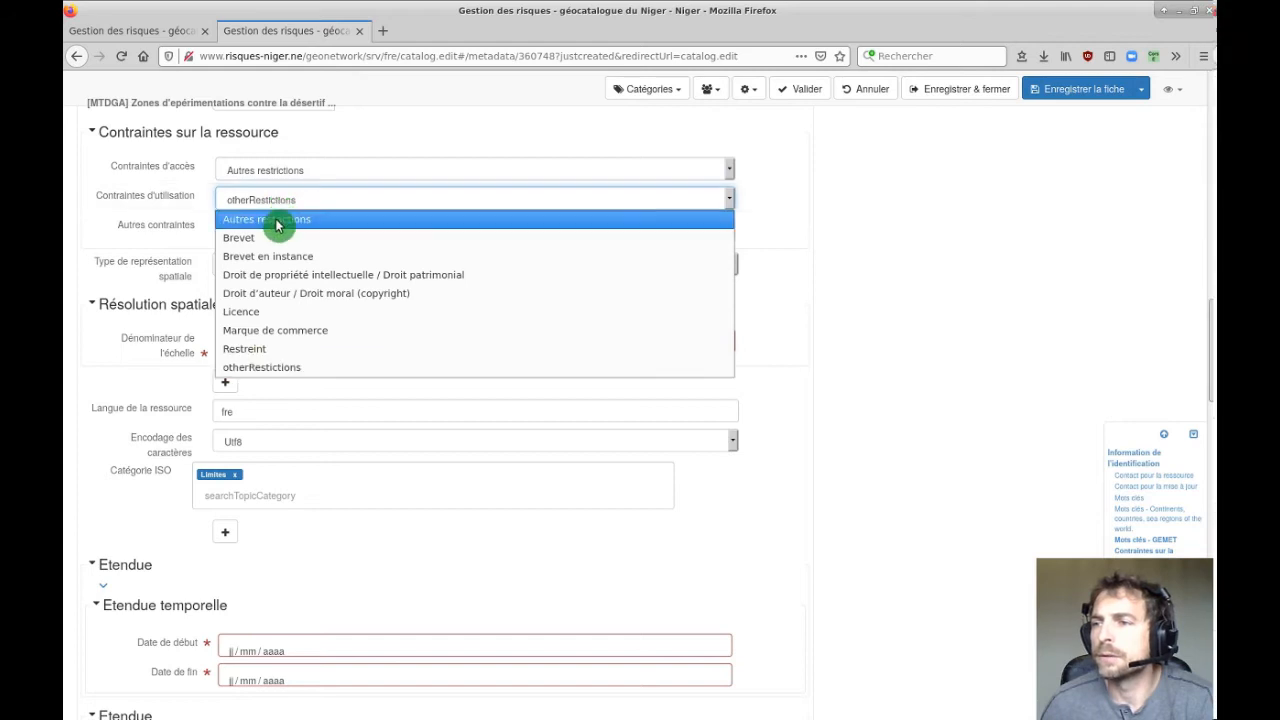
pyautogui.click(277, 221)
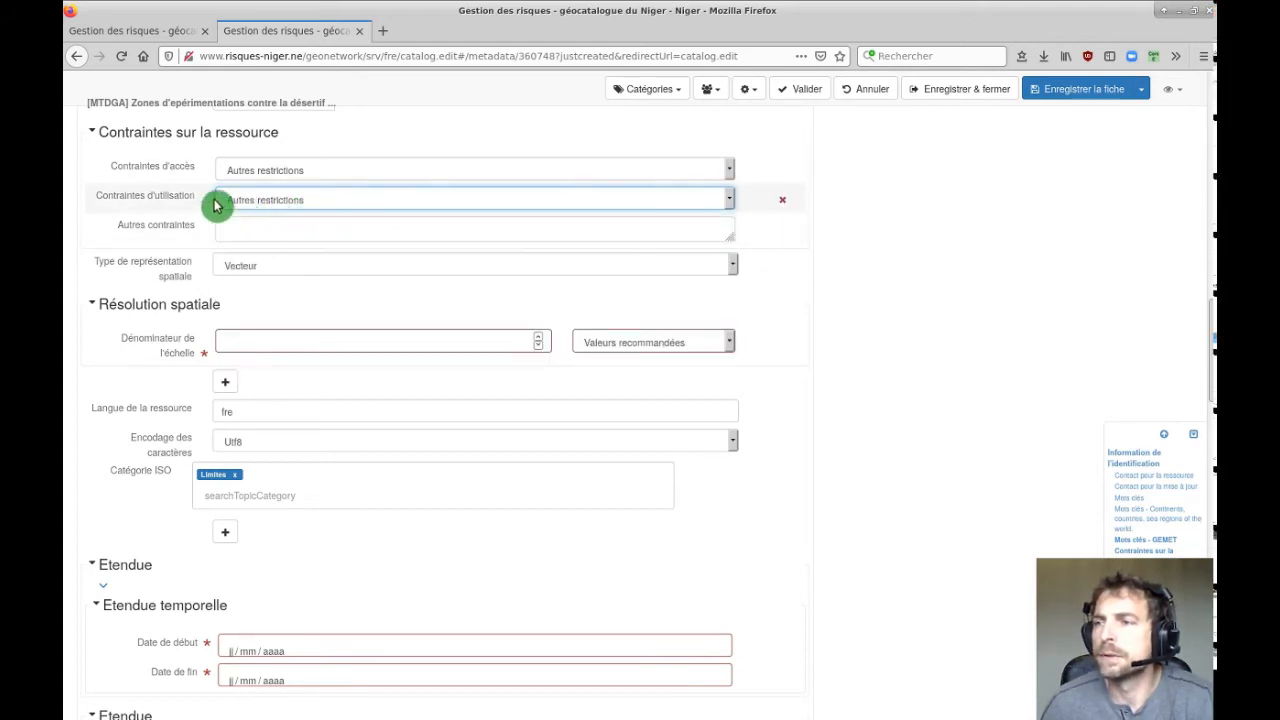
pyautogui.click(265, 230)
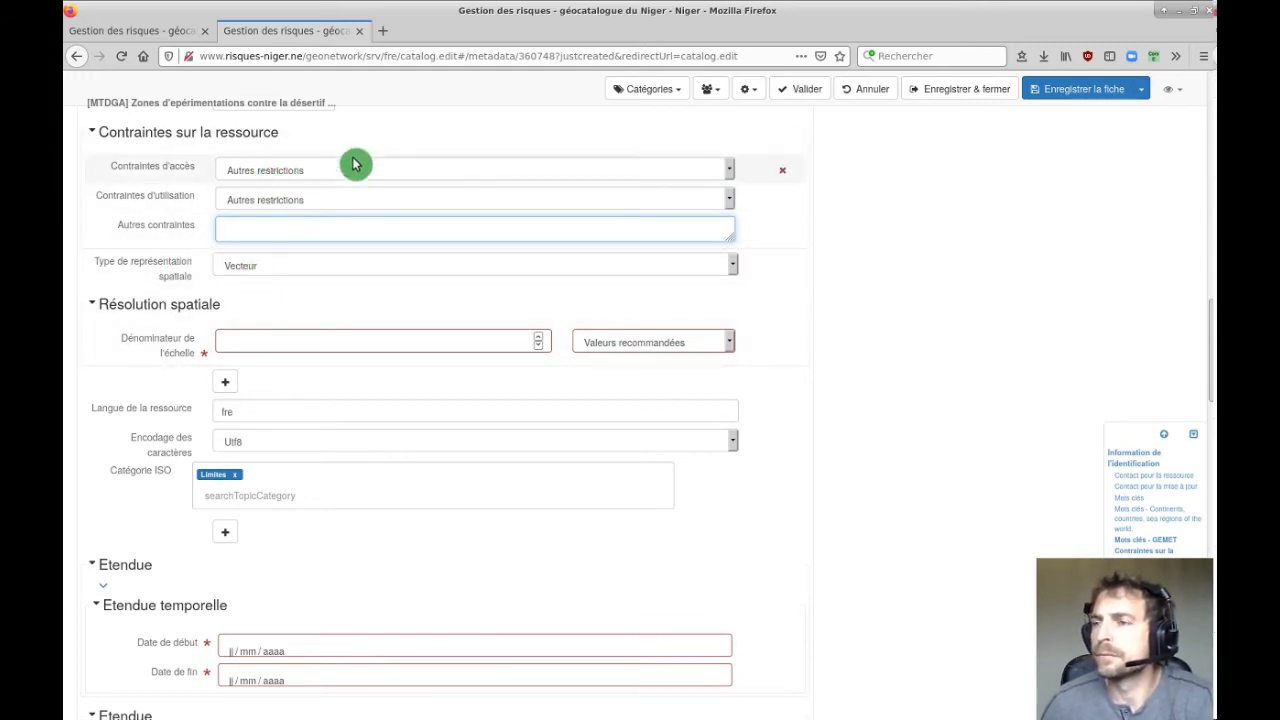
pyautogui.scroll(2, 391, 251)
pyautogui.scroll(-5, 355, 290)
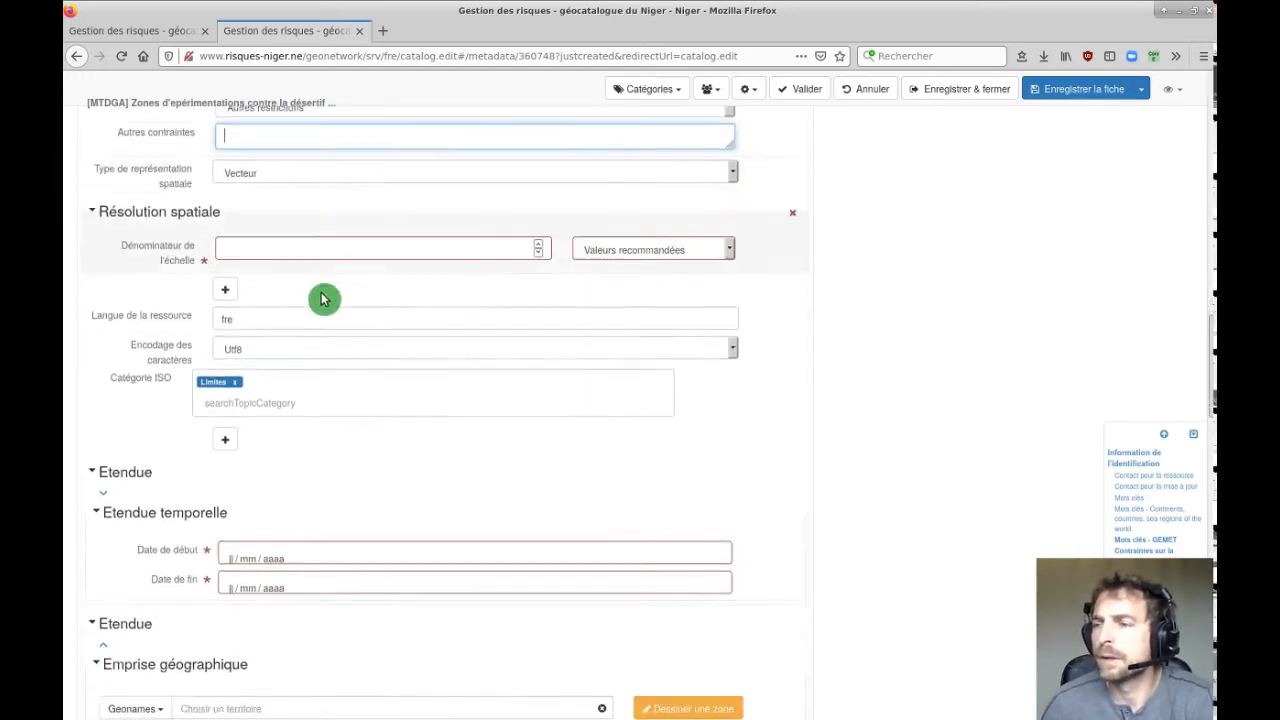
pyautogui.scroll(2, 240, 180)
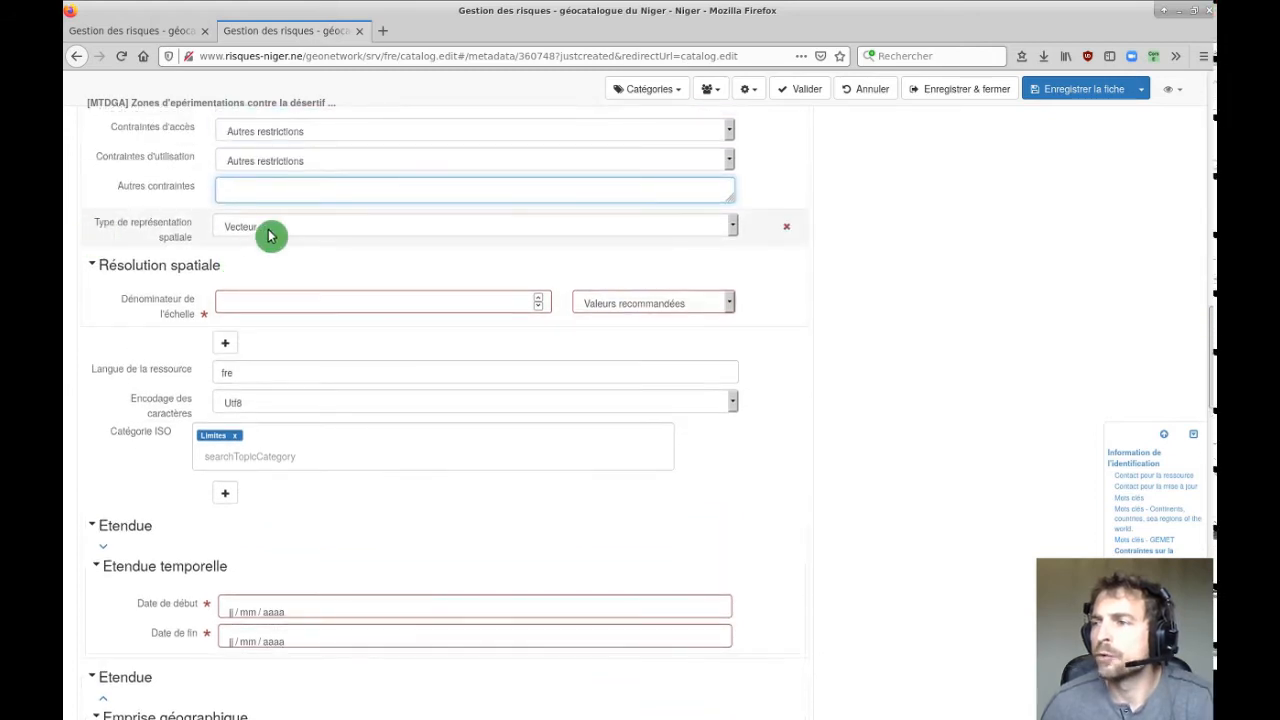
pyautogui.click(268, 234)
pyautogui.click(268, 234)
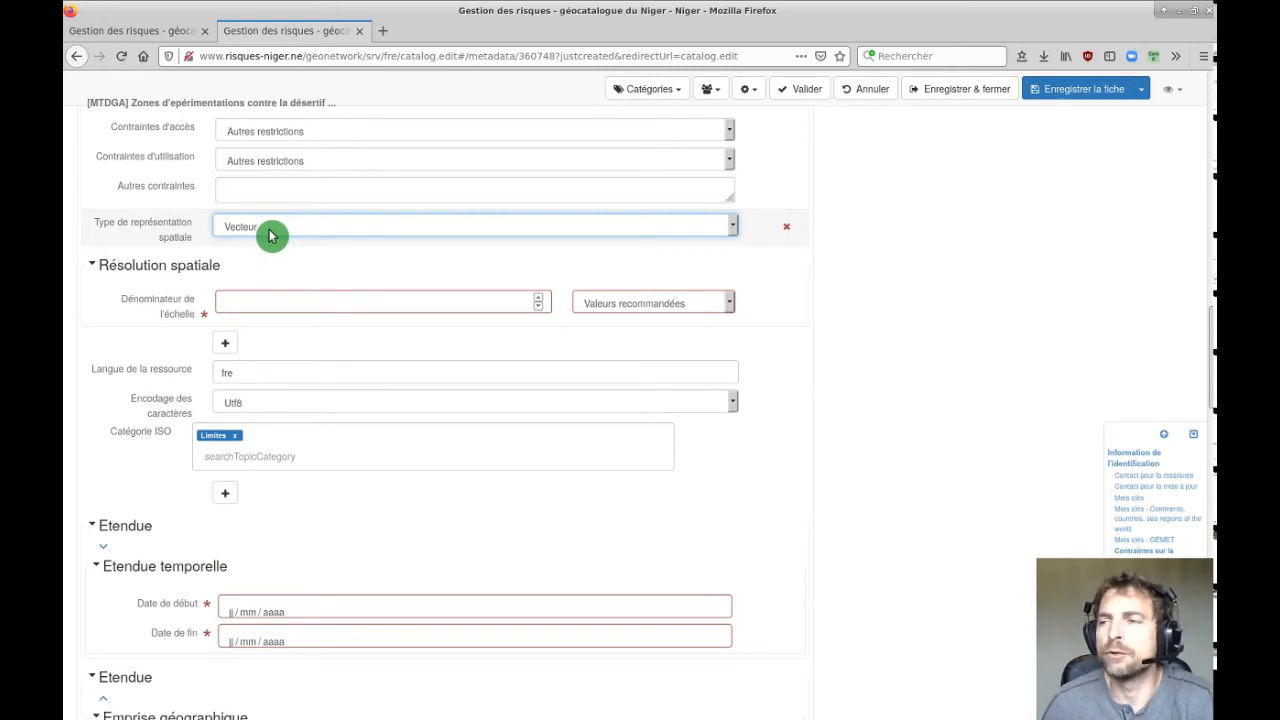
pyautogui.click(270, 231)
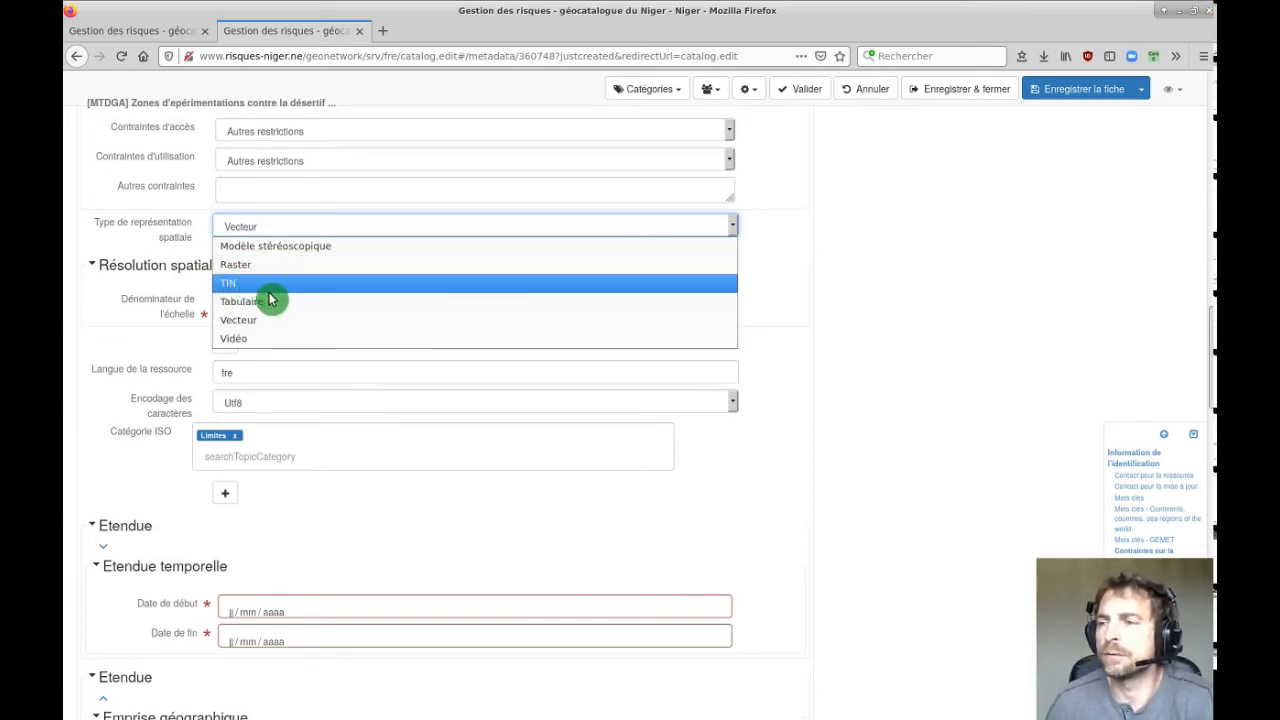
pyautogui.click(168, 221)
pyautogui.click(337, 303)
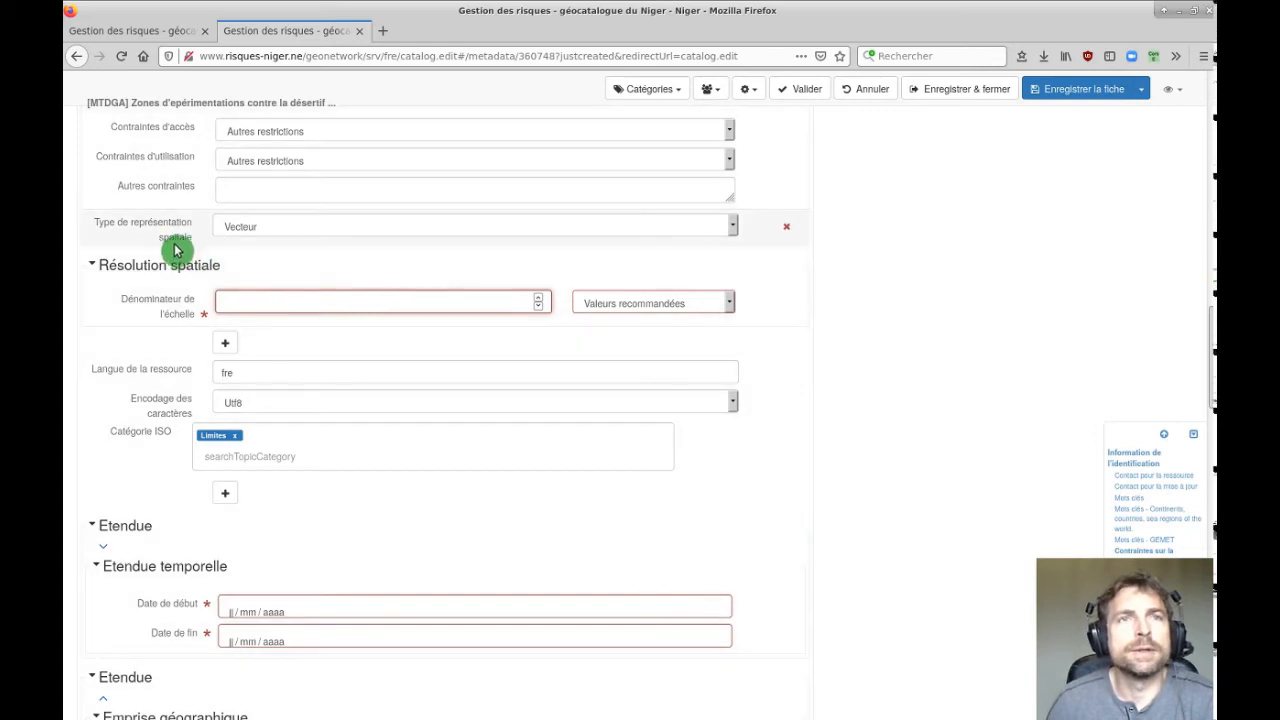
# Choose the recommended 1:25 000 scale, giving a 25000 scale denominator.
pyautogui.click(611, 310)
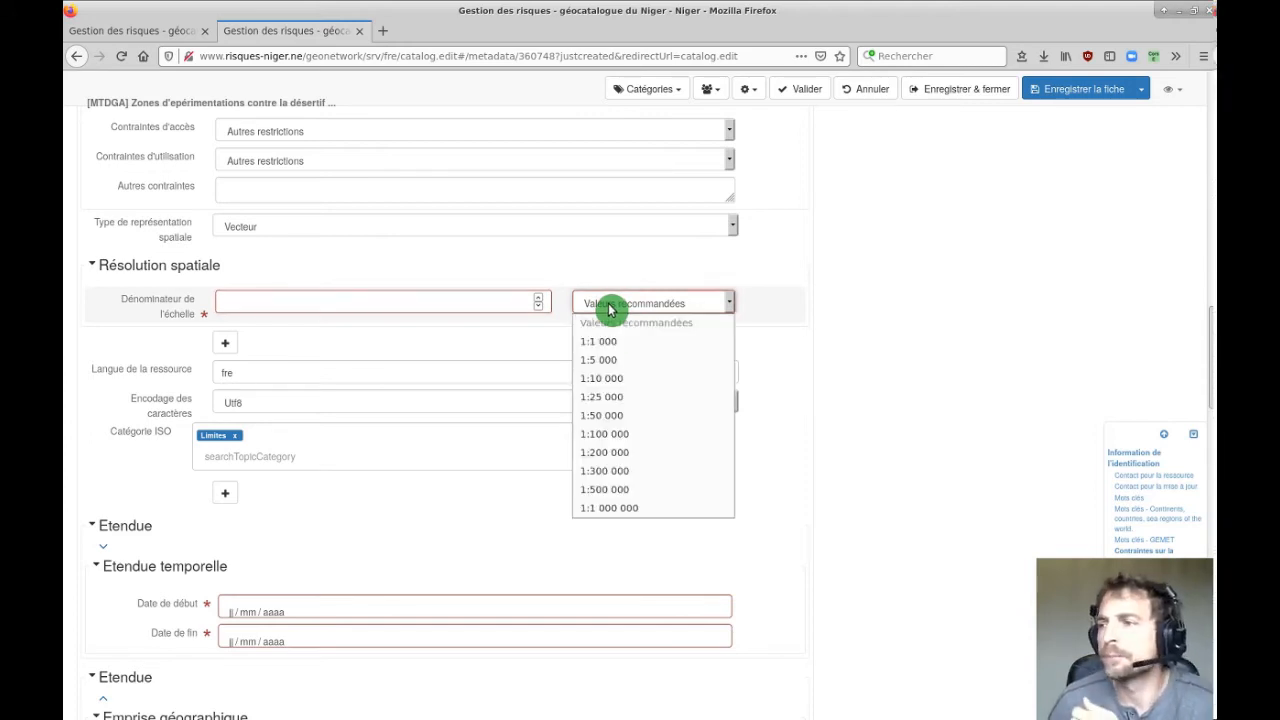
pyautogui.click(607, 397)
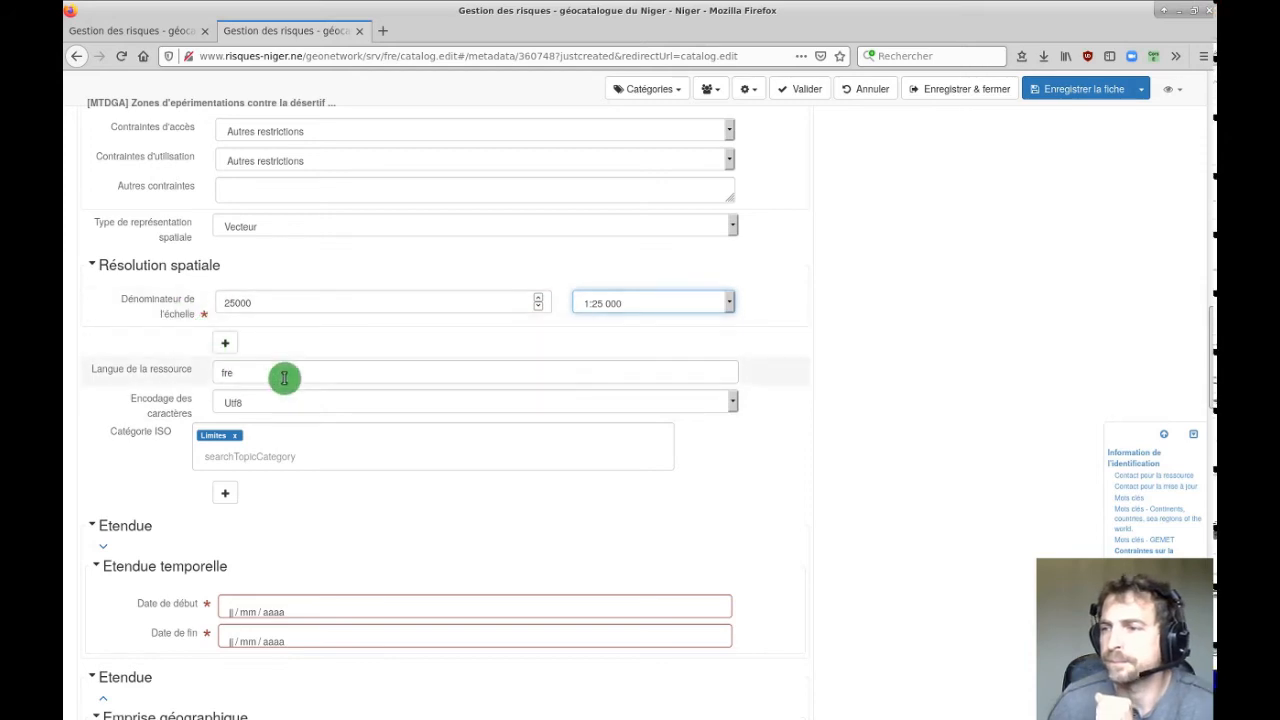
pyautogui.scroll(-2, 882, 353)
pyautogui.click(257, 255)
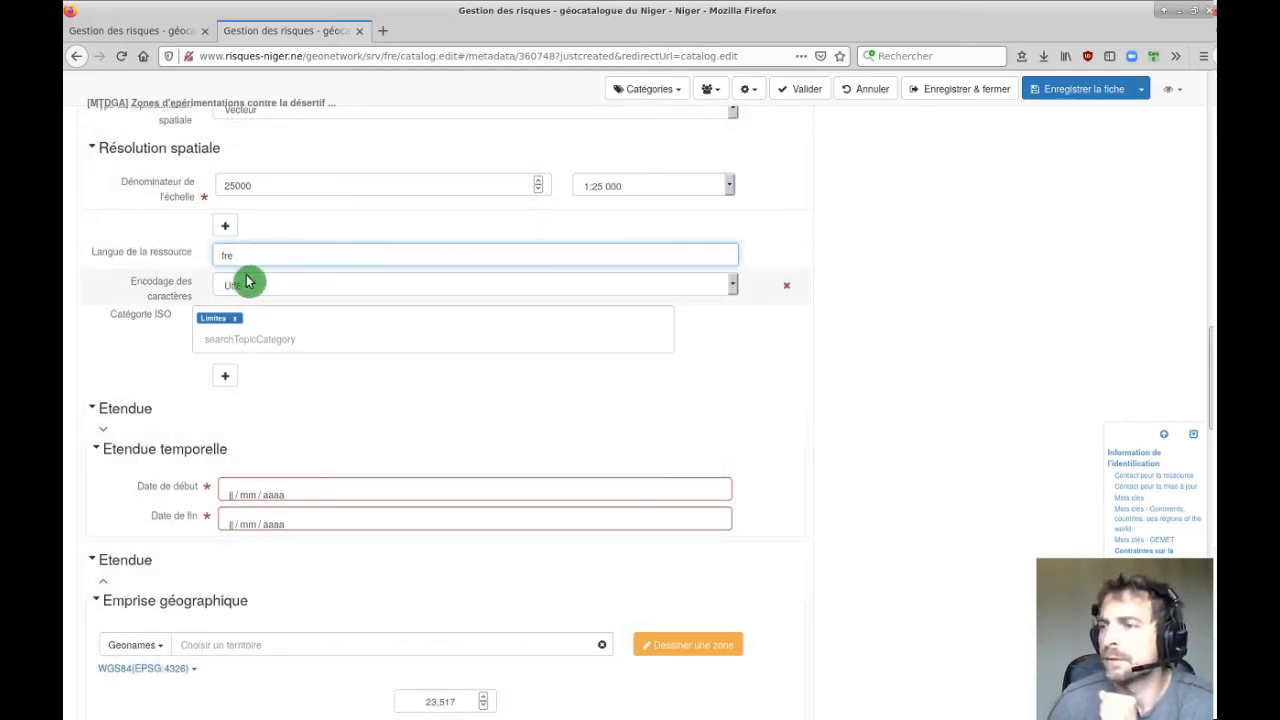
# Switch Encodage des caractères from Utf8 to 8859part15 and confirm the choice.
pyautogui.click(286, 292)
pyautogui.click(286, 292)
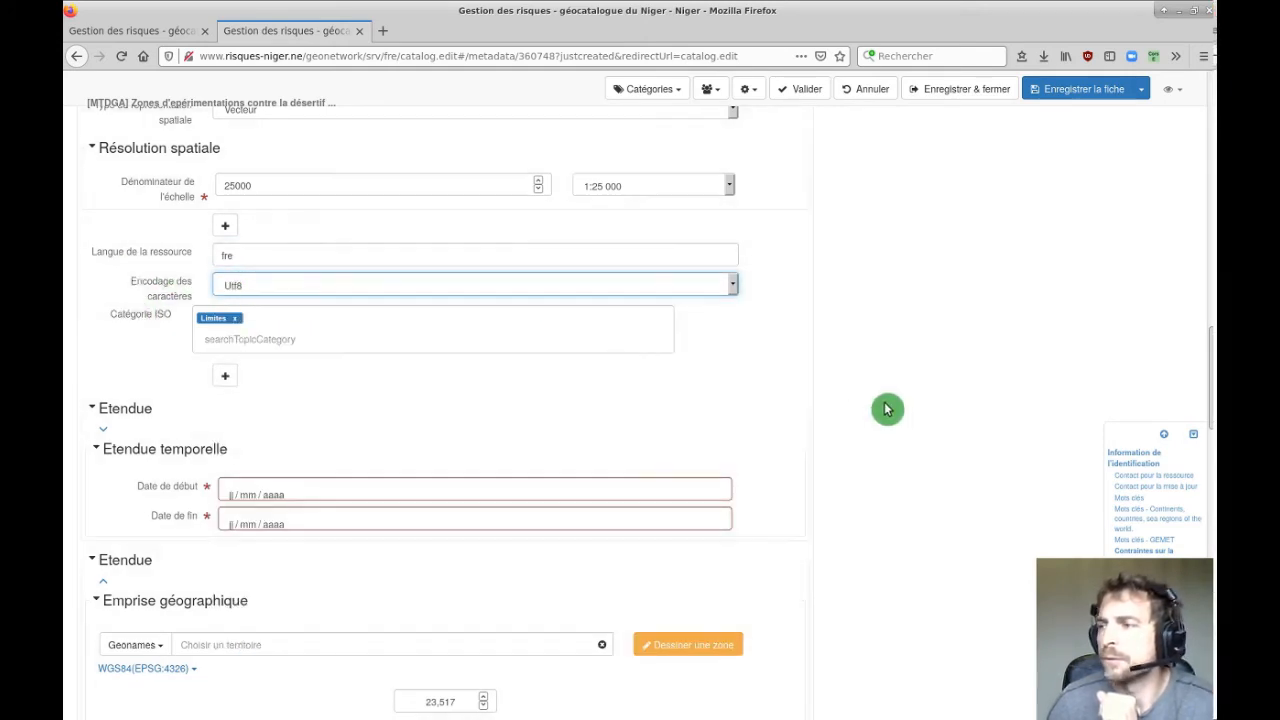
pyautogui.scroll(5, 893, 414)
pyautogui.scroll(-5, 893, 414)
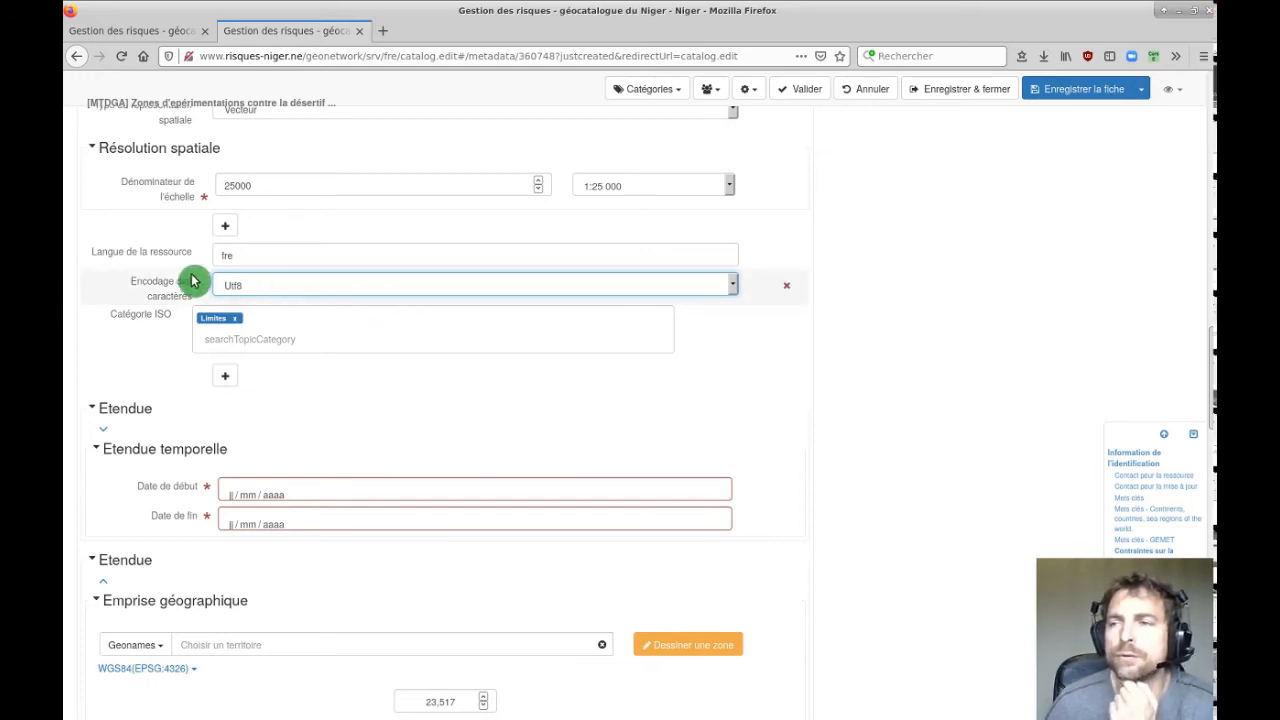
pyautogui.click(278, 290)
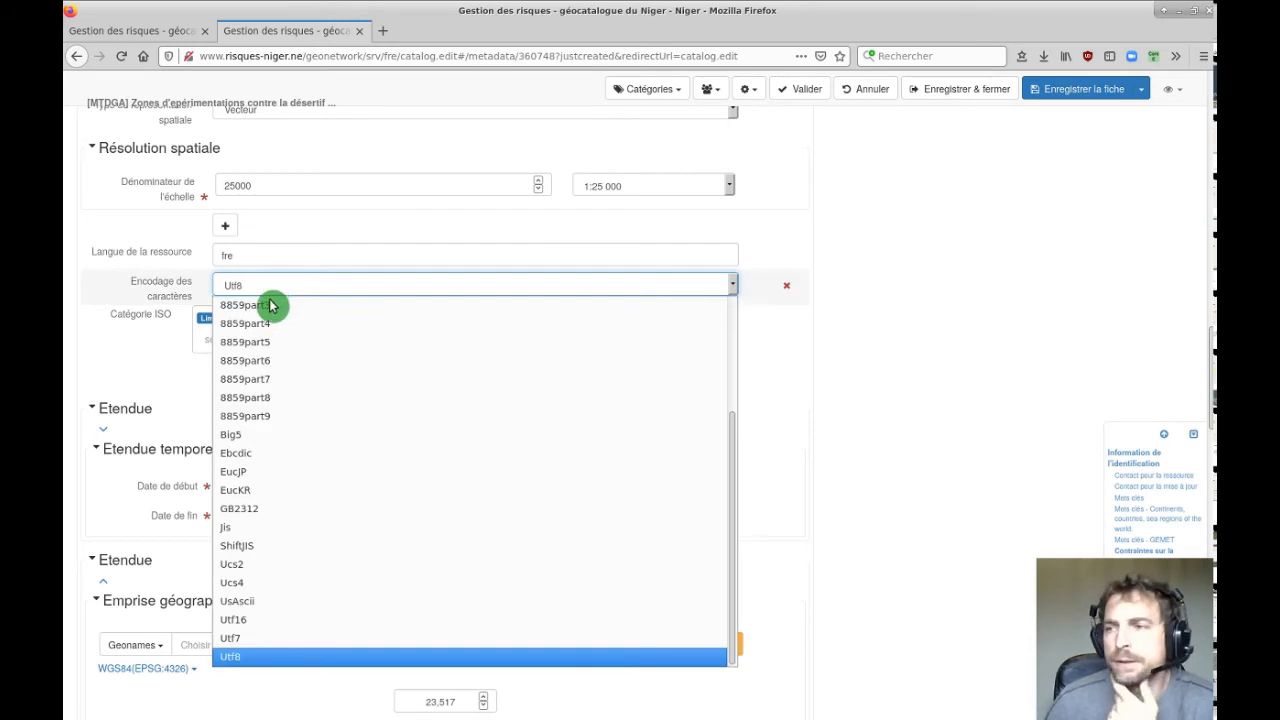
pyautogui.scroll(3, 349, 428)
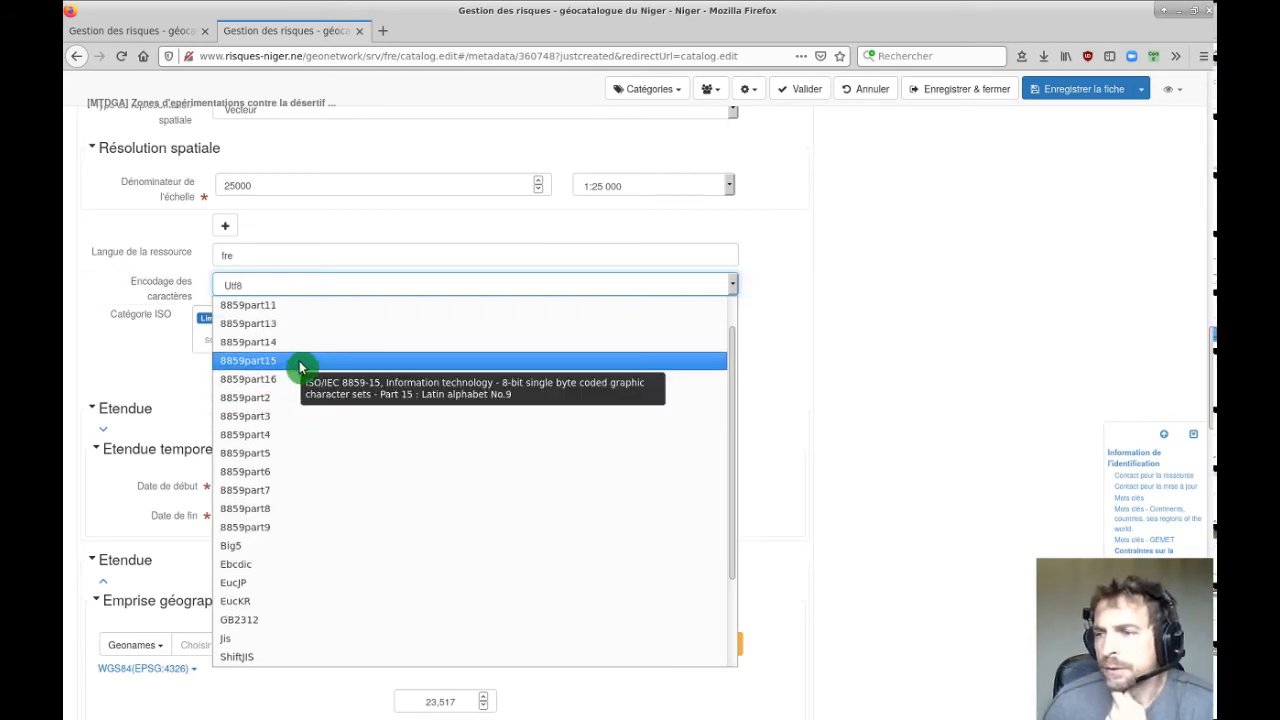
pyautogui.scroll(2, 286, 432)
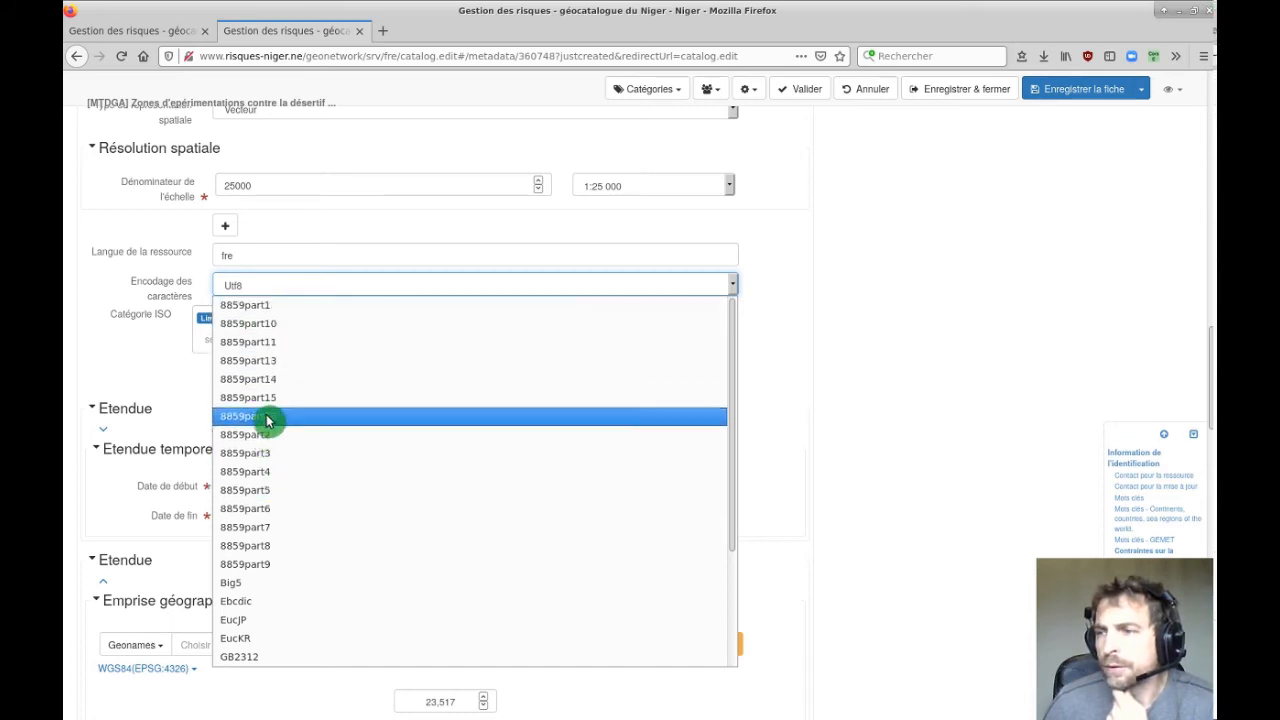
pyautogui.scroll(-3, 286, 425)
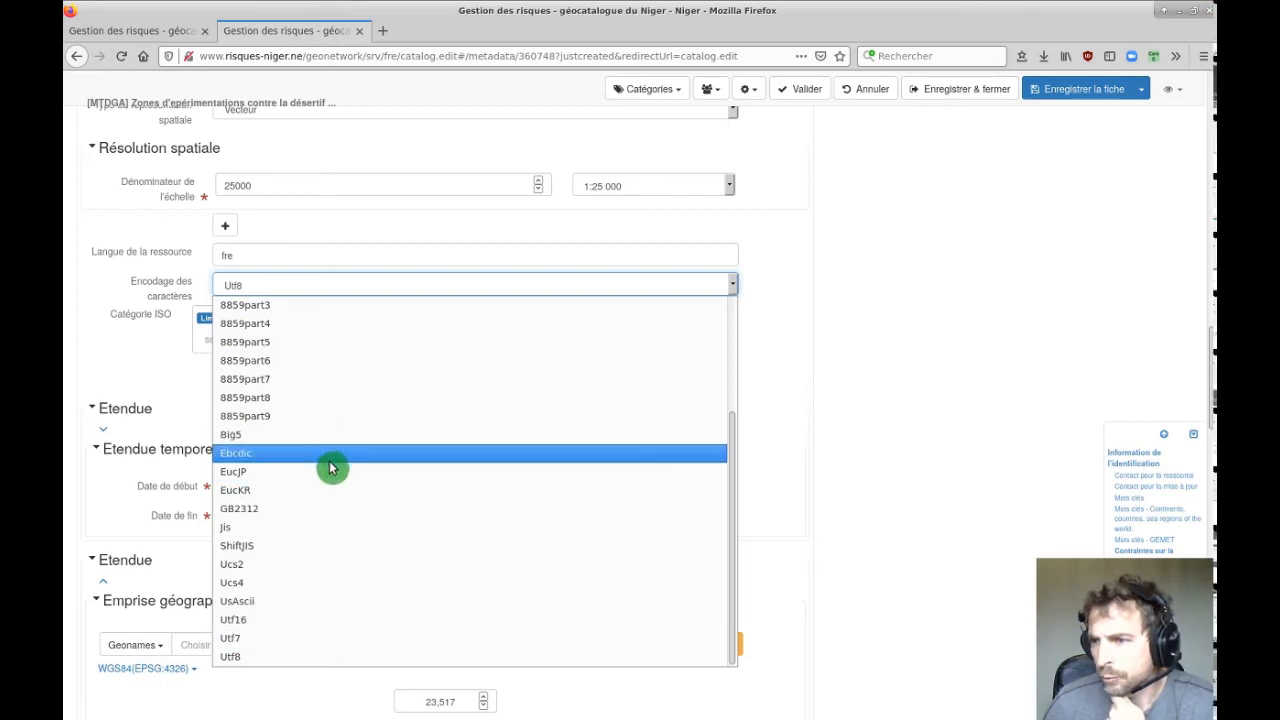
pyautogui.scroll(3, 331, 467)
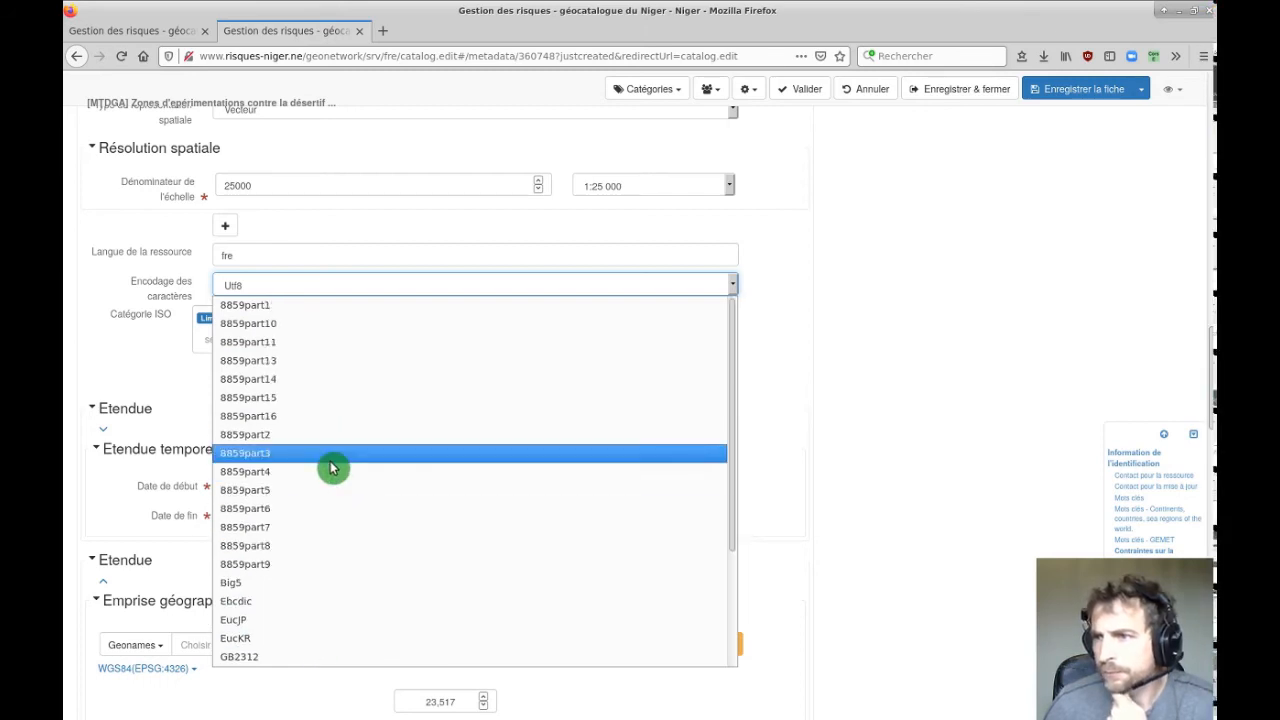
pyautogui.click(259, 399)
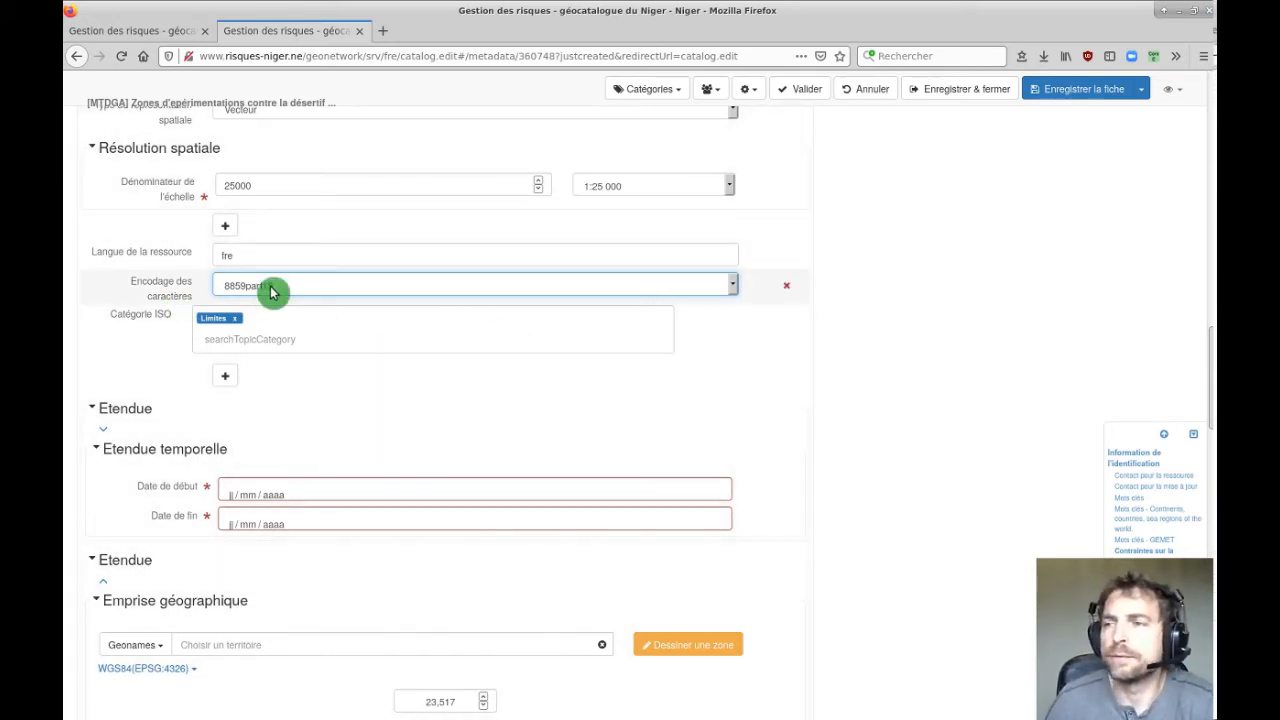
pyautogui.click(297, 290)
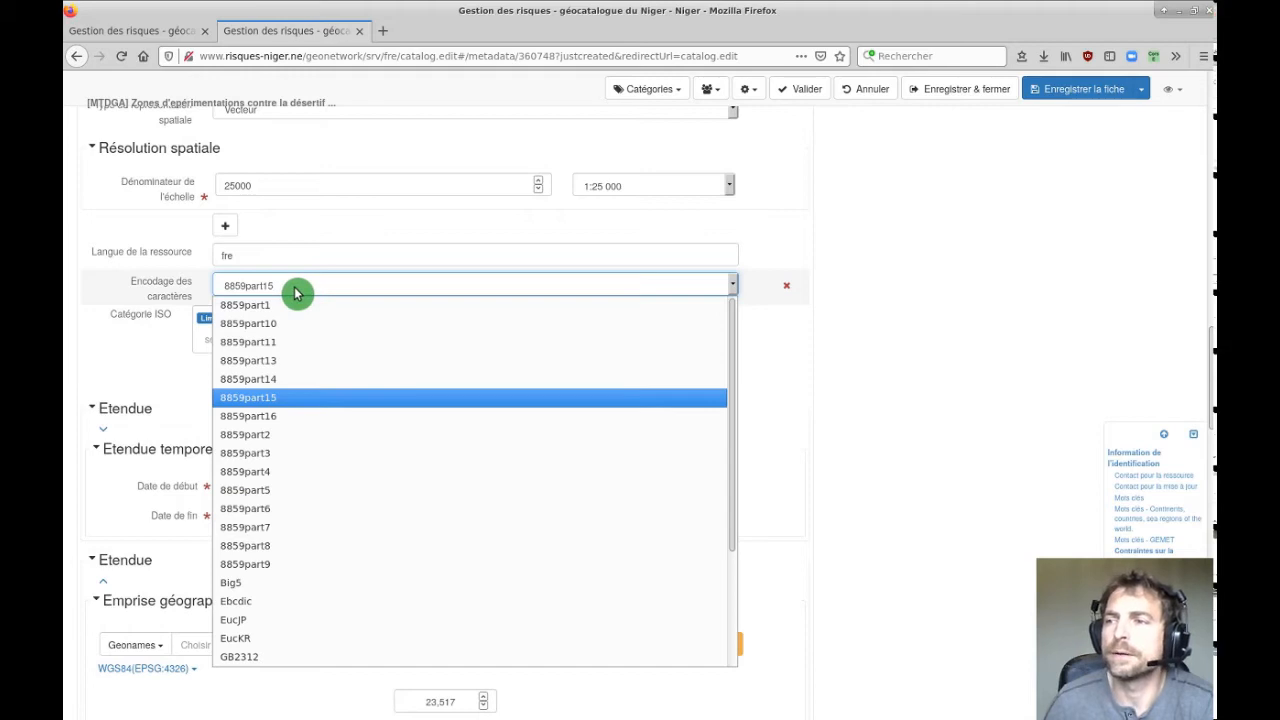
pyautogui.click(279, 292)
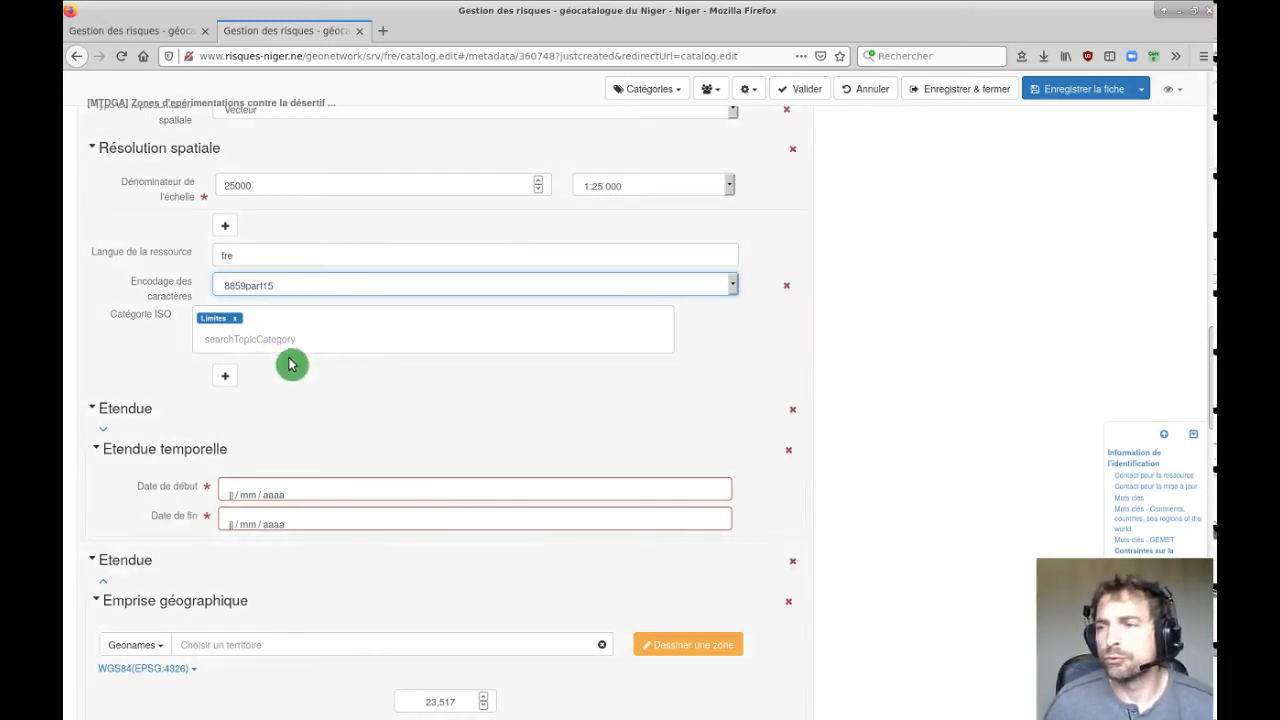
# Remove the Limites tag and add Biota and Environment as ISO topic categories.
pyautogui.click(237, 321)
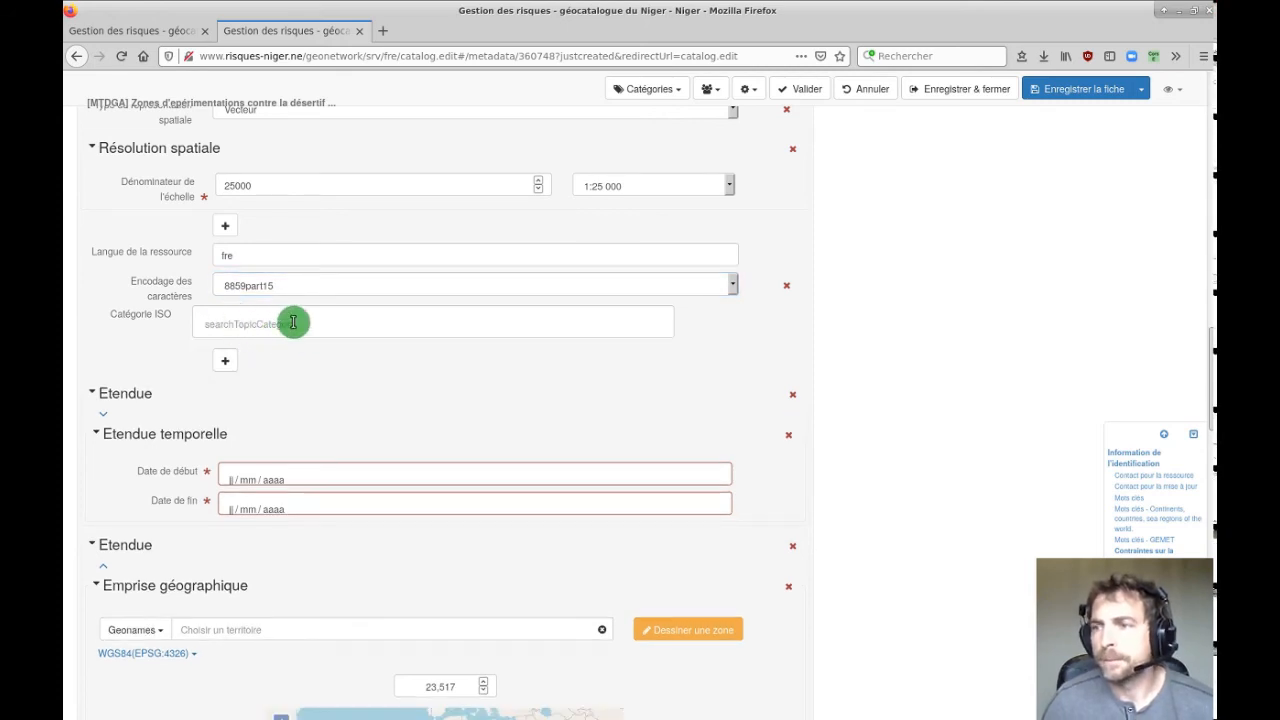
pyautogui.write('fg')
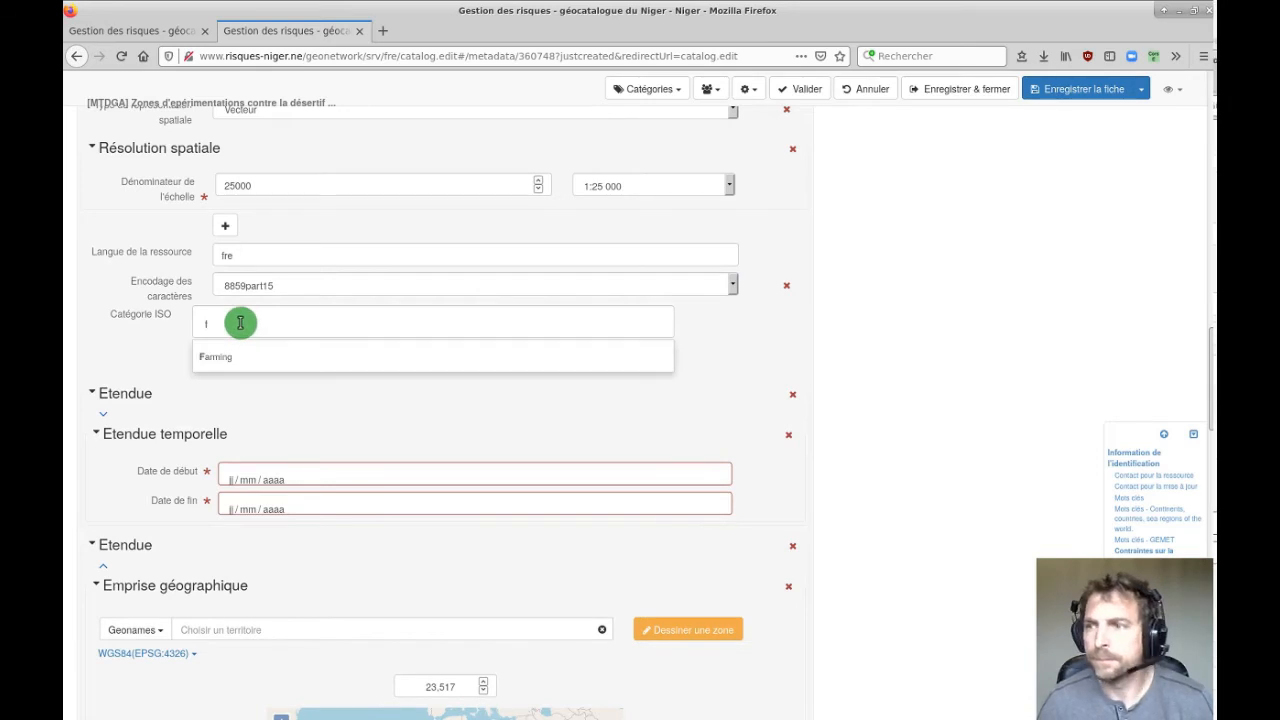
pyautogui.press('BackSpace')
pyautogui.press('BackSpace')
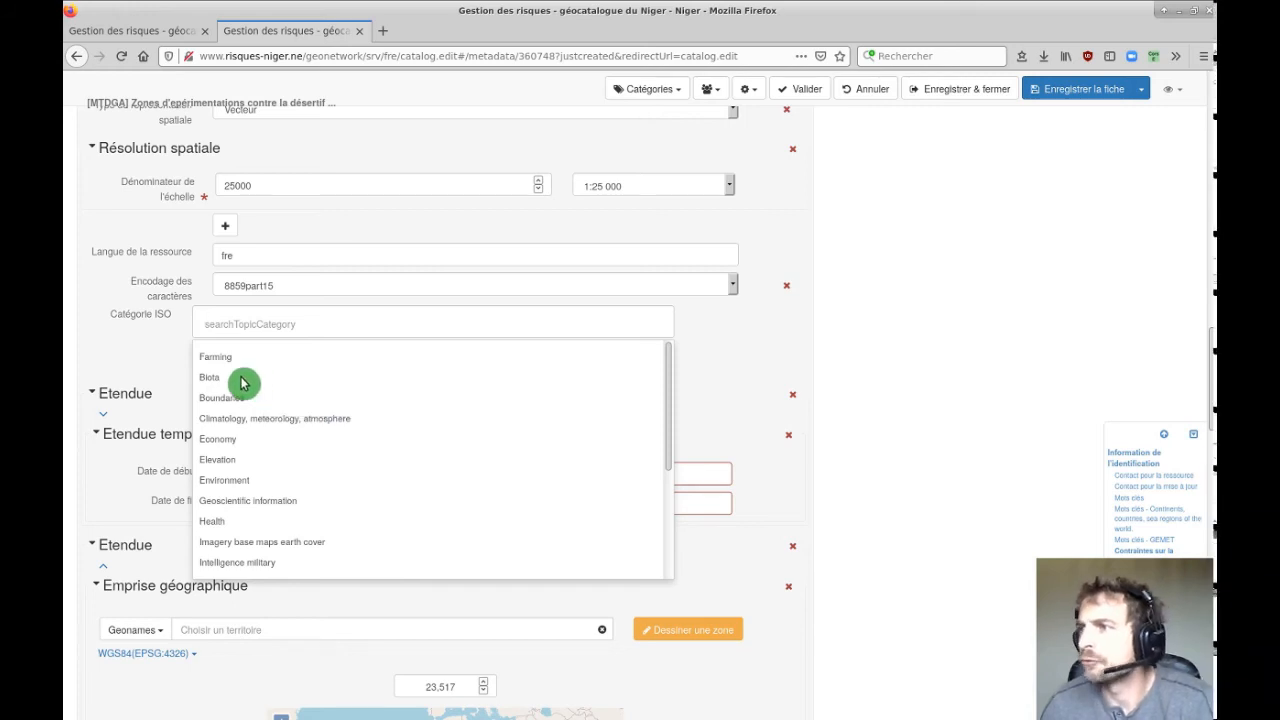
pyautogui.scroll(-5, 249, 386)
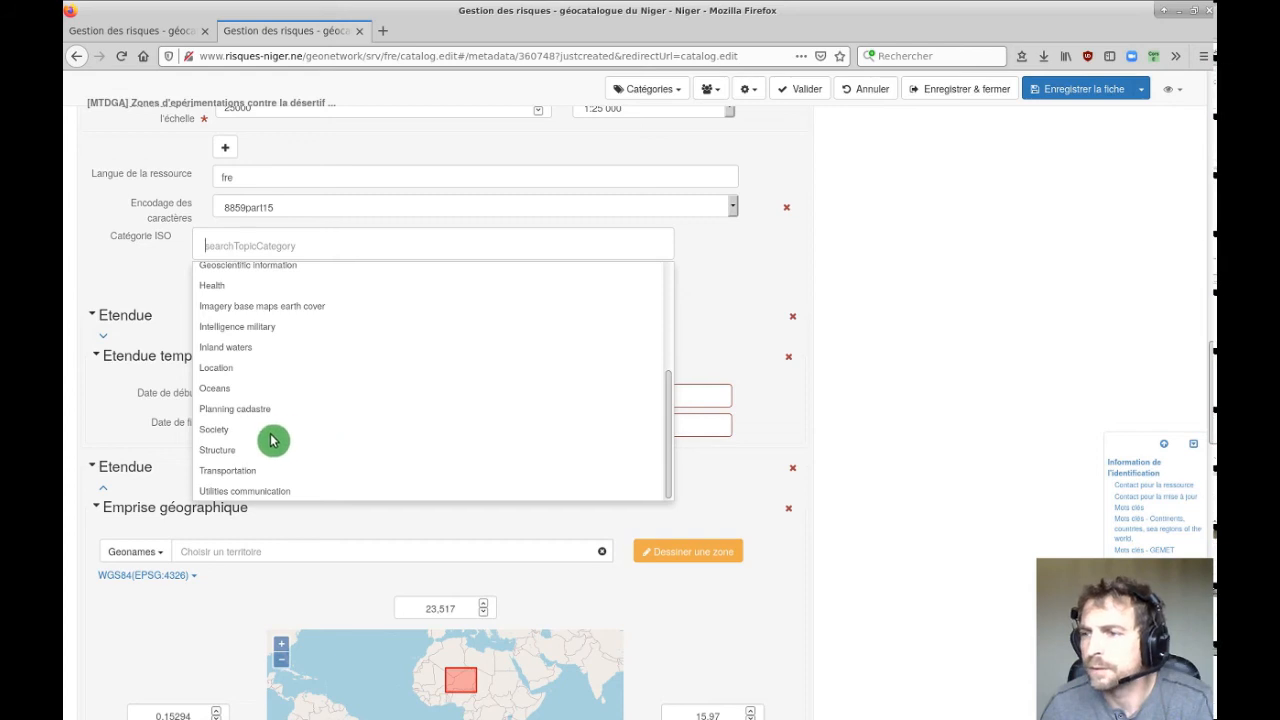
pyautogui.scroll(6, 283, 418)
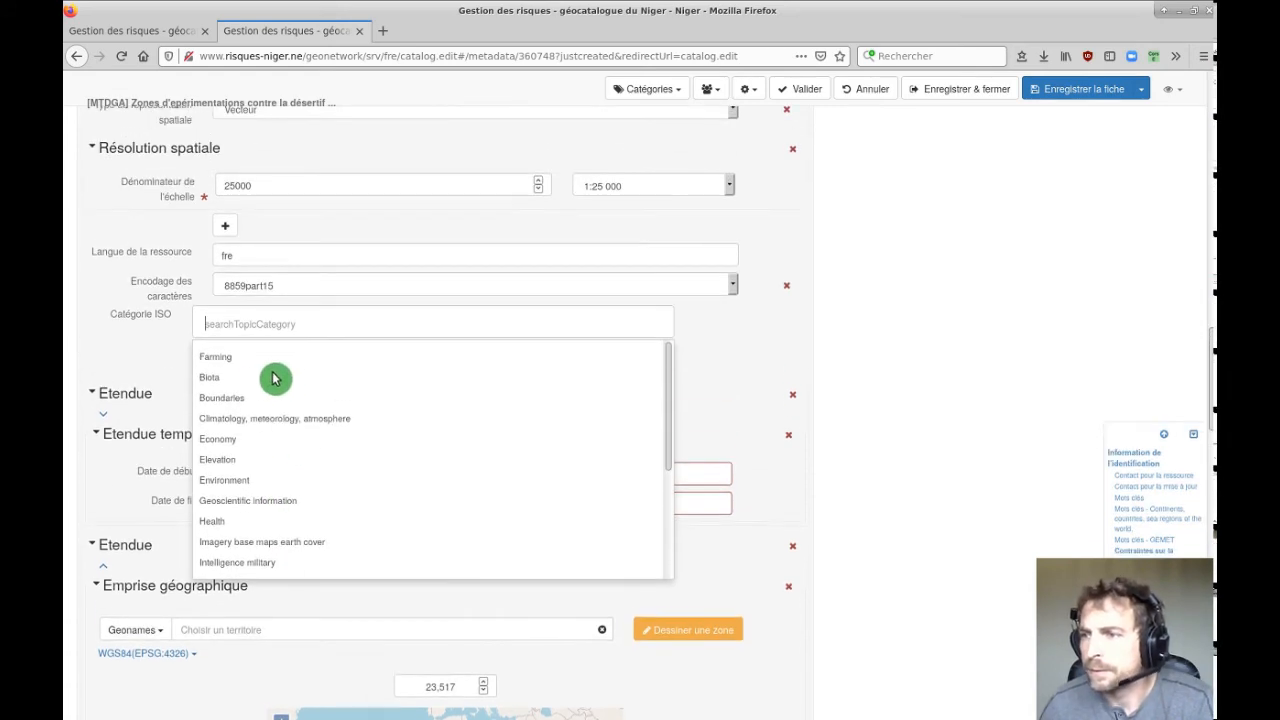
pyautogui.click(208, 378)
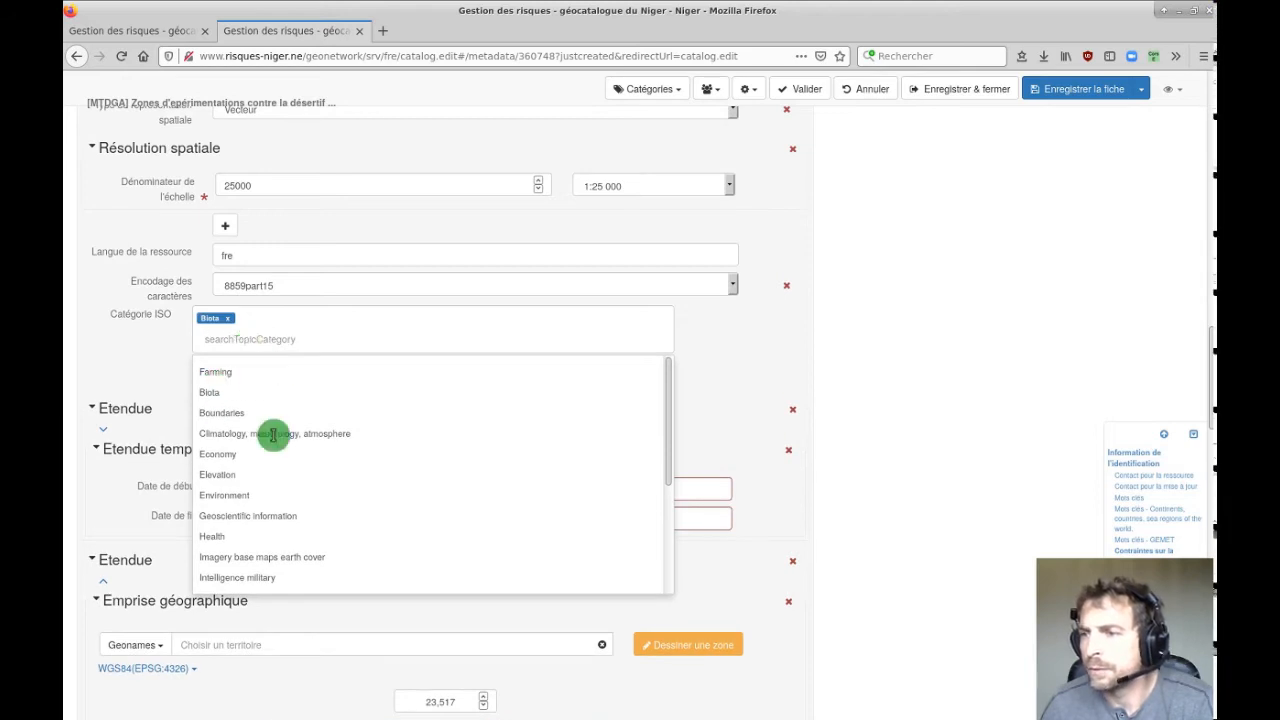
pyautogui.click(228, 494)
pyautogui.scroll(-3, 340, 423)
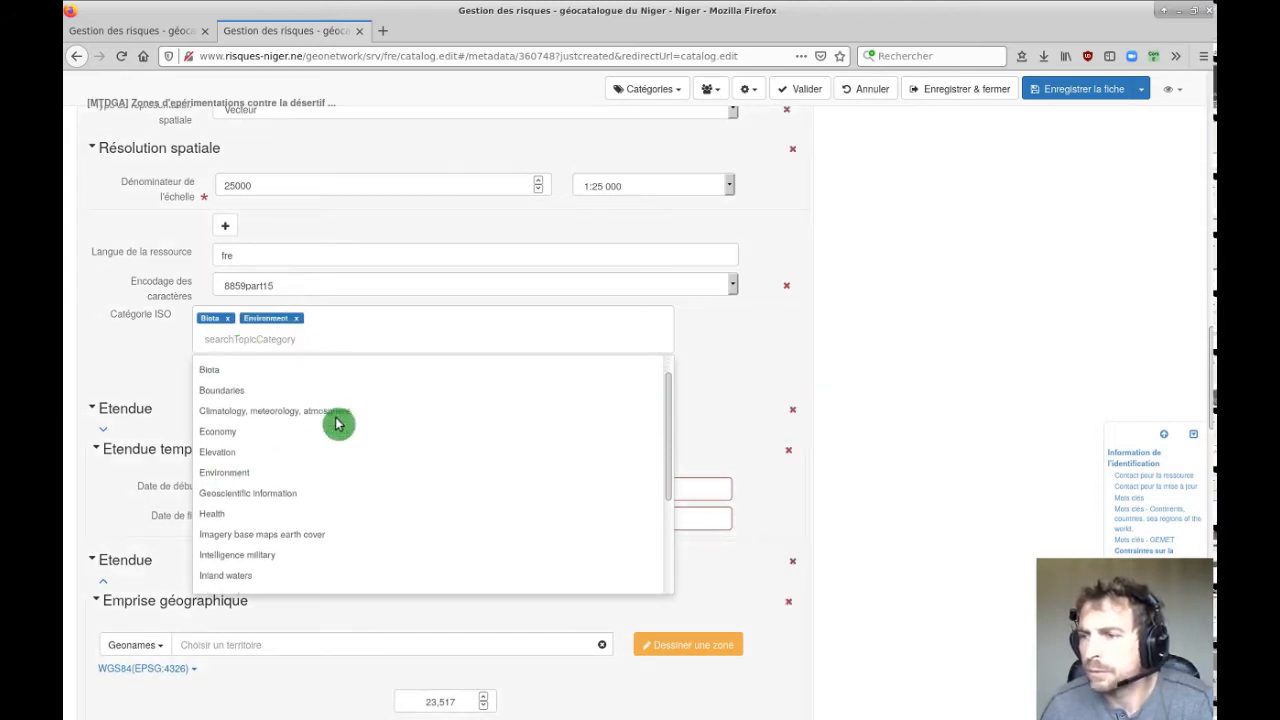
pyautogui.scroll(-2, 337, 424)
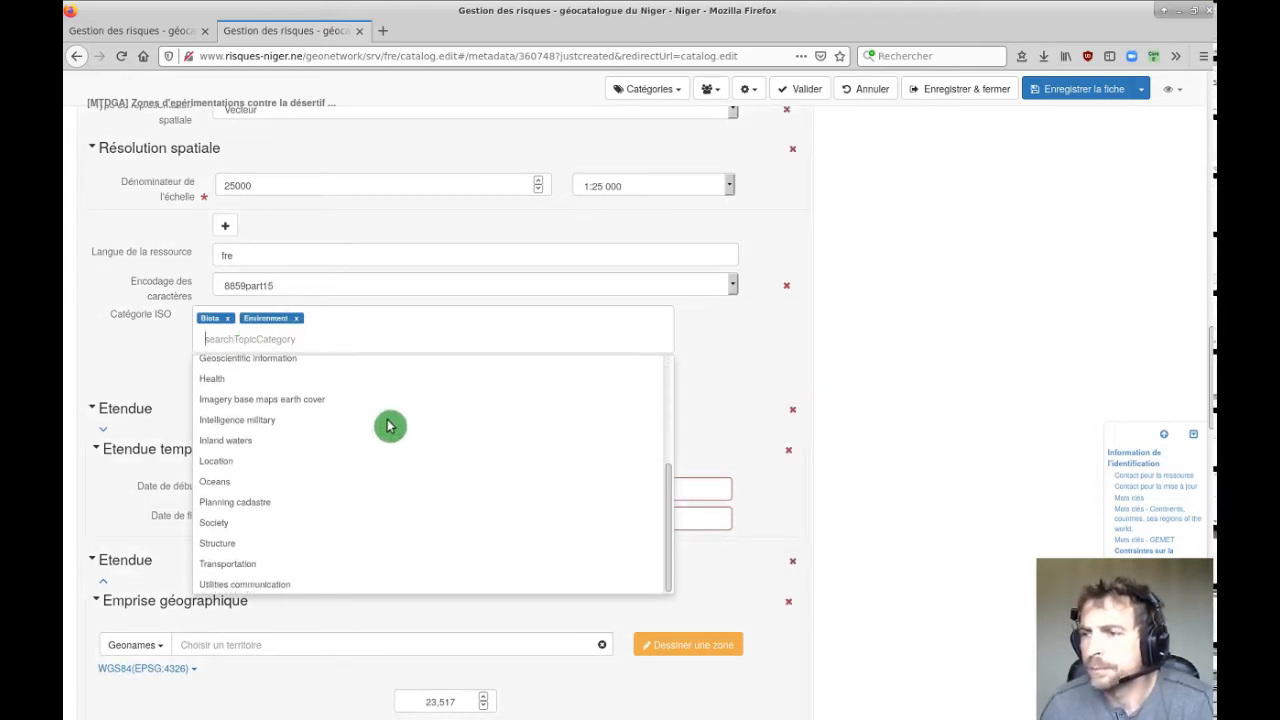
pyautogui.scroll(-1, 363, 485)
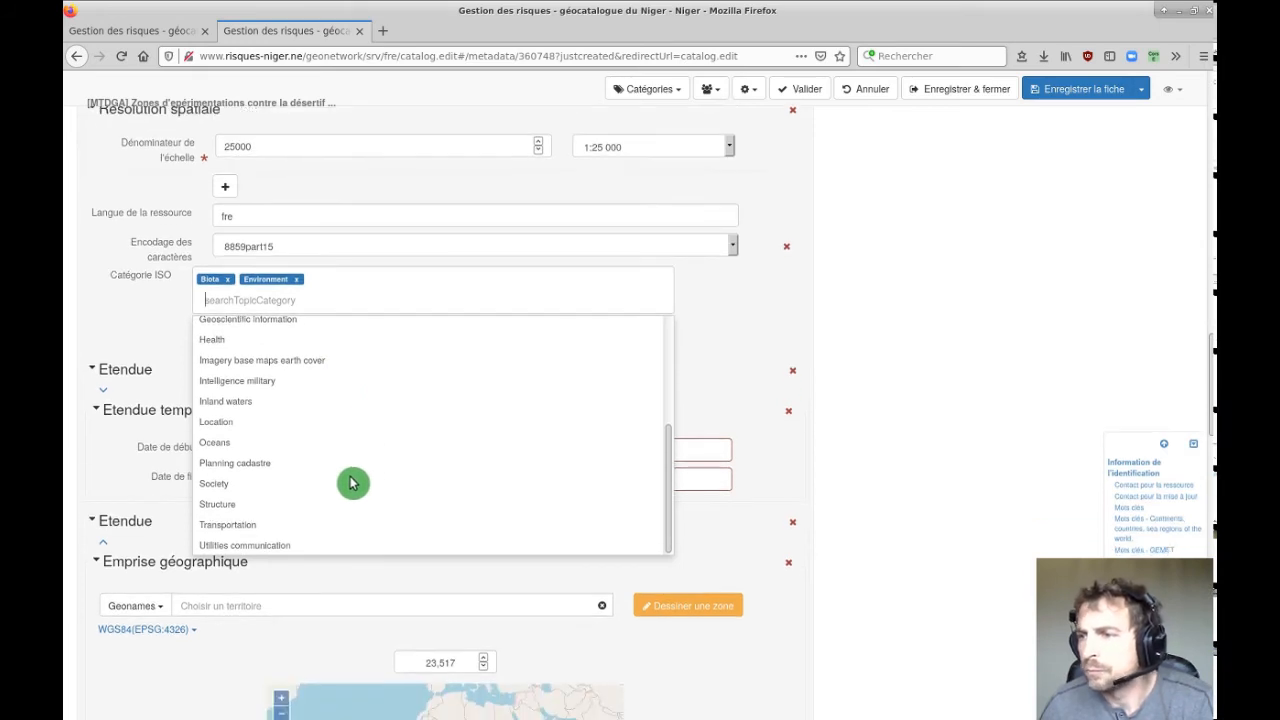
pyautogui.scroll(3, 351, 485)
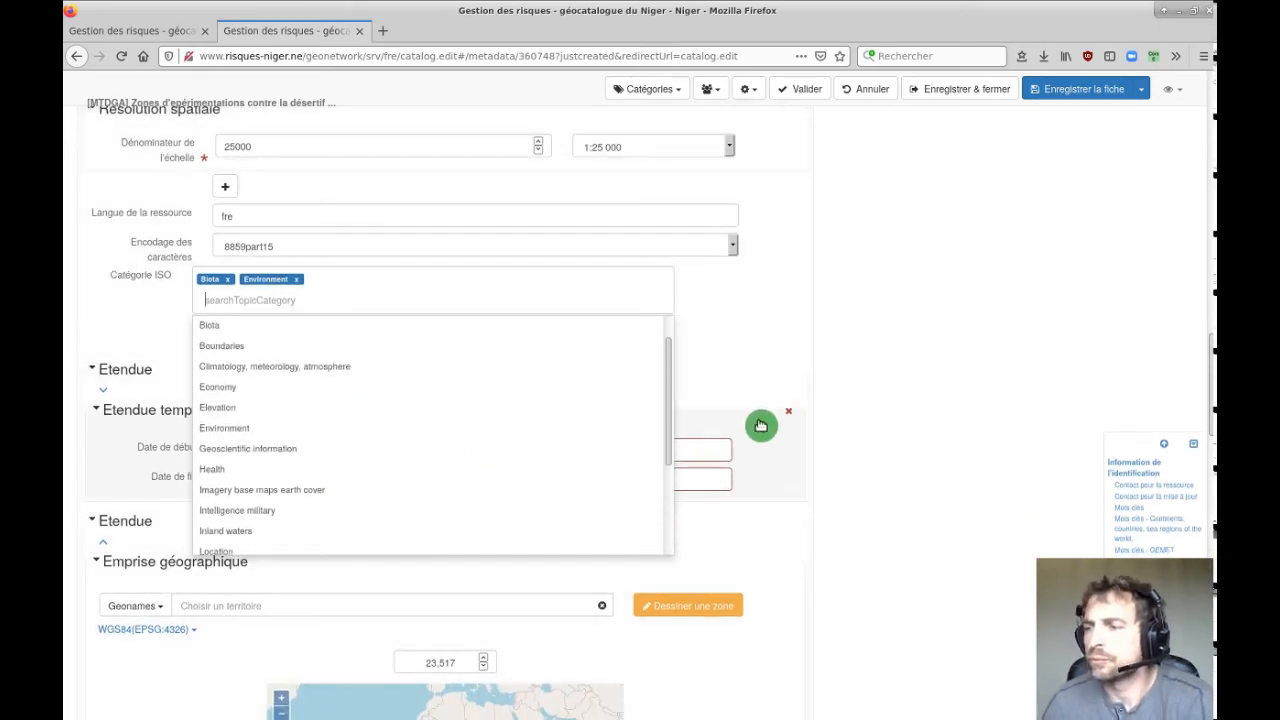
pyautogui.click(906, 315)
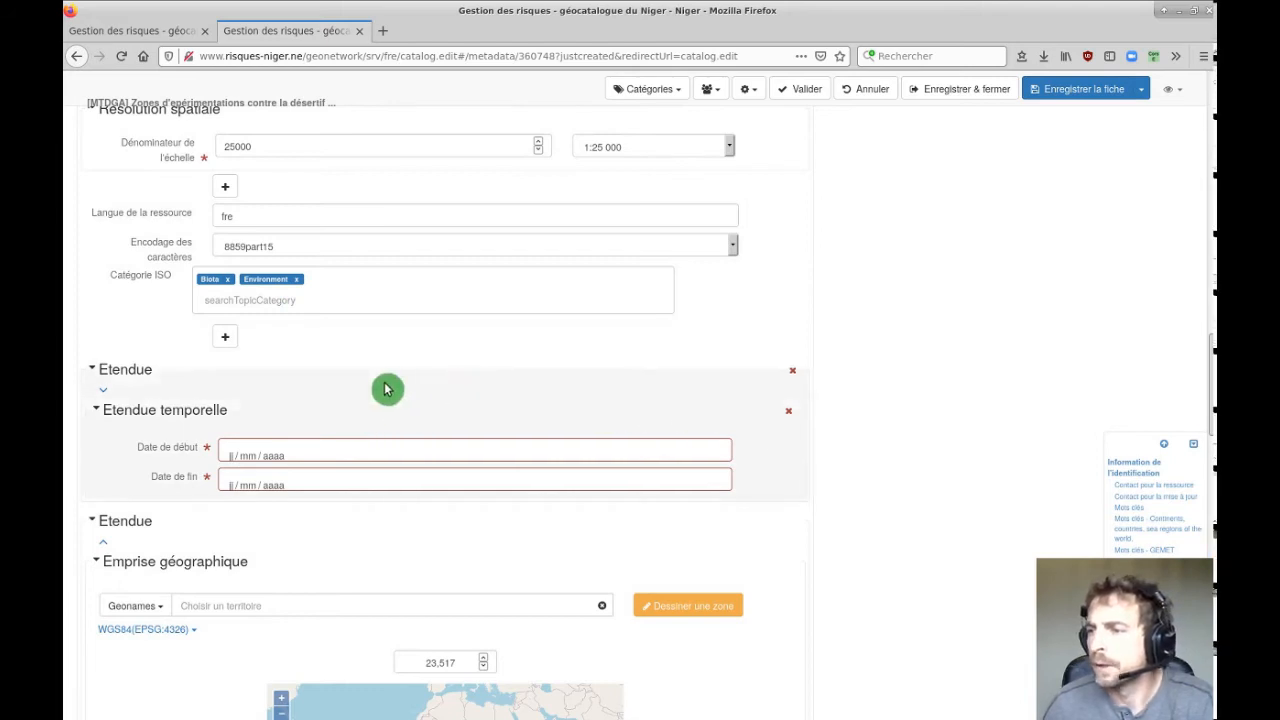
# Set the temporal extent start date to 15 August 2020.
pyautogui.click(310, 453)
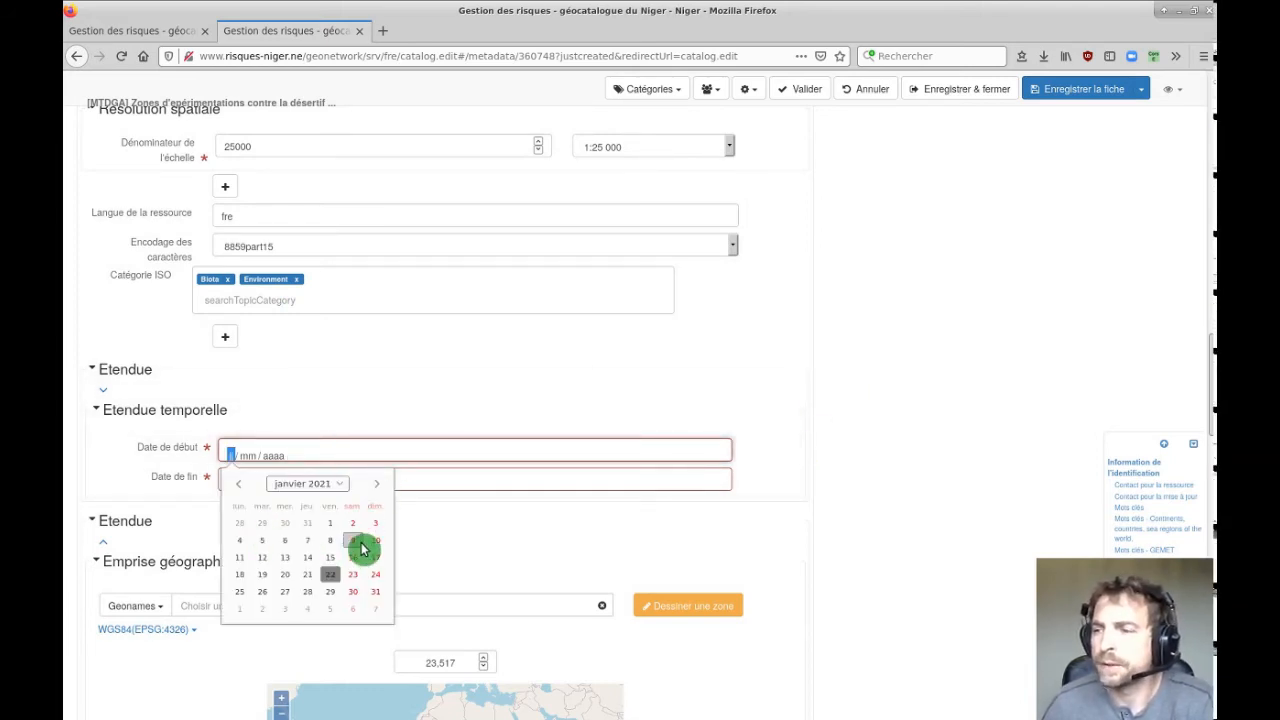
pyautogui.click(238, 483)
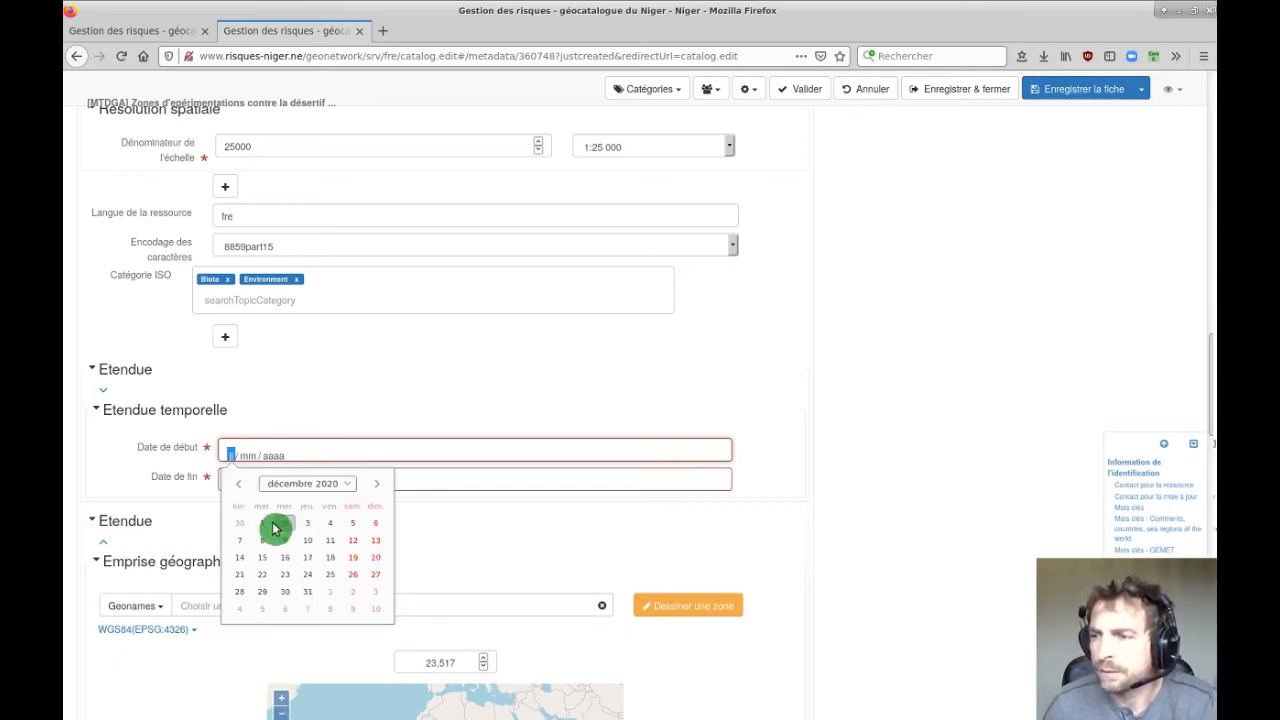
pyautogui.click(239, 484)
pyautogui.click(239, 484)
pyautogui.click(239, 484)
pyautogui.click(239, 484)
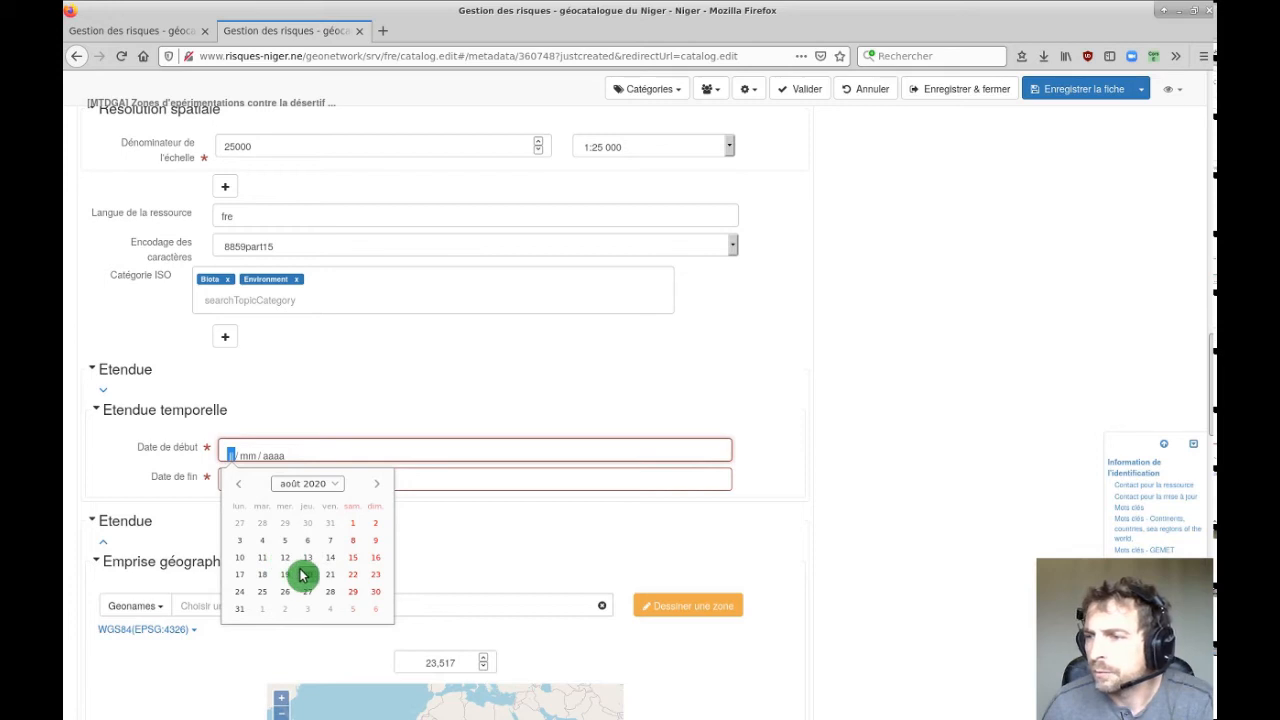
pyautogui.click(353, 558)
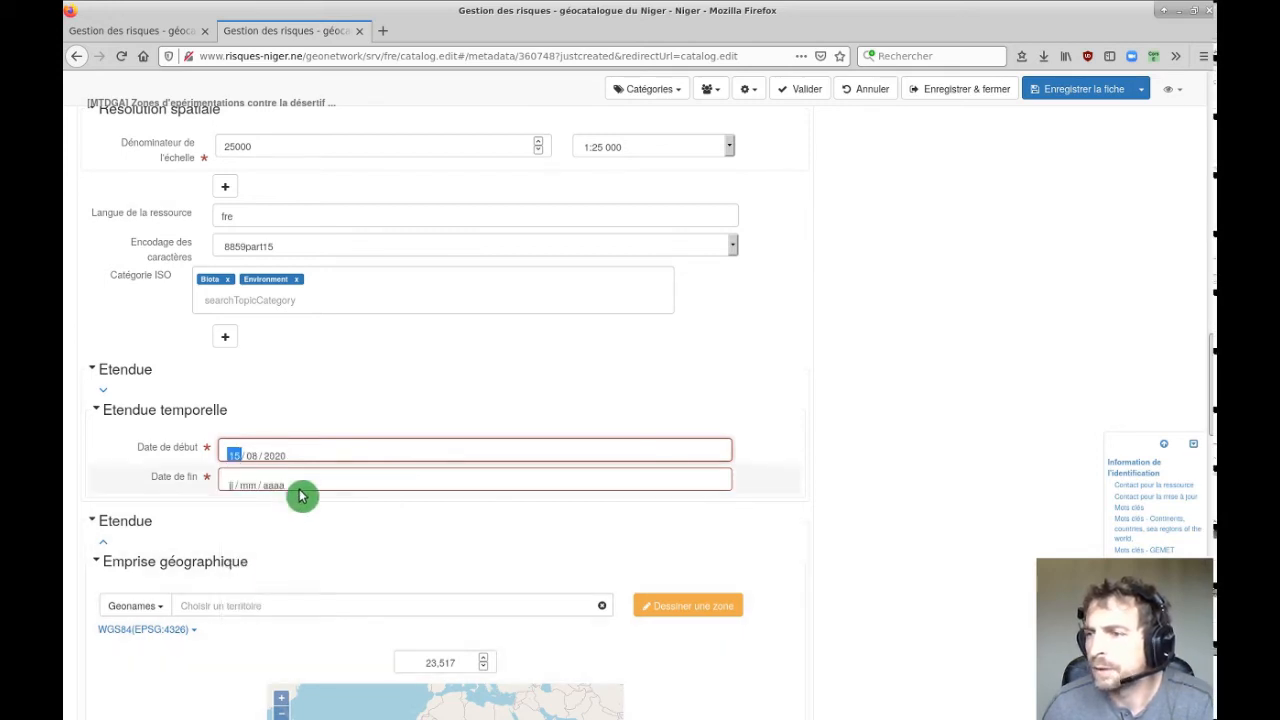
# Set the temporal extent end date to 15 August 2021.
pyautogui.click(300, 485)
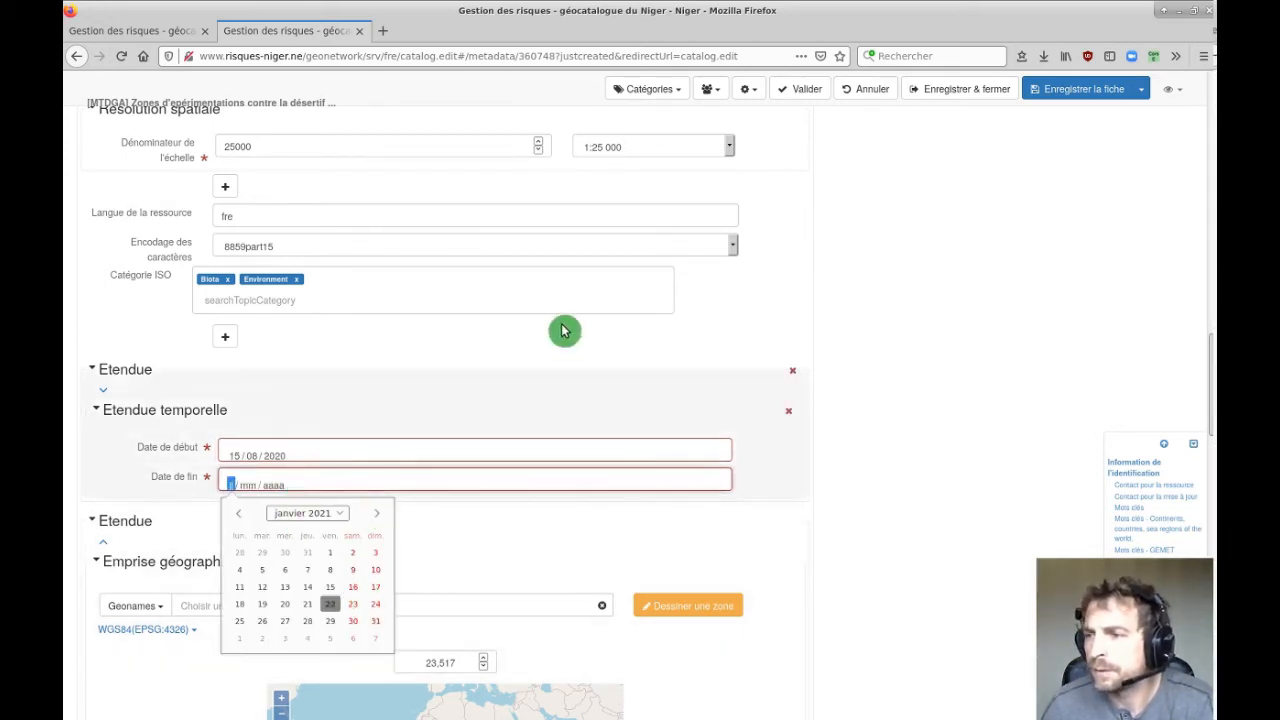
pyautogui.click(384, 518)
pyautogui.click(384, 518)
pyautogui.click(384, 518)
pyautogui.click(383, 518)
pyautogui.click(386, 519)
pyautogui.click(386, 519)
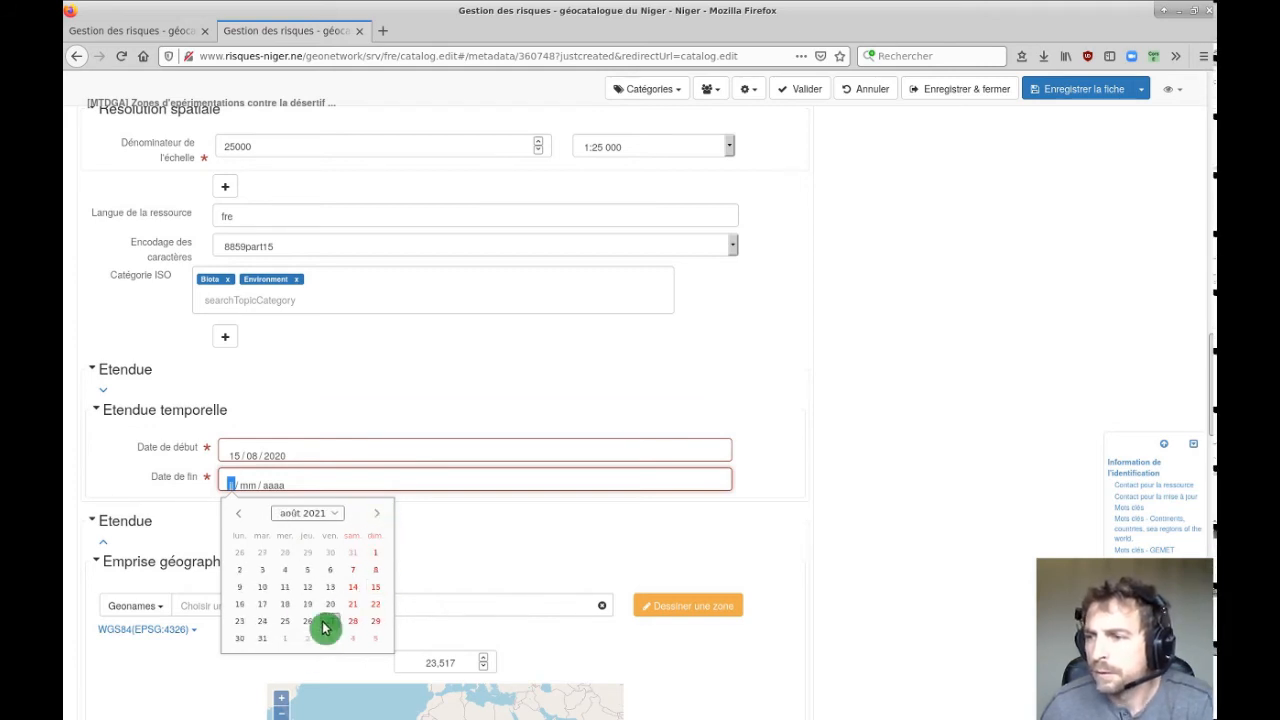
pyautogui.click(375, 590)
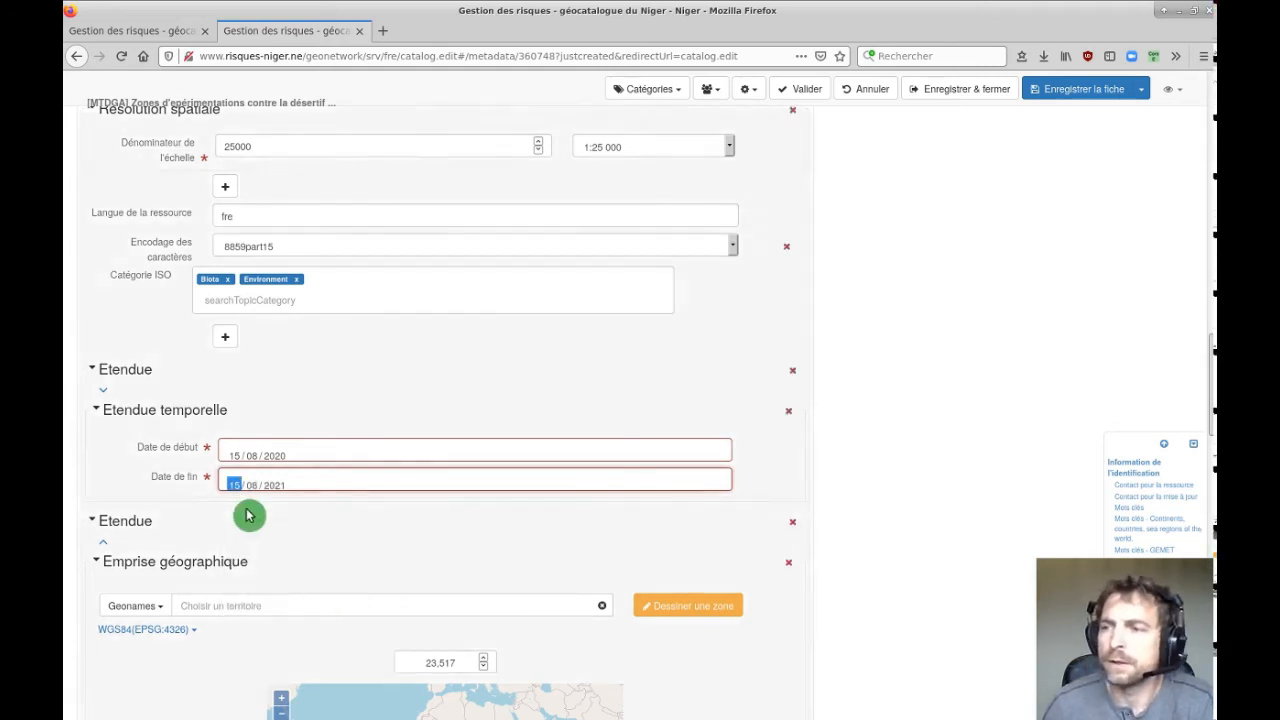
# Scroll down to Emprise géographique, showing the Niger bounding box (N 23,517, S 11,696, W 0,15294, E 15,97).
pyautogui.scroll(-3, 925, 472)
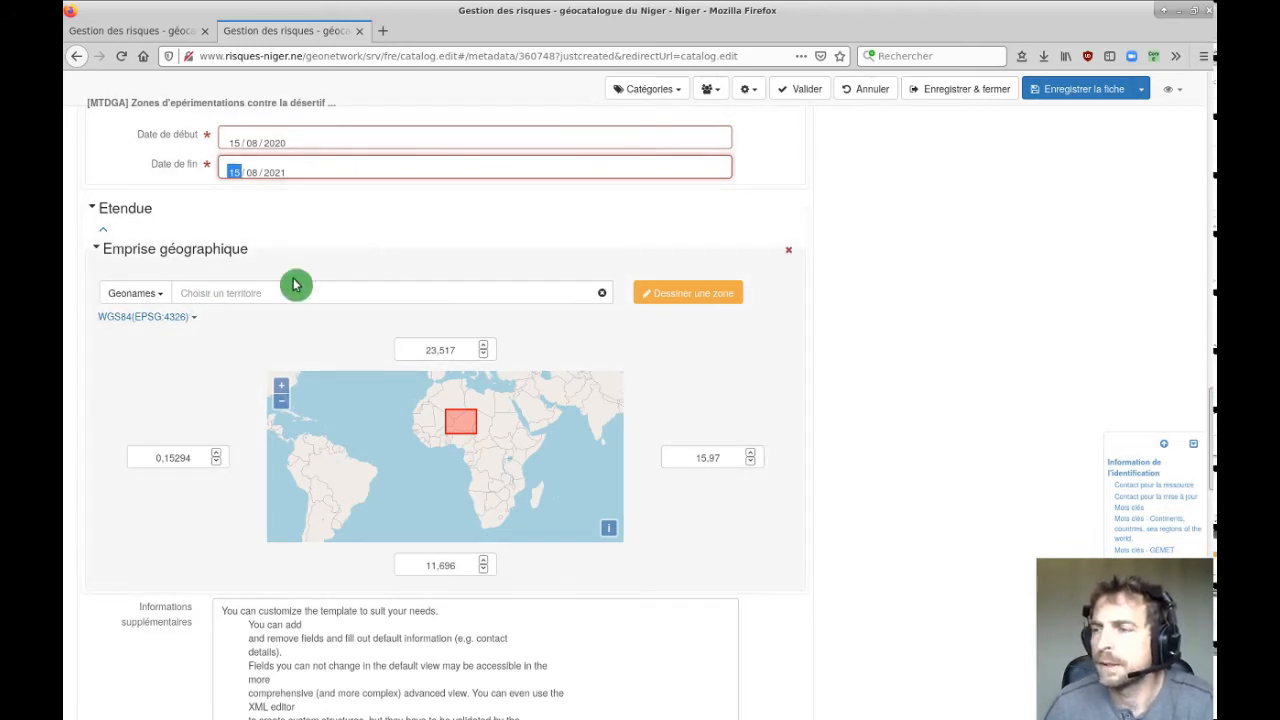
pyautogui.scroll(-1, 461, 304)
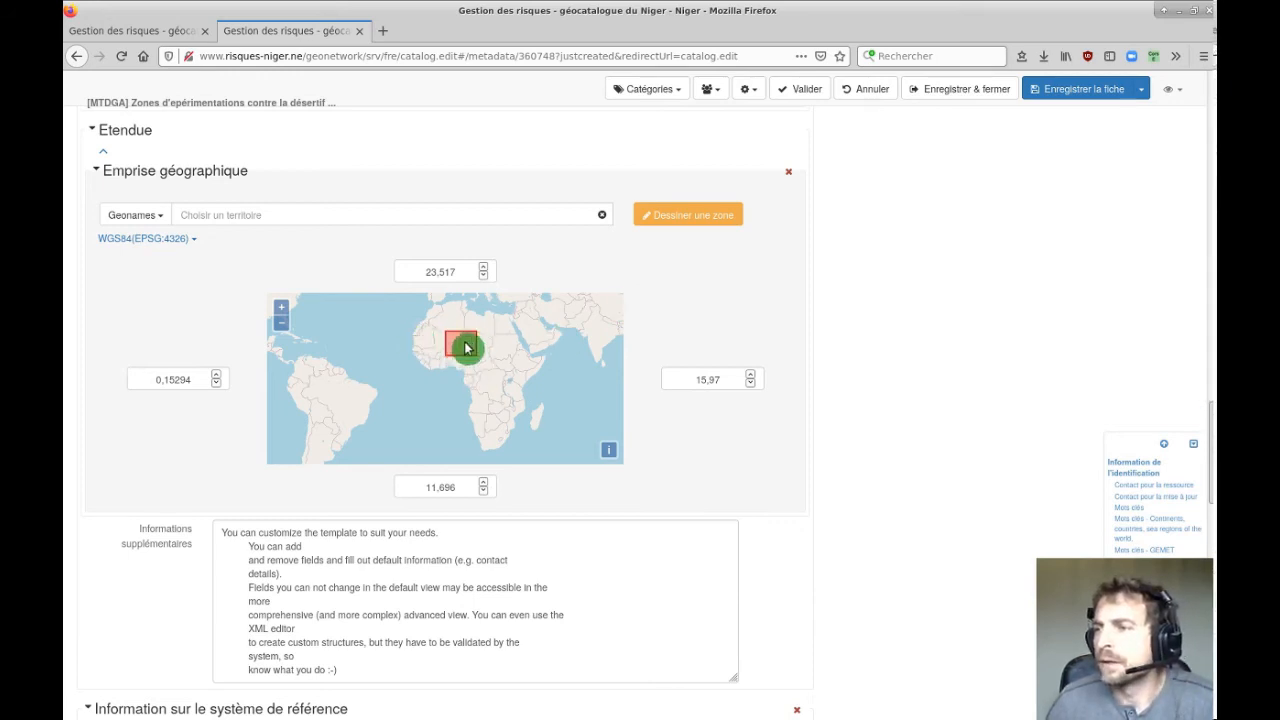
pyautogui.click(152, 215)
# Search 'agadez' as a territory, toggling the source between Geonames and Pays, then clear it and zoom the map onto Niger.
pyautogui.click(145, 240)
pyautogui.click(222, 210)
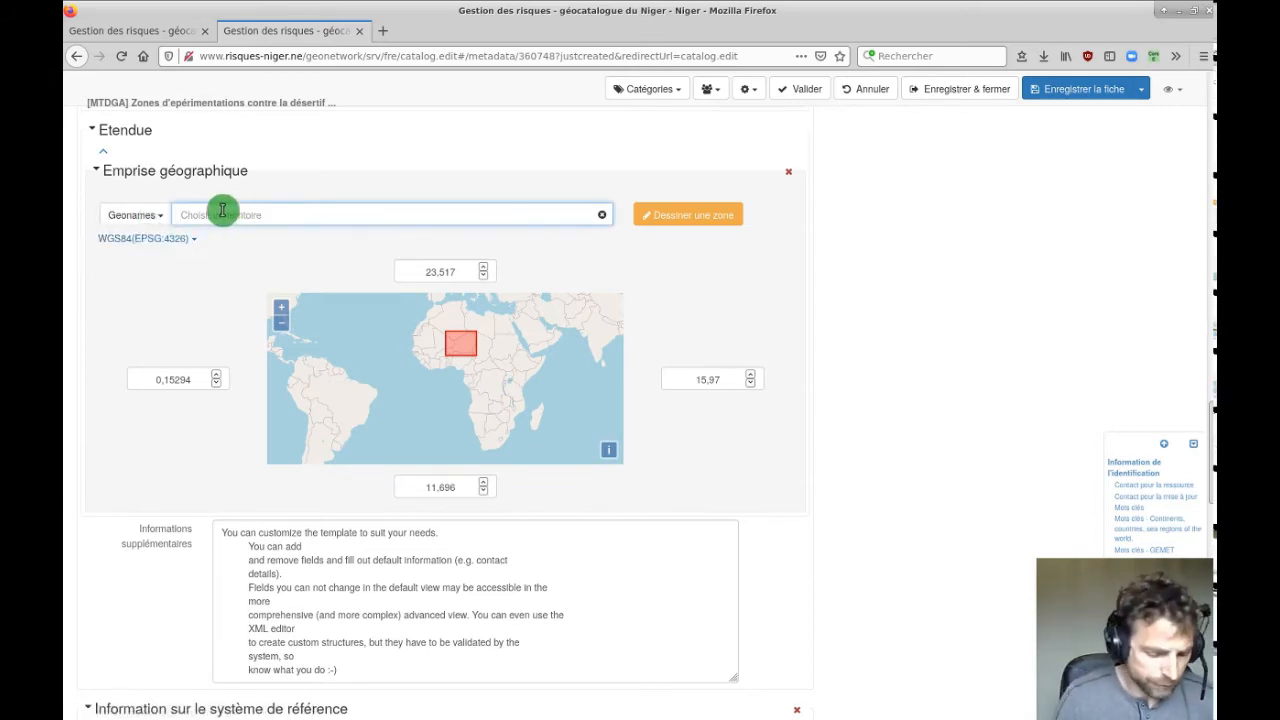
pyautogui.write('agadez')
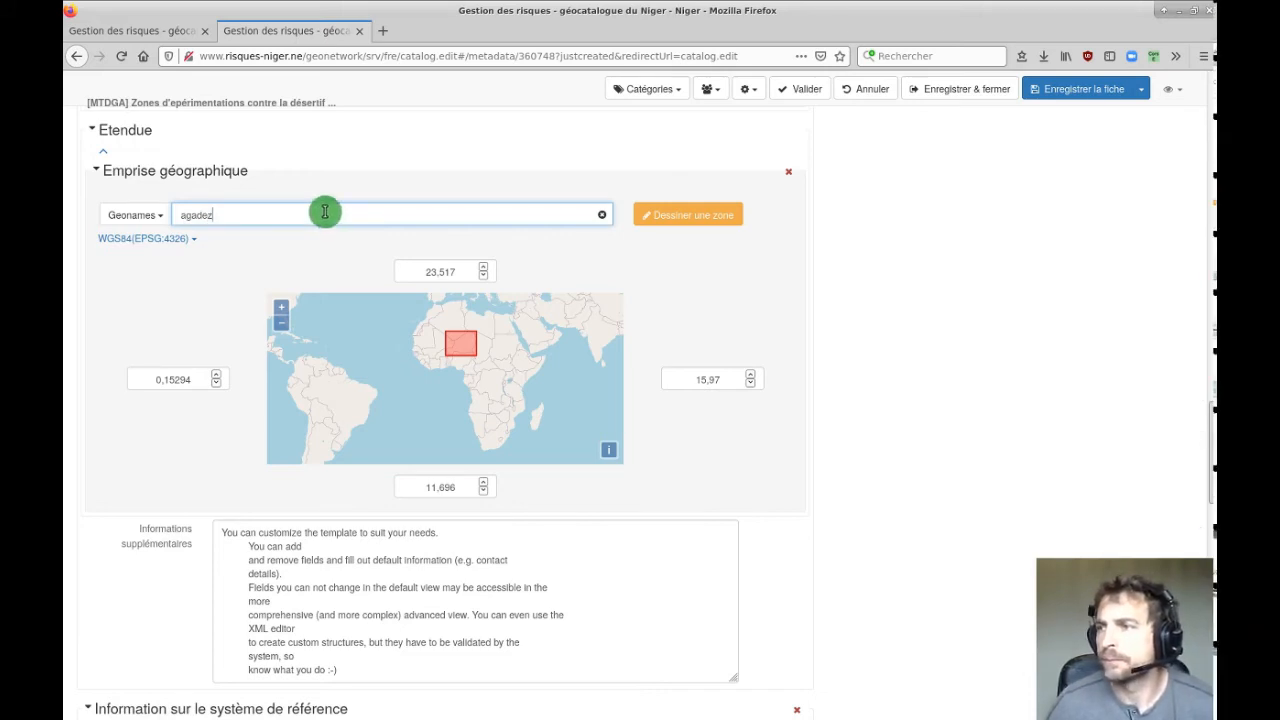
pyautogui.click(147, 216)
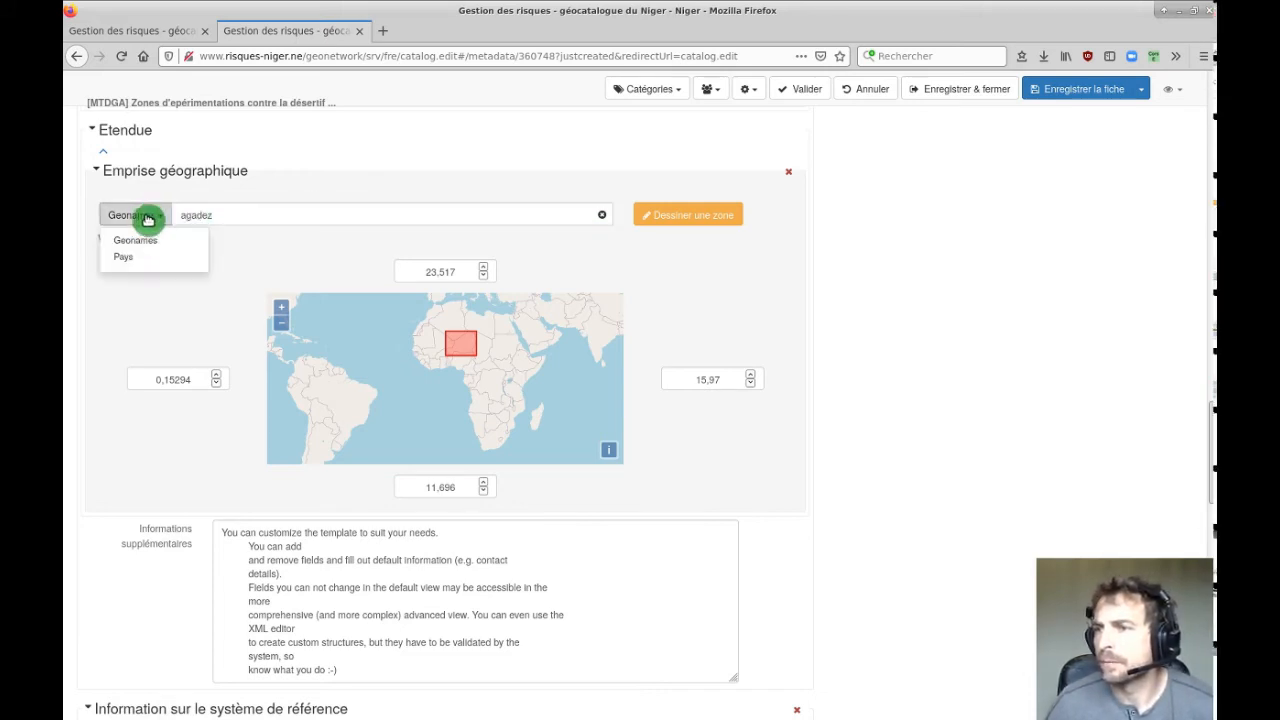
pyautogui.click(136, 256)
pyautogui.click(140, 217)
pyautogui.click(132, 242)
pyautogui.click(251, 214)
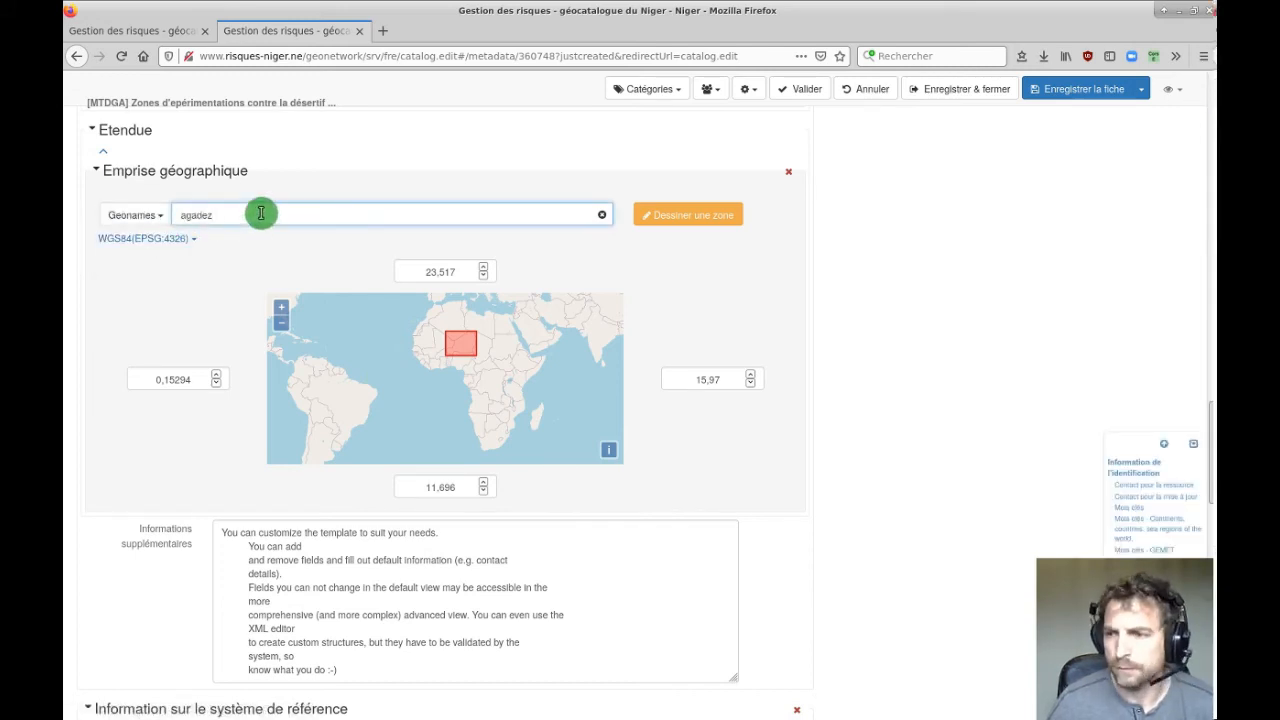
pyautogui.click(602, 216)
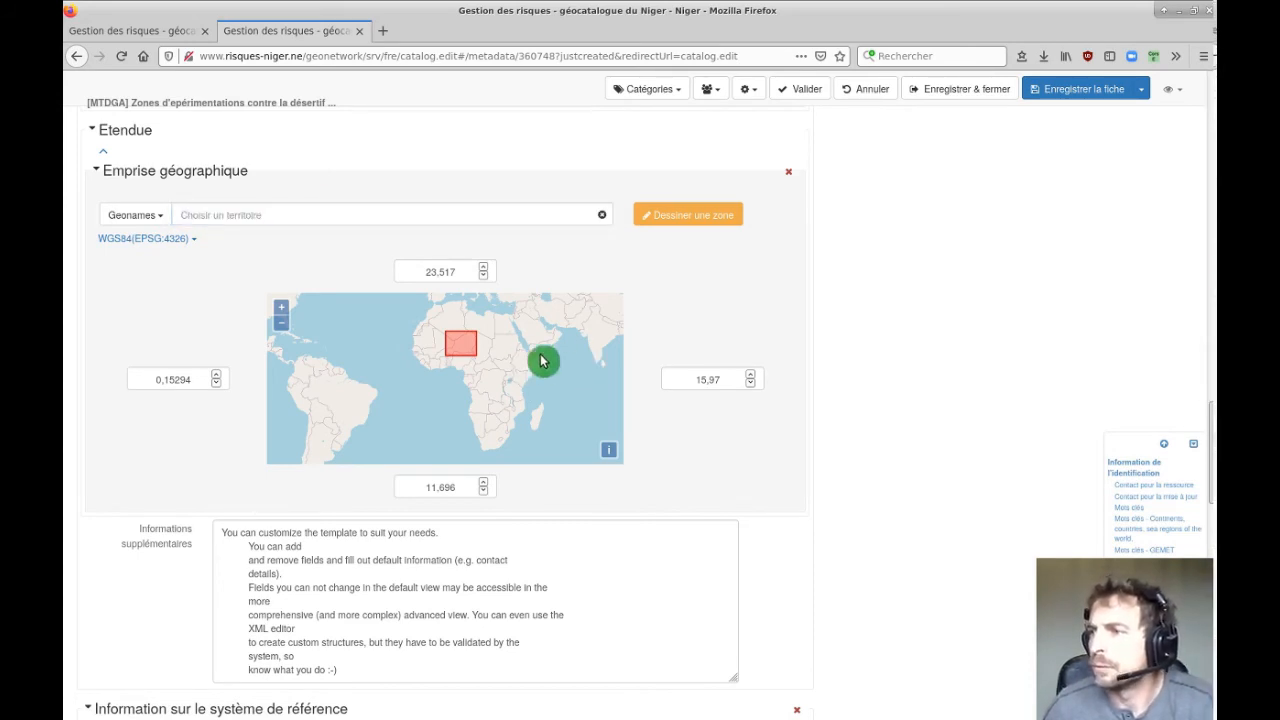
pyautogui.scroll(3, 463, 350)
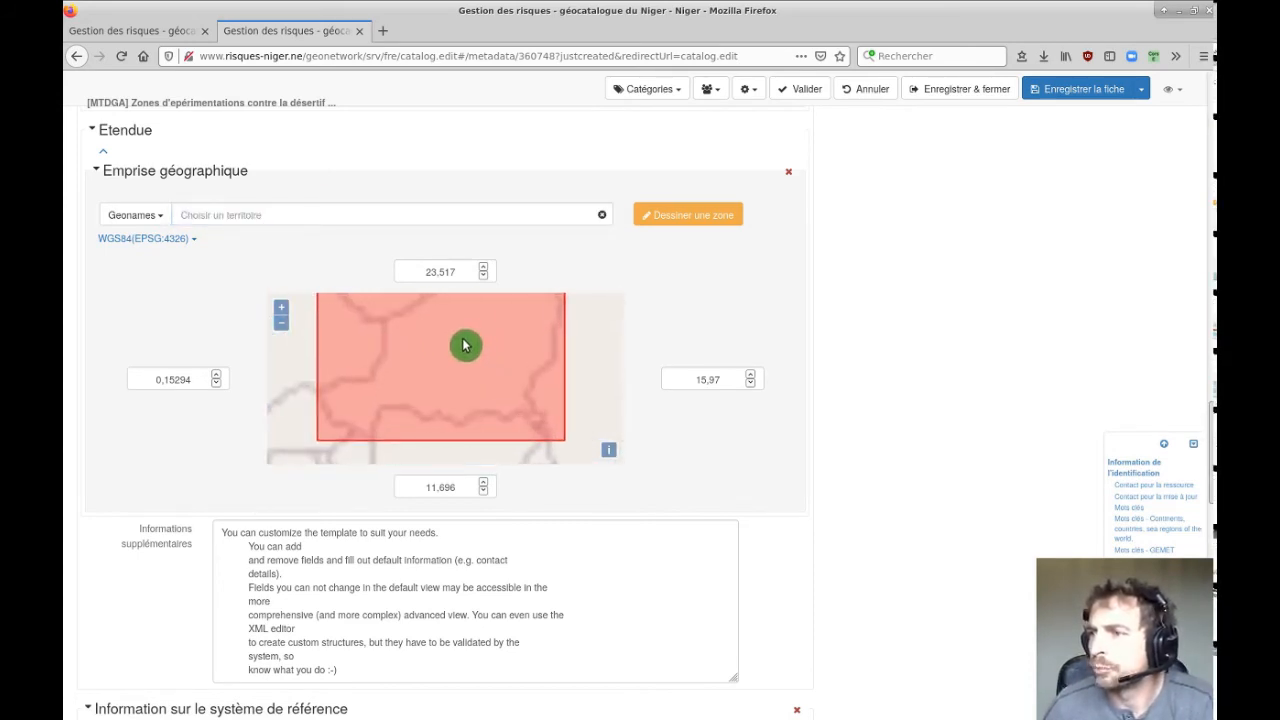
# Draw an extent box around Agadez: east 8.29426651–16.07258682, north 17.98831416–22.11533119.
pyautogui.click(186, 380)
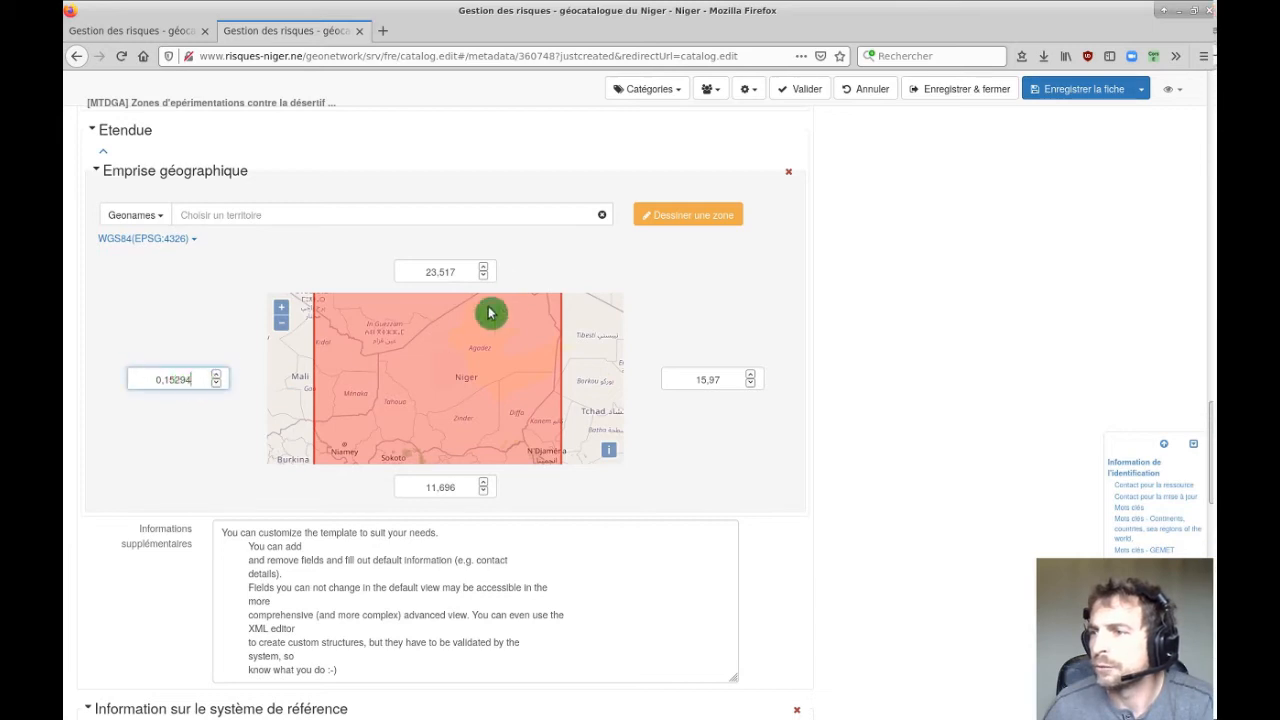
pyautogui.moveTo(468, 271); pyautogui.dragTo(411, 271)
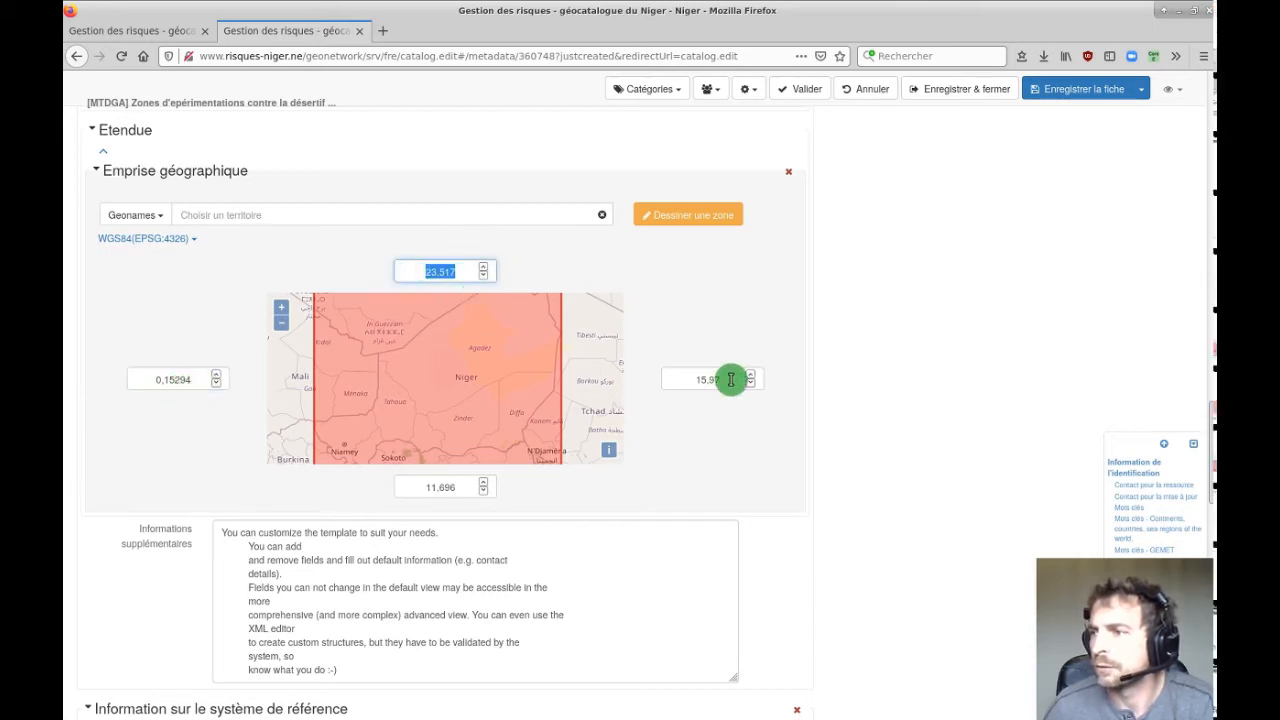
pyautogui.moveTo(731, 380); pyautogui.dragTo(698, 377)
pyautogui.click(170, 241)
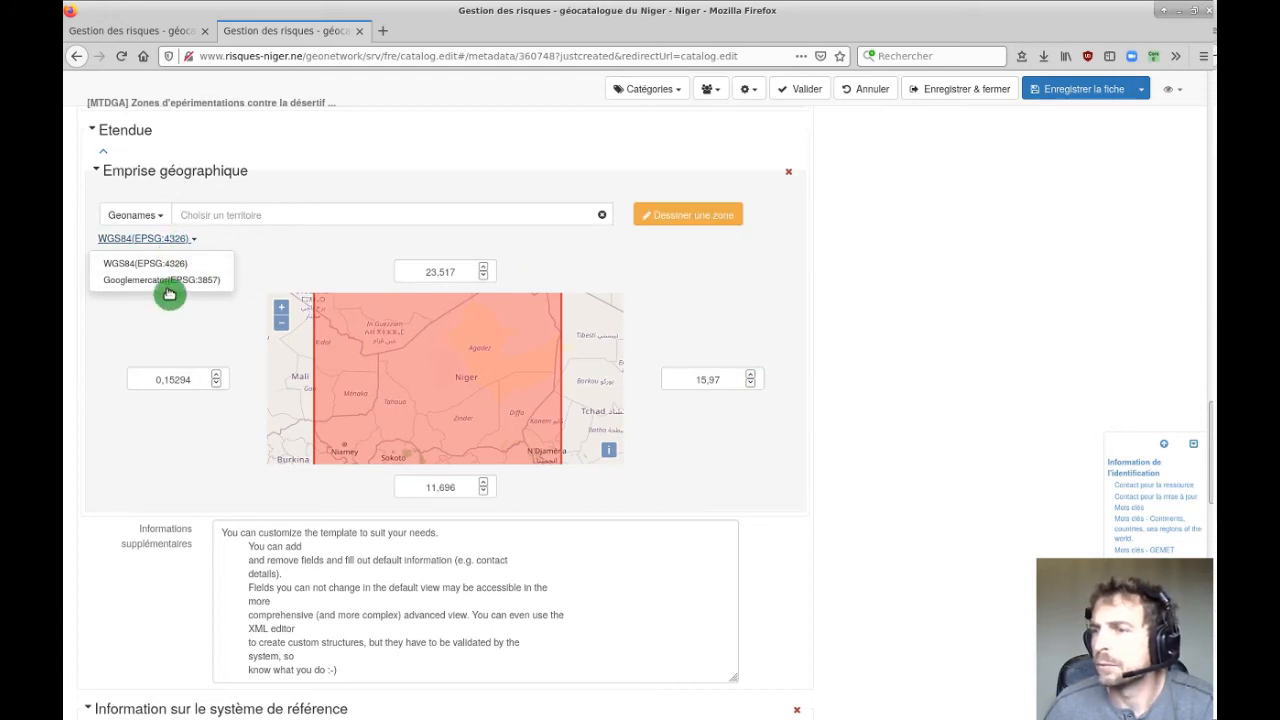
pyautogui.click(700, 224)
pyautogui.moveTo(508, 391); pyautogui.dragTo(377, 343)
pyautogui.click(684, 222)
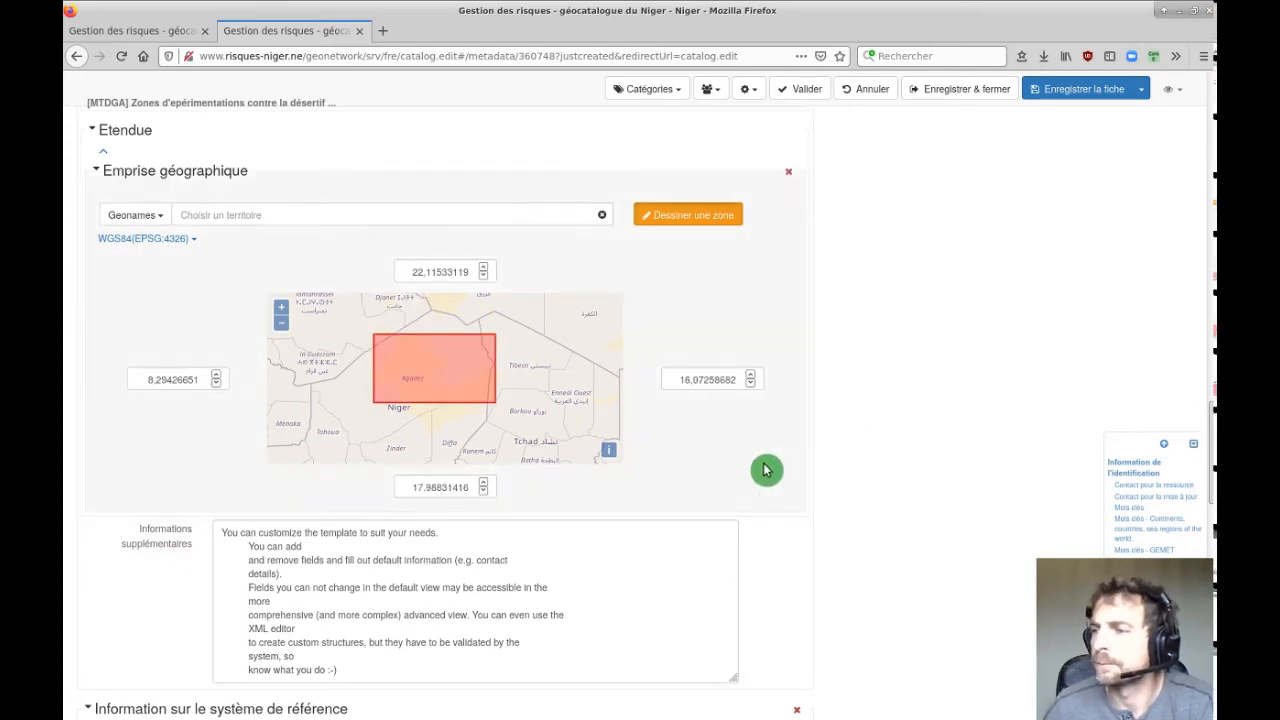
# Replace the template supplementary information with a description of plot zoning digitised from land-cover satellite data.
pyautogui.scroll(-3, 929, 468)
pyautogui.scroll(-1, 929, 468)
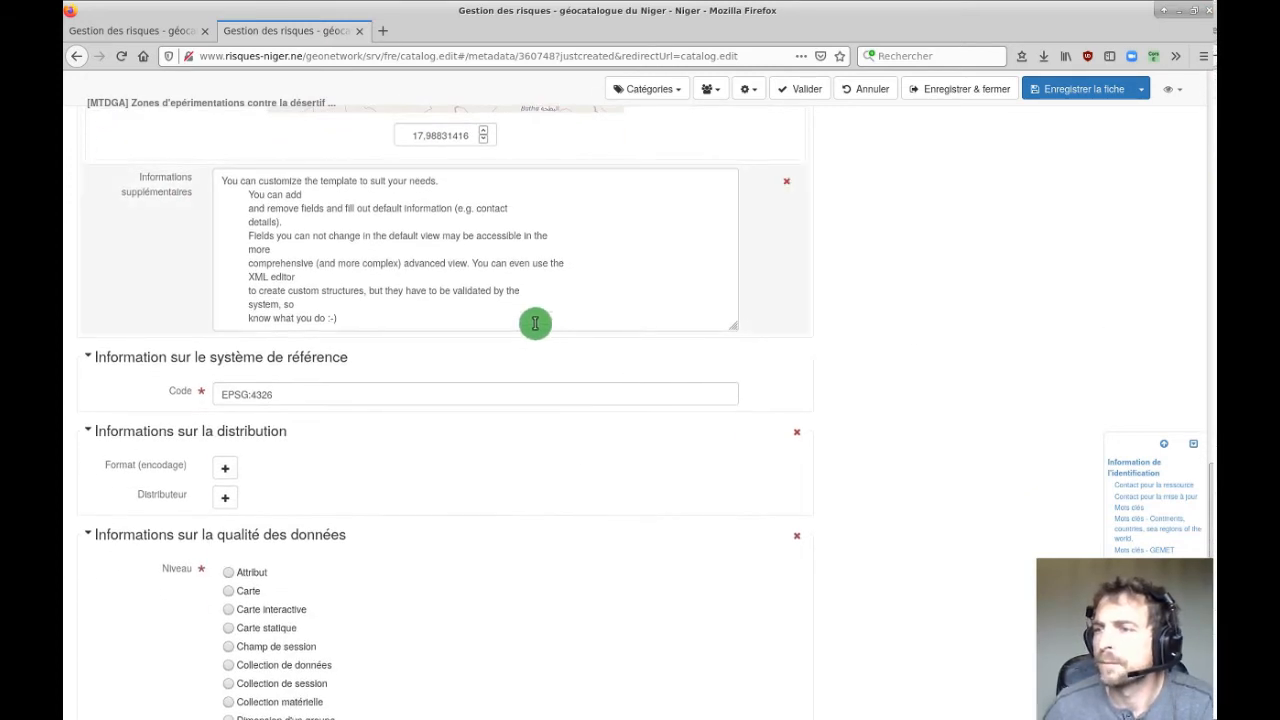
pyautogui.moveTo(224, 182); pyautogui.dragTo(435, 318)
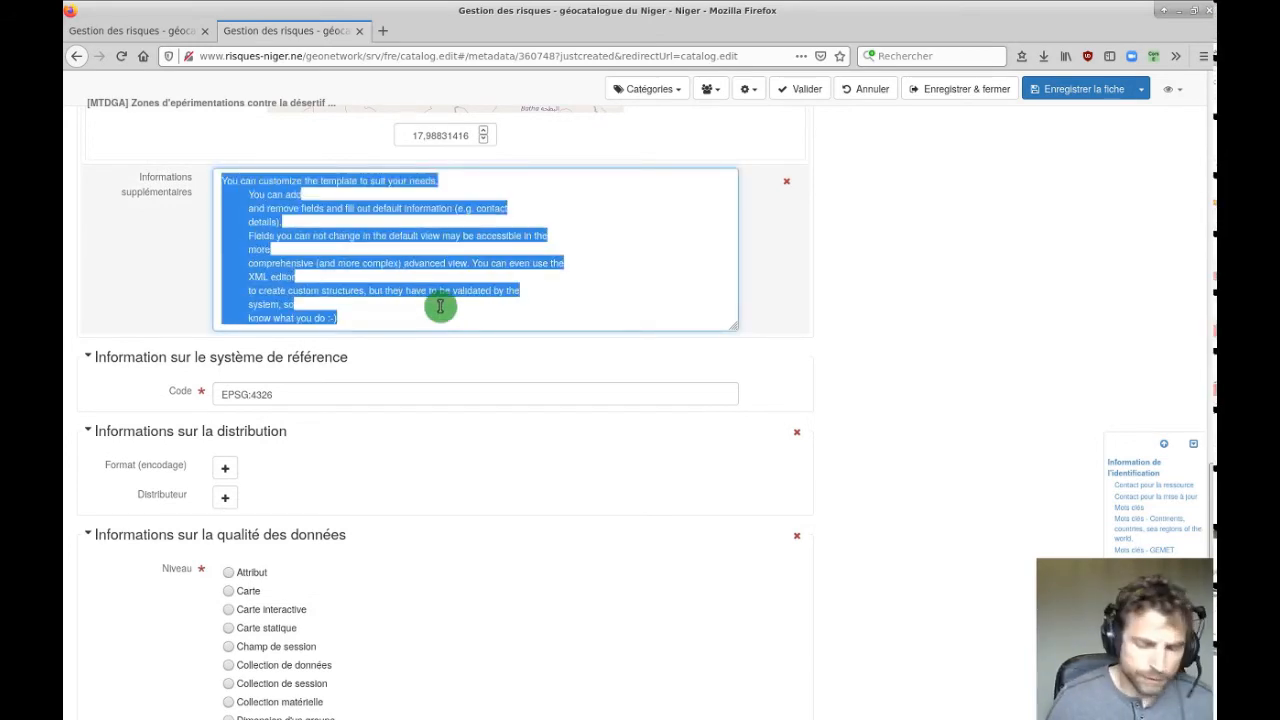
pyautogui.press('BackSpace')
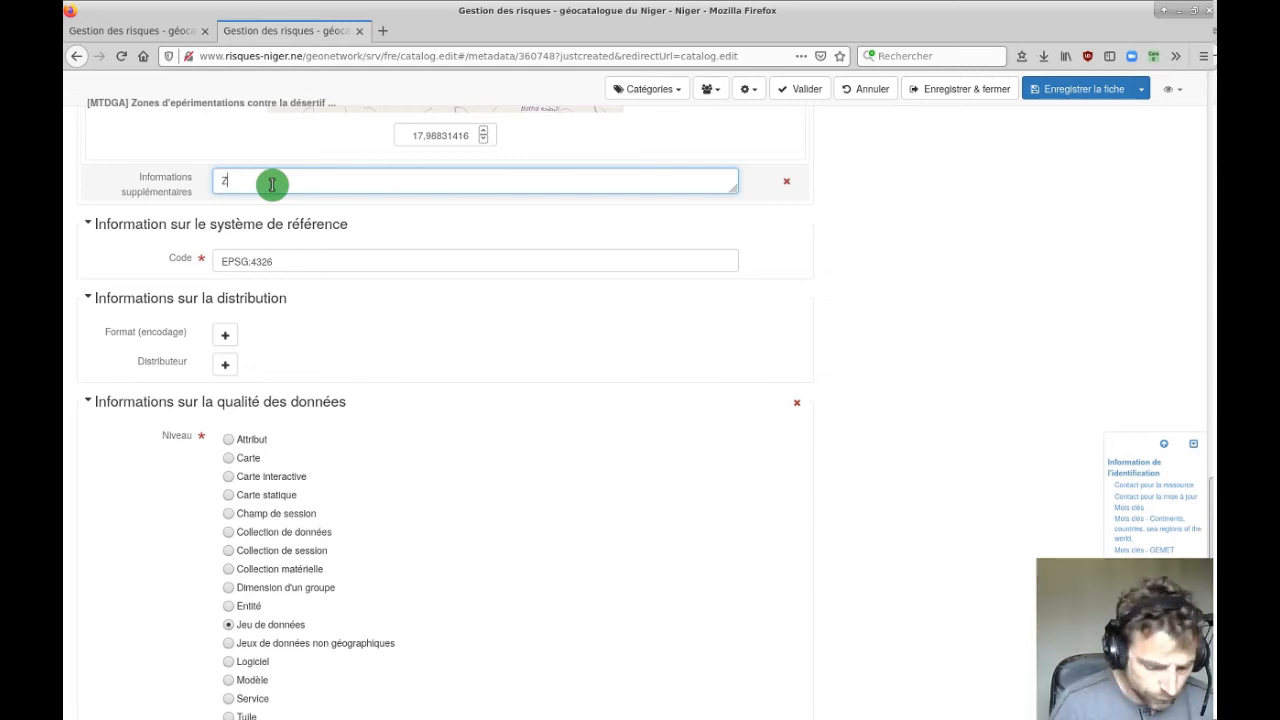
pyautogui.press('BackSpace')
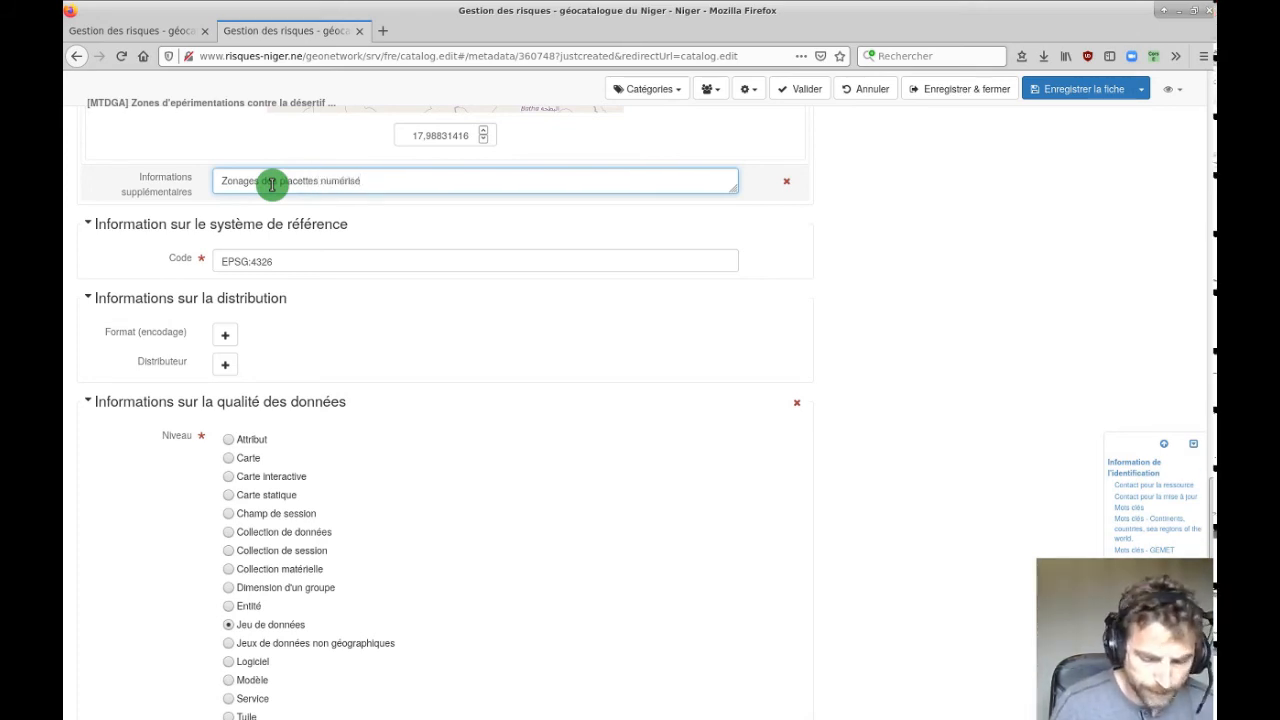
pyautogui.press('BackSpace')
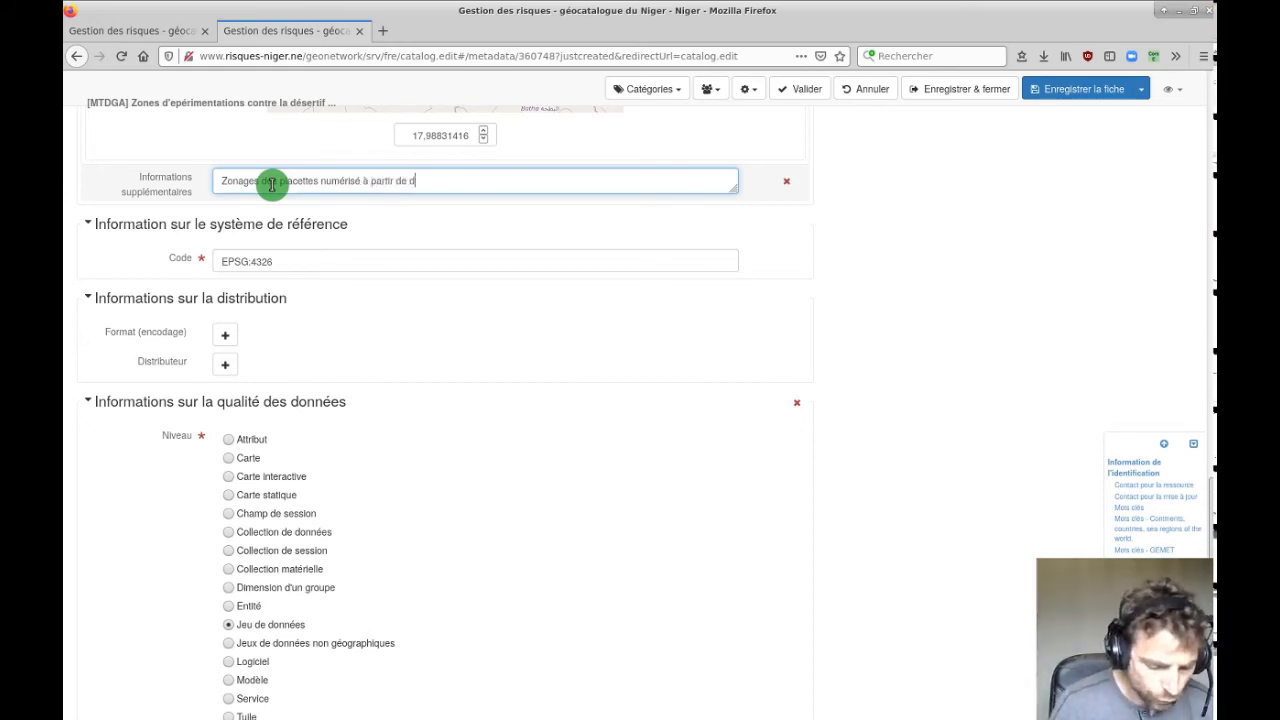
pyautogui.write('atellites d')
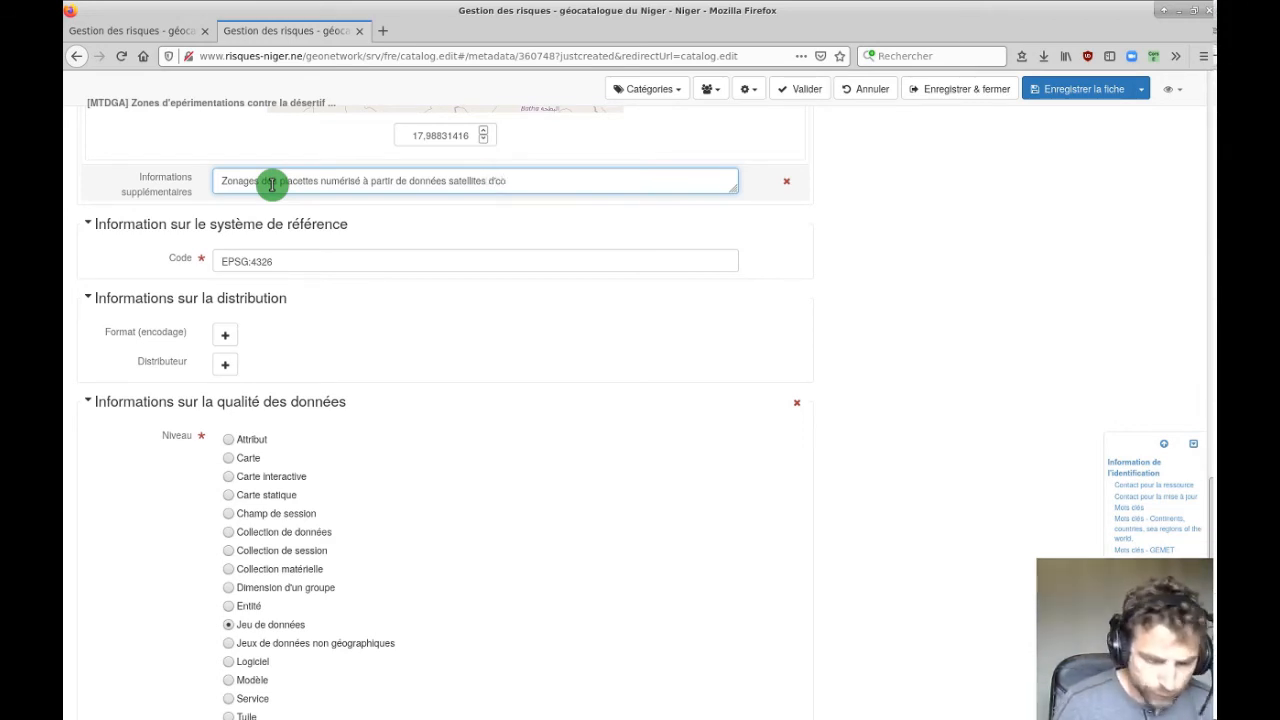
pyautogui.write('occupation du sol, avec validation terrain de la')
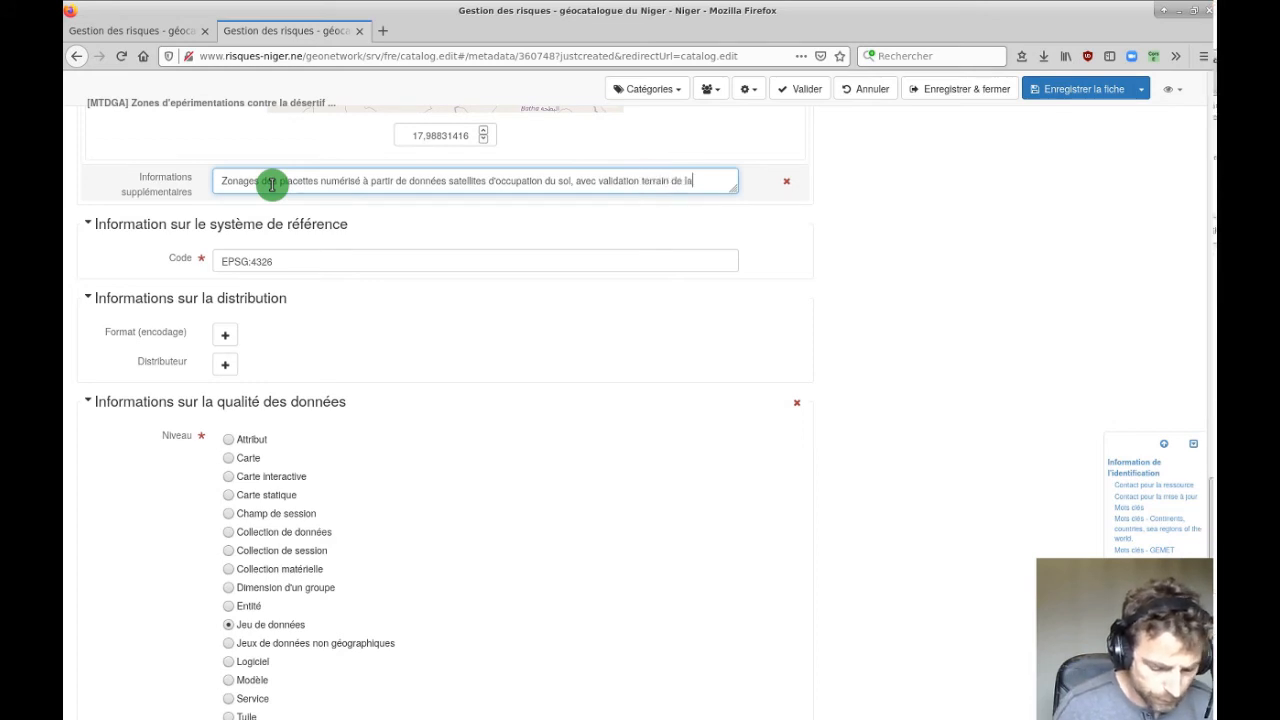
pyautogui.write('ence du tracé et mise à jour via outils GPS mobiles')
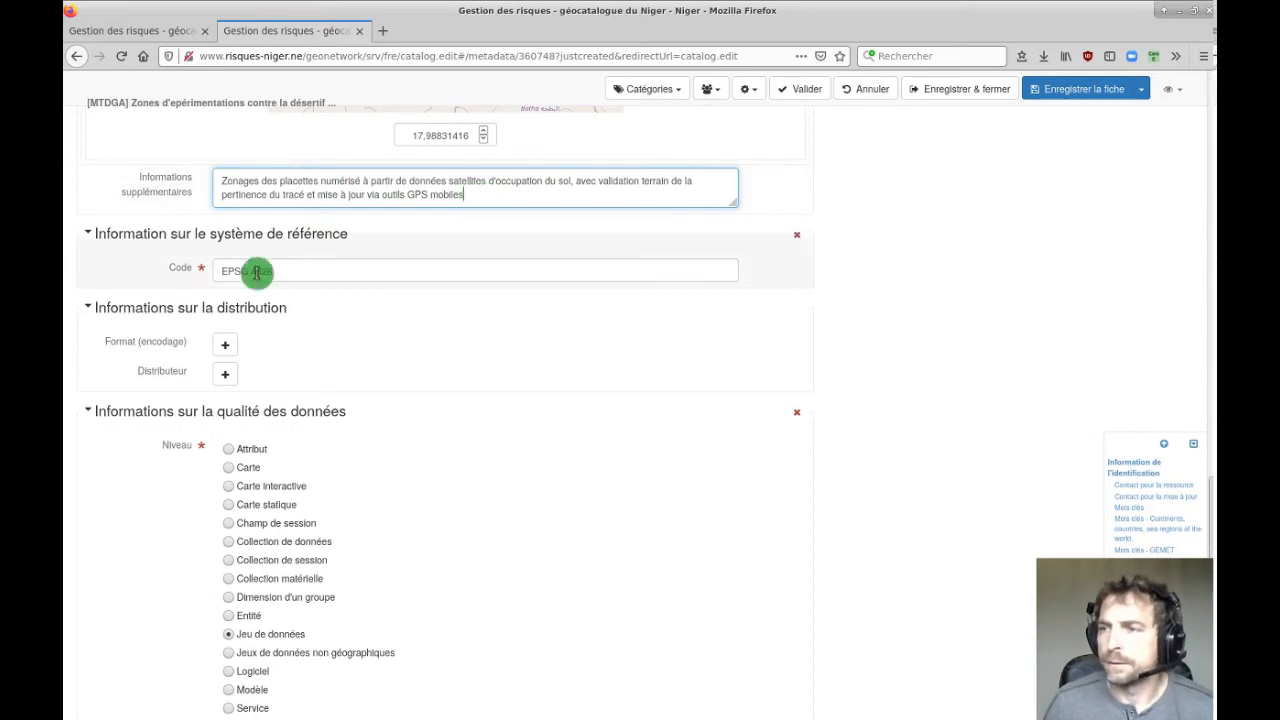
pyautogui.click(316, 275)
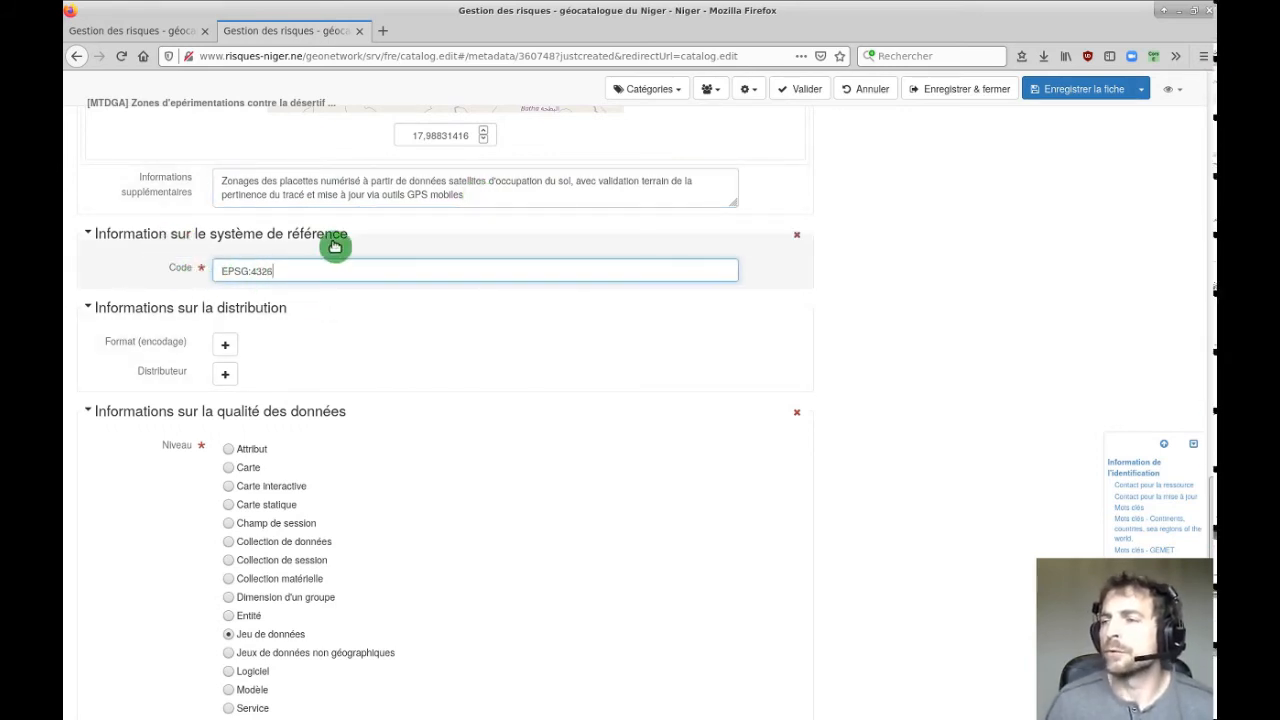
pyautogui.moveTo(295, 269); pyautogui.dragTo(222, 270)
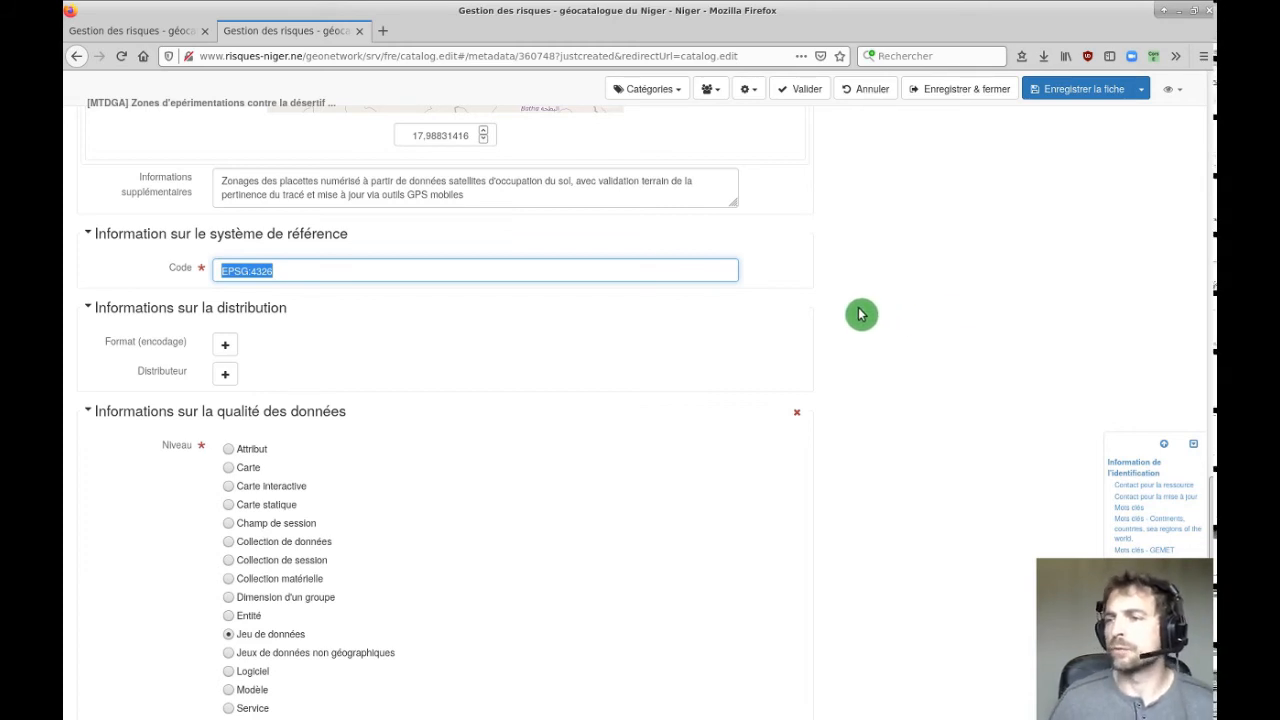
pyautogui.scroll(-3, 843, 314)
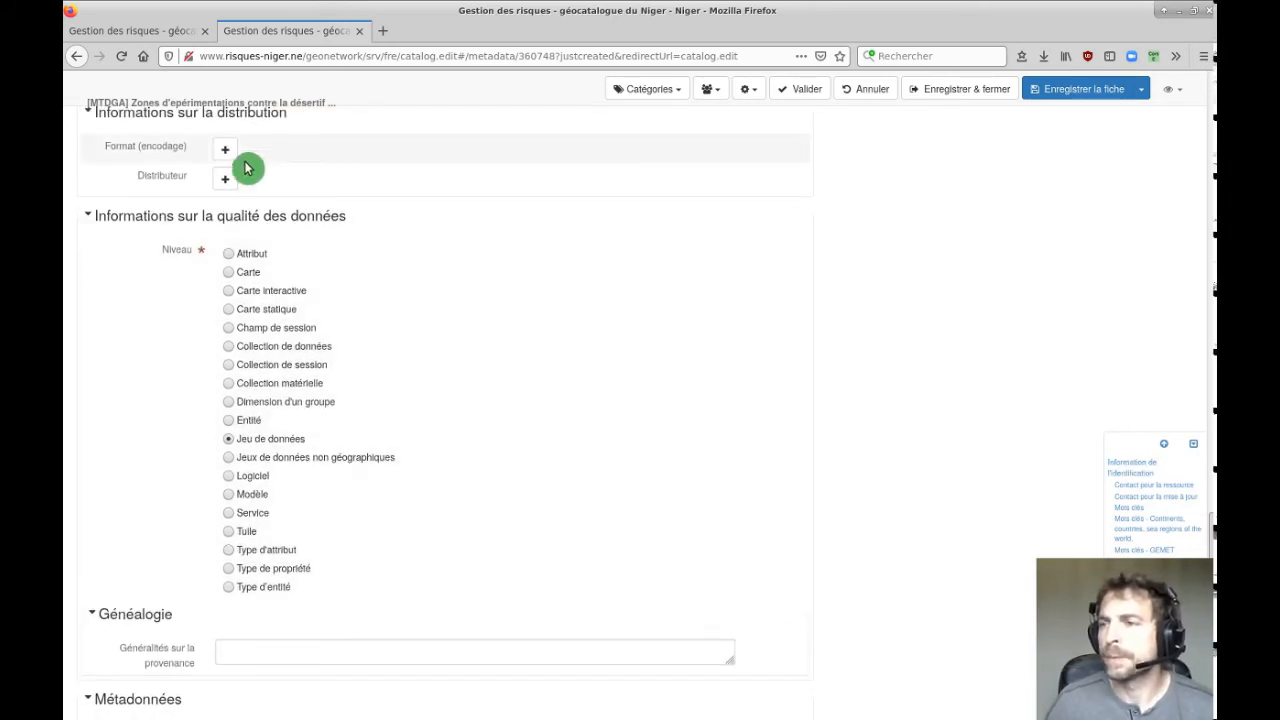
pyautogui.click(224, 155)
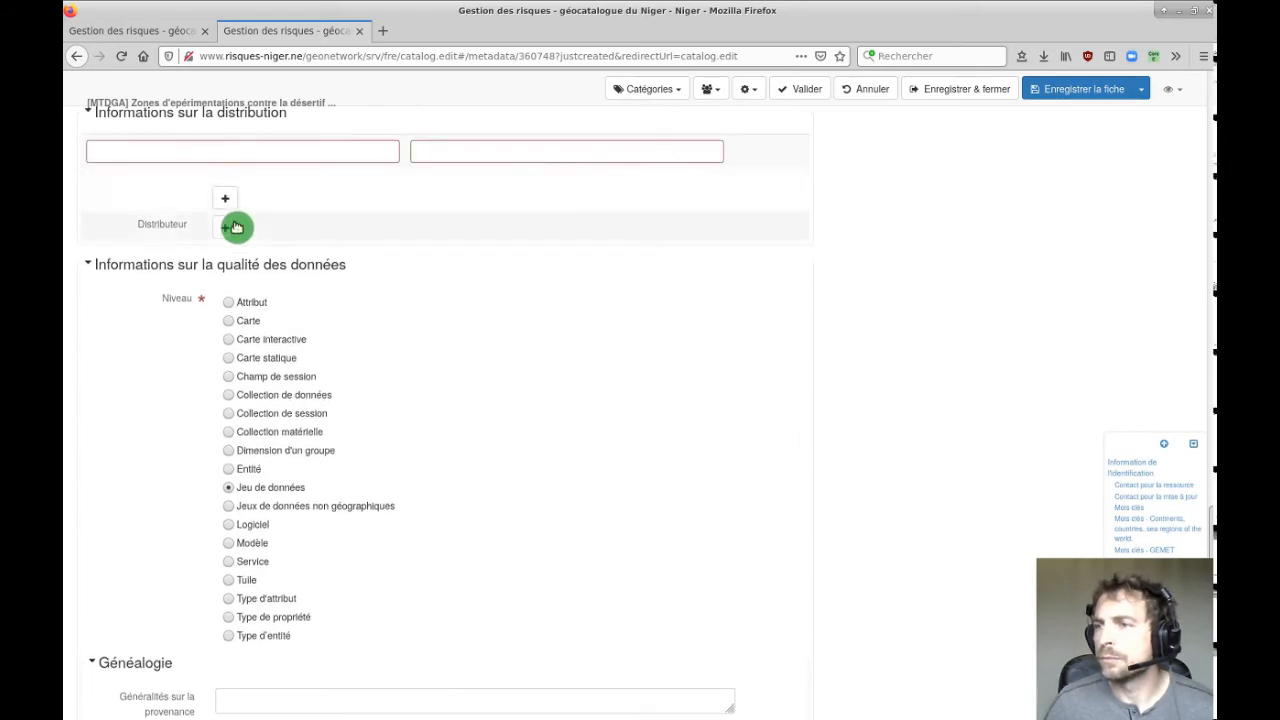
pyautogui.scroll(3, 415, 314)
pyautogui.click(337, 349)
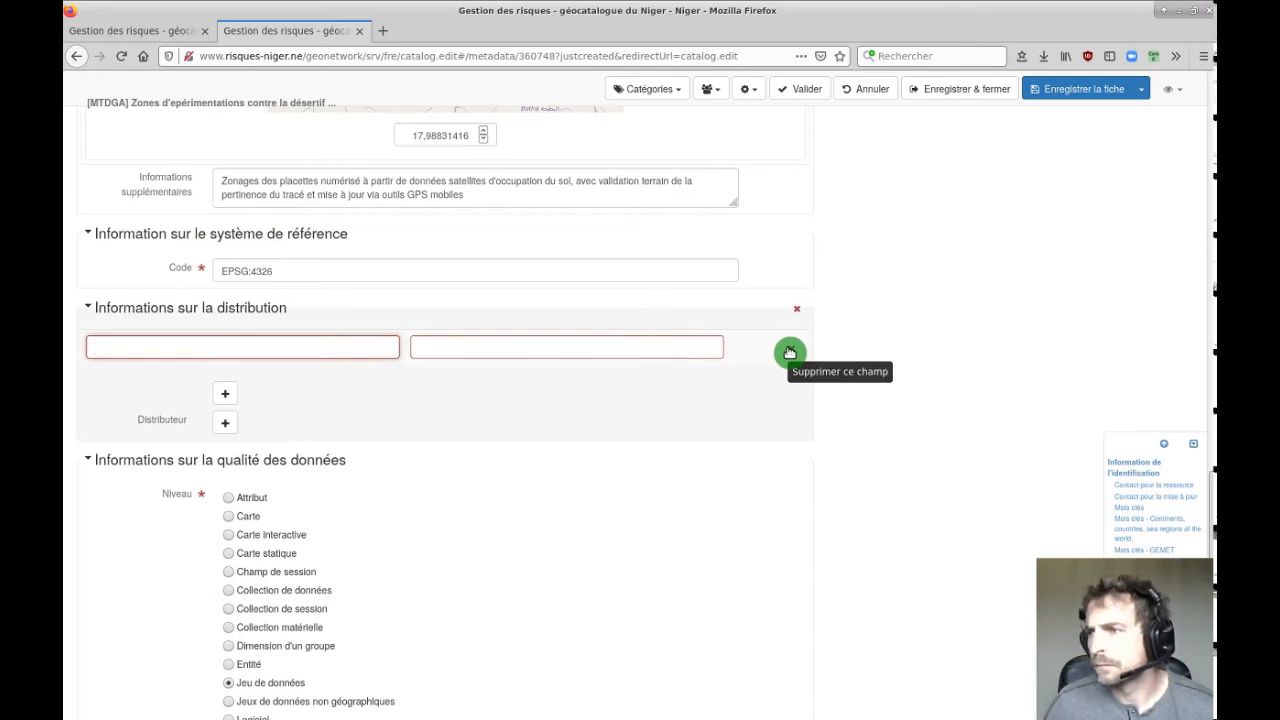
pyautogui.click(590, 349)
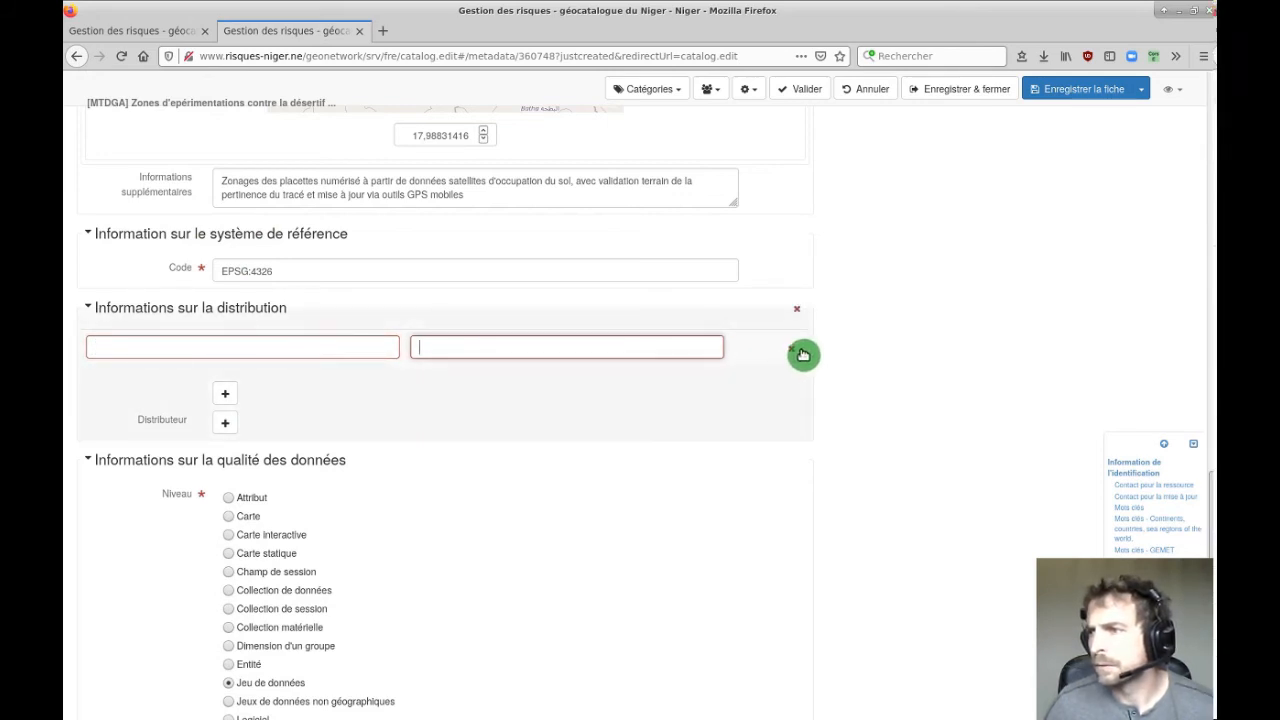
pyautogui.click(797, 356)
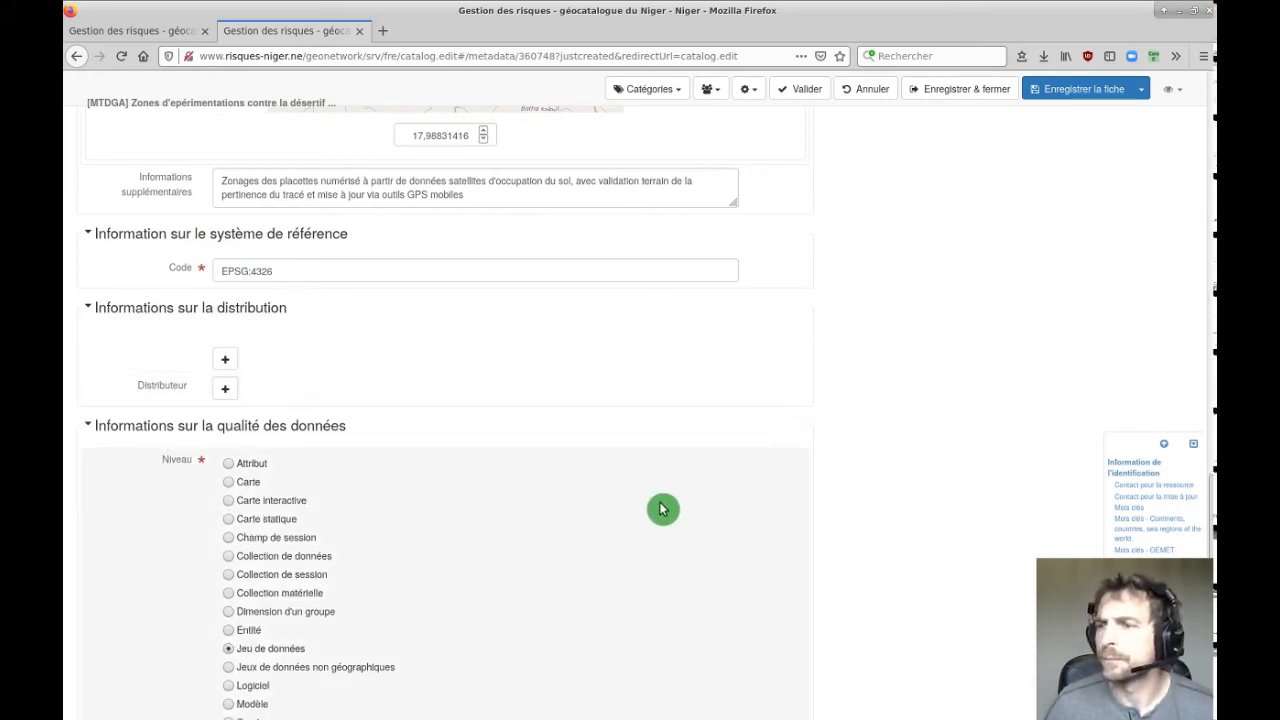
# Choose Jeu de données as the data quality level under Niveau.
pyautogui.scroll(-3, 543, 451)
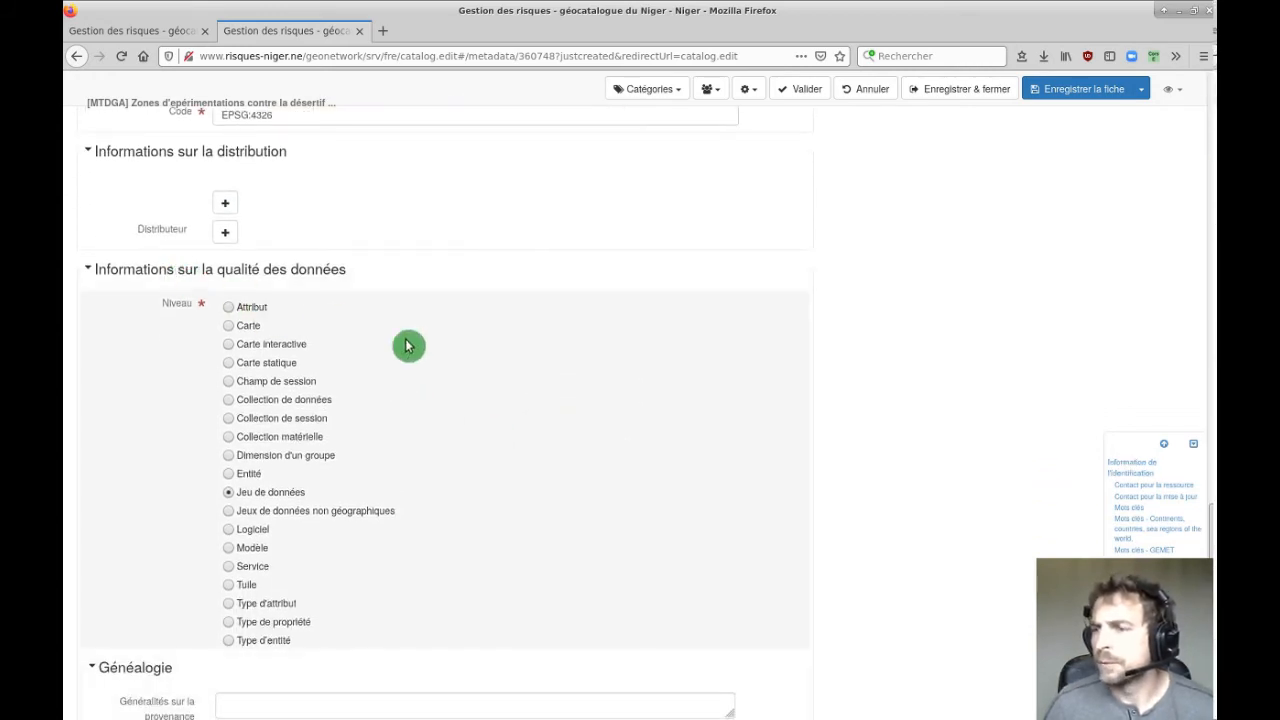
pyautogui.scroll(-6, 420, 335)
pyautogui.scroll(4, 334, 285)
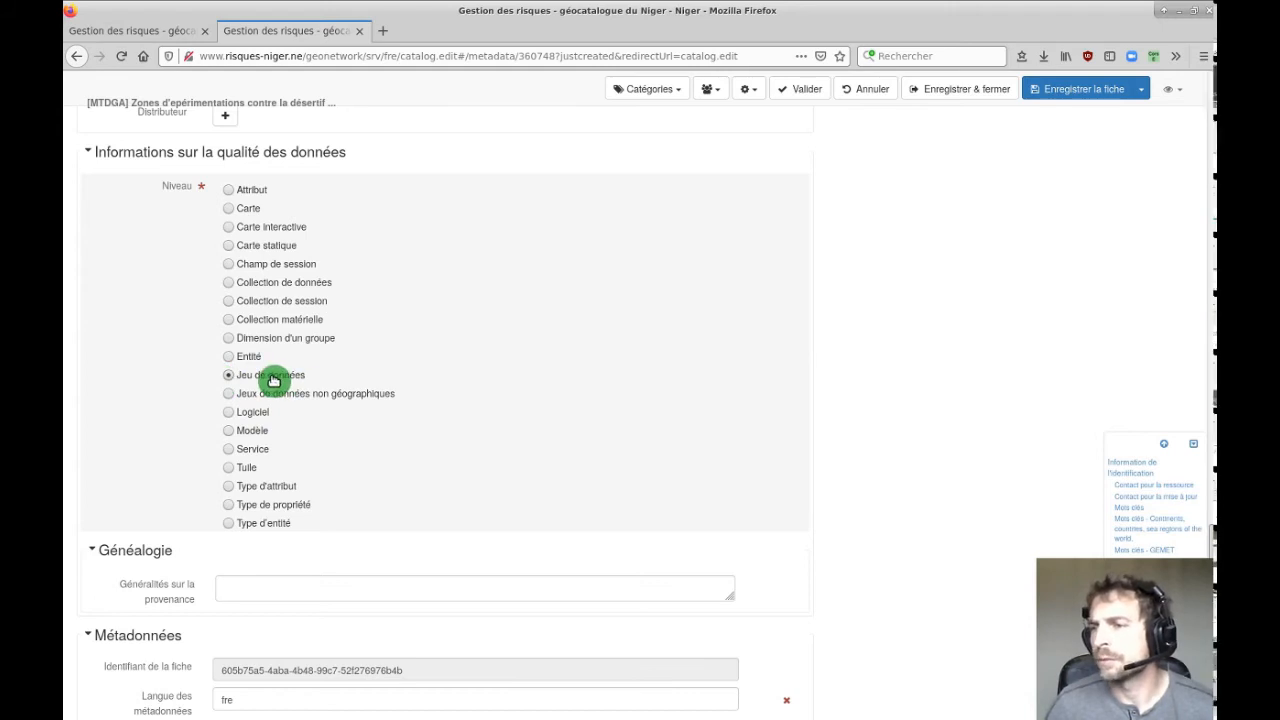
pyautogui.click(226, 376)
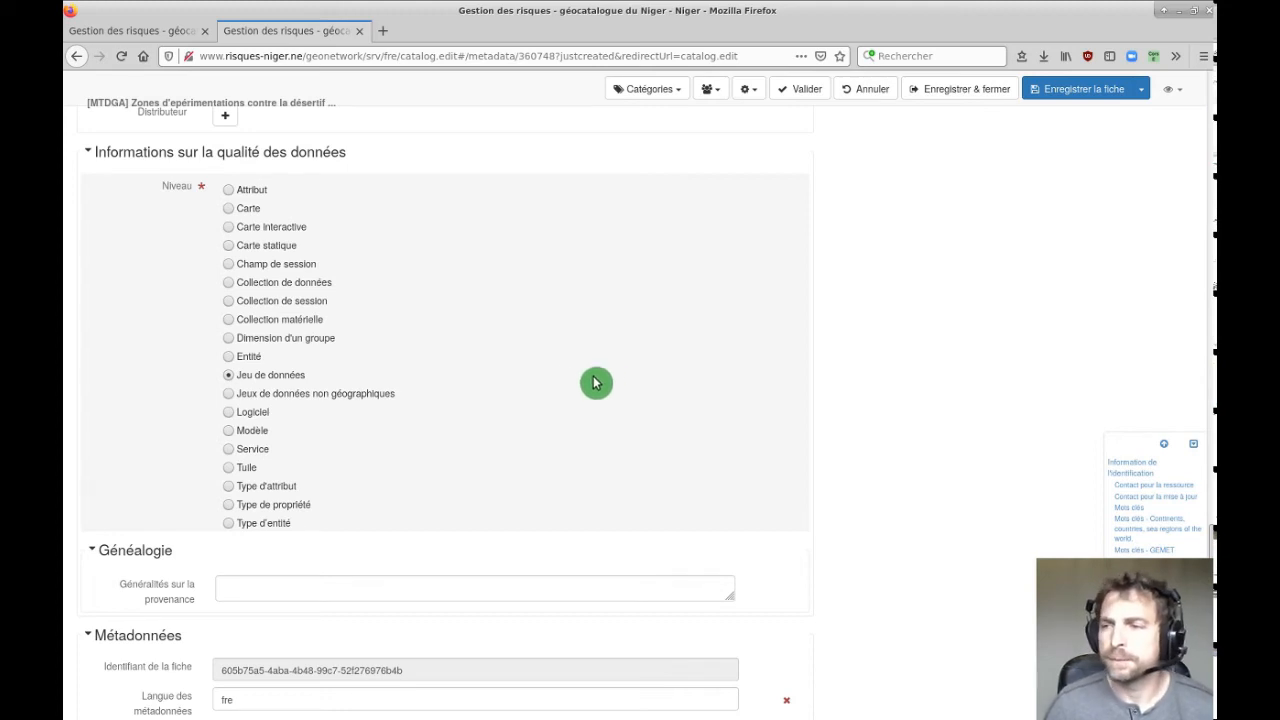
# Copy the supplementary information text and try pasting it into provenance, undoing a wrongly pasted file path.
pyautogui.scroll(-4, 386, 400)
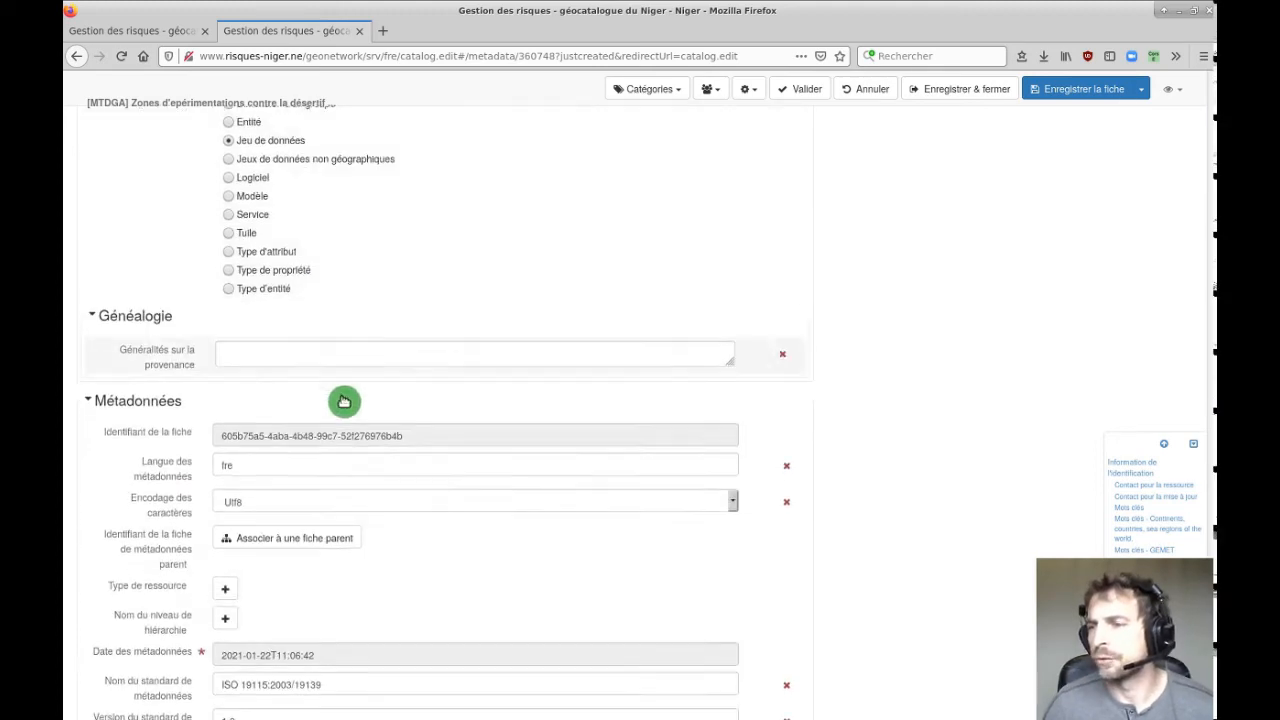
pyautogui.scroll(-2, 313, 389)
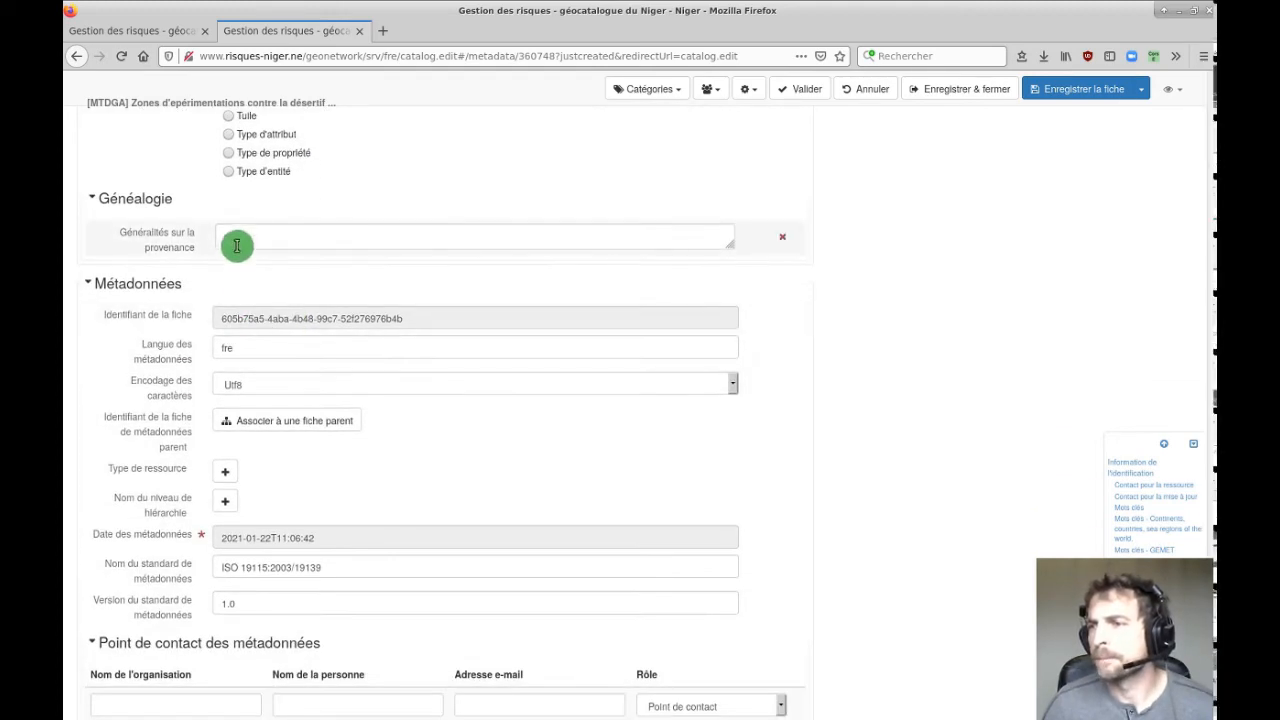
pyautogui.click(334, 233)
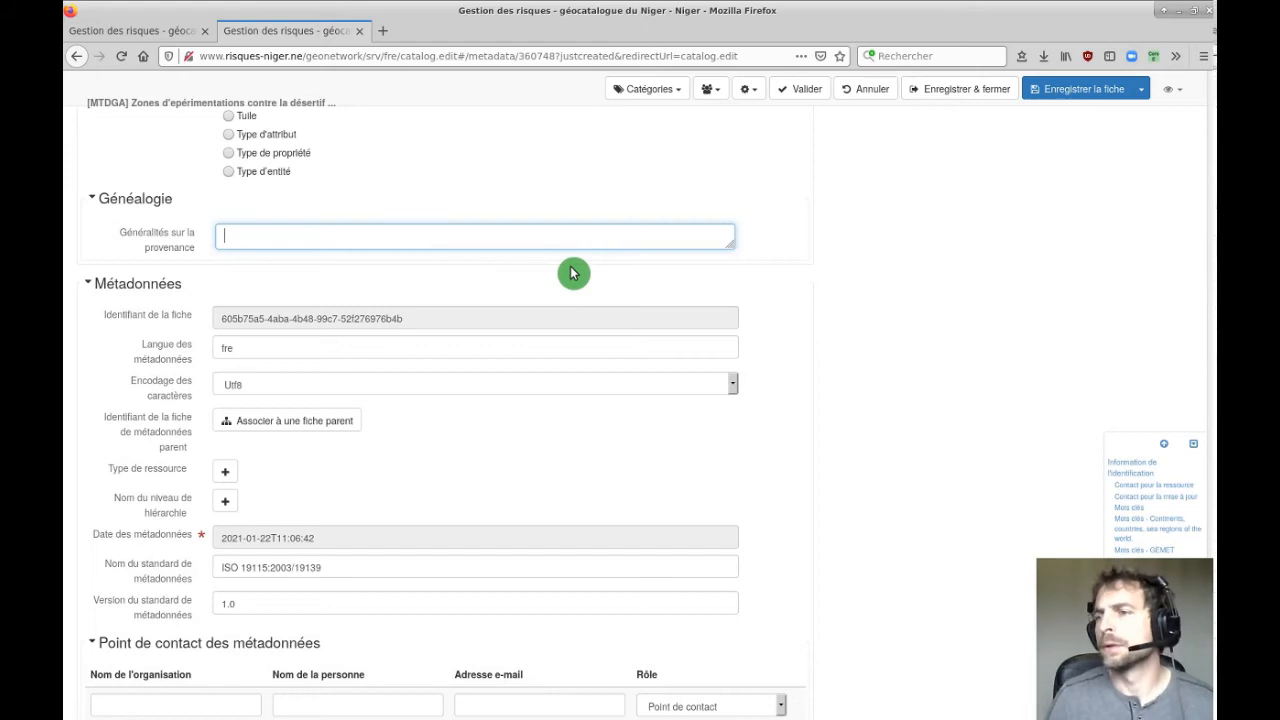
pyautogui.scroll(8, 573, 273)
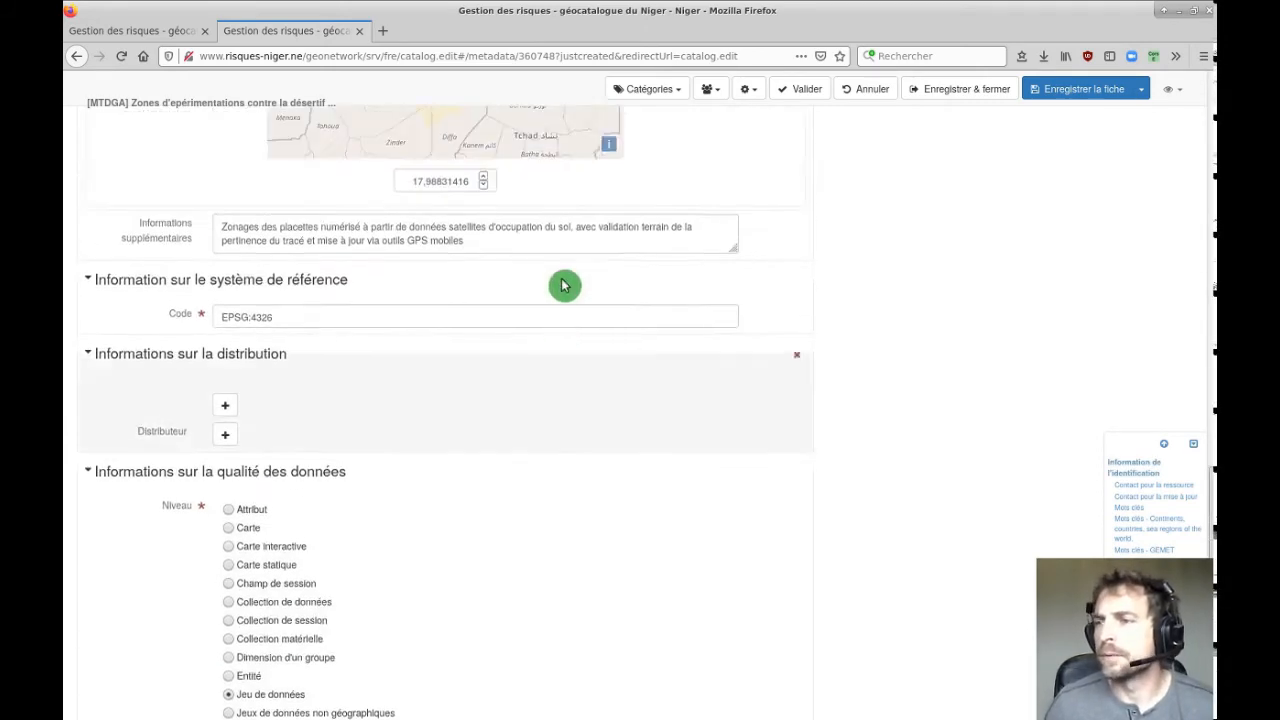
pyautogui.moveTo(474, 354); pyautogui.dragTo(175, 340)
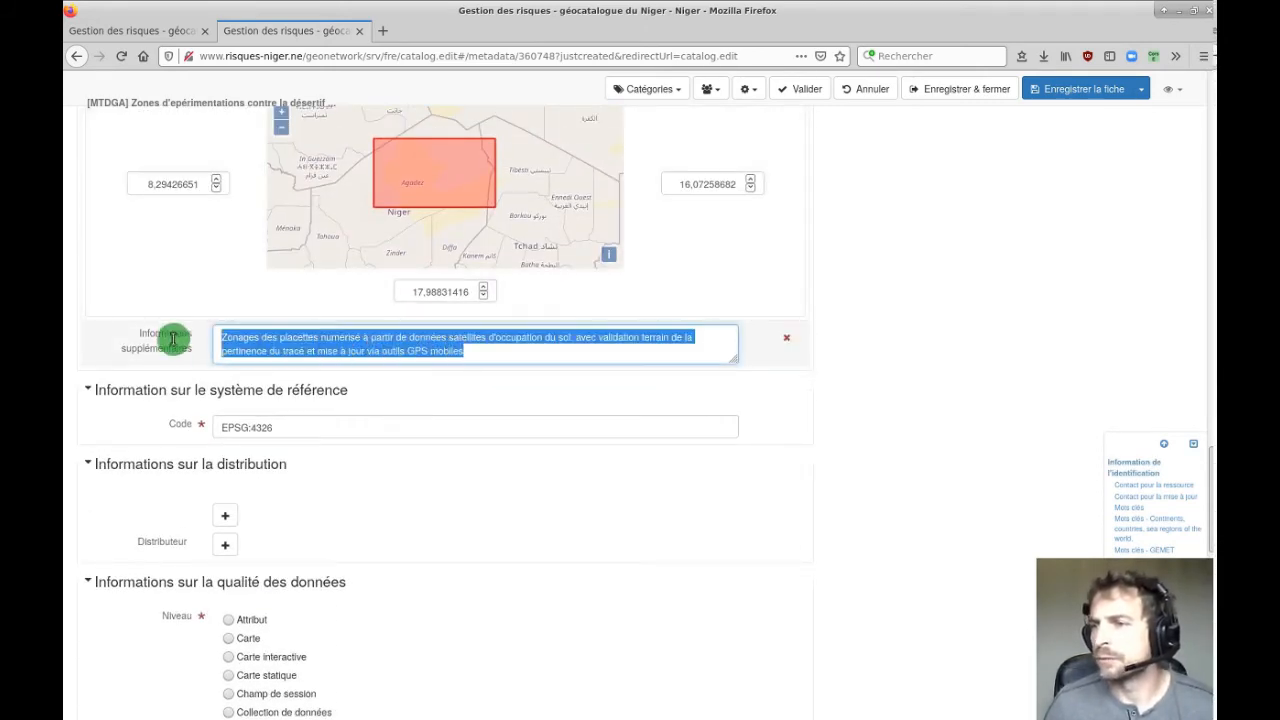
pyautogui.scroll(7, 190, 410)
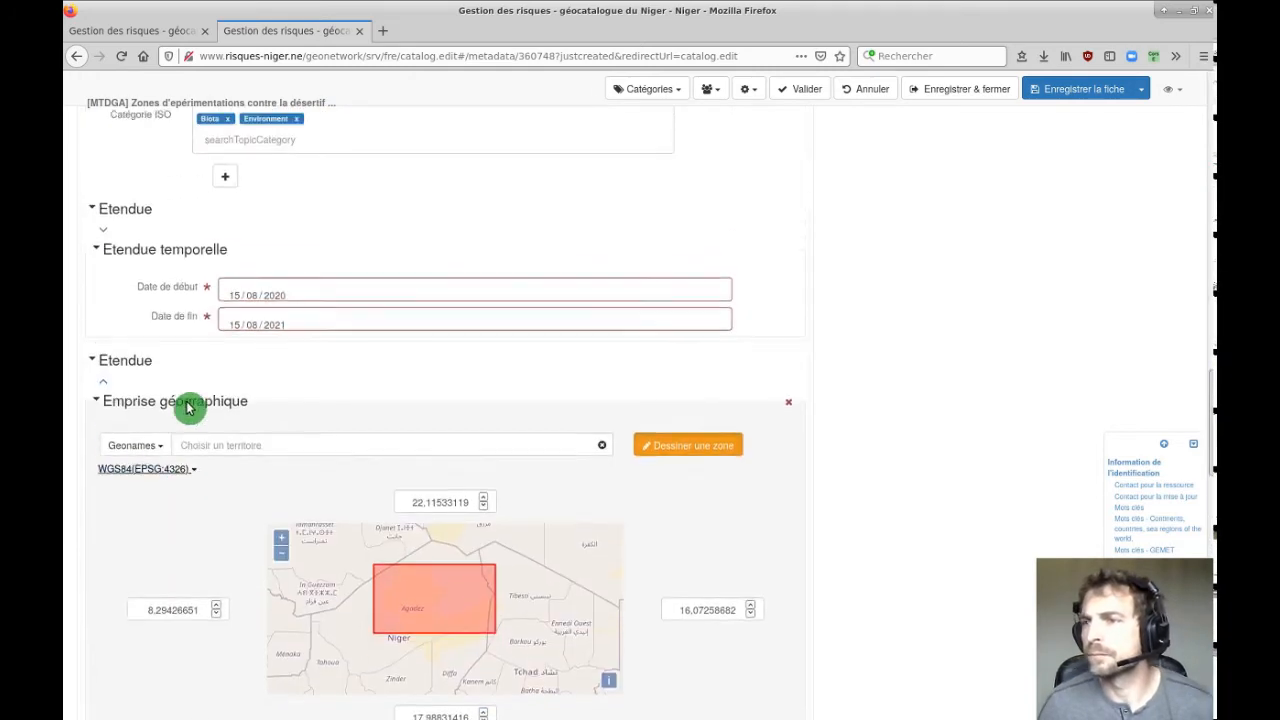
pyautogui.scroll(3, 195, 400)
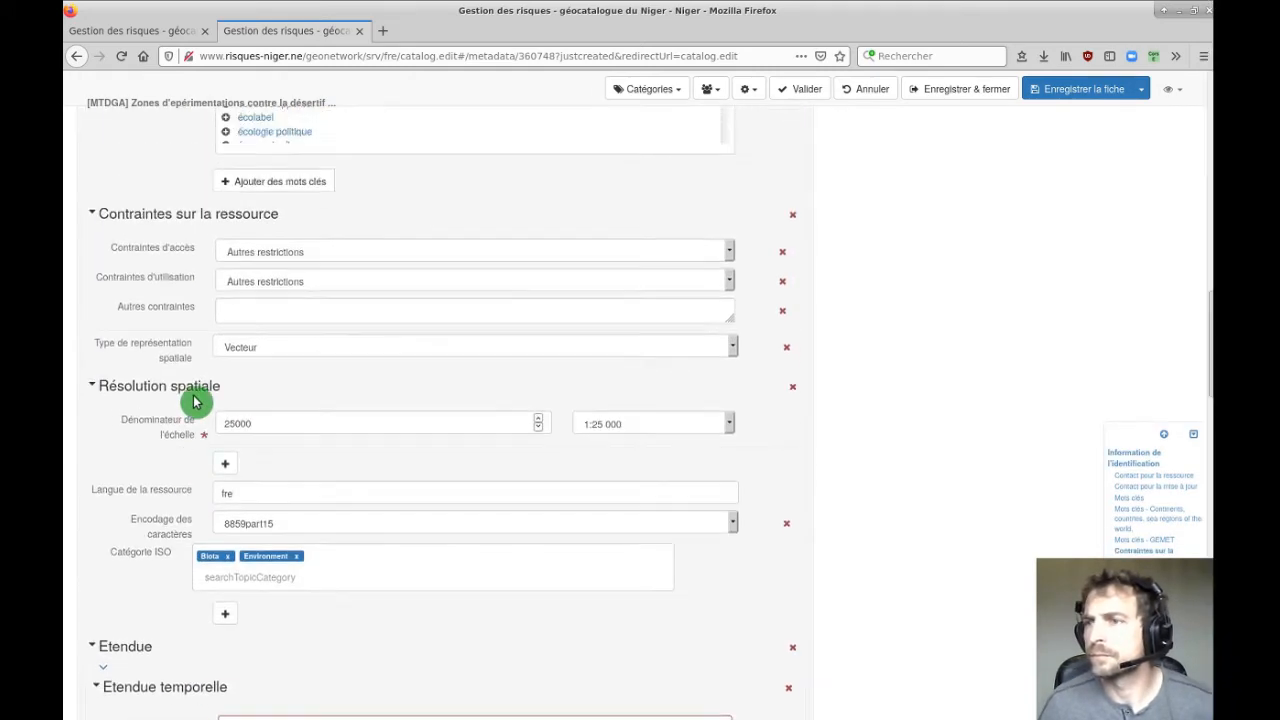
pyautogui.scroll(-7, 200, 398)
pyautogui.scroll(-4, 202, 399)
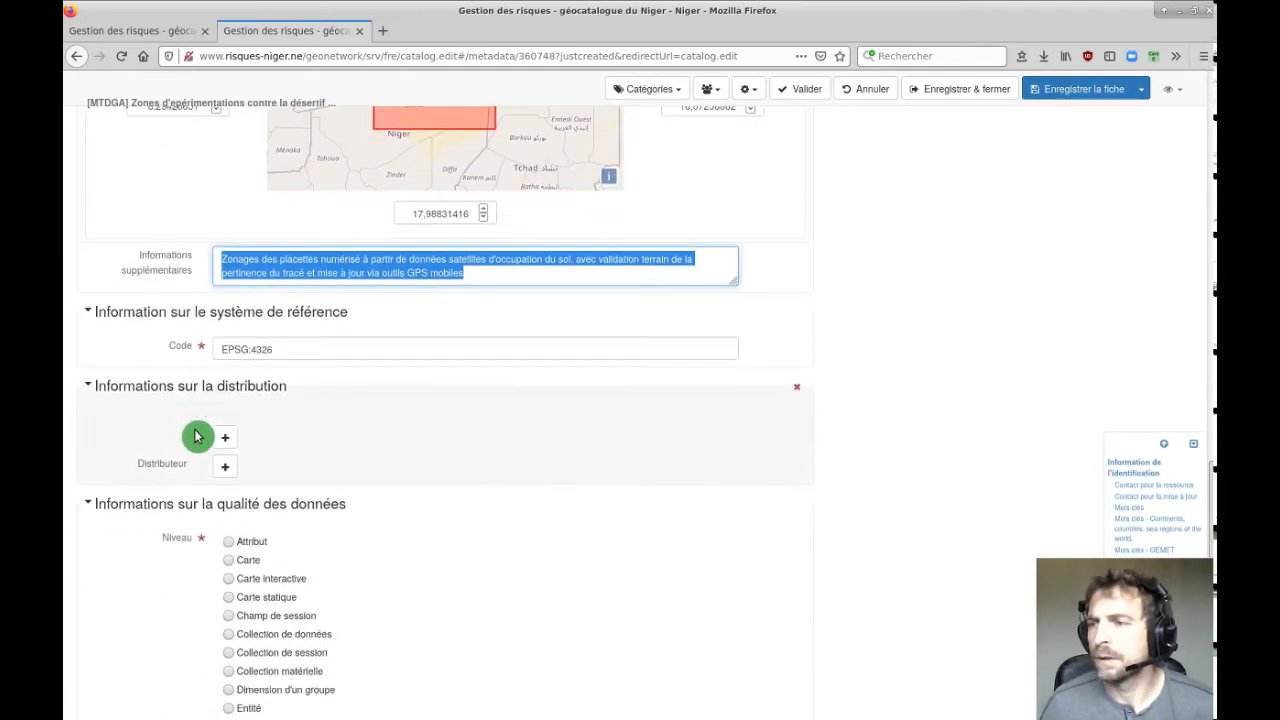
pyautogui.scroll(-5, 409, 549)
pyautogui.scroll(-2, 399, 524)
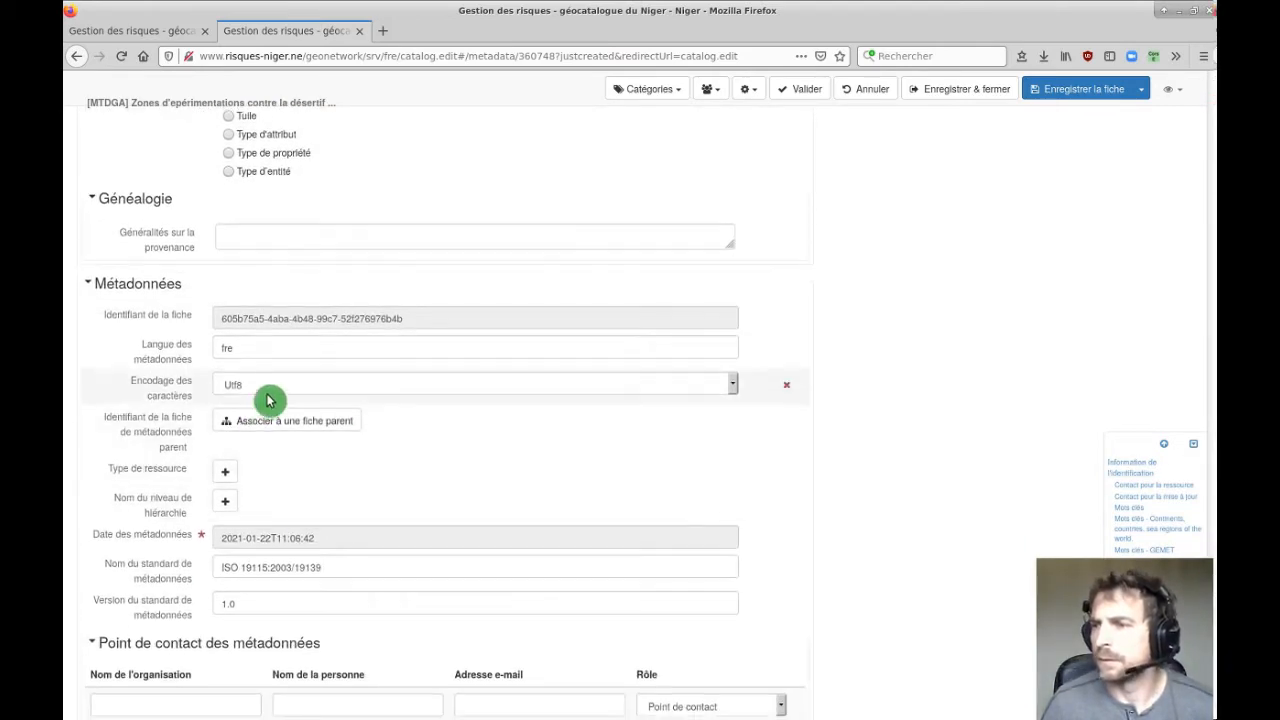
pyautogui.click(278, 242)
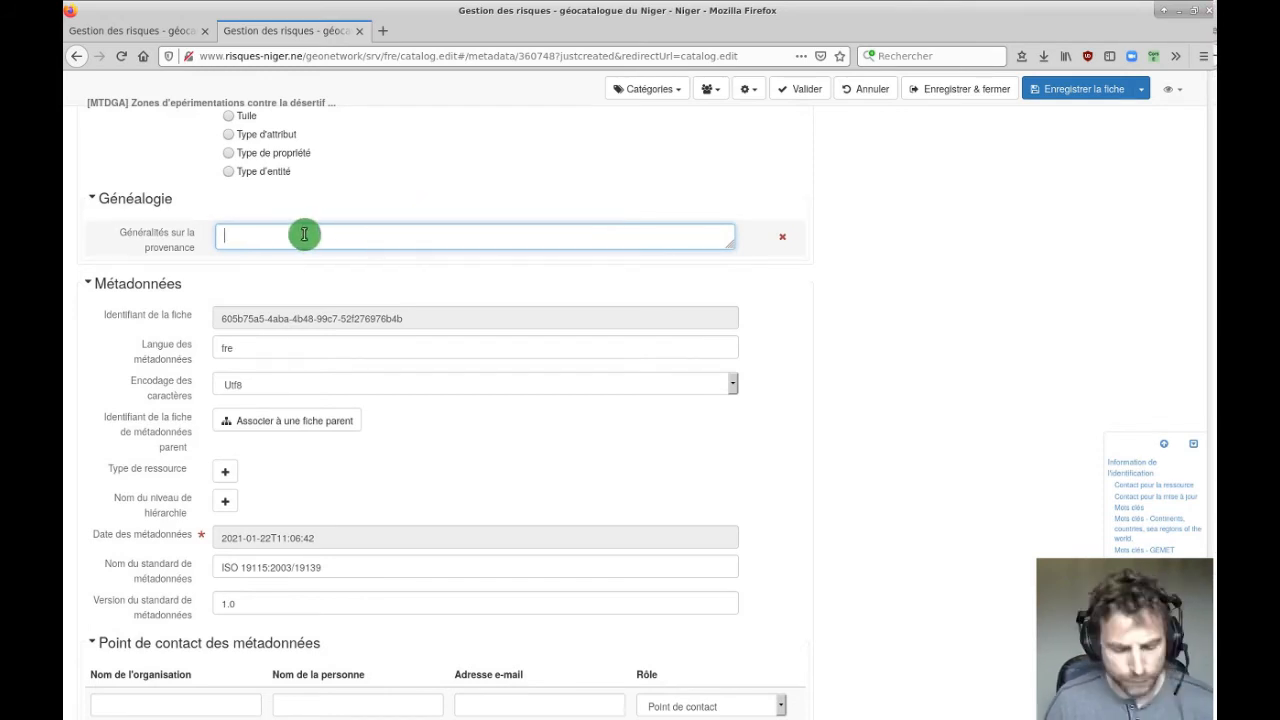
pyautogui.hotkey('ctrl', 'v')
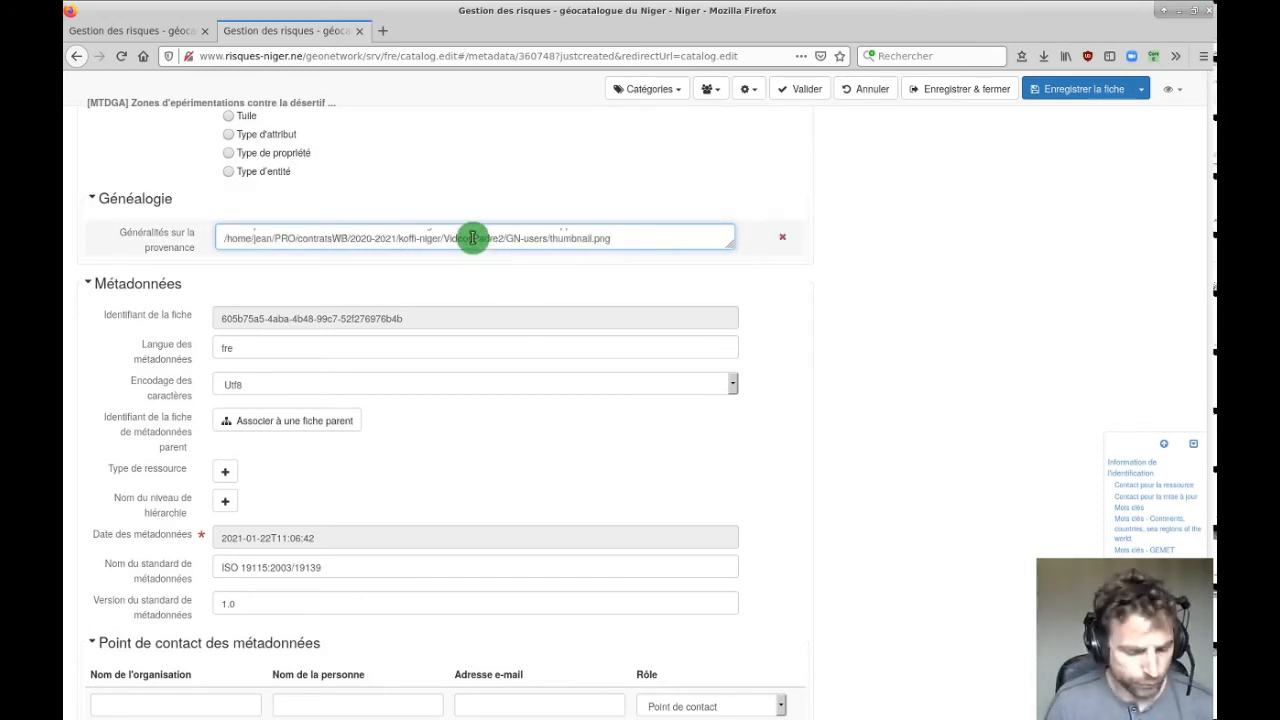
pyautogui.hotkey('ctrl', 'z')
# Move the zoning description into Généralités sur la provenance and enlarge the box to show it all.
pyautogui.scroll(8, 446, 278)
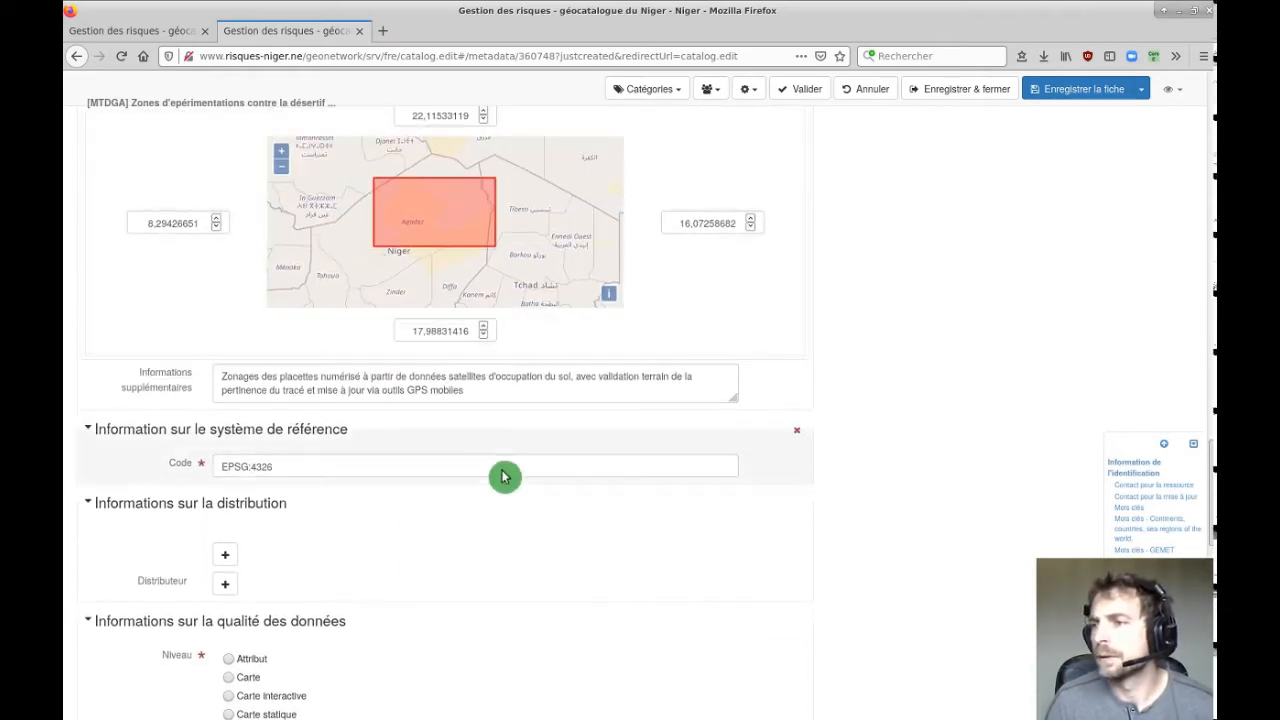
pyautogui.tripleClick(479, 389)
pyautogui.moveTo(520, 391); pyautogui.dragTo(200, 368)
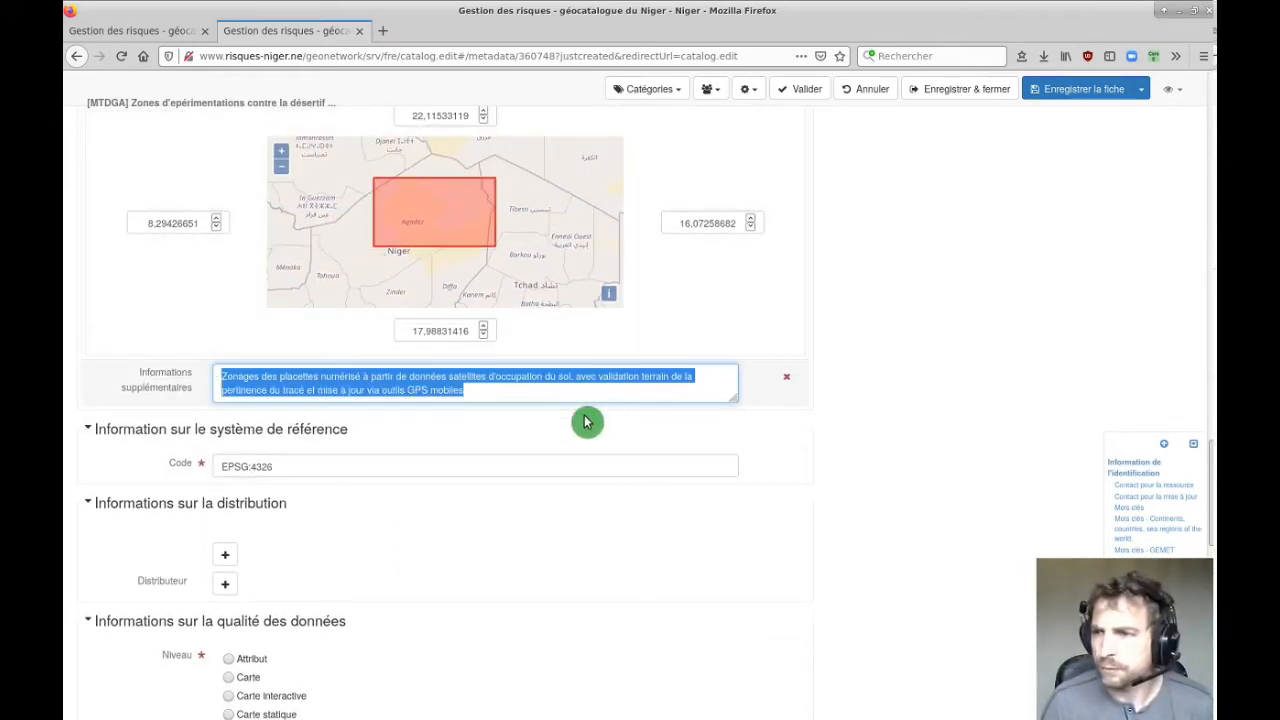
pyautogui.press('BackSpace')
pyautogui.scroll(-8, 531, 438)
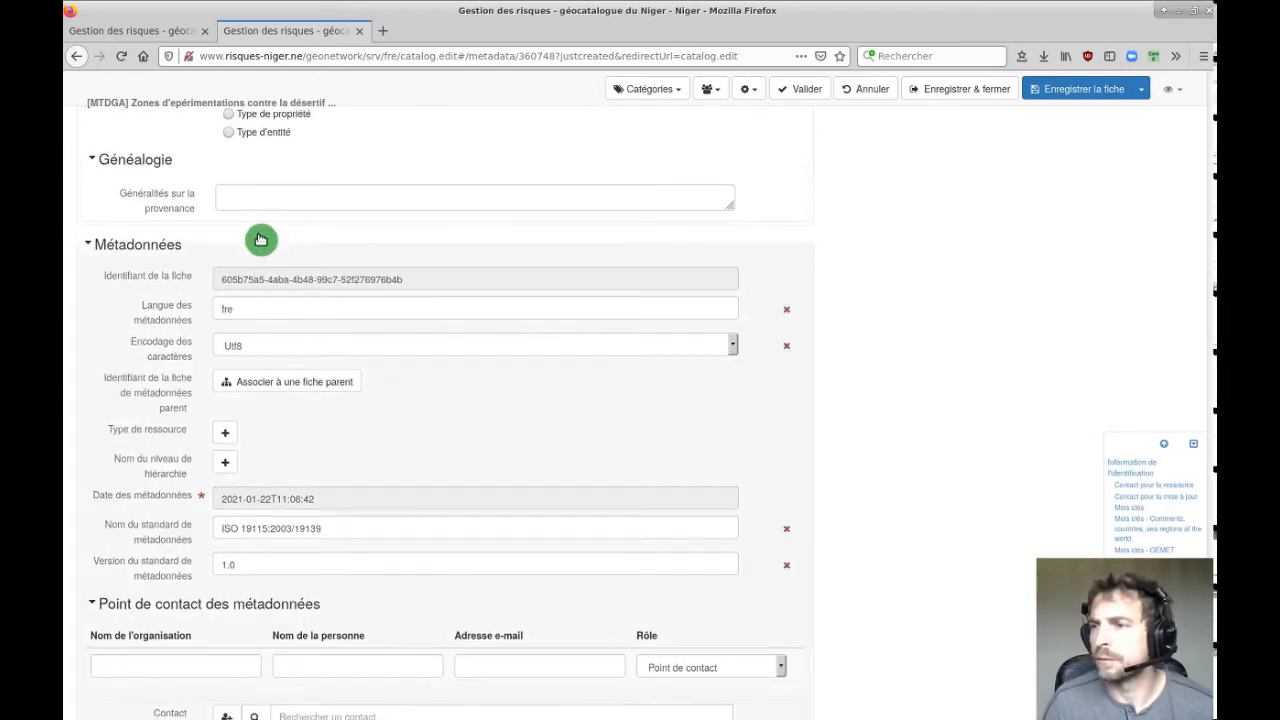
pyautogui.click(254, 190)
pyautogui.hotkey('ctrl', 'v')
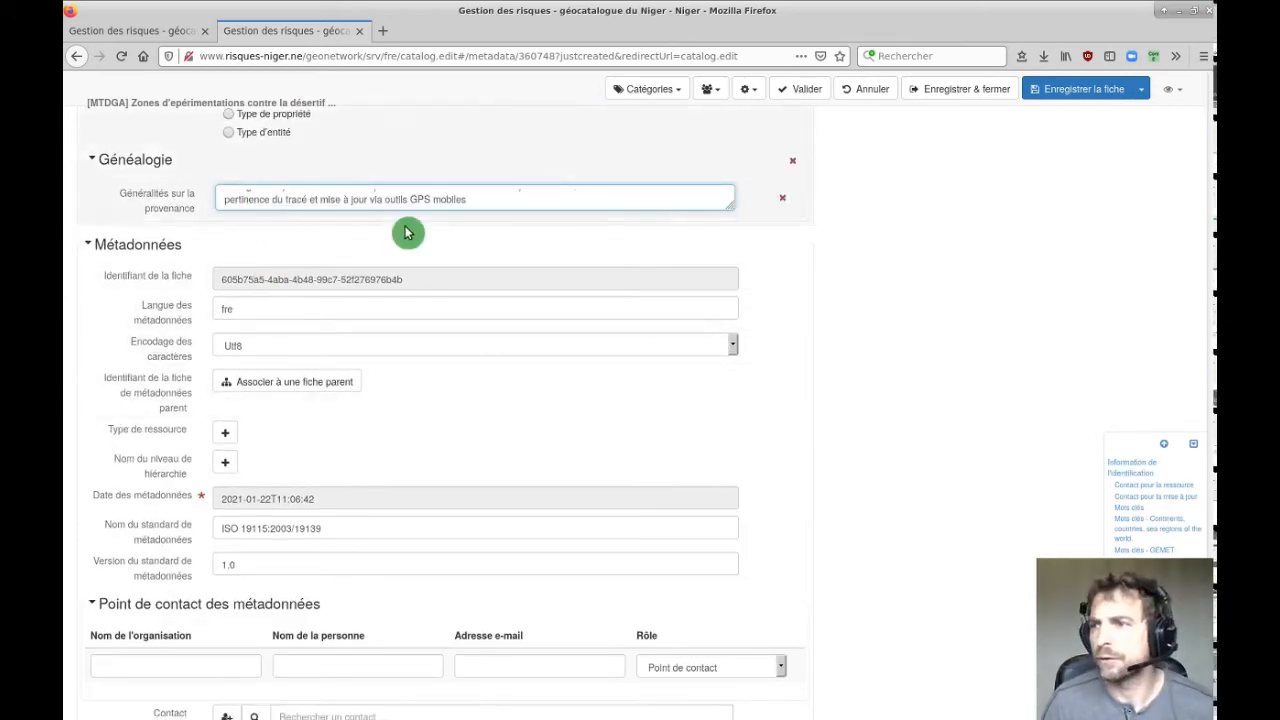
pyautogui.moveTo(724, 200); pyautogui.dragTo(760, 252)
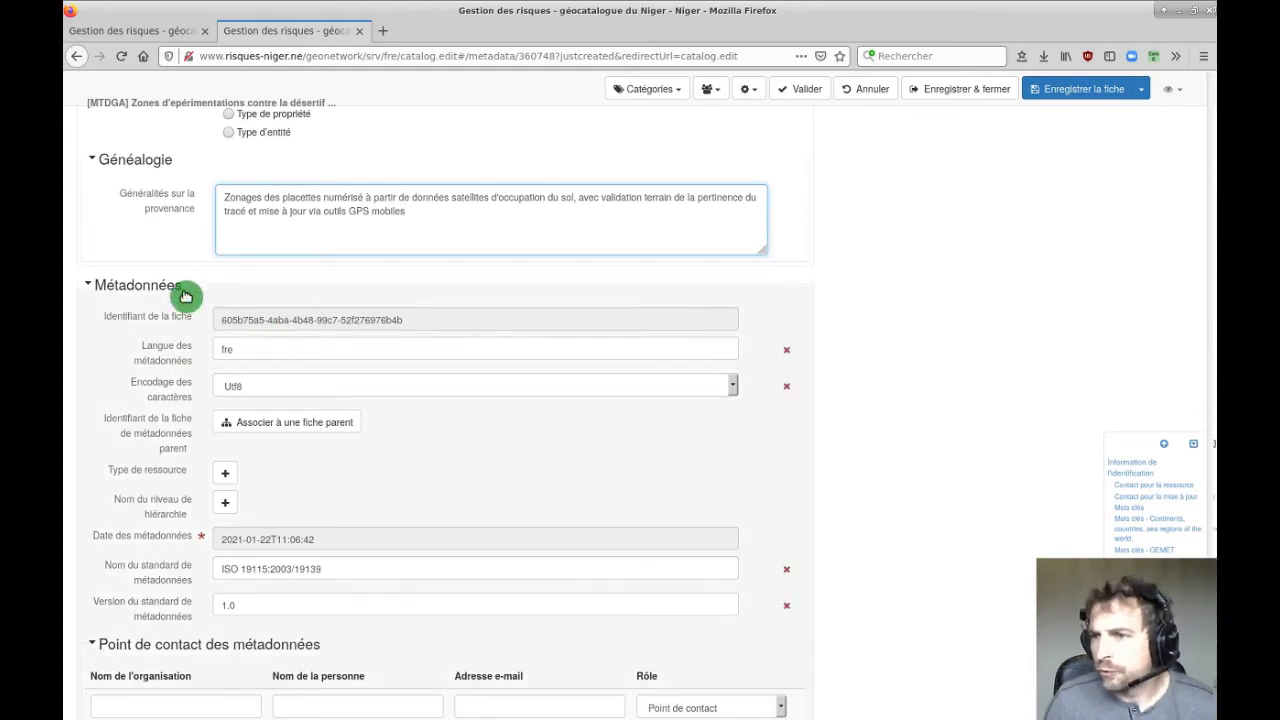
# Review the metadata language value fre and the character encoding choices.
pyautogui.scroll(-3, 123, 316)
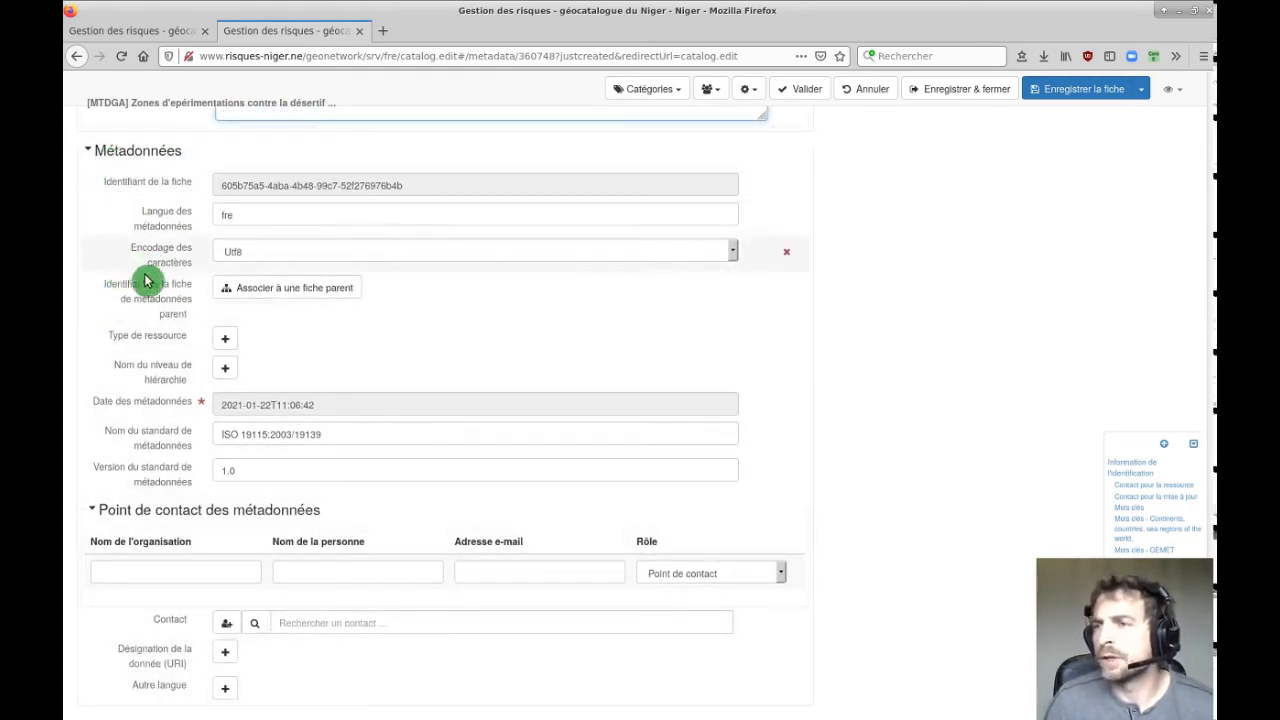
pyautogui.scroll(7, 150, 331)
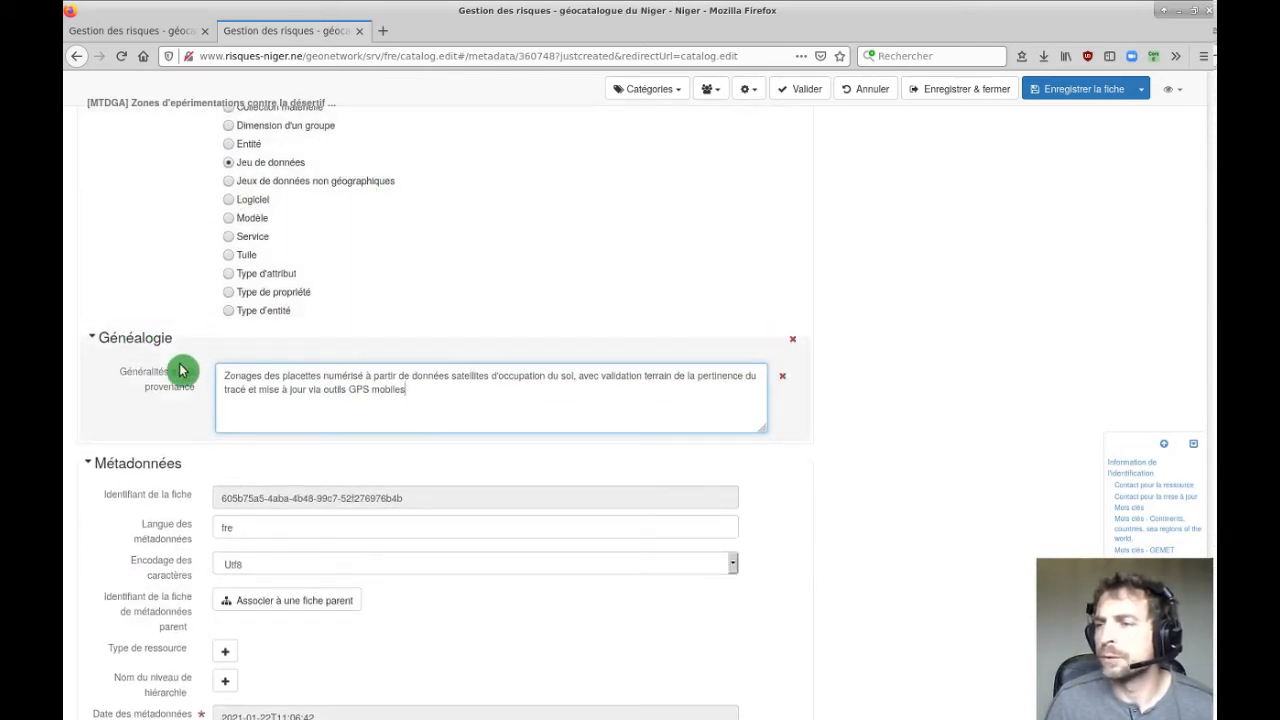
pyautogui.scroll(-4, 183, 364)
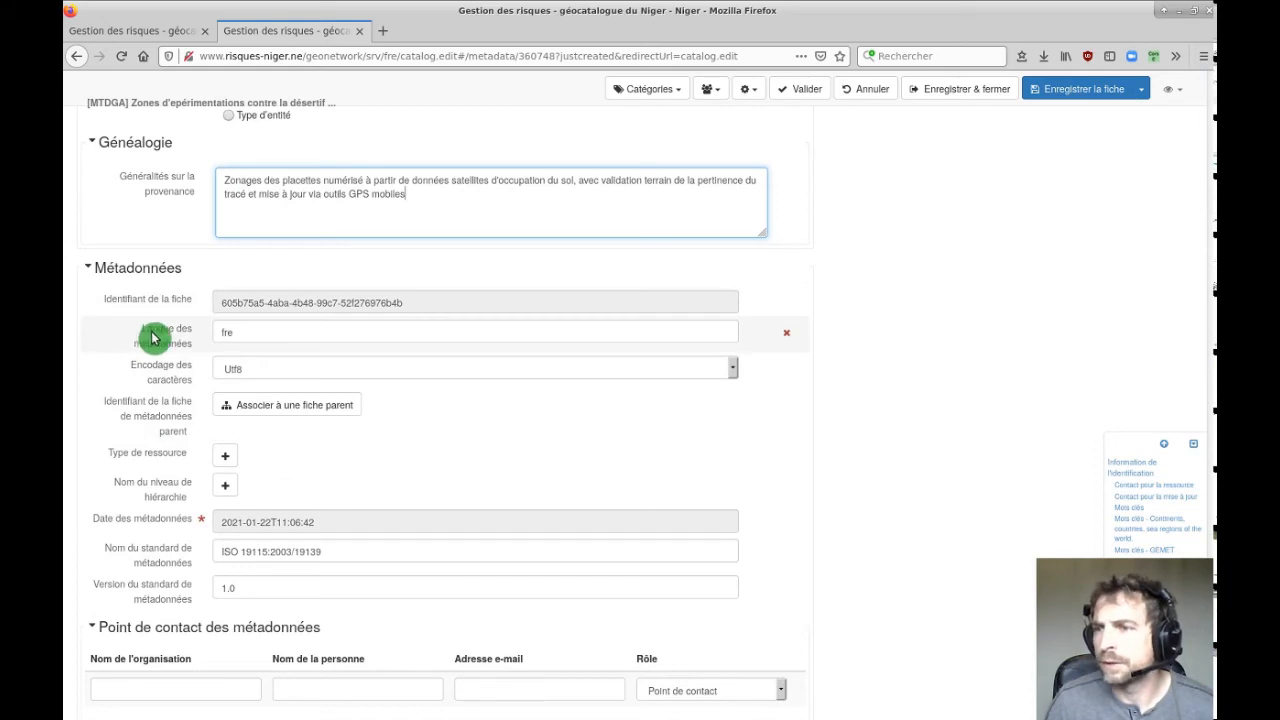
pyautogui.moveTo(255, 334); pyautogui.dragTo(186, 329)
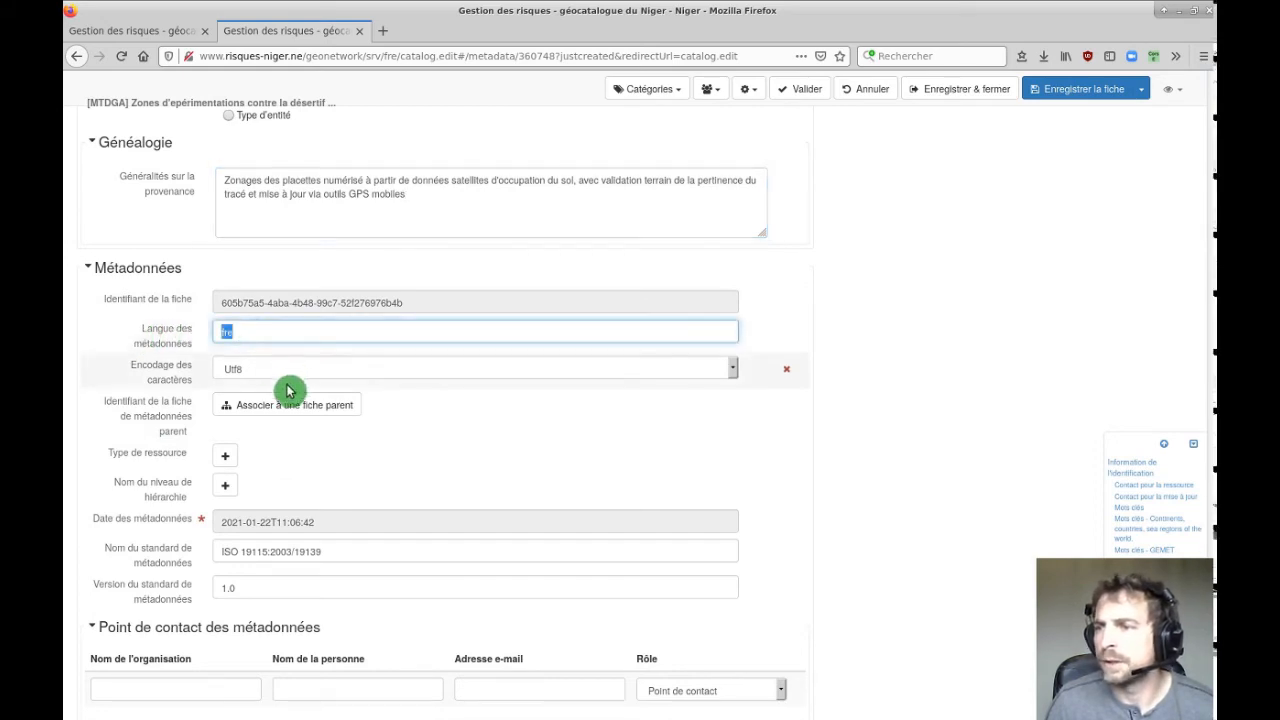
pyautogui.click(257, 370)
pyautogui.click(256, 369)
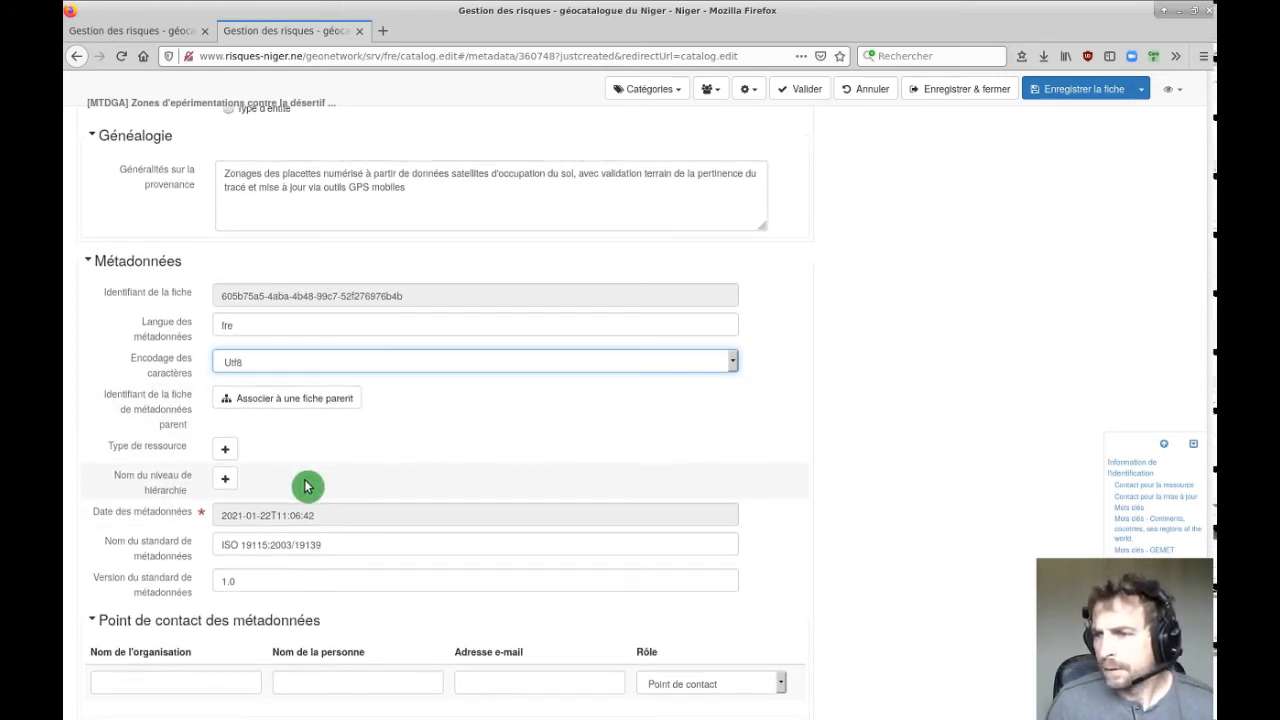
pyautogui.scroll(-2, 260, 430)
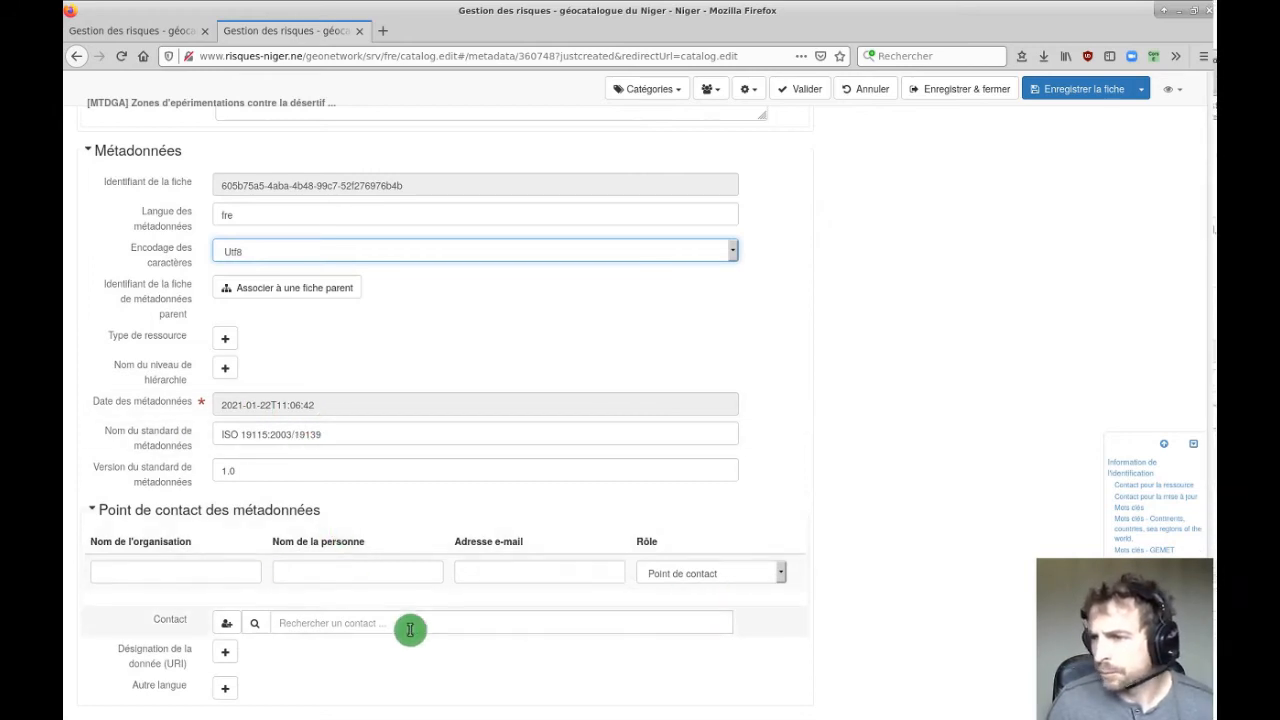
# Add WWF as Point de contact, delete the empty contact row, and return to the top.
pyautogui.click(328, 625)
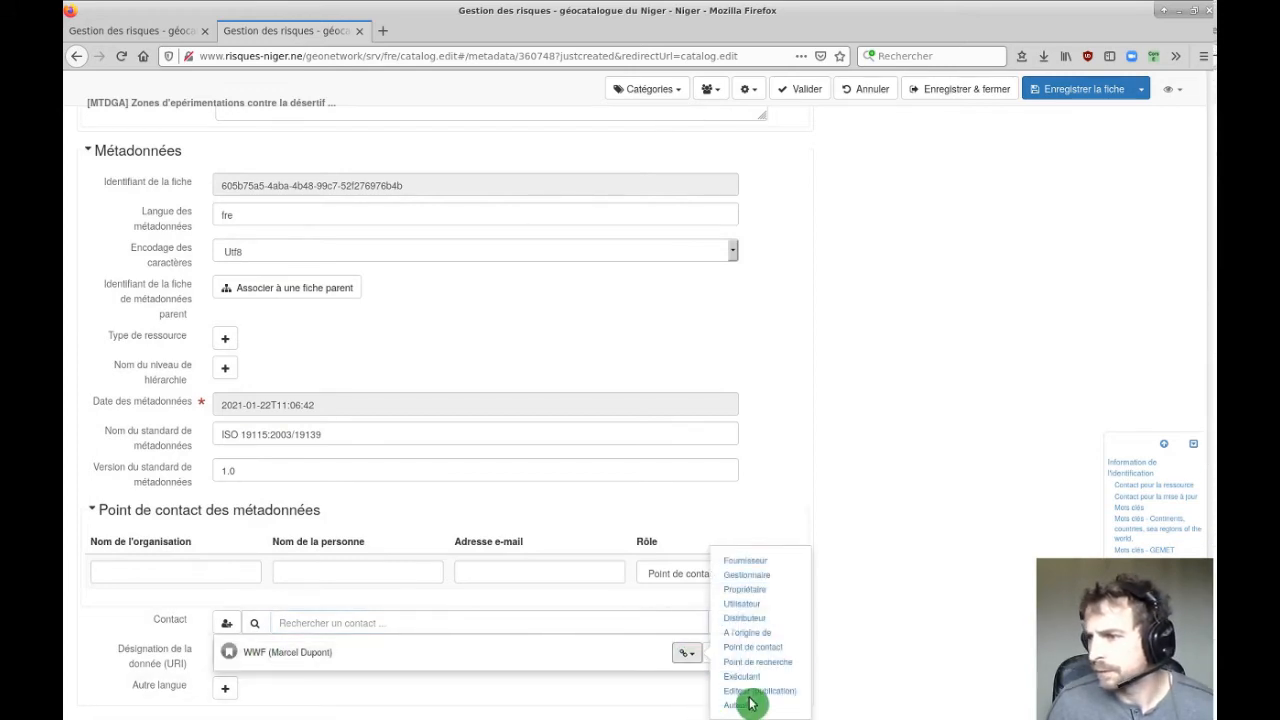
pyautogui.click(760, 648)
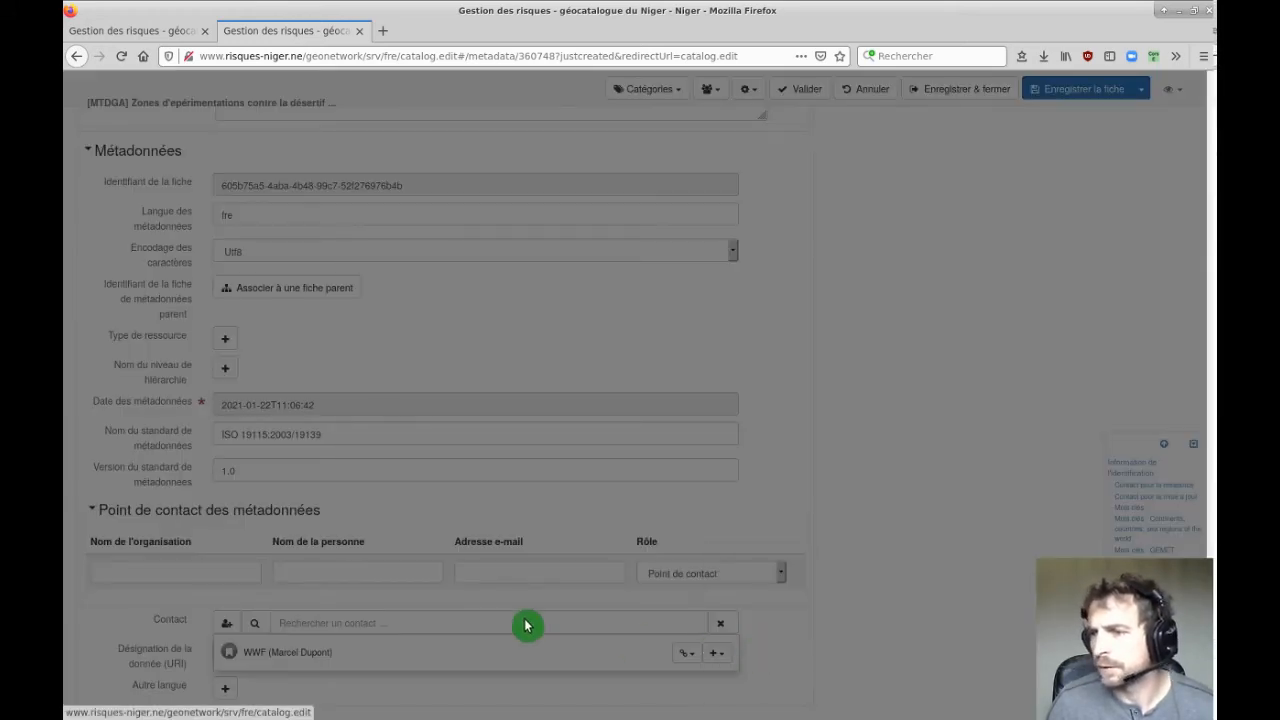
pyautogui.hotkey('ctrl', 'f')
pyautogui.write('keywo')
pyautogui.moveTo(783, 513)
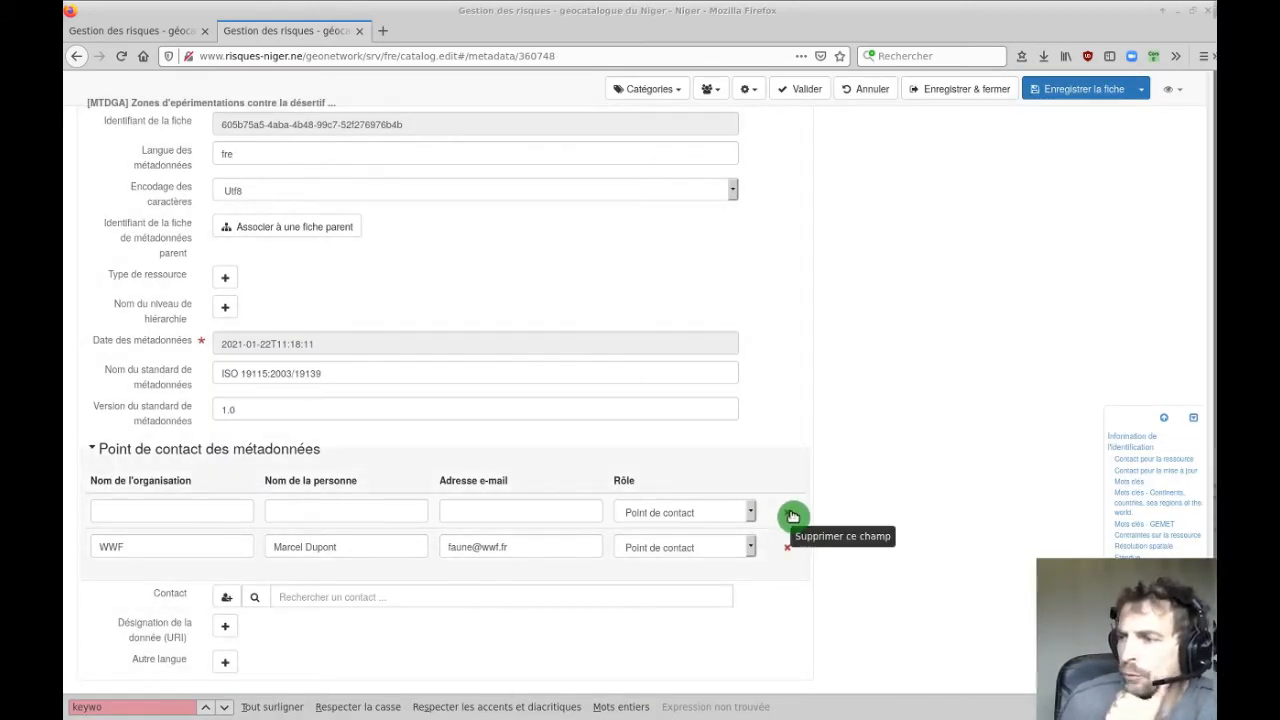
pyautogui.click(789, 515)
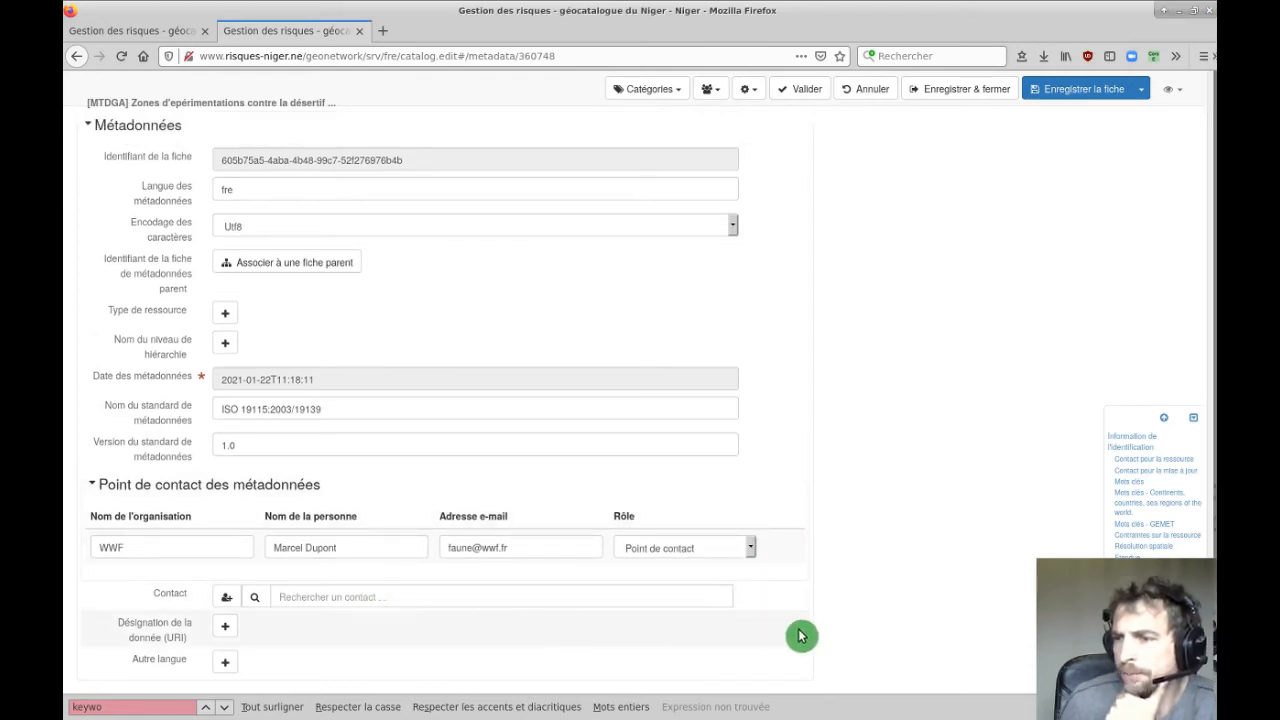
pyautogui.scroll(5, 925, 385)
pyautogui.scroll(5, 912, 407)
pyautogui.moveTo(1210, 537); pyautogui.dragTo(1208, 105)
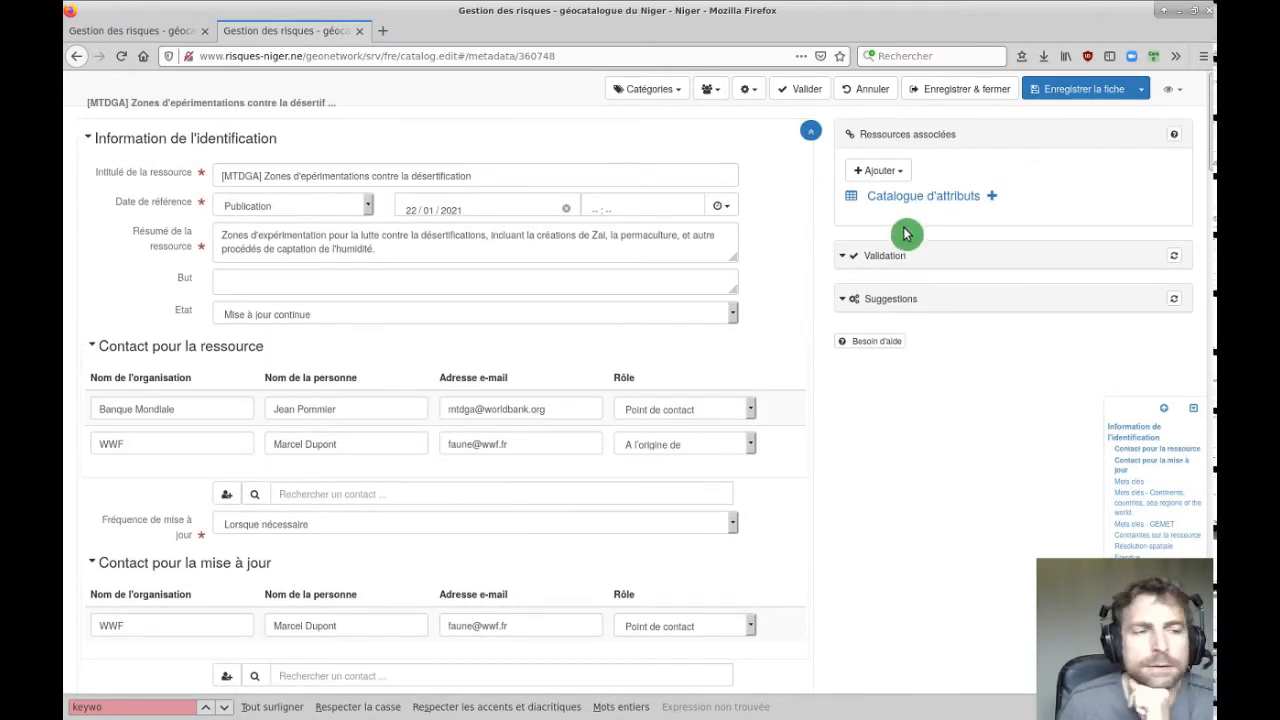
# Upload apercu.png and use it as the URL of a new online resource link.
pyautogui.click(879, 172)
pyautogui.middleClick(921, 197)
pyautogui.middleClick(915, 197)
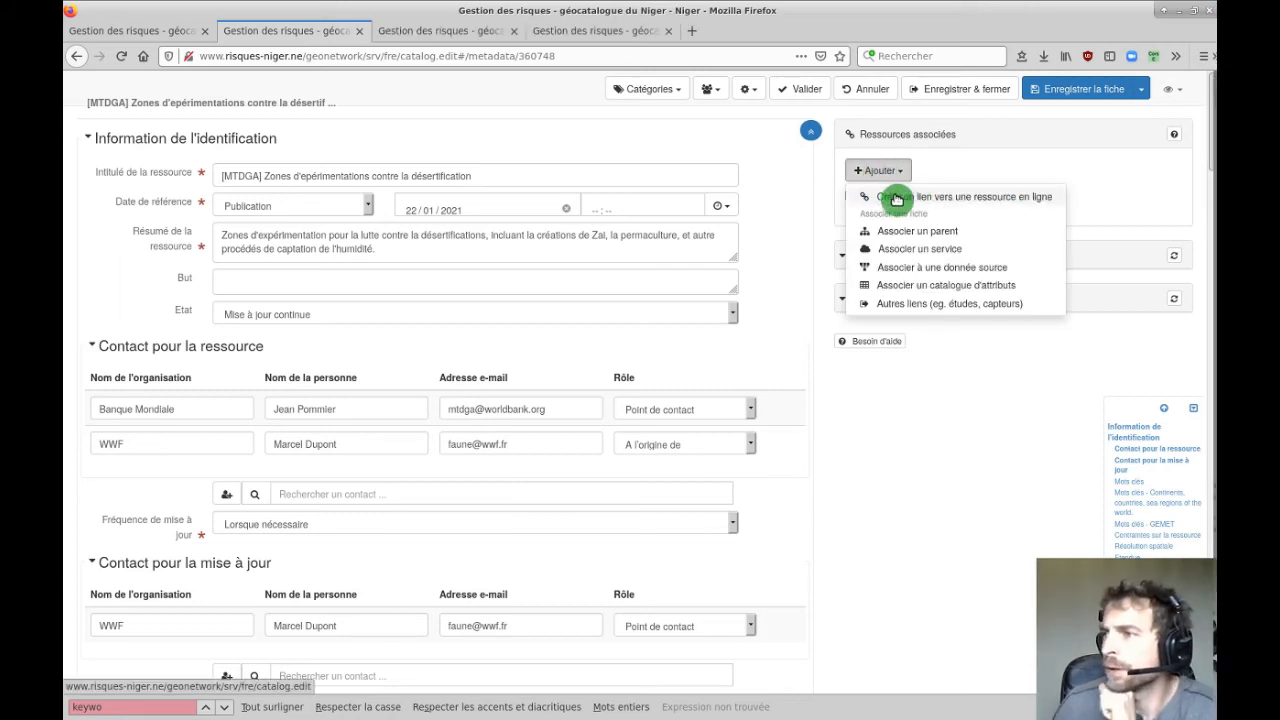
pyautogui.click(909, 199)
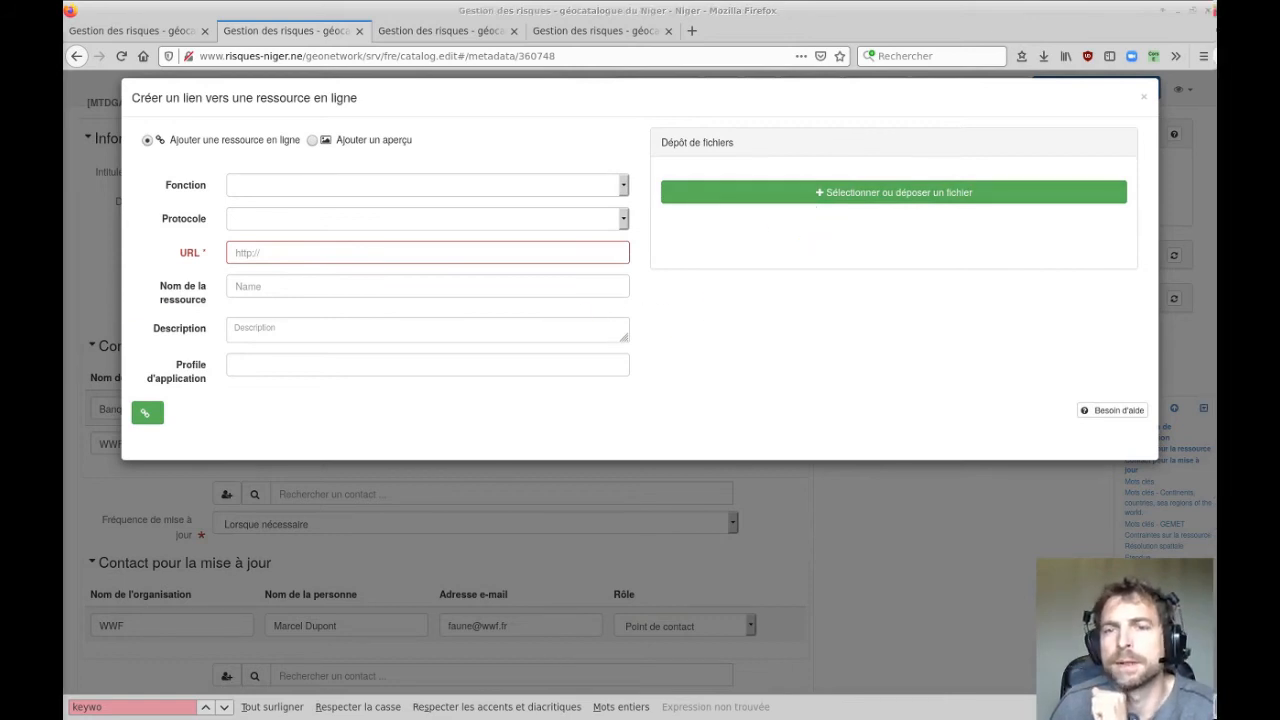
pyautogui.click(735, 197)
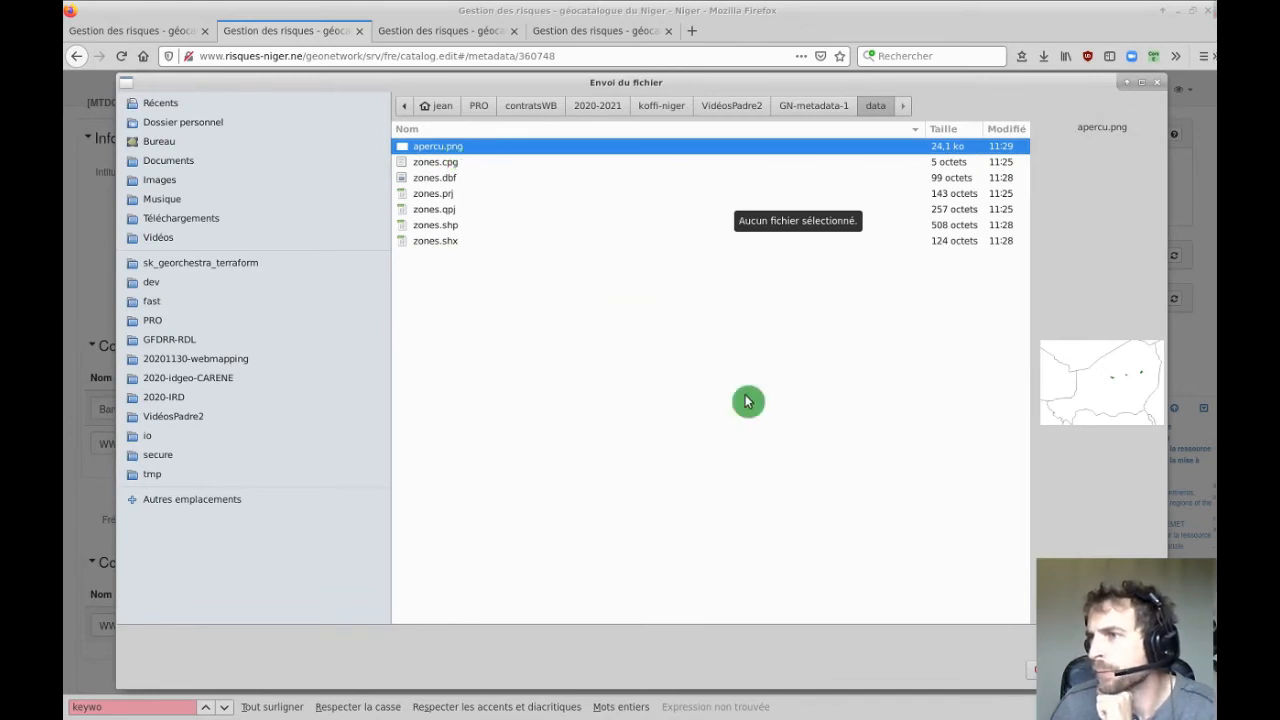
pyautogui.press('Return')
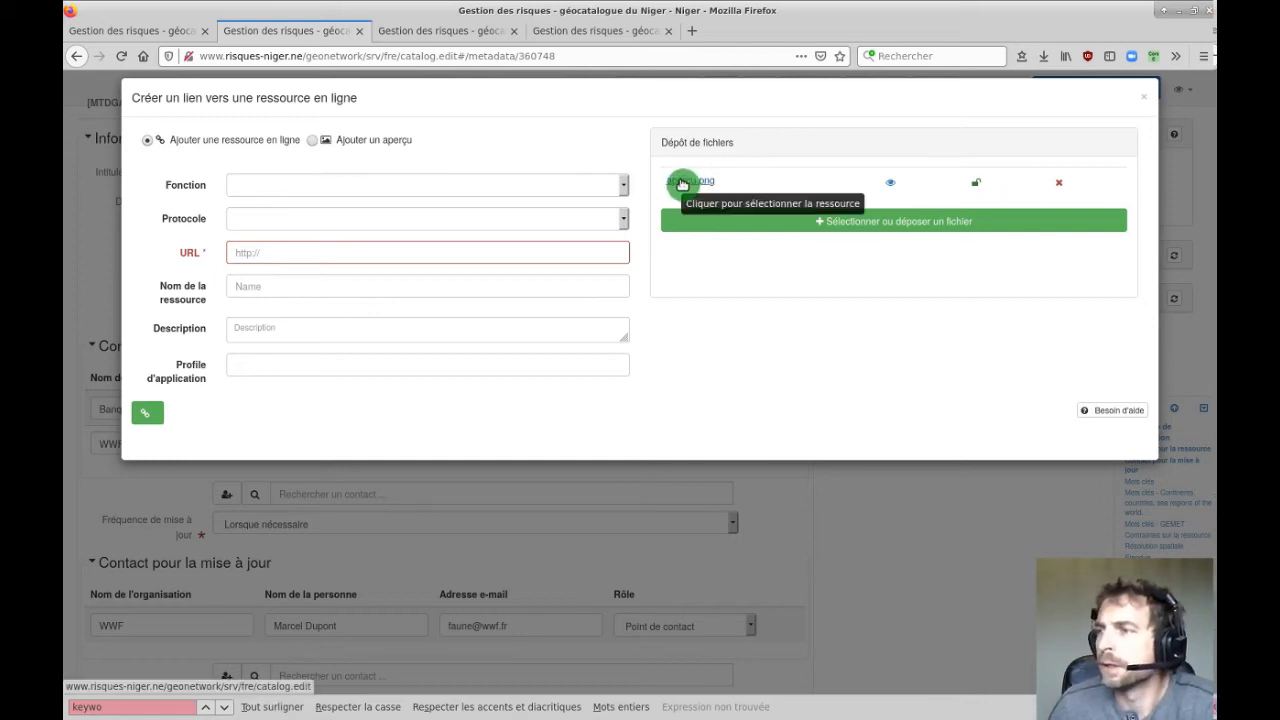
pyautogui.click(681, 183)
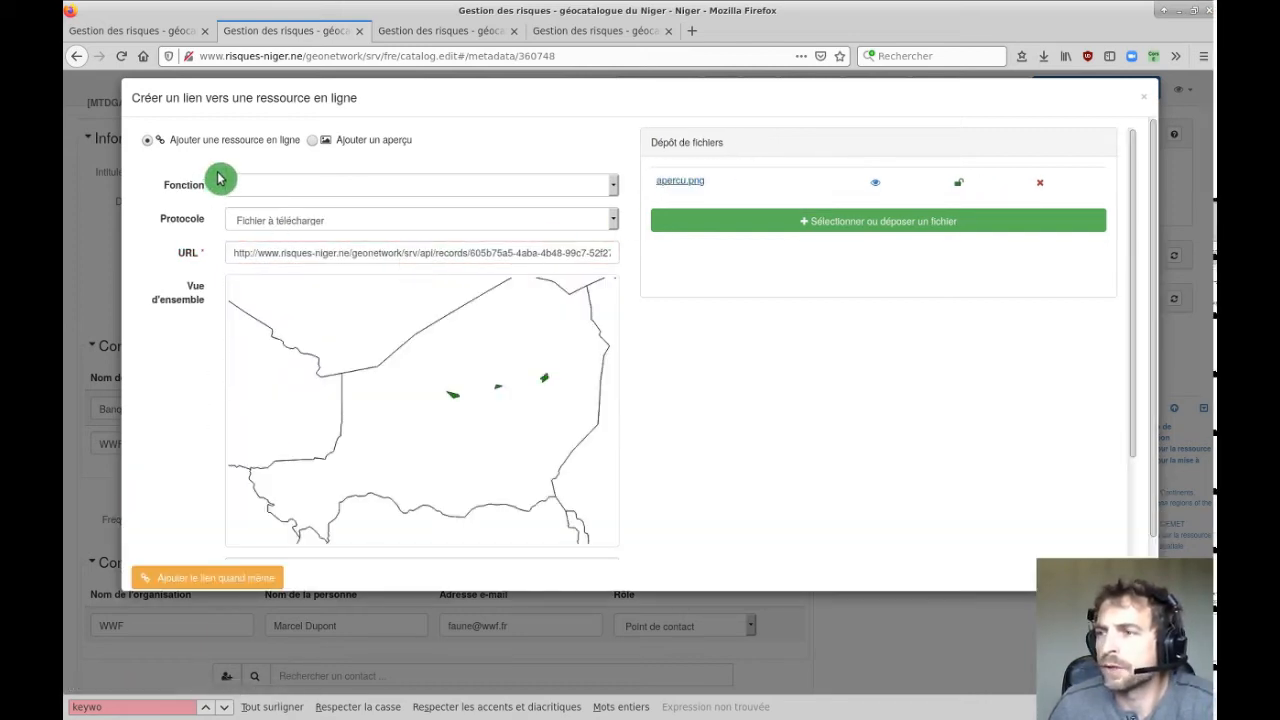
# Name the resource 'Aperçu des placettes' and add the link to the record.
pyautogui.scroll(-2, 751, 394)
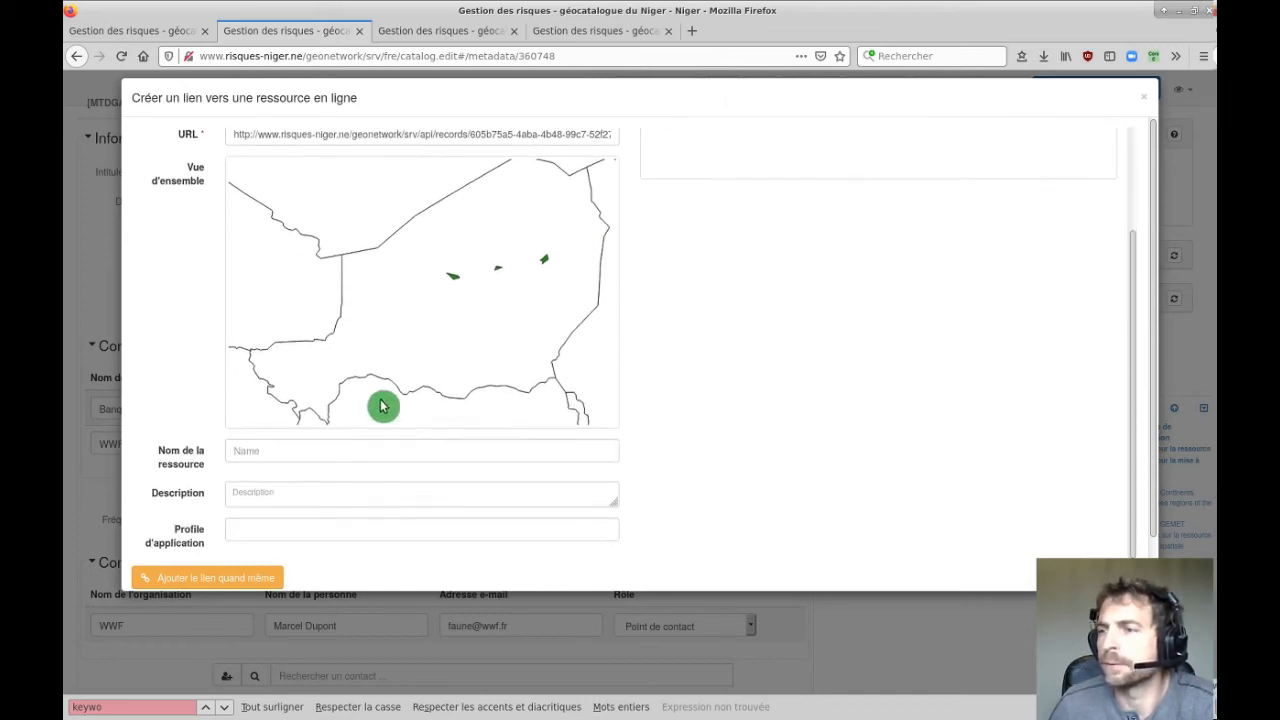
pyautogui.scroll(2, 335, 255)
pyautogui.scroll(-2, 342, 262)
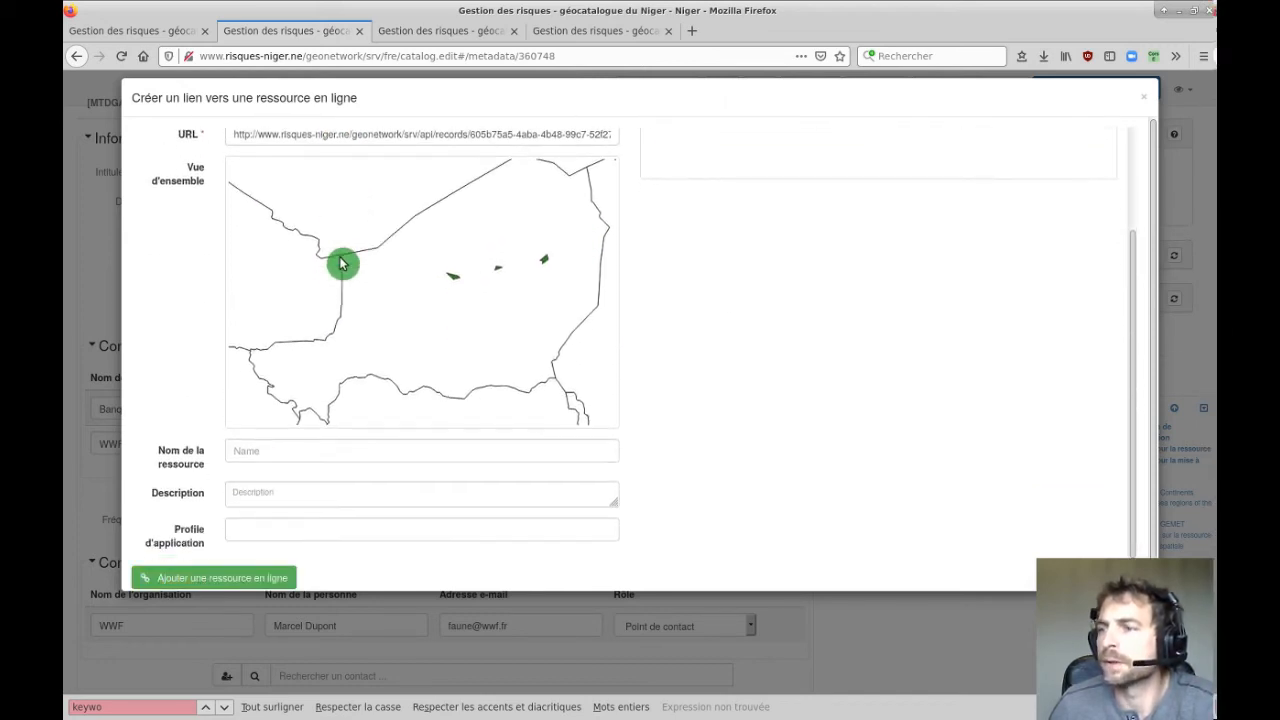
pyautogui.click(272, 446)
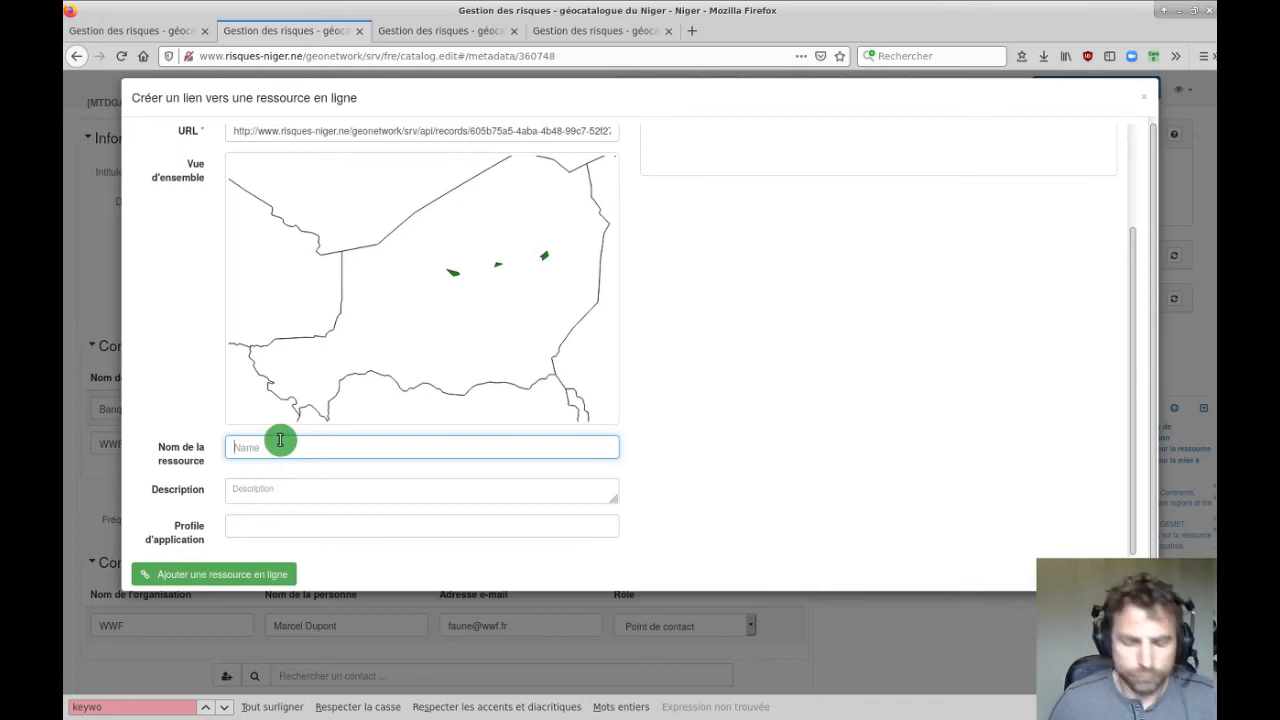
pyautogui.write('Aperçu')
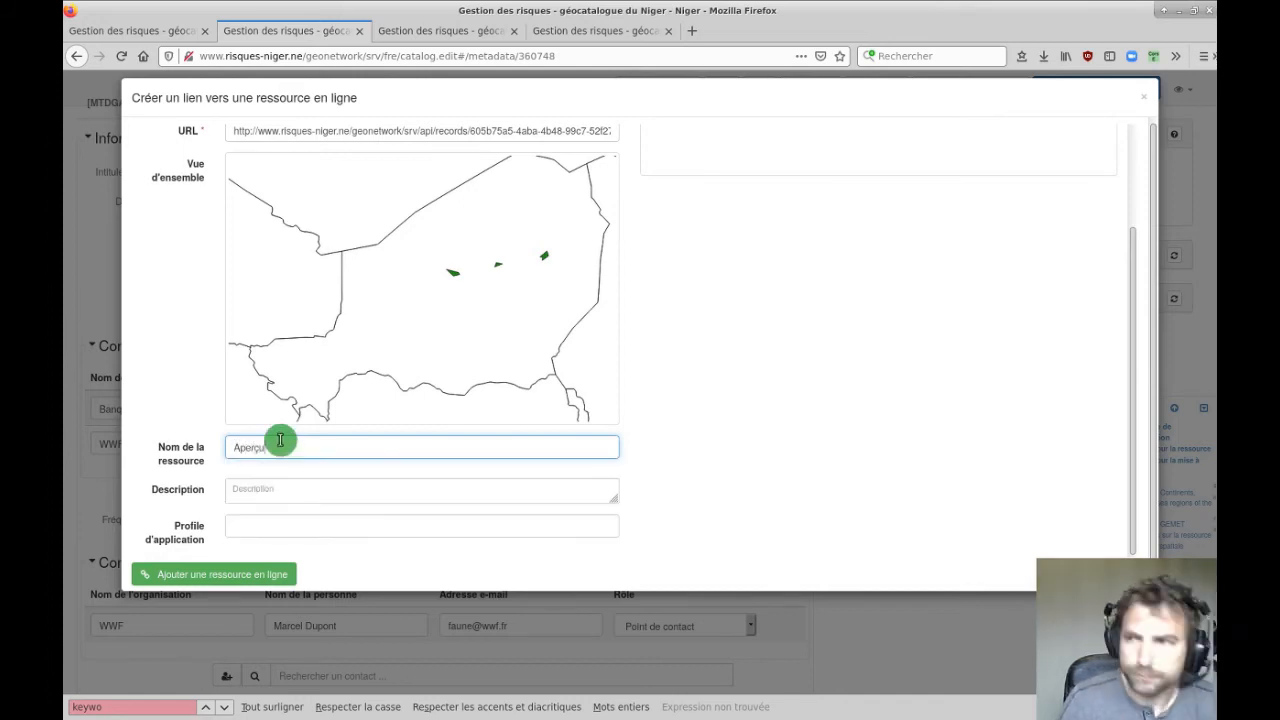
pyautogui.write(' des placettes')
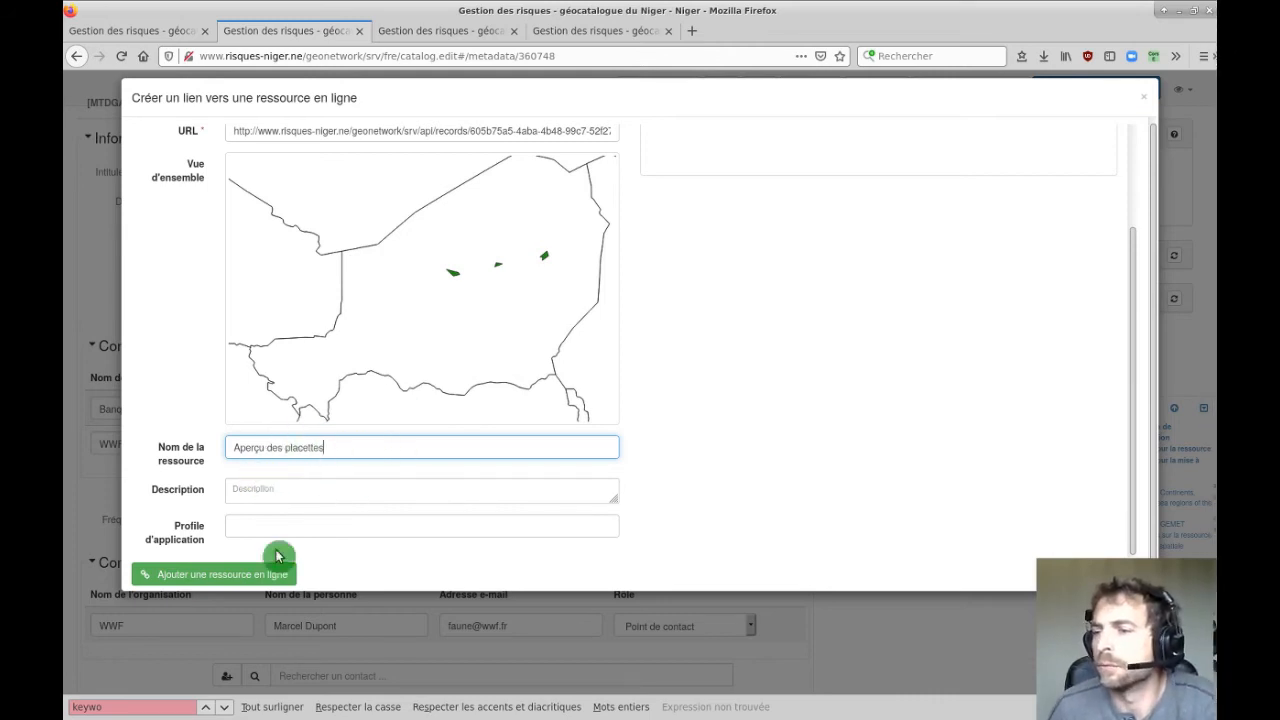
pyautogui.click(200, 573)
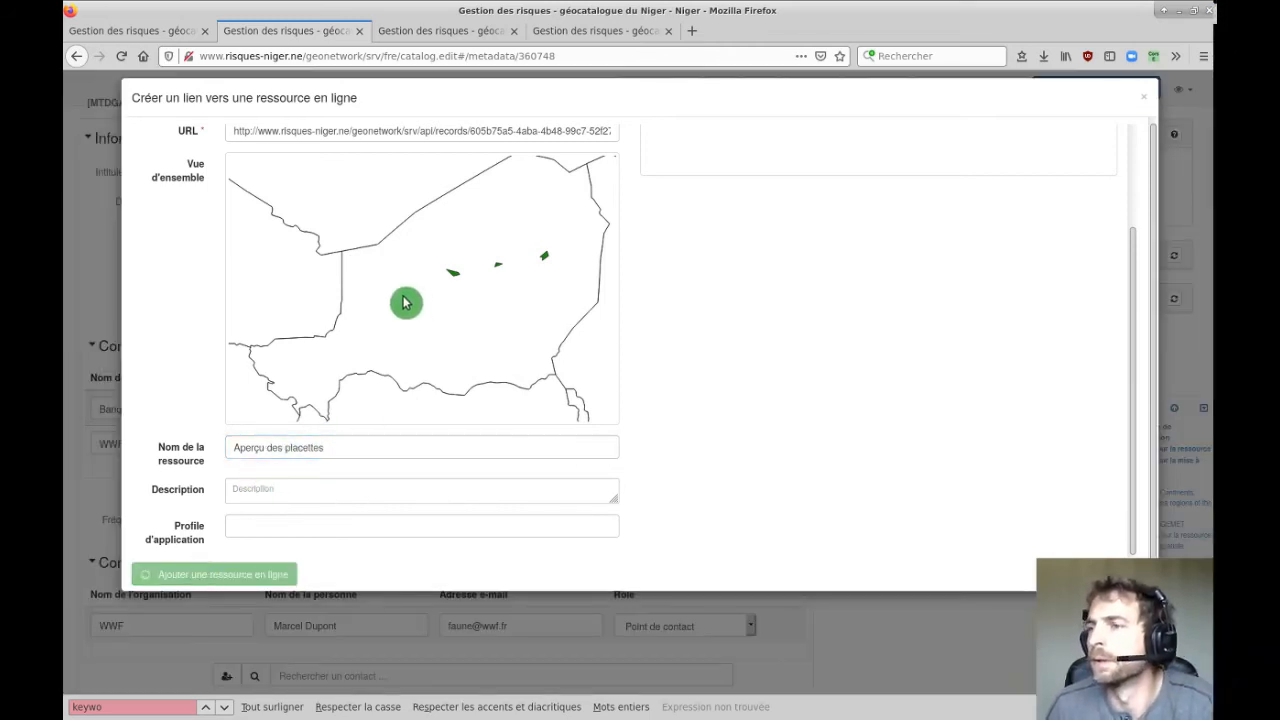
pyautogui.scroll(2, 750, 410)
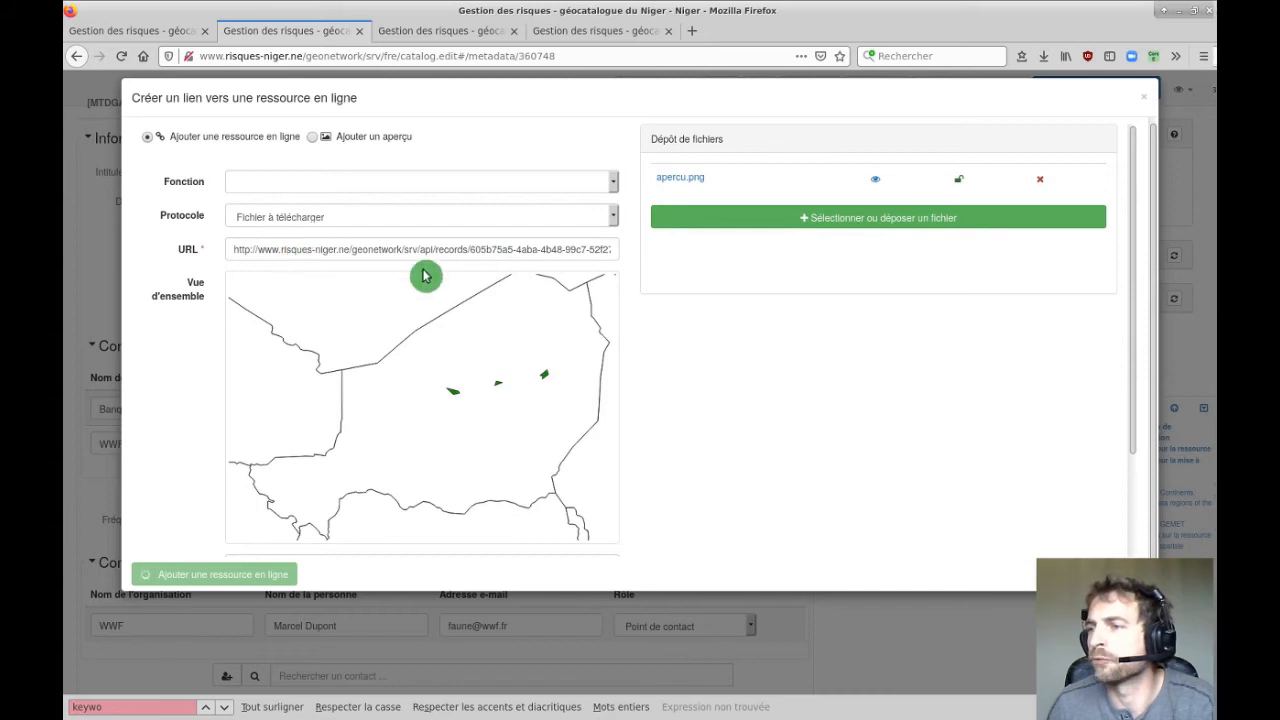
# Try apercu.png as an overview instead, then close the dialog and delete the apercu.png online resource.
pyautogui.click(314, 137)
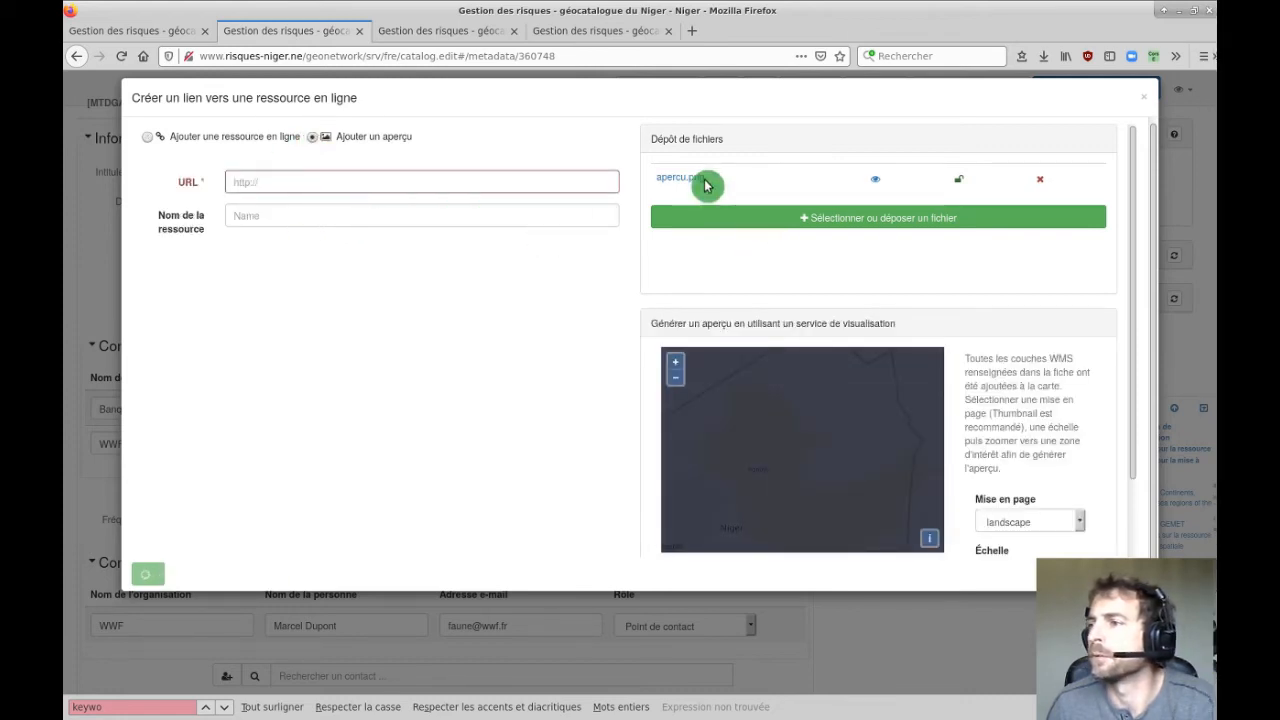
pyautogui.click(685, 178)
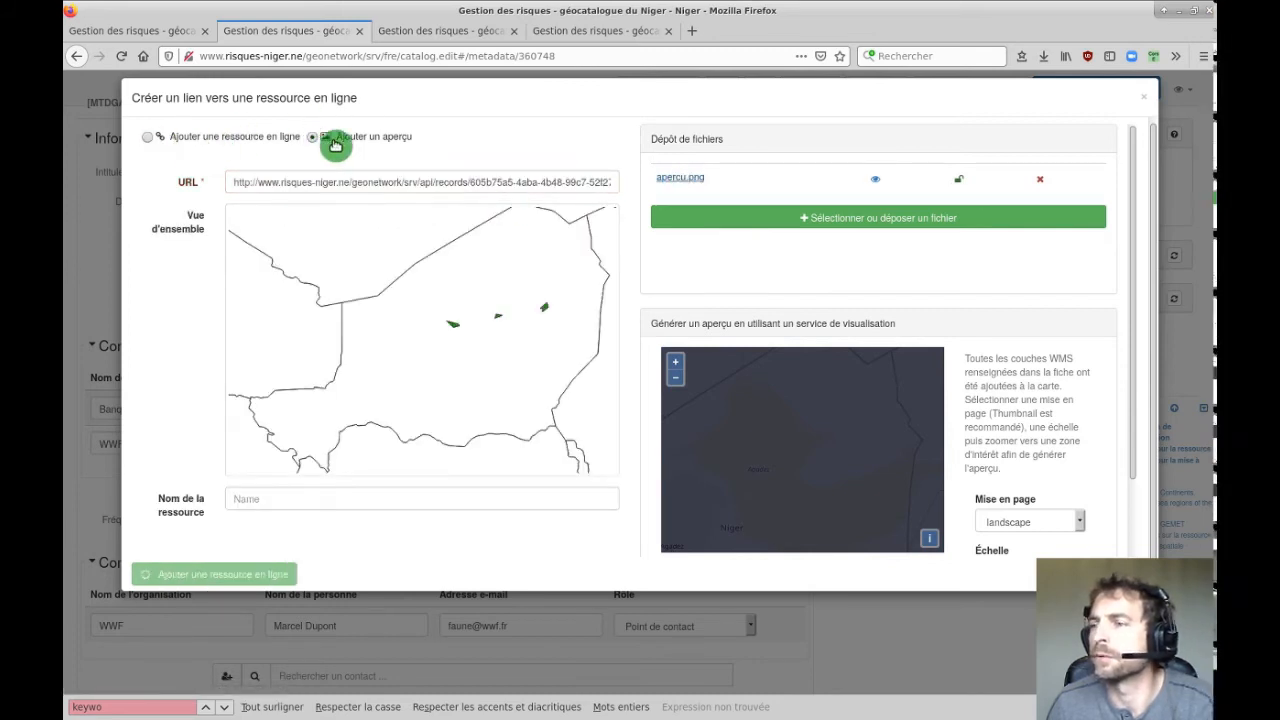
pyautogui.click(291, 496)
pyautogui.write('aperç')
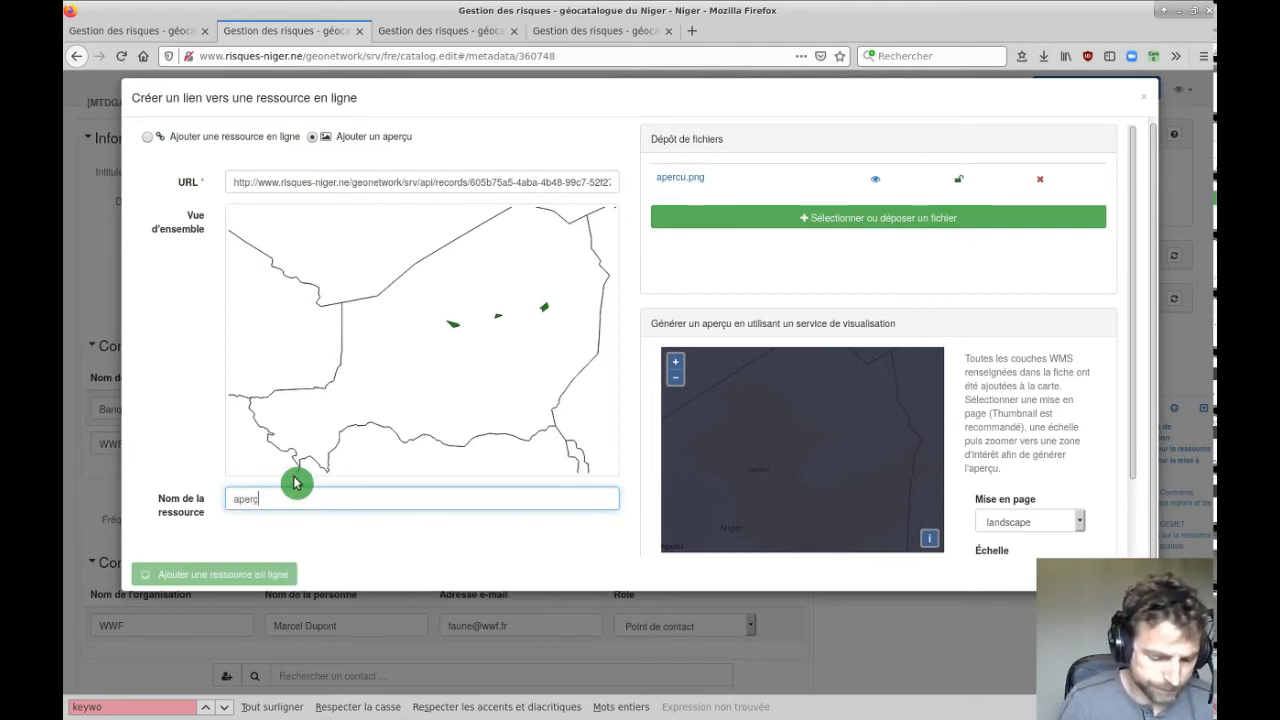
pyautogui.write('u.ces placettes')
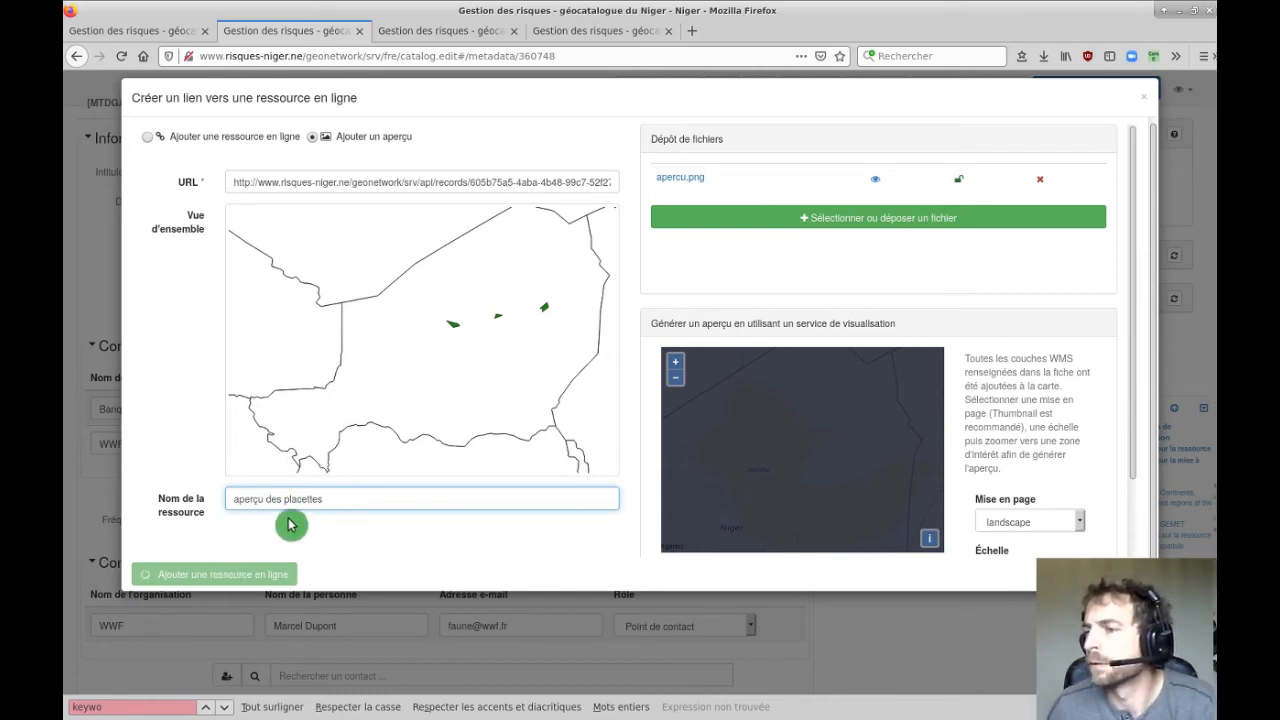
pyautogui.click(1146, 100)
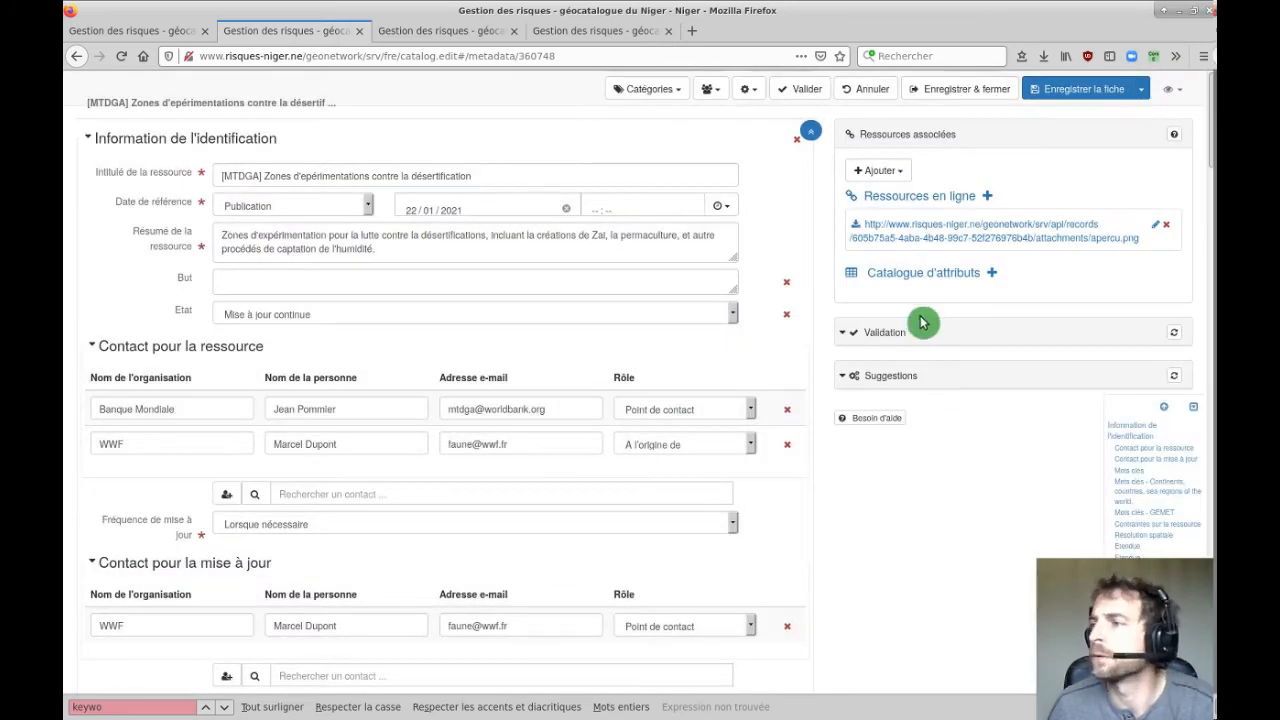
pyautogui.click(1166, 224)
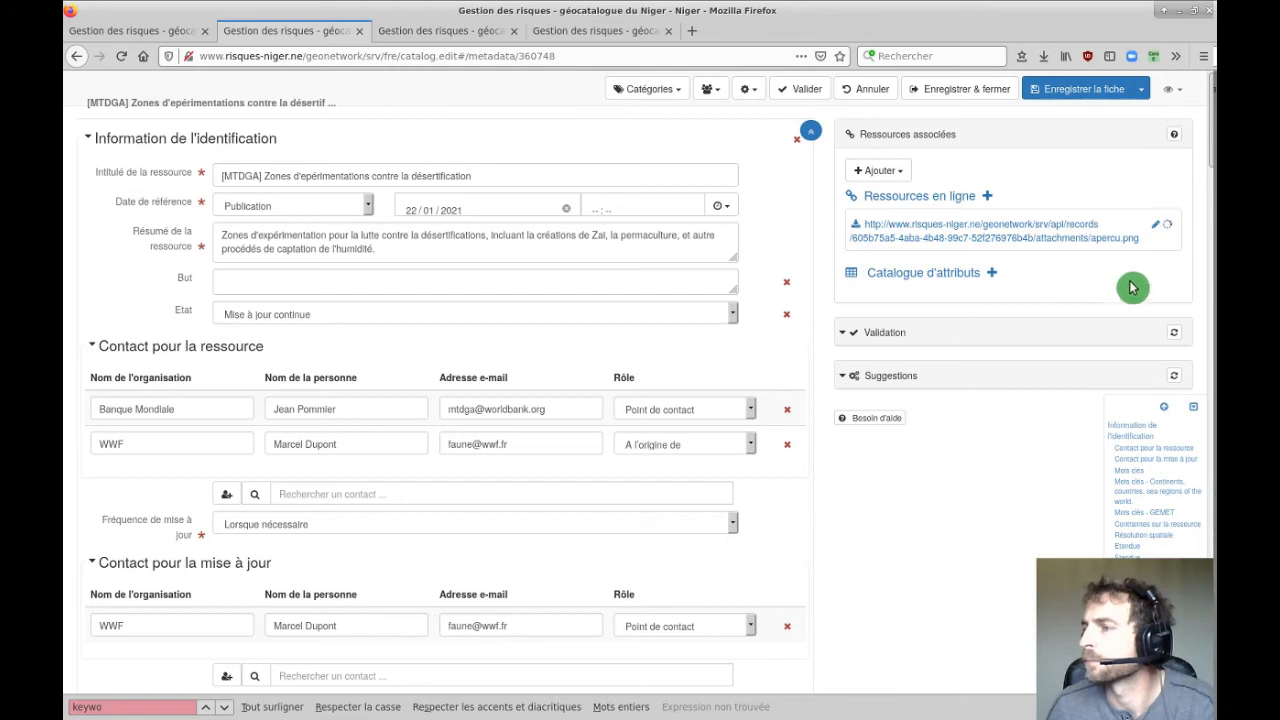
# Add apercu.png as the record's overview named 'aperçu des placettes', then bring up the file manager.
pyautogui.click(886, 172)
pyautogui.click(912, 191)
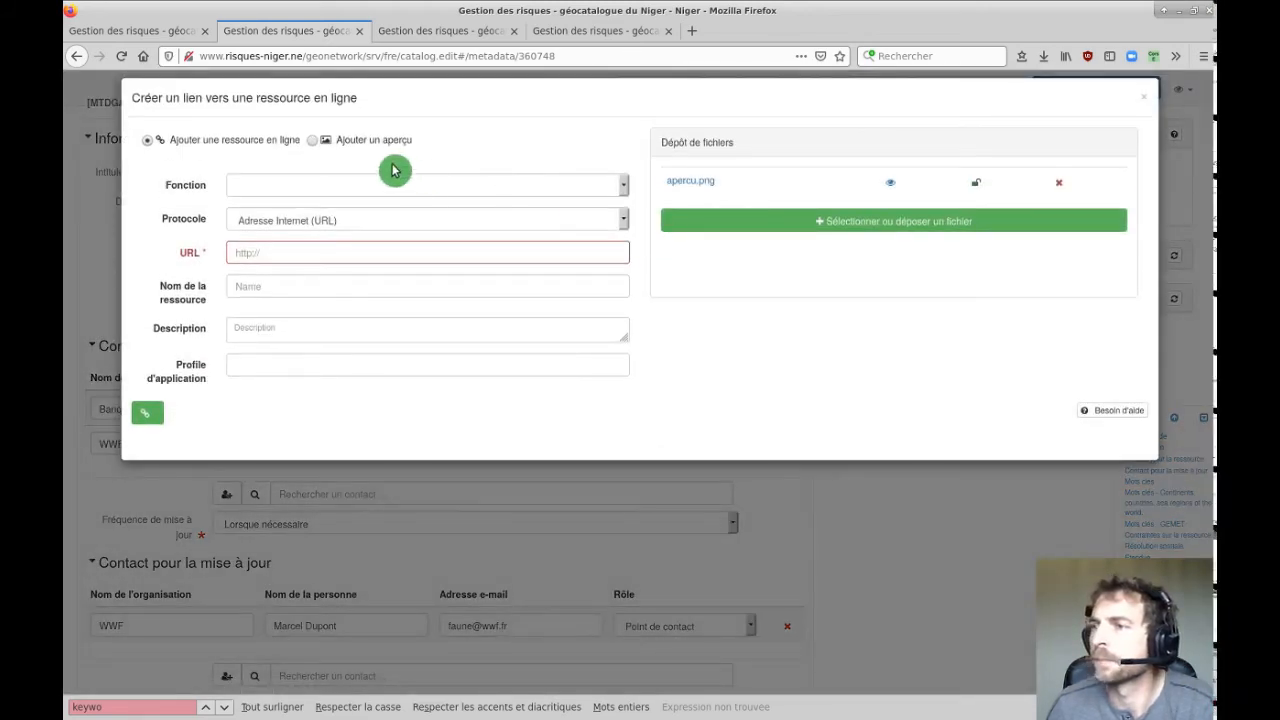
pyautogui.click(356, 144)
pyautogui.click(680, 181)
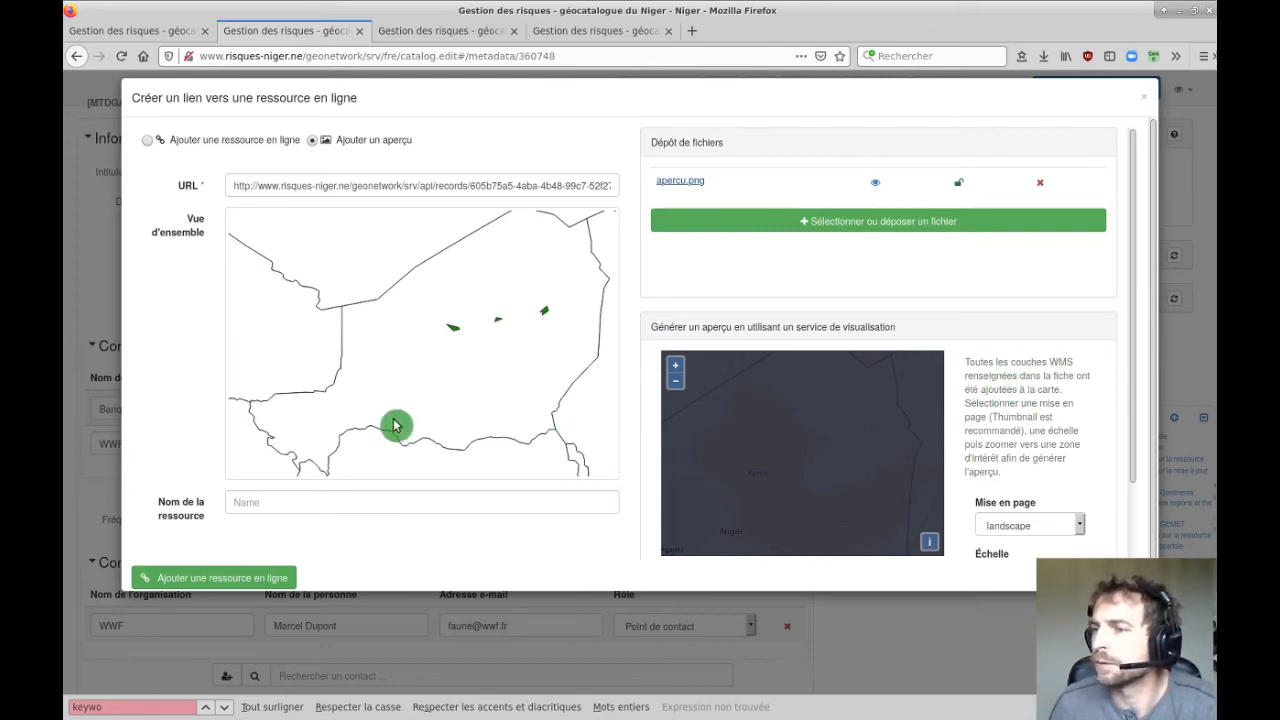
pyautogui.click(261, 500)
pyautogui.write('aper')
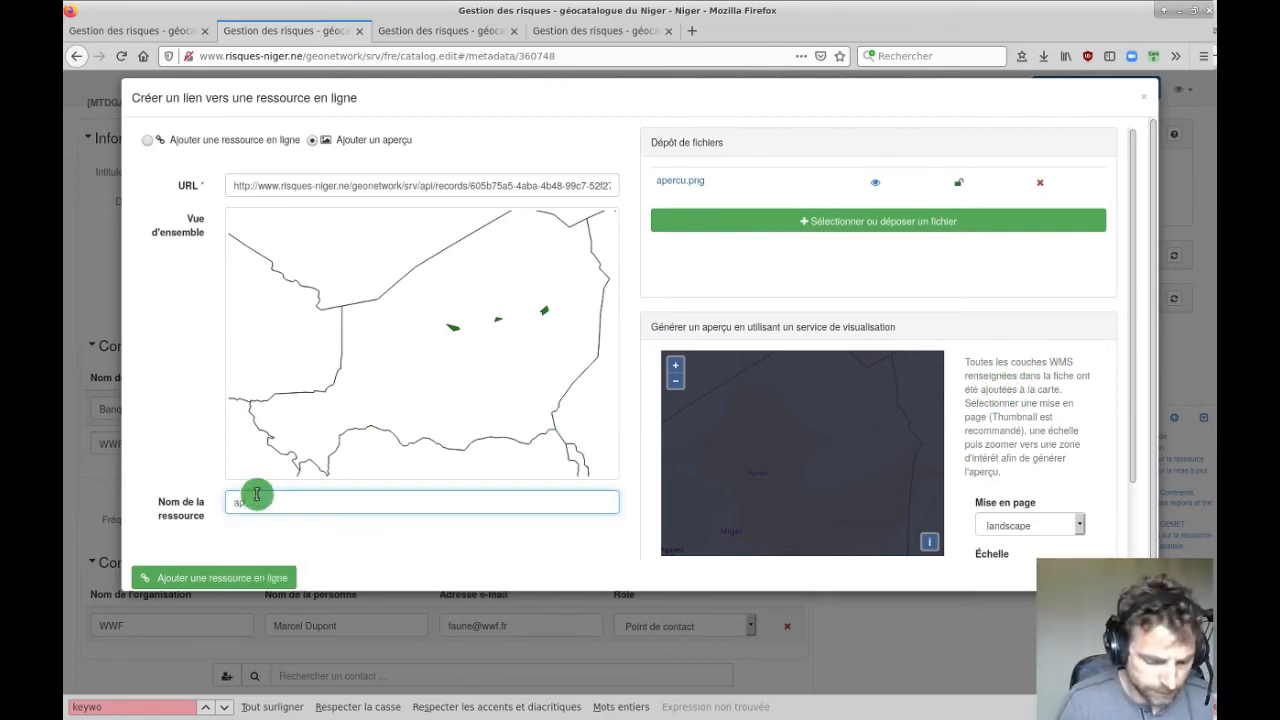
pyautogui.write('çu des plac')
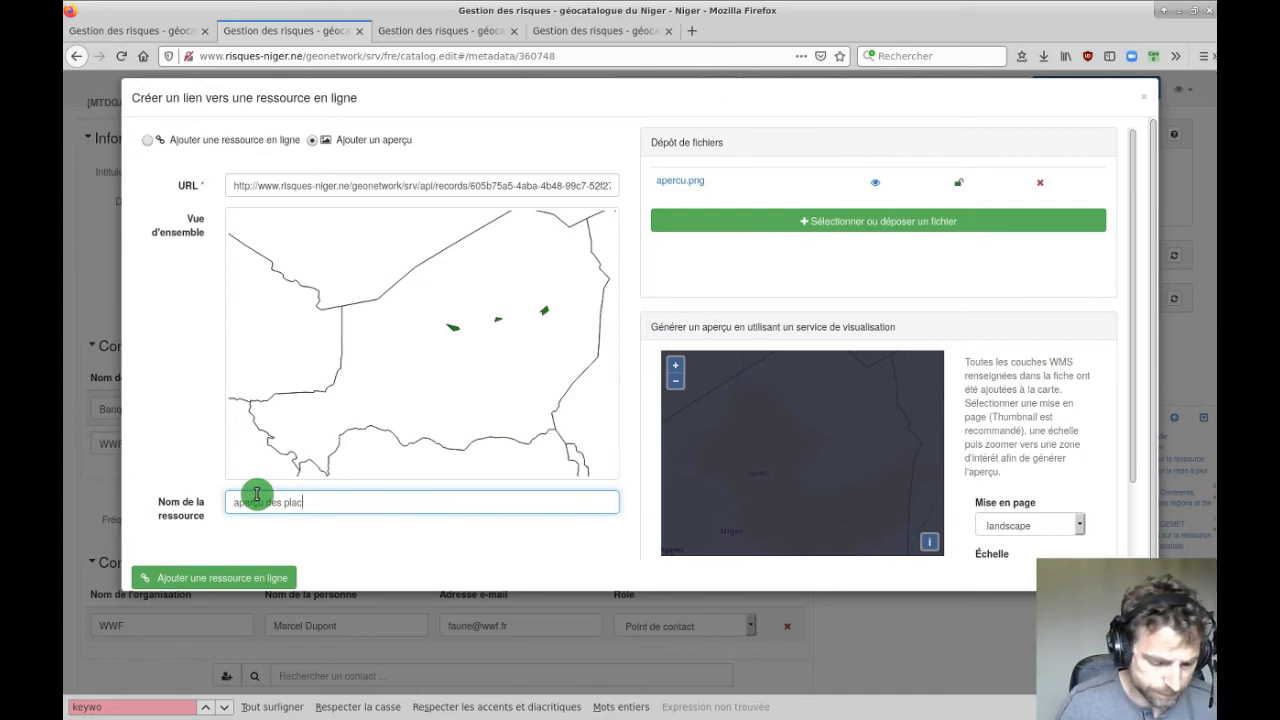
pyautogui.write('ettes')
pyautogui.click(250, 576)
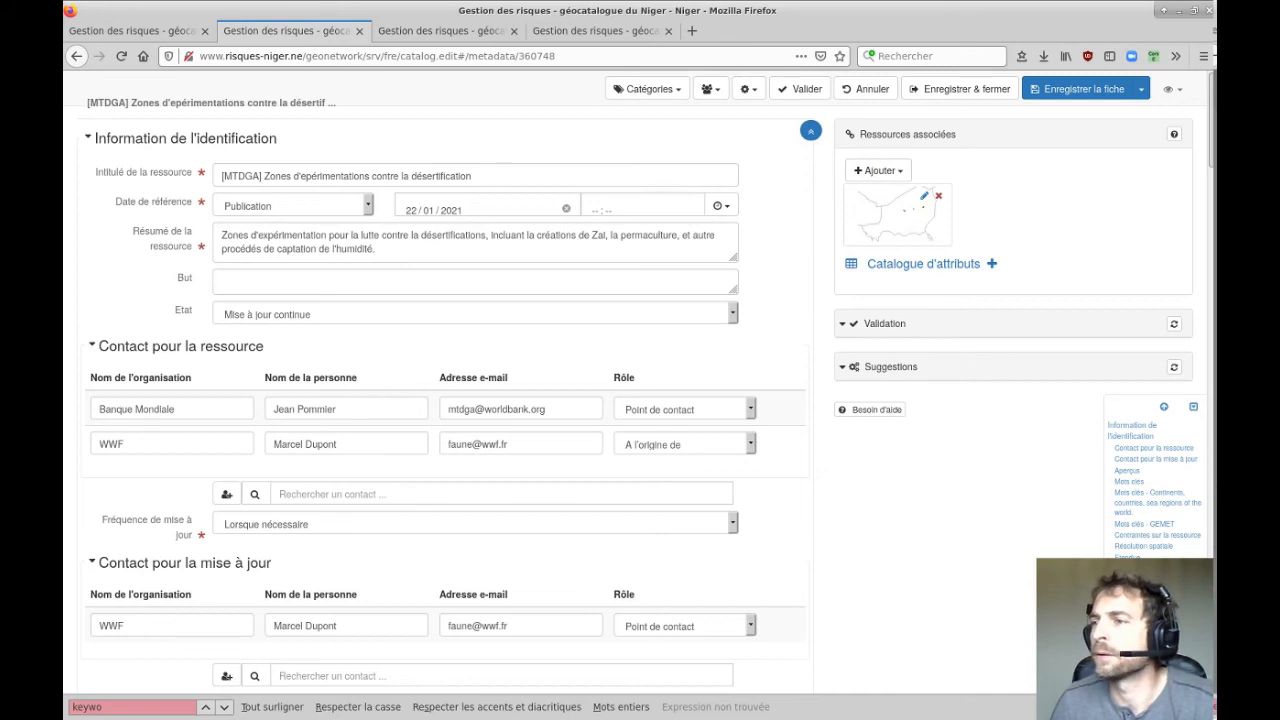
pyautogui.click(305, 177)
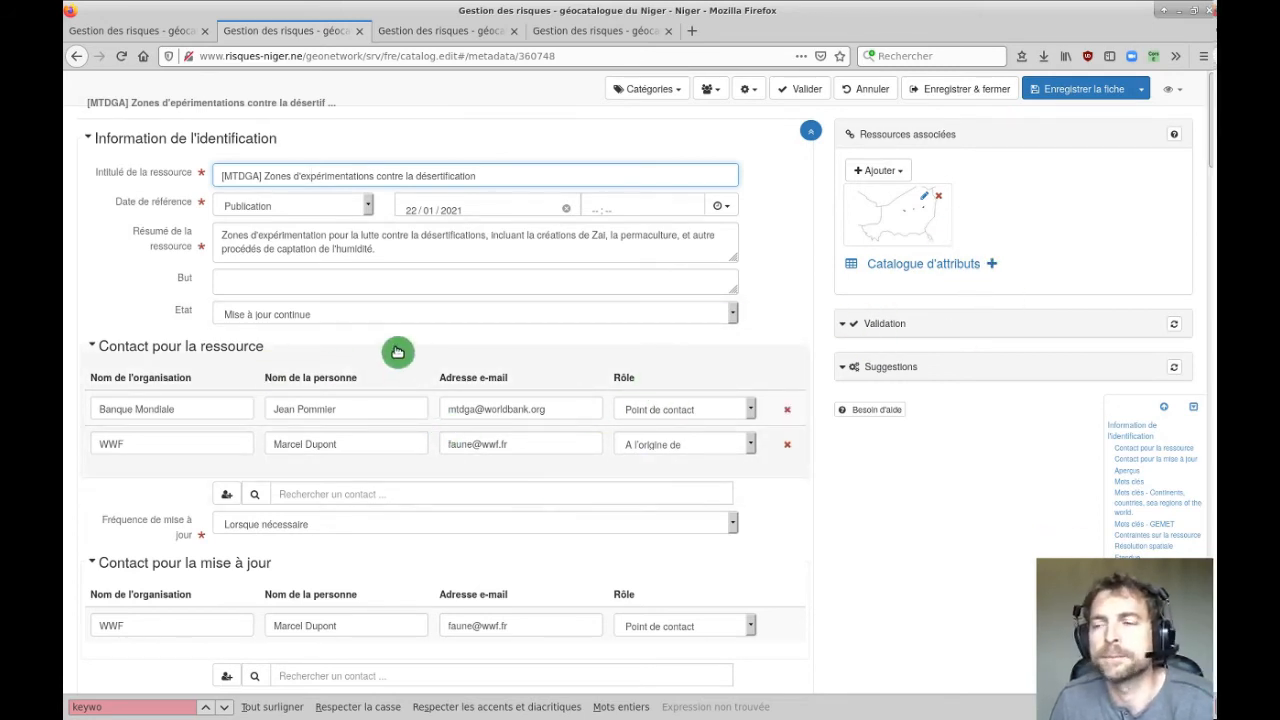
pyautogui.moveTo(64, 45); pyautogui.dragTo(420, 40)
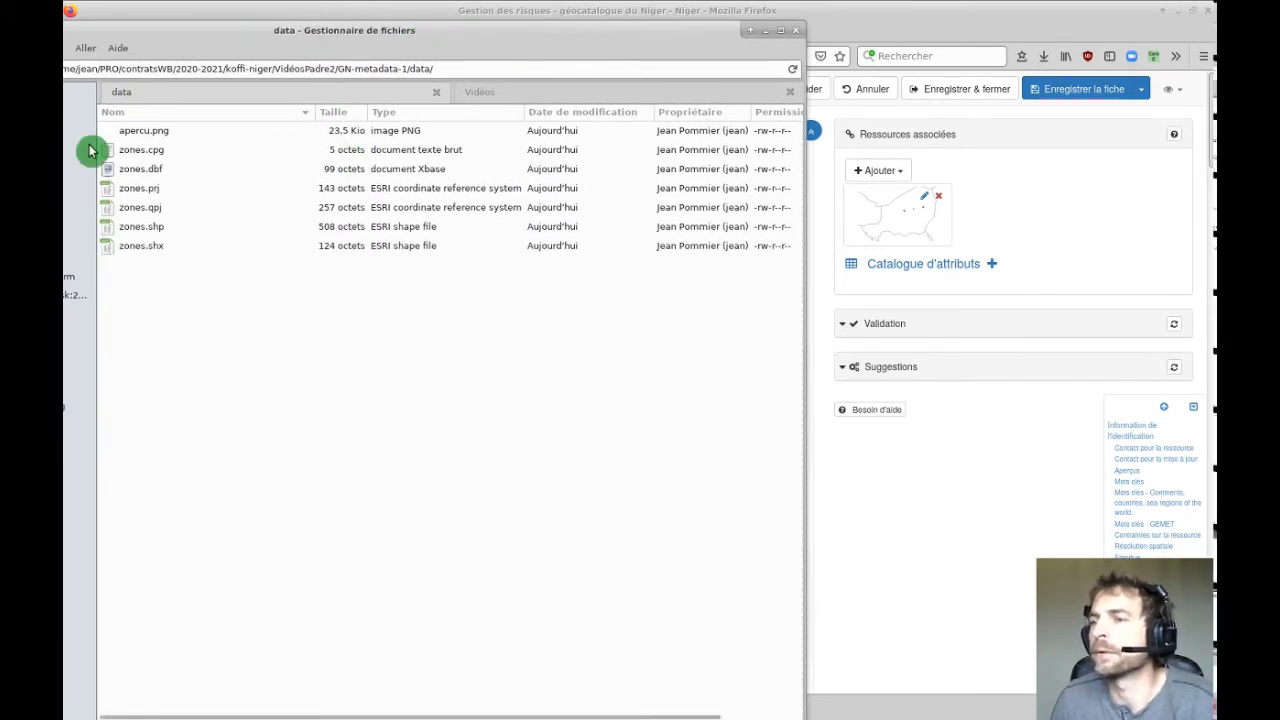
# Select the six zones files (cpg, dbf, prj, qpj, shp, shx) in the data folder.
pyautogui.click(137, 150)
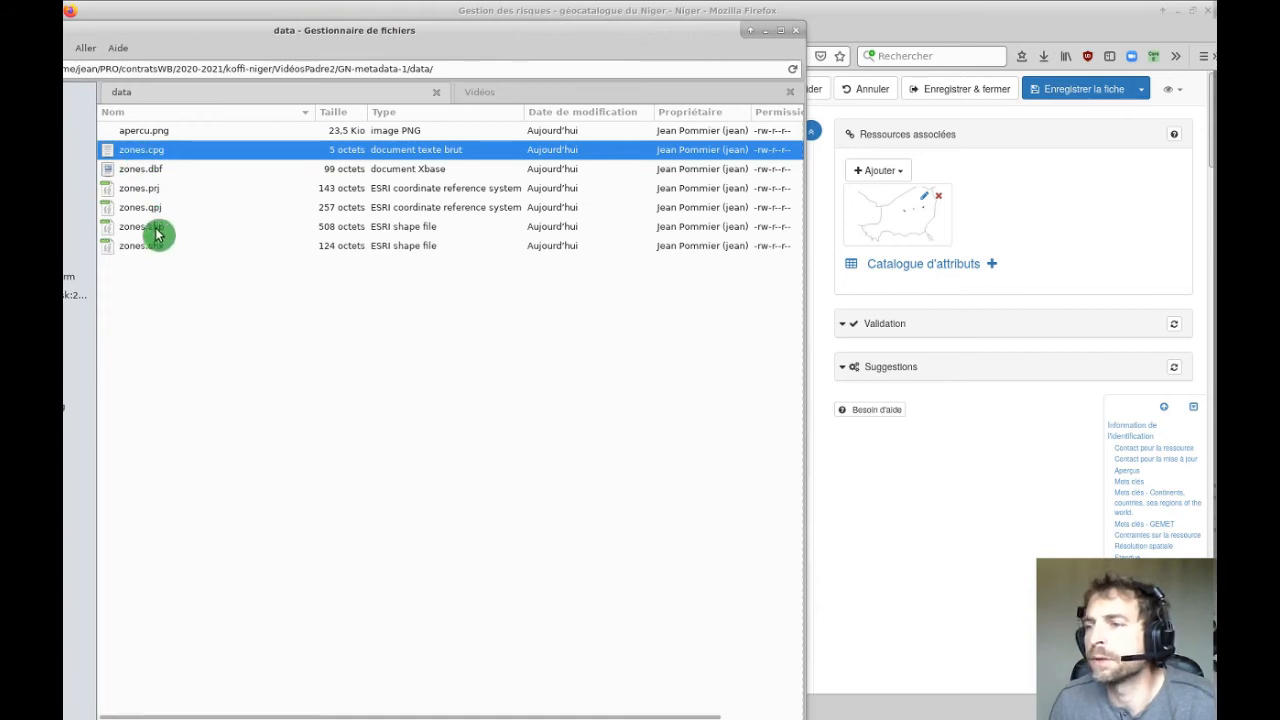
pyautogui.click(155, 229)
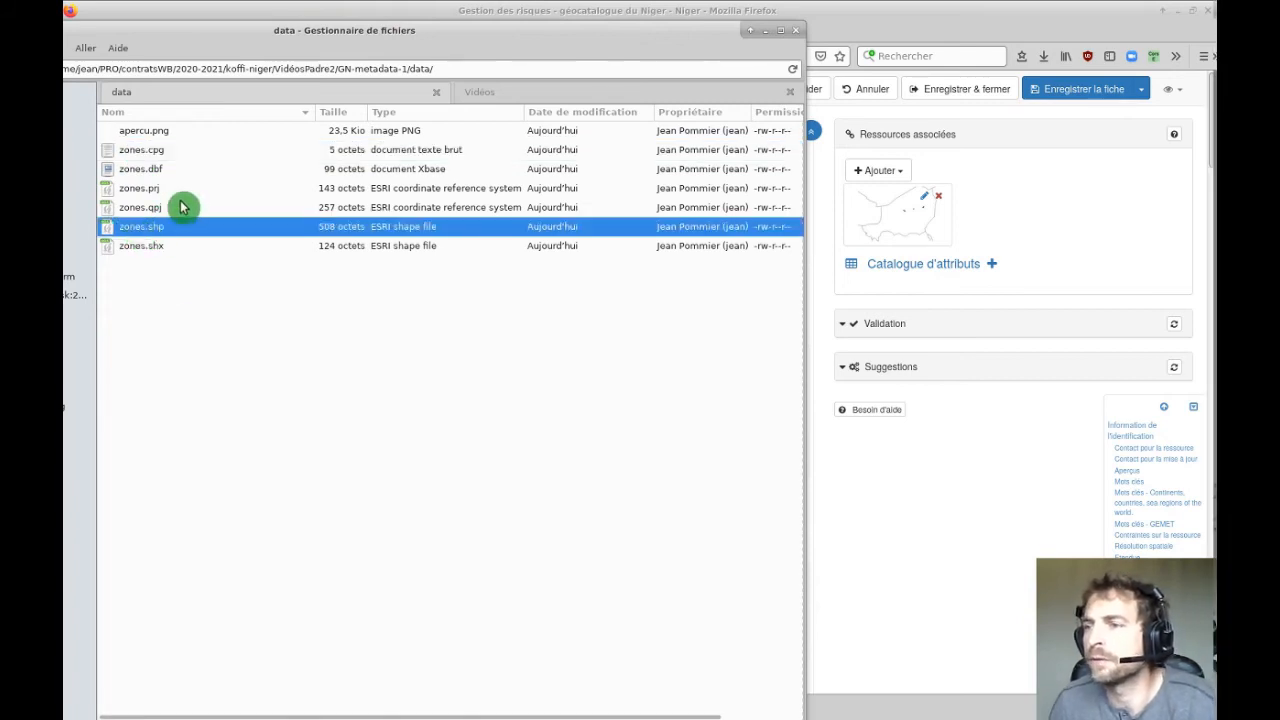
pyautogui.click(140, 172)
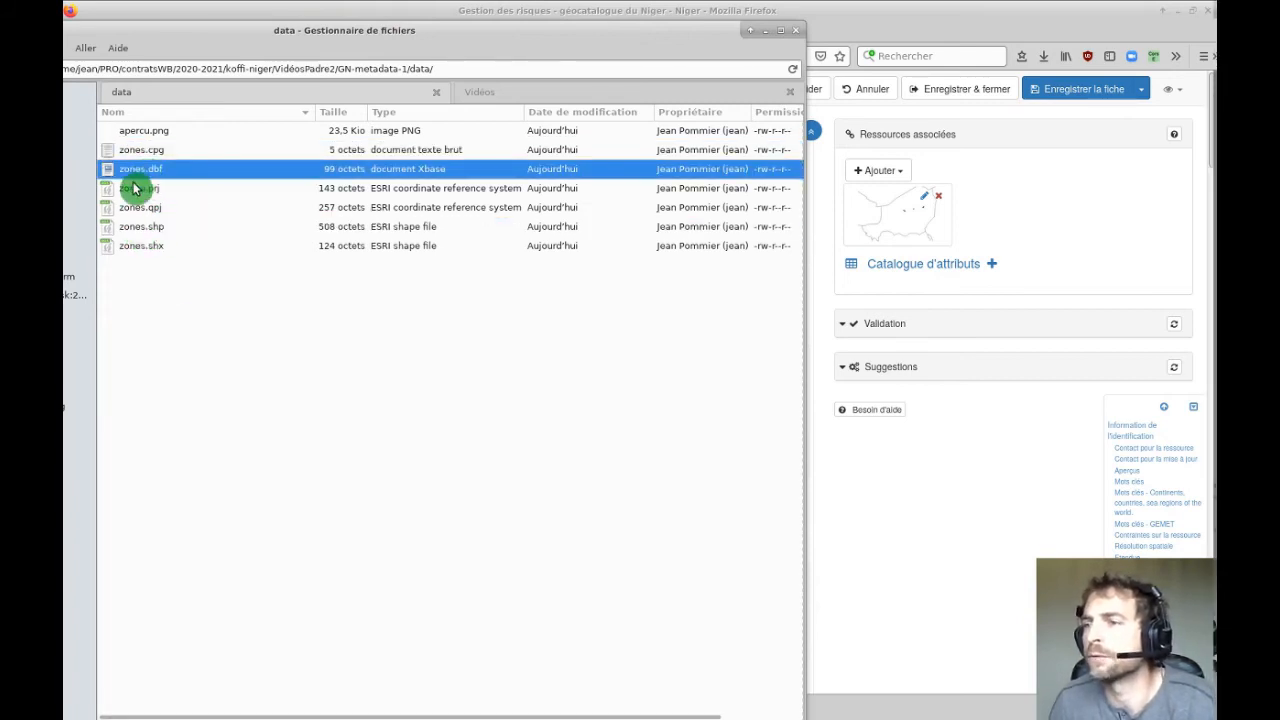
pyautogui.click(140, 247)
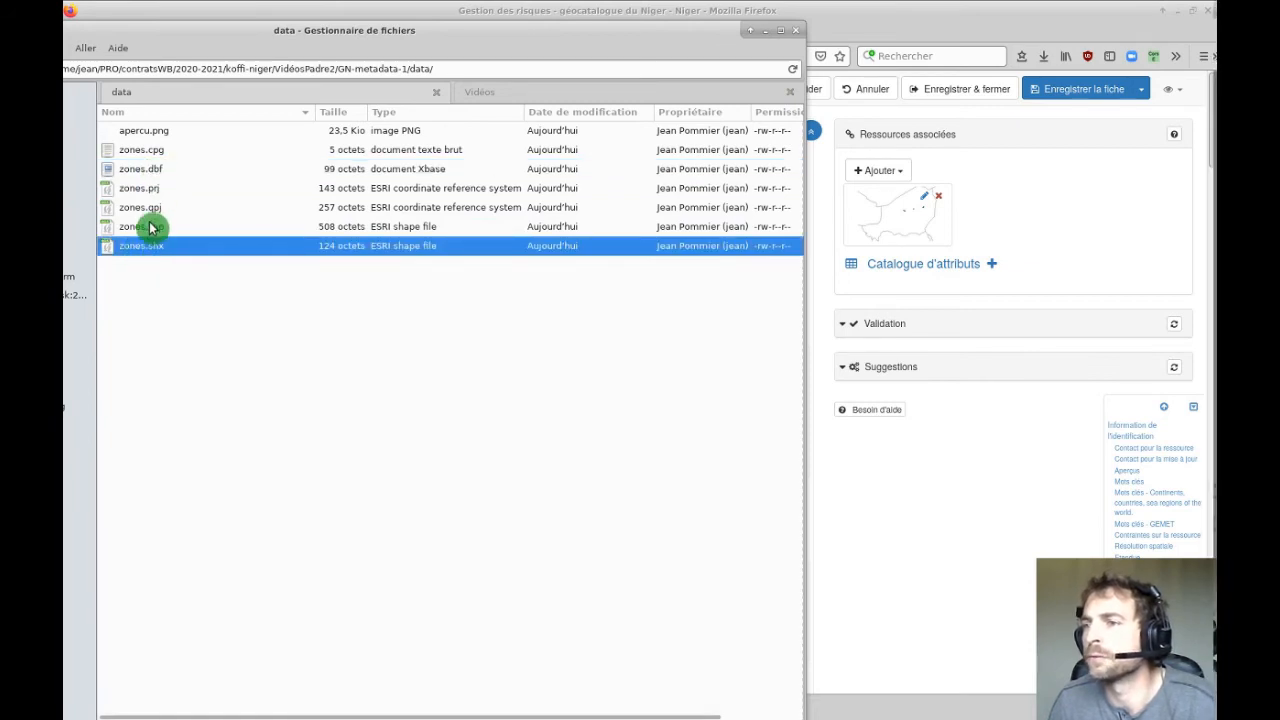
pyautogui.click(150, 190)
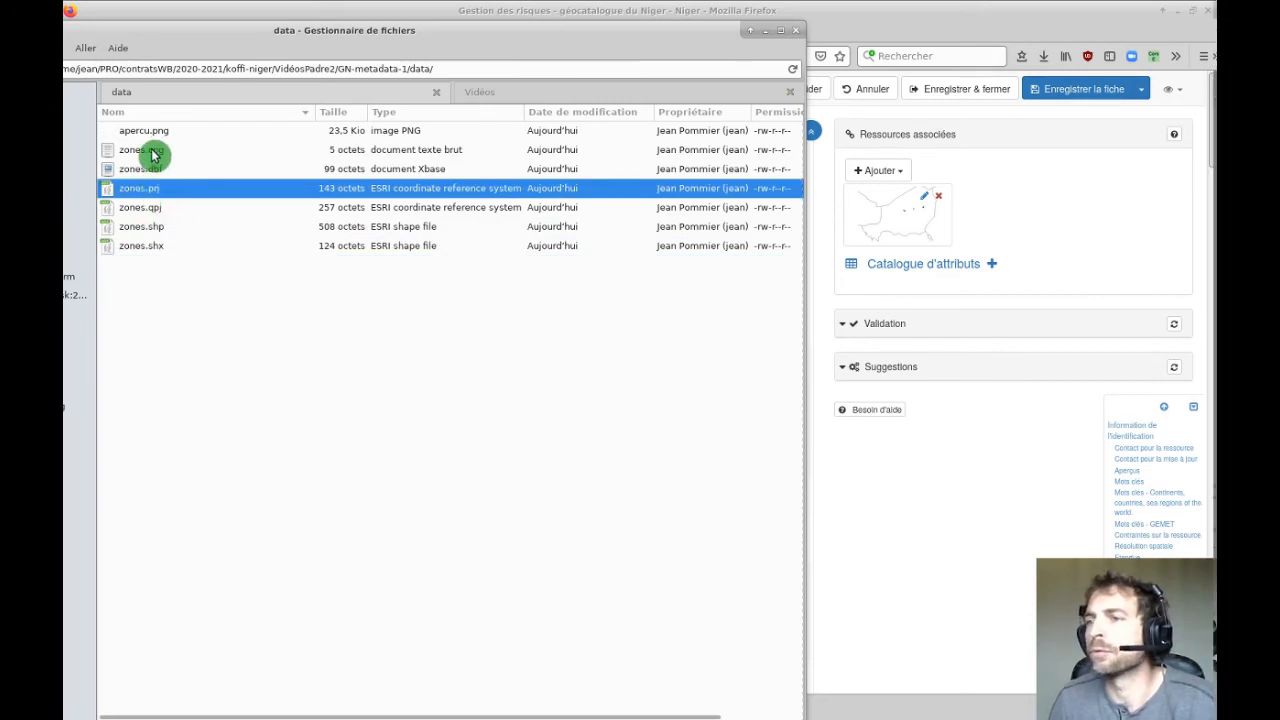
pyautogui.click(155, 151)
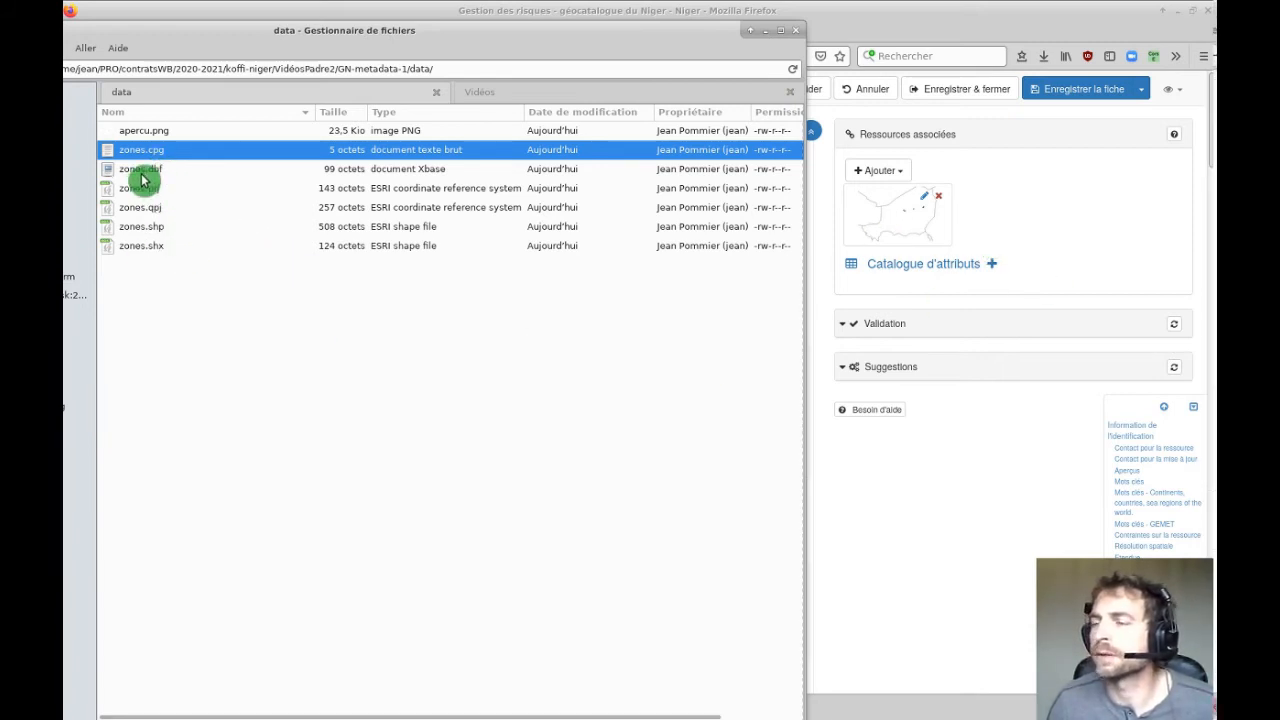
# Create a zip archive from the six selected zones shapefile files.
pyautogui.keyDown('shift'); pyautogui.click(143, 246); pyautogui.keyUp('shift')
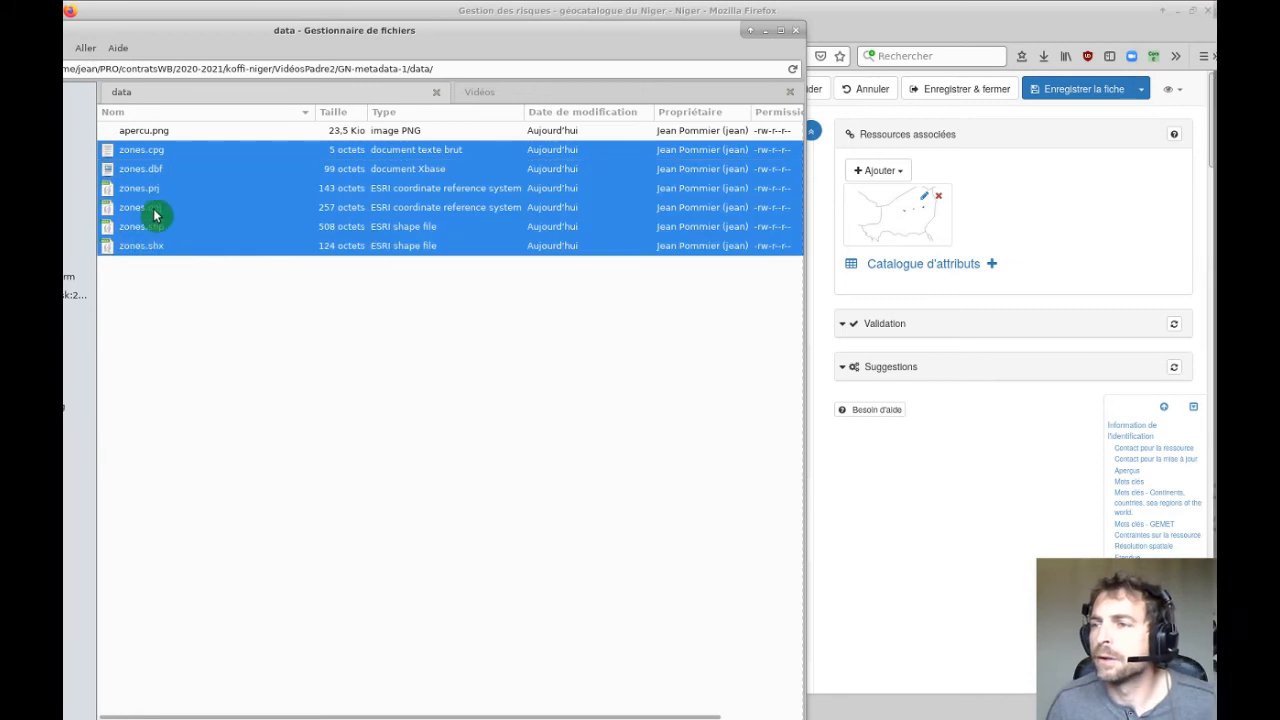
pyautogui.rightClick(143, 182)
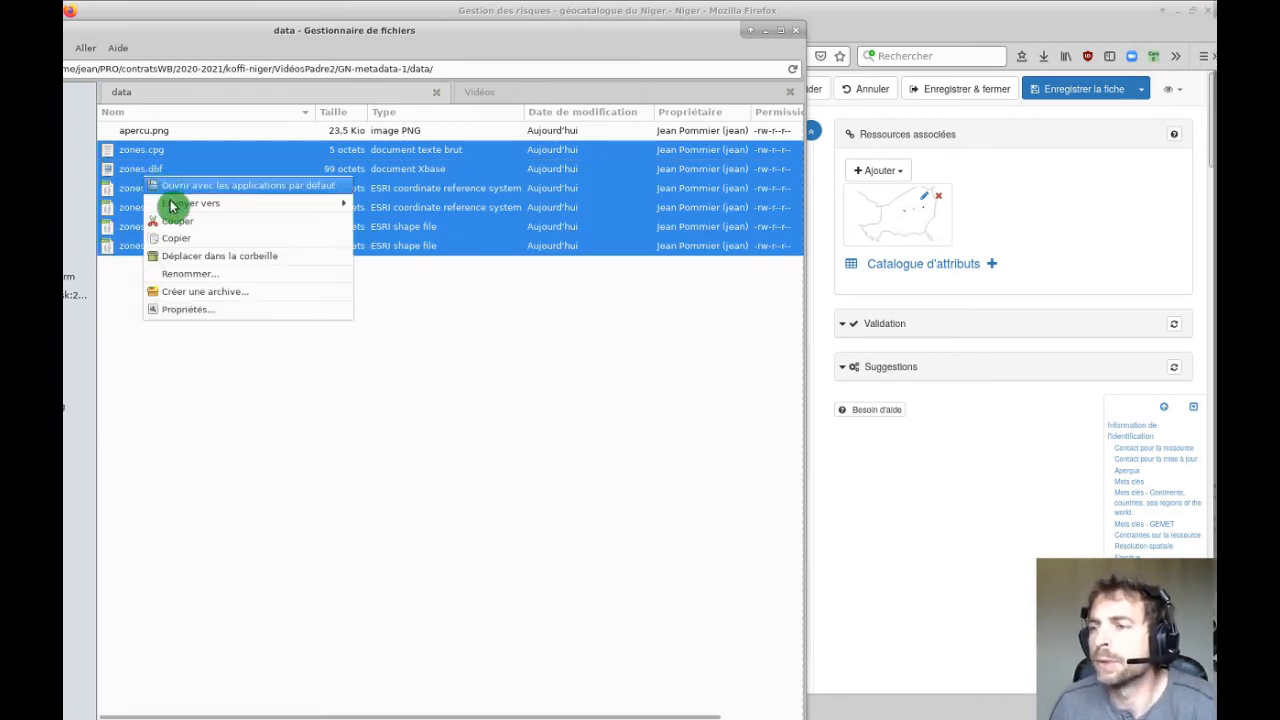
pyautogui.click(186, 289)
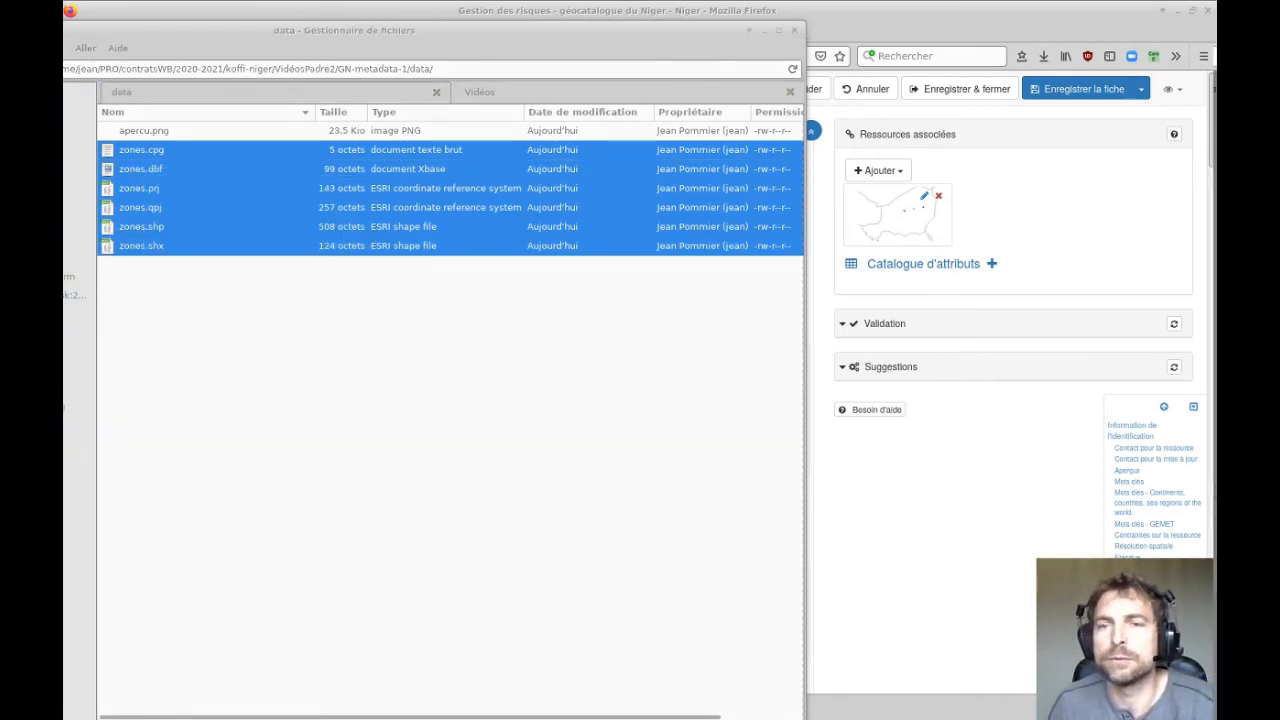
pyautogui.moveTo(789, 92); pyautogui.dragTo(813, 88)
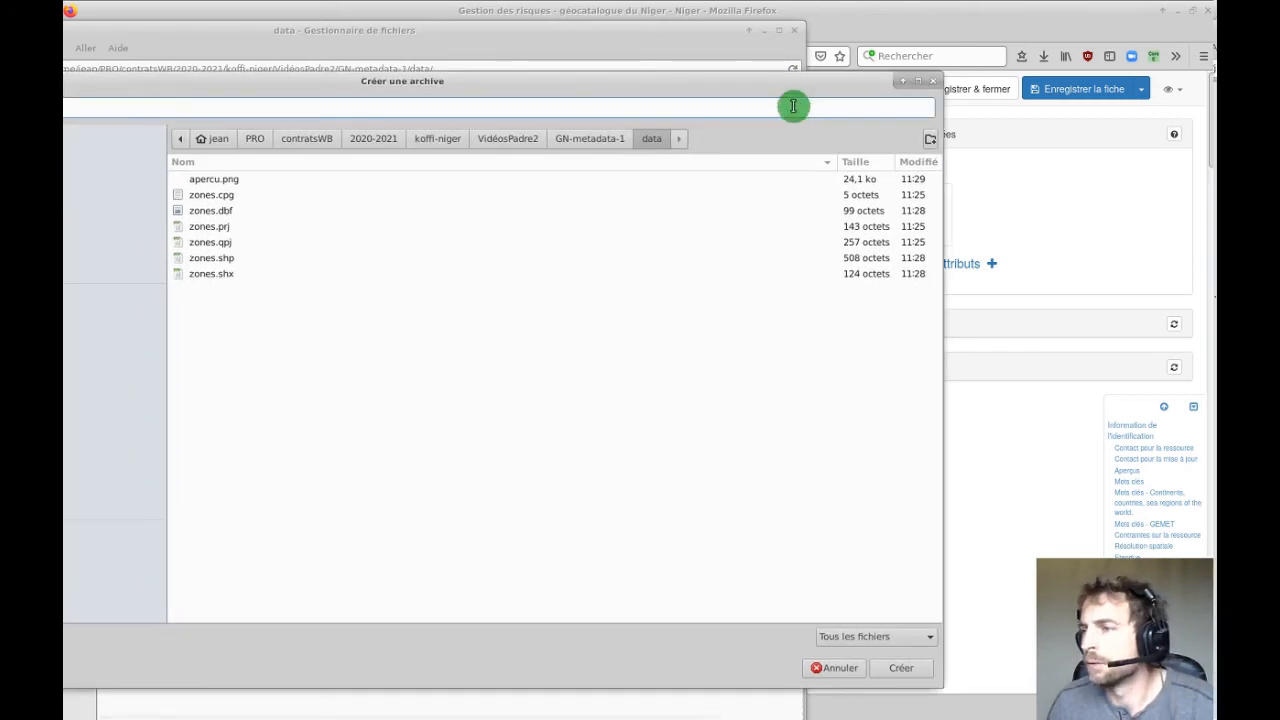
pyautogui.moveTo(706, 82); pyautogui.dragTo(849, 58)
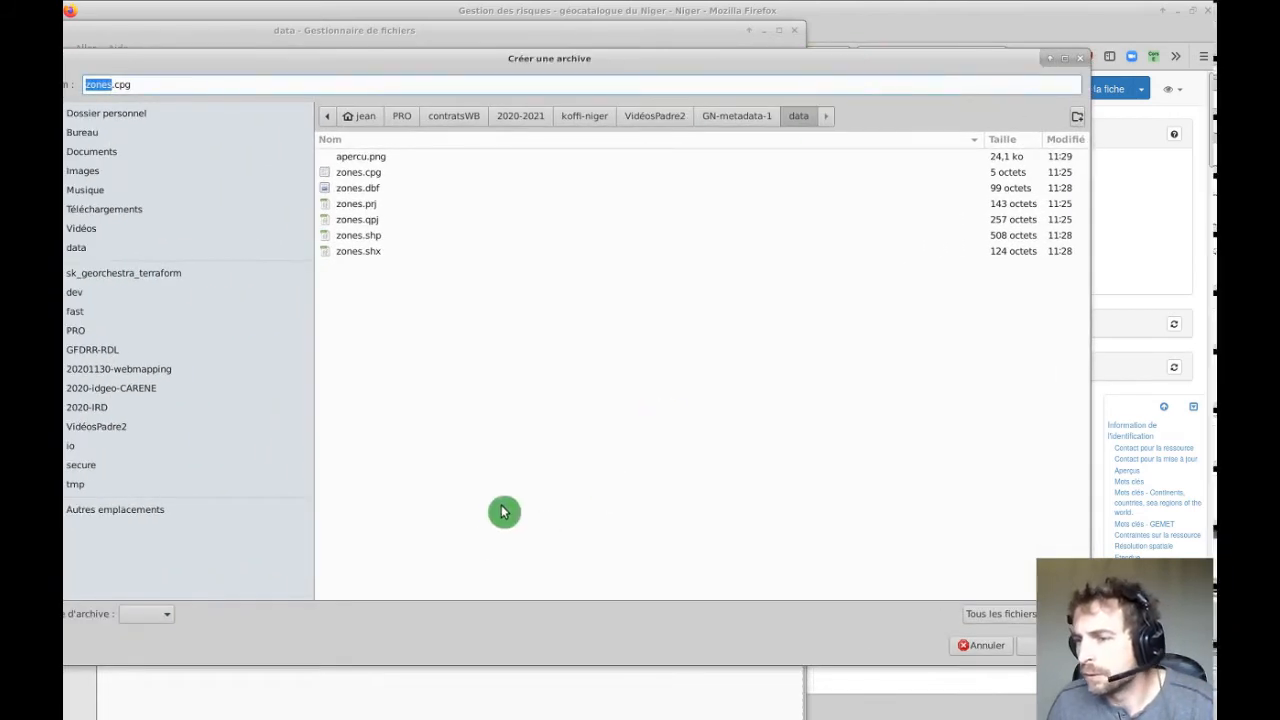
pyautogui.click(168, 622)
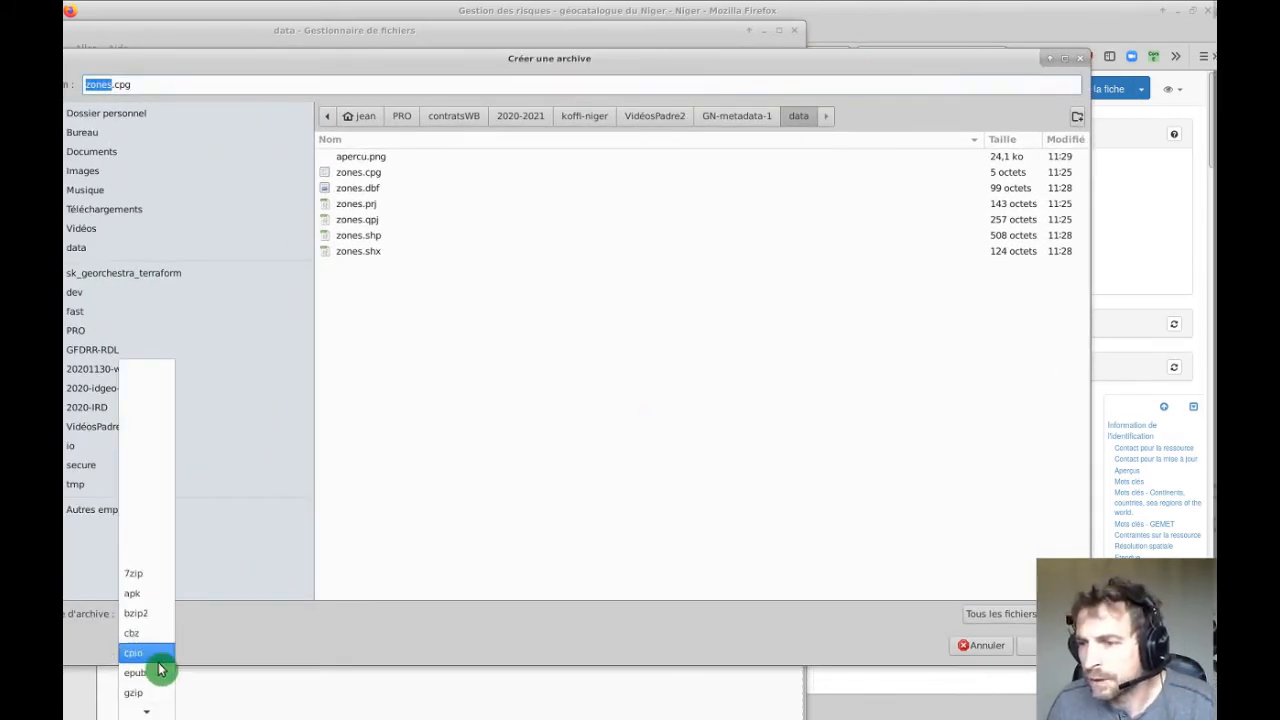
pyautogui.scroll(-3, 155, 669)
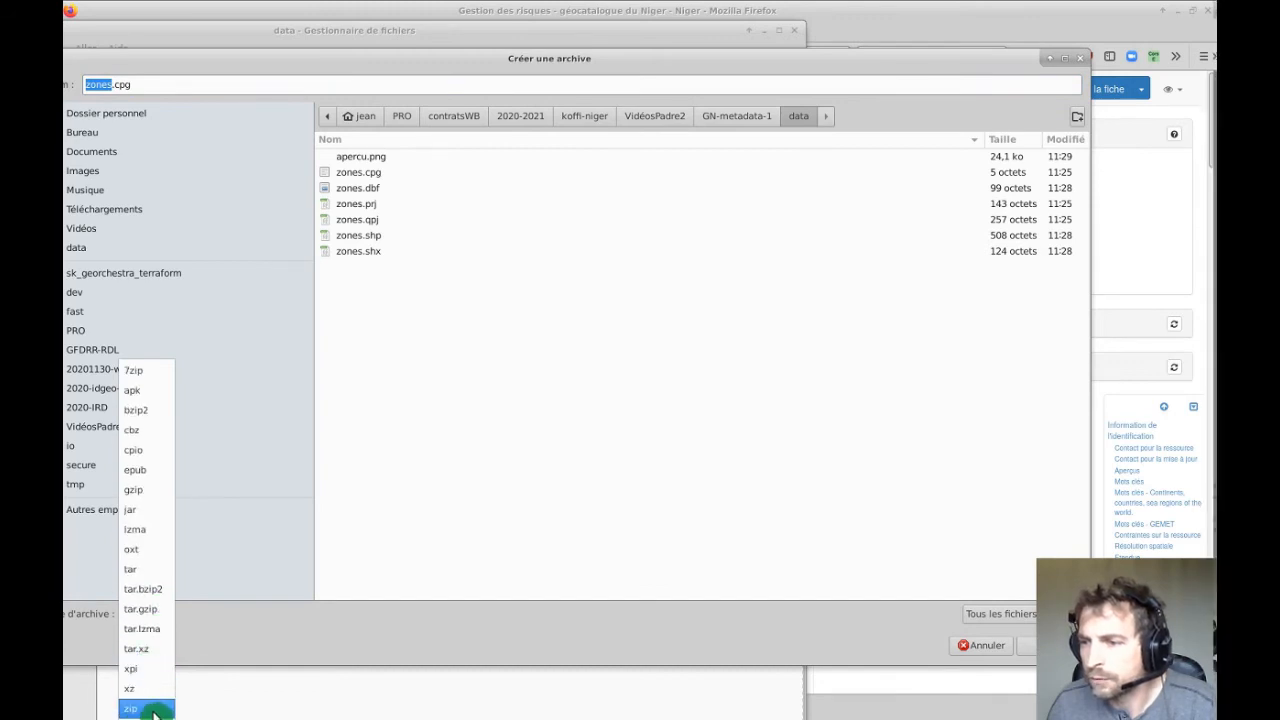
pyautogui.click(155, 708)
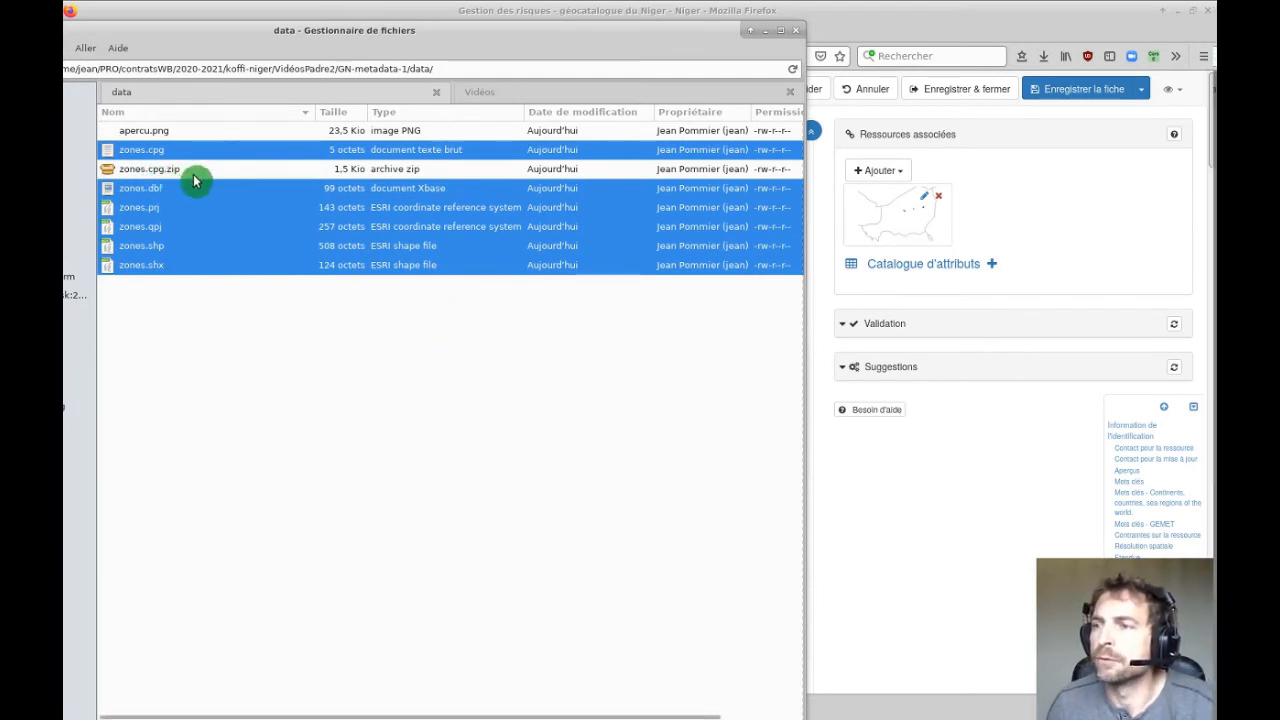
# Rename the new zones.cpg.zip archive to zones.zip.
pyautogui.click(152, 172)
pyautogui.rightClick(152, 172)
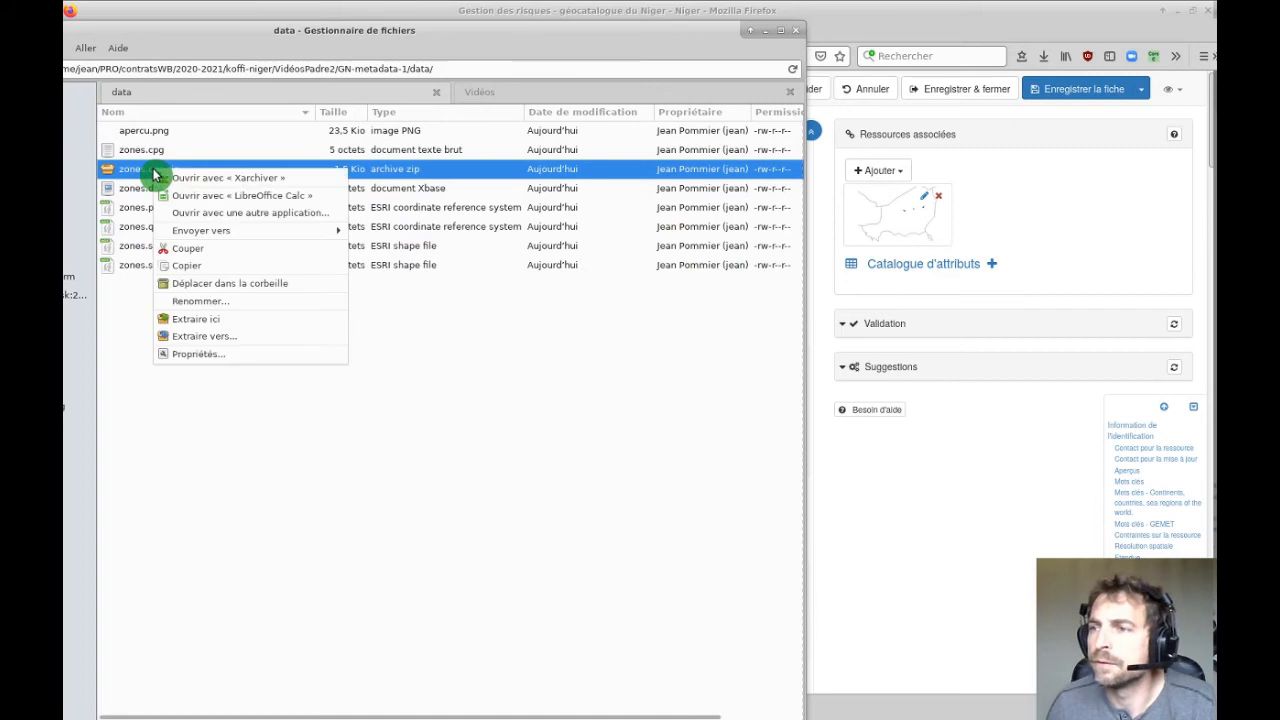
pyautogui.click(200, 304)
pyautogui.click(358, 403)
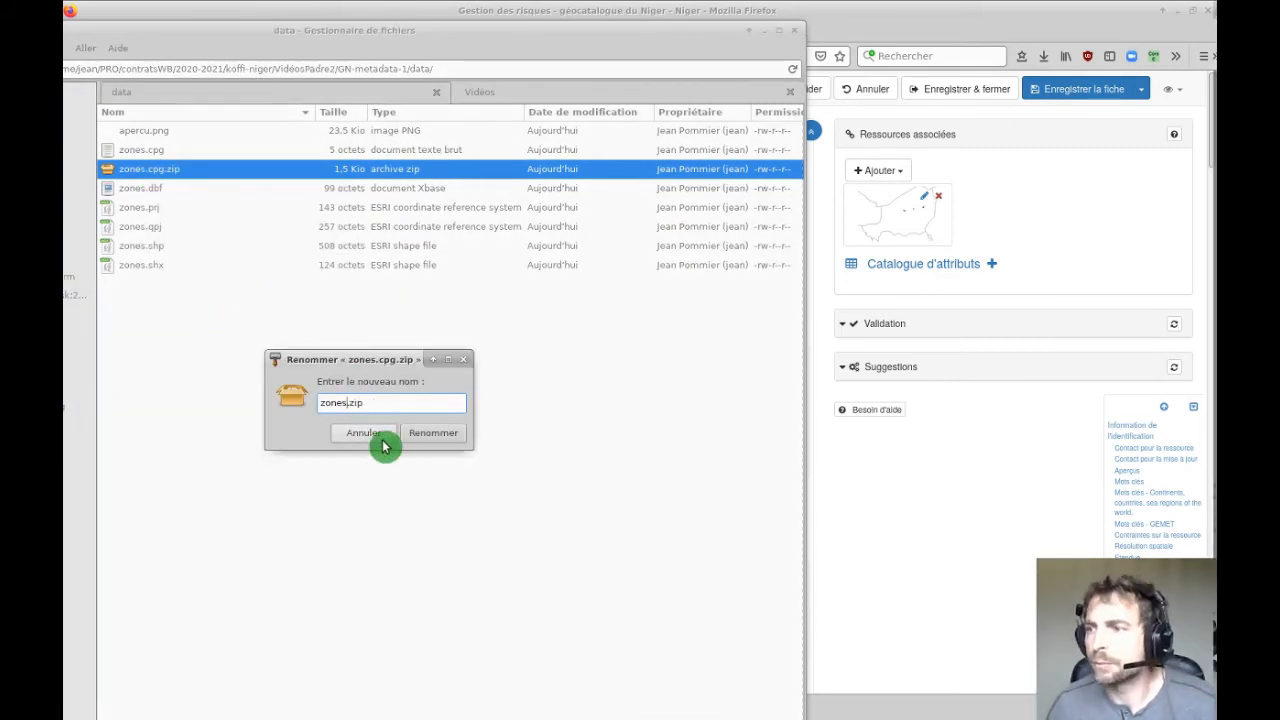
pyautogui.click(424, 436)
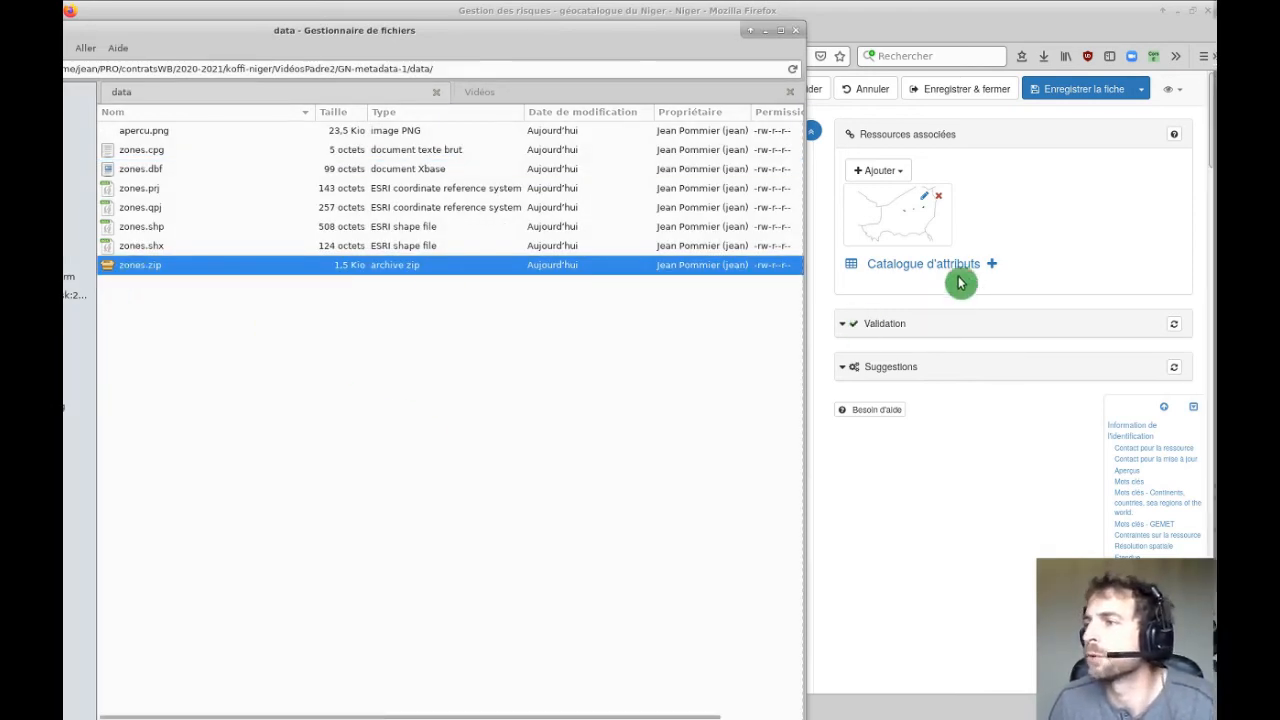
pyautogui.click(895, 176)
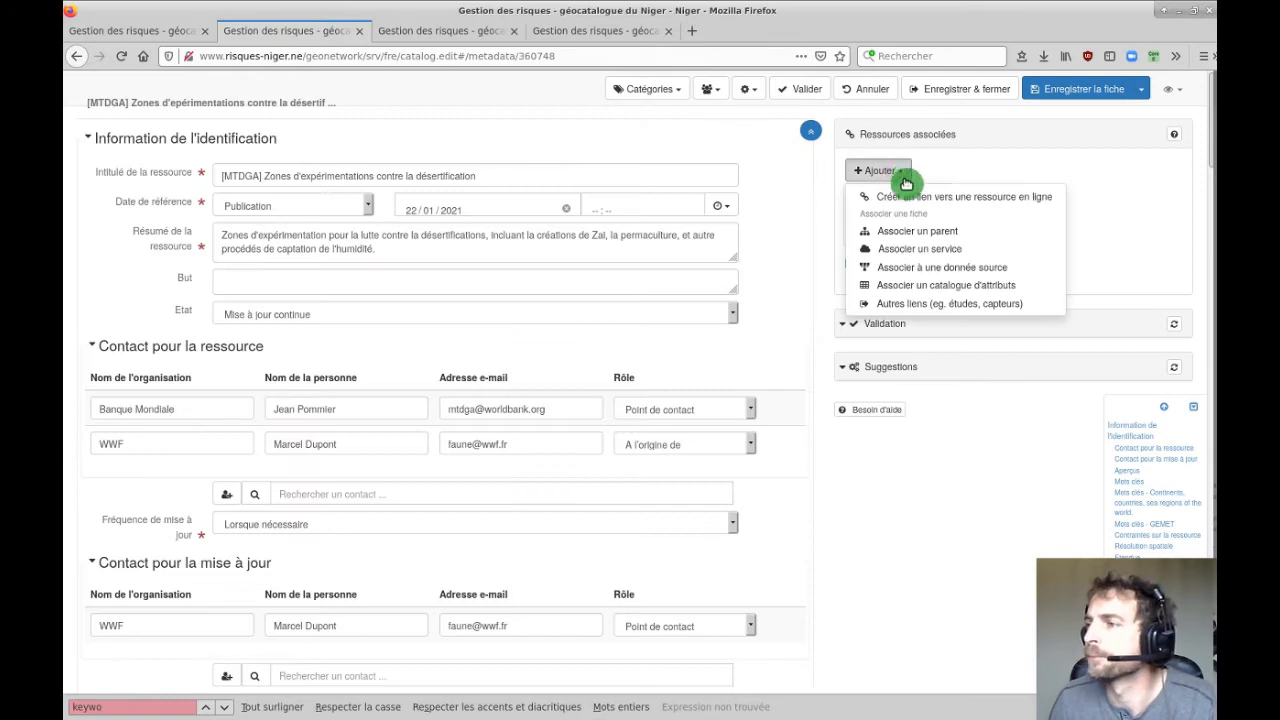
# Start a new online-resource link and upload zones.zip to the record's file store.
pyautogui.click(891, 197)
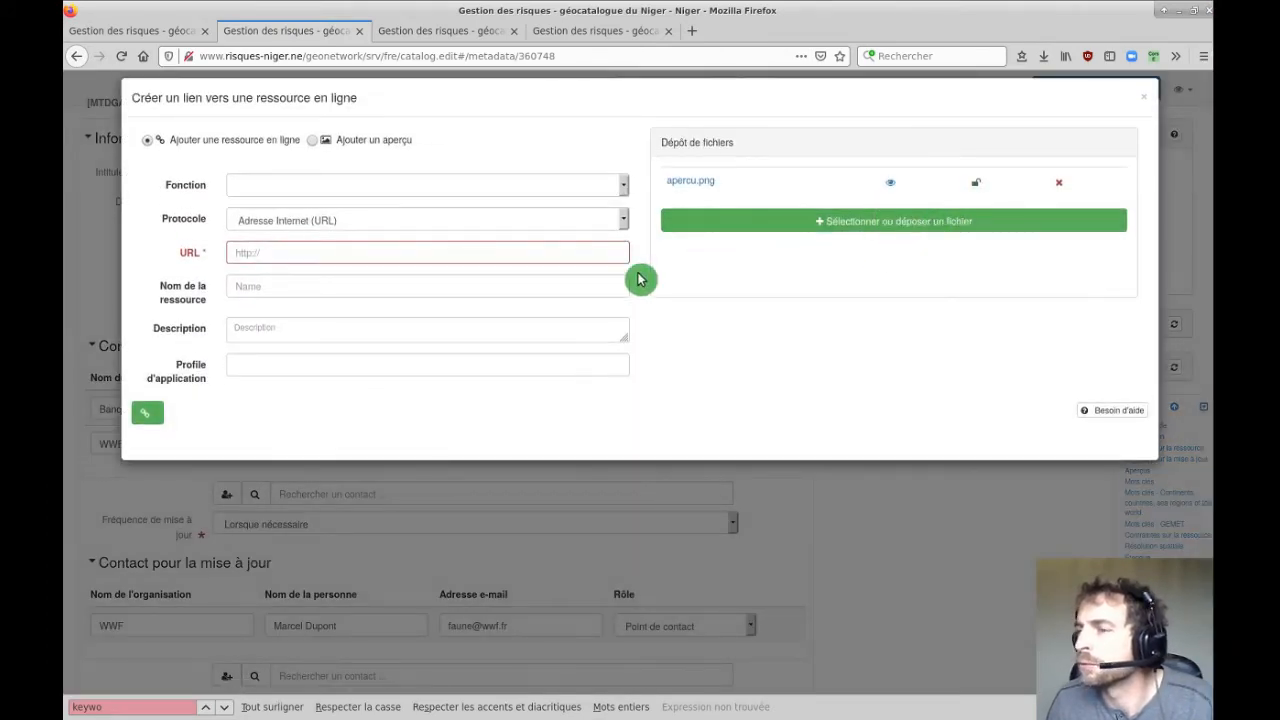
pyautogui.click(870, 224)
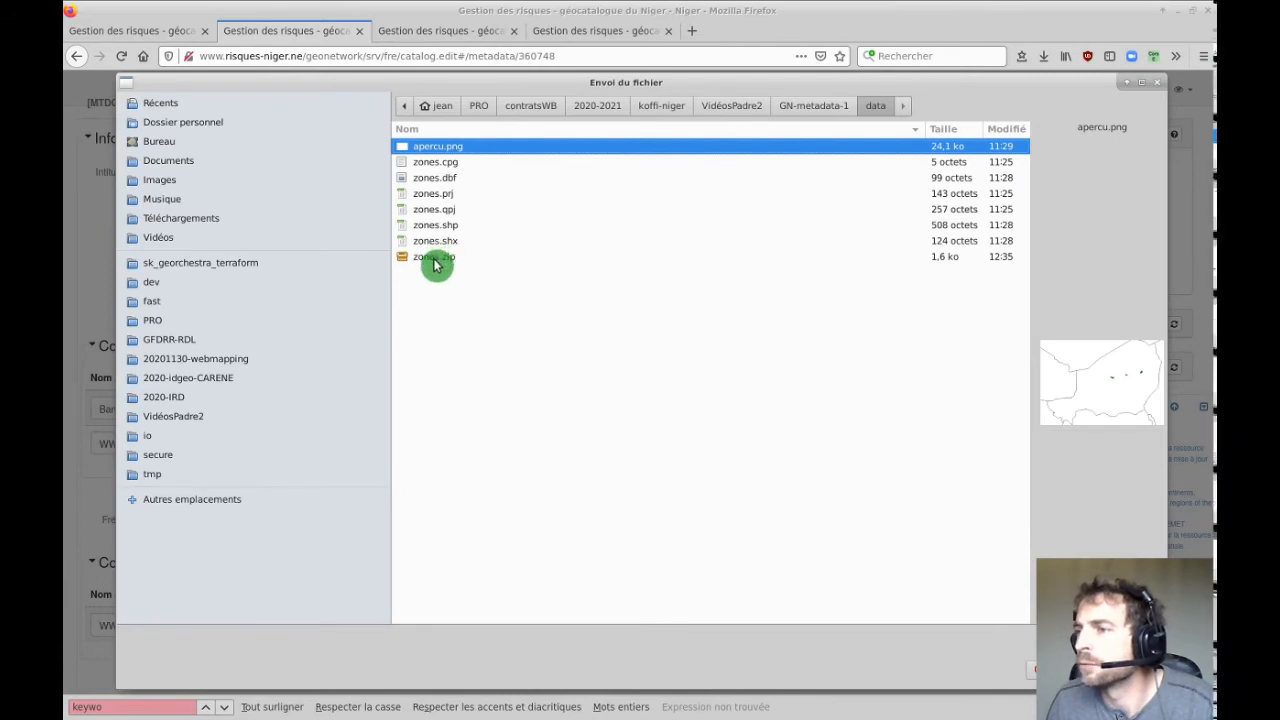
pyautogui.press('Return')
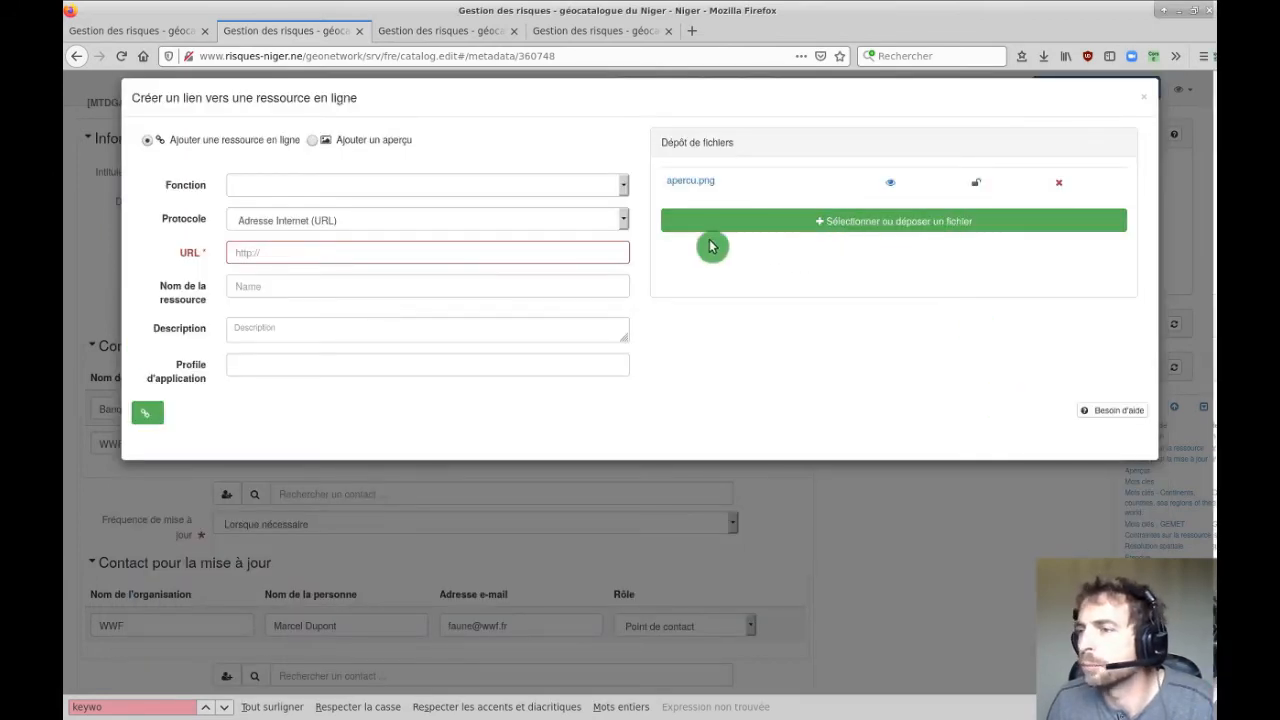
pyautogui.click(735, 225)
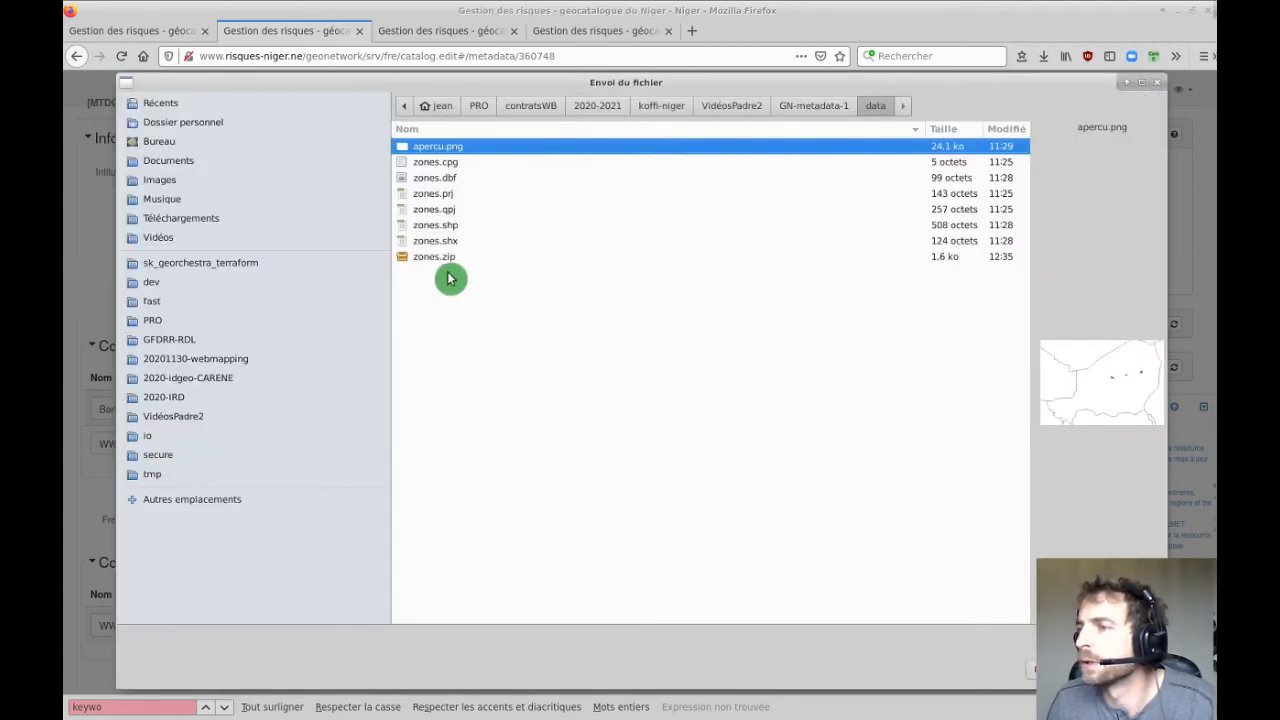
pyautogui.click(429, 256)
pyautogui.click(429, 256)
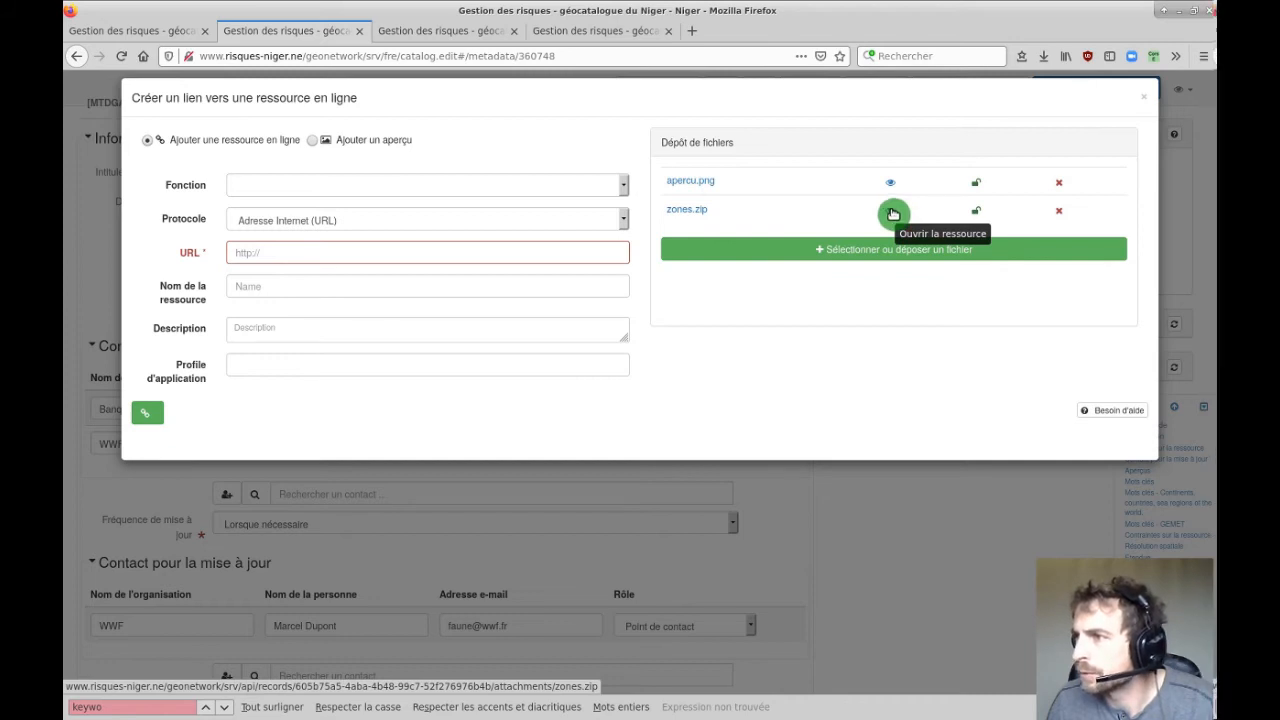
pyautogui.click(673, 213)
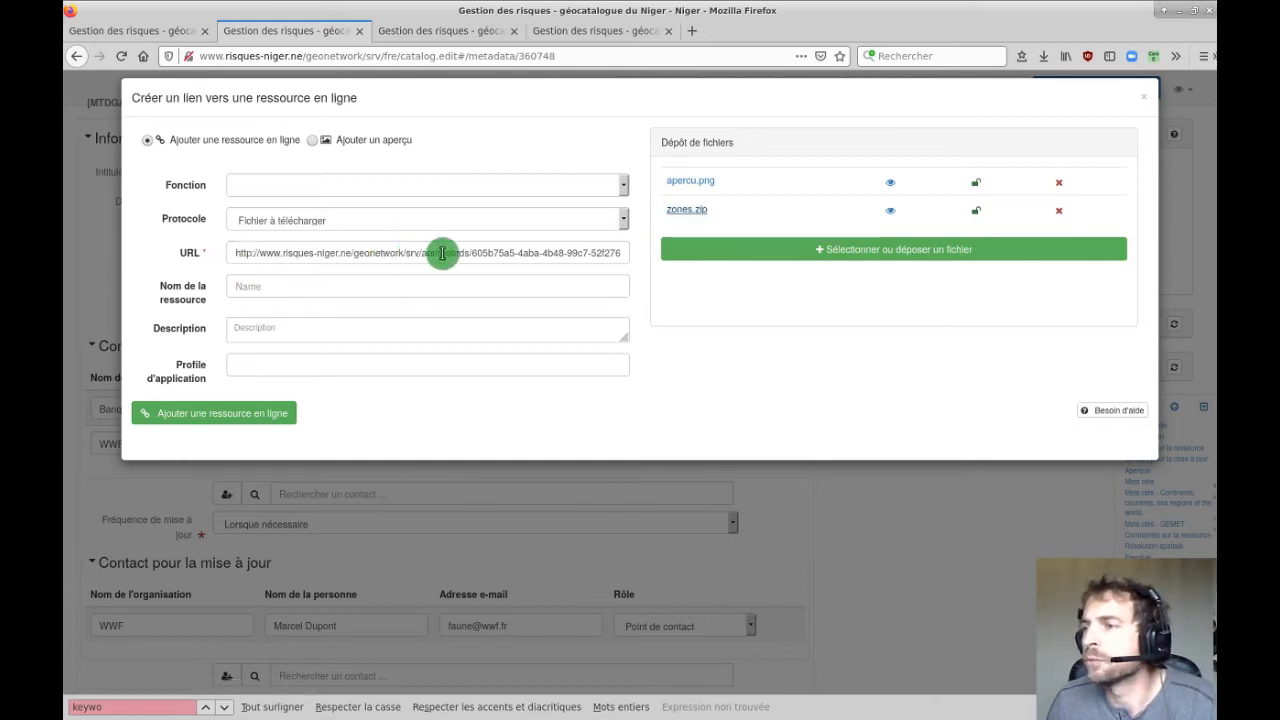
# Keep the Fichier à télécharger protocol, name the link 'Shapefile des placettes', and describe it as experimentation plots shapefile.
pyautogui.moveTo(450, 253); pyautogui.dragTo(662, 262)
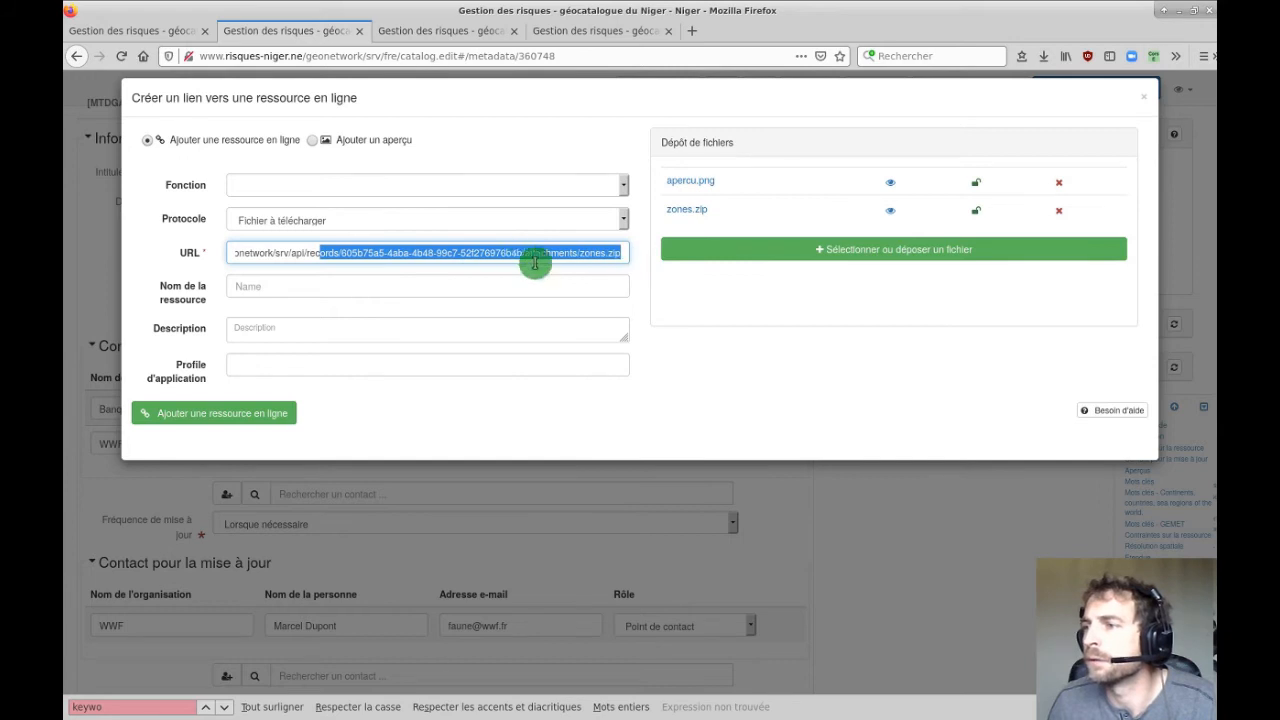
pyautogui.click(283, 222)
pyautogui.click(282, 224)
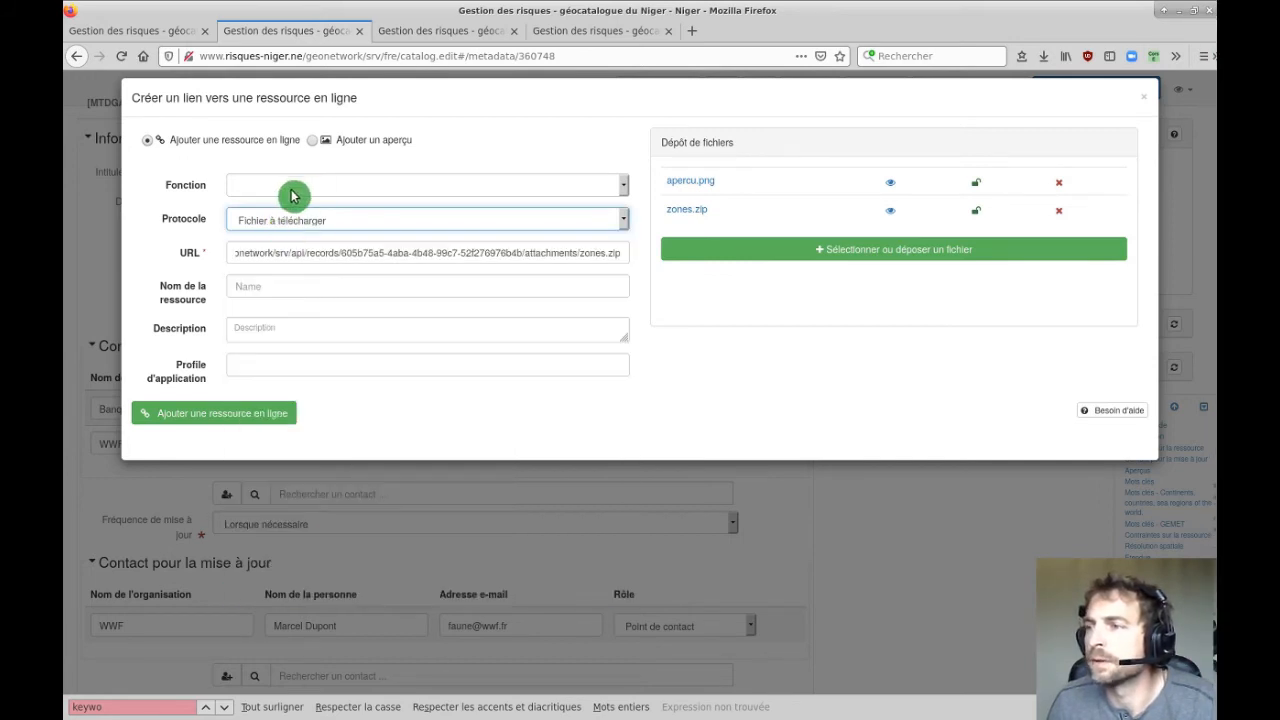
pyautogui.click(300, 287)
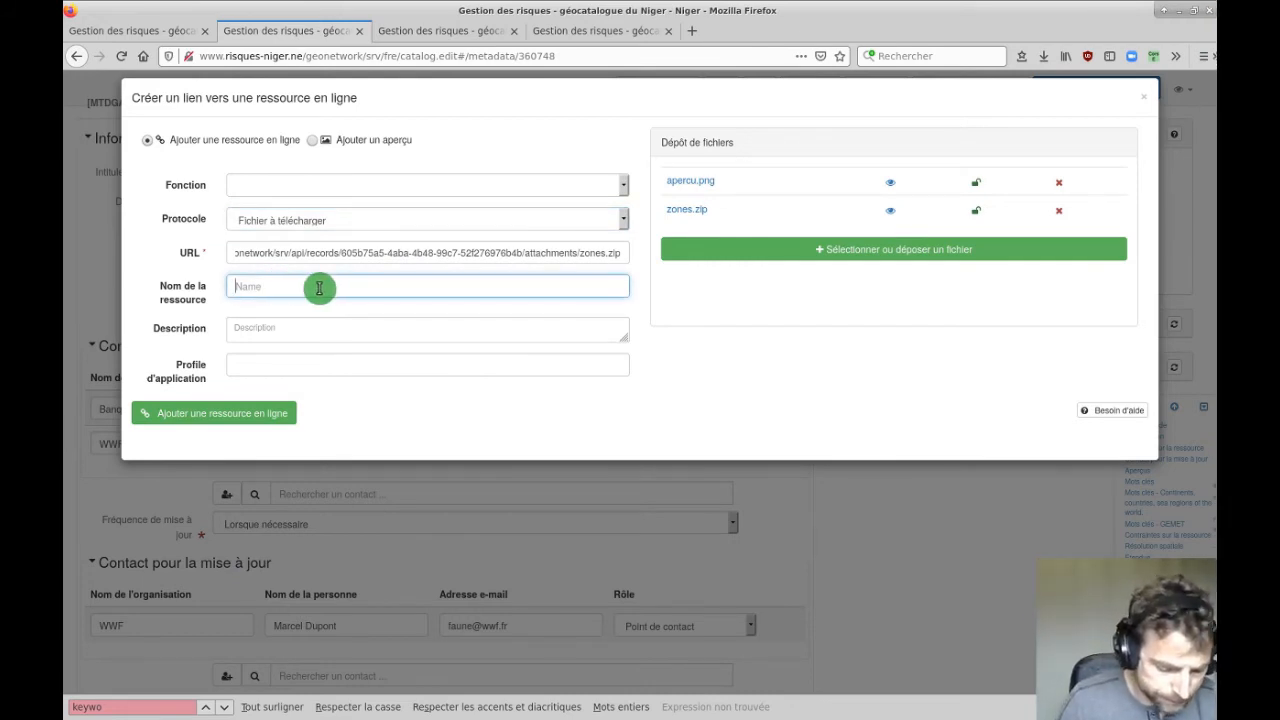
pyautogui.write('Shapefile des placettes')
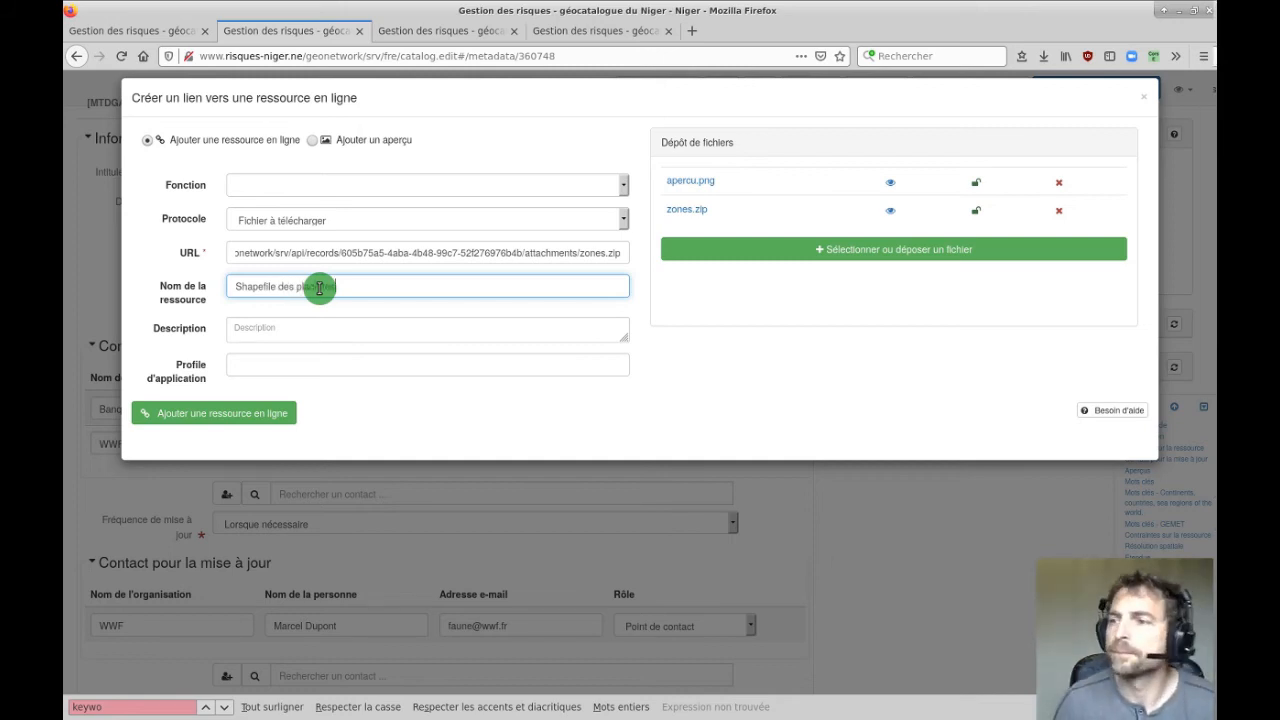
pyautogui.click(276, 330)
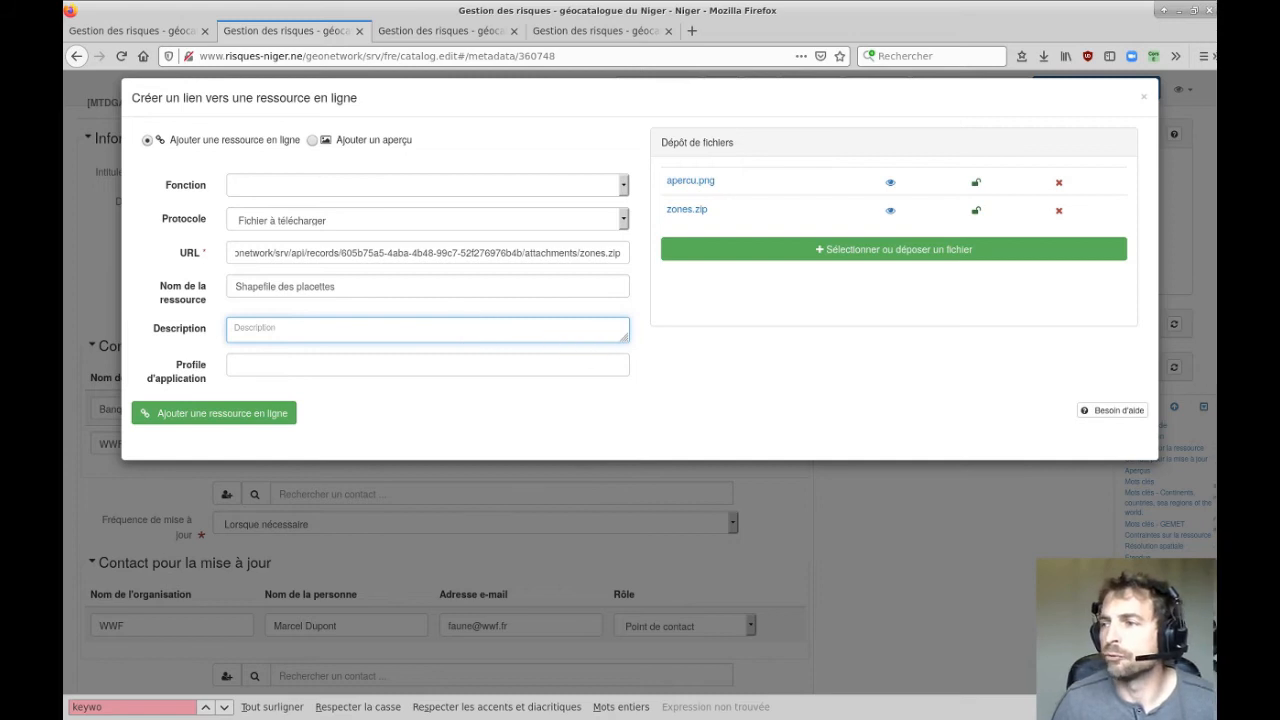
pyautogui.moveTo(618, 330); pyautogui.dragTo(674, 368)
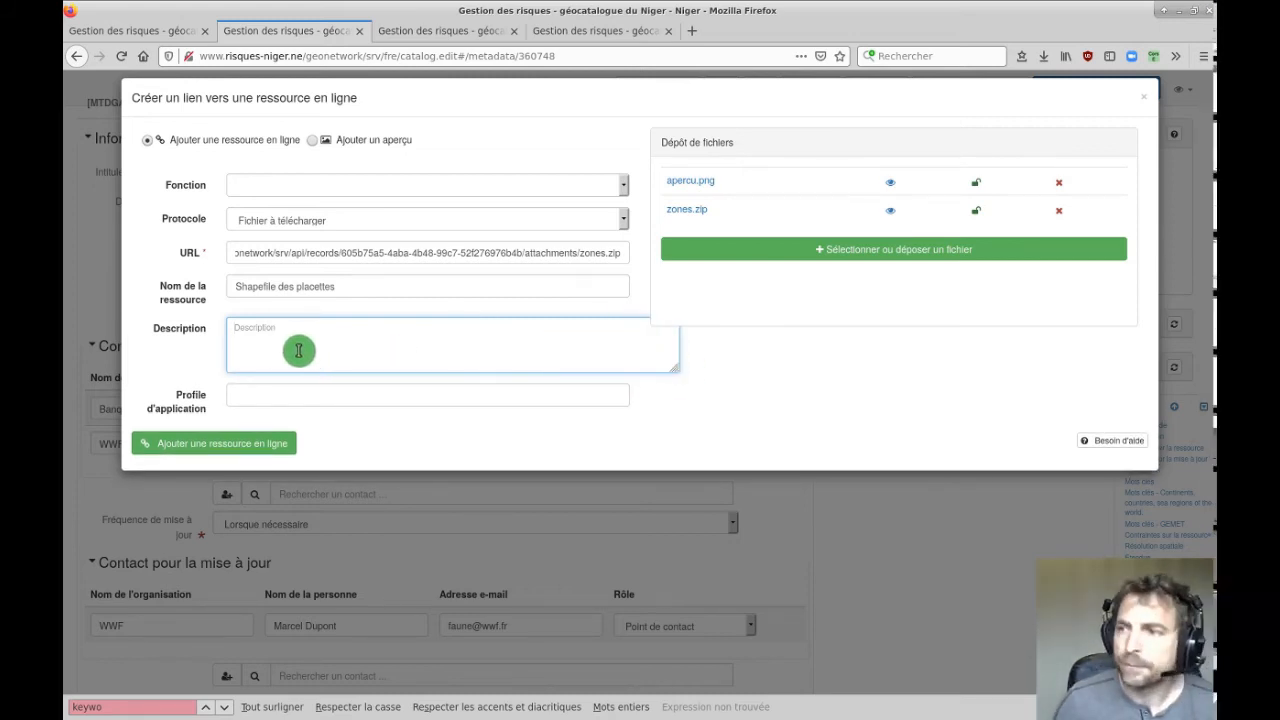
pyautogui.moveTo(345, 287); pyautogui.dragTo(240, 305)
pyautogui.hotkey('ctrl', 'c')
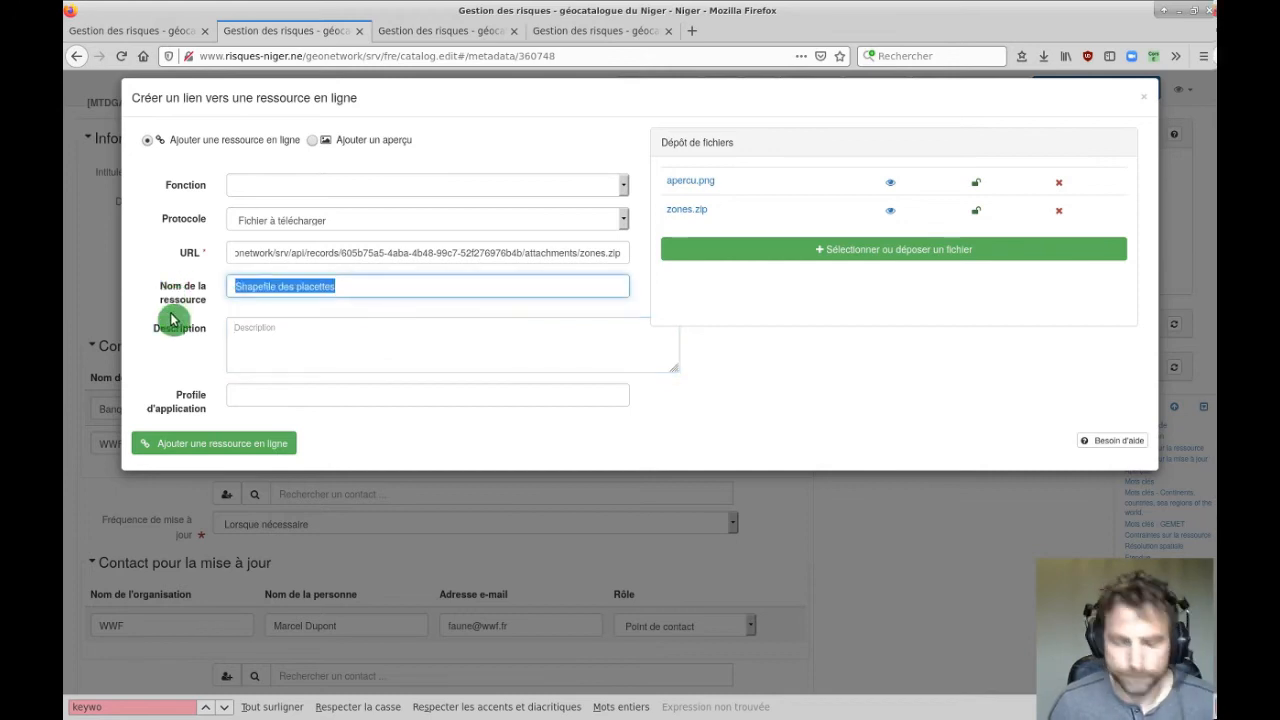
pyautogui.click(277, 355)
pyautogui.hotkey('ctrl', 'v')
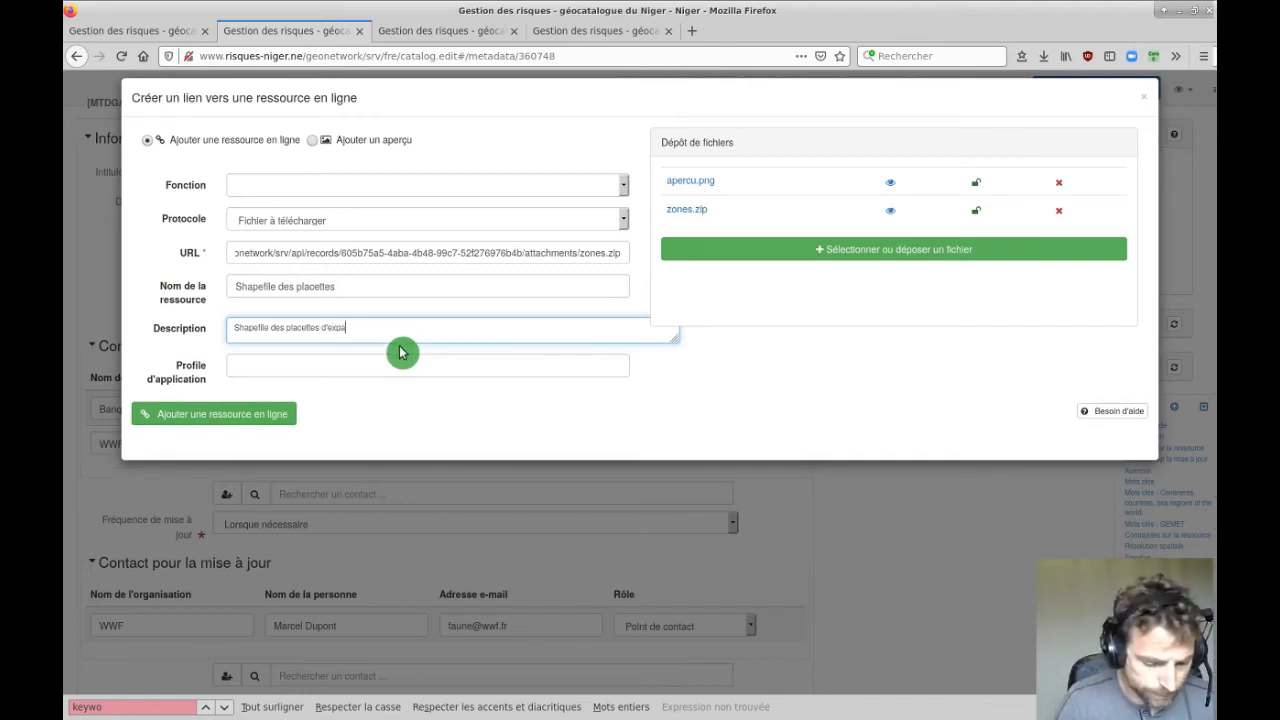
pyautogui.press('BackSpace')
pyautogui.press('BackSpace')
pyautogui.press('BackSpace')
pyautogui.press('BackSpace')
pyautogui.press('BackSpace')
pyautogui.press('BackSpace')
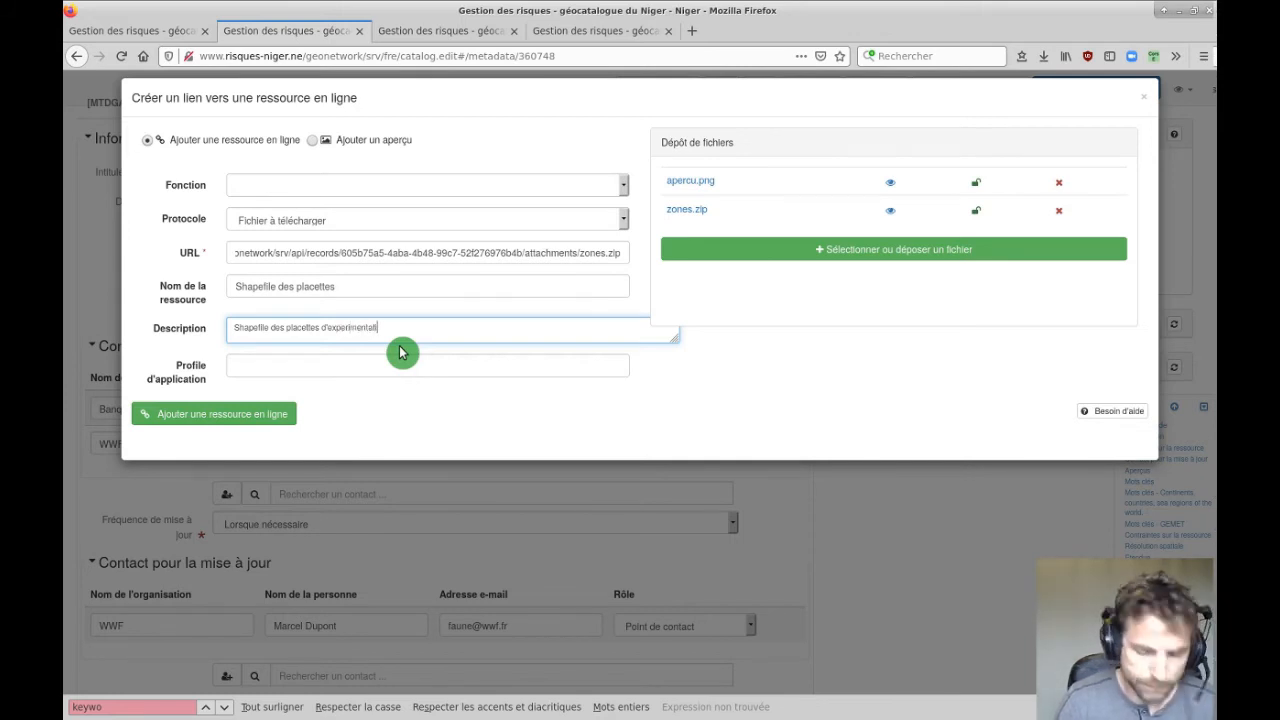
# Add the zones.zip download link under the record's Ressources en ligne, dismissing Firefox's find bar.
pyautogui.click(205, 414)
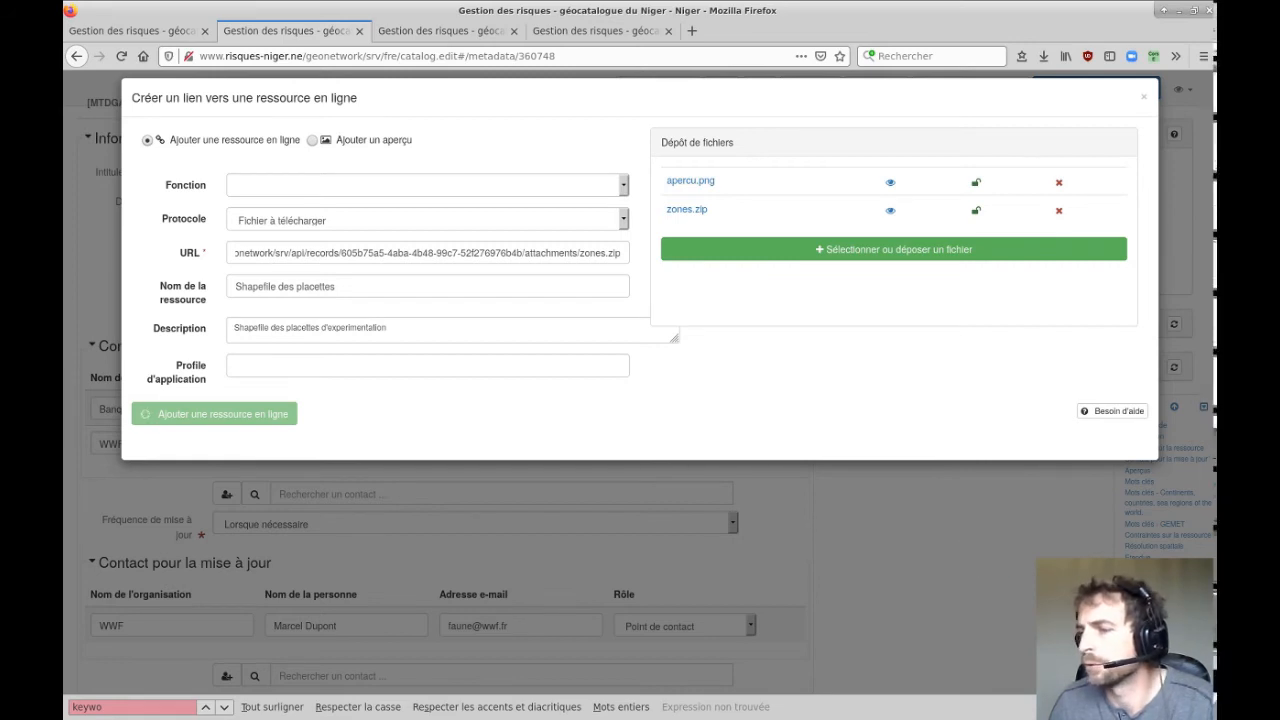
pyautogui.press('Escape')
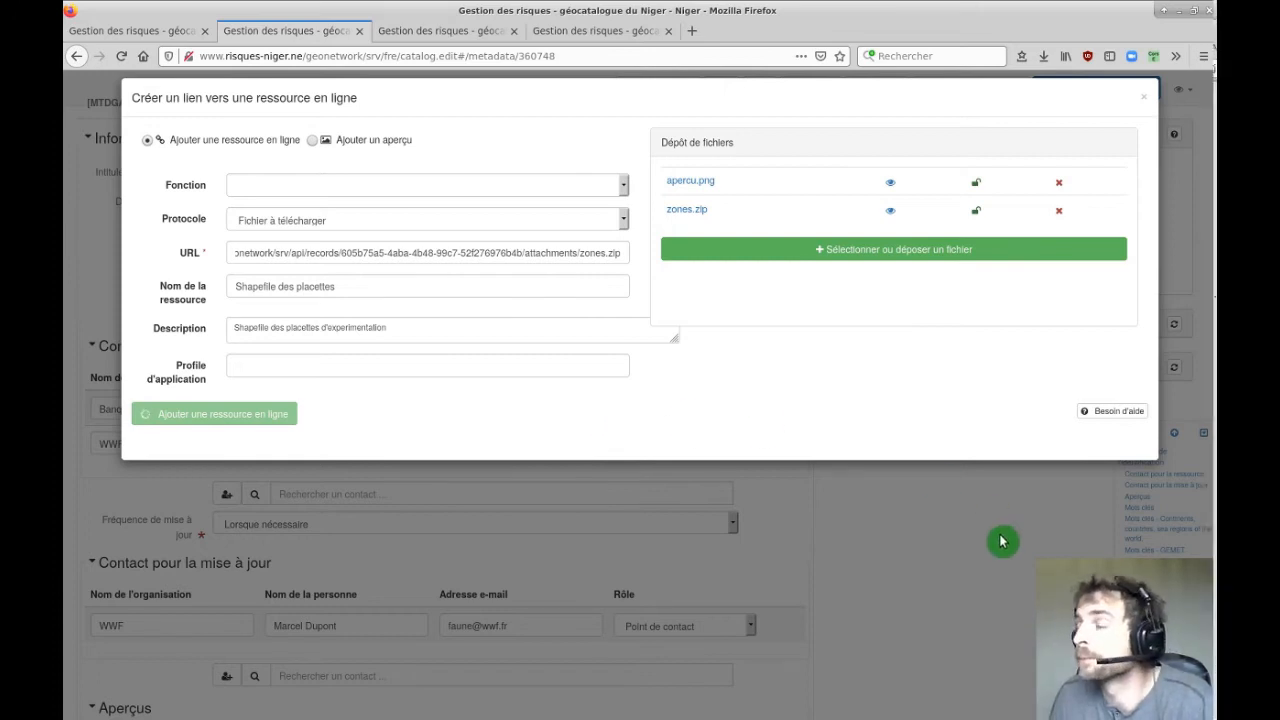
pyautogui.moveTo(431, 330); pyautogui.dragTo(200, 329)
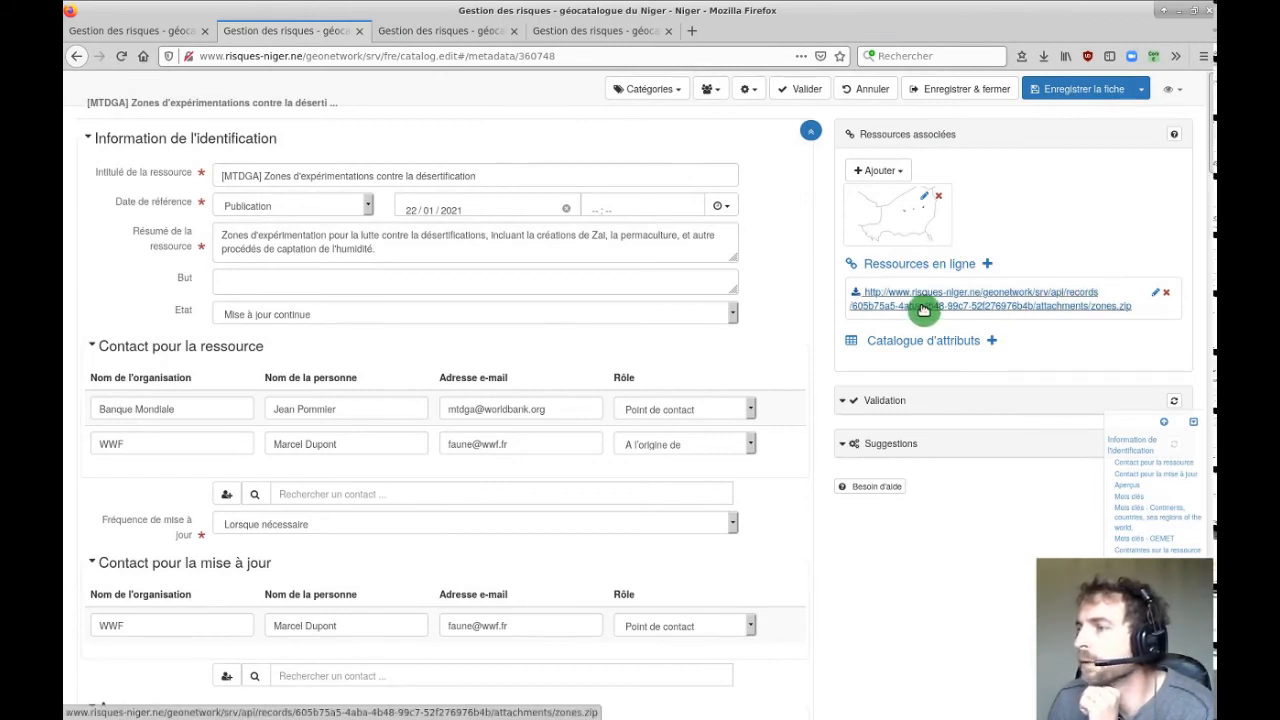
# Save the [MTDGA] desertification record with Enregistrer la fiche.
pyautogui.click(1062, 91)
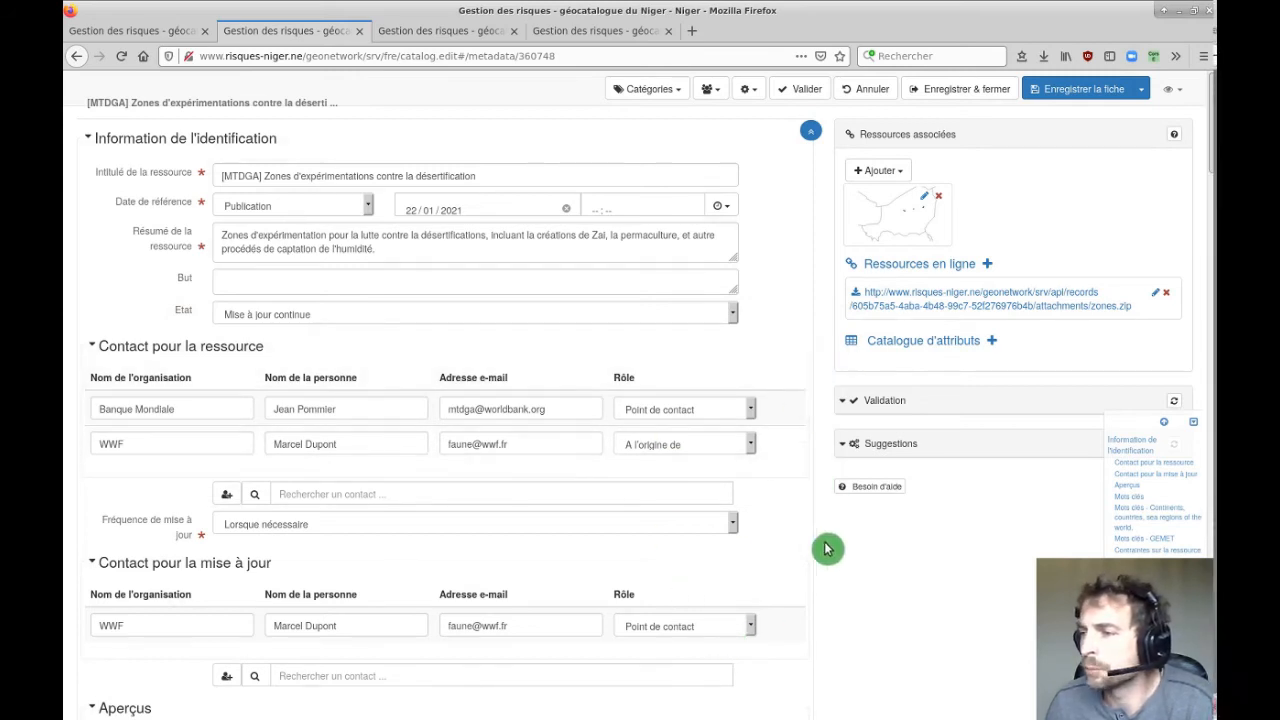
pyautogui.scroll(-2, 826, 548)
pyautogui.scroll(-3, 828, 546)
pyautogui.scroll(4, 829, 543)
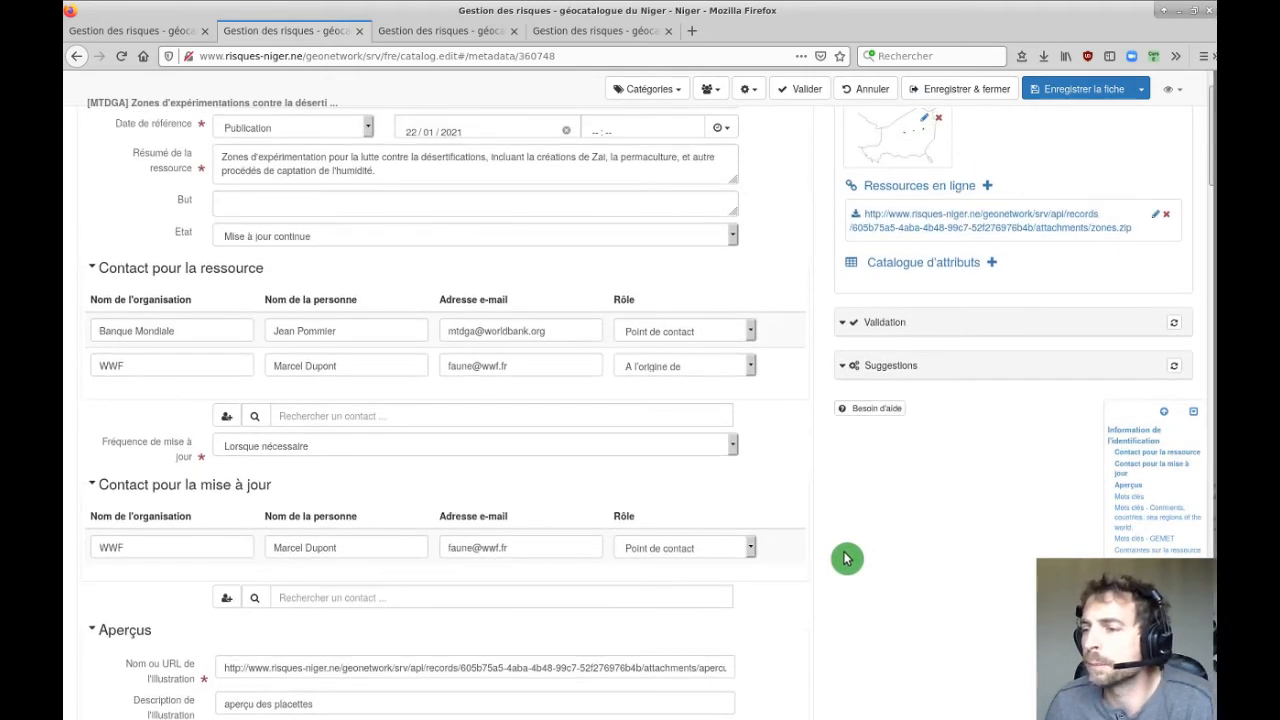
pyautogui.scroll(2, 935, 560)
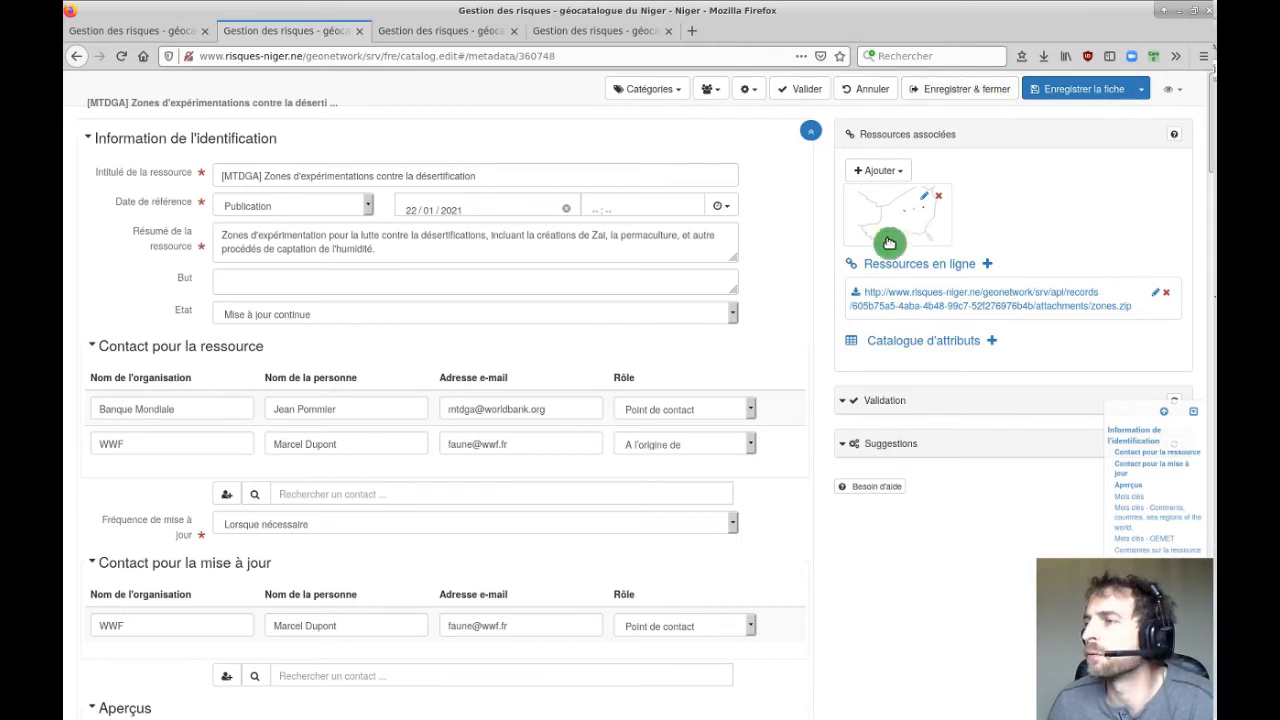
pyautogui.click(1074, 90)
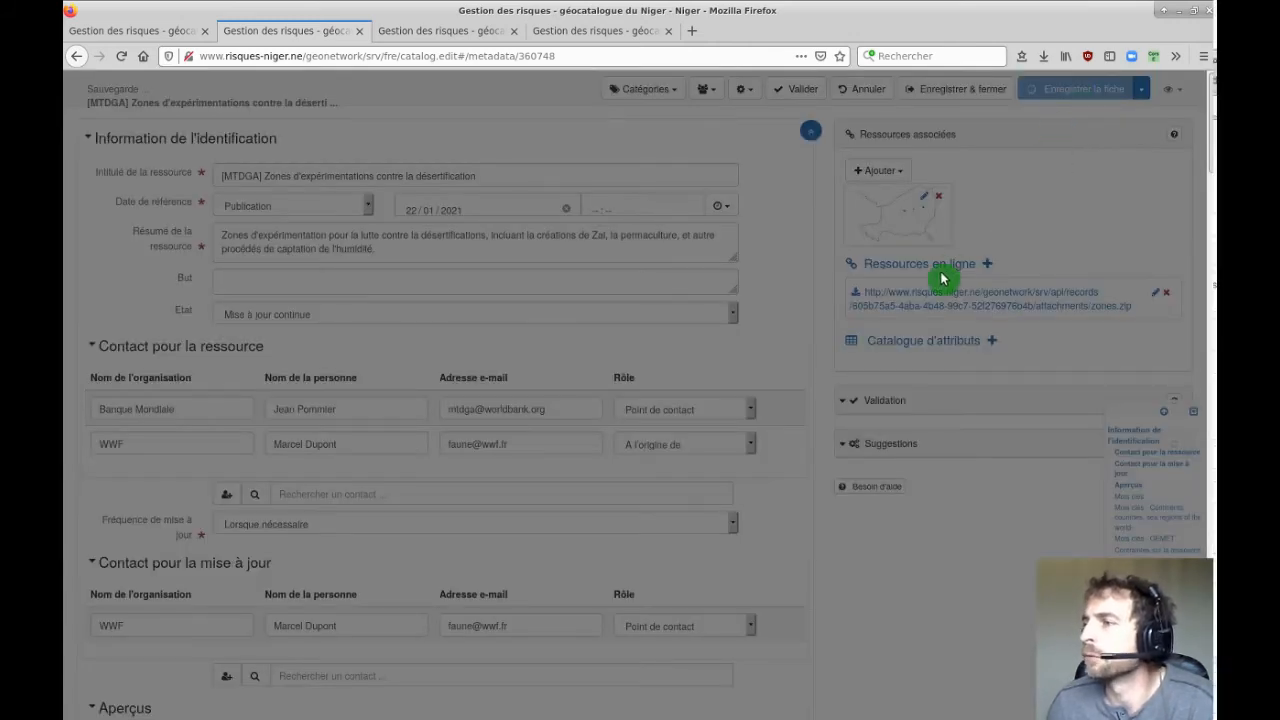
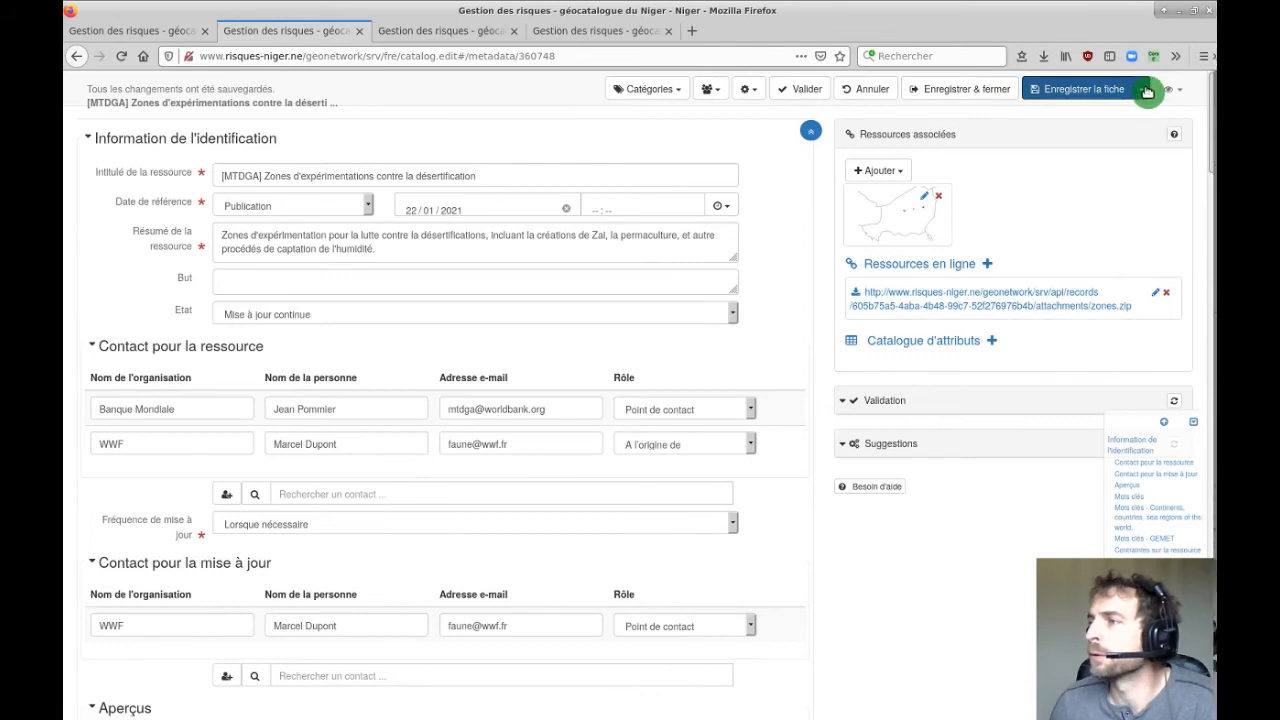
# Open the save options, then display the eye menu's view modes: Simple, Complète and XML.
pyautogui.click(1145, 90)
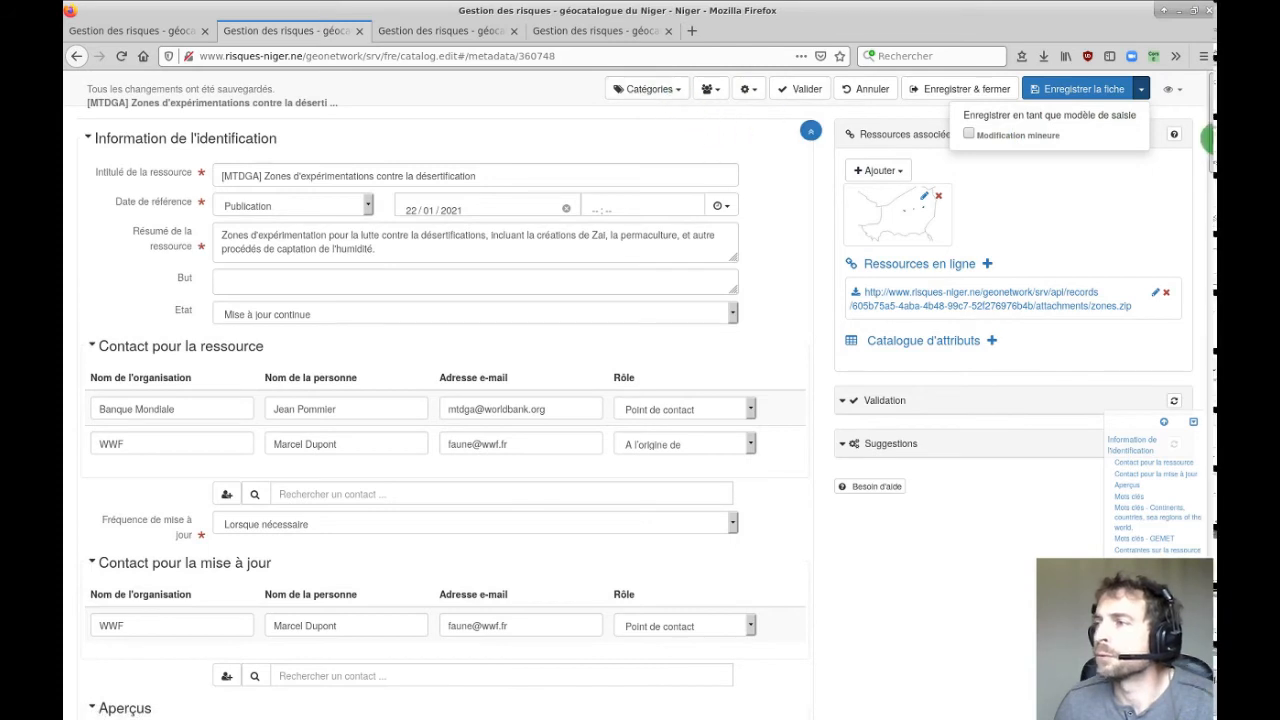
pyautogui.click(1178, 92)
pyautogui.click(1128, 137)
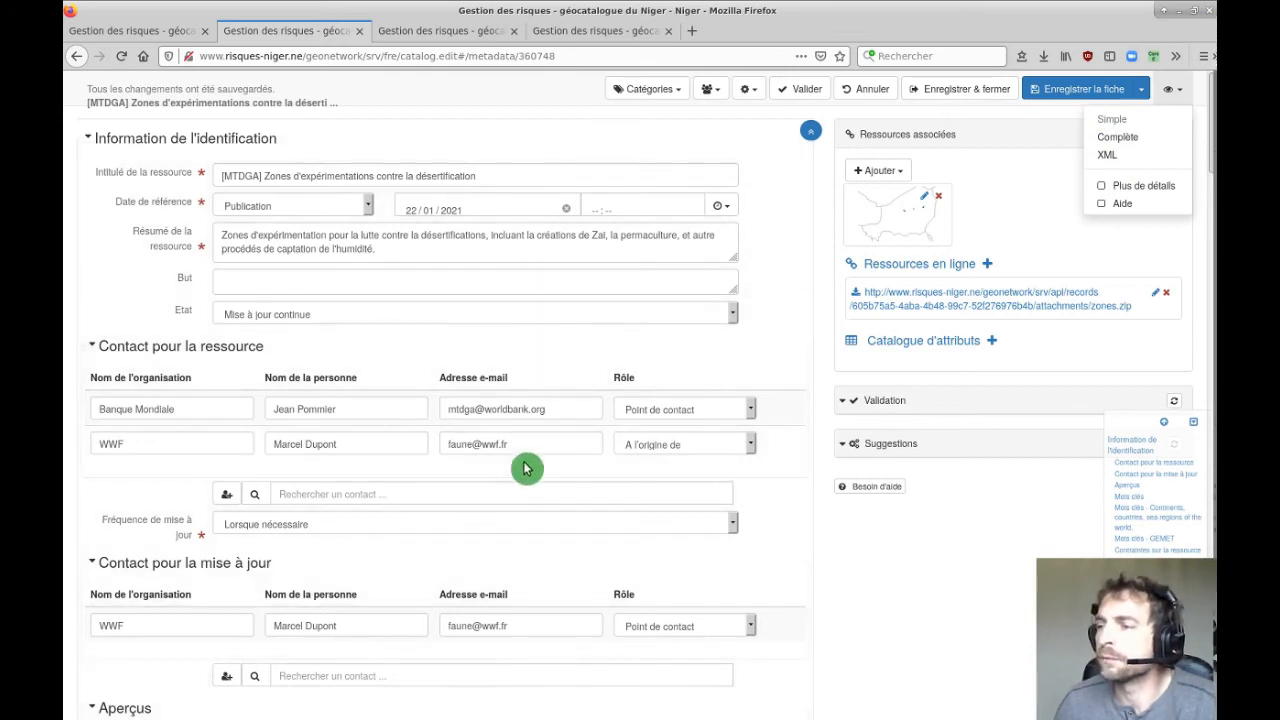
pyautogui.scroll(-10, 546, 488)
pyautogui.scroll(8, 779, 476)
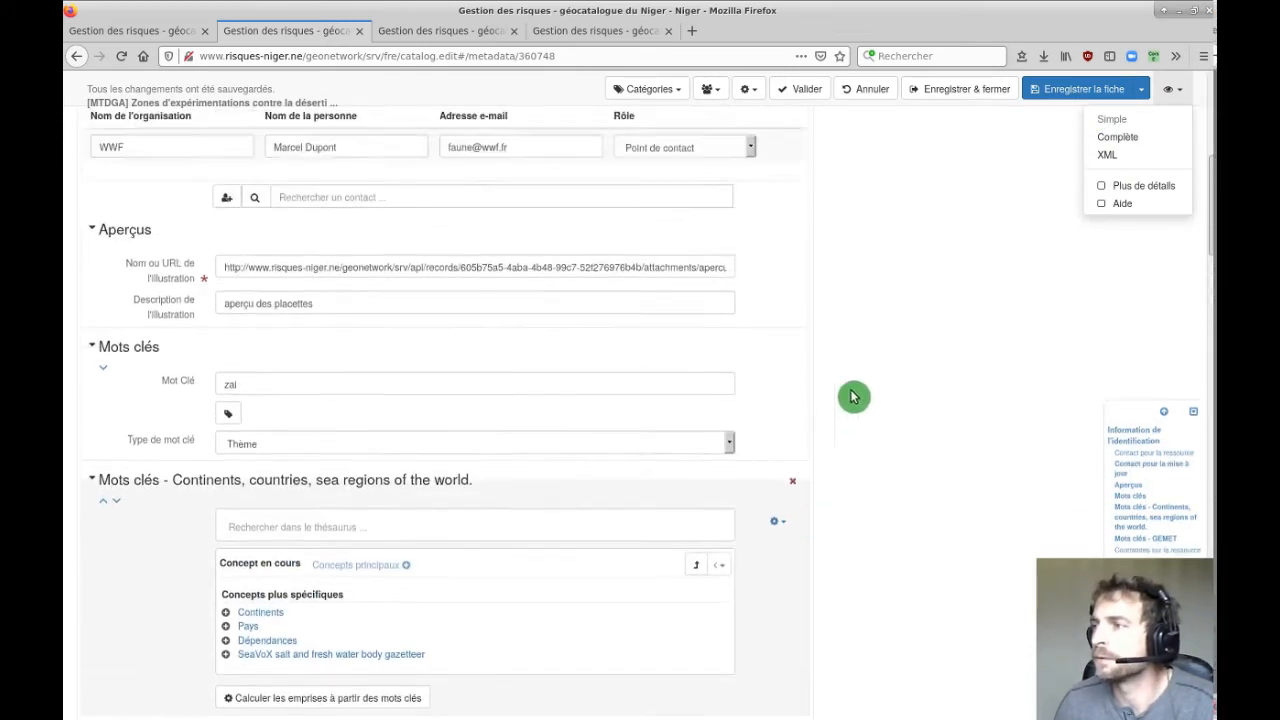
# Switch to the Complète view, browse the Métadonnées section, then return to Identification.
pyautogui.click(1130, 137)
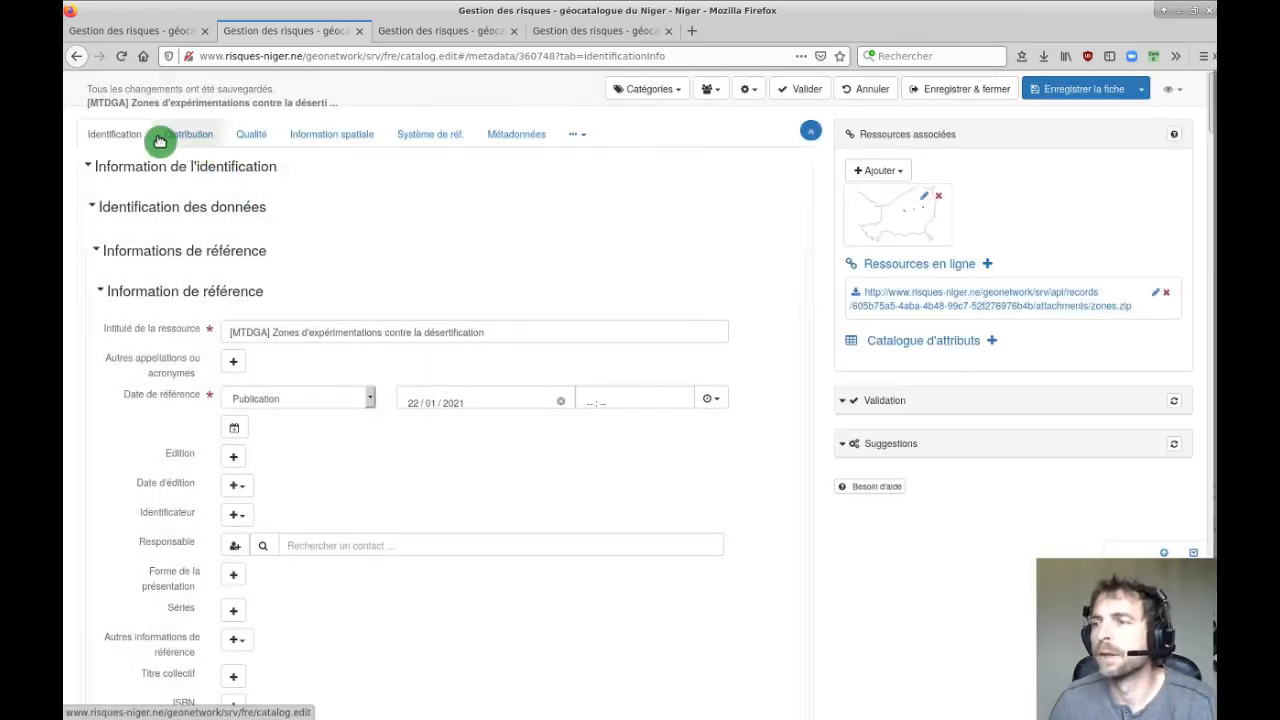
pyautogui.click(507, 139)
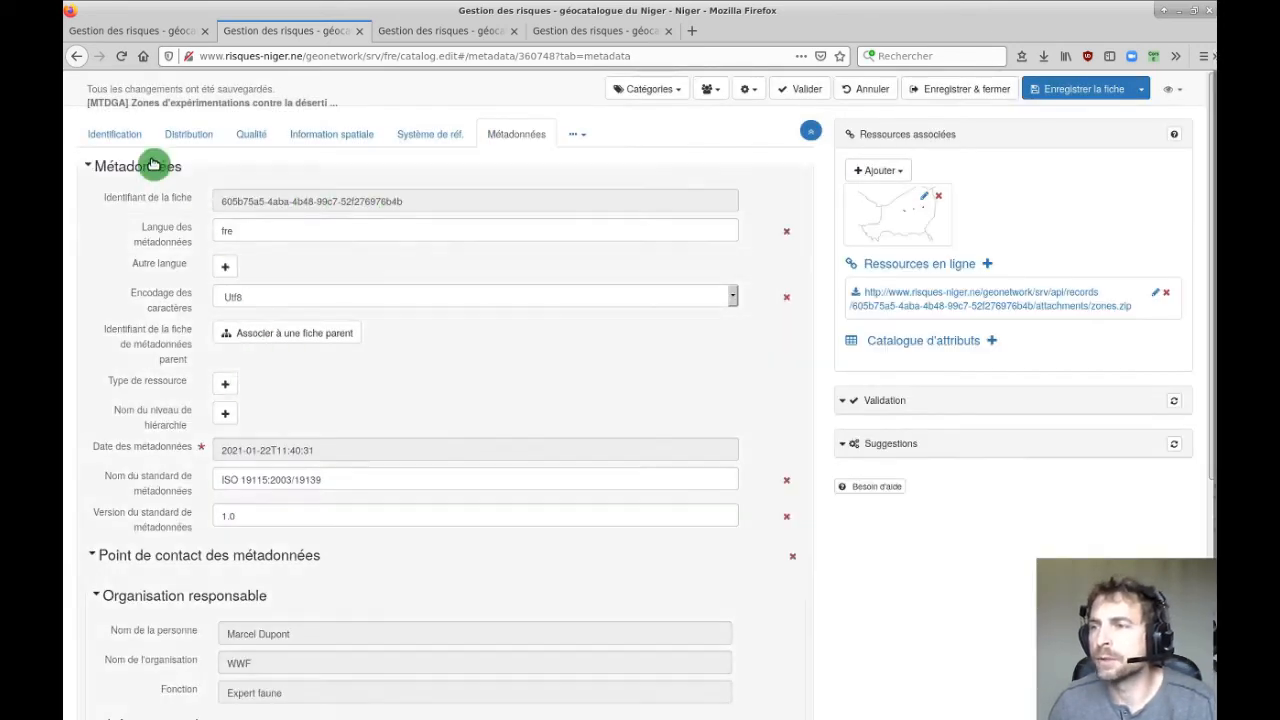
pyautogui.scroll(-3, 153, 385)
pyautogui.scroll(-3, 152, 372)
pyautogui.scroll(6, 151, 374)
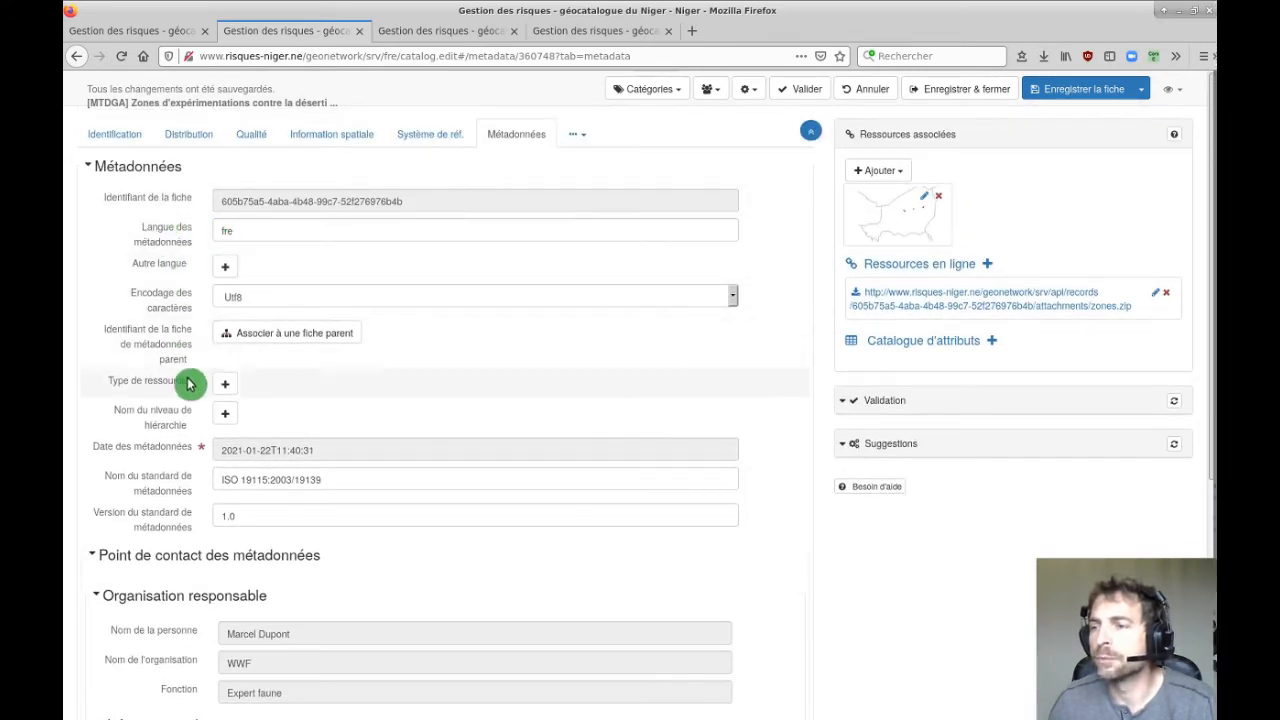
pyautogui.scroll(-4, 205, 378)
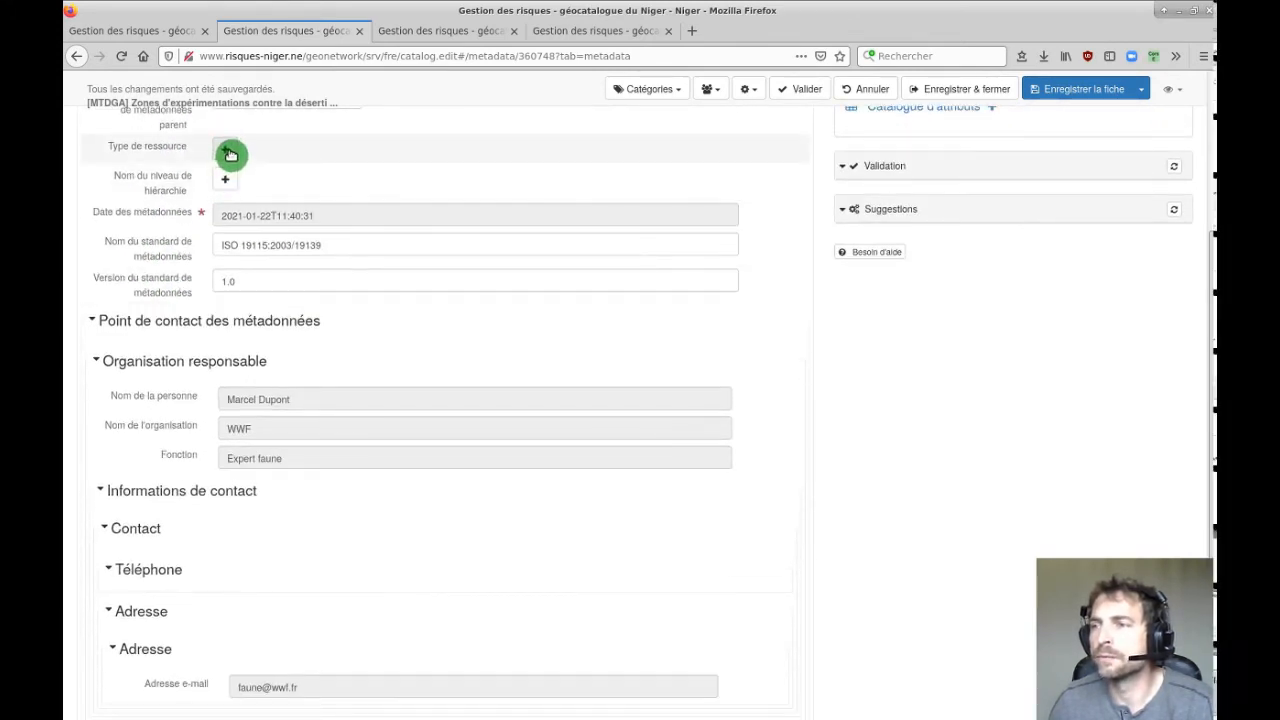
pyautogui.scroll(4, 171, 223)
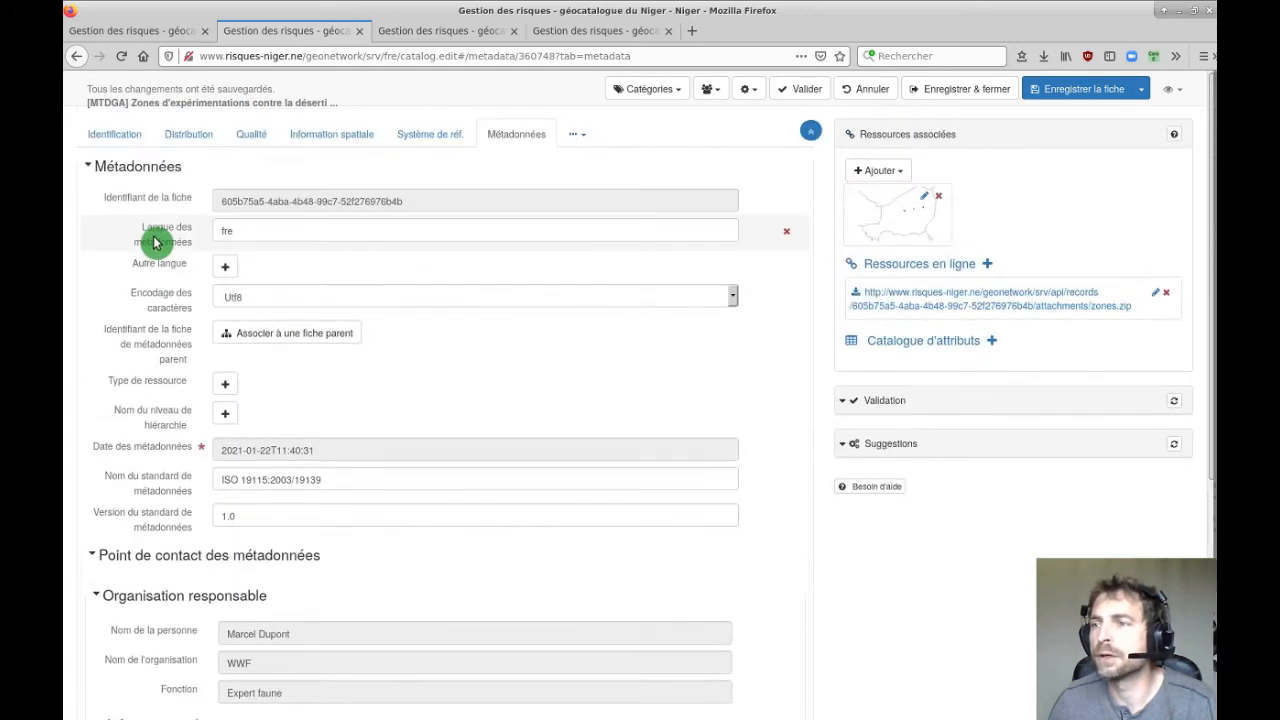
pyautogui.click(103, 141)
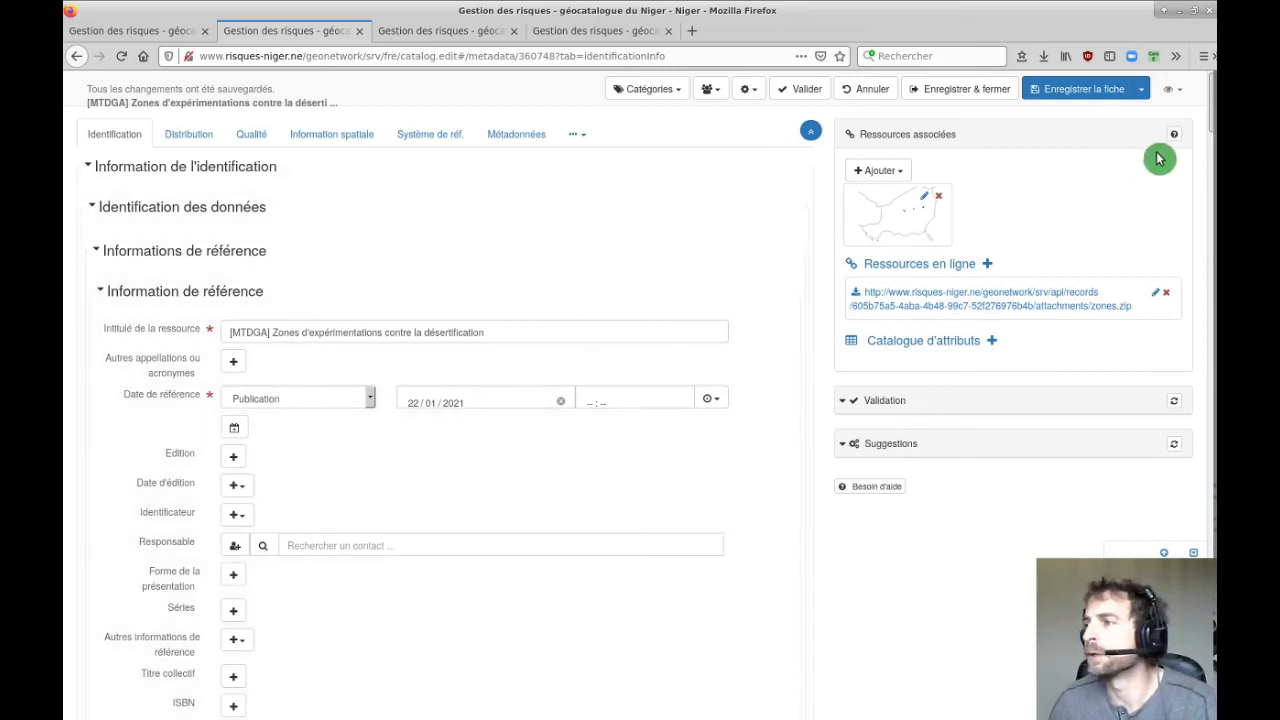
pyautogui.click(1172, 89)
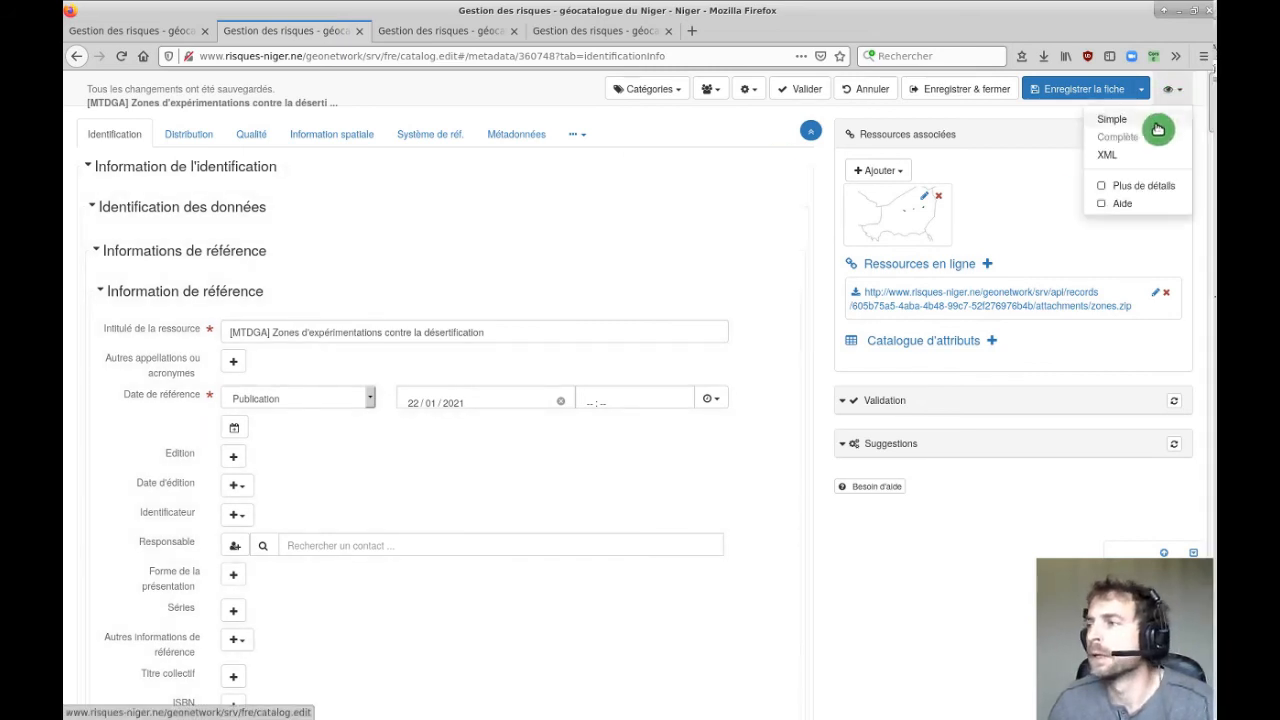
# Show the record as raw XML and select part of the contact name line.
pyautogui.click(1112, 145)
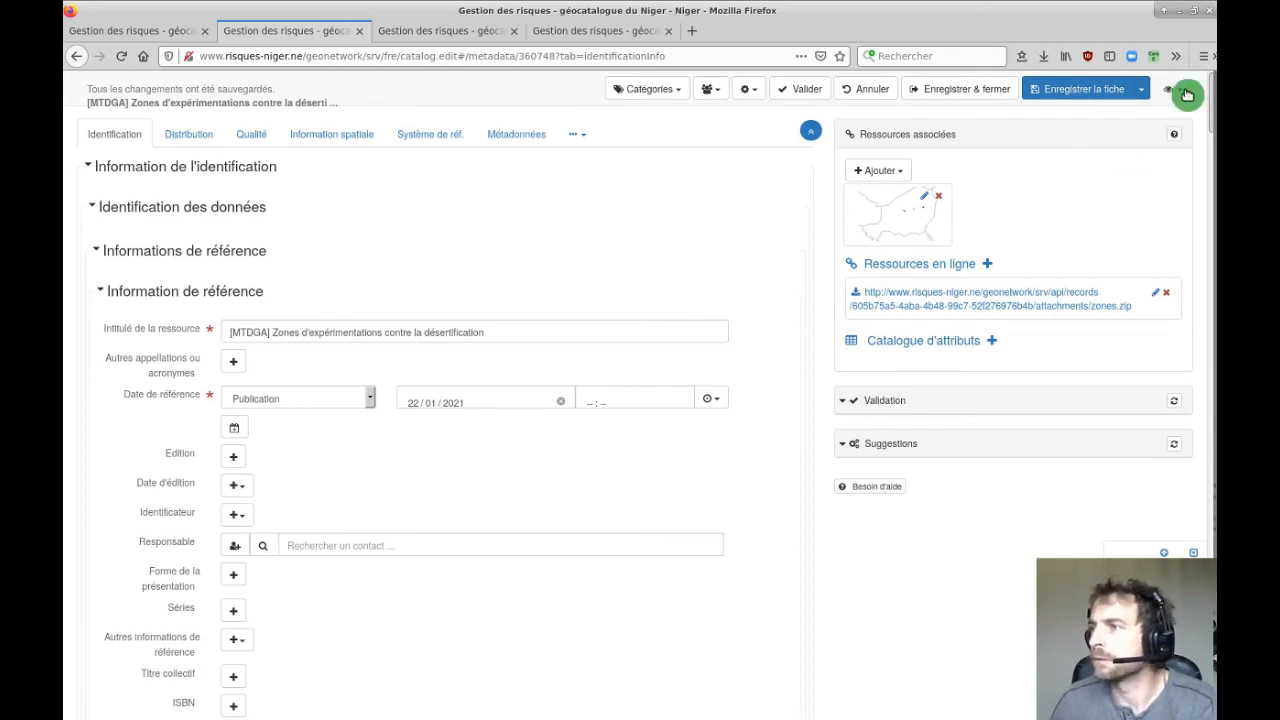
pyautogui.click(1181, 90)
pyautogui.click(1122, 154)
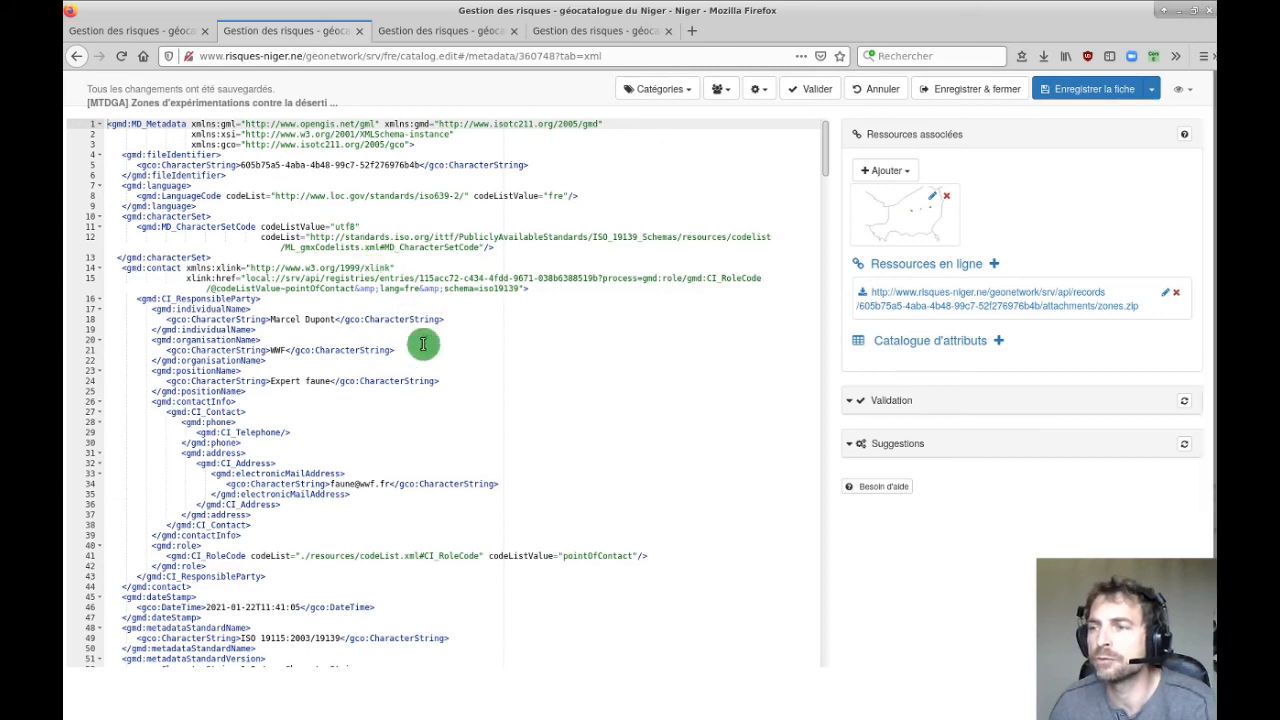
pyautogui.click(150, 309)
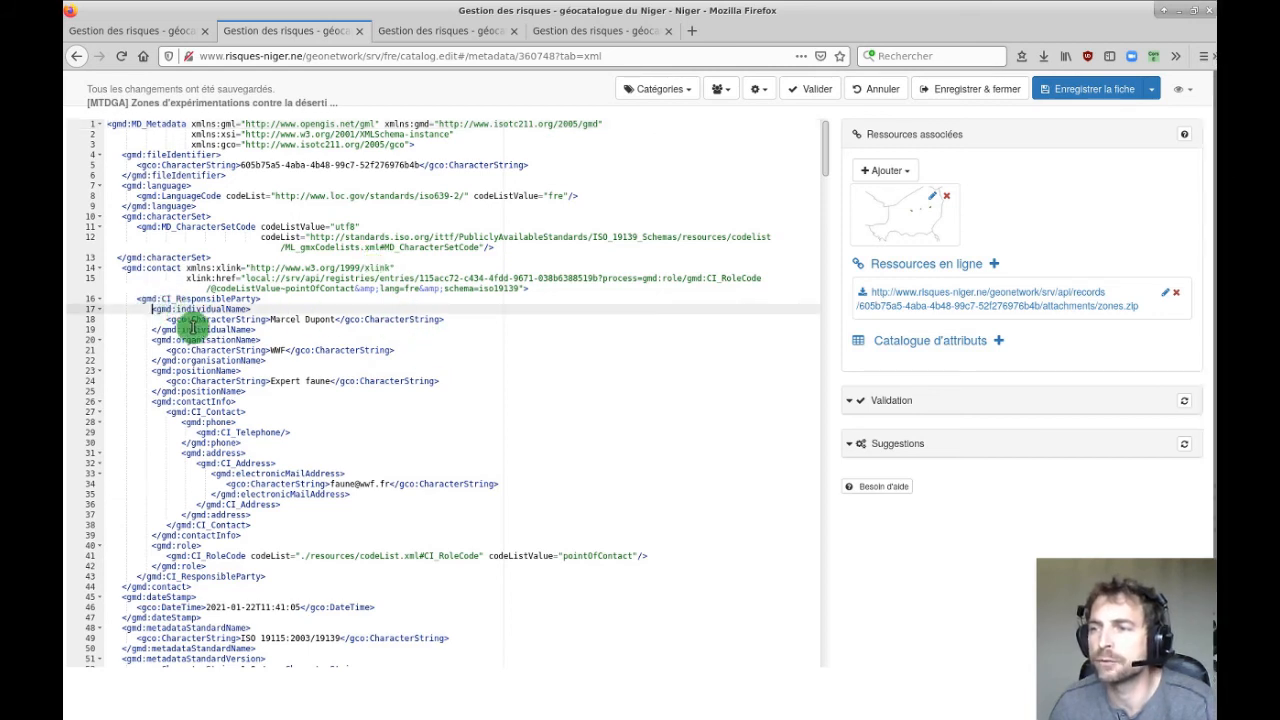
pyautogui.moveTo(167, 319); pyautogui.dragTo(462, 320)
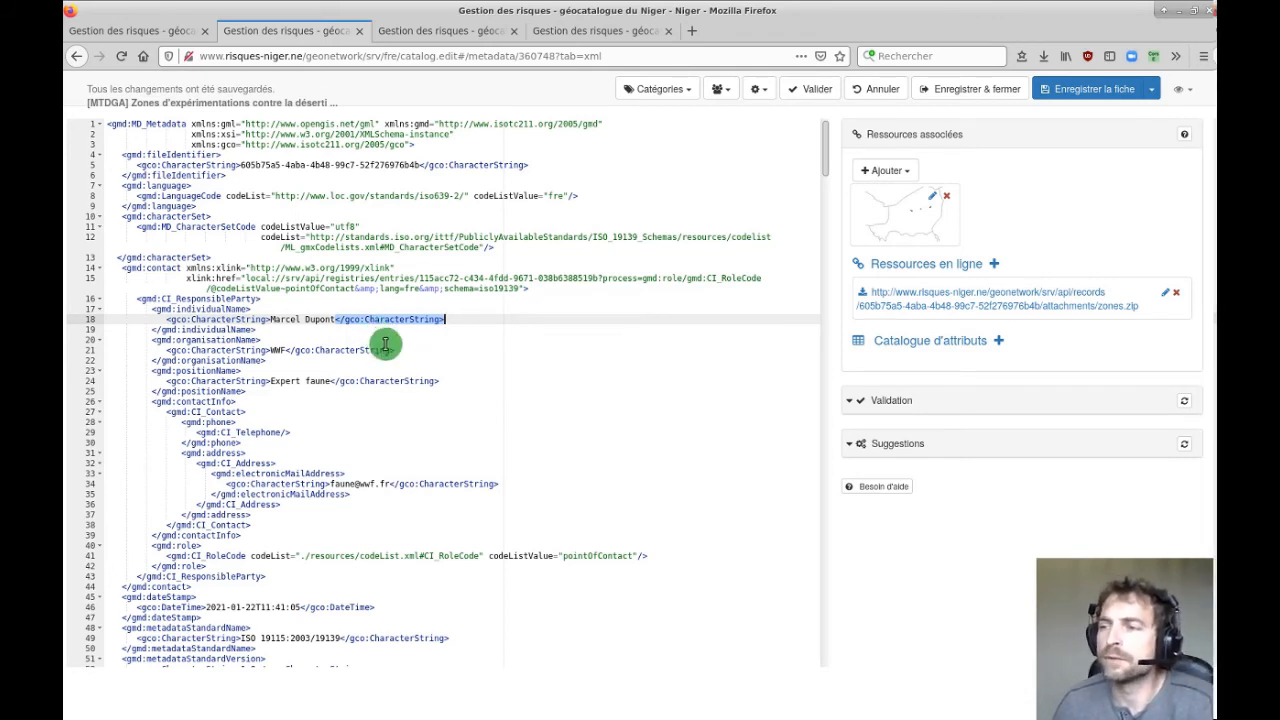
# Scroll through the XML, then return the editor to the Simple view.
pyautogui.scroll(-5, 451, 404)
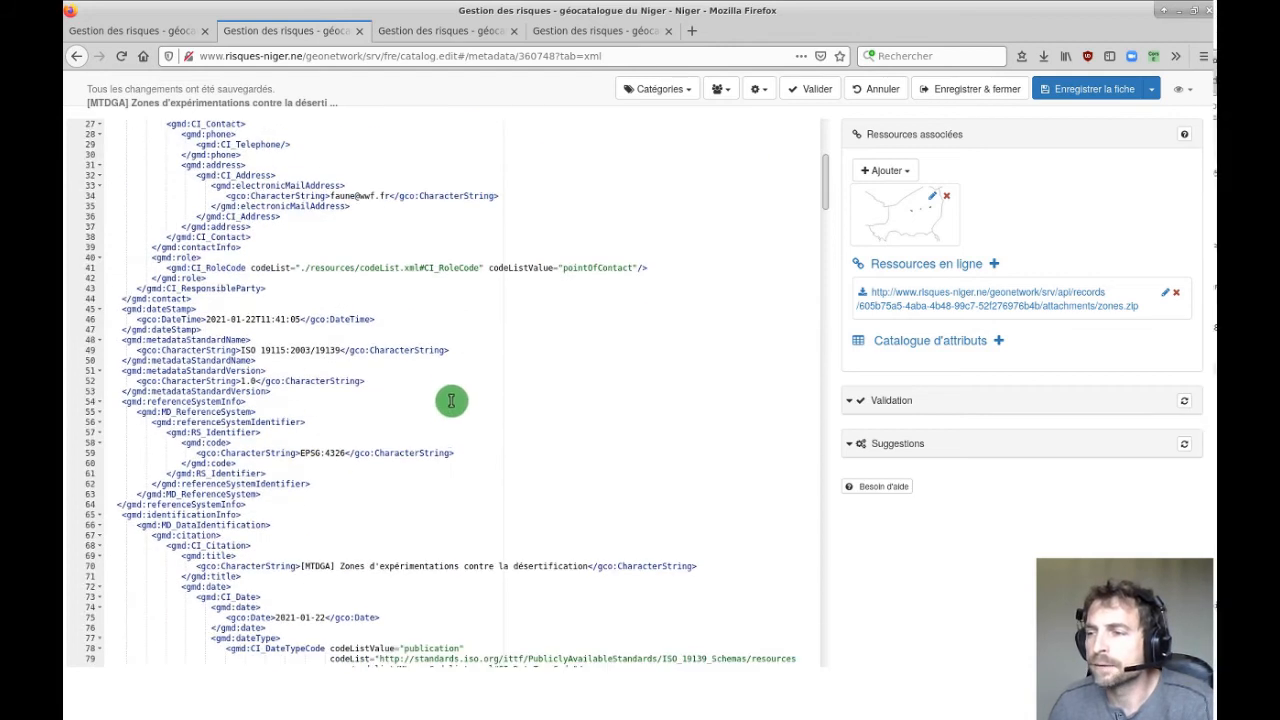
pyautogui.scroll(-7, 450, 388)
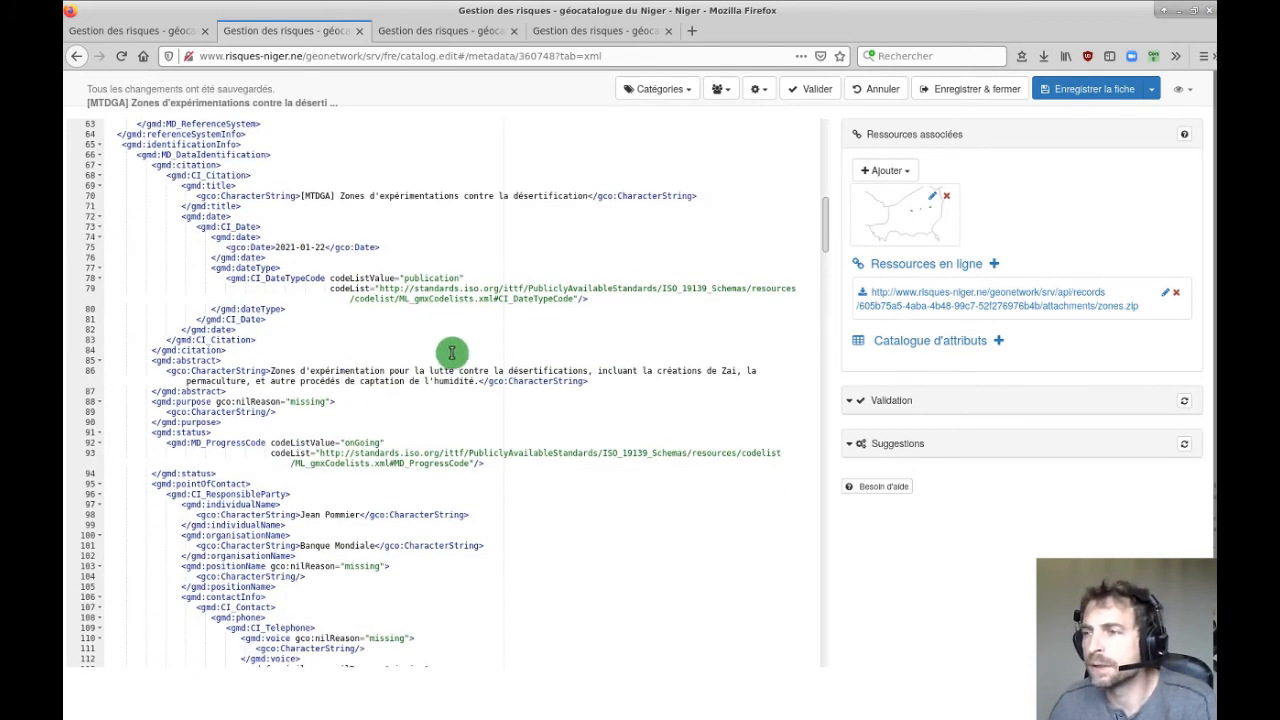
pyautogui.scroll(-1, 480, 385)
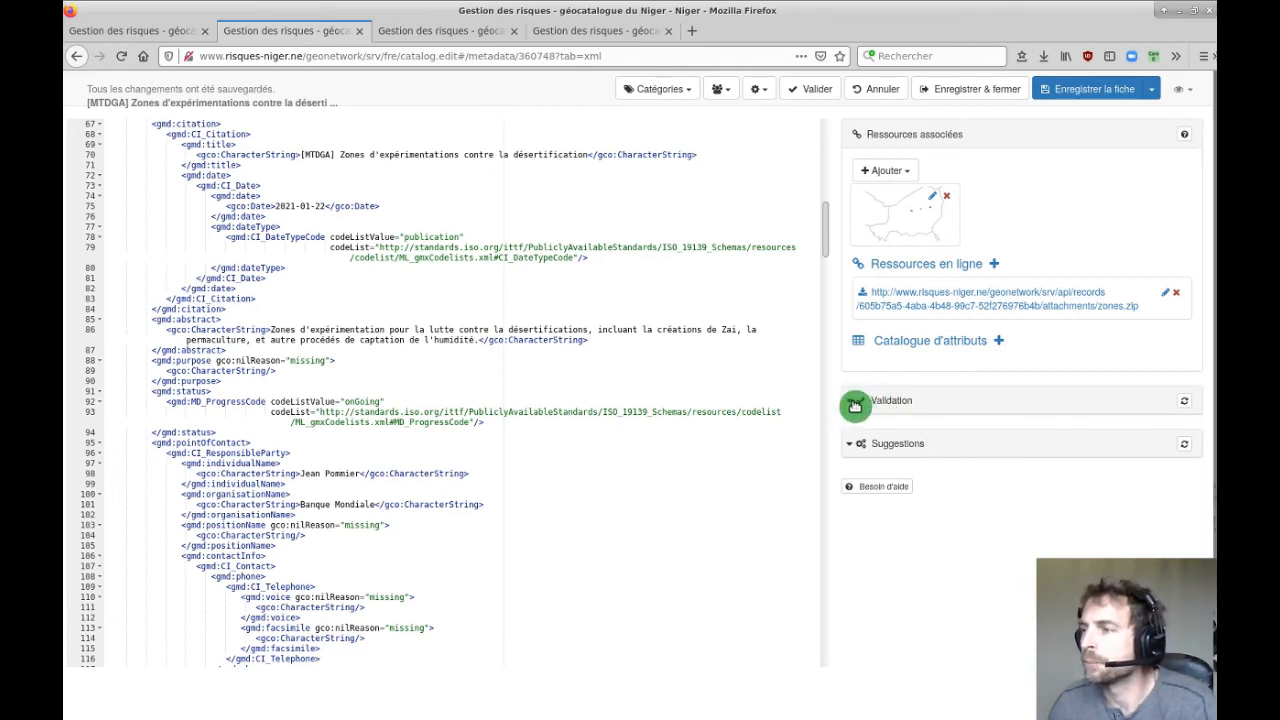
pyautogui.click(1190, 89)
pyautogui.click(1140, 112)
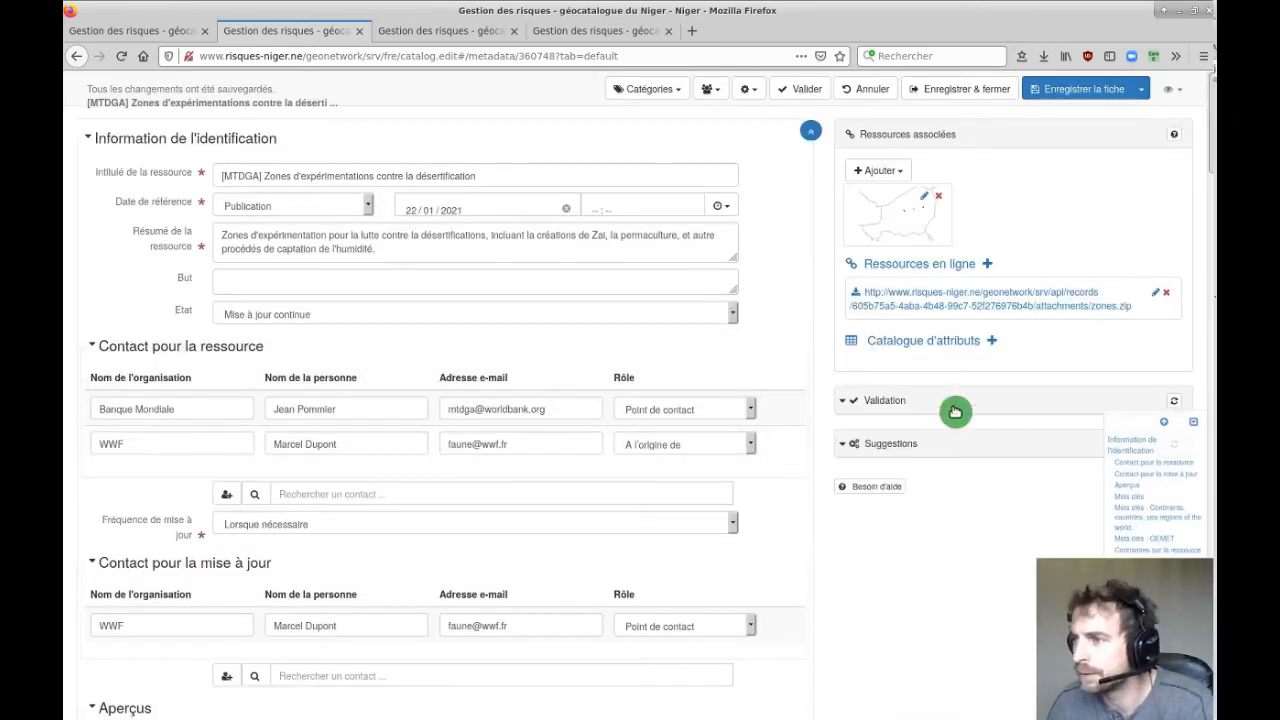
# Run Valider on the record and expand the details of the failing checks.
pyautogui.click(857, 400)
pyautogui.click(806, 91)
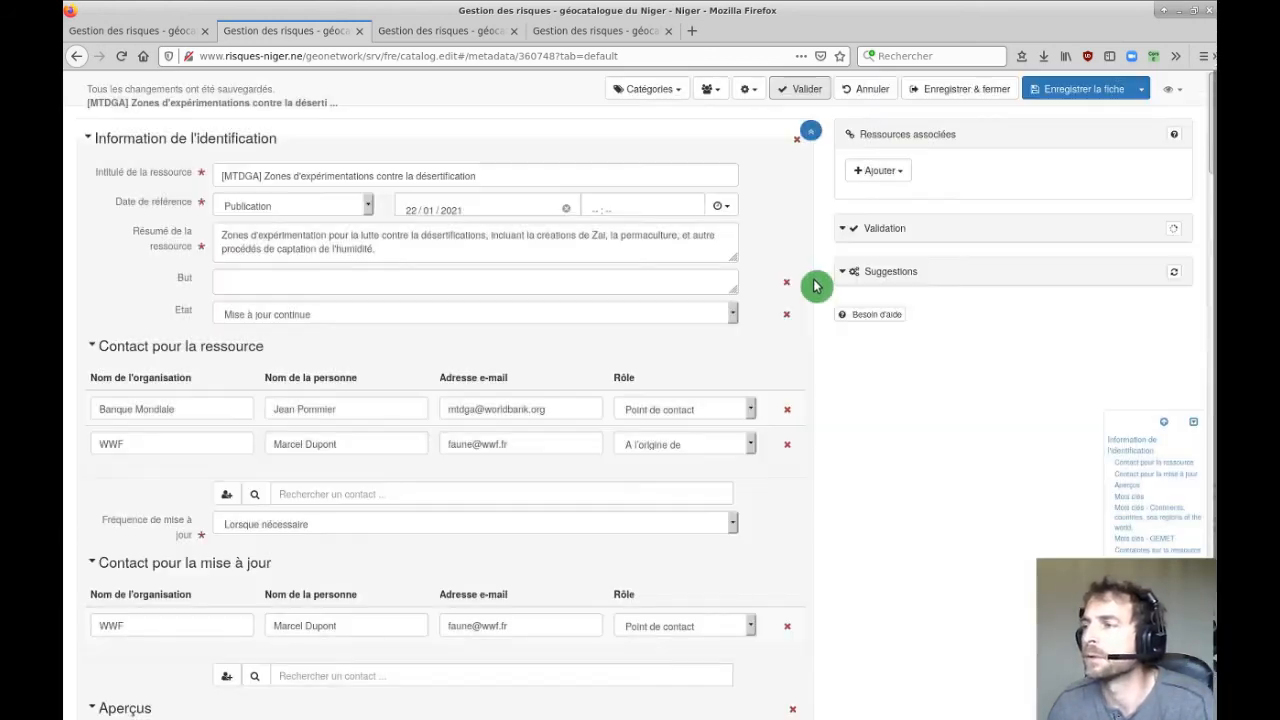
pyautogui.click(872, 401)
pyautogui.scroll(-5, 937, 514)
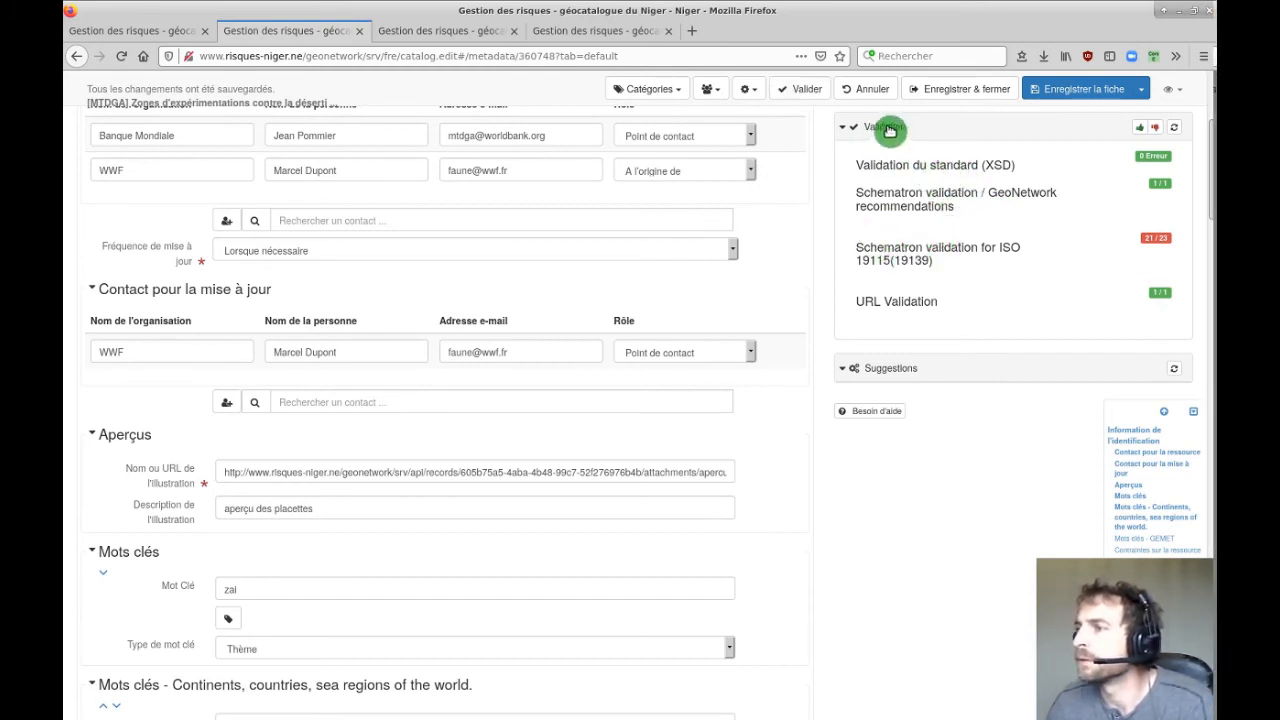
pyautogui.click(1155, 128)
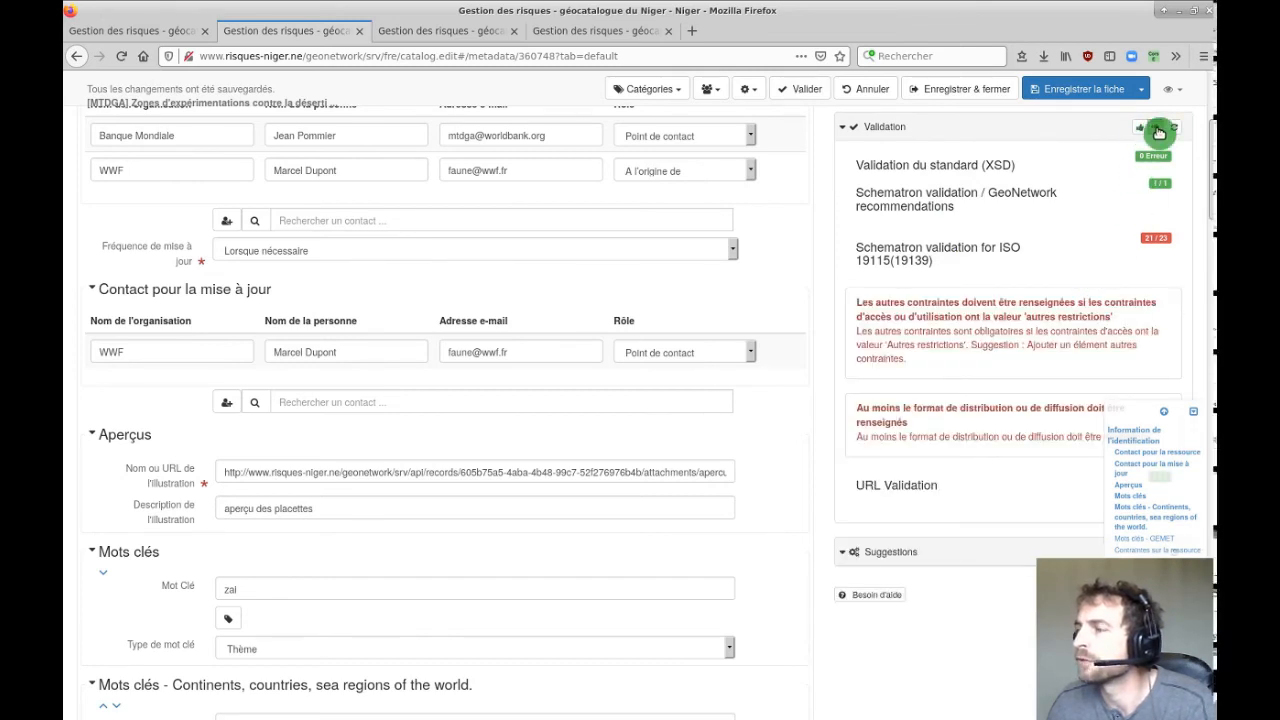
# Under Contraintes sur la ressource, fill Autres contraintes with 'Aucune contrainte, accès libre'.
pyautogui.scroll(-2, 1002, 333)
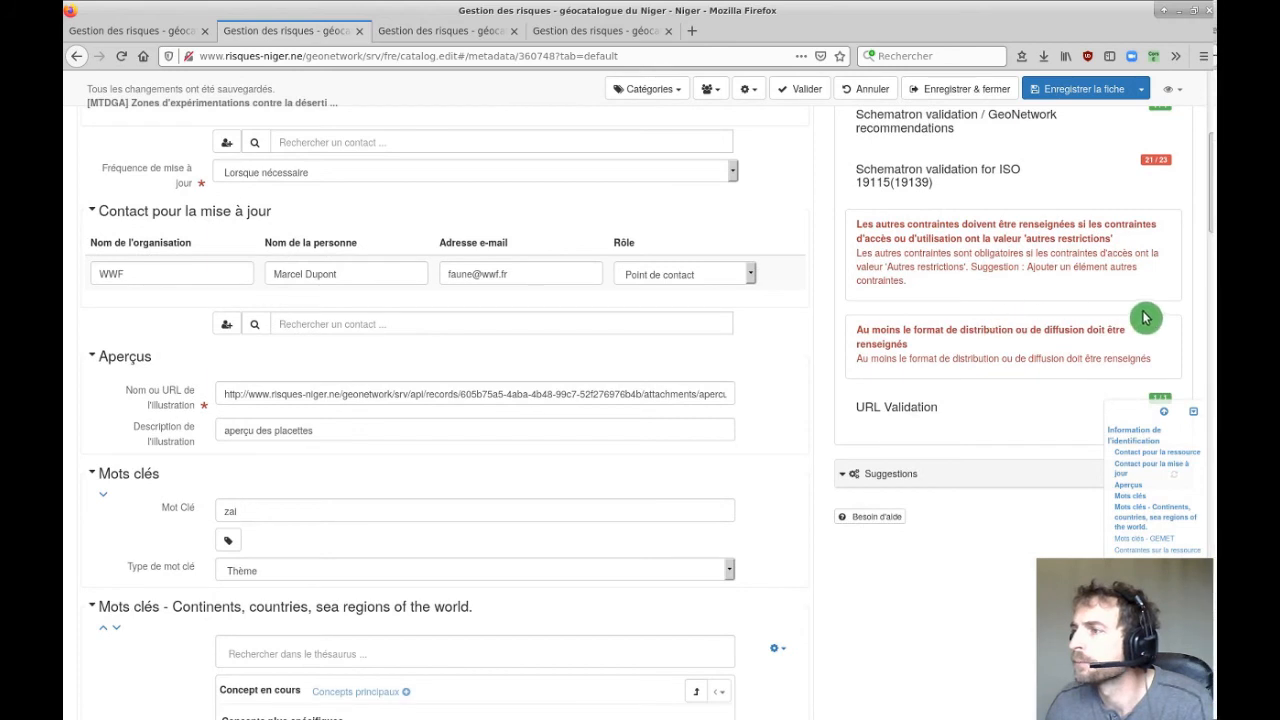
pyautogui.scroll(-2, 994, 289)
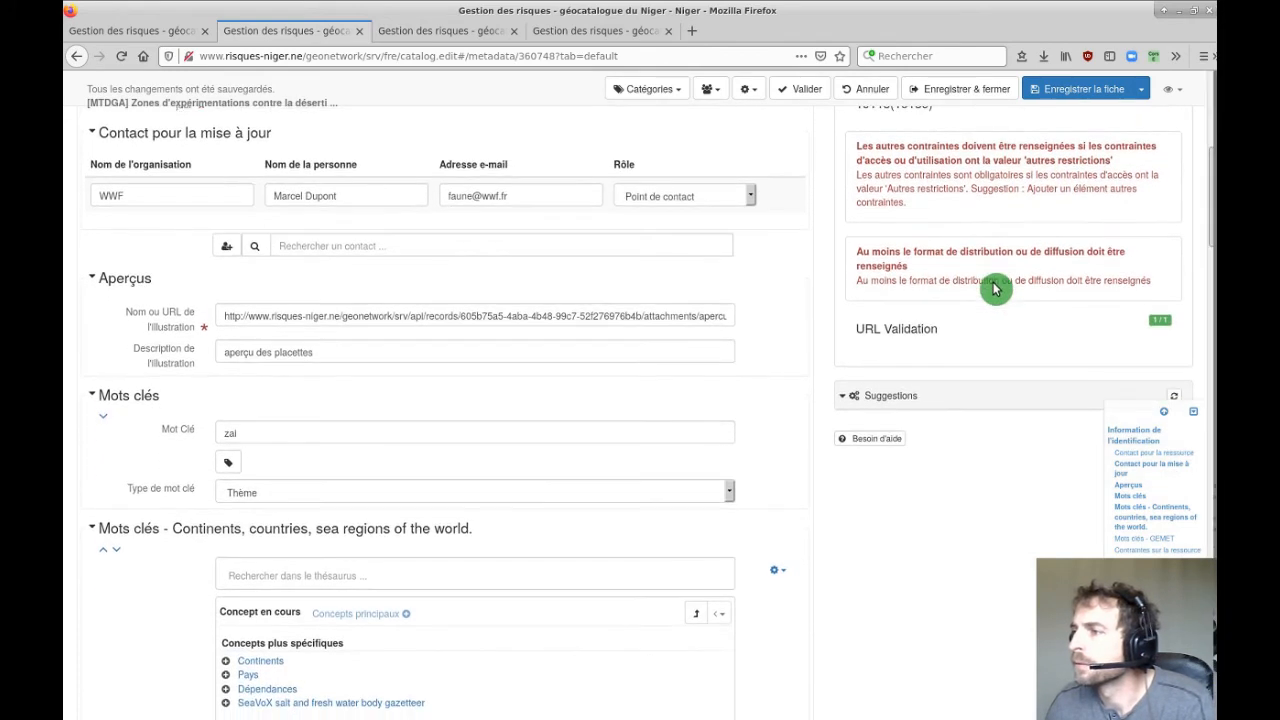
pyautogui.scroll(4, 1010, 281)
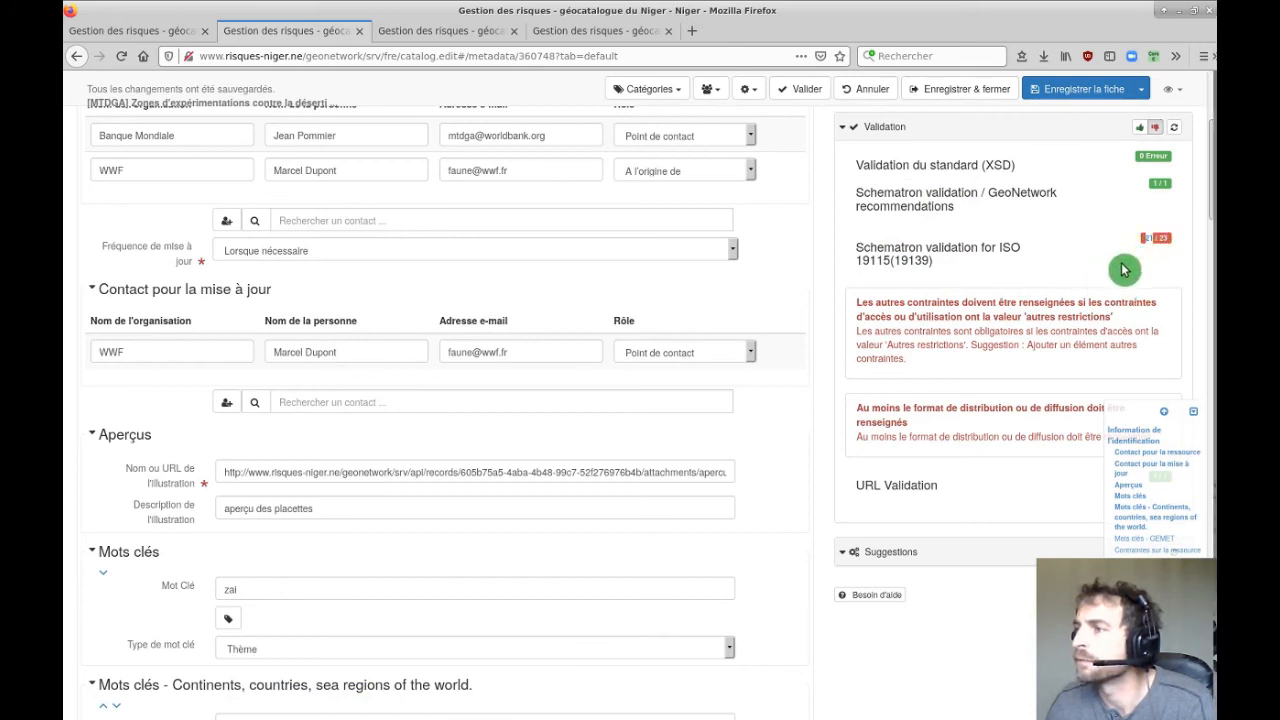
pyautogui.scroll(-3, 990, 335)
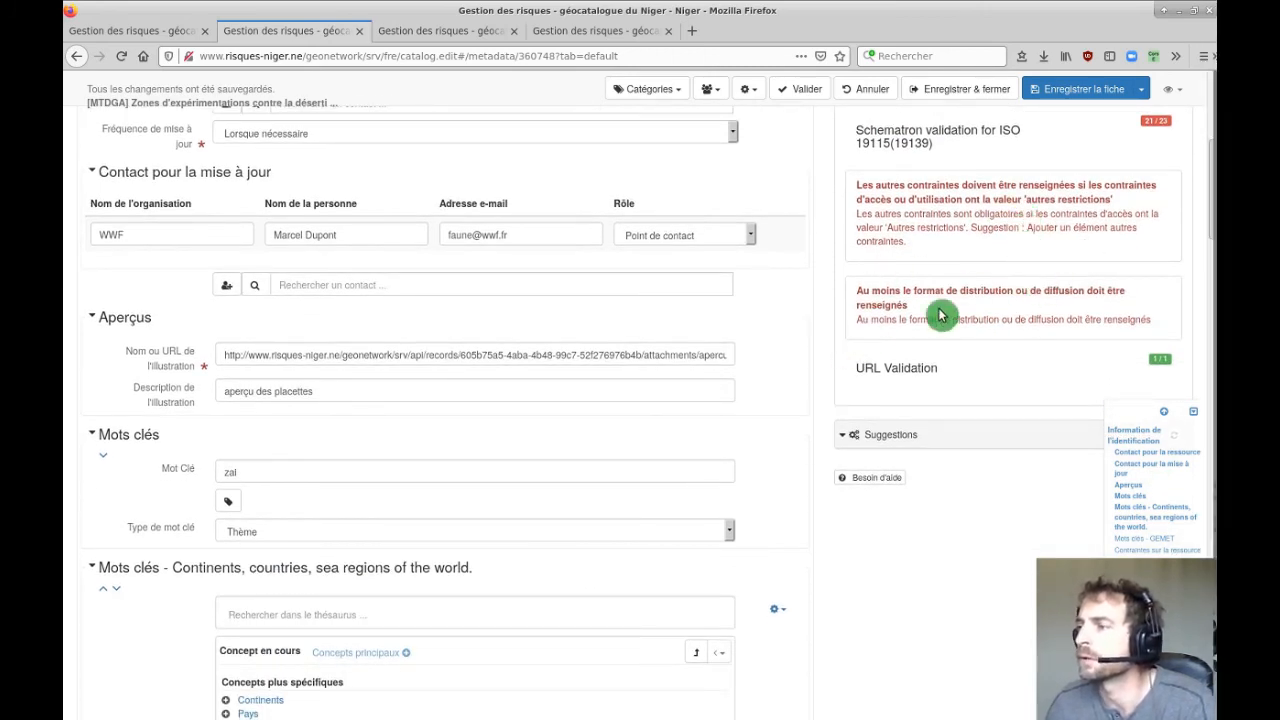
pyautogui.scroll(-20, 814, 470)
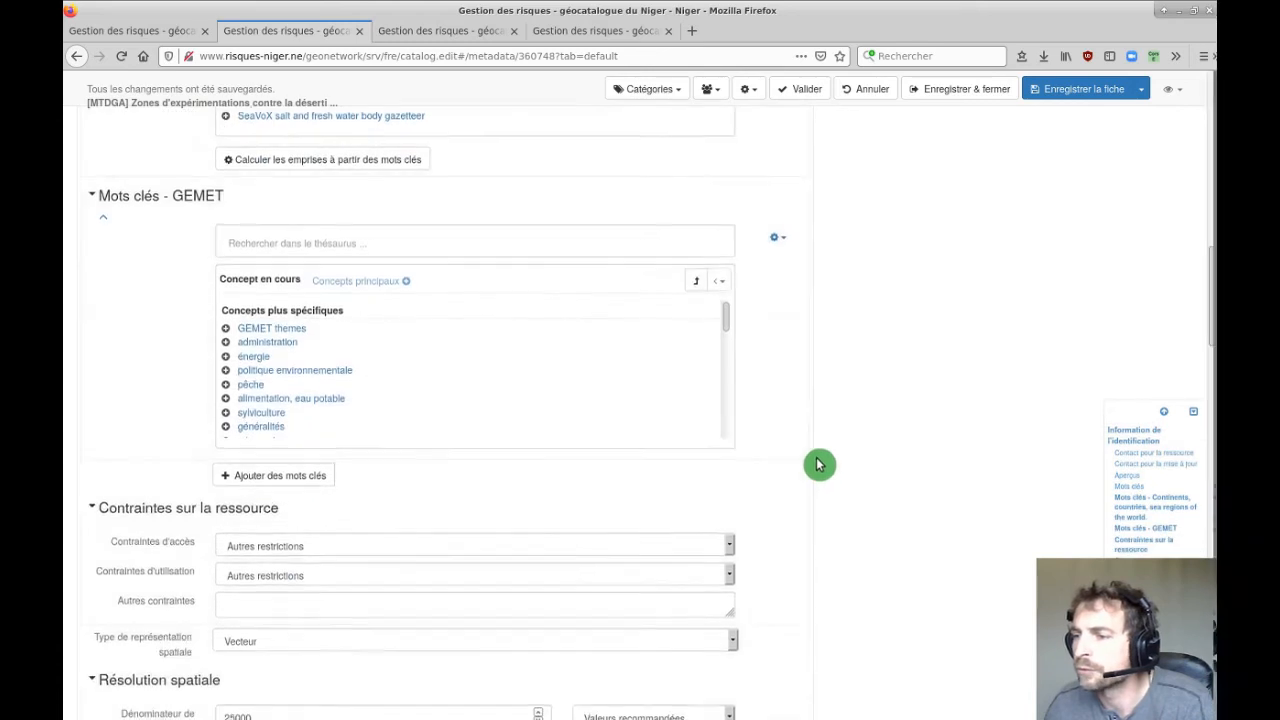
pyautogui.click(346, 292)
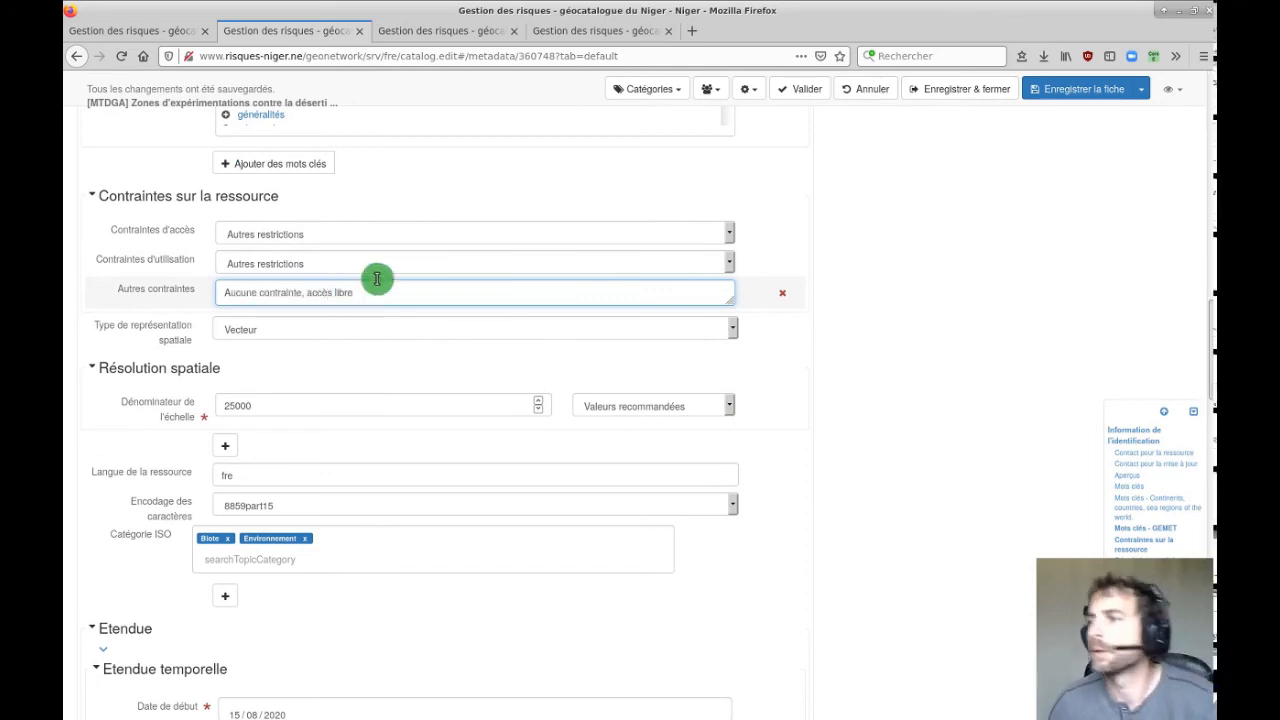
# Save the record and expand the failing Schematron ISO validation details.
pyautogui.click(1077, 90)
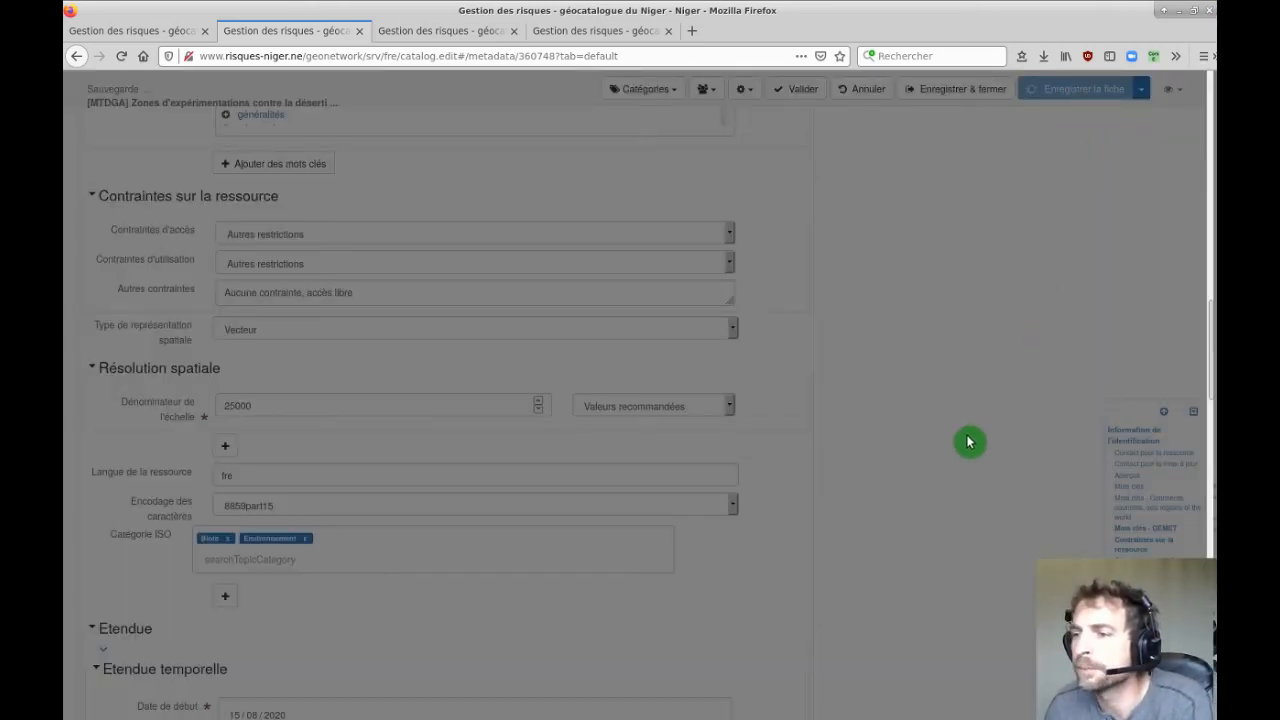
pyautogui.scroll(10, 1078, 400)
pyautogui.scroll(6, 1076, 404)
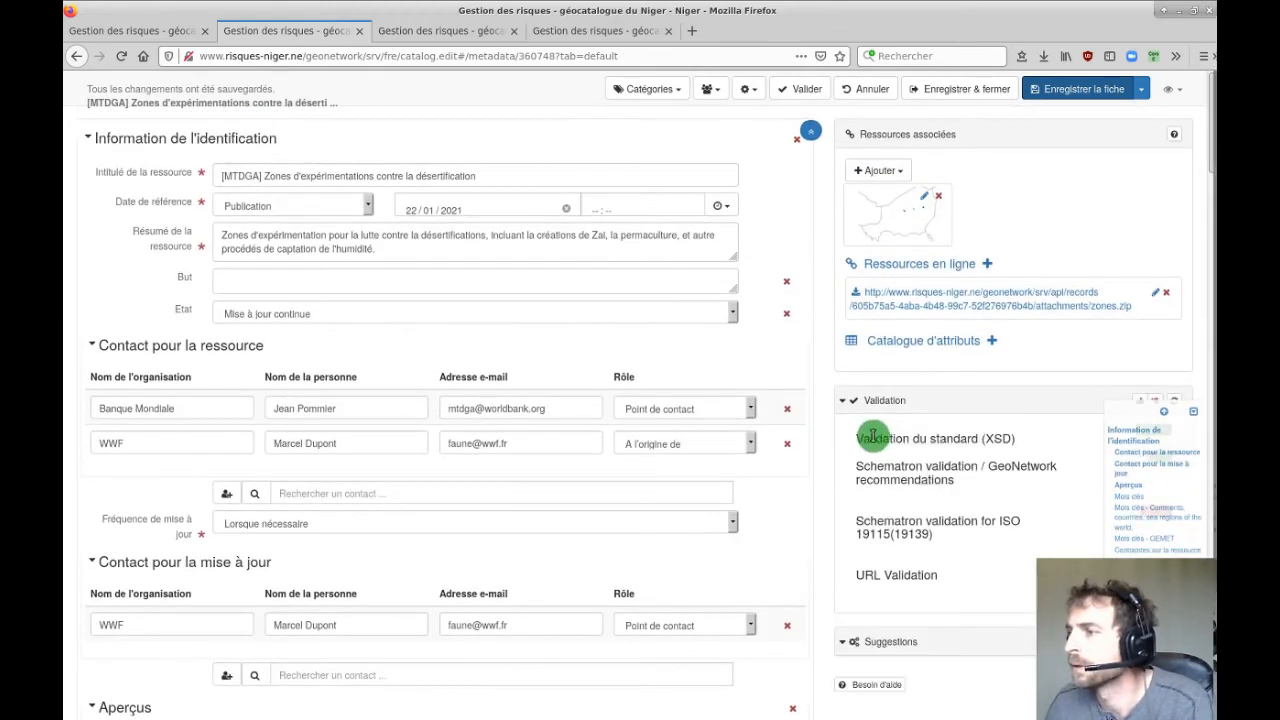
pyautogui.scroll(-3, 1040, 446)
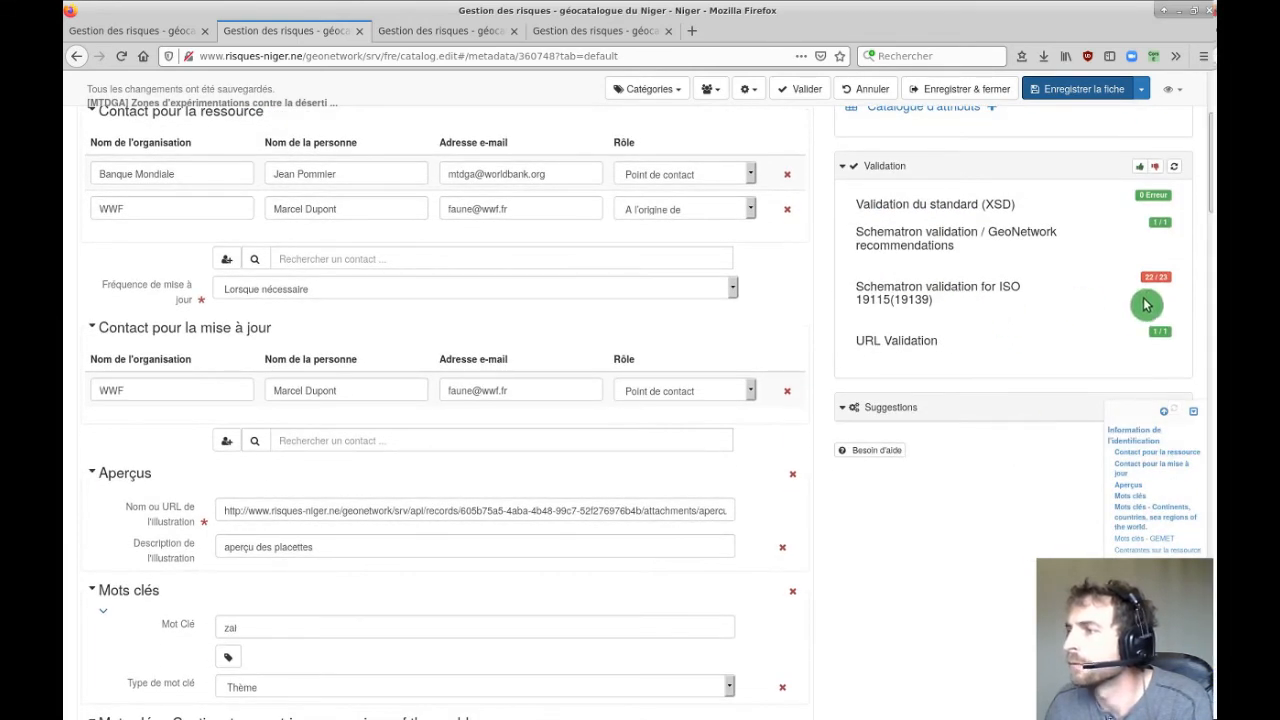
pyautogui.click(1157, 178)
pyautogui.scroll(-1, 943, 340)
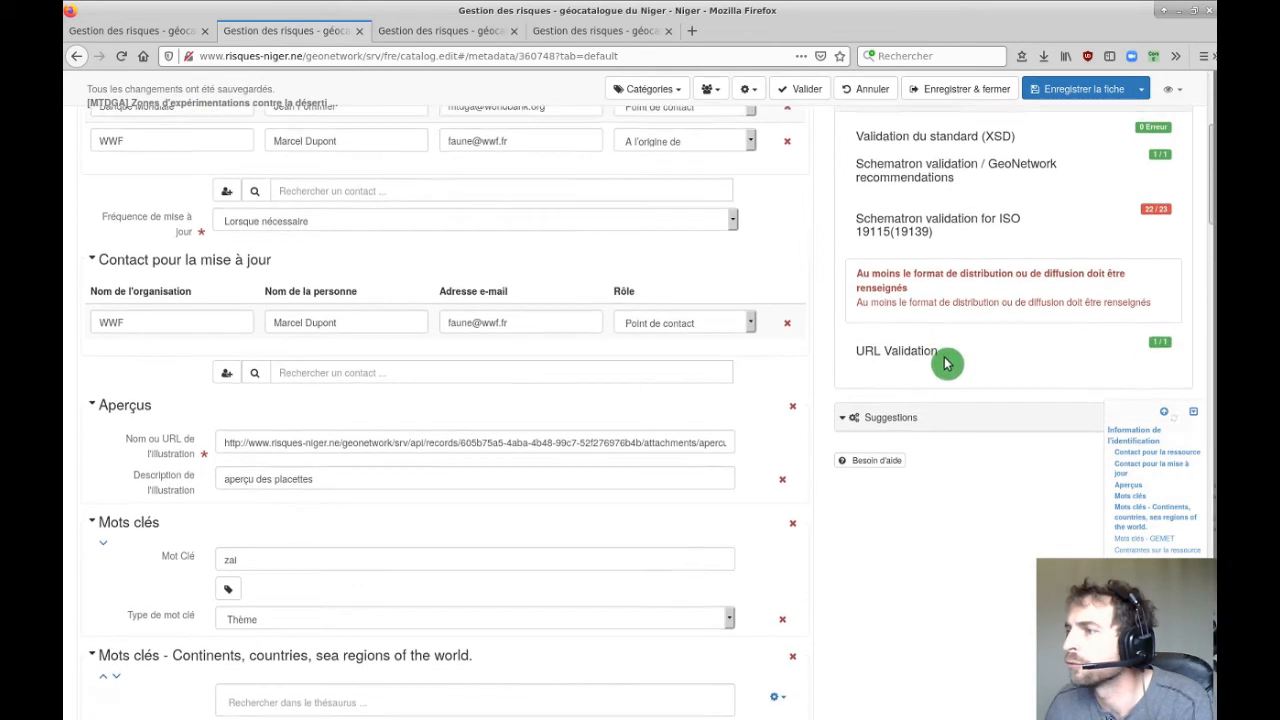
pyautogui.scroll(-10, 668, 495)
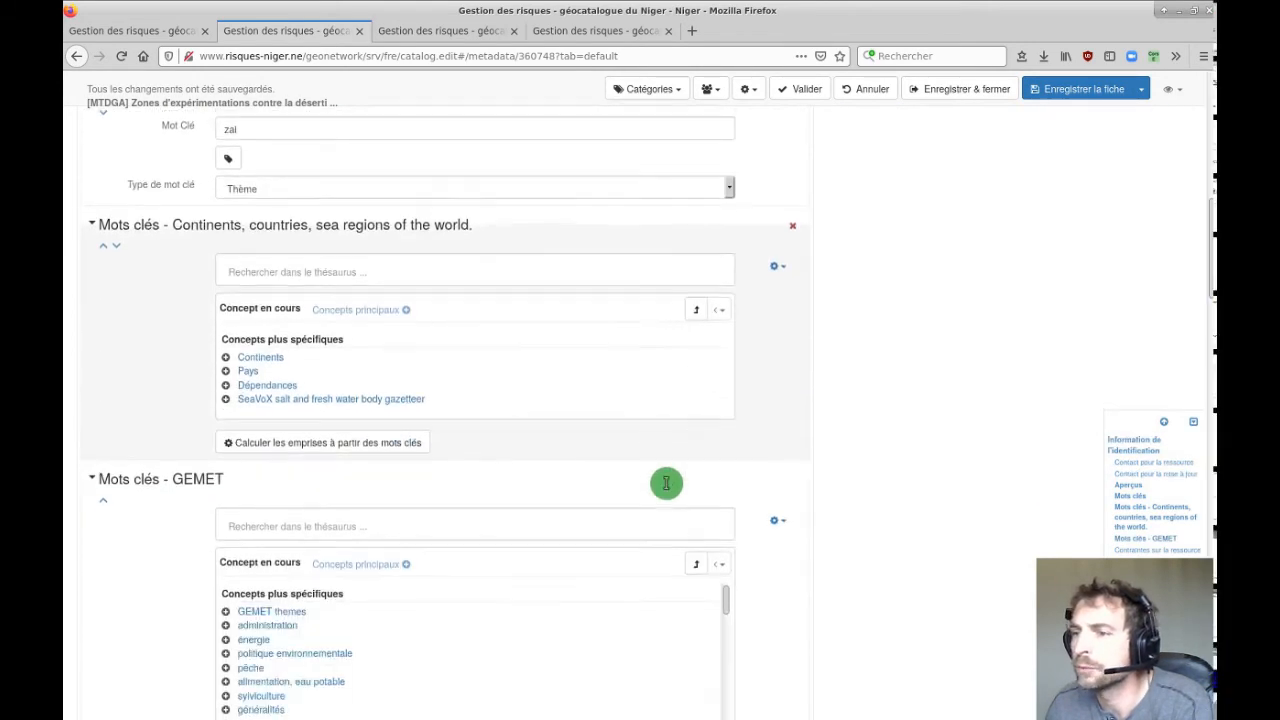
pyautogui.scroll(-3, 675, 487)
pyautogui.scroll(-10, 846, 489)
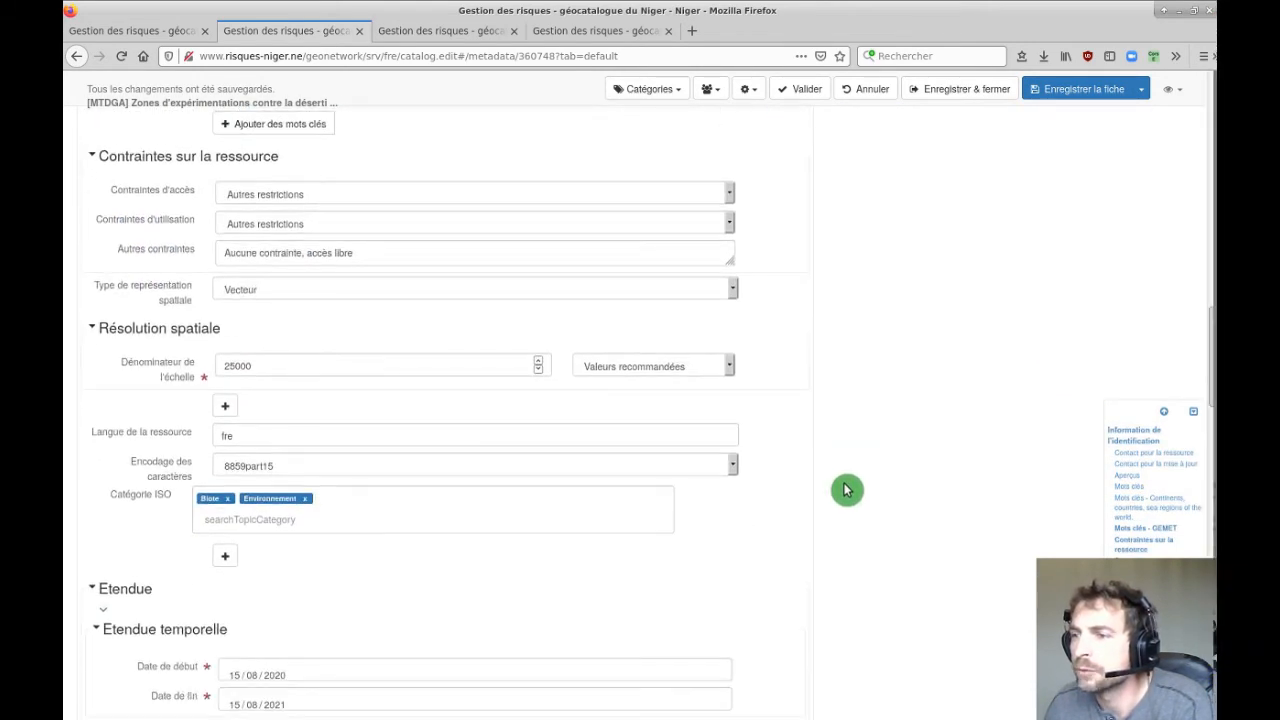
pyautogui.scroll(3, 846, 489)
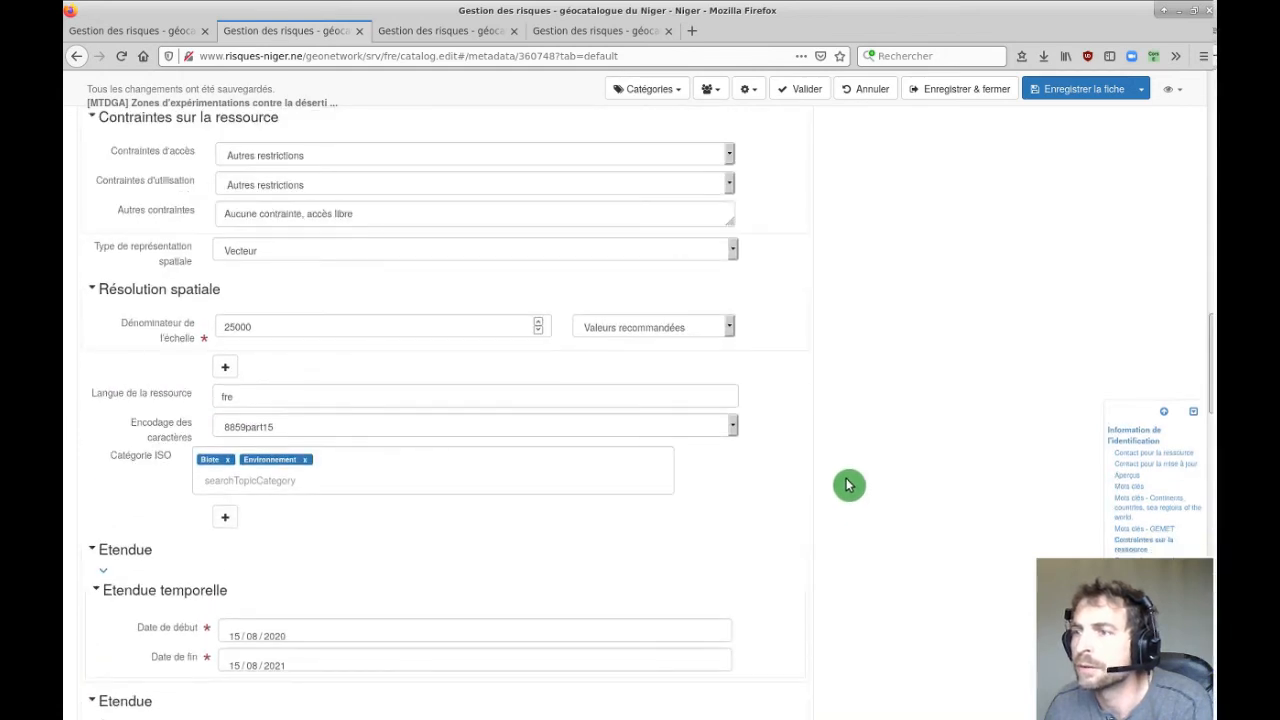
pyautogui.scroll(-15, 846, 484)
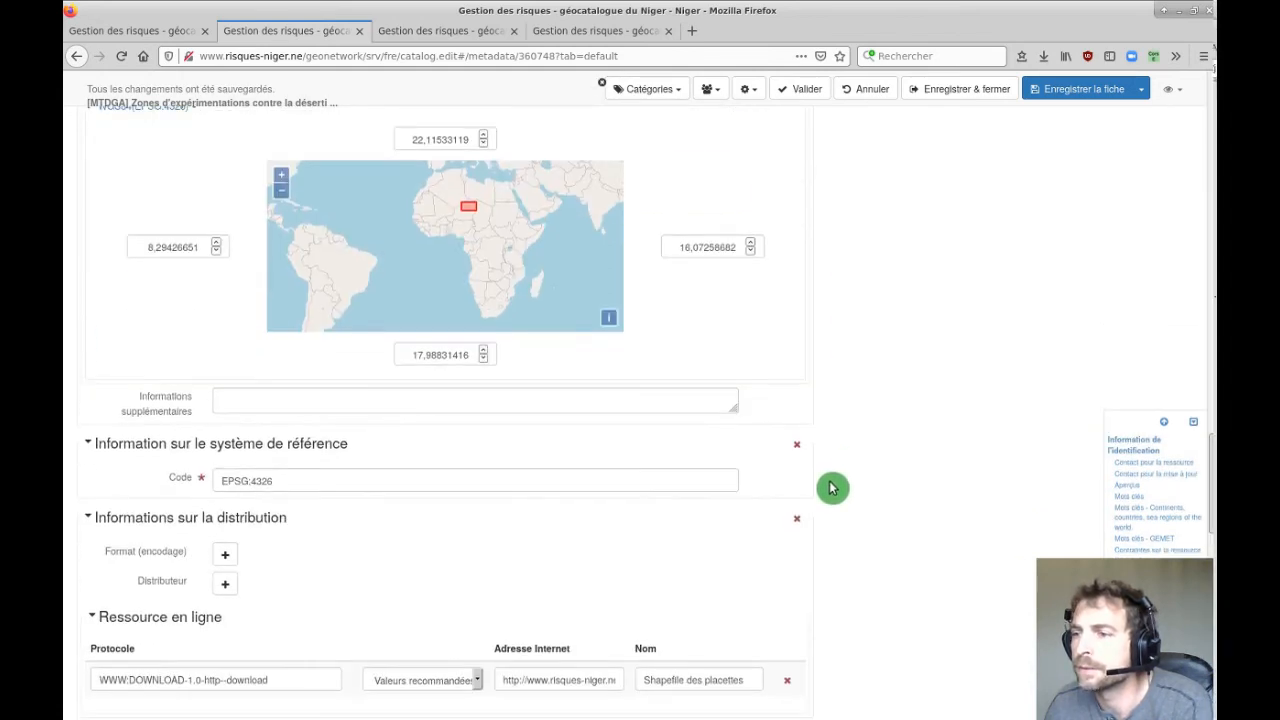
# Add then remove the empty distribution Format fields, and switch to the Complète view.
pyautogui.click(225, 358)
pyautogui.click(318, 361)
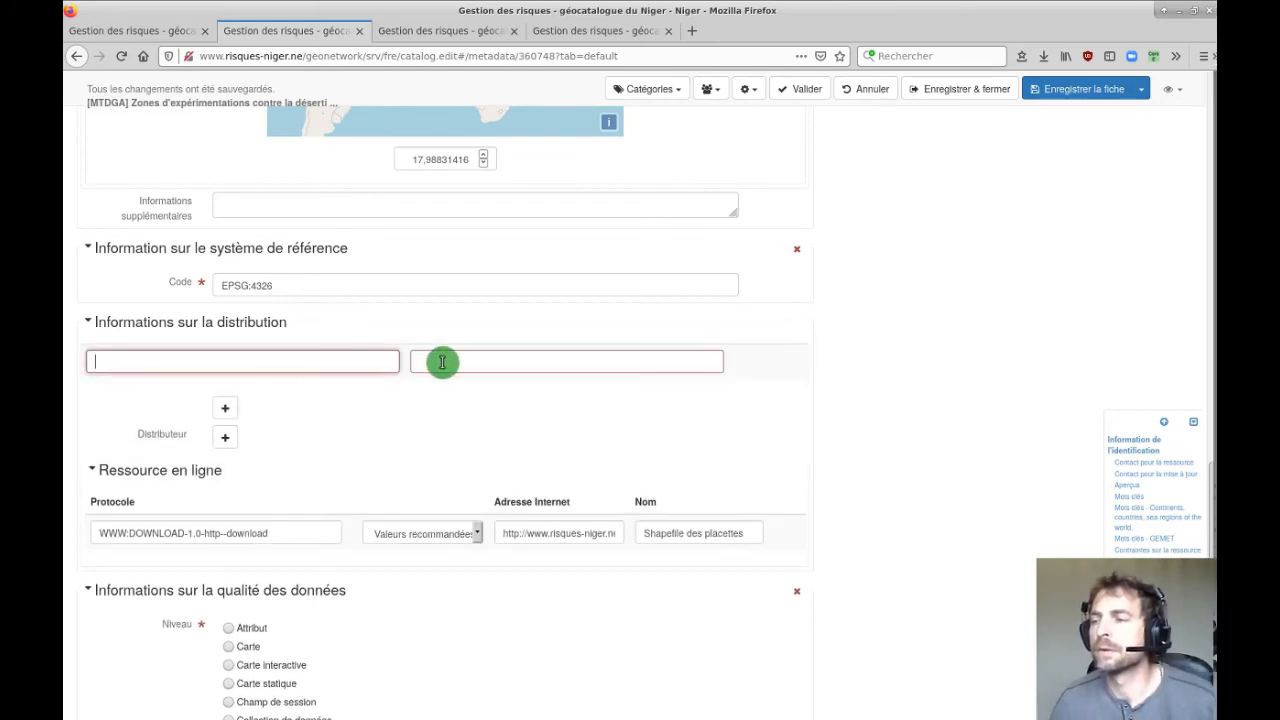
pyautogui.click(457, 365)
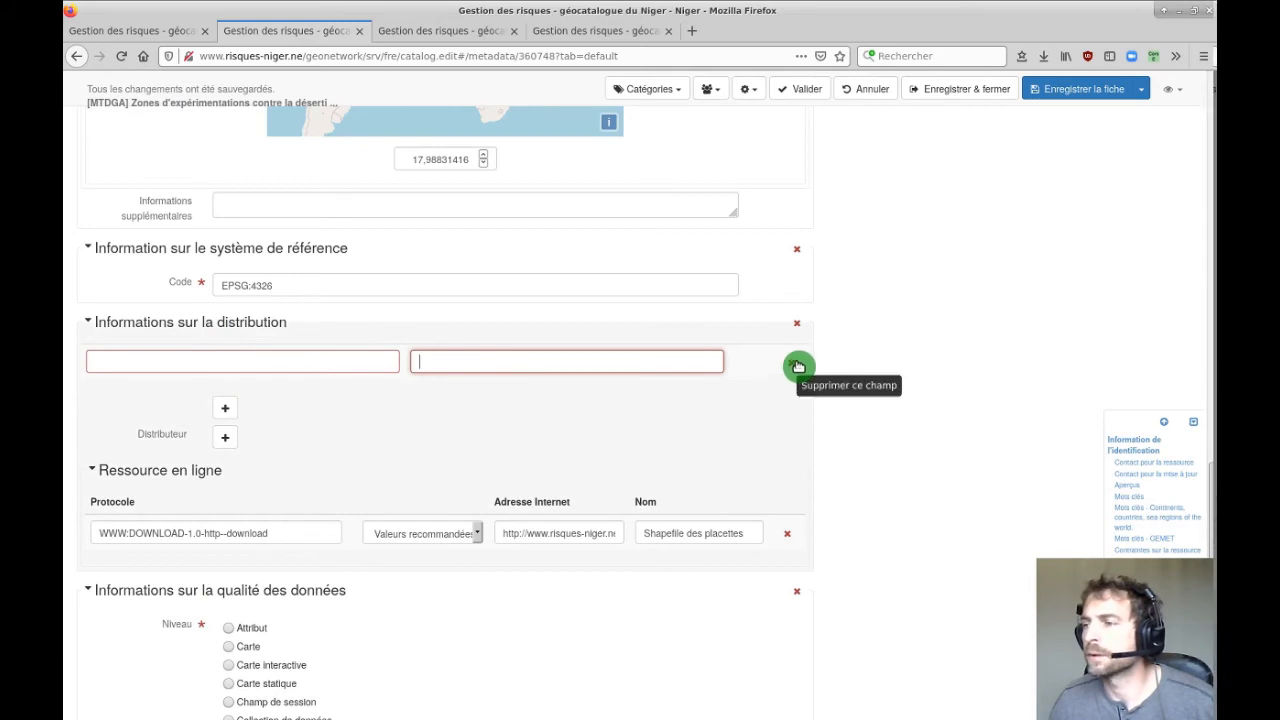
pyautogui.click(790, 367)
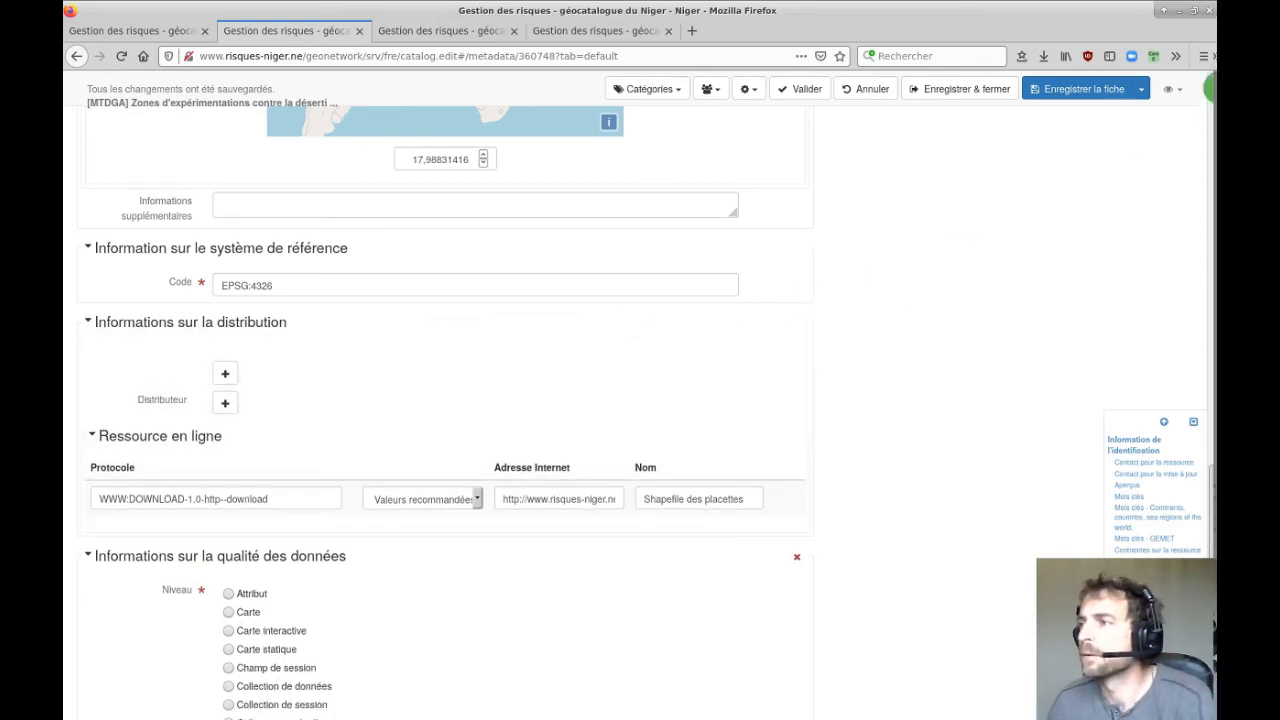
pyautogui.click(1178, 91)
pyautogui.click(1130, 148)
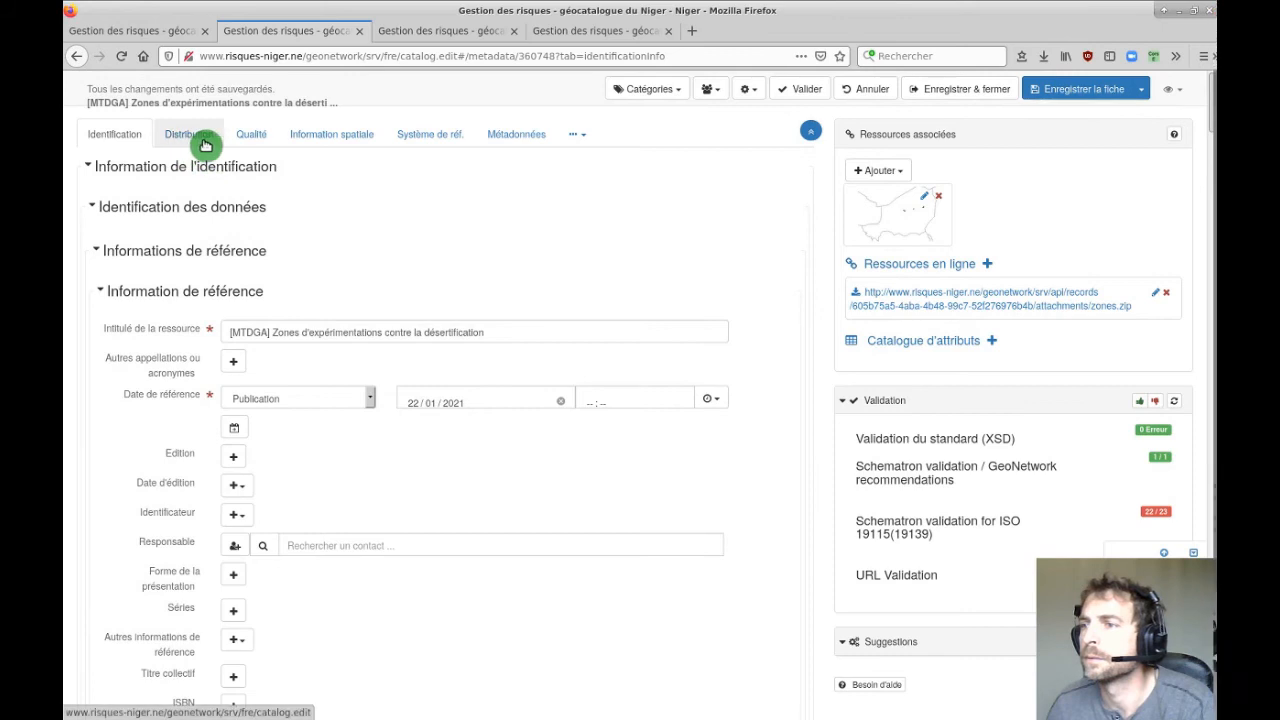
# Set the Distribution format to ESRI Shapefile 1.0, save, and return to the Simple view.
pyautogui.click(192, 136)
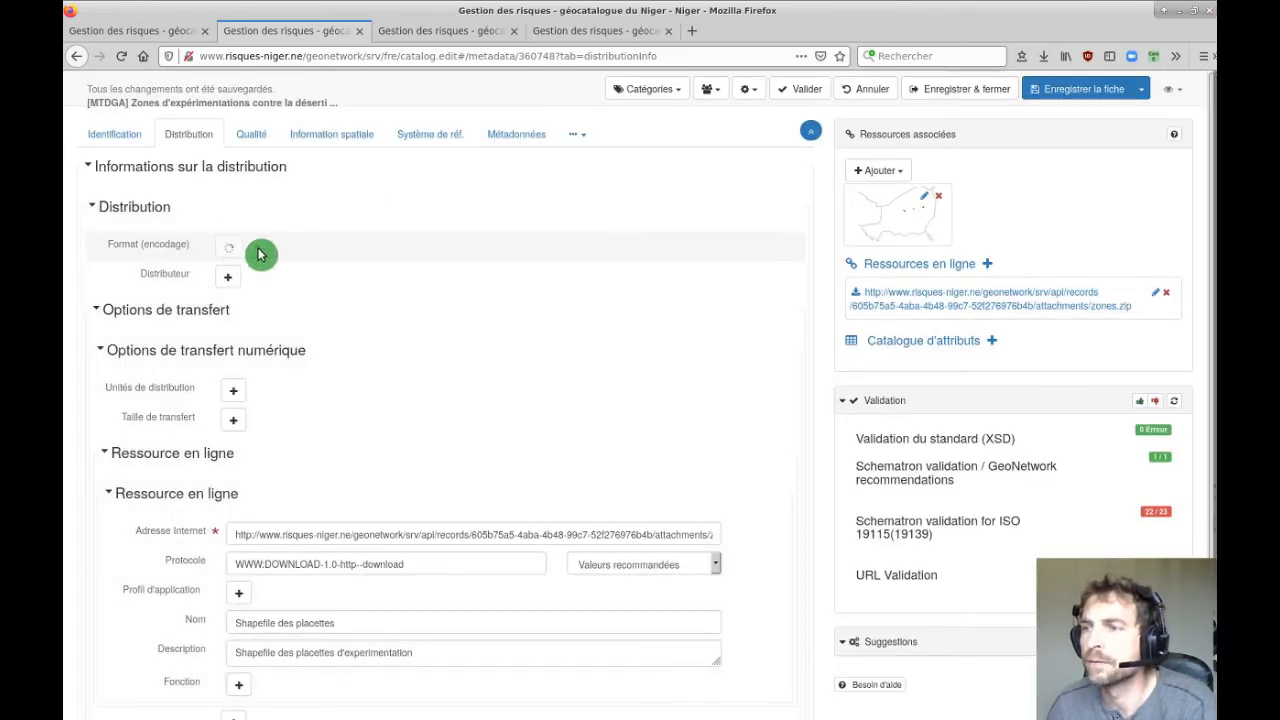
pyautogui.click(374, 331)
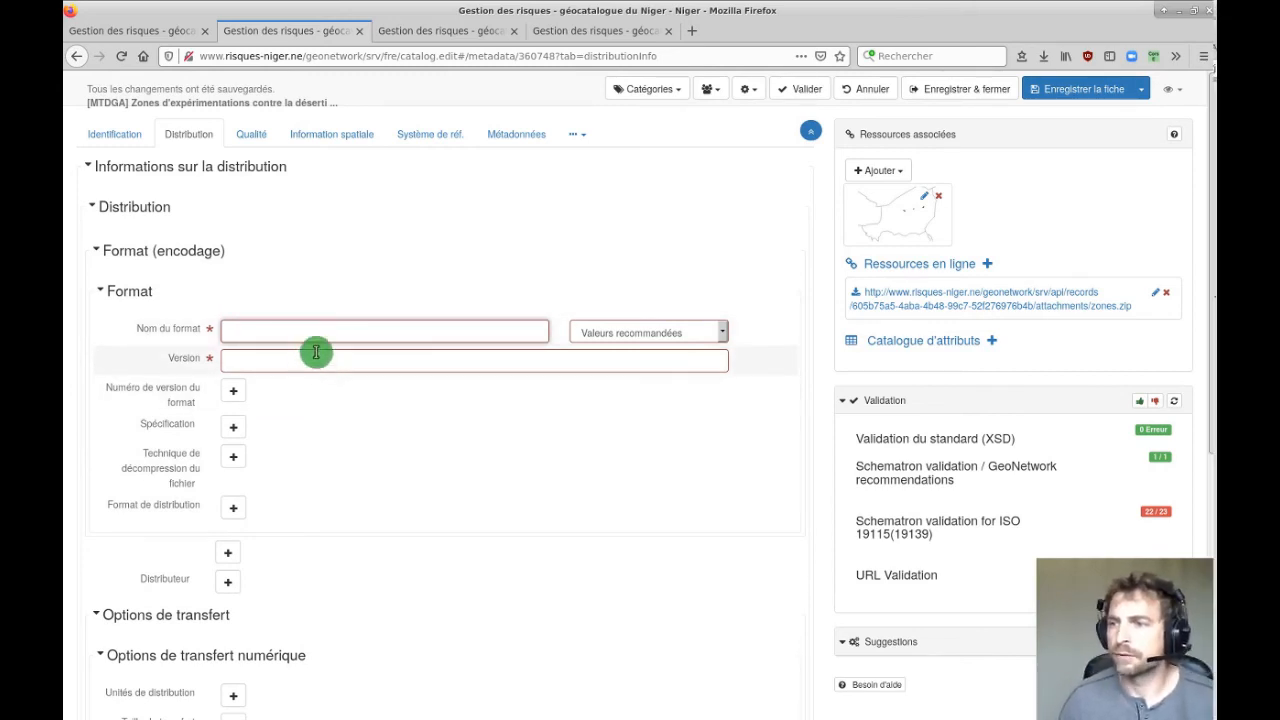
pyautogui.write('Sha')
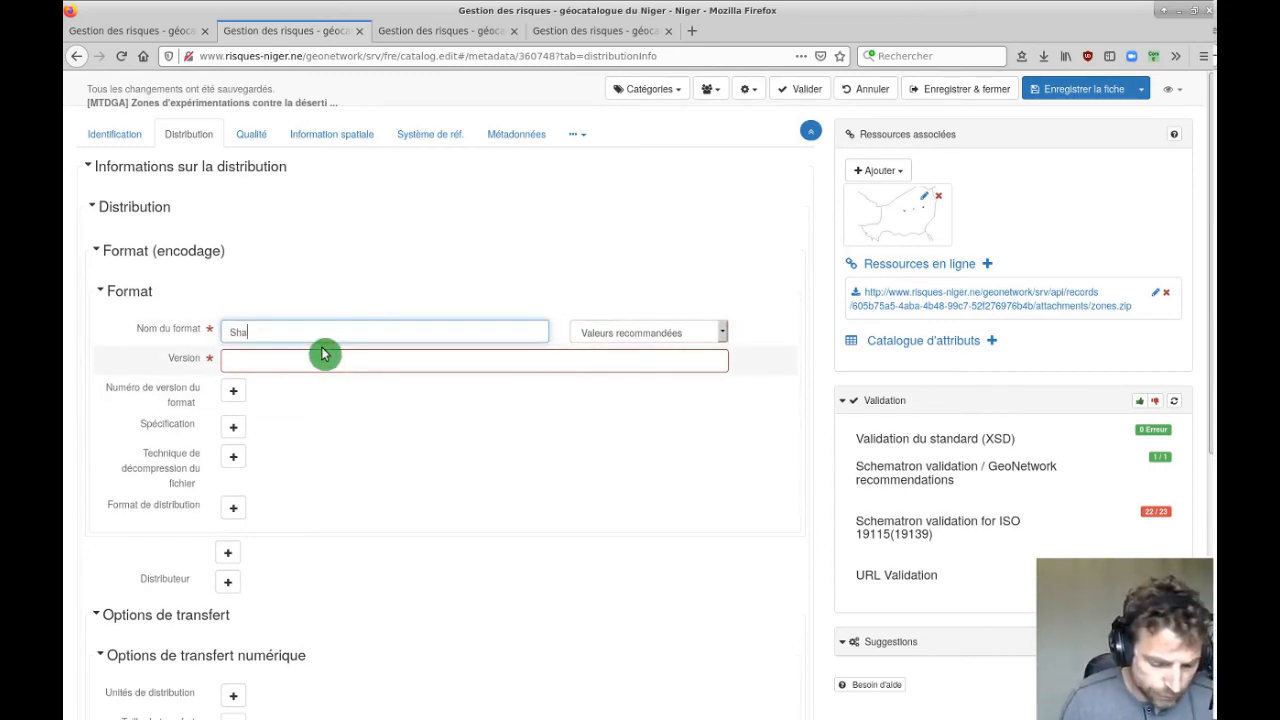
pyautogui.write('pefile')
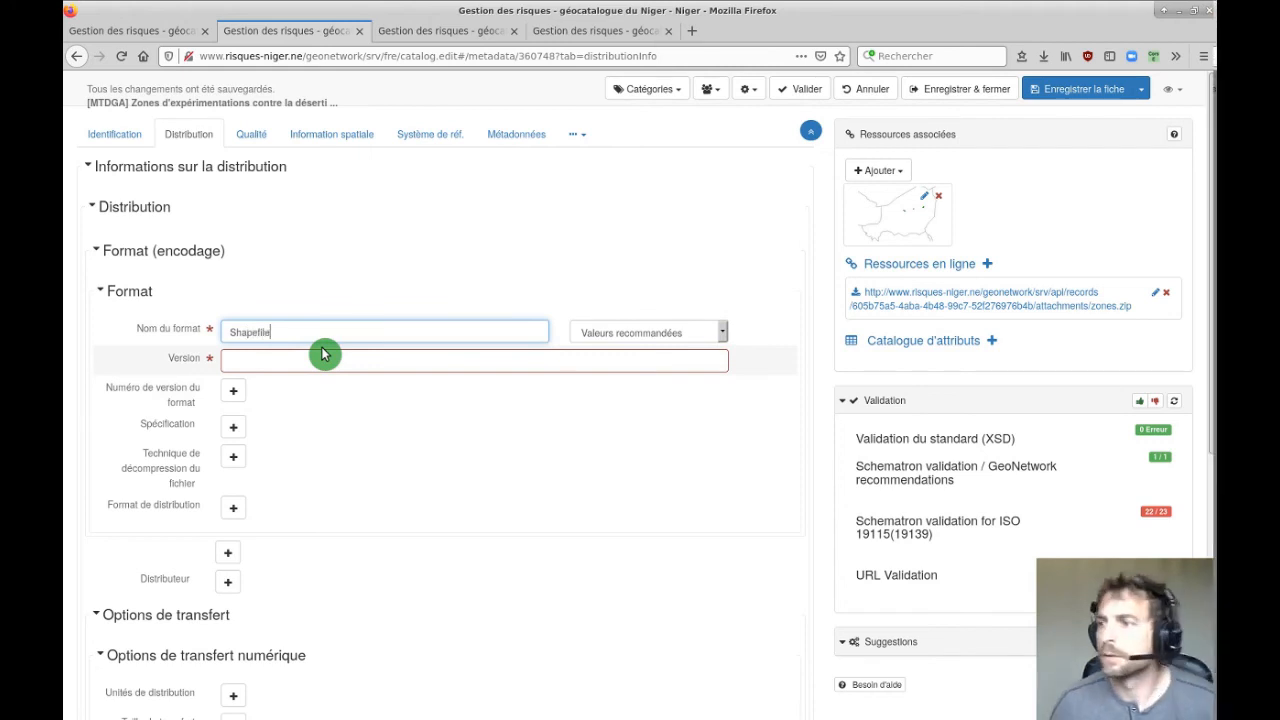
pyautogui.click(677, 334)
pyautogui.click(673, 383)
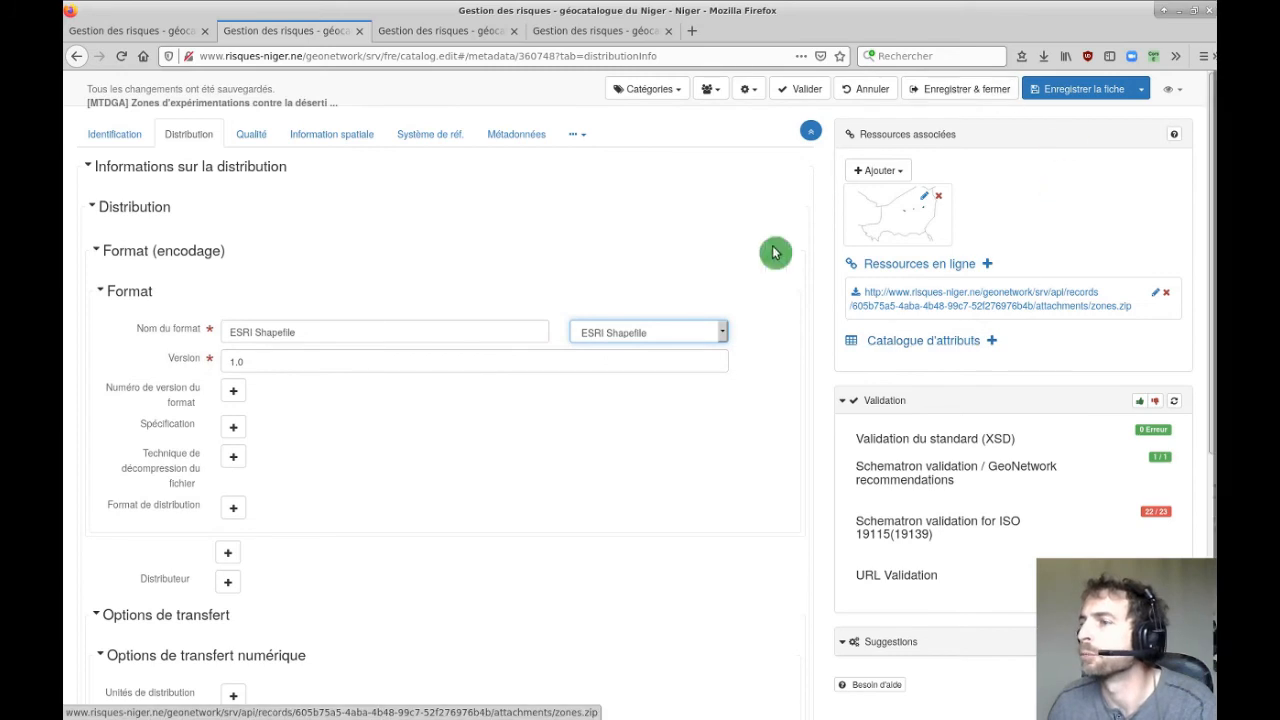
pyautogui.click(1082, 91)
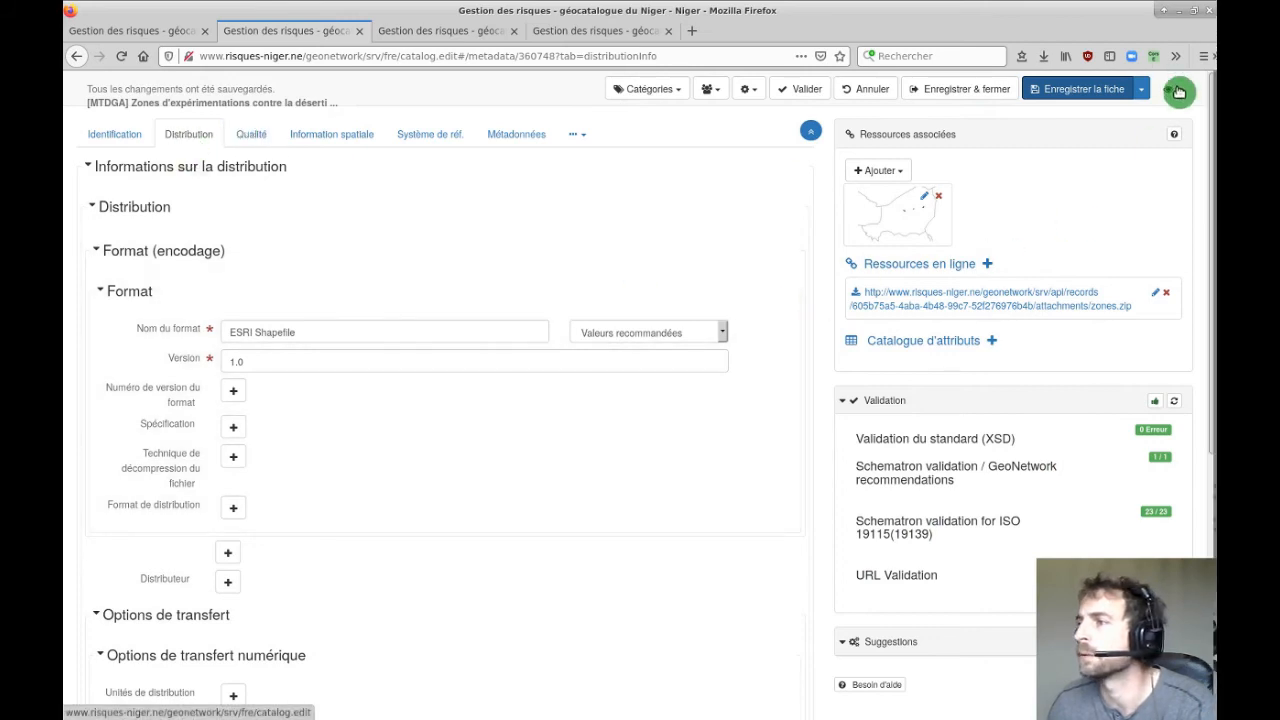
pyautogui.click(1170, 89)
pyautogui.click(1150, 119)
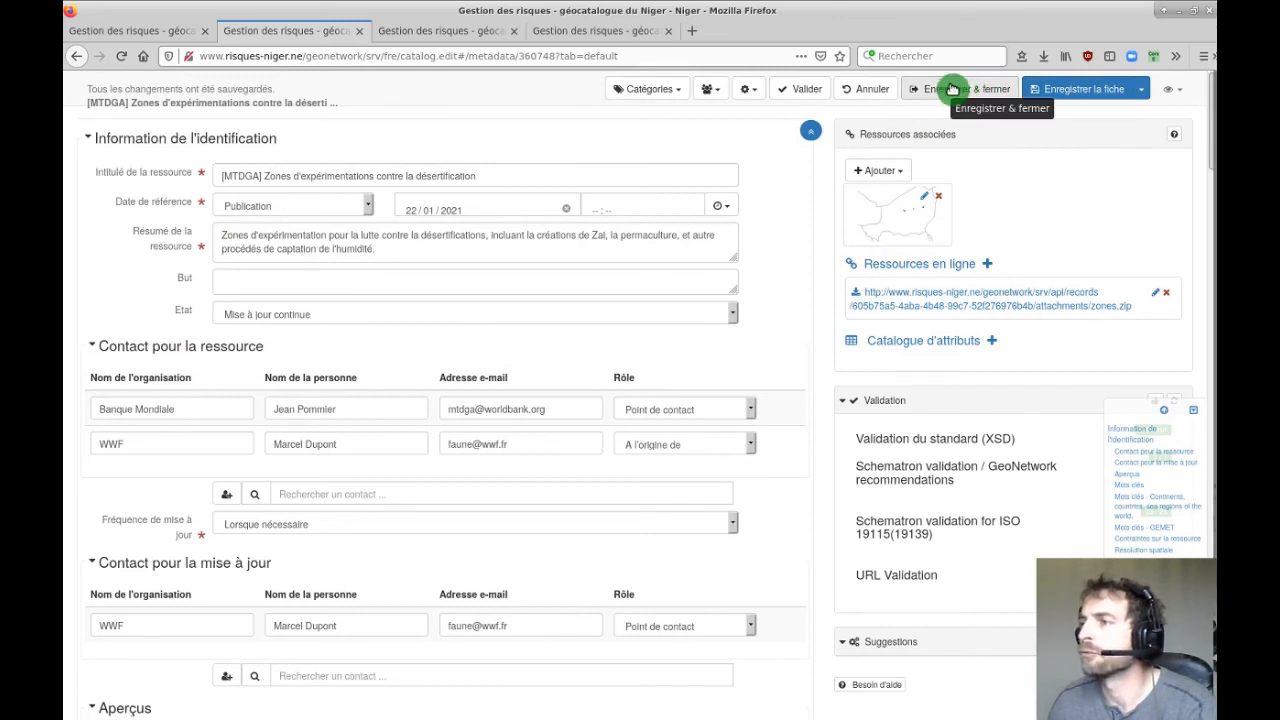
# Check the group, extra actions and Catégories dropdowns without changing anything.
pyautogui.click(720, 92)
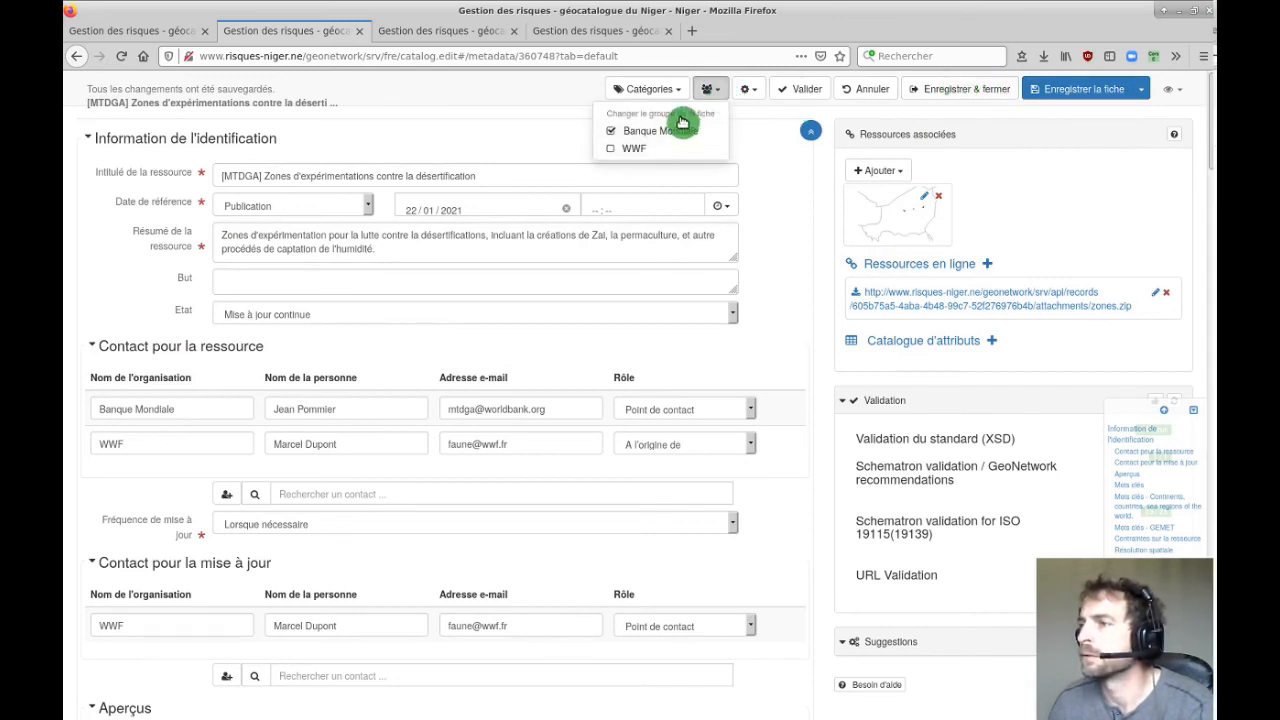
pyautogui.click(720, 92)
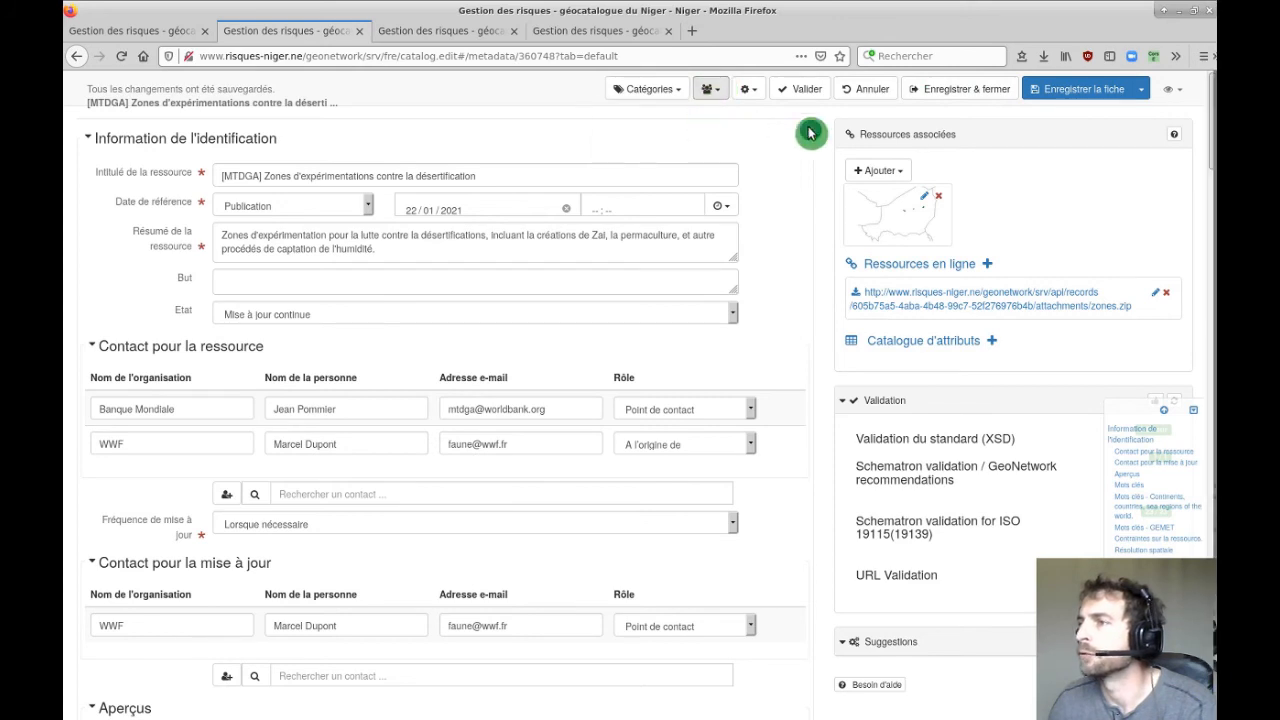
pyautogui.click(750, 92)
pyautogui.click(752, 91)
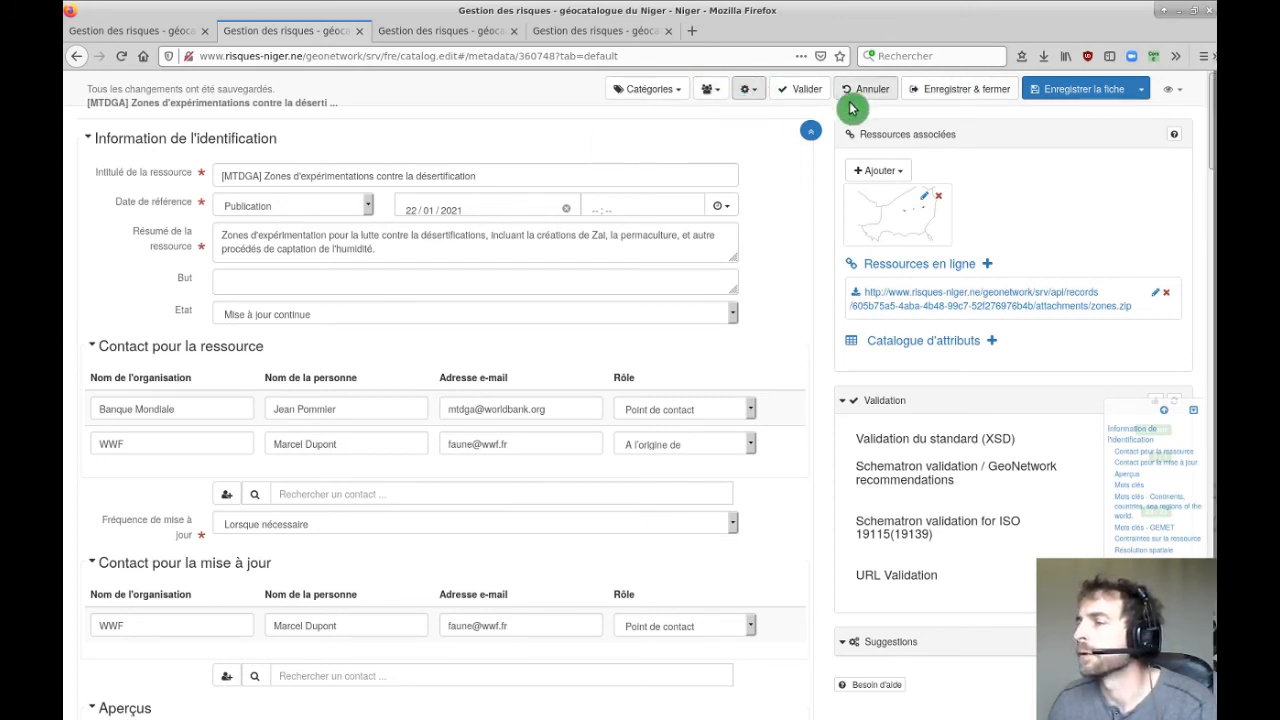
pyautogui.click(678, 92)
pyautogui.click(677, 90)
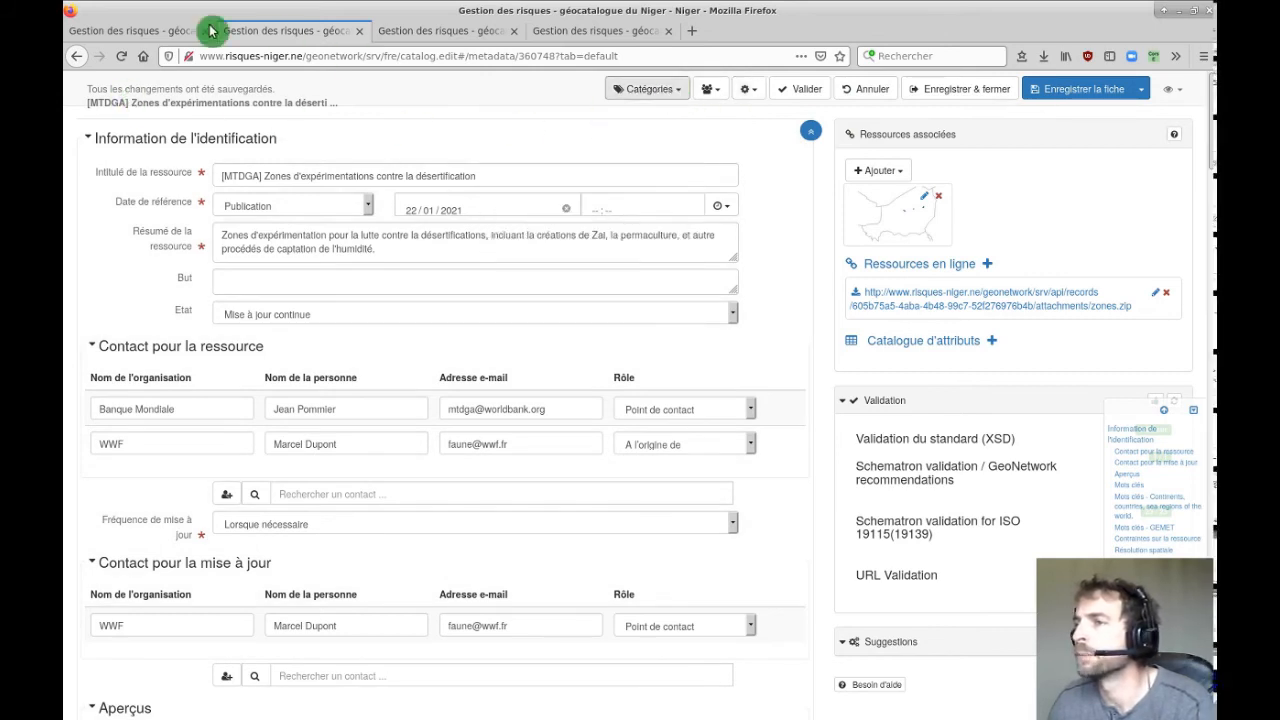
# Try Enregistrer & fermer twice, getting the record-unavailable-in-session error.
pyautogui.click(958, 91)
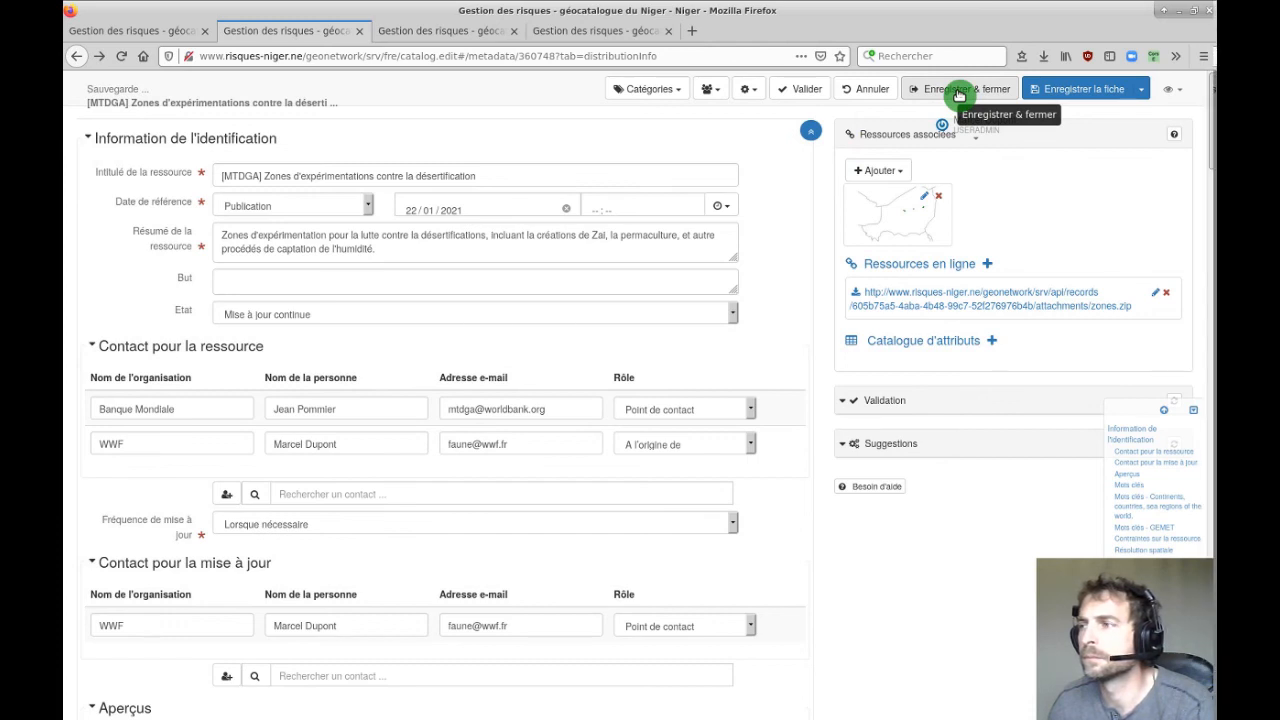
pyautogui.click(958, 94)
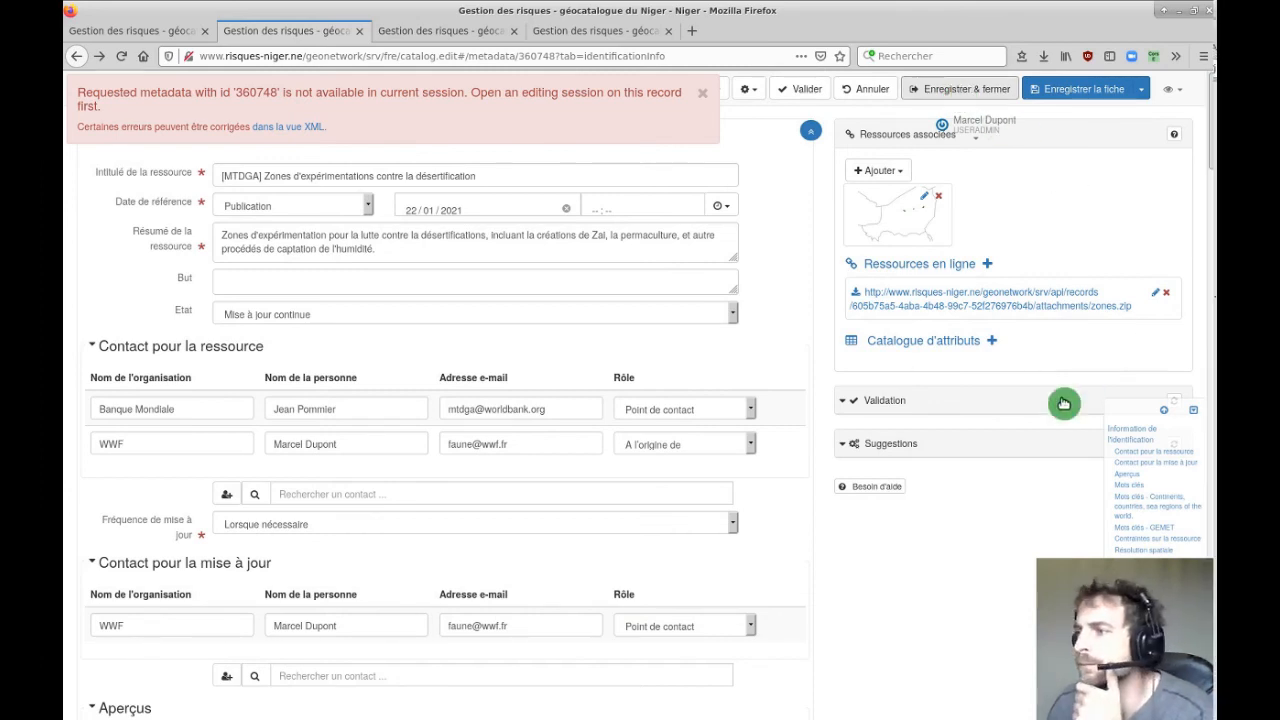
pyautogui.scroll(-2, 1050, 400)
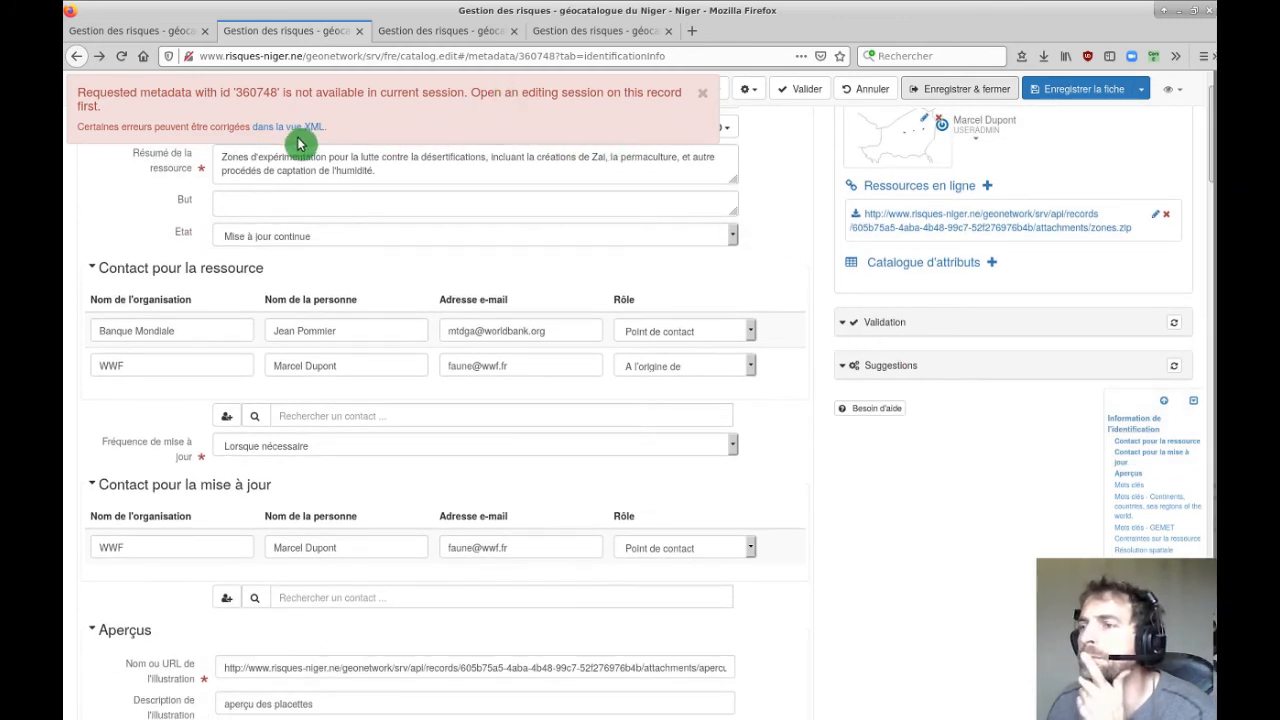
# Cancel the session's changes, dismiss the error, and load the /geonetwork/srv/fre/ address.
pyautogui.click(868, 91)
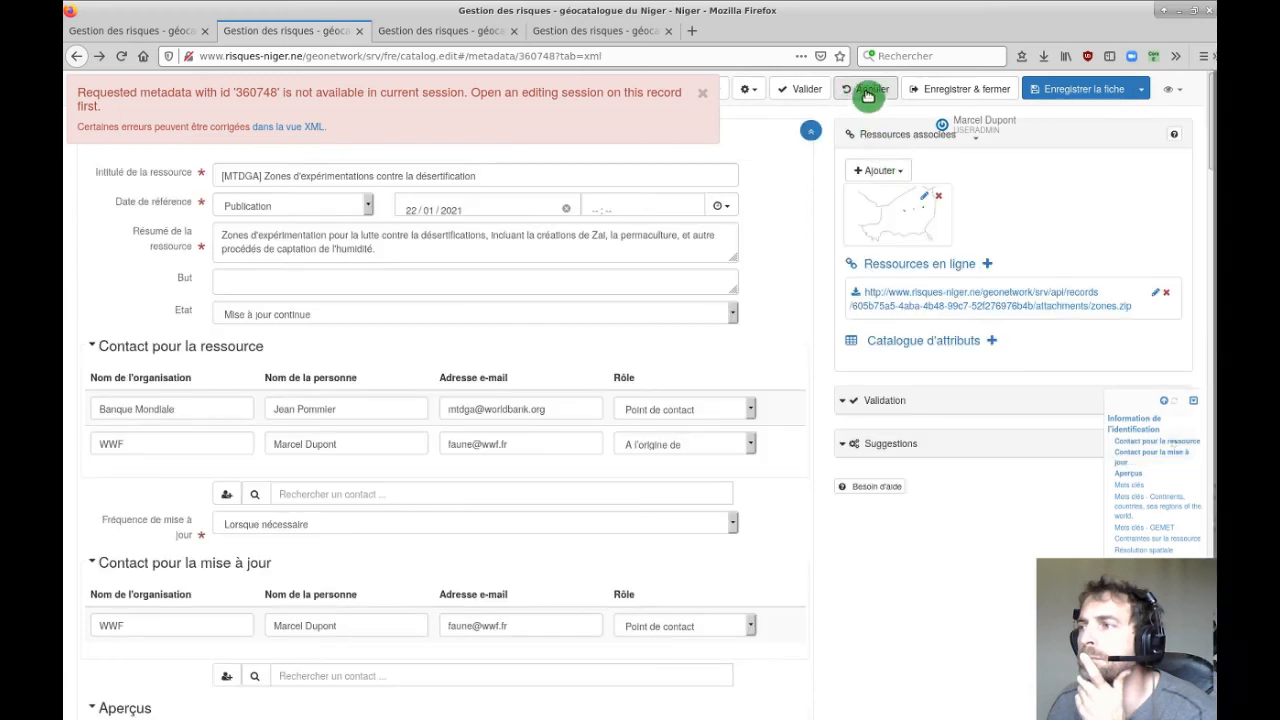
pyautogui.click(704, 94)
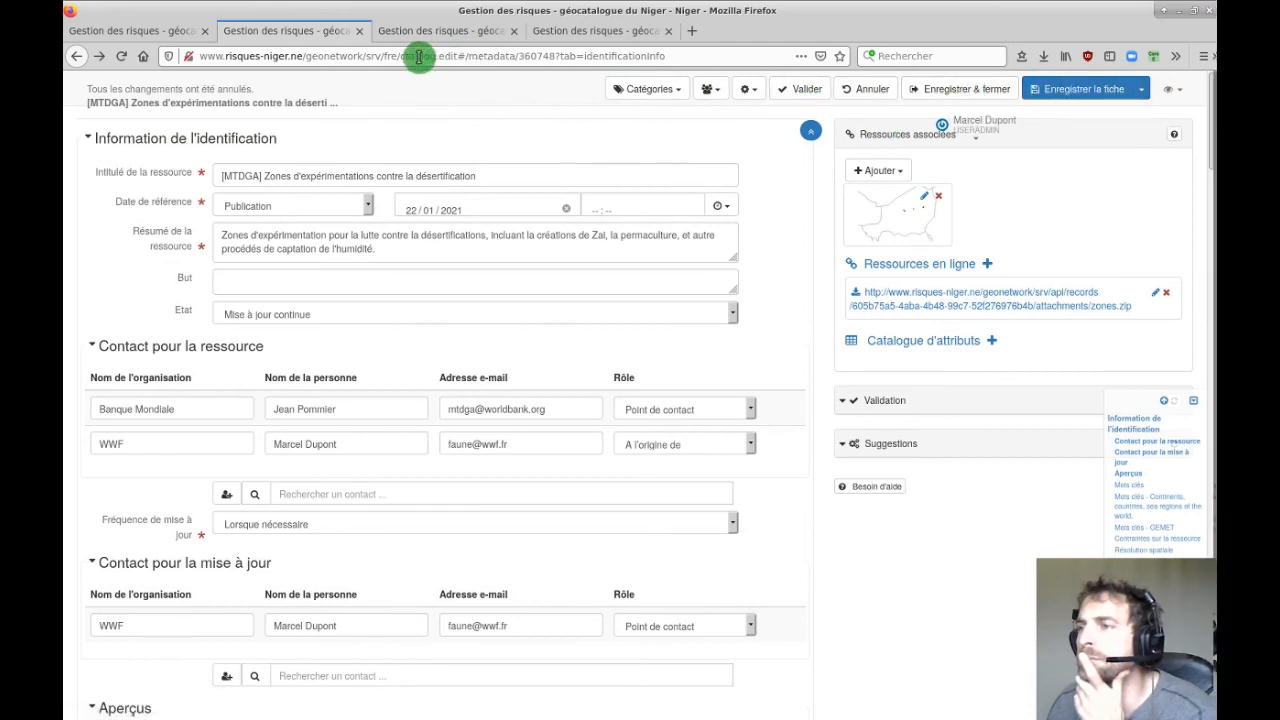
pyautogui.moveTo(401, 56); pyautogui.dragTo(742, 60)
pyautogui.press('BackSpace')
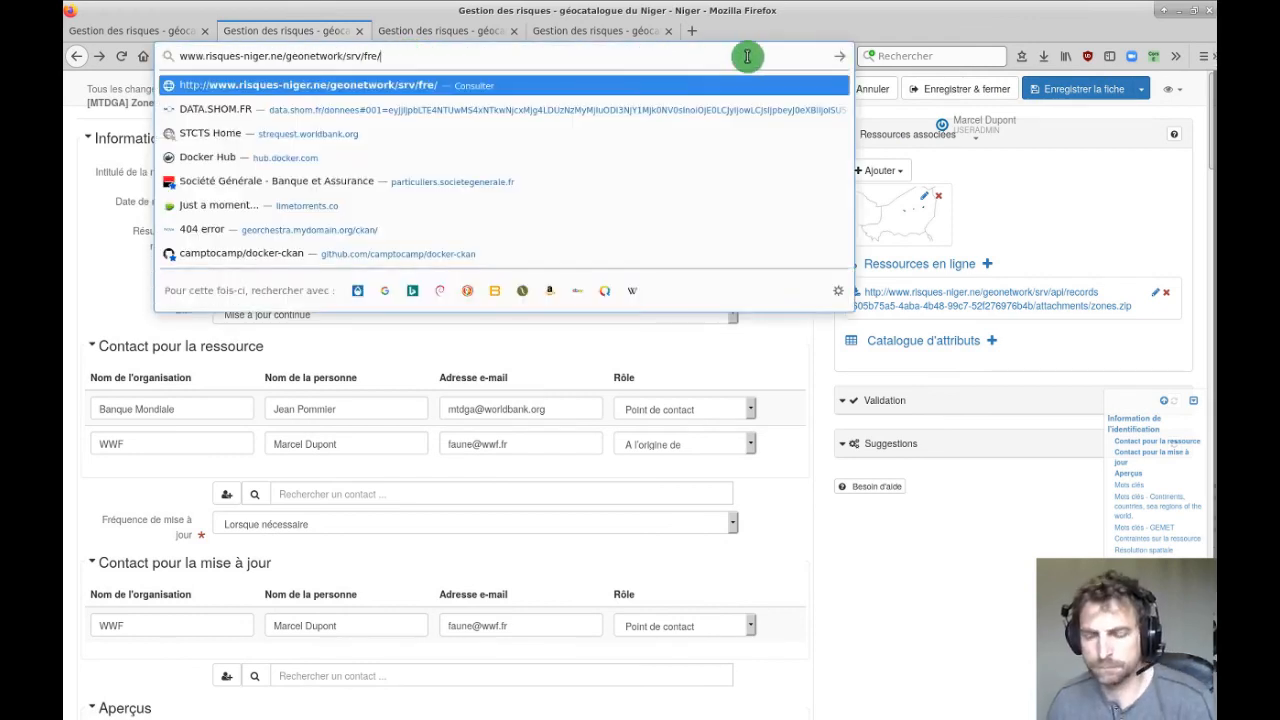
pyautogui.press('Return')
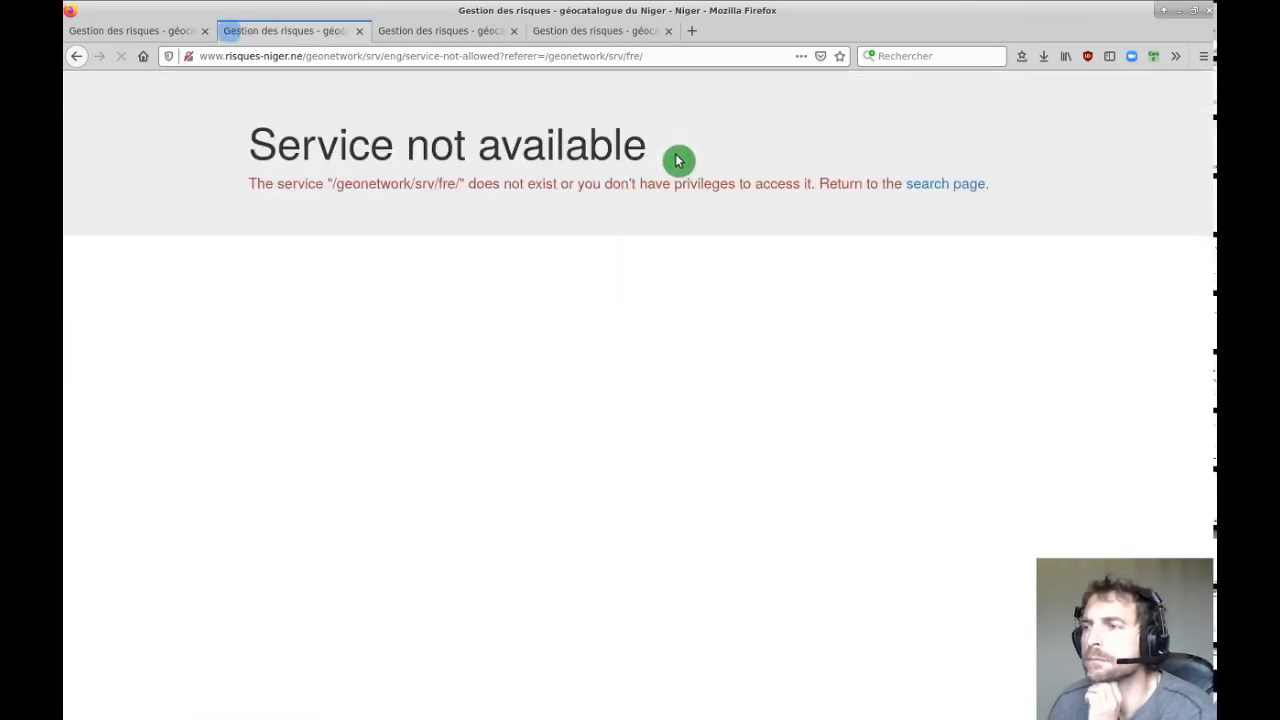
# On the editing board, show only my records and open the desertification record in a new tab.
pyautogui.click(647, 90)
pyautogui.click(648, 120)
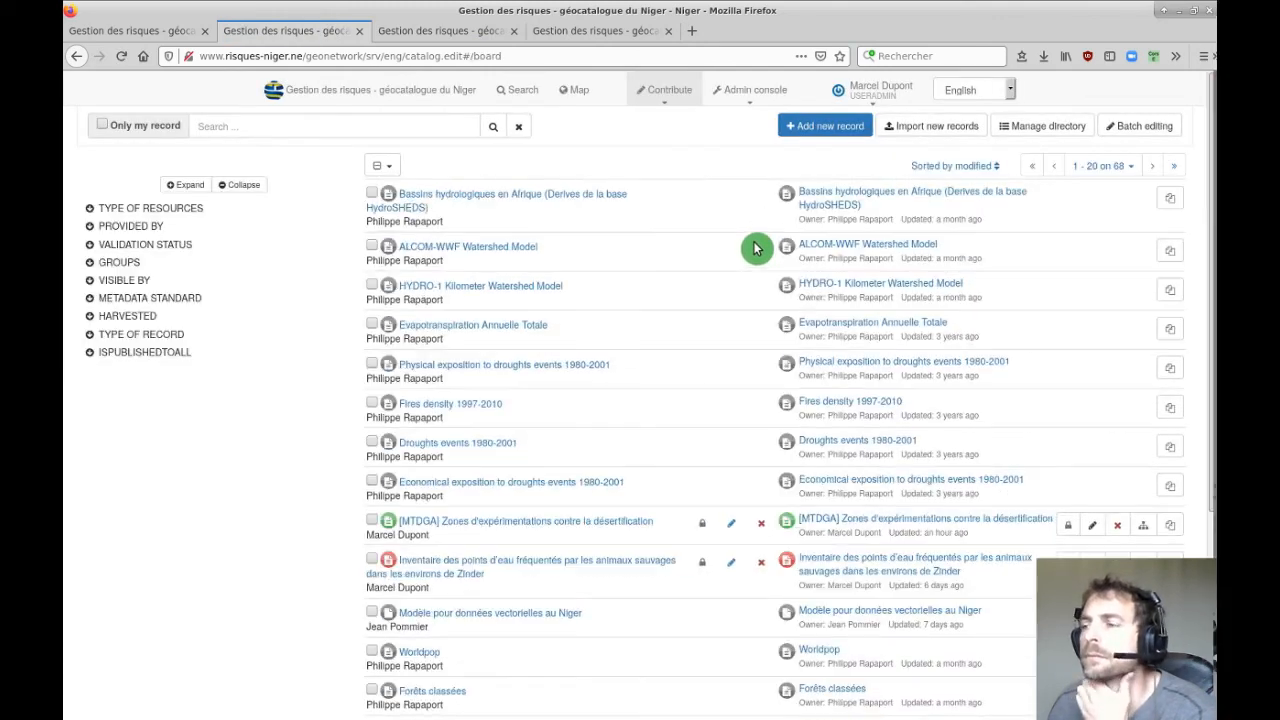
pyautogui.click(145, 126)
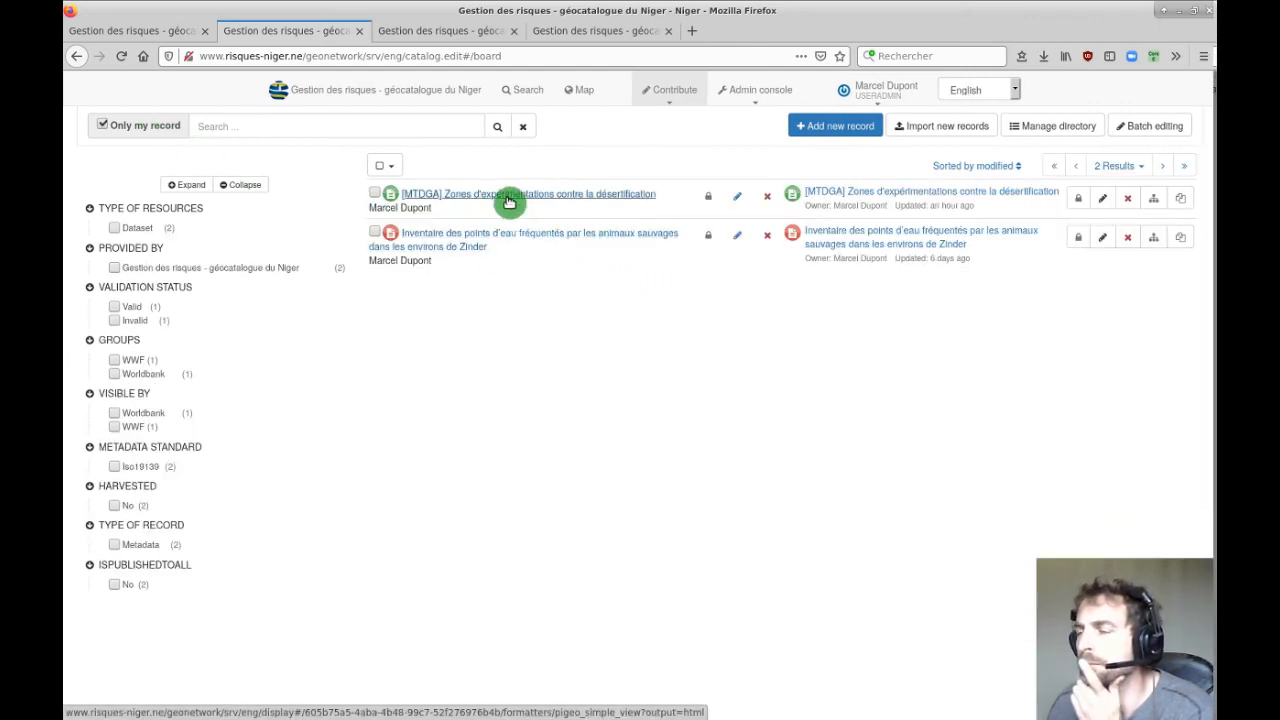
pyautogui.moveTo(509, 202)
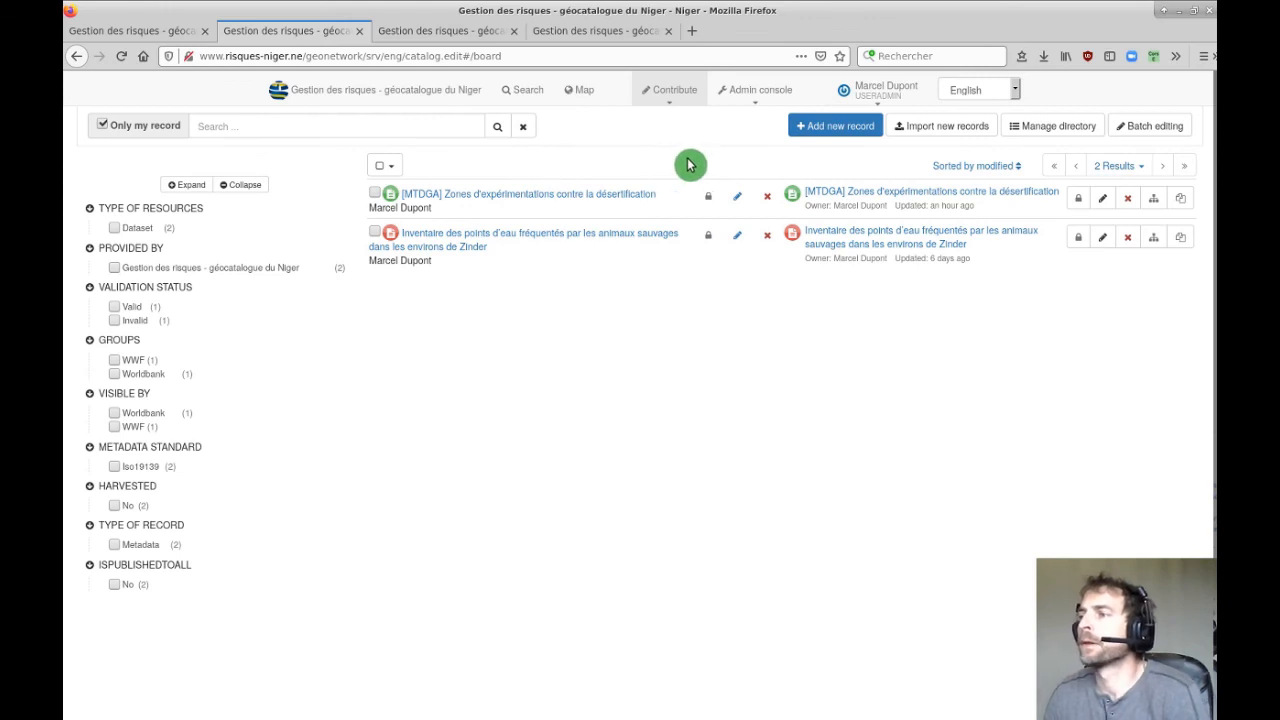
pyautogui.click(535, 200)
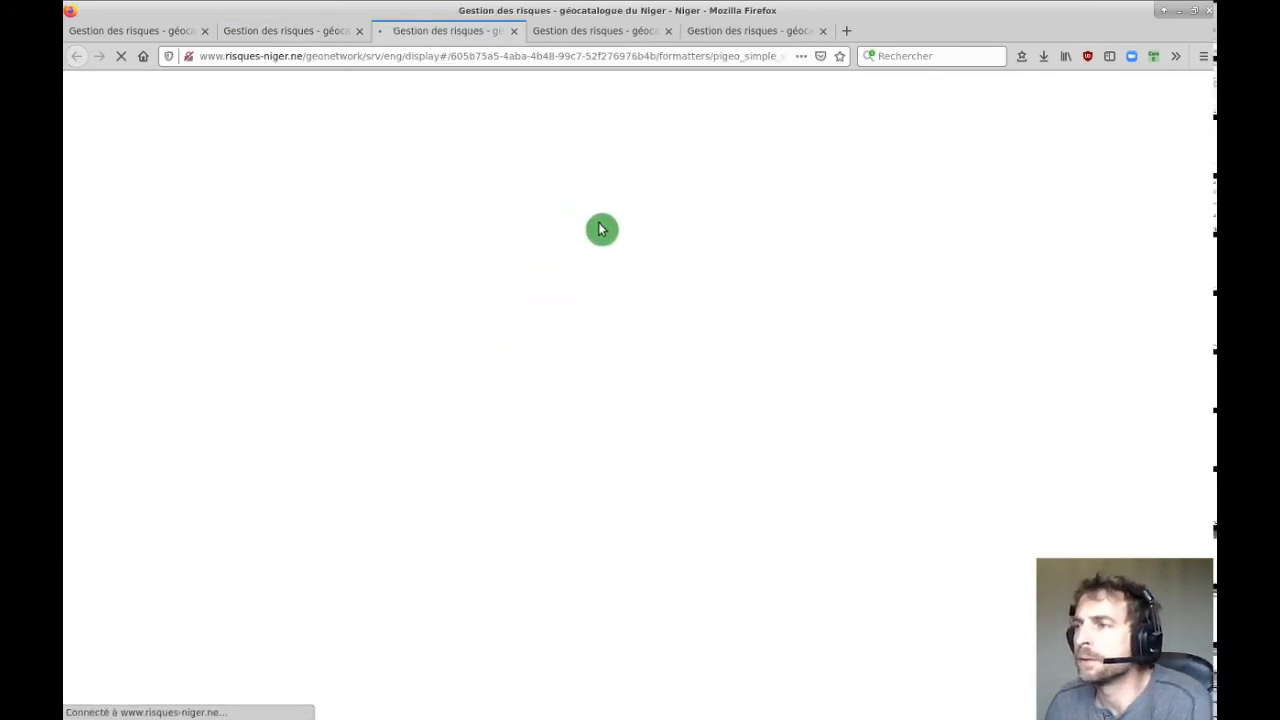
# Switch the interface to Français and close the Evapotranspiration editor tab with Quitter la page.
pyautogui.click(312, 33)
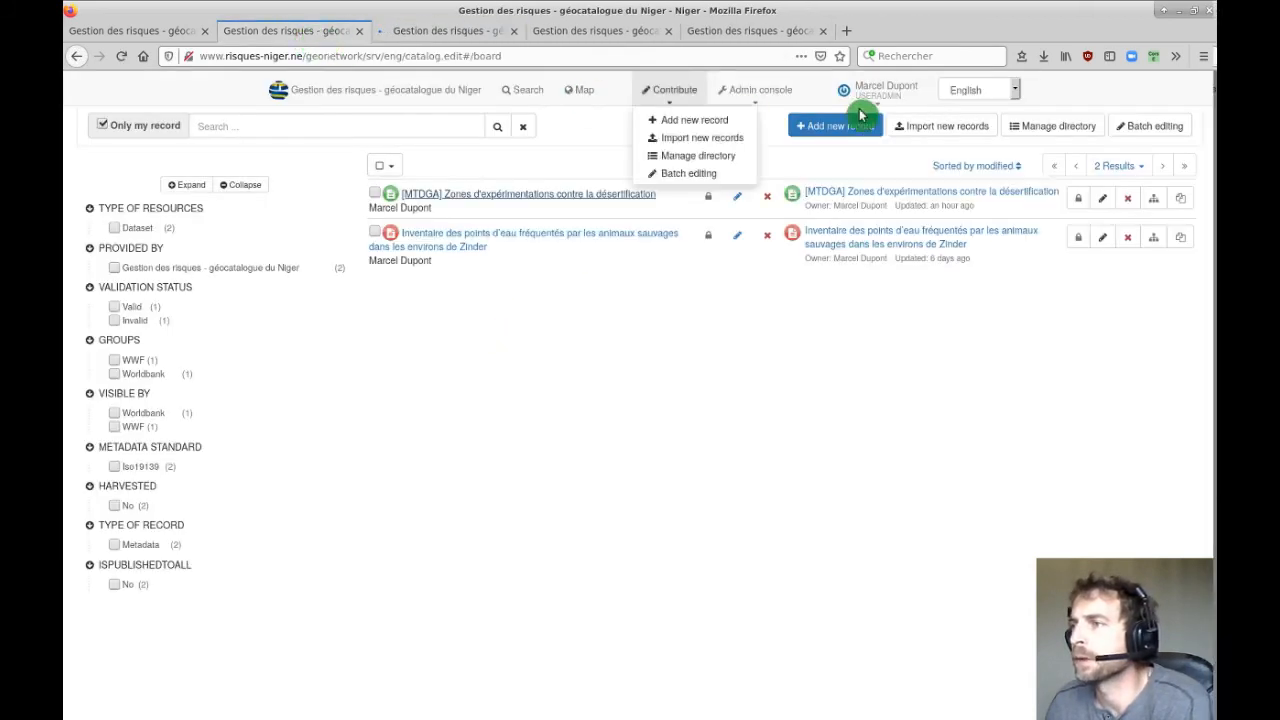
pyautogui.click(983, 92)
pyautogui.click(983, 155)
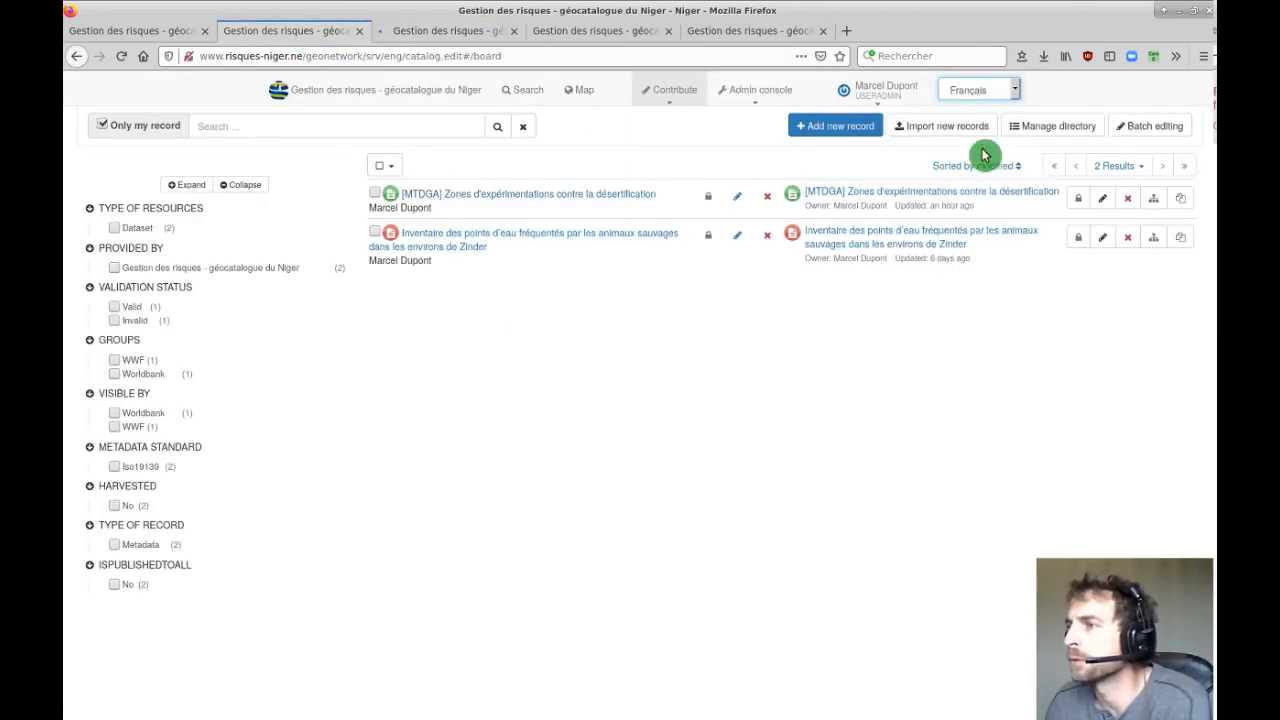
pyautogui.click(440, 35)
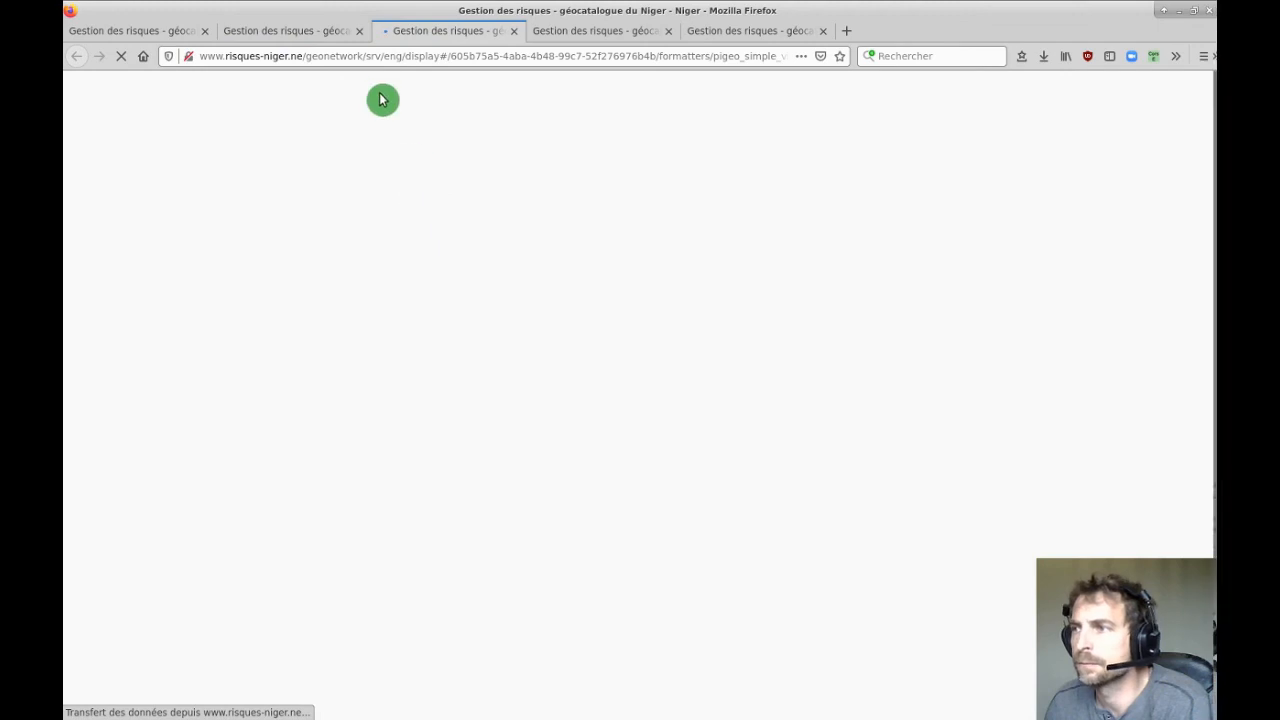
pyautogui.click(670, 38)
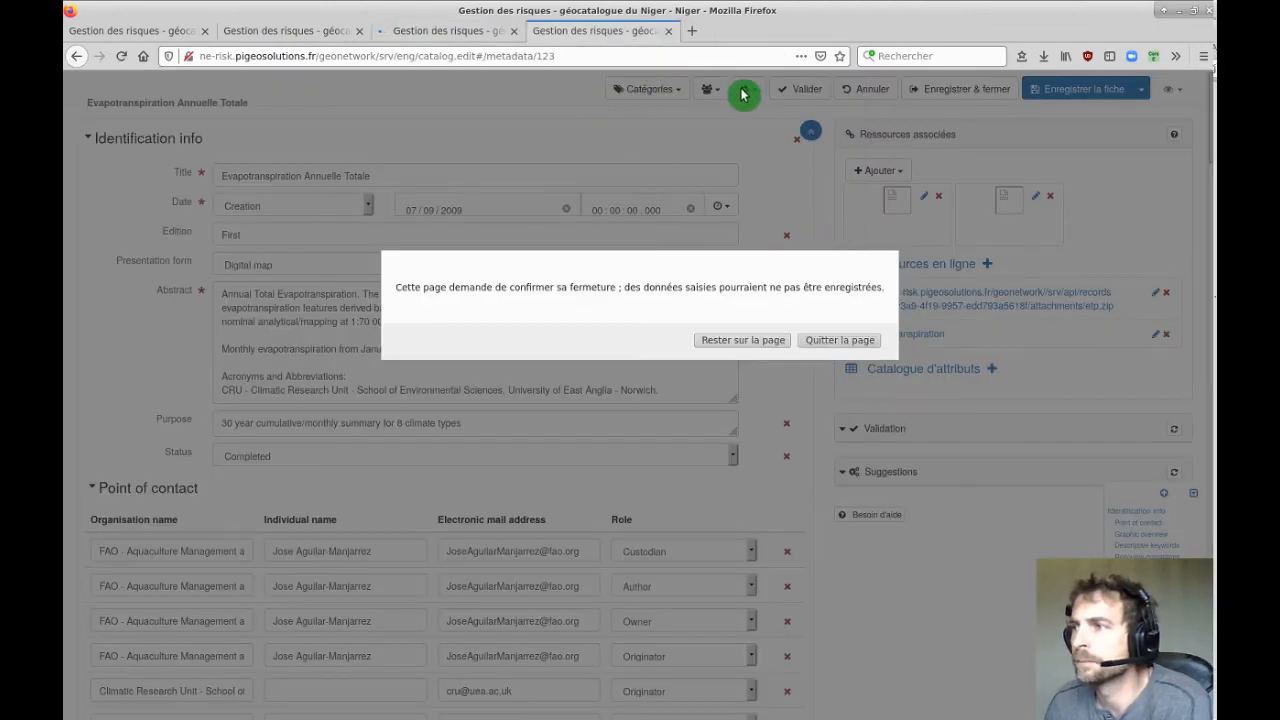
pyautogui.click(840, 341)
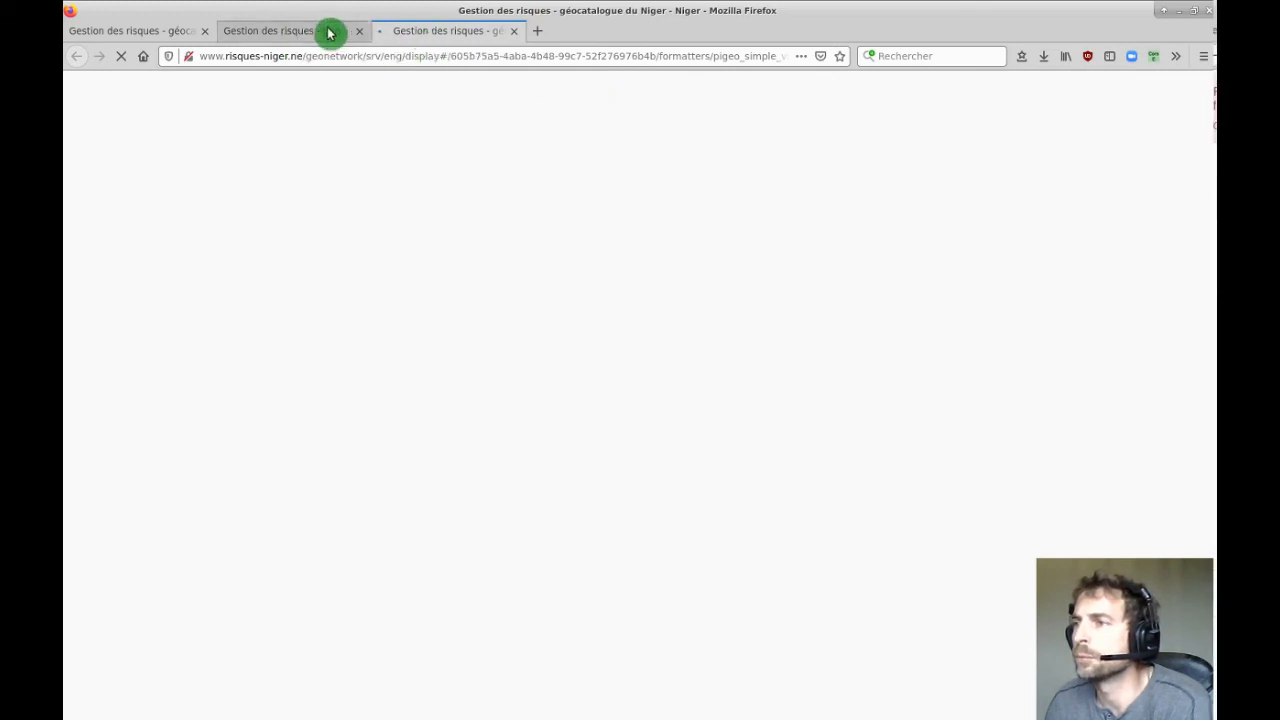
pyautogui.click(285, 35)
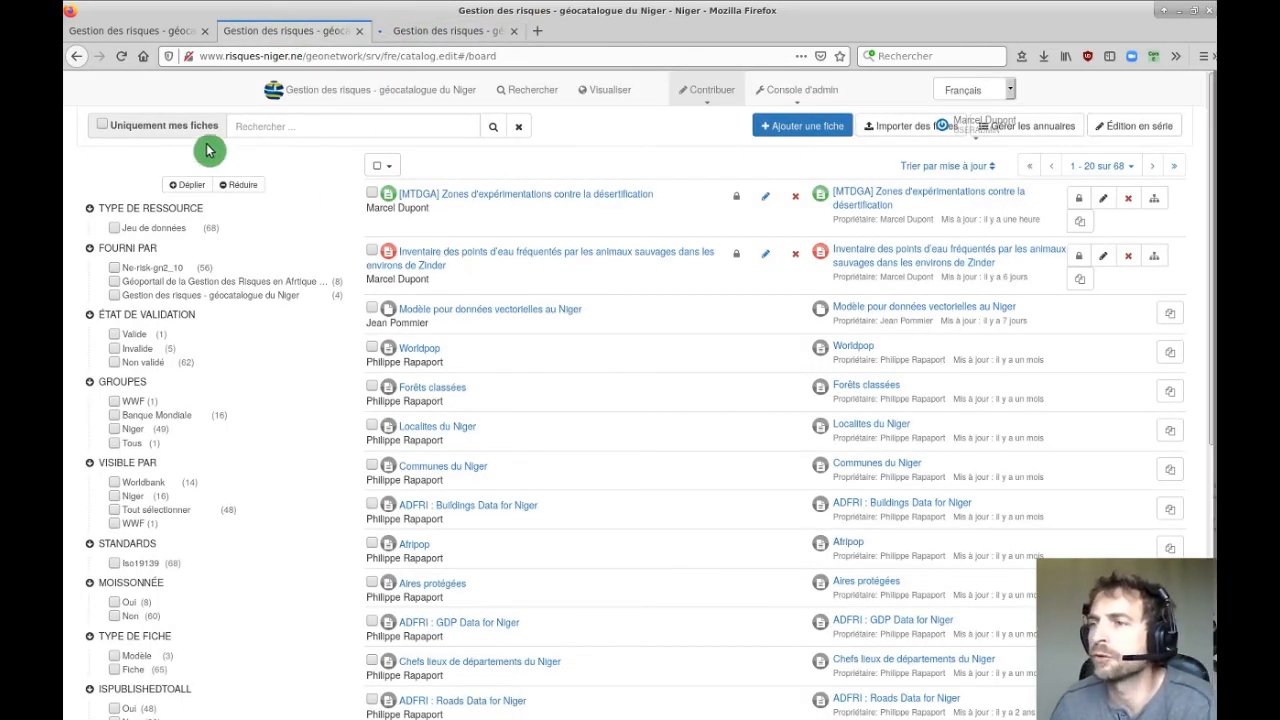
# Filter to Uniquement mes fiches and review the desertification record's group privileges without applying changes.
pyautogui.click(177, 126)
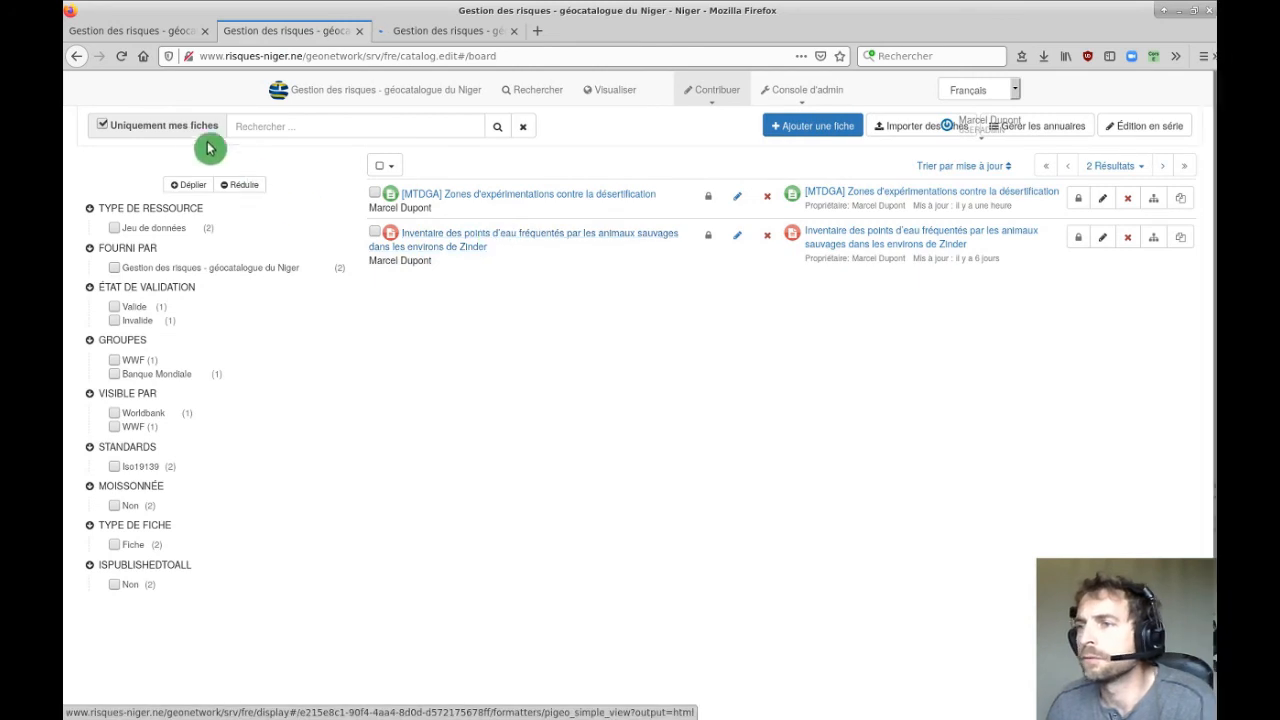
pyautogui.click(709, 198)
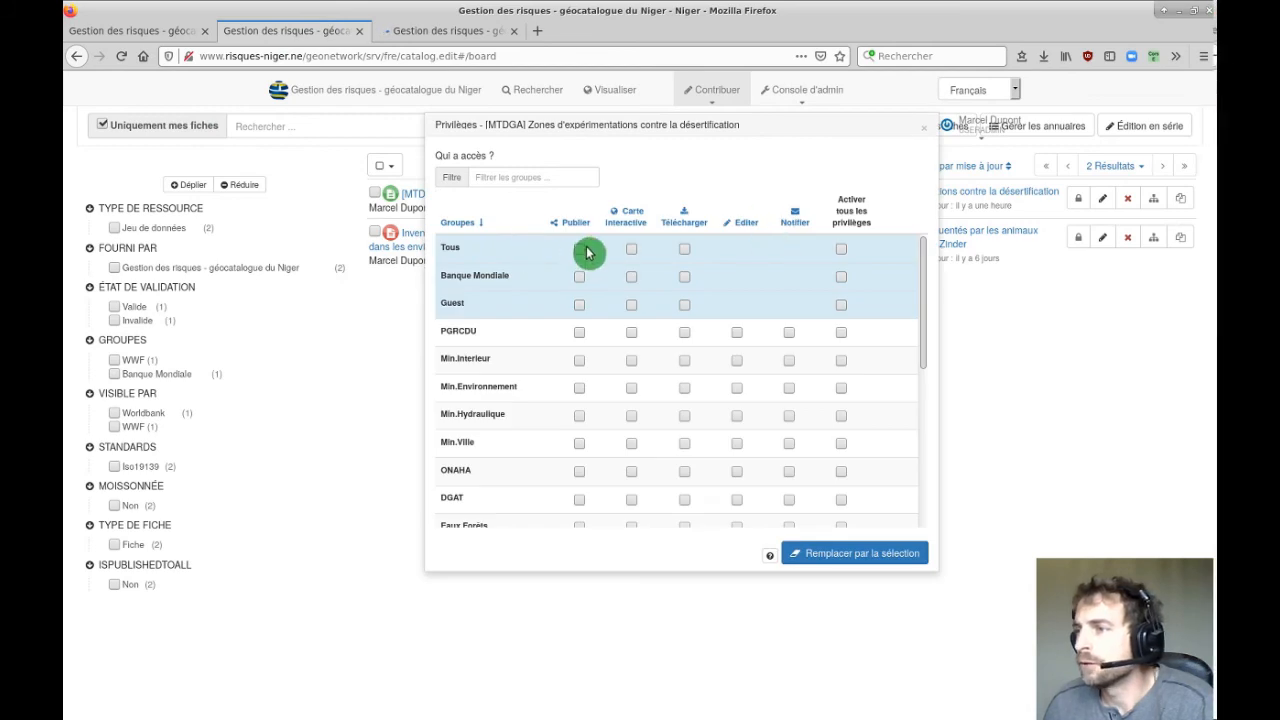
pyautogui.scroll(-5, 614, 472)
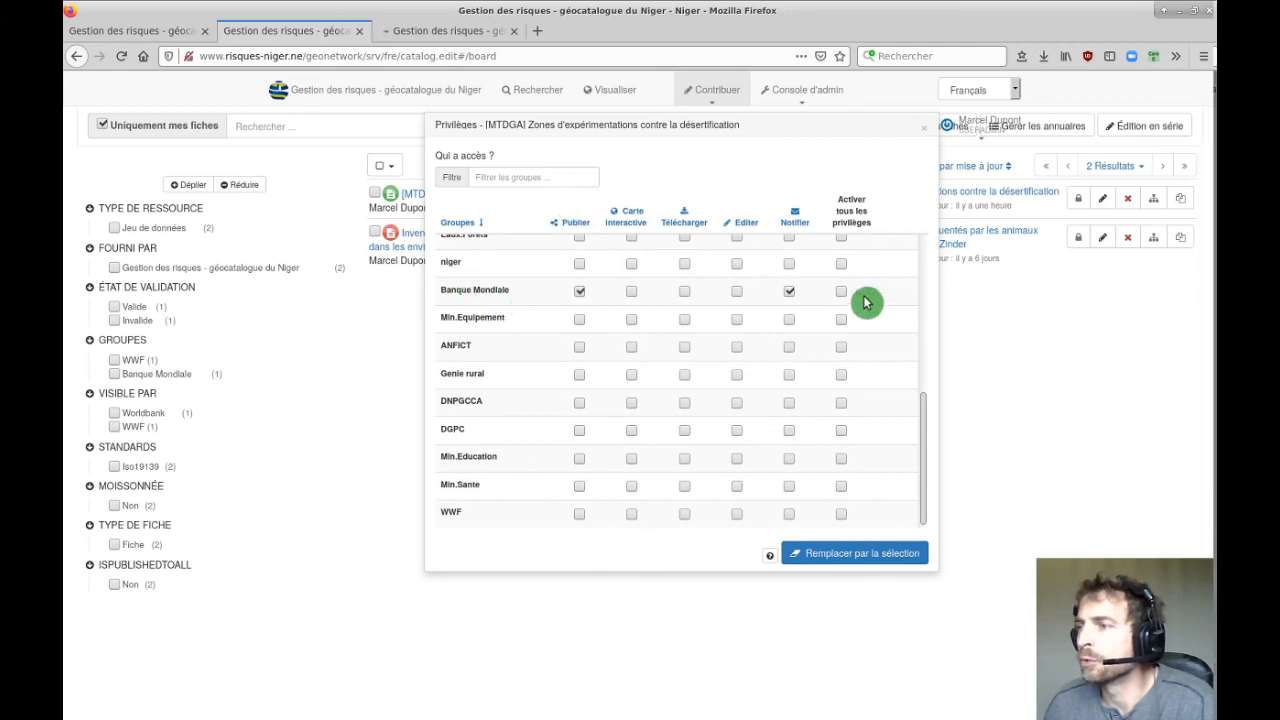
pyautogui.scroll(3, 663, 435)
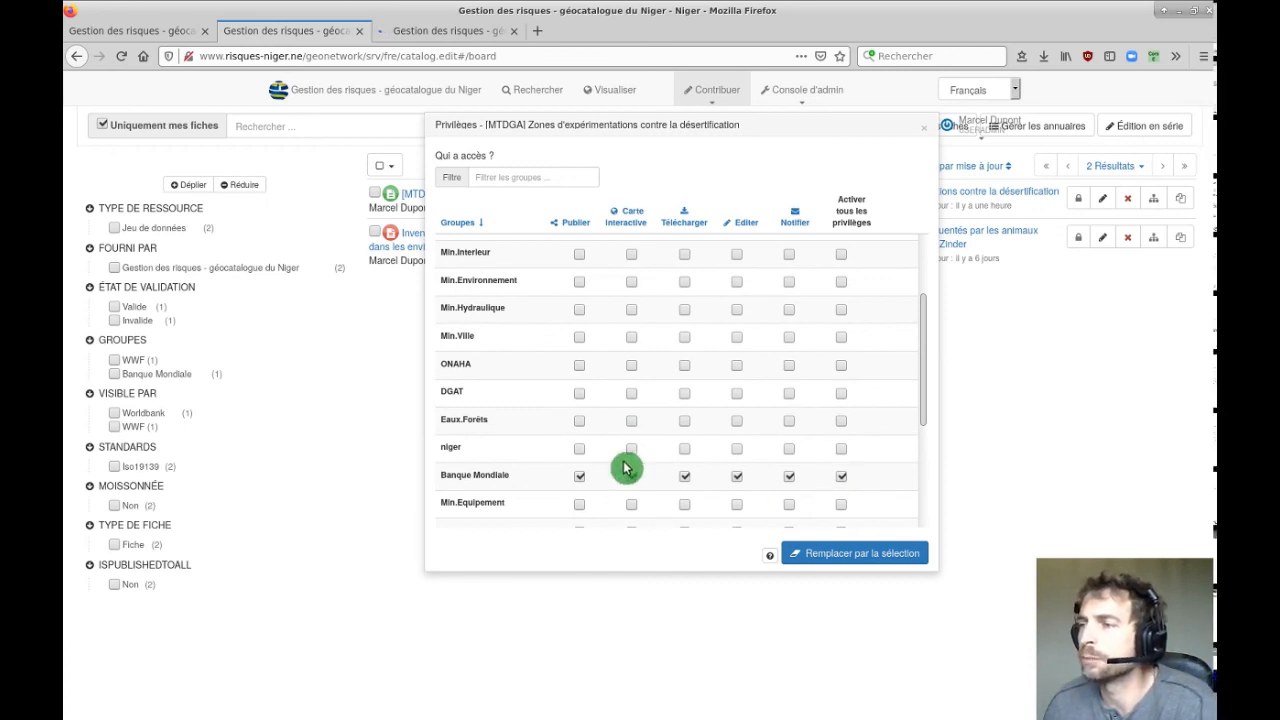
pyautogui.scroll(2, 617, 468)
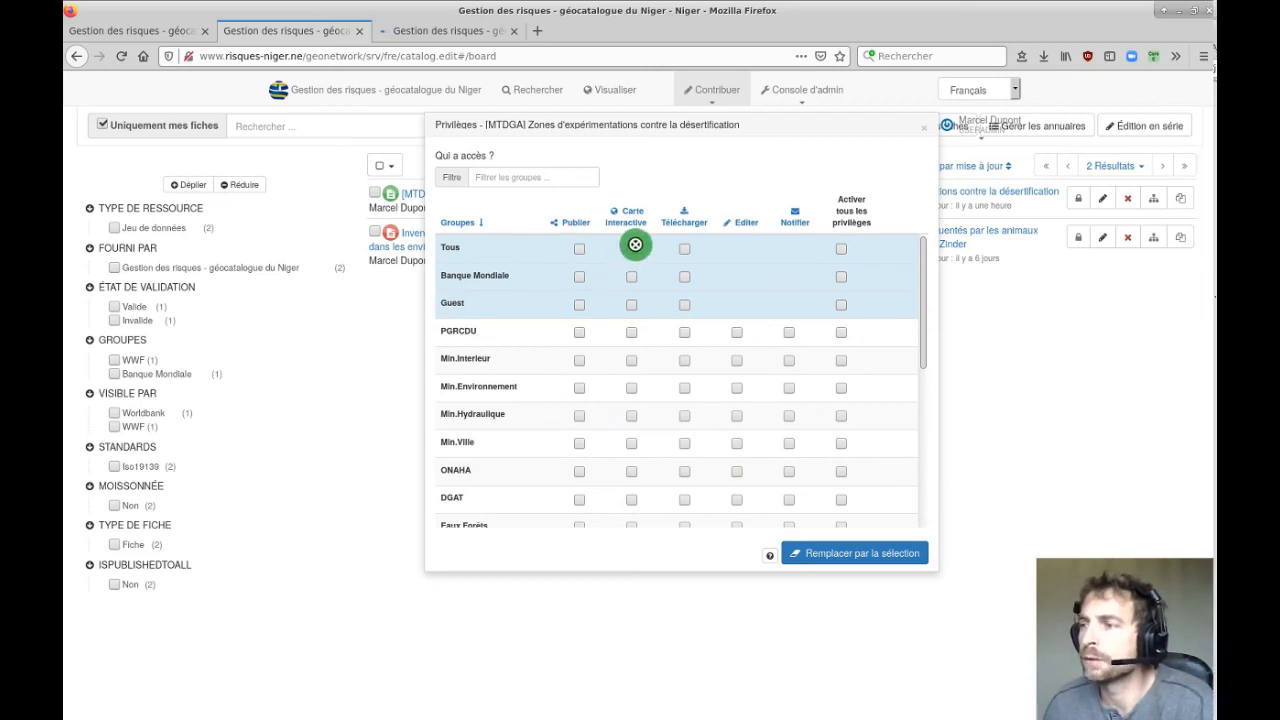
pyautogui.click(928, 133)
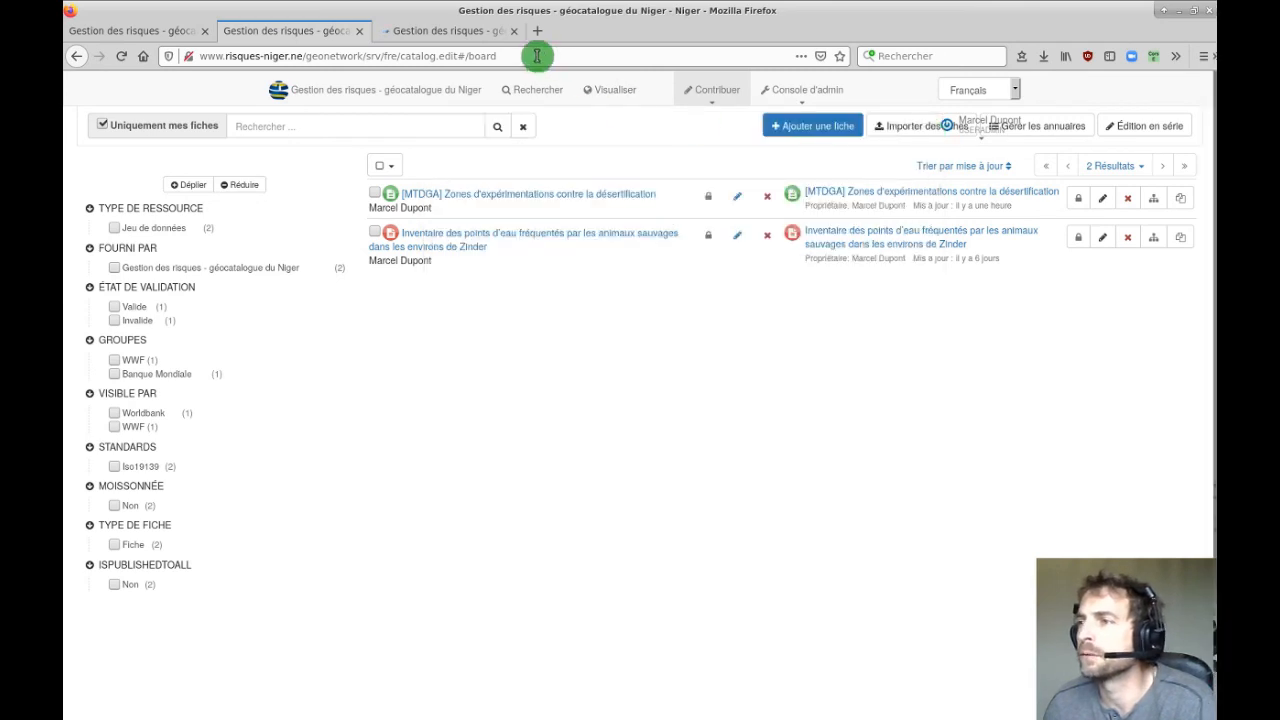
pyautogui.click(450, 31)
pyautogui.click(296, 38)
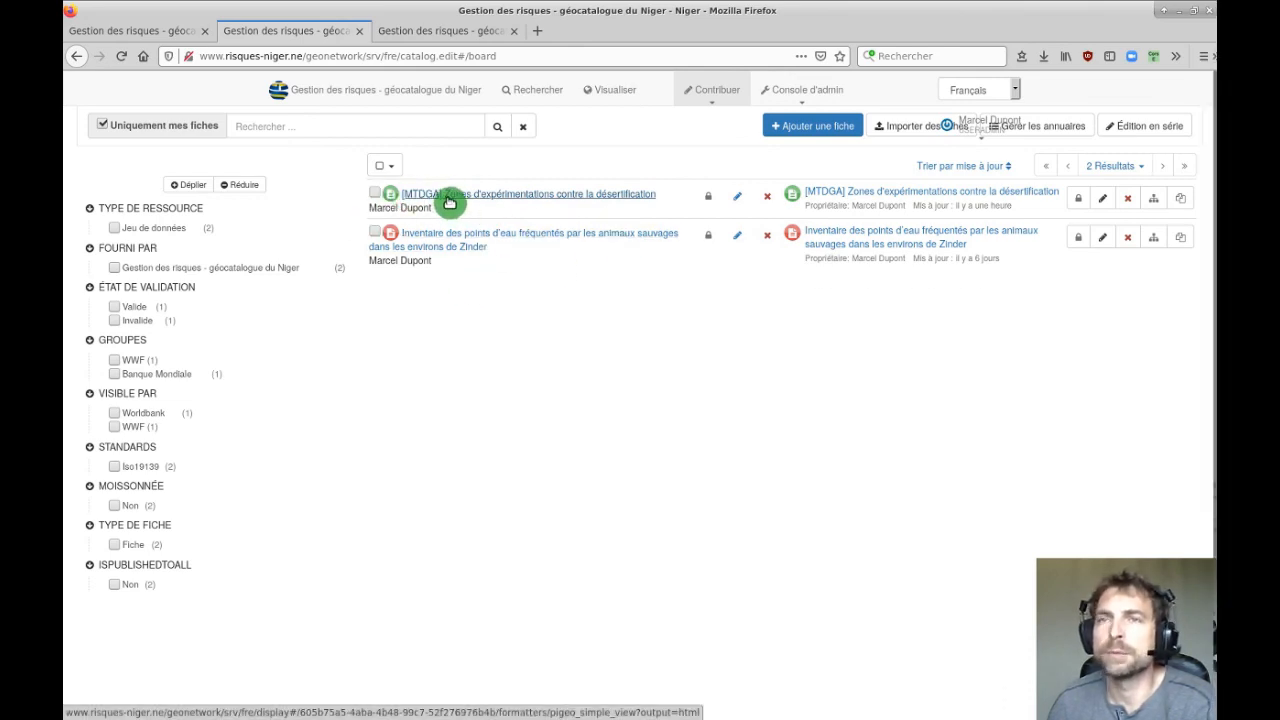
pyautogui.moveTo(449, 202)
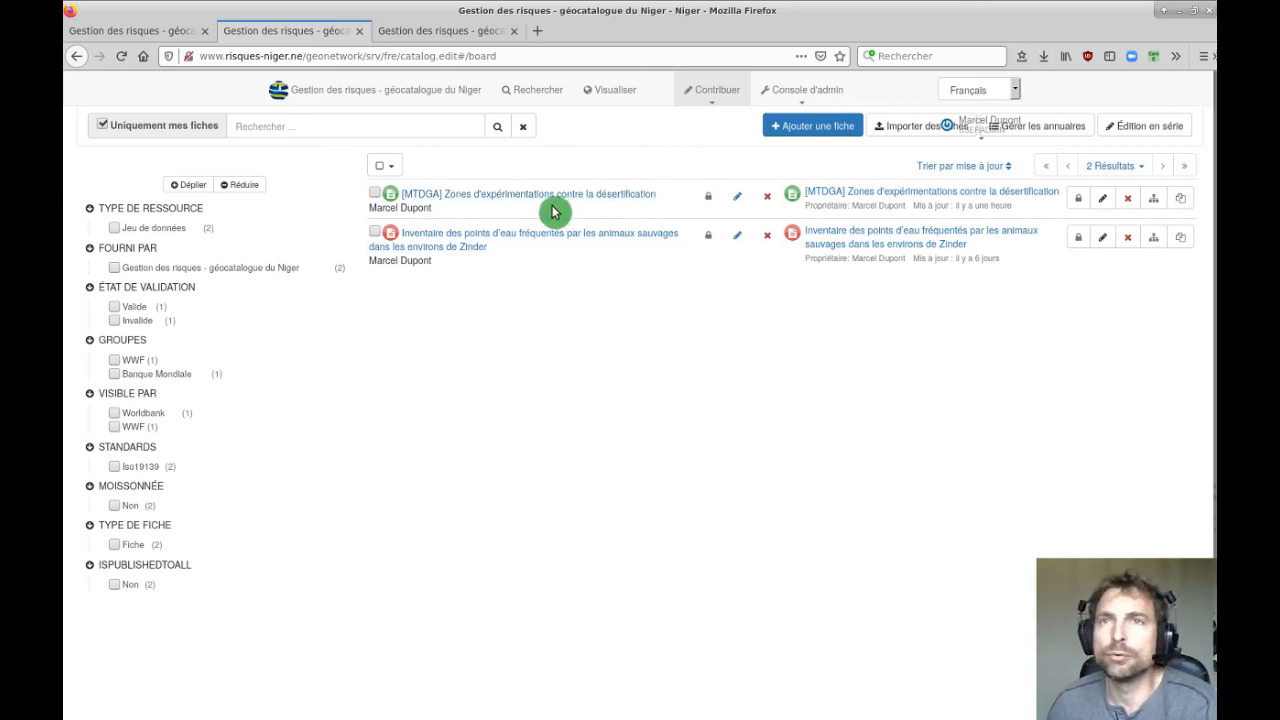
# Duplicate the desertification record into the Banque Mondiale group, then close the record display tab.
pyautogui.click(1184, 205)
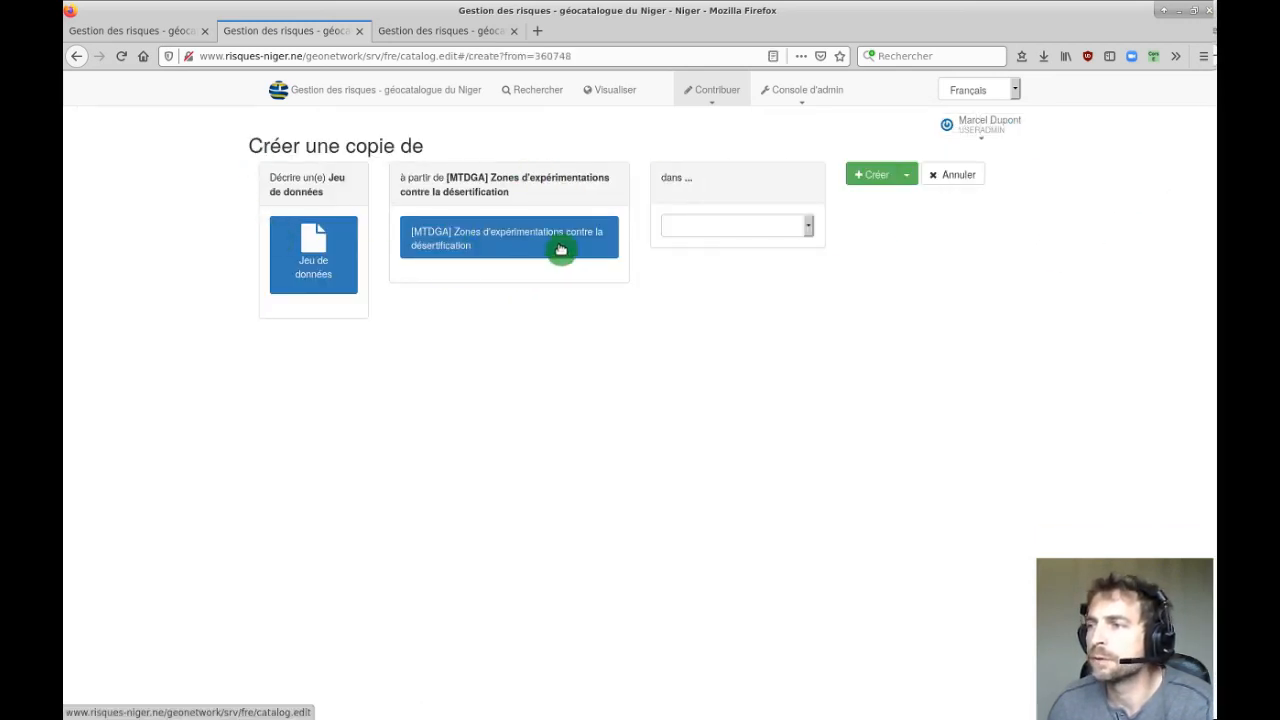
pyautogui.click(739, 230)
pyautogui.click(710, 266)
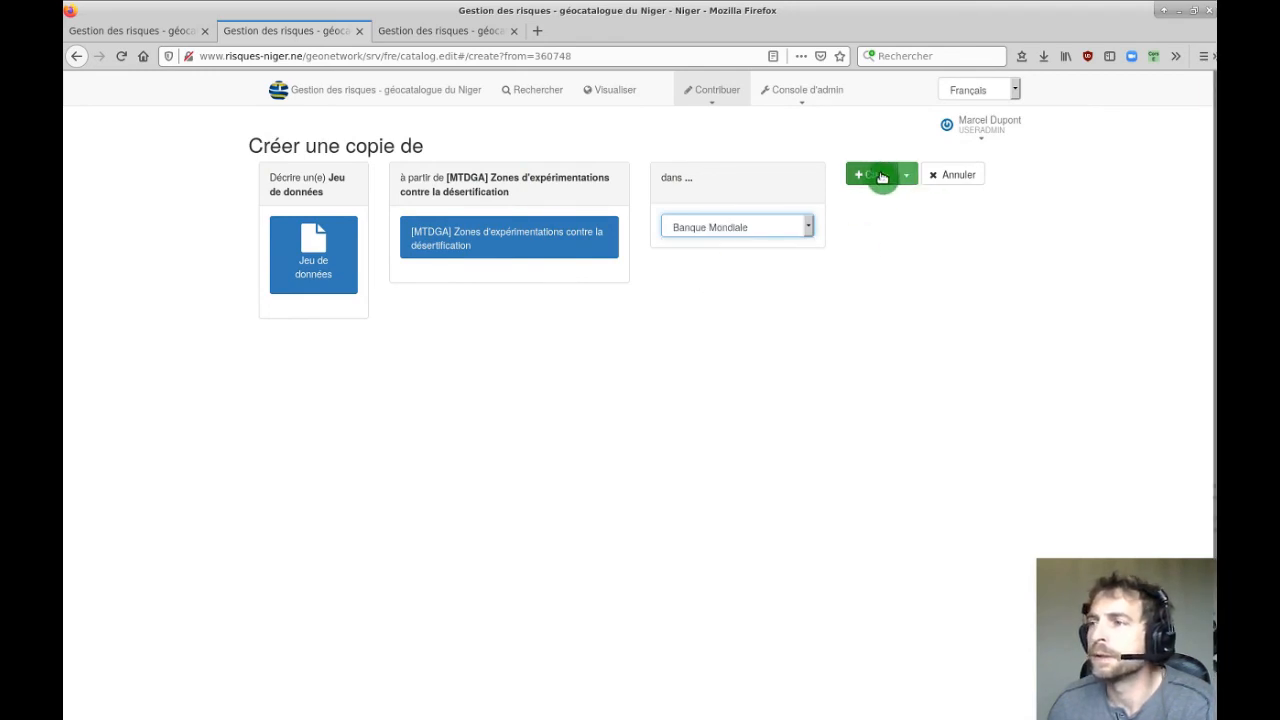
pyautogui.click(877, 177)
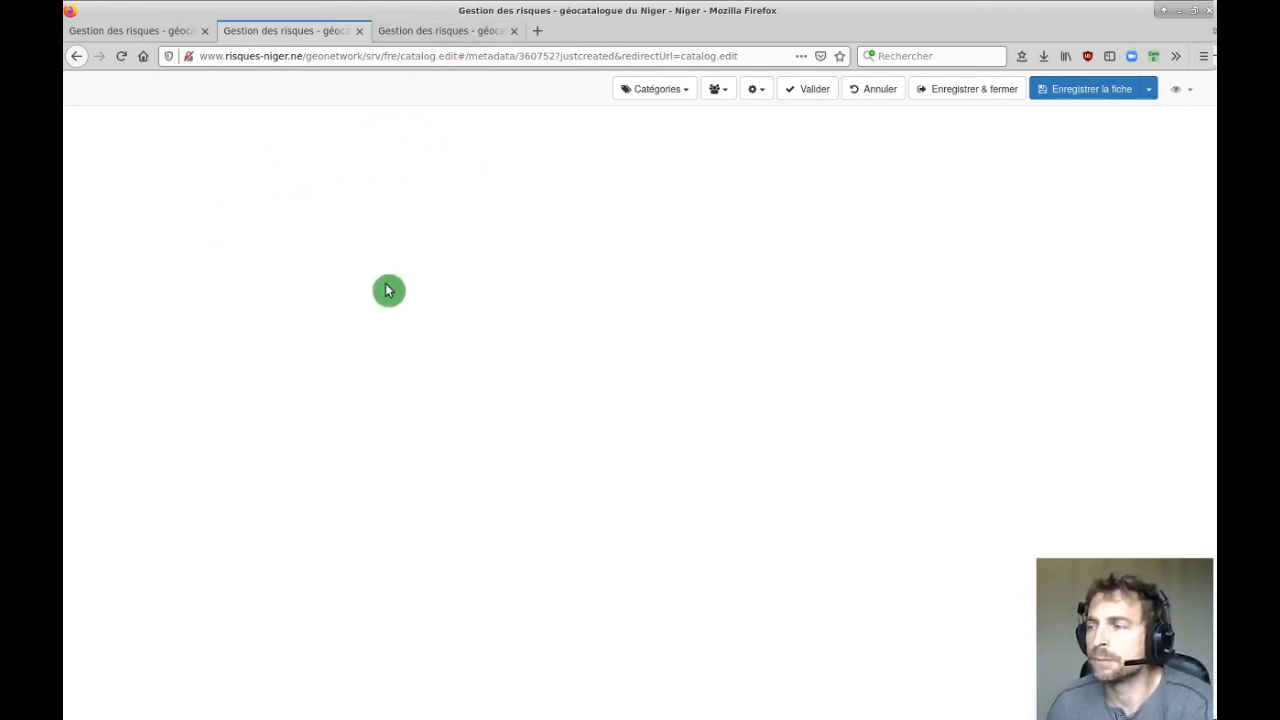
pyautogui.click(467, 33)
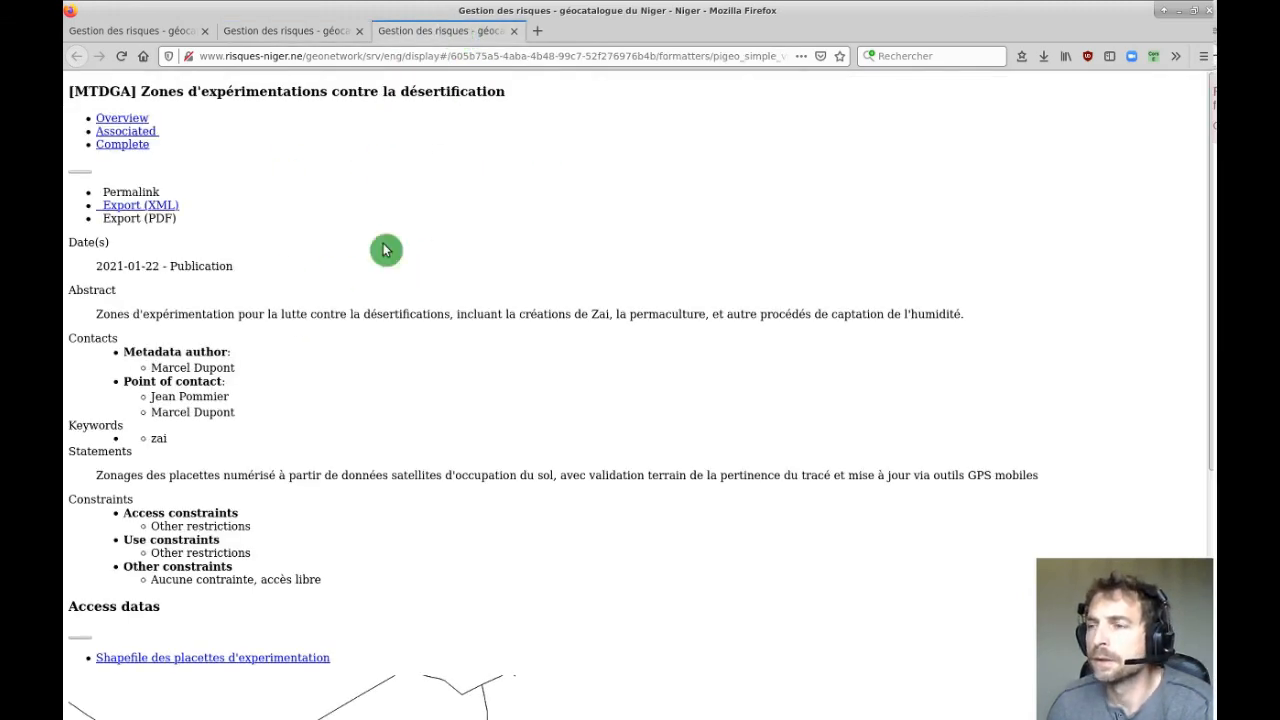
pyautogui.click(515, 37)
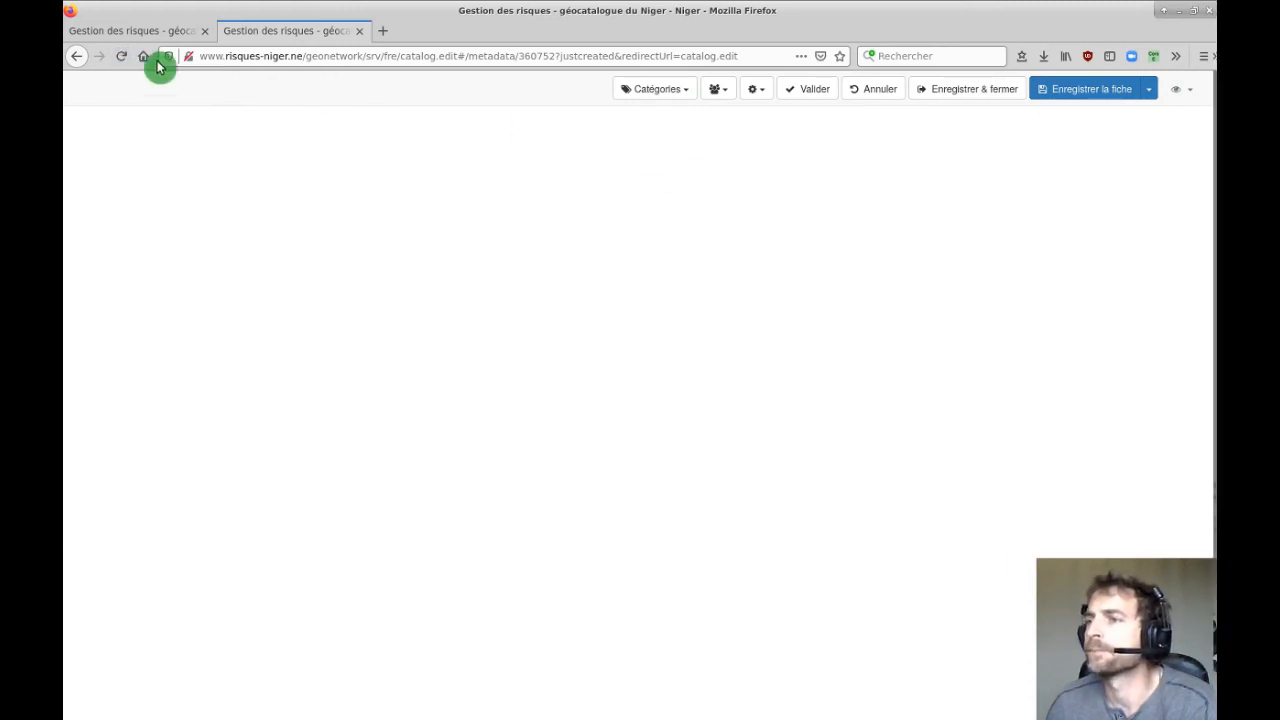
# Reload the new record's editor page, confirm leaving, and select the srv part of the catalogue address.
pyautogui.click(121, 56)
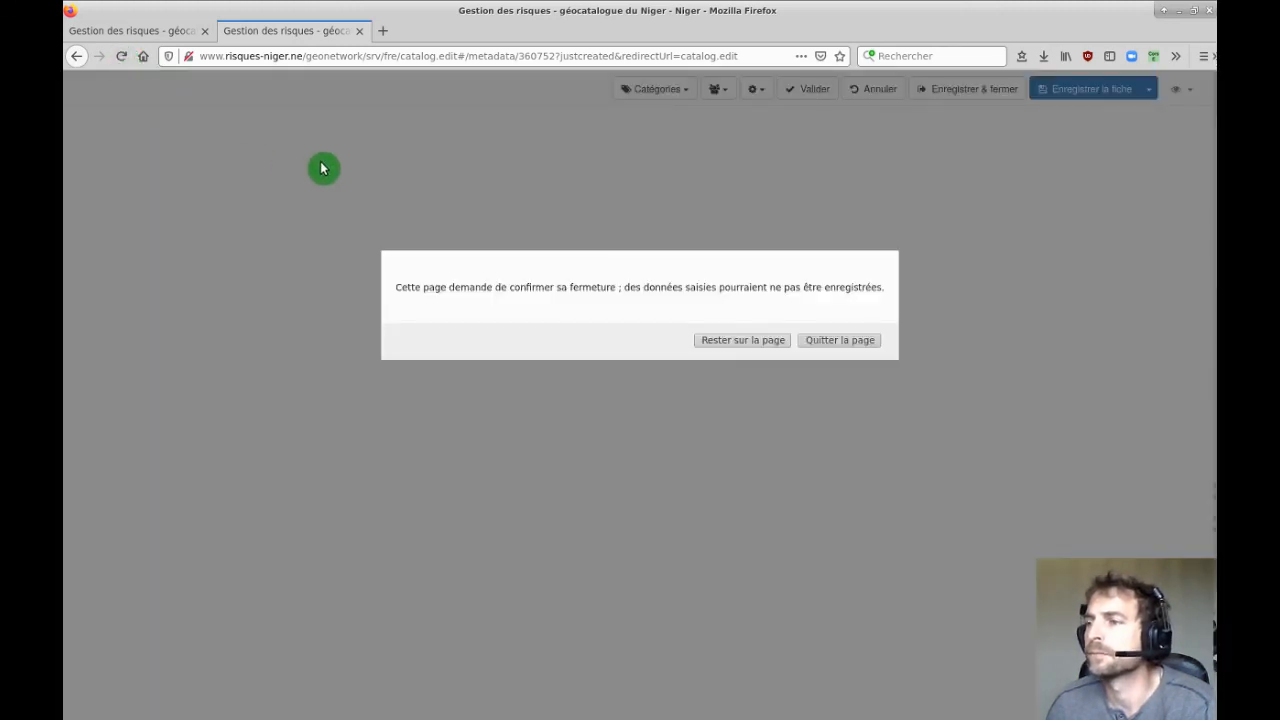
pyautogui.click(835, 341)
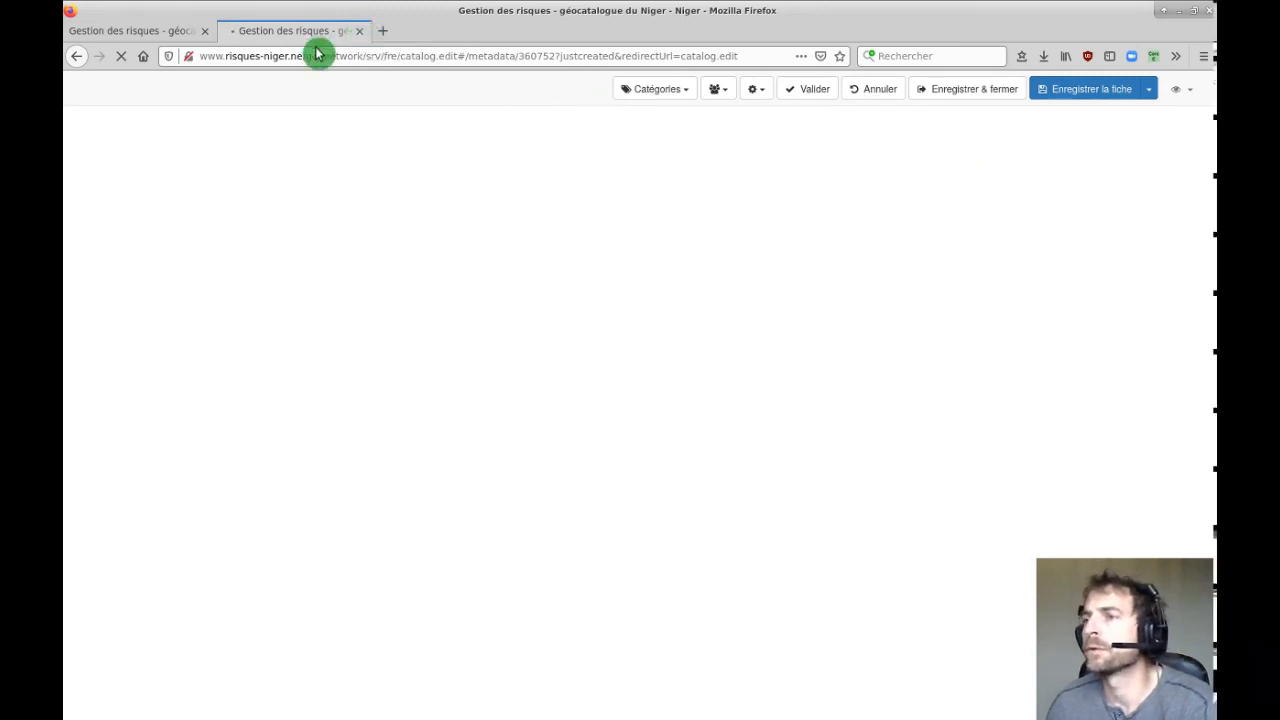
pyautogui.click(364, 56)
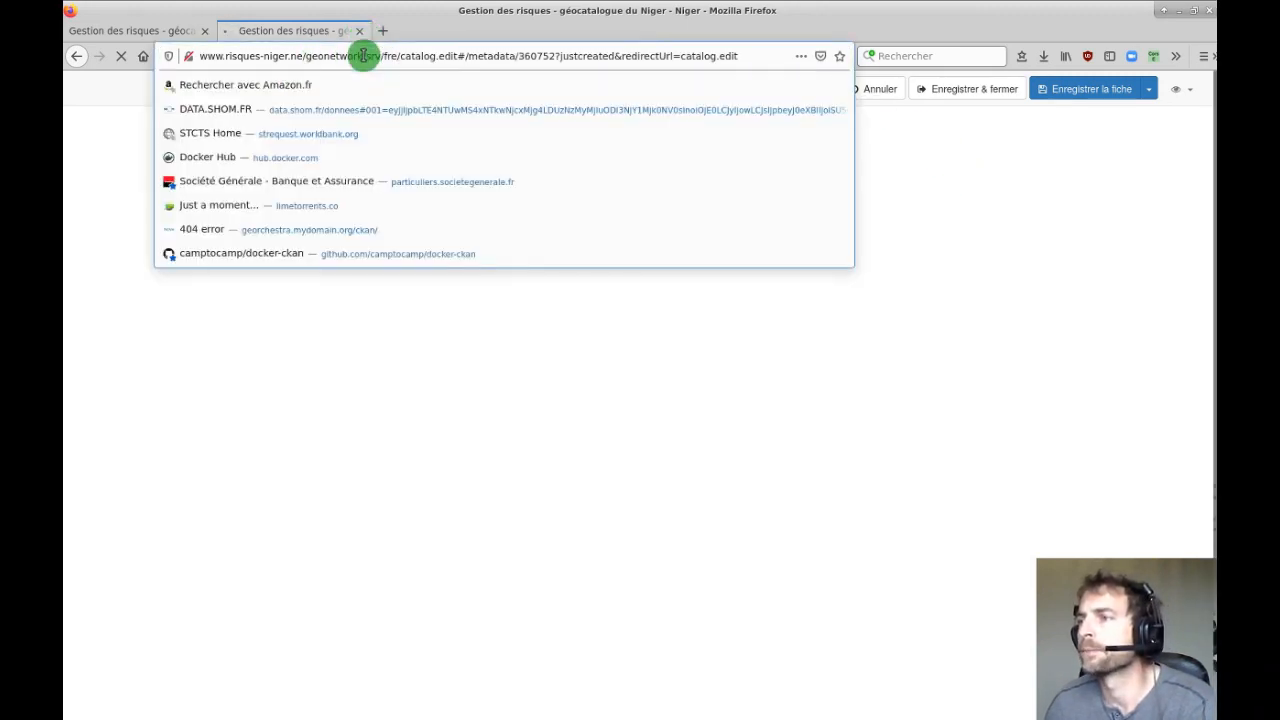
pyautogui.click(880, 93)
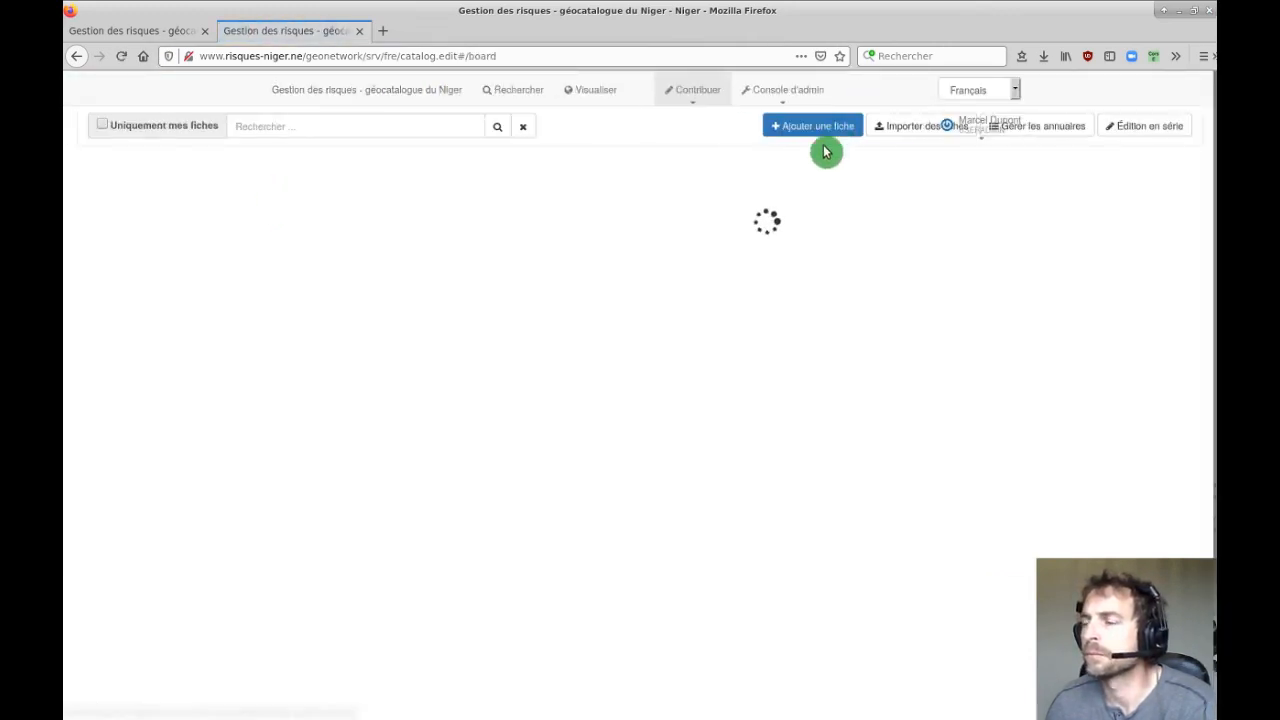
# View the desertification-zones record's privileges and close them unchanged.
pyautogui.moveTo(723, 89)
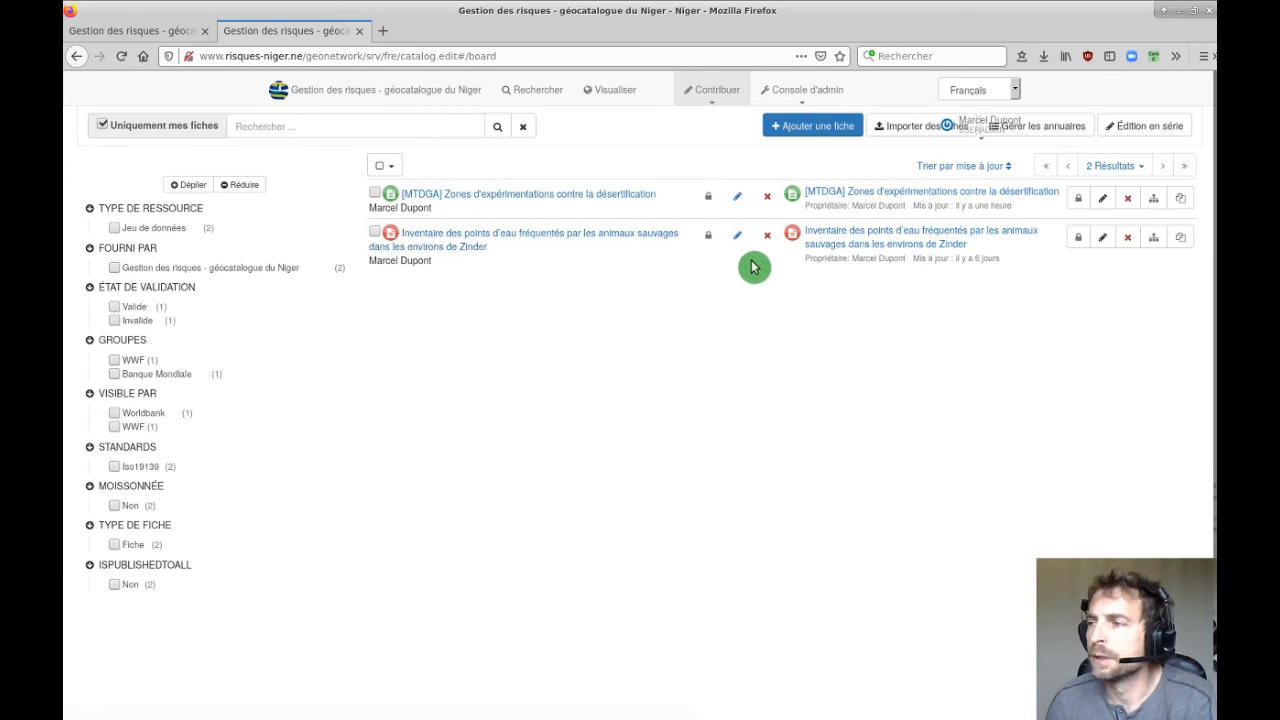
pyautogui.click(708, 200)
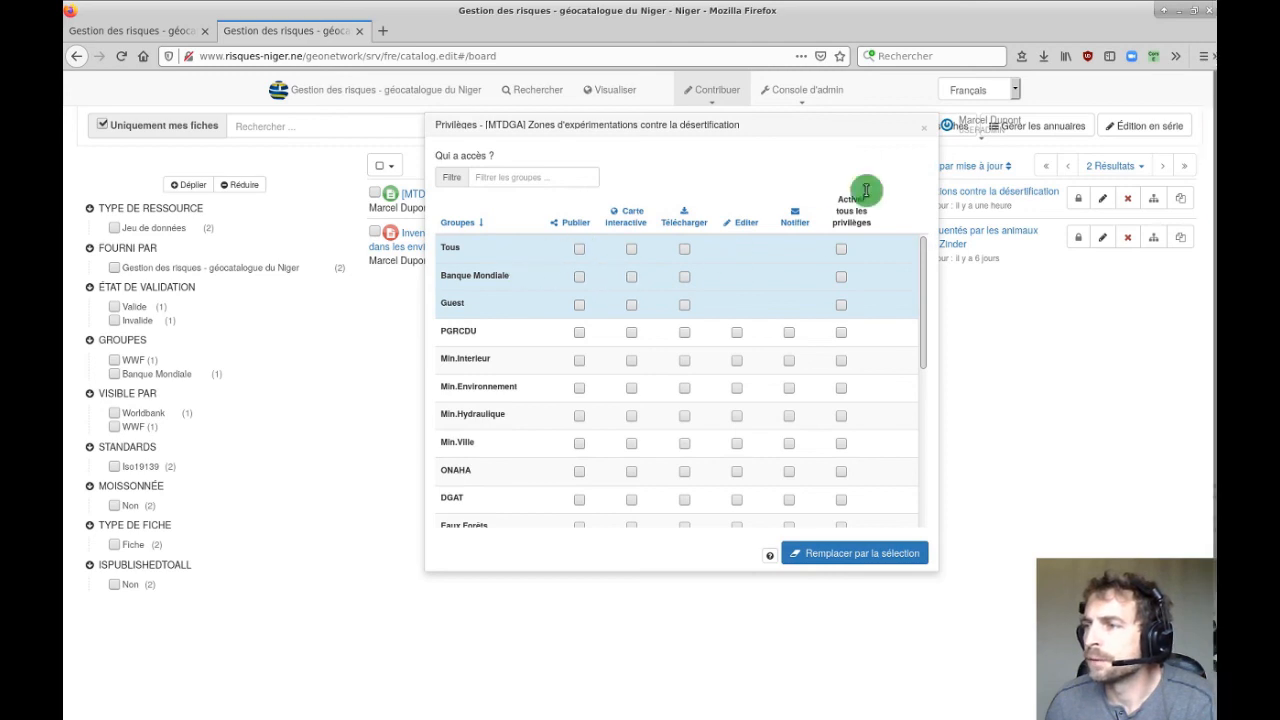
pyautogui.click(925, 132)
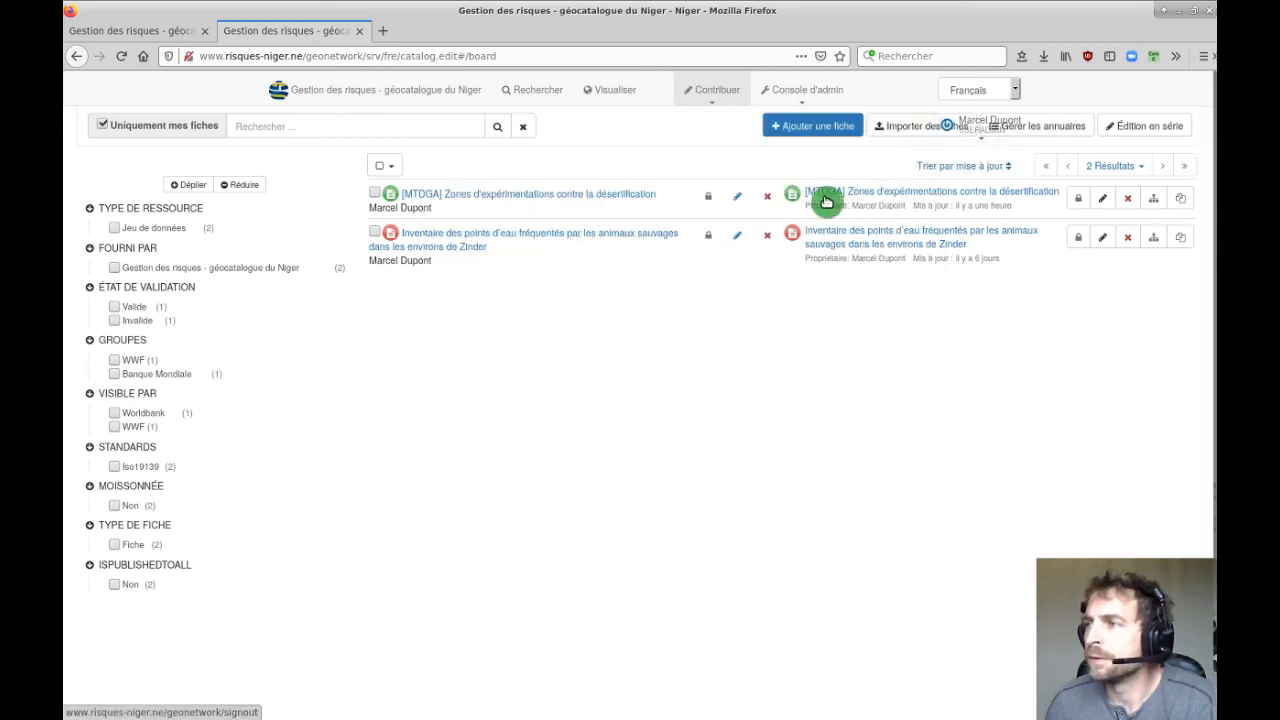
pyautogui.moveTo(786, 94)
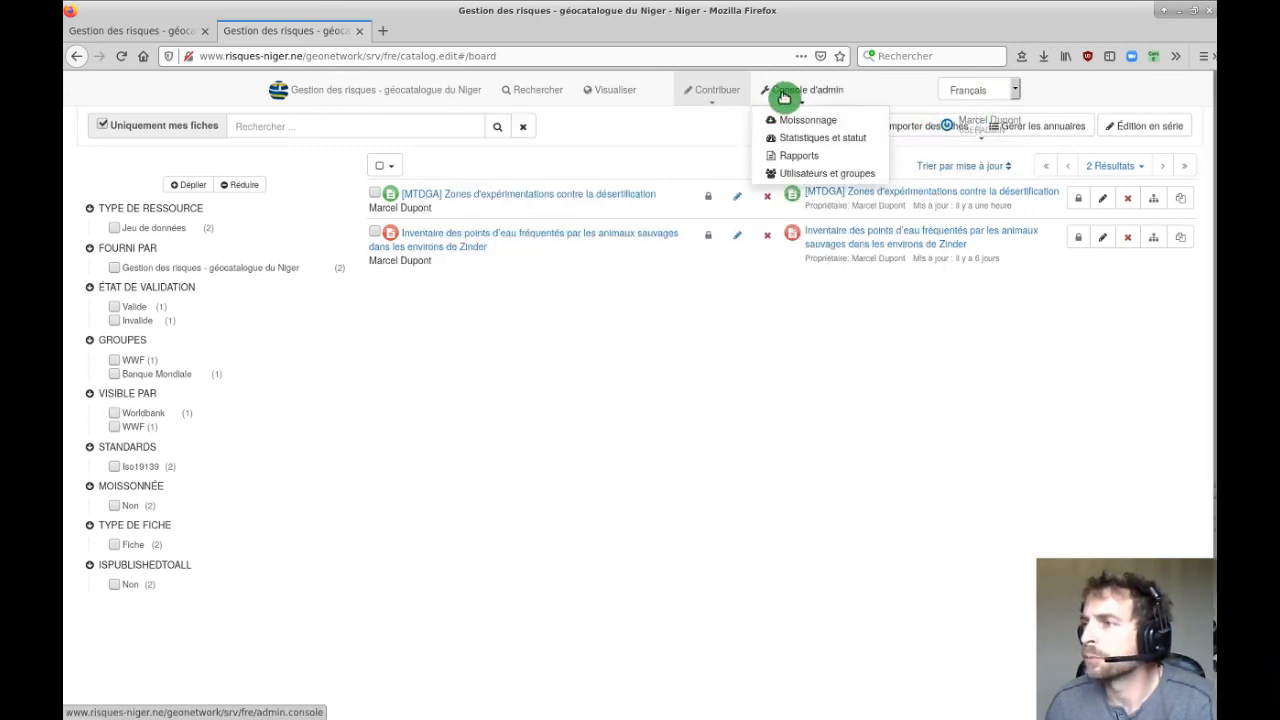
pyautogui.moveTo(1018, 131)
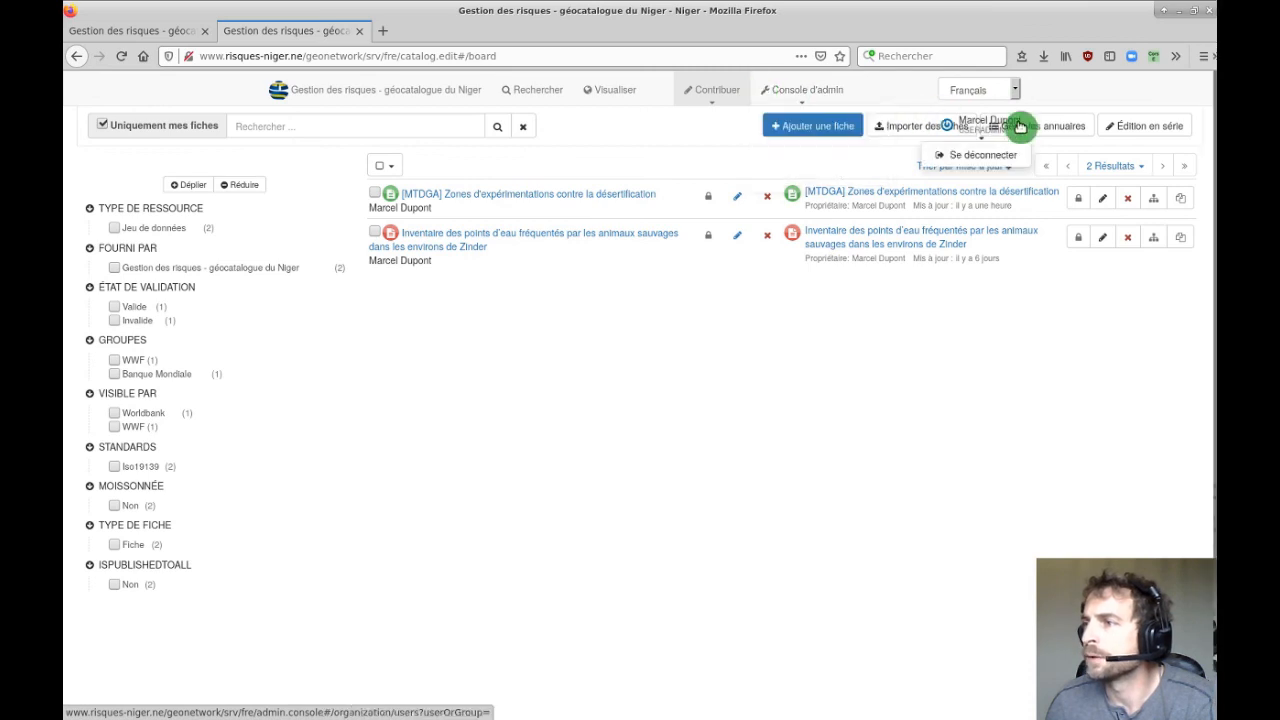
# Sign out of the catalogue and enter another account's username and password on the Niger map portal.
pyautogui.click(981, 158)
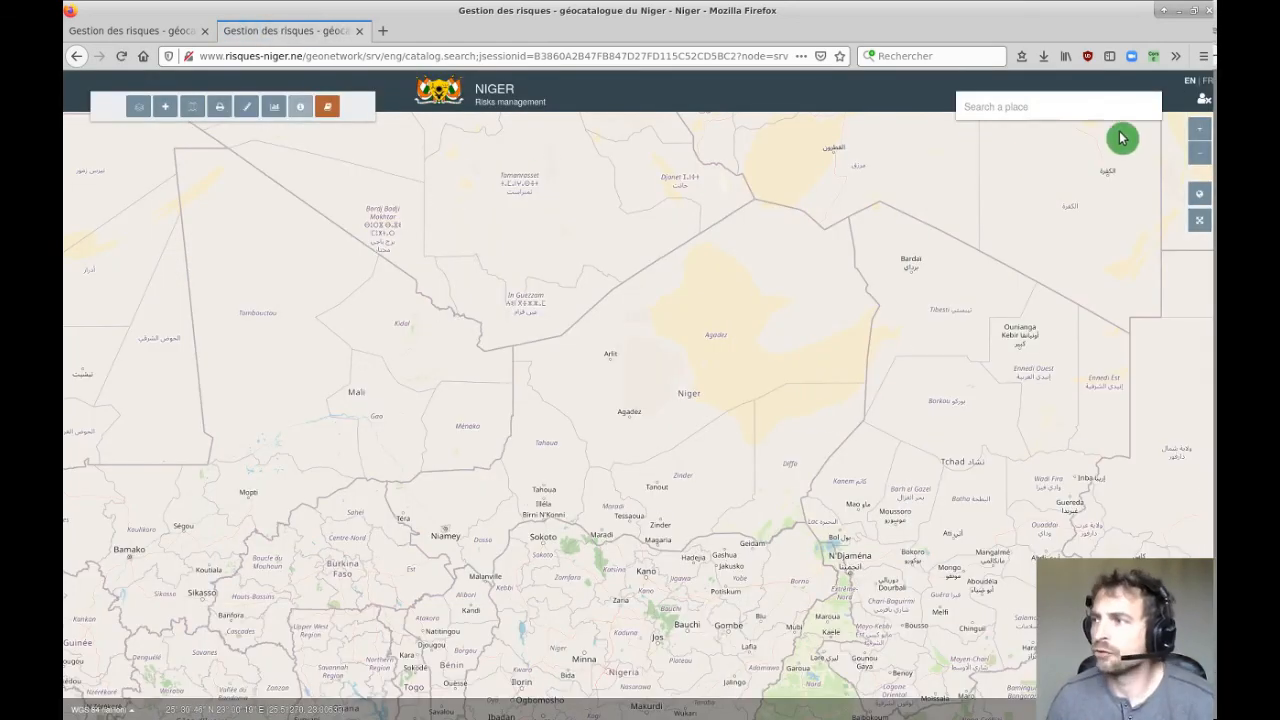
pyautogui.click(1201, 104)
pyautogui.click(1128, 108)
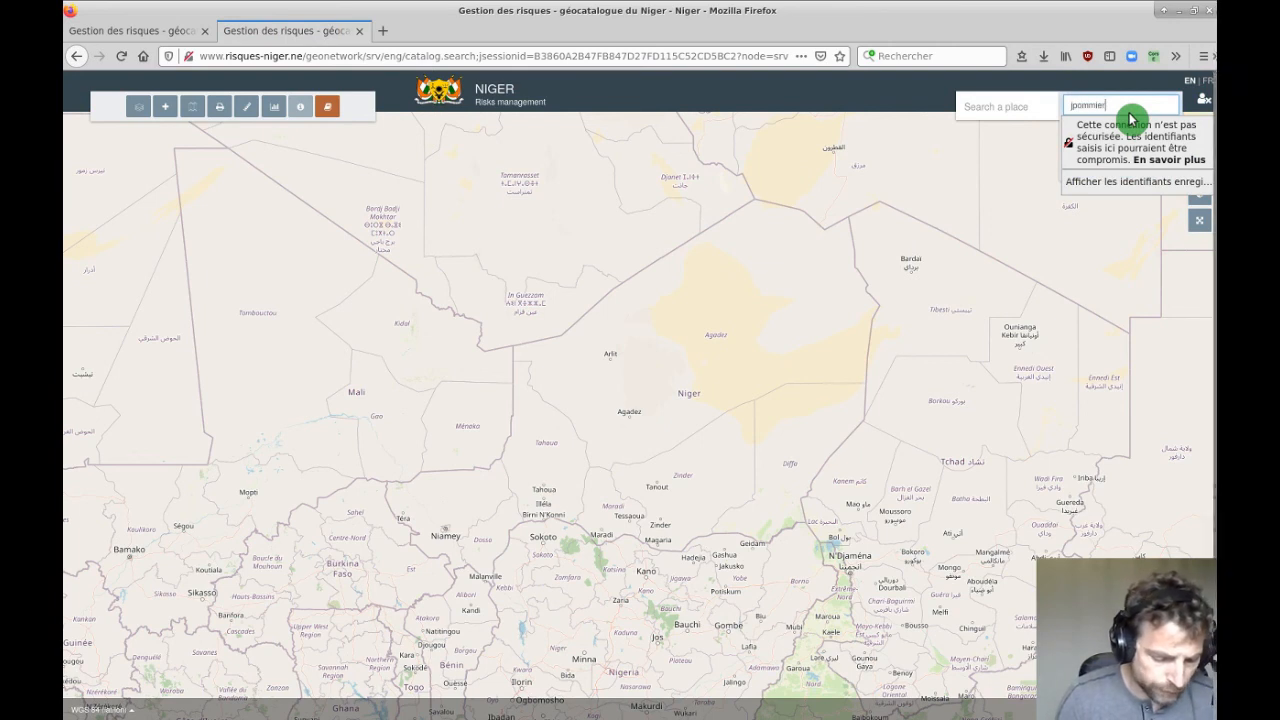
pyautogui.press('Tab')
pyautogui.write('*')
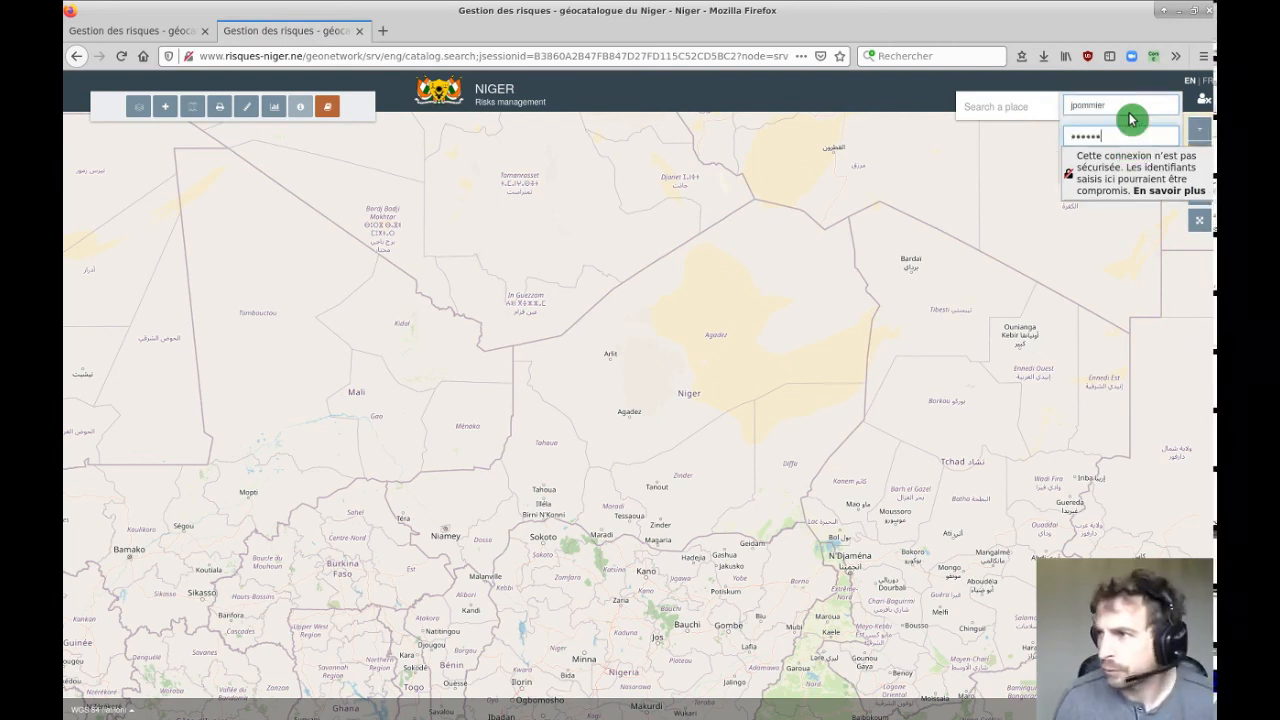
pyautogui.write('*****')
# Log in, dismiss Firefox's save-login offer, and open Metadata management in a new tab.
pyautogui.press('Return')
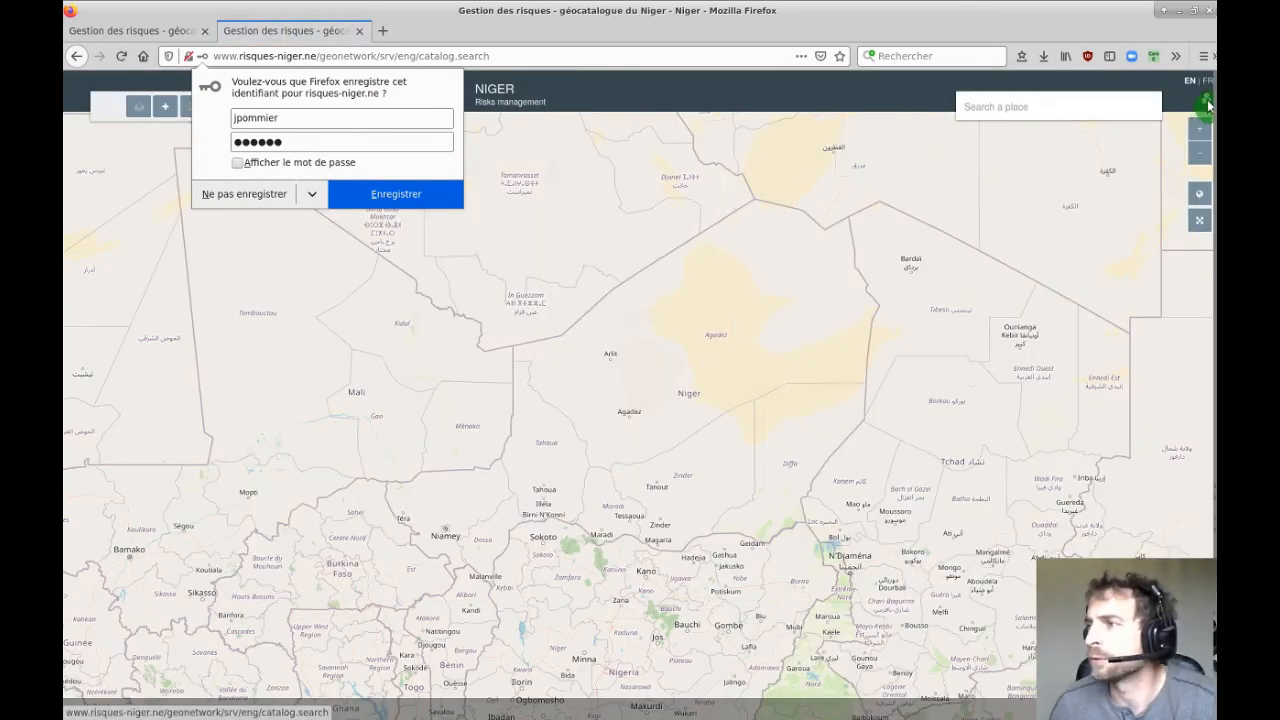
pyautogui.click(1207, 101)
pyautogui.click(1207, 101)
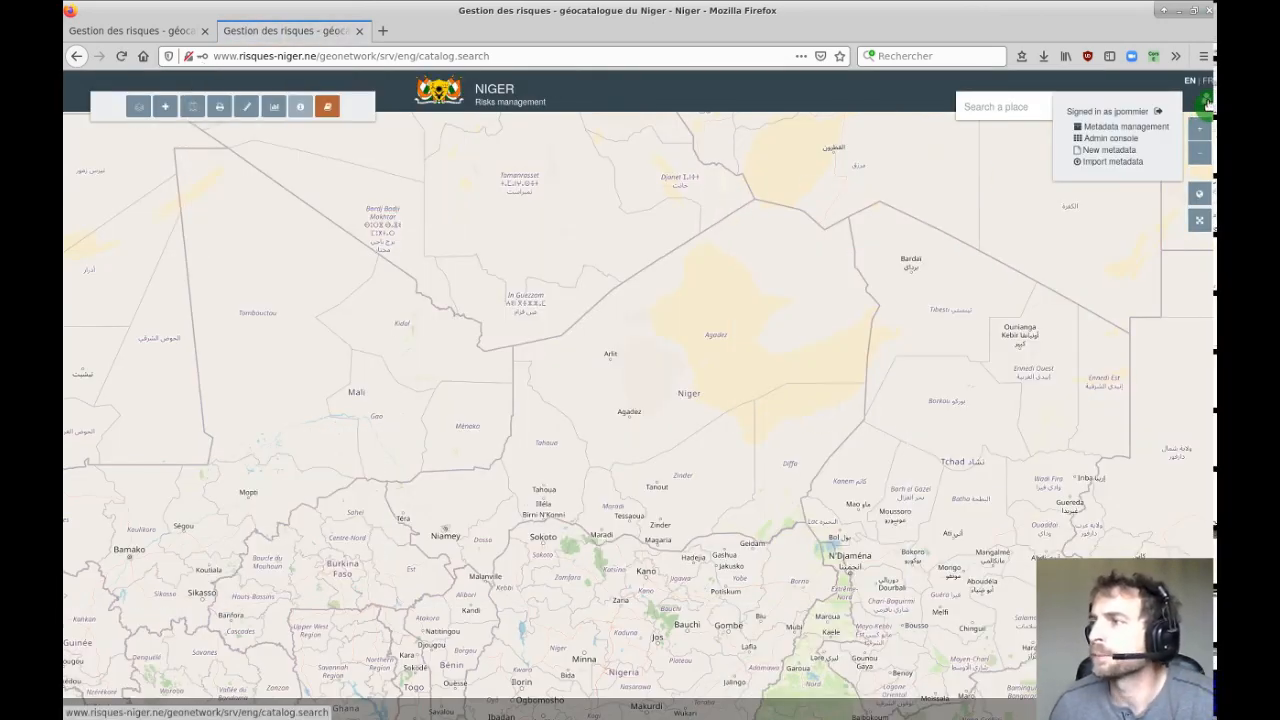
pyautogui.click(1119, 128)
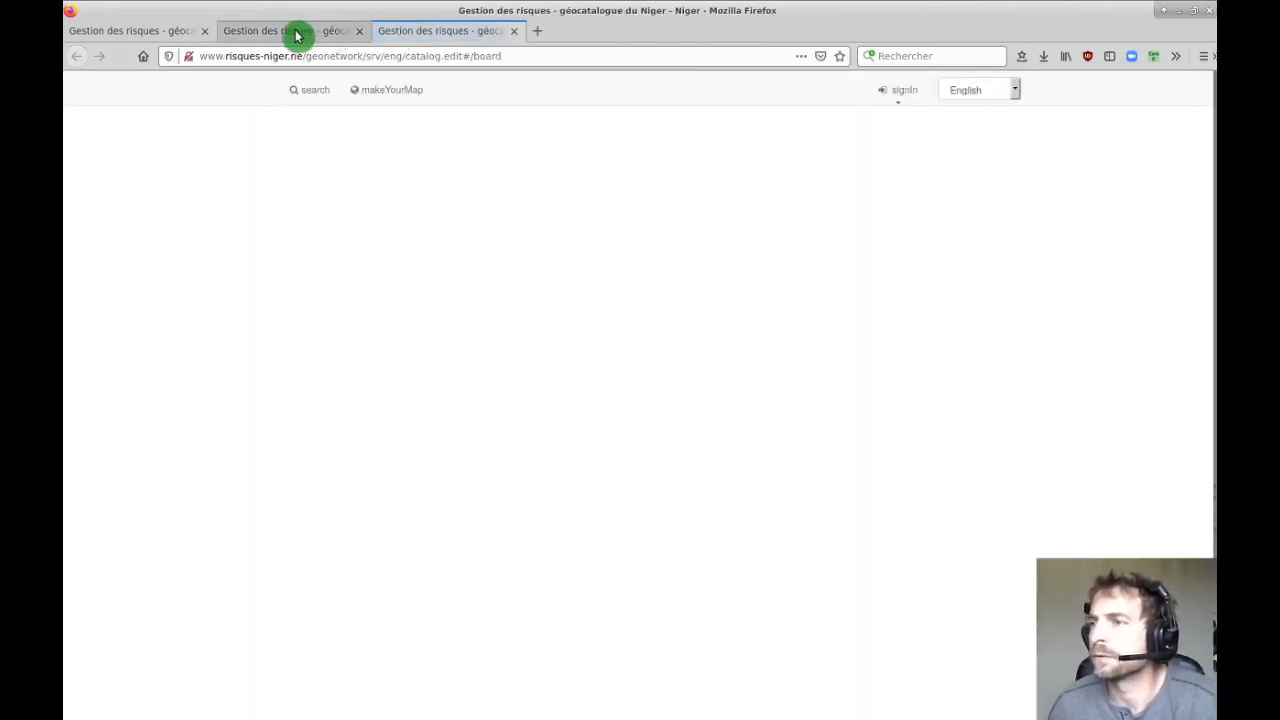
# Close the old catalogue tab, switch the board to Français, toggle 'Uniquement mes fiches', and reload.
pyautogui.middleClick(358, 36)
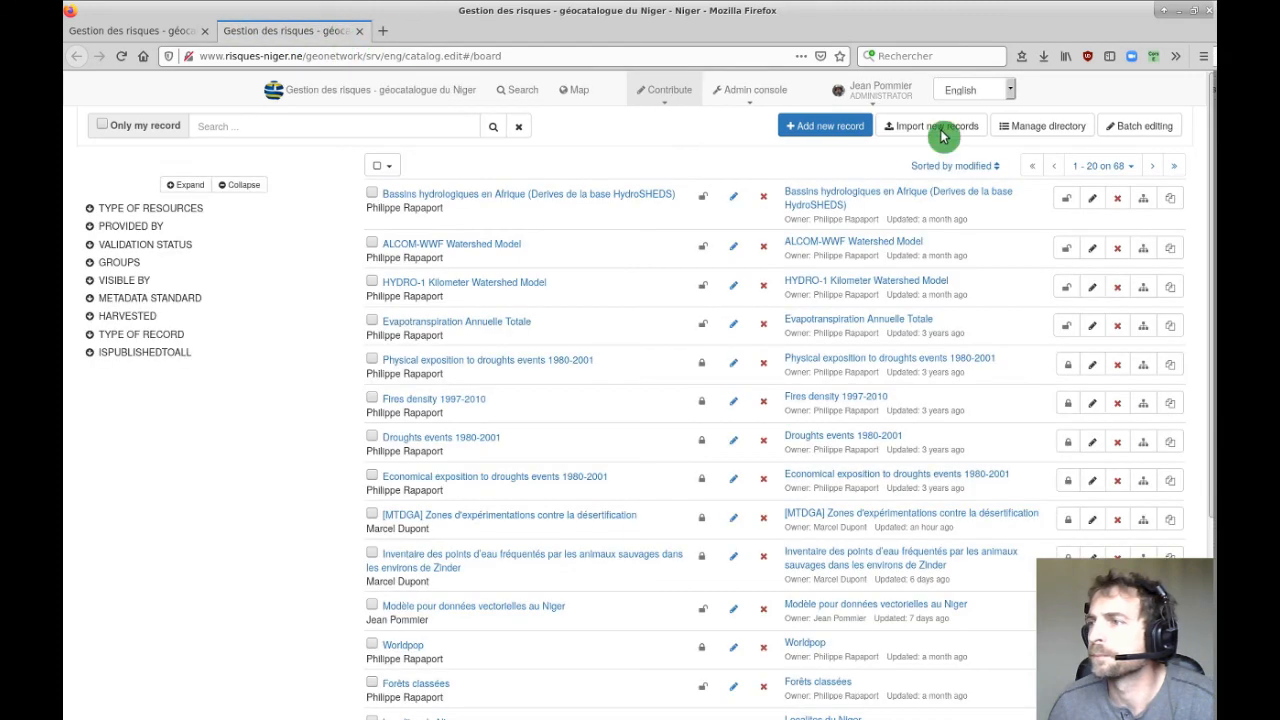
pyautogui.click(1007, 97)
pyautogui.click(970, 147)
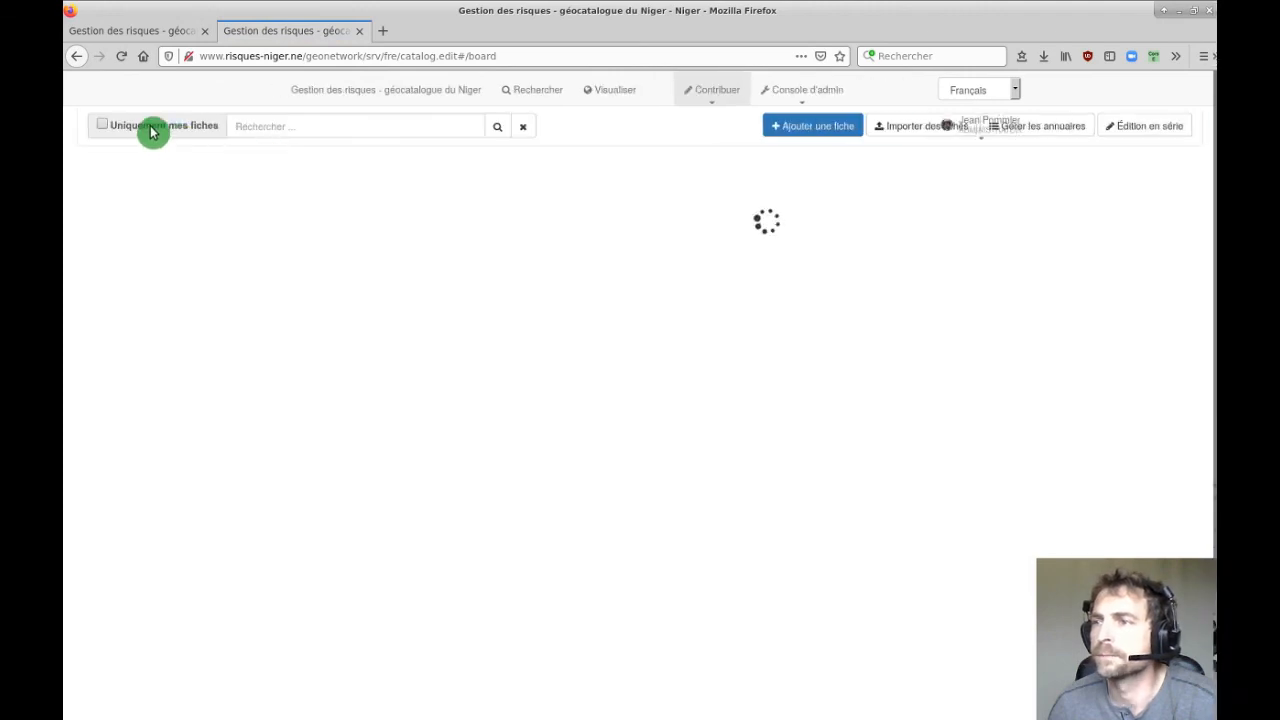
pyautogui.click(152, 132)
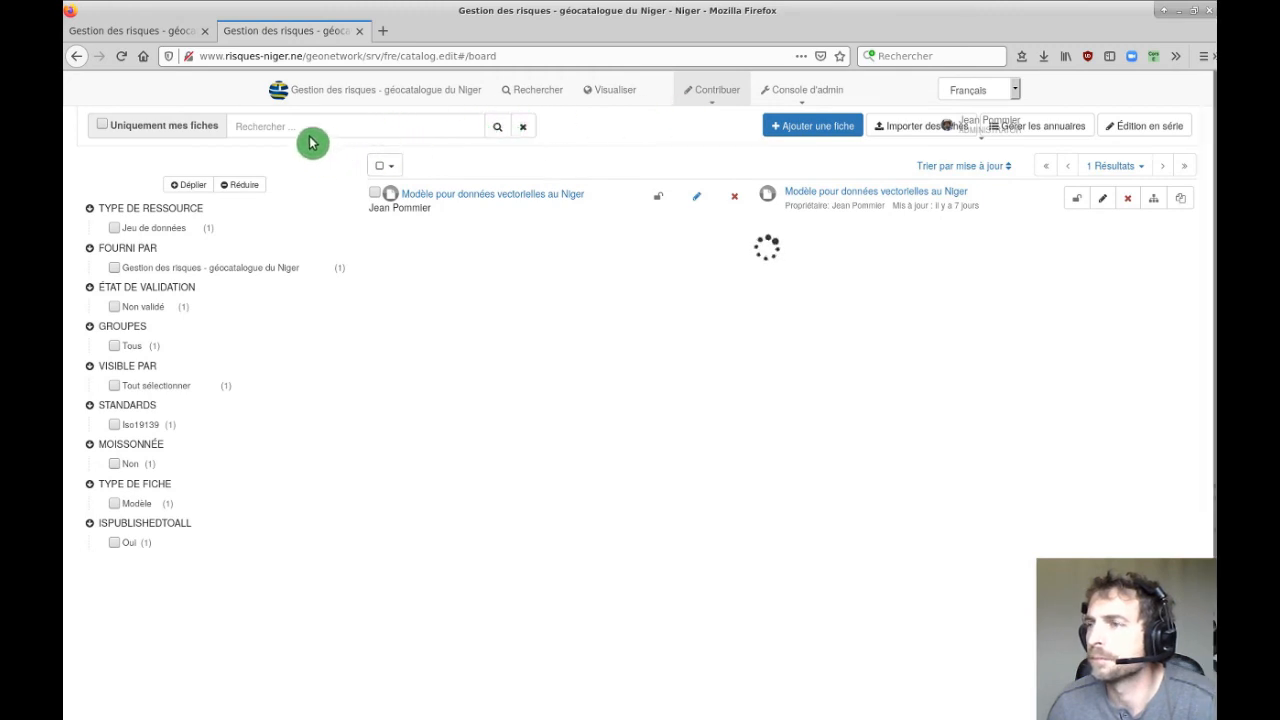
pyautogui.click(123, 57)
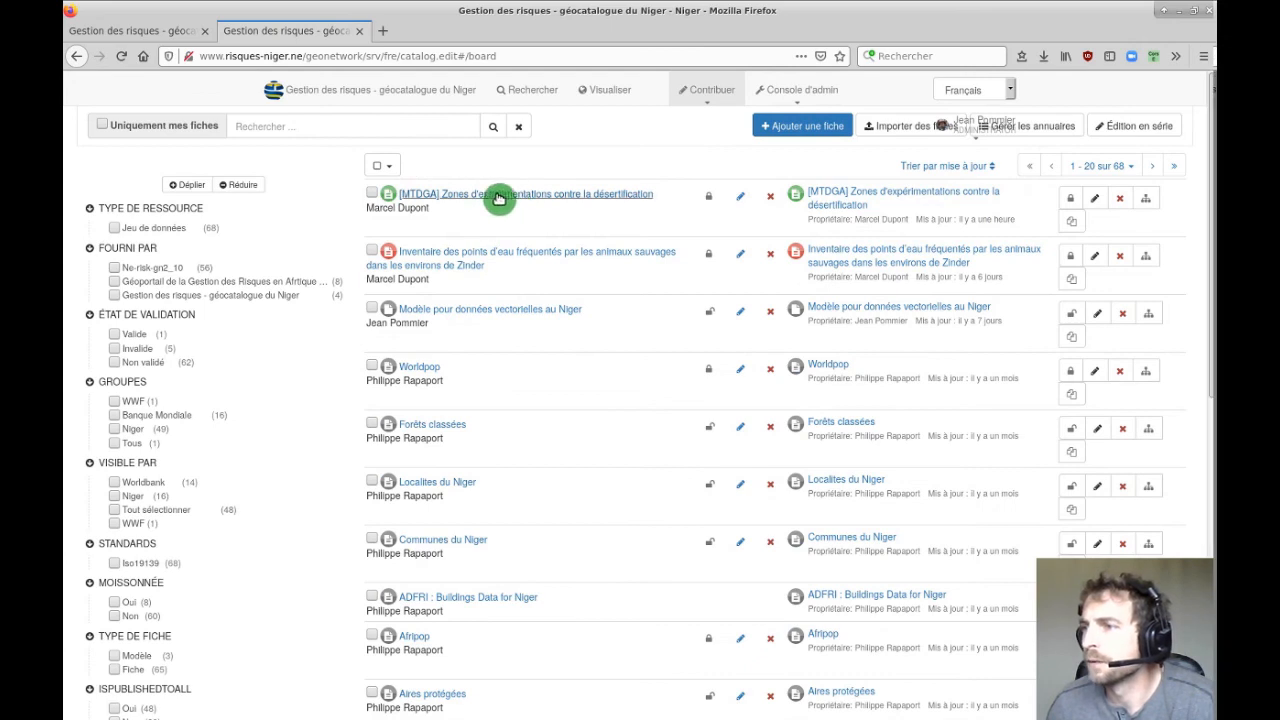
# Give the Tous group Publier access on the desertification record, save, then go to the Niger map portal.
pyautogui.click(708, 199)
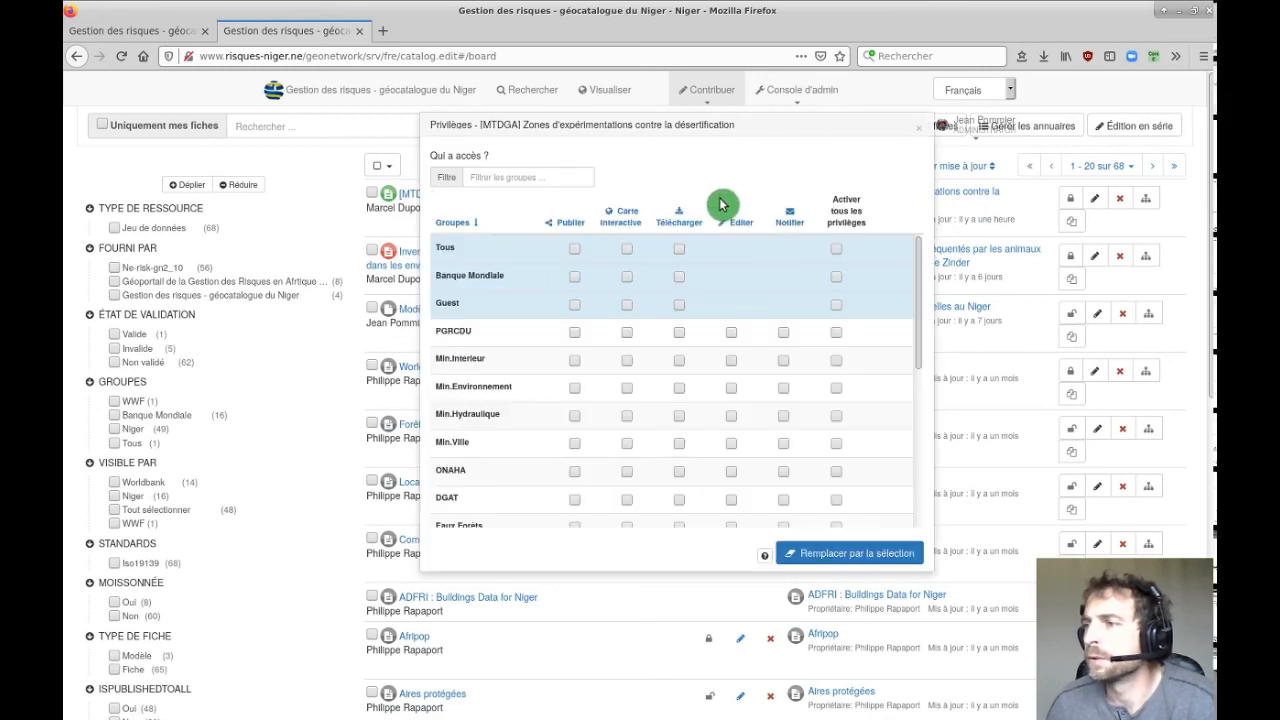
pyautogui.click(575, 250)
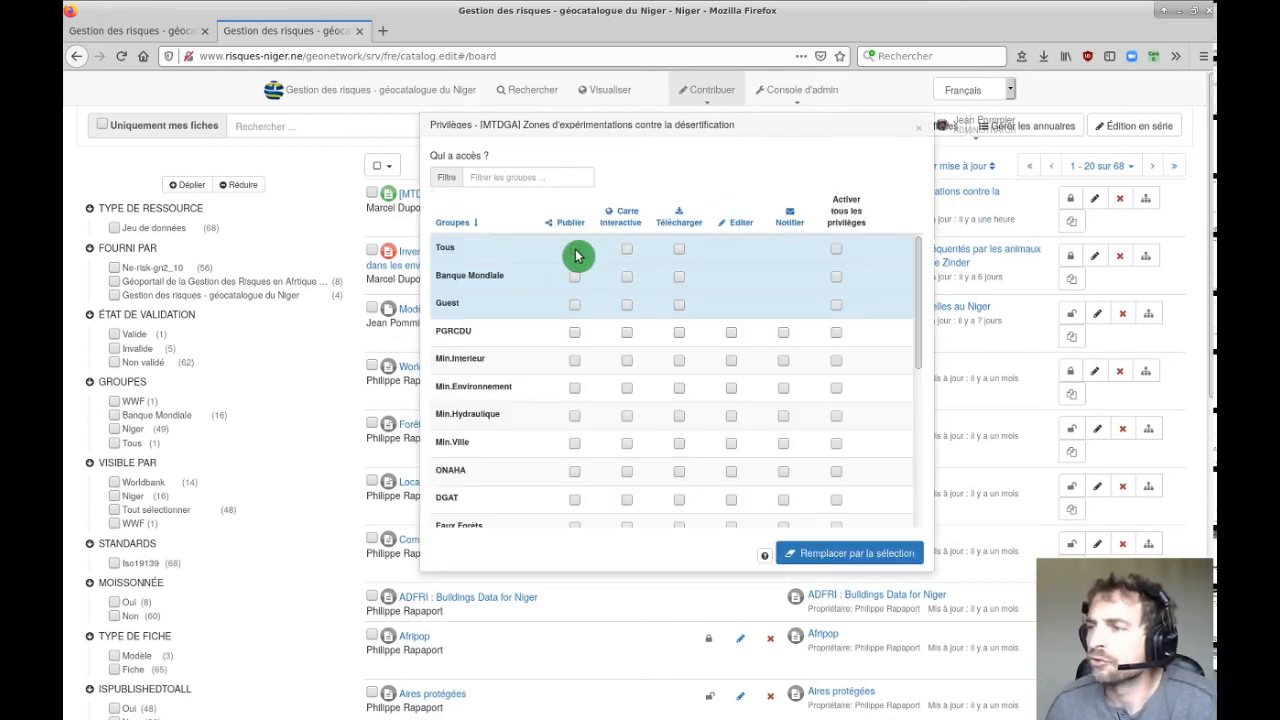
pyautogui.click(903, 545)
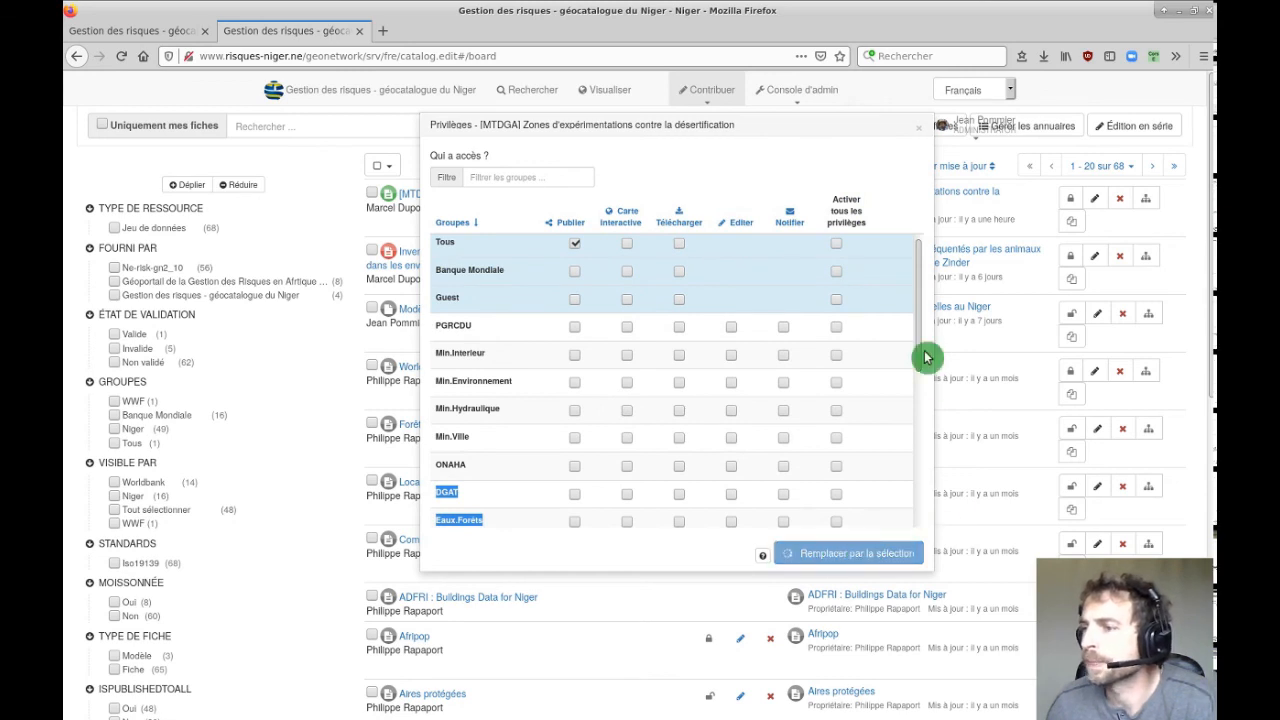
pyautogui.moveTo(767, 95)
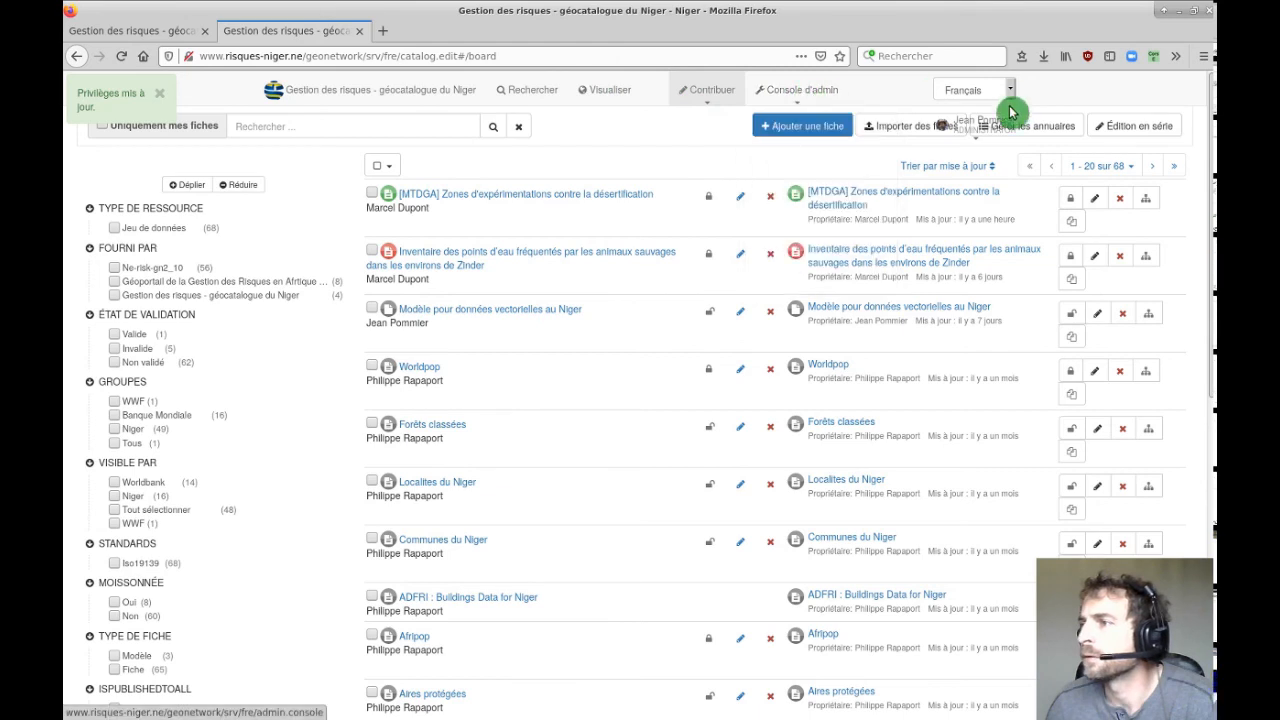
pyautogui.click(558, 197)
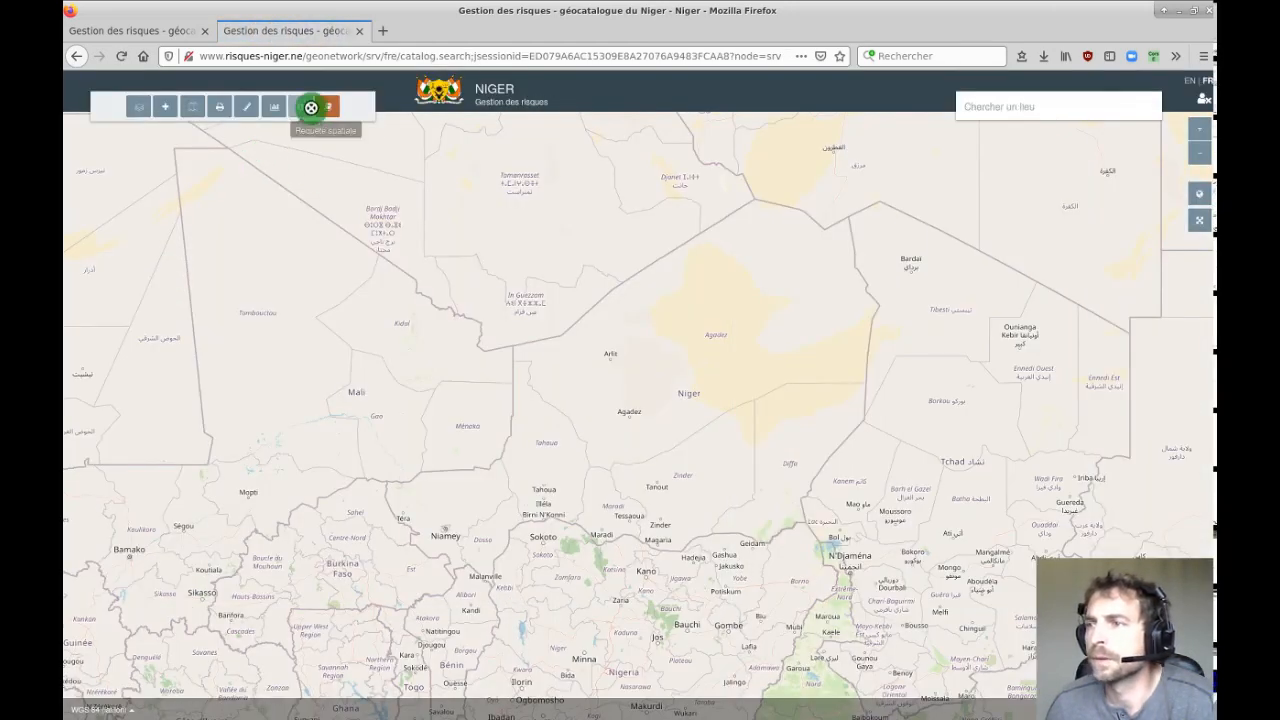
# Search the GÉO-CATALOGUE for 'zones' and scroll down to the MTDGA desertification entry.
pyautogui.click(327, 106)
pyautogui.click(266, 212)
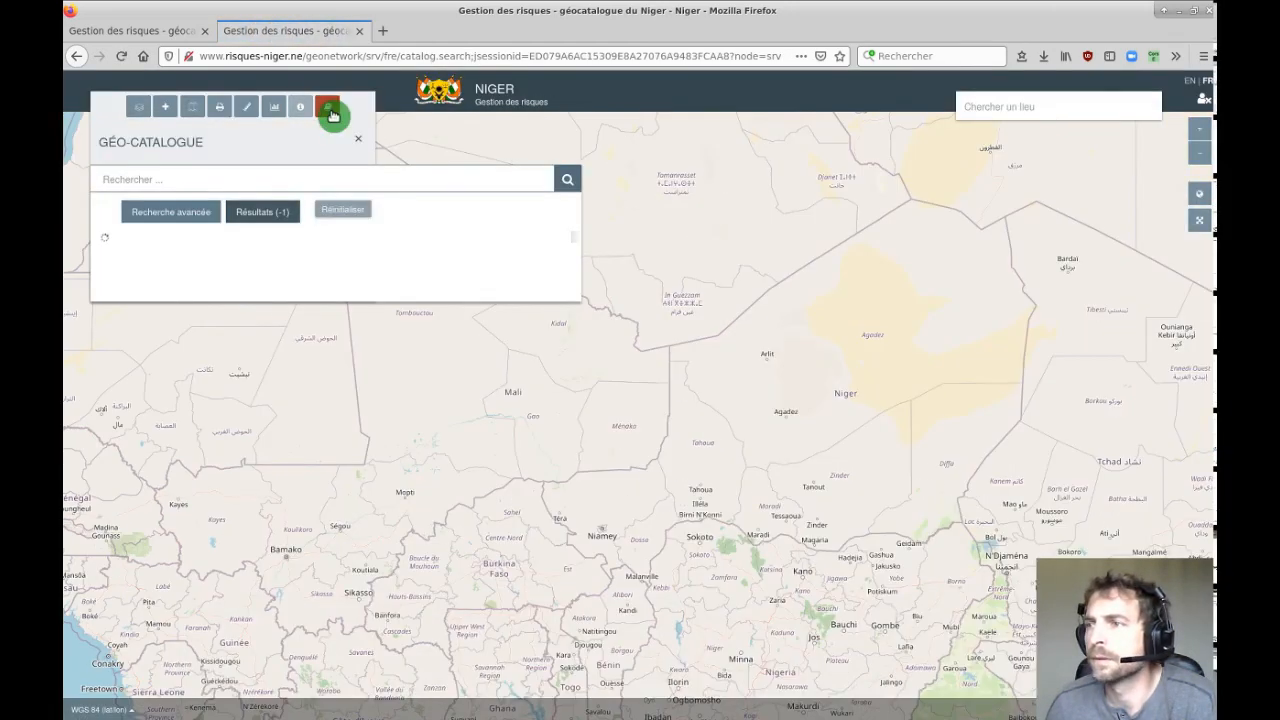
pyautogui.click(171, 178)
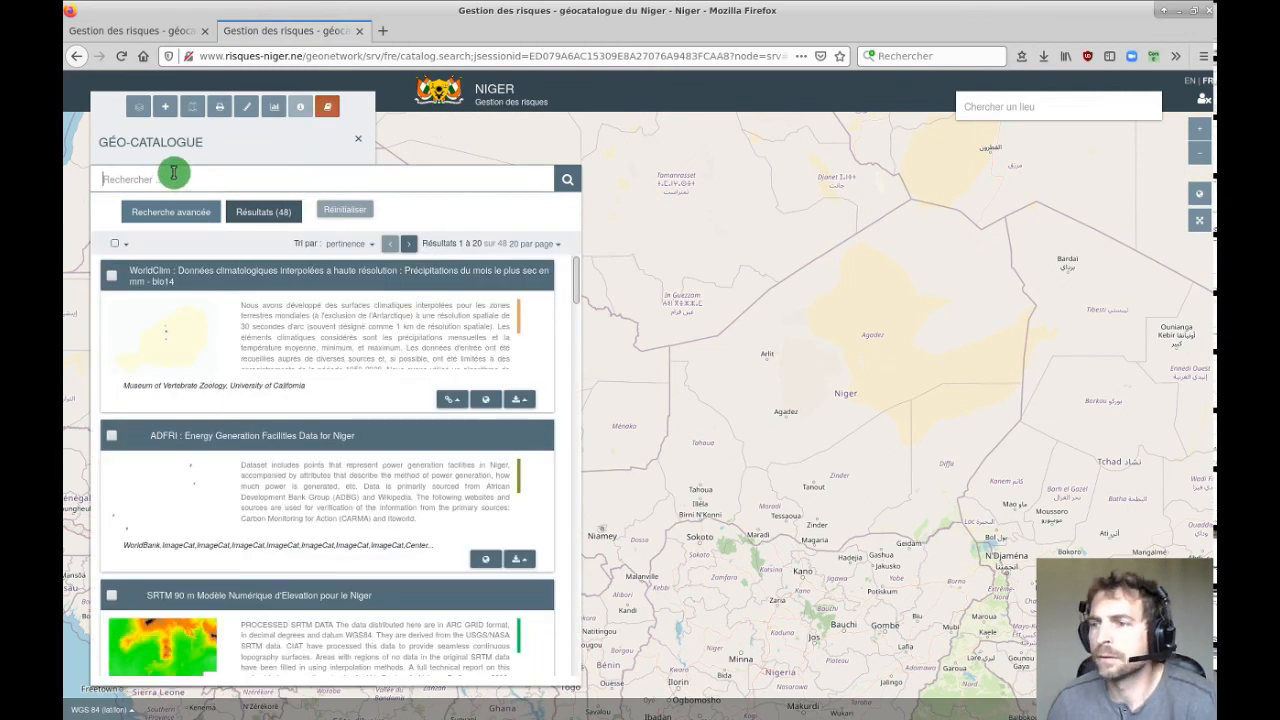
pyautogui.write('zone')
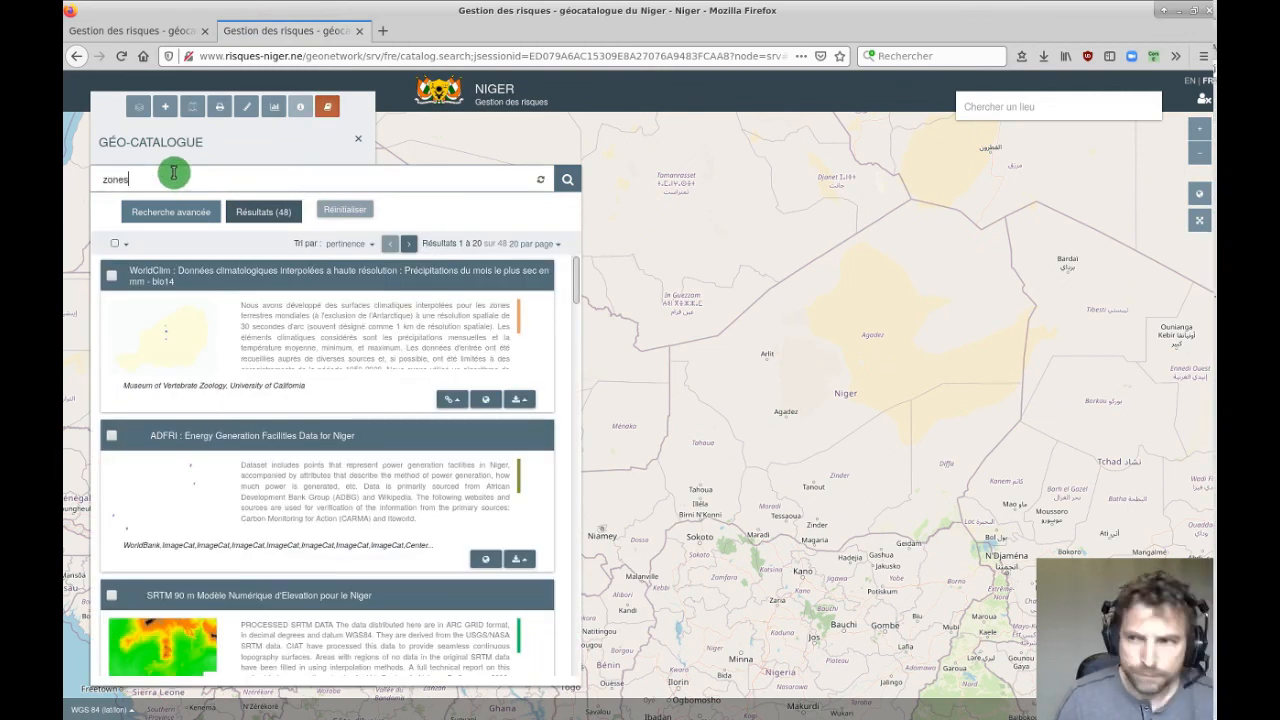
pyautogui.write('s')
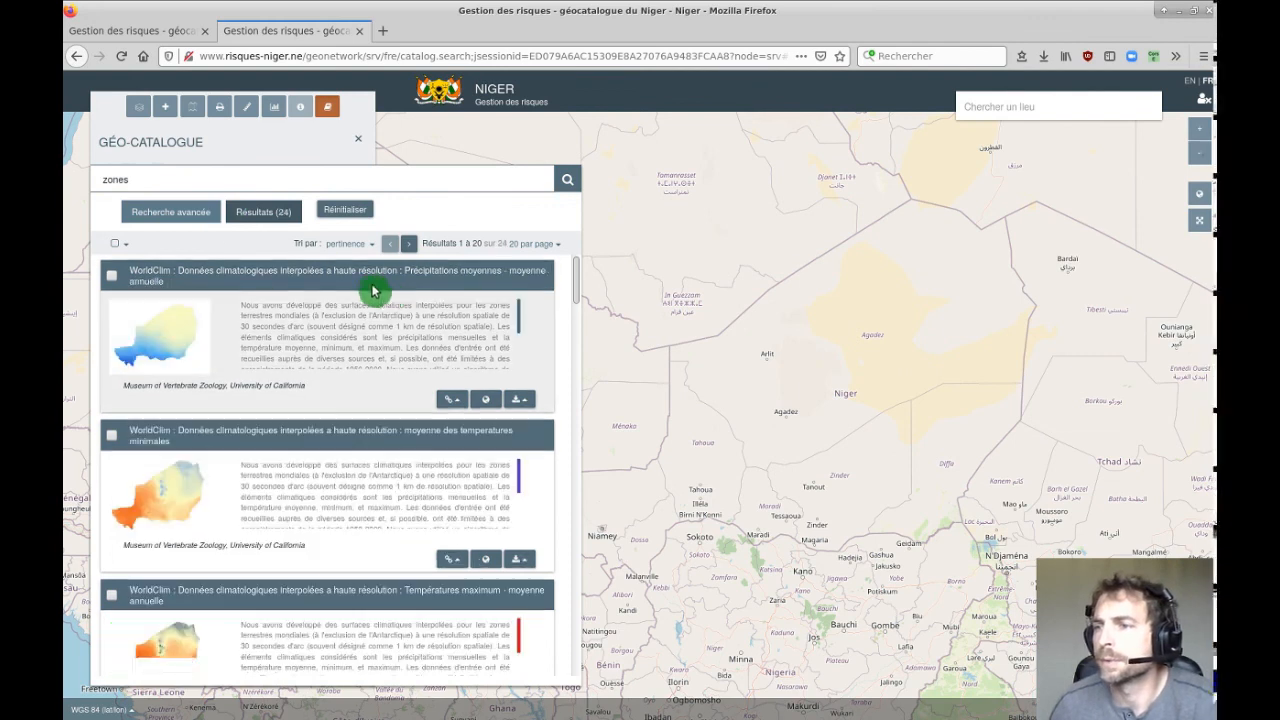
pyautogui.scroll(-3, 366, 371)
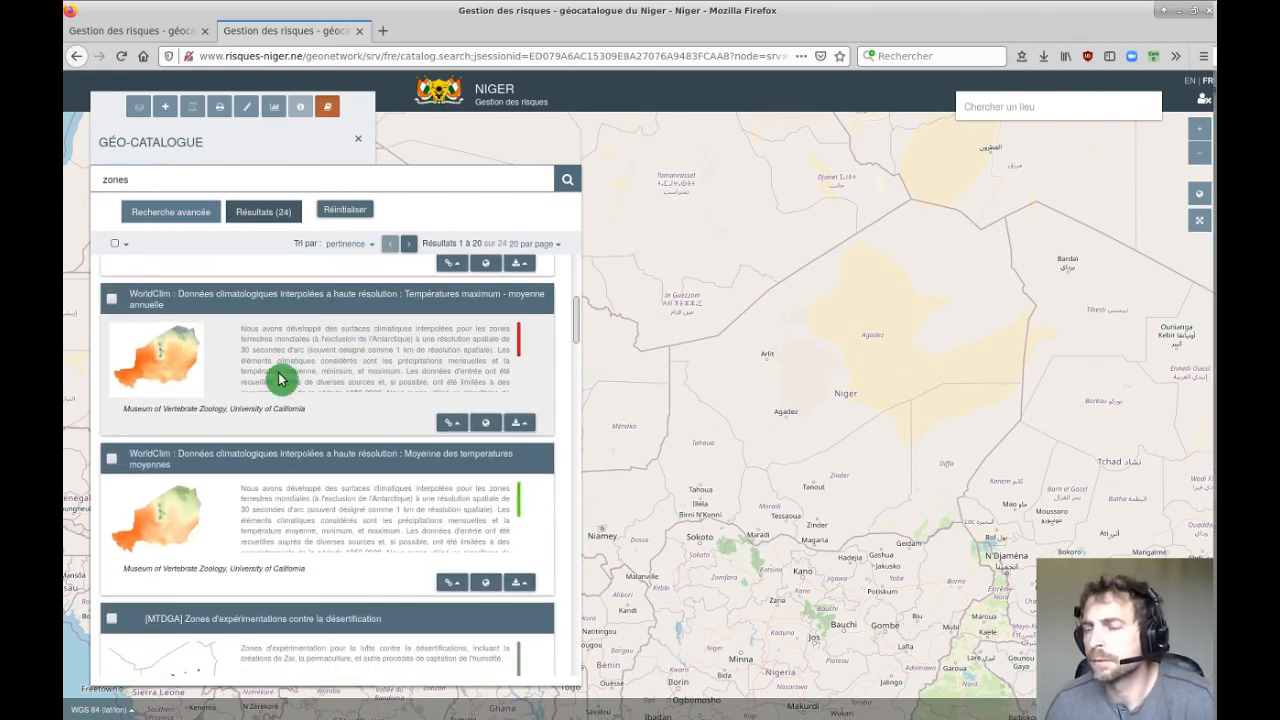
pyautogui.scroll(-5, 285, 380)
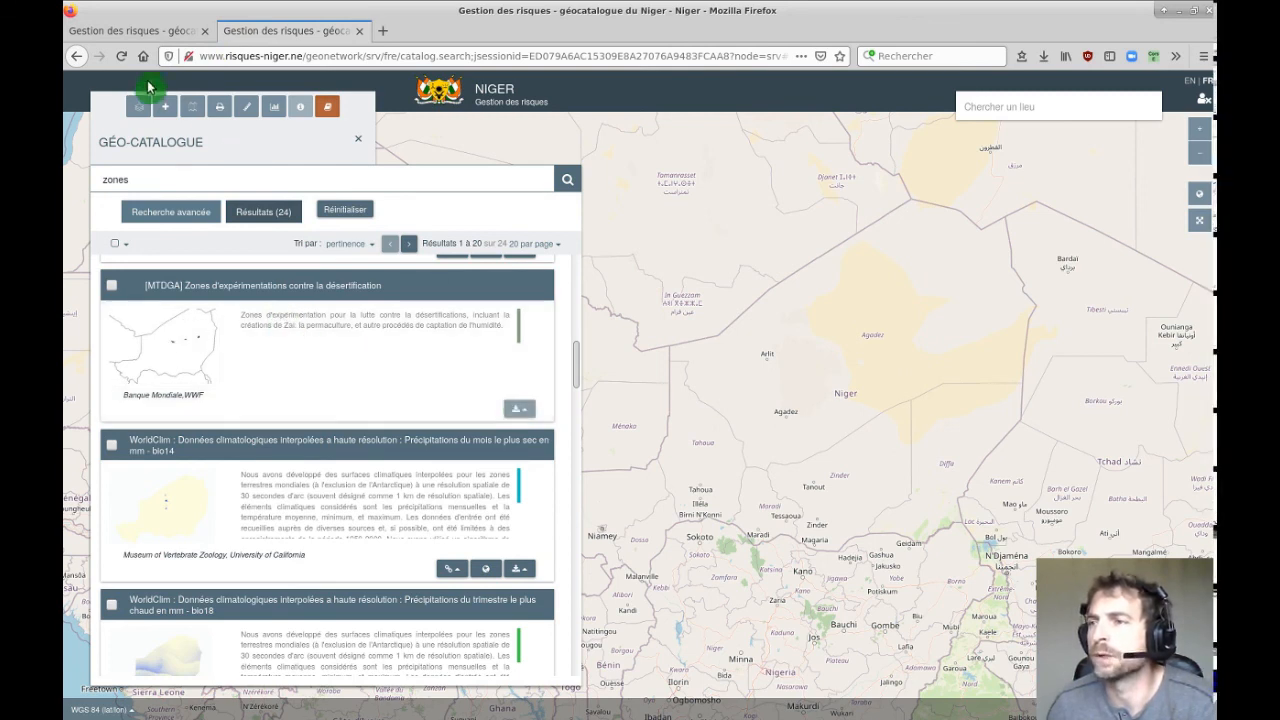
# Sign in to the map portal with the account's username and password, dismissing the save-login prompt.
pyautogui.click(1205, 104)
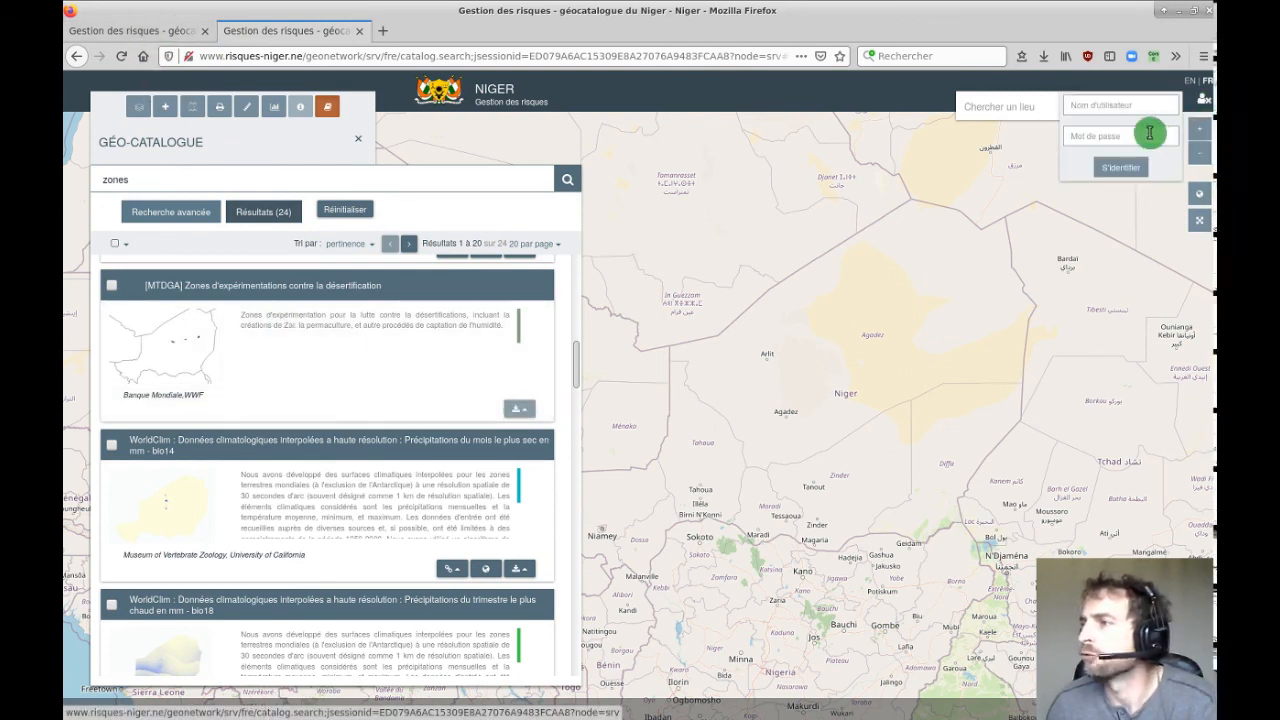
pyautogui.click(1132, 111)
pyautogui.press('Tab')
pyautogui.write('*****')
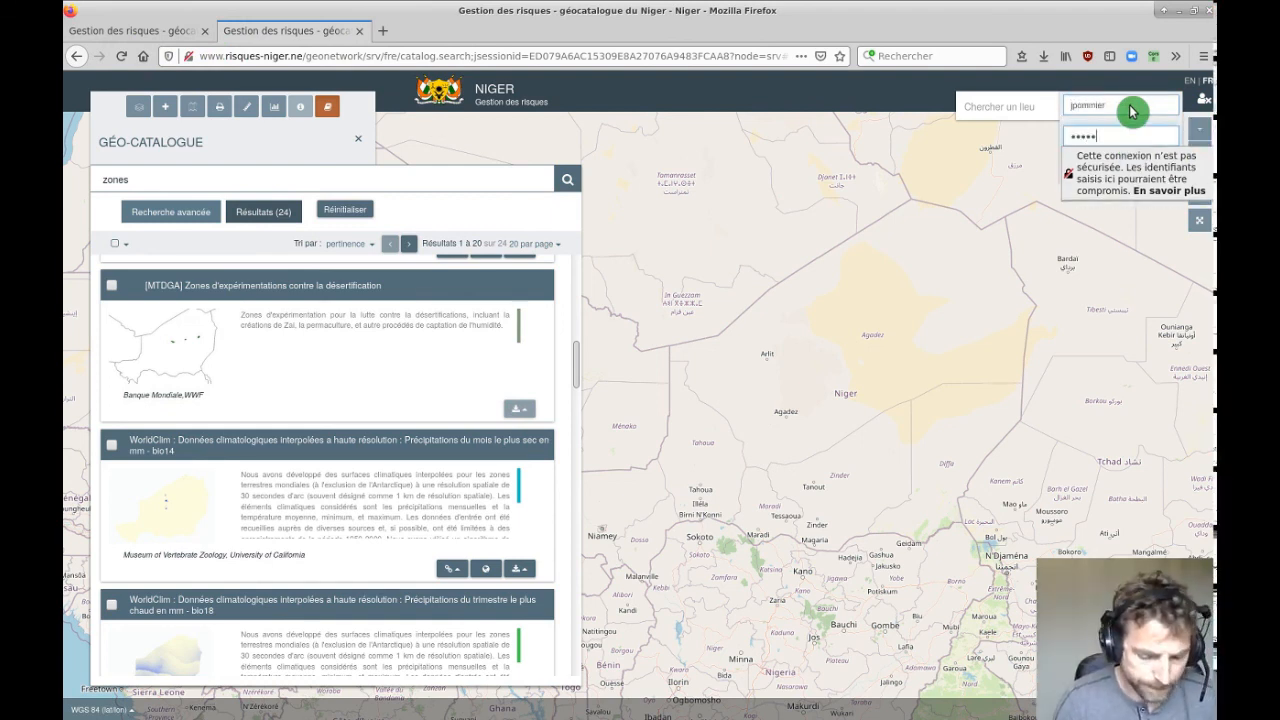
pyautogui.write('*')
pyautogui.press('Return')
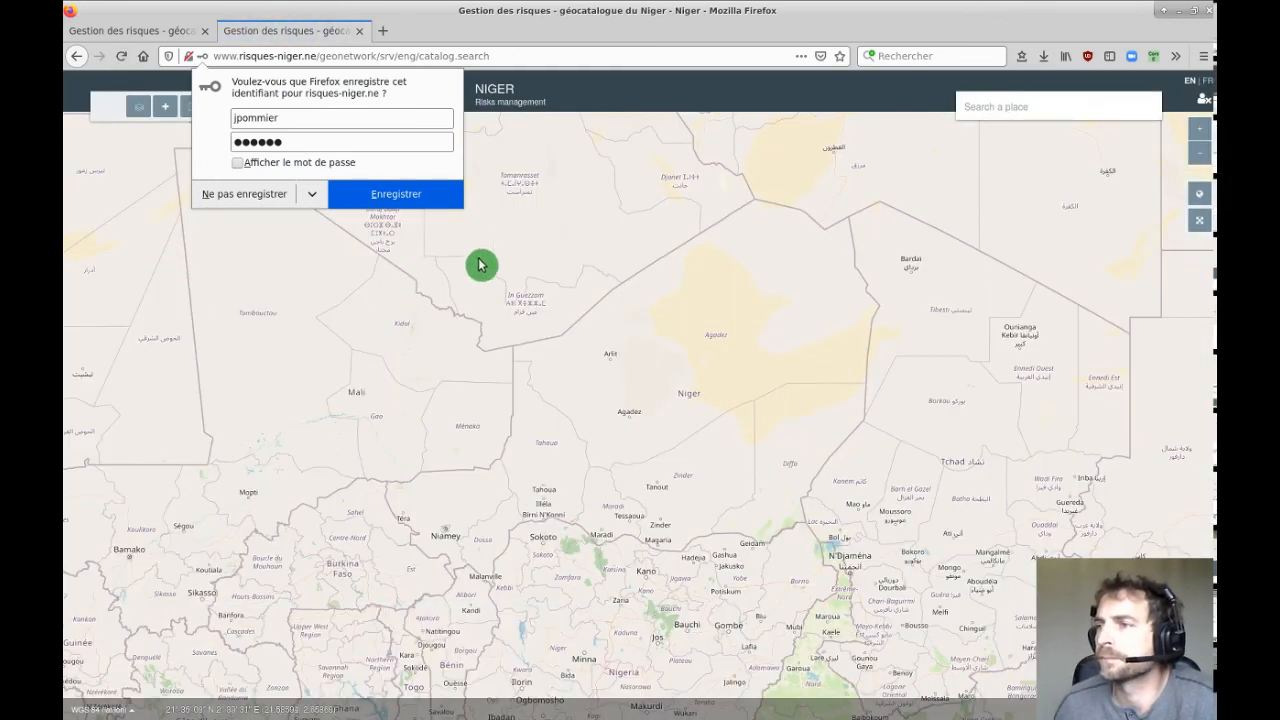
pyautogui.click(587, 164)
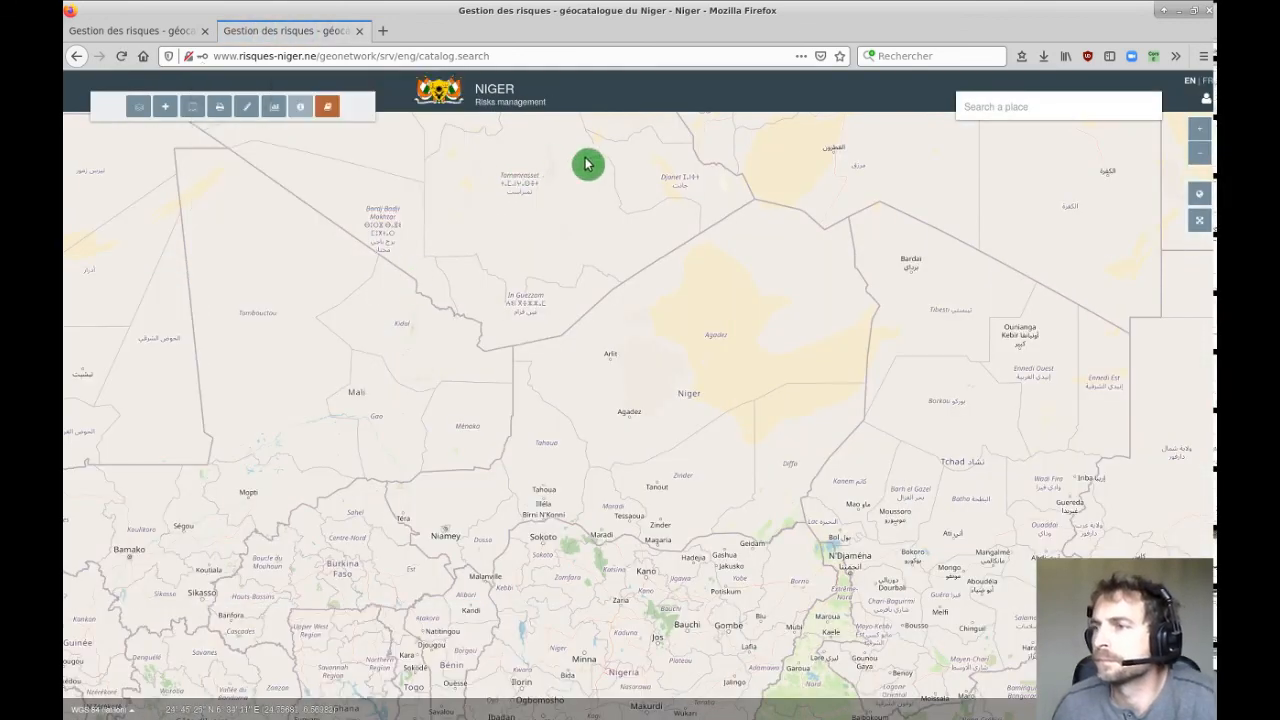
# Search the Geocatalog for 'zones' and open Privileges on the [MTDGA] desertification record.
pyautogui.click(333, 110)
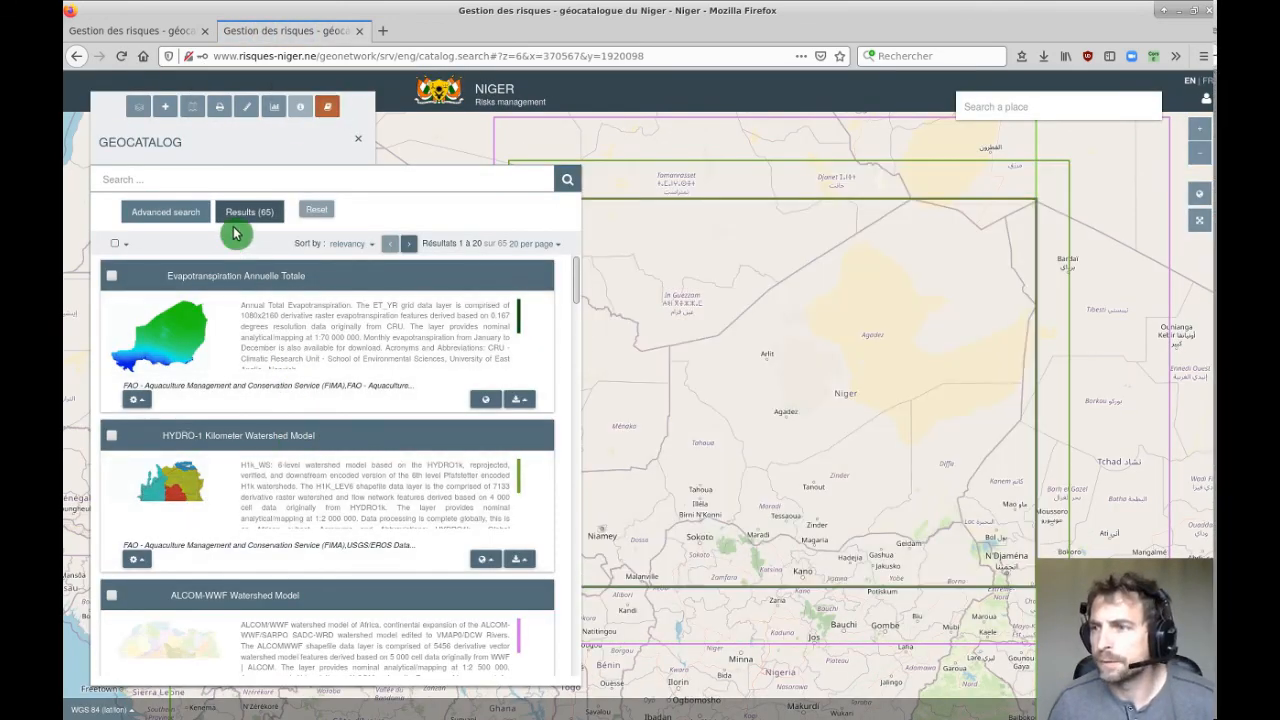
pyautogui.click(223, 180)
pyautogui.write('zones')
pyautogui.press('Return')
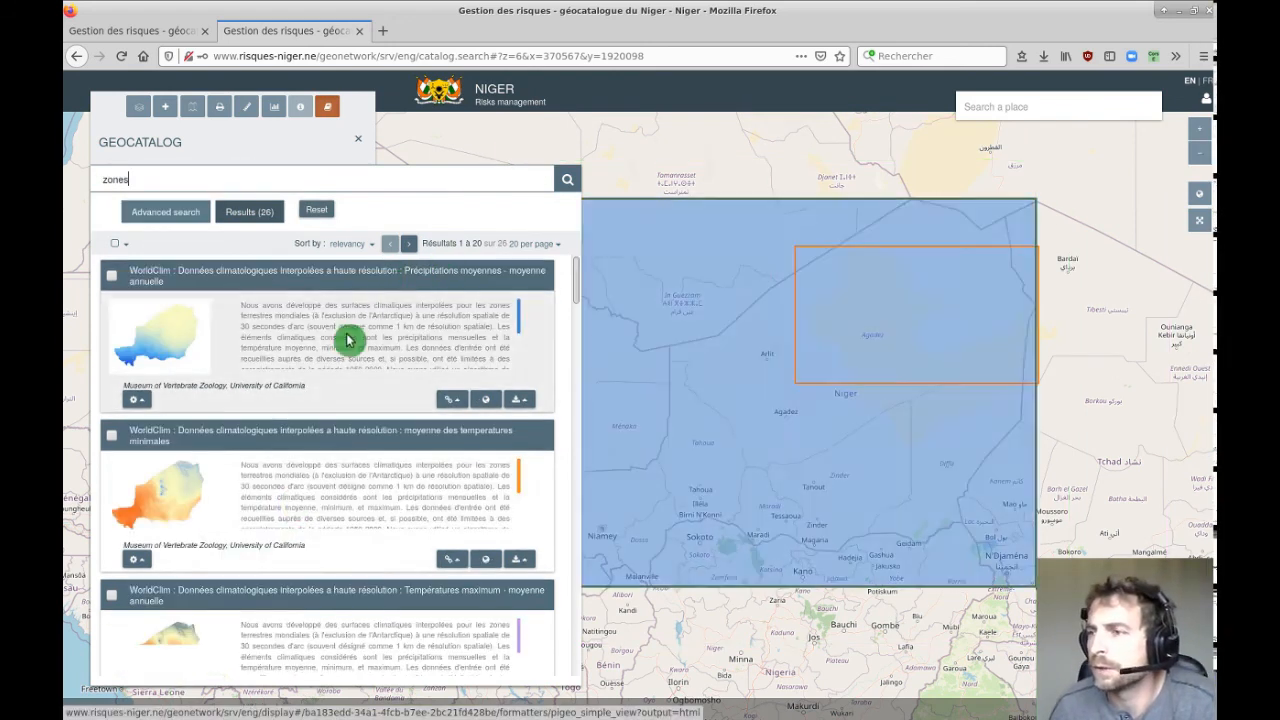
pyautogui.scroll(-2, 286, 500)
pyautogui.scroll(-4, 285, 482)
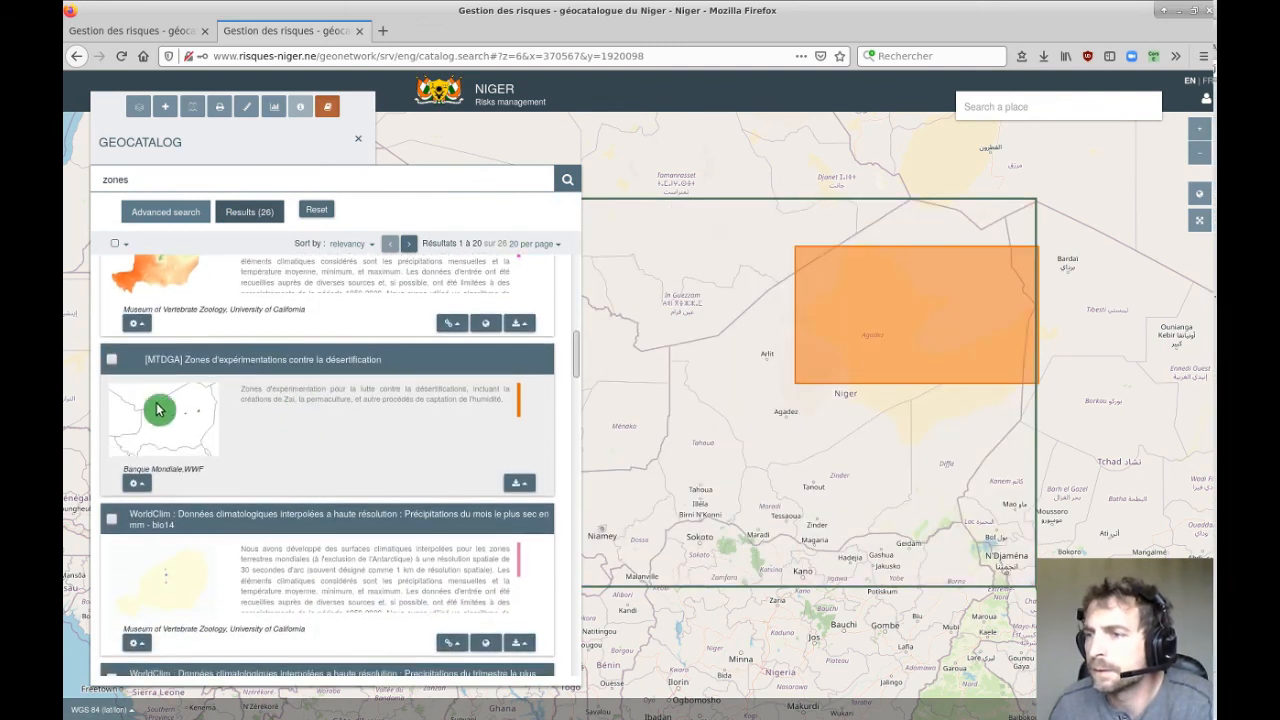
pyautogui.click(137, 483)
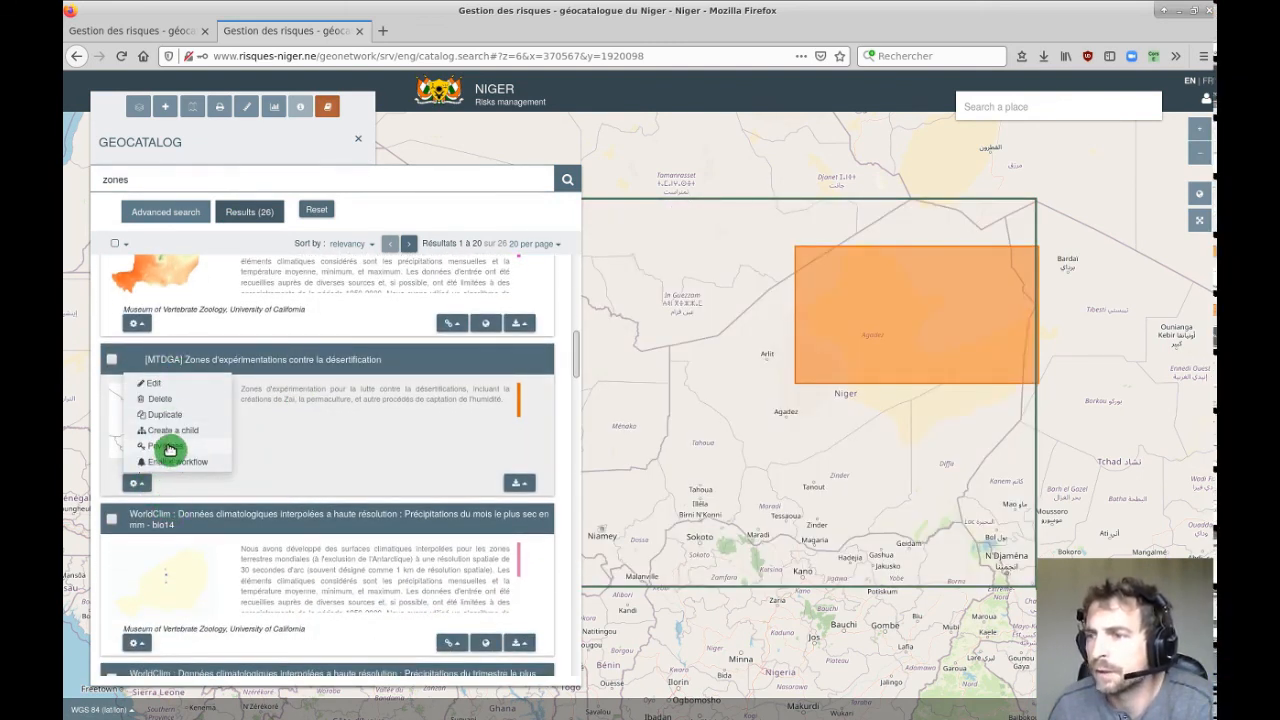
pyautogui.click(167, 446)
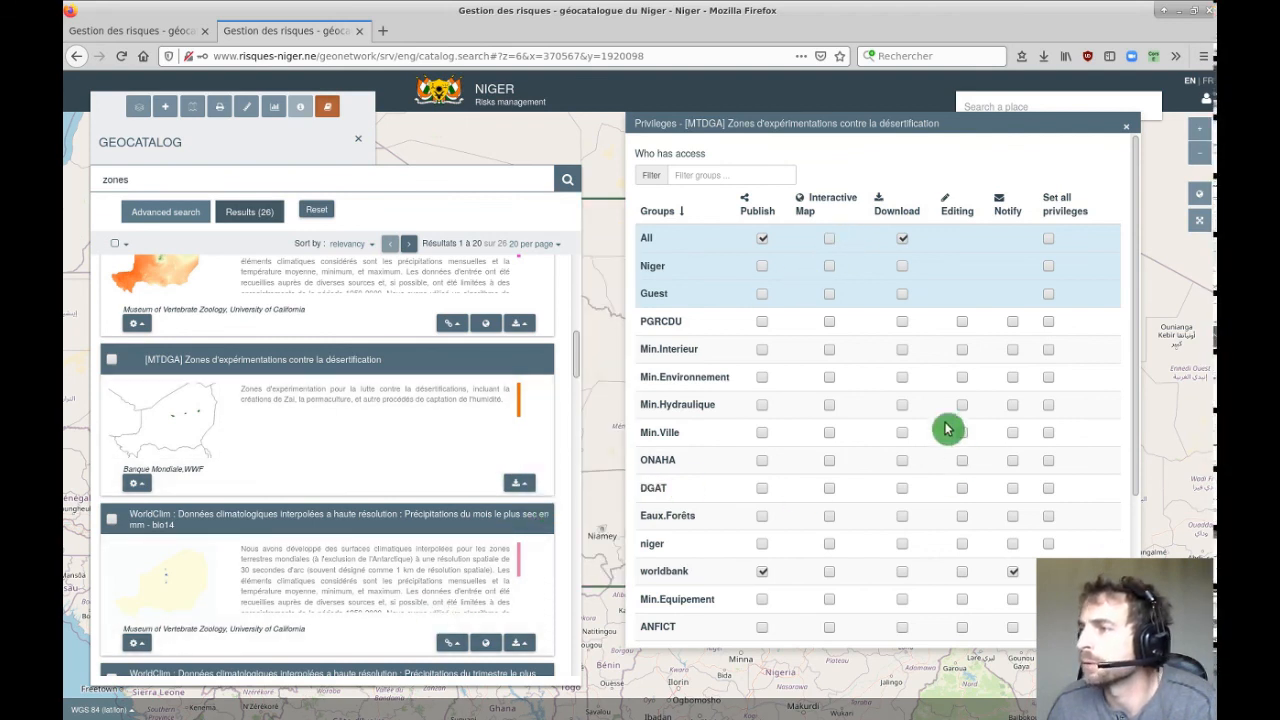
# Remove the All group's Publish access on the [MTDGA] record and save the privileges.
pyautogui.scroll(-3, 828, 330)
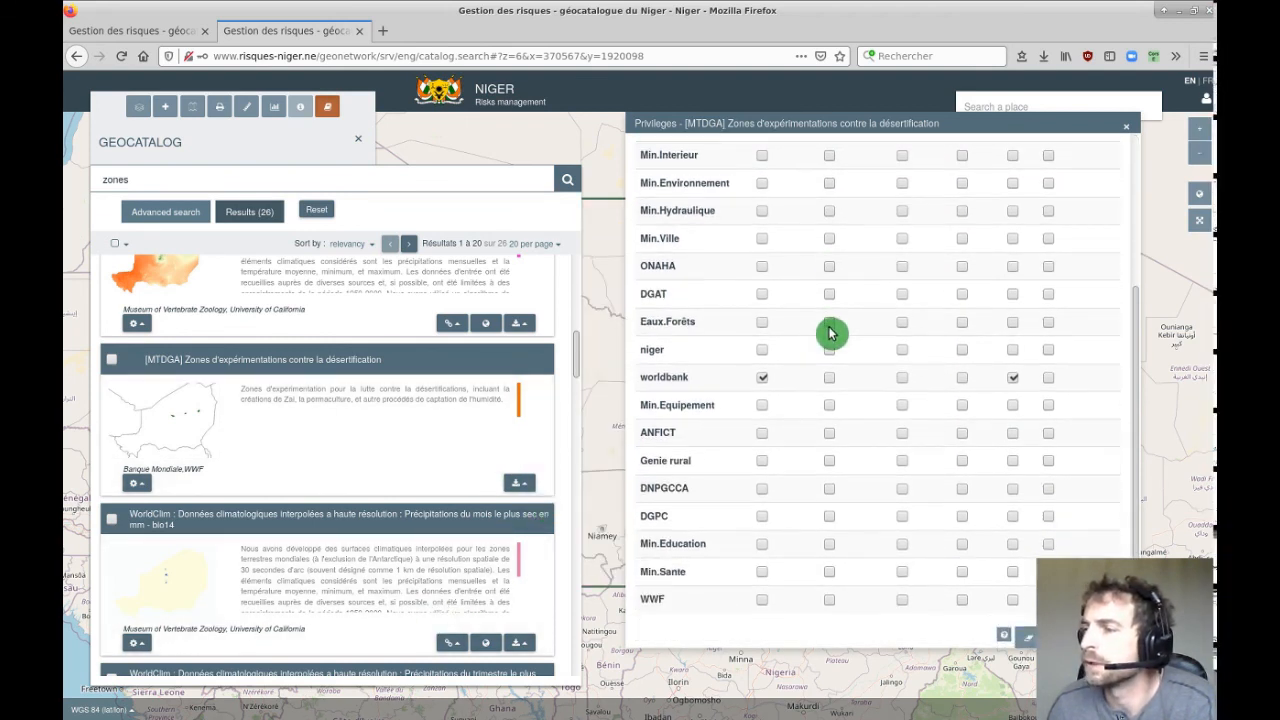
pyautogui.scroll(3, 828, 328)
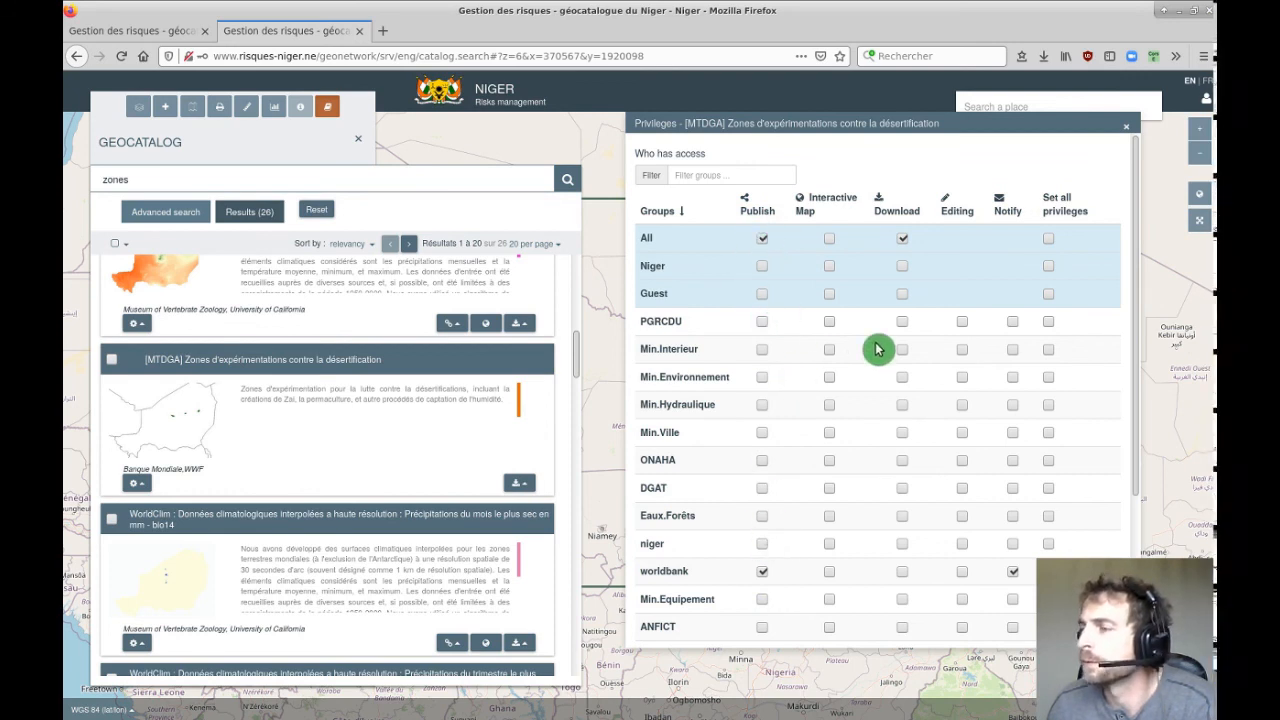
pyautogui.click(762, 239)
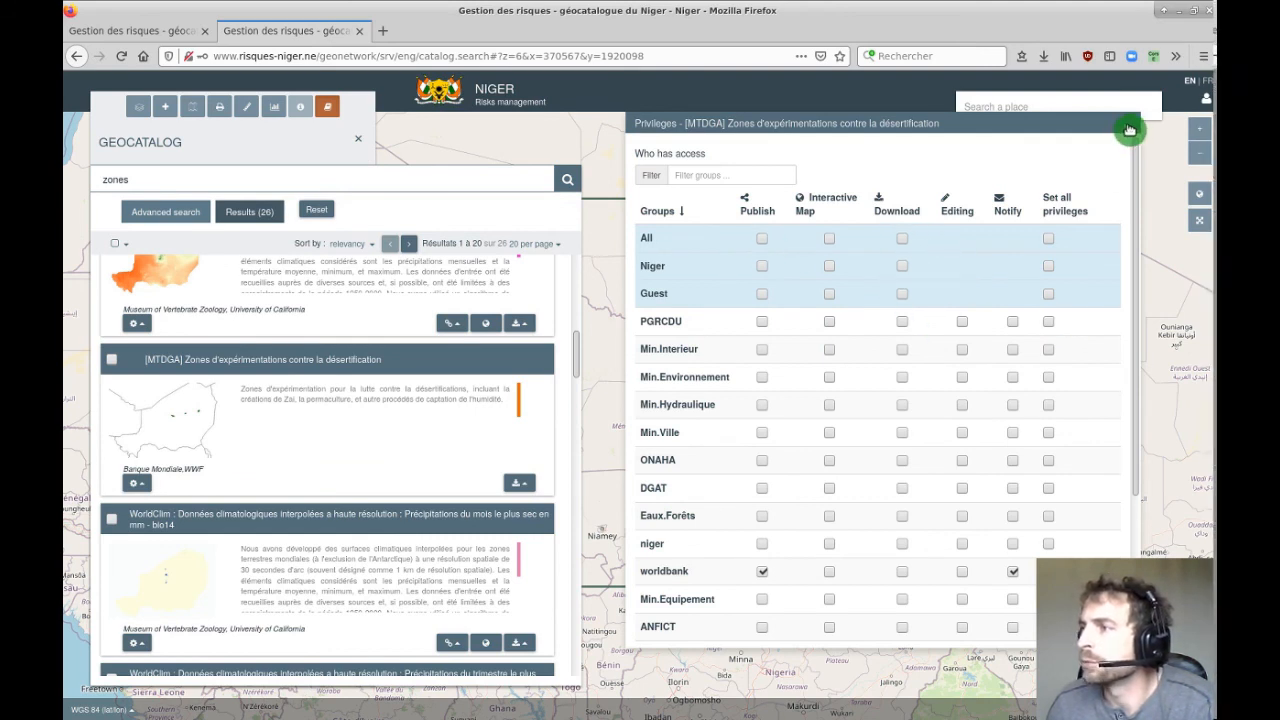
pyautogui.scroll(-4, 986, 363)
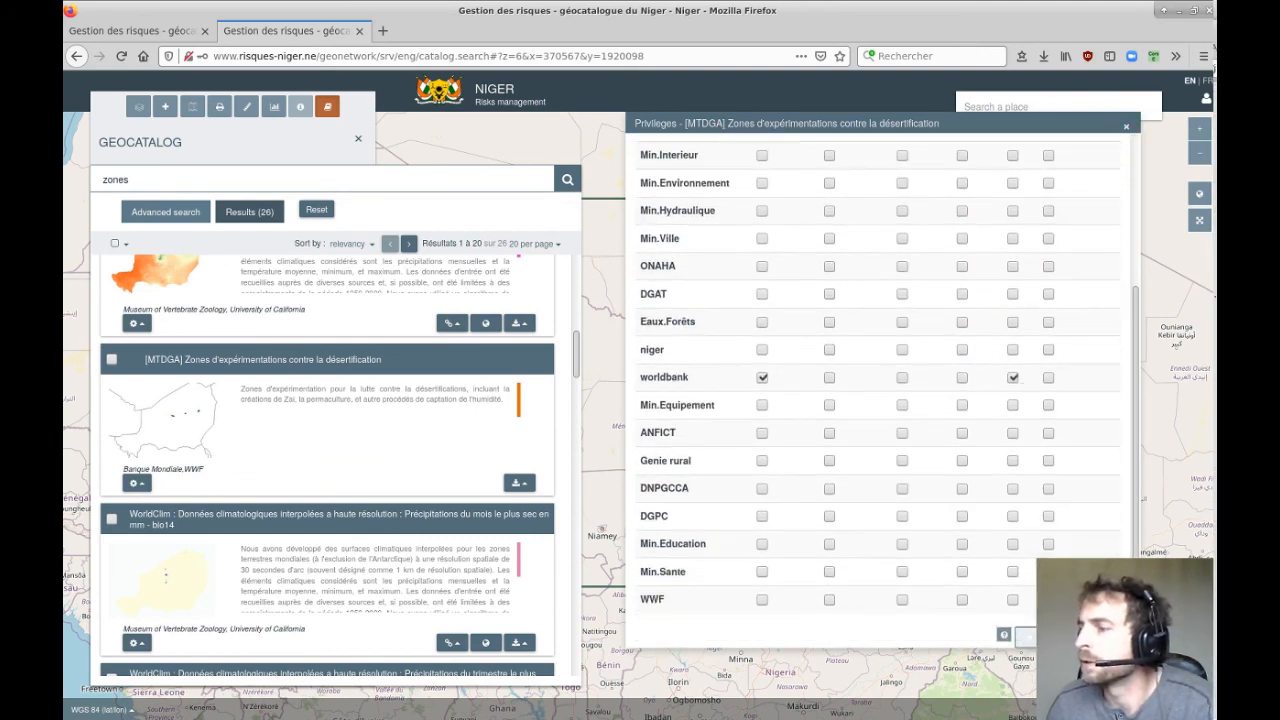
pyautogui.click(1040, 393)
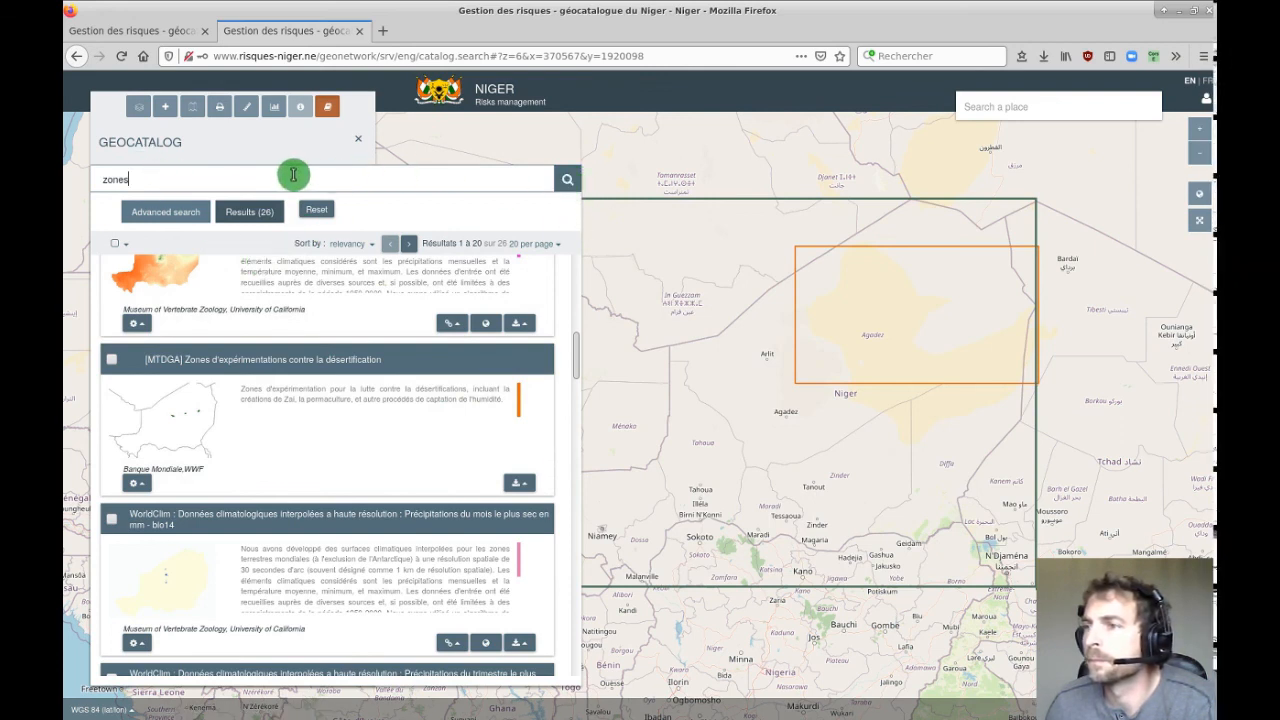
# Clear the search and re-run it for 'zones' to find the MTDGA record.
pyautogui.press('Return')
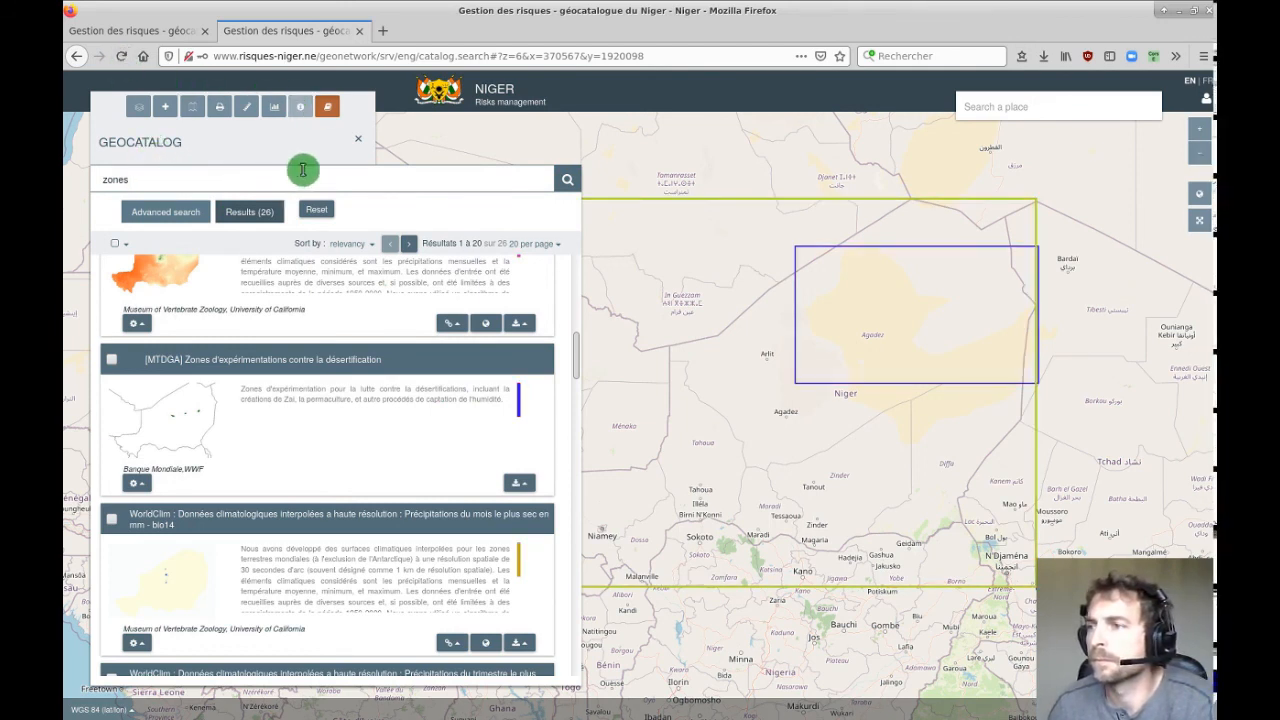
pyautogui.click(321, 213)
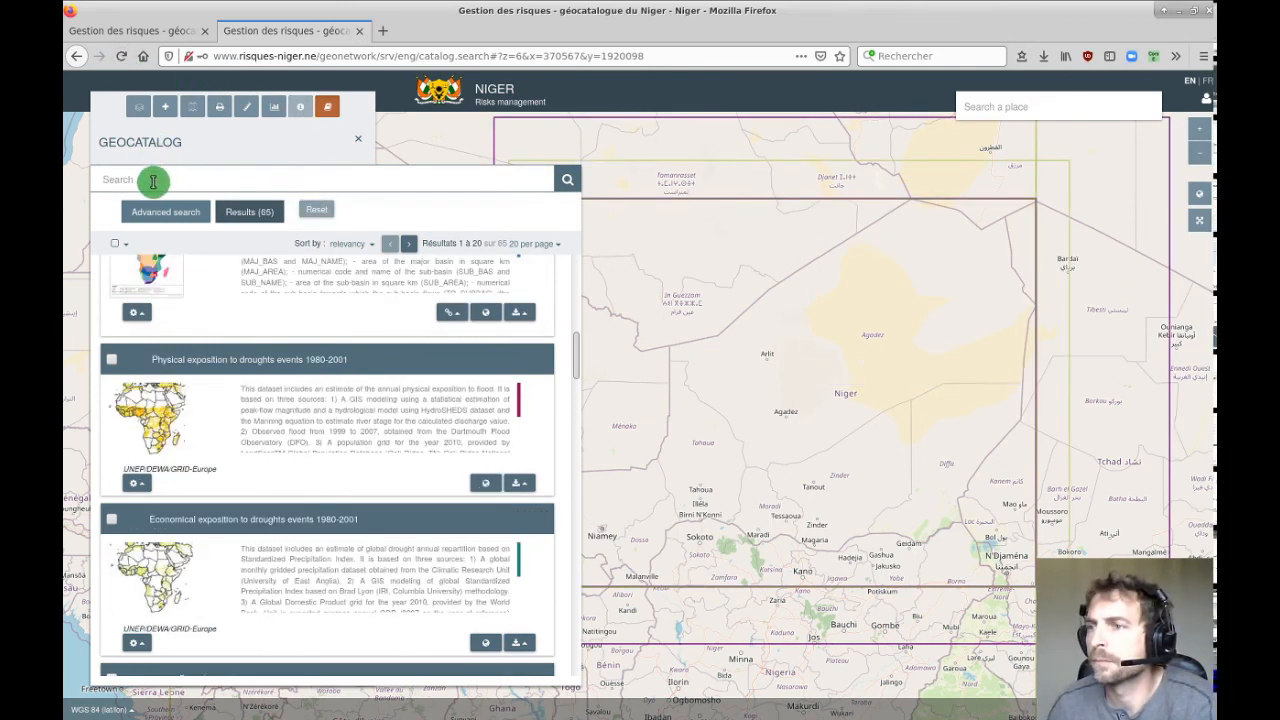
pyautogui.write('zones')
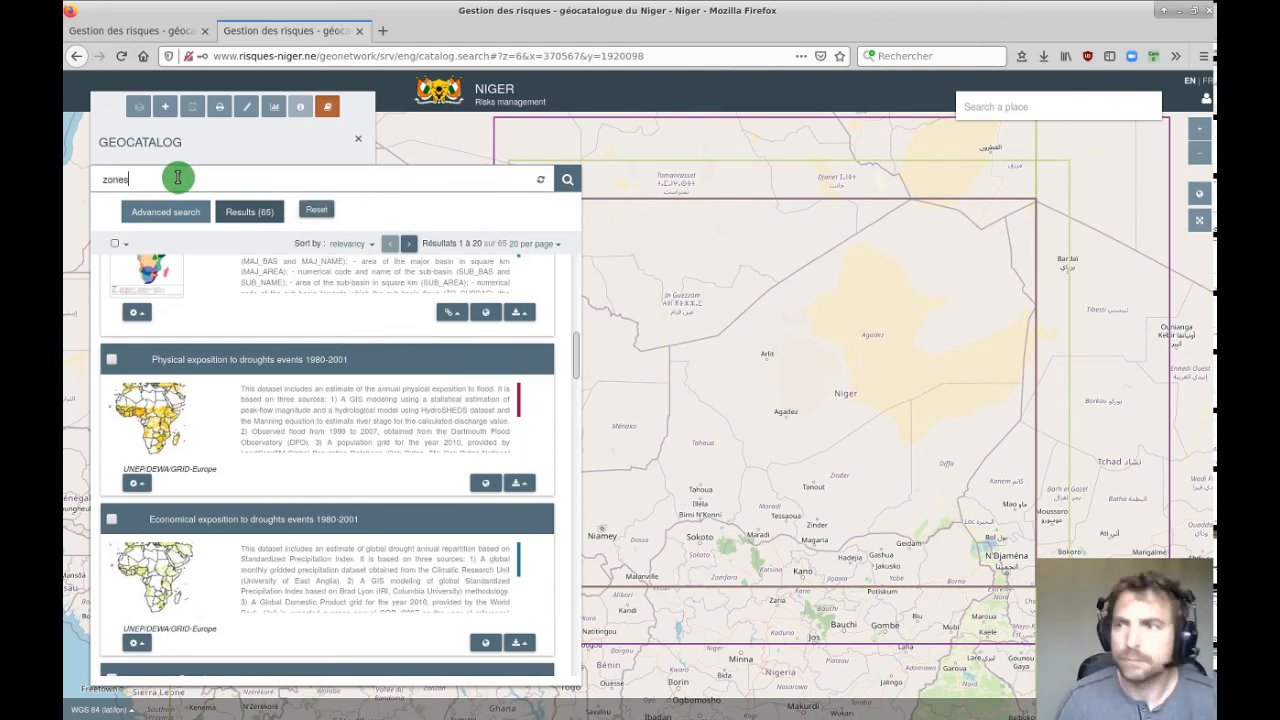
pyautogui.press('Return')
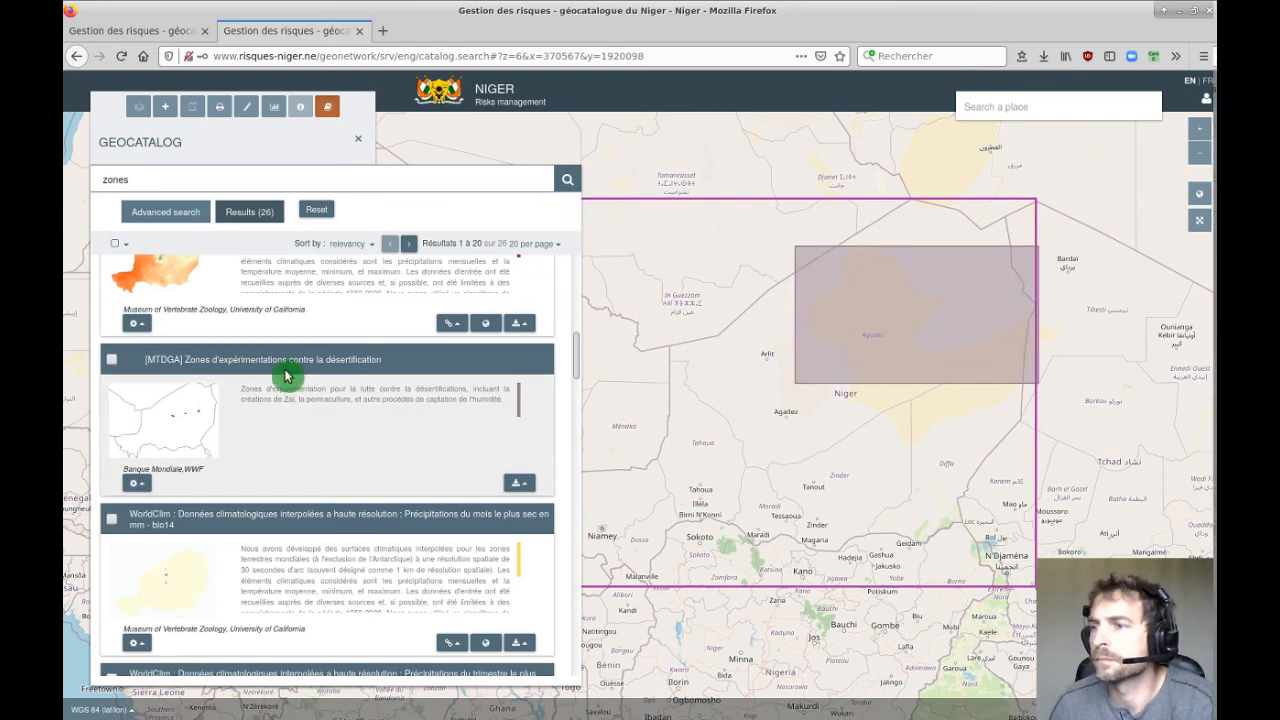
pyautogui.scroll(5, 285, 375)
pyautogui.scroll(-5, 403, 378)
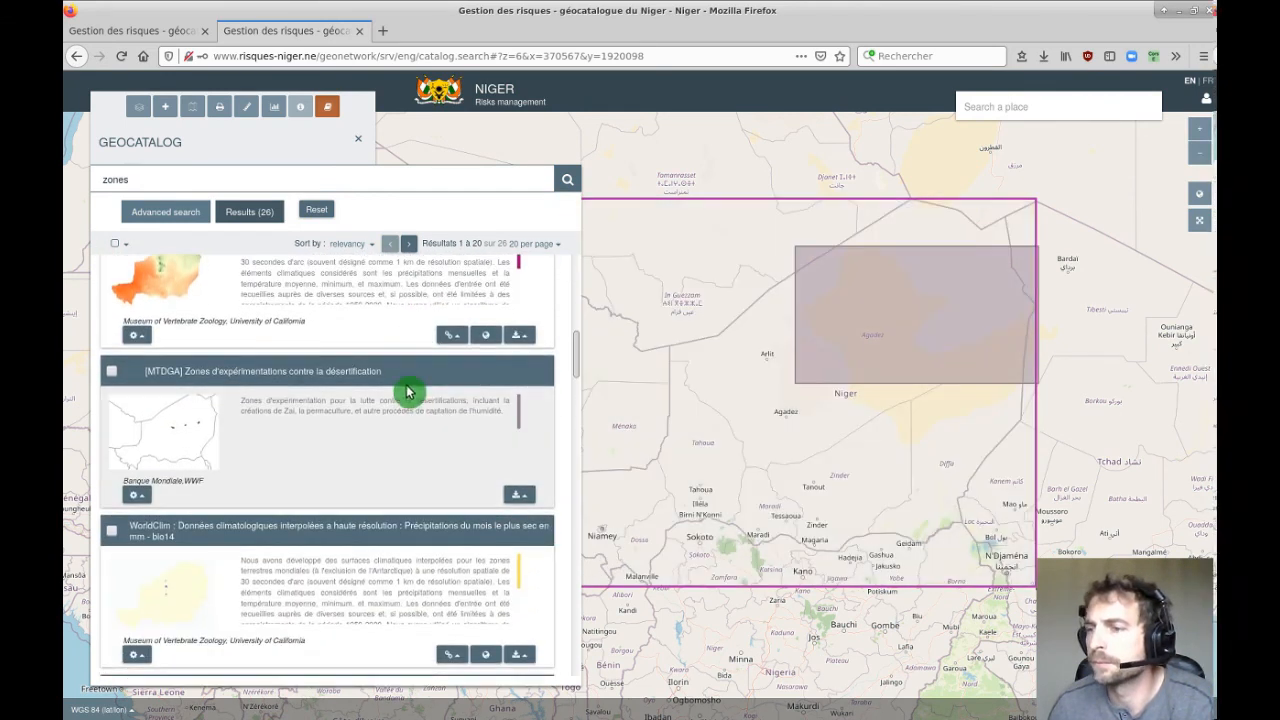
# Check the MTDGA record's privileges show no public access, close them unchanged, and sign out.
pyautogui.click(137, 495)
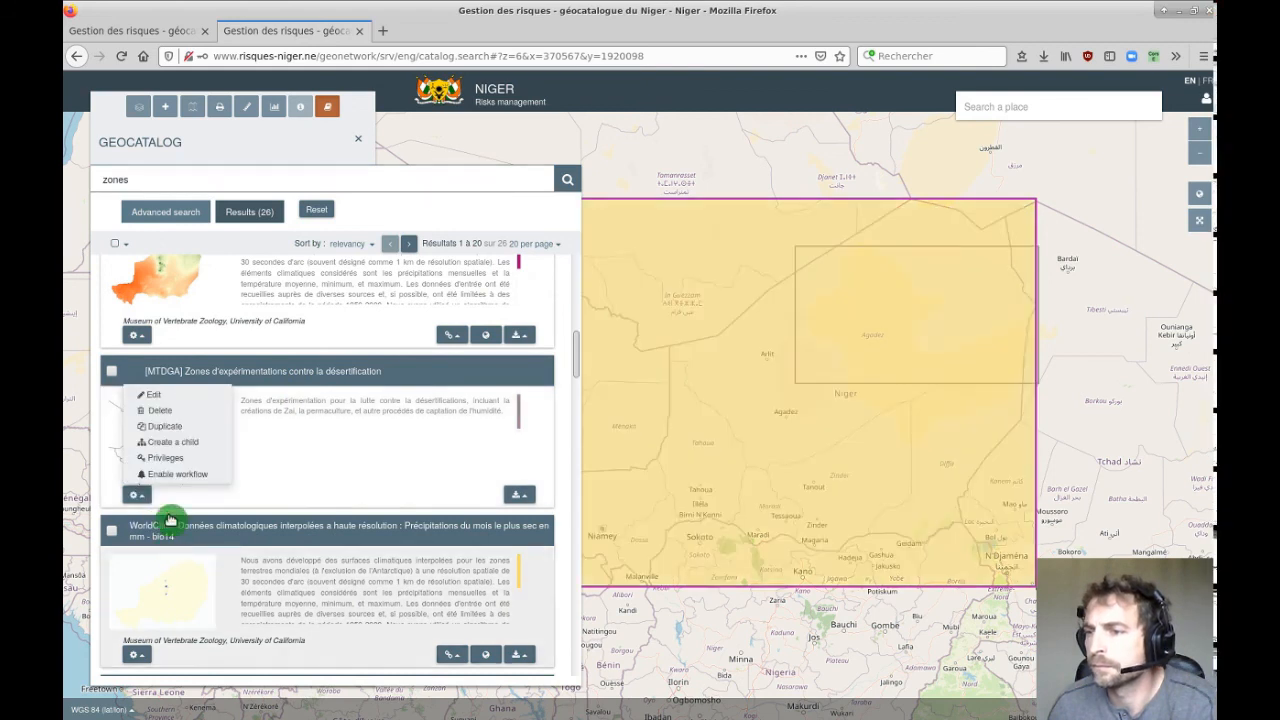
pyautogui.click(184, 466)
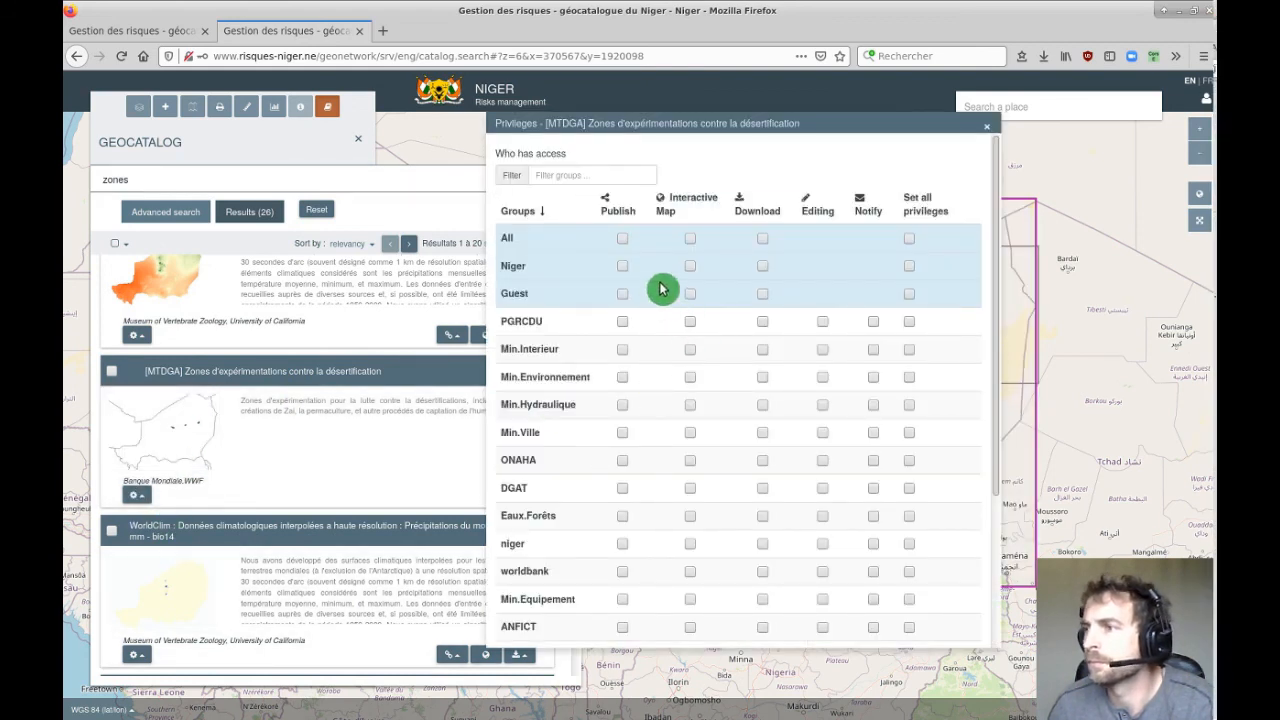
pyautogui.scroll(-3, 829, 389)
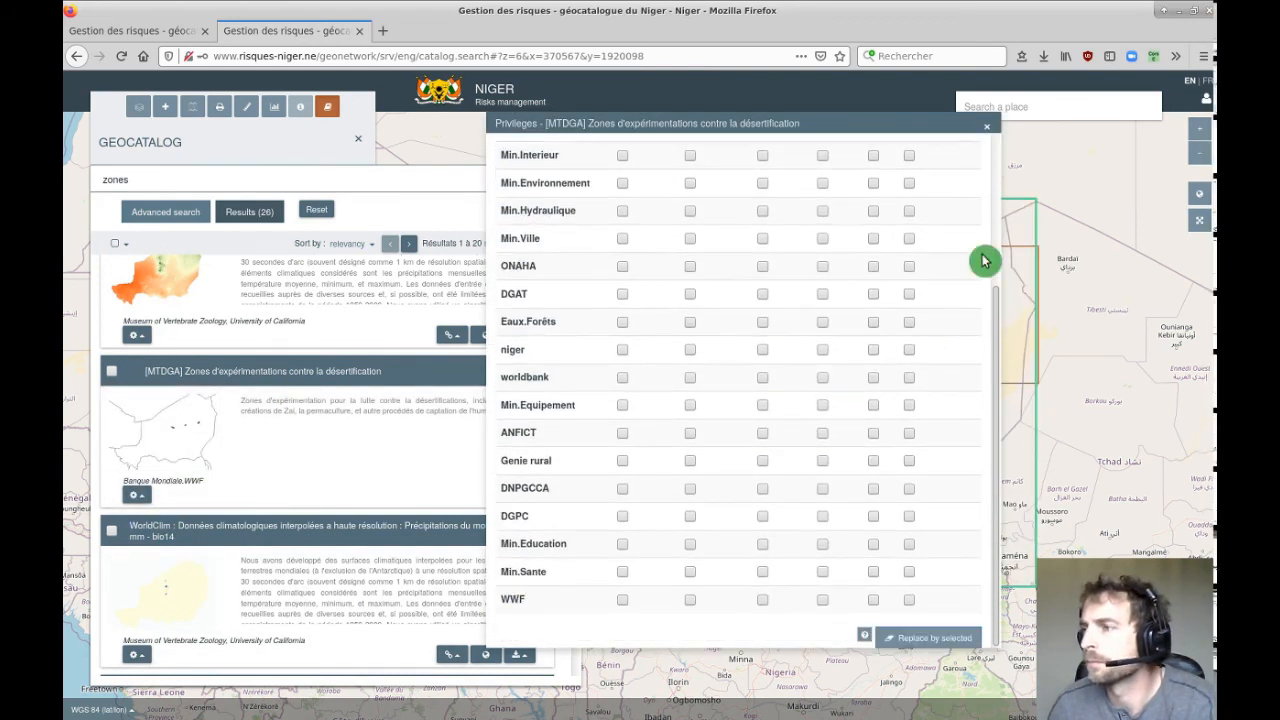
pyautogui.click(987, 127)
pyautogui.click(1199, 106)
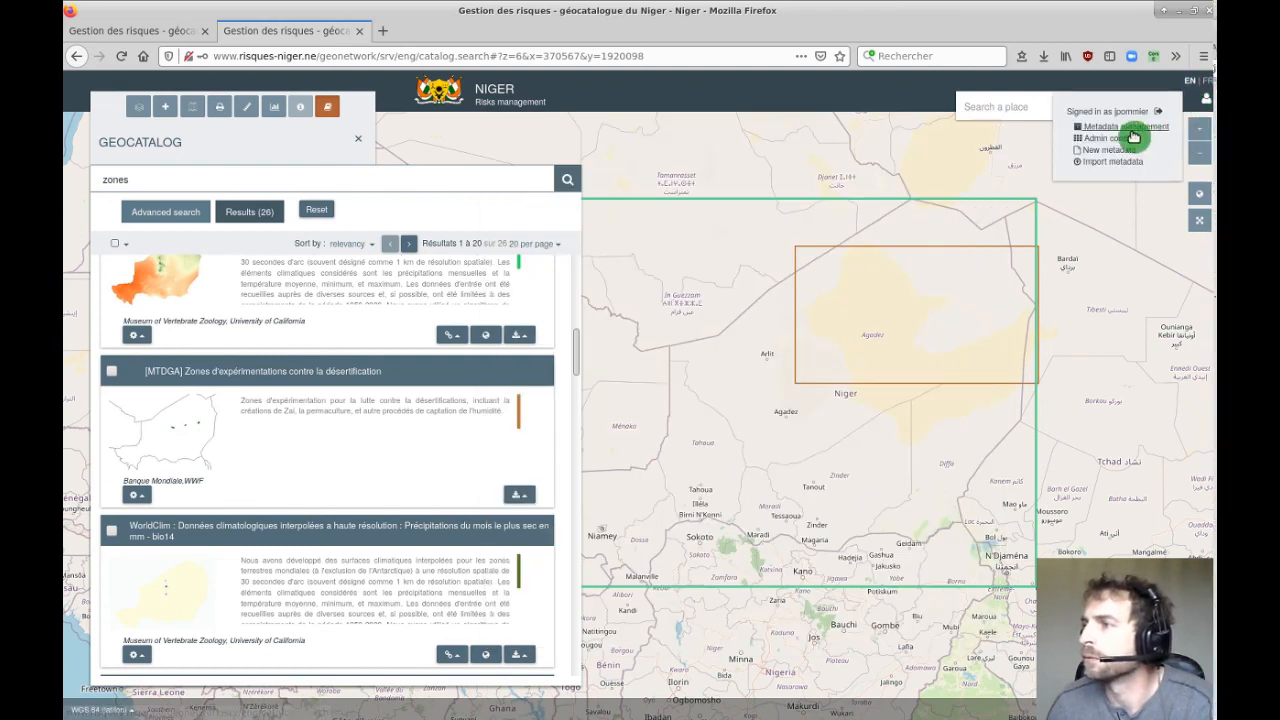
pyautogui.click(1157, 115)
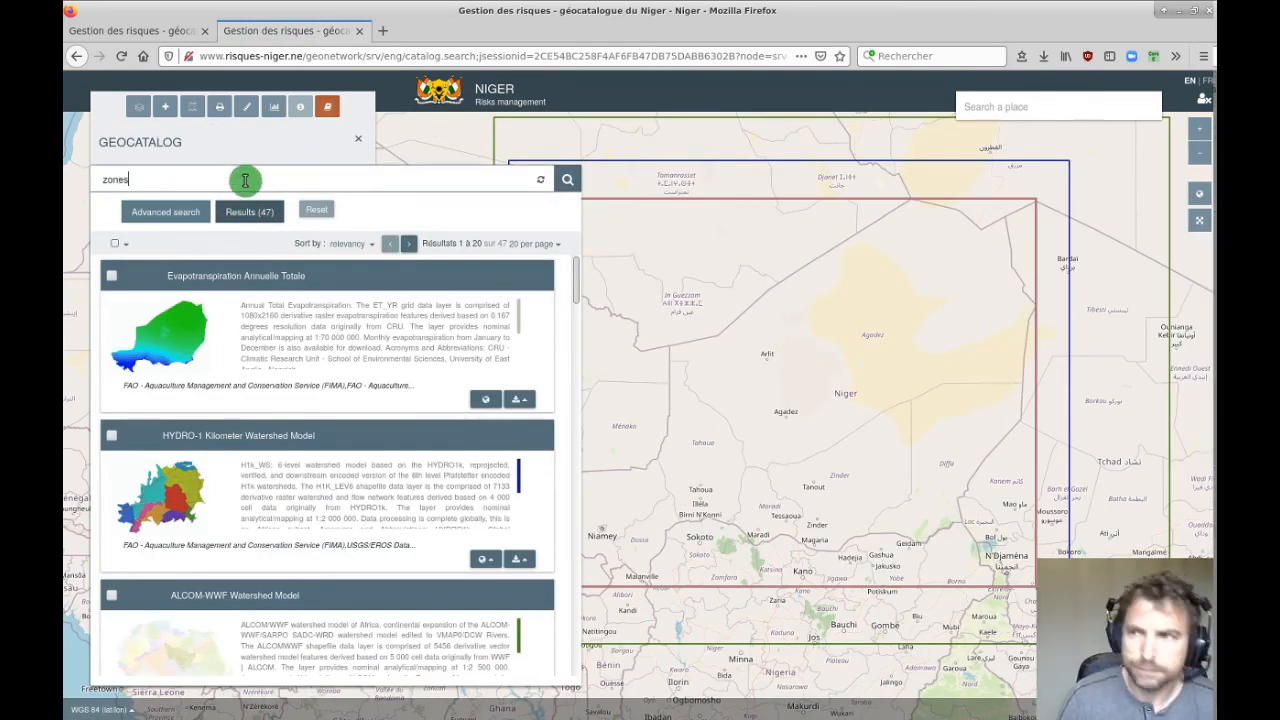
# Scroll through the 23 signed-out 'zones' results for the MTDGA record, then return to the top.
pyautogui.scroll(-2, 278, 362)
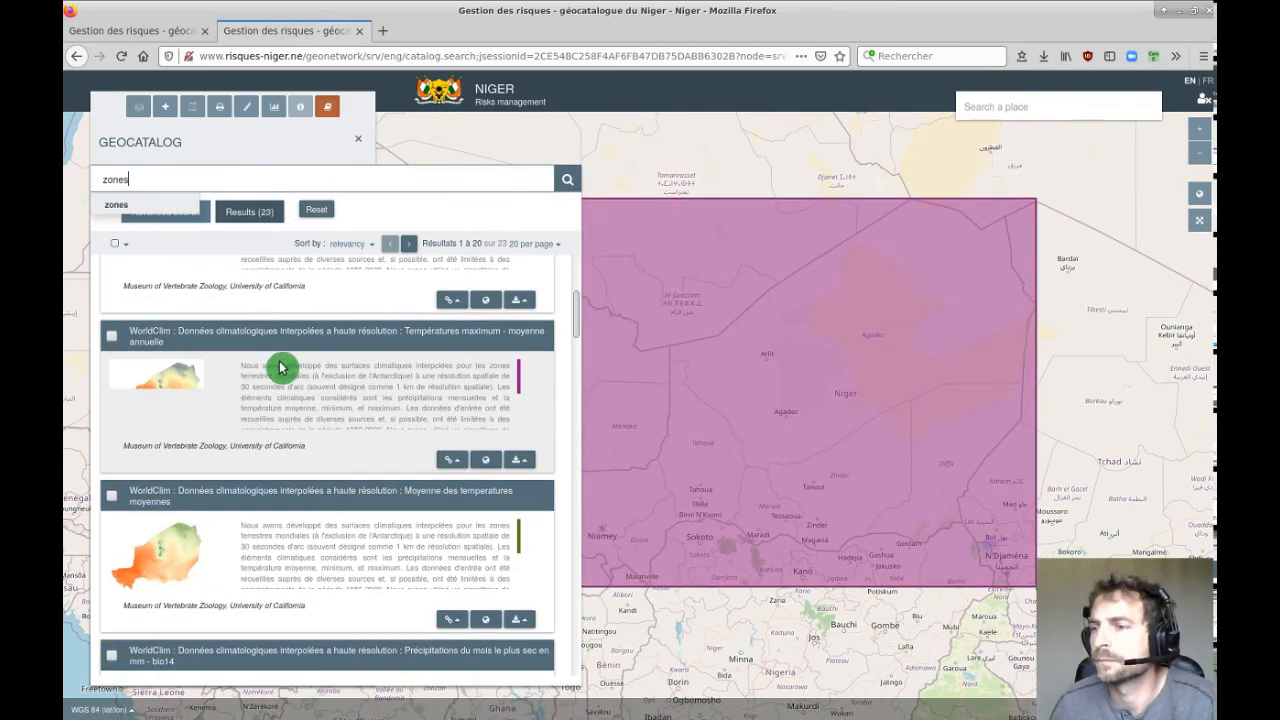
pyautogui.scroll(-10, 290, 372)
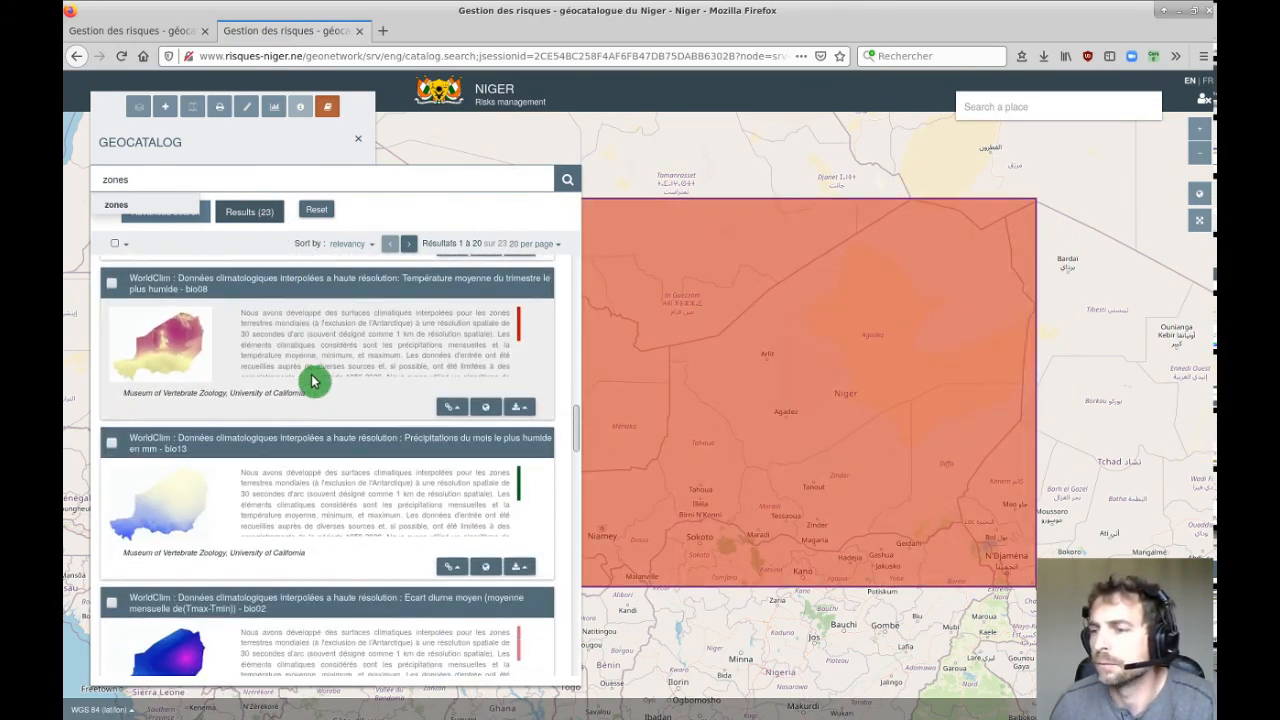
pyautogui.scroll(-3, 310, 380)
pyautogui.scroll(6, 308, 379)
pyautogui.scroll(6, 308, 379)
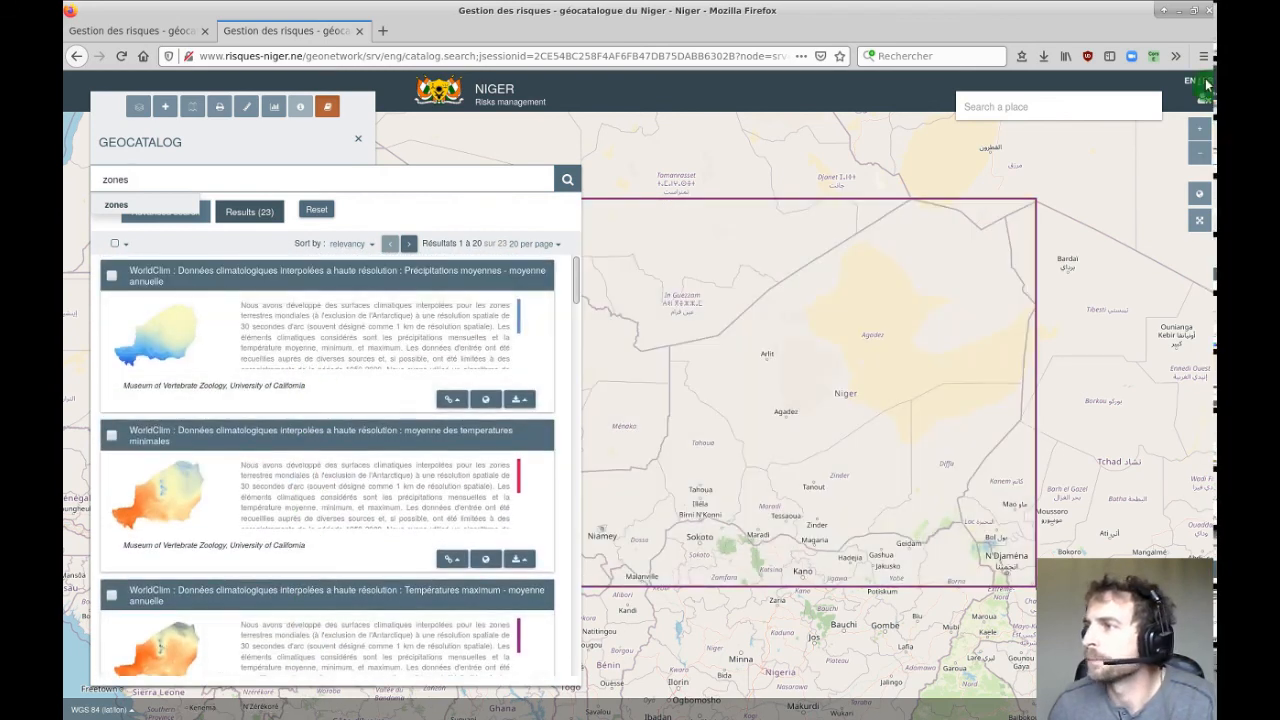